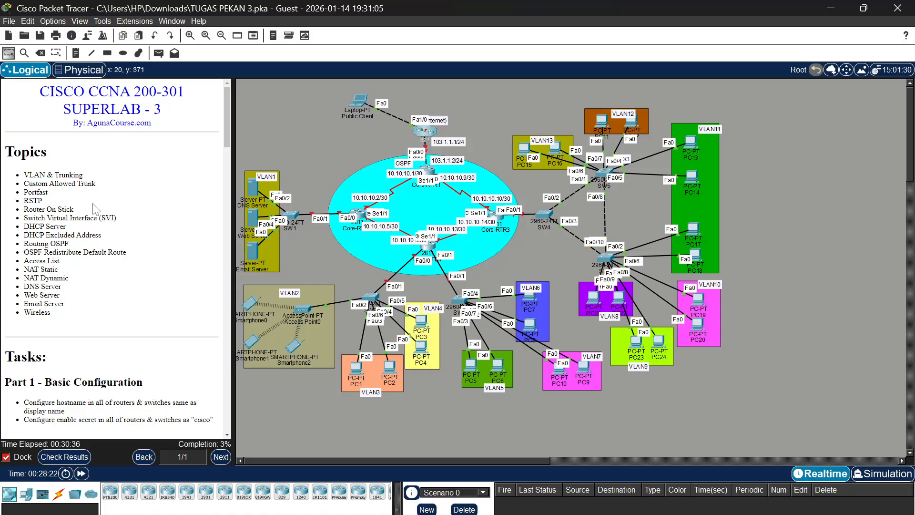
Review the lab topics, the Part 1 and Part 2 tasks, and the network topology around the core routers
scroll(95, 209, "down", 5)
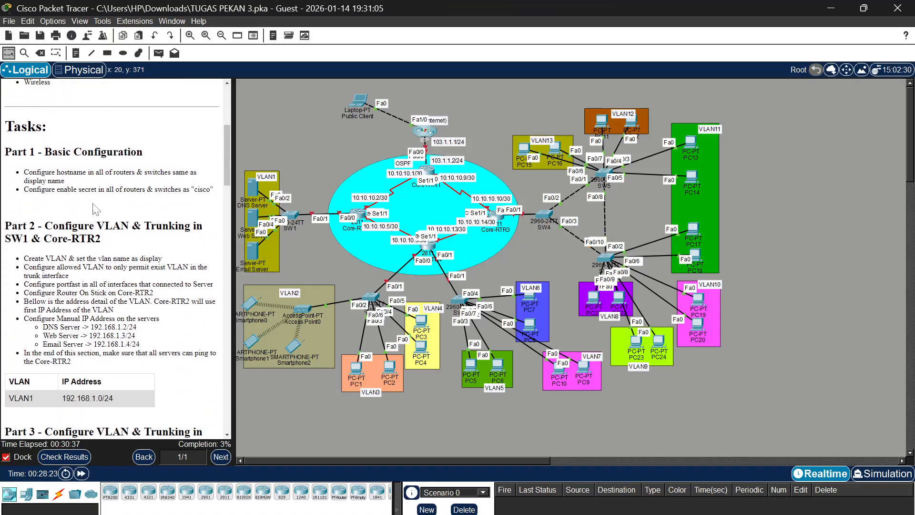
scroll(95, 208, "up", 5)
scroll(97, 253, "down", 1)
scroll(99, 253, "up", 1)
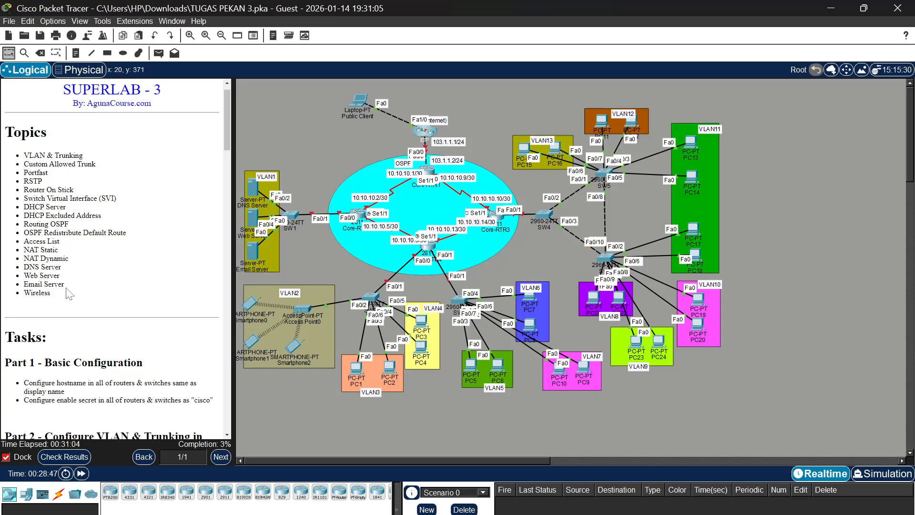
scroll(69, 293, "down", 5)
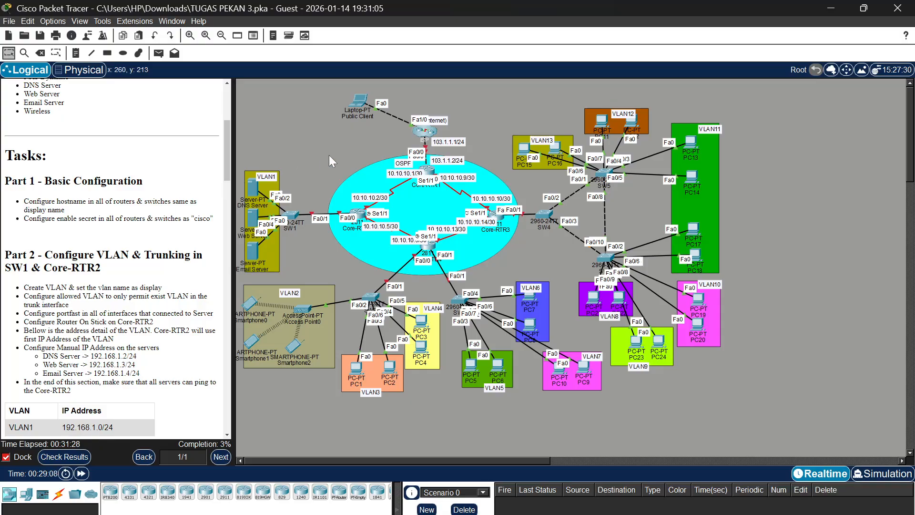
scroll(329, 155, "up", 1)
scroll(329, 155, "up", 3)
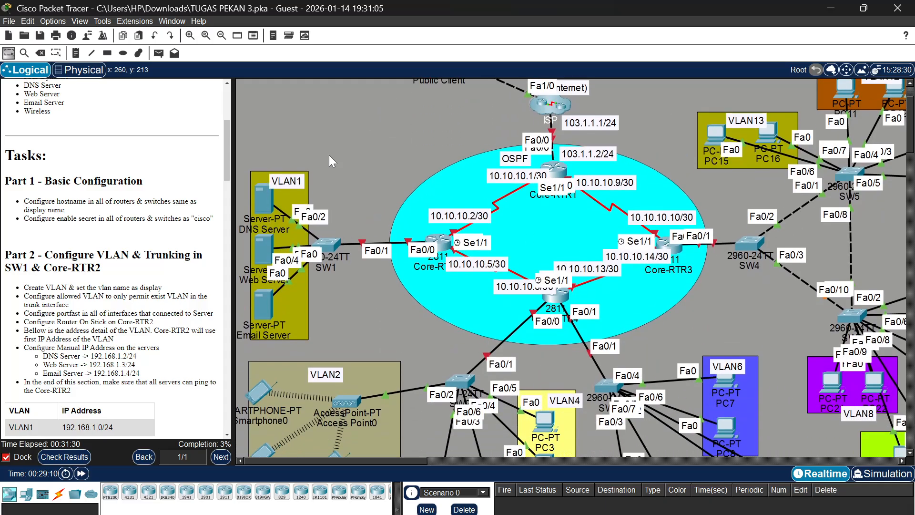
scroll(329, 156, "down", 1)
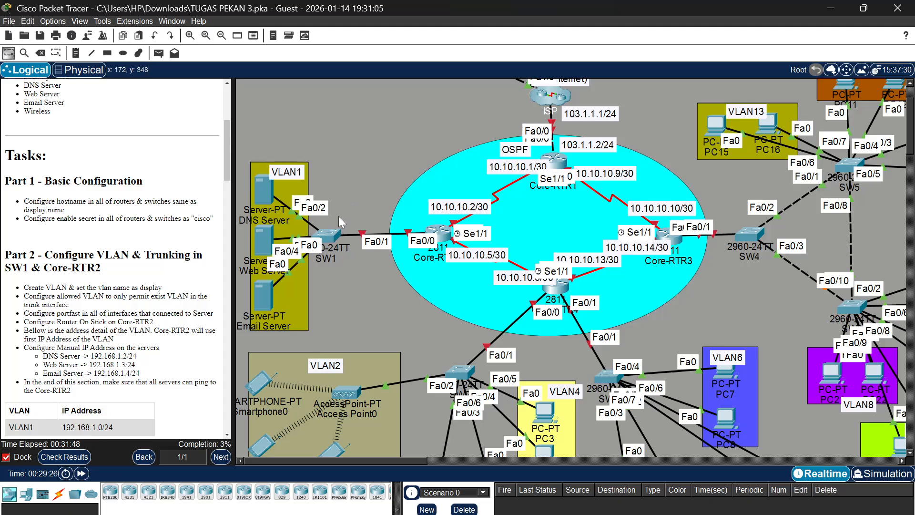
Open the command-line interface of switch SW1 in an enlarged window that leaves the task instructions and VLAN1 area visible
left_click(335, 242)
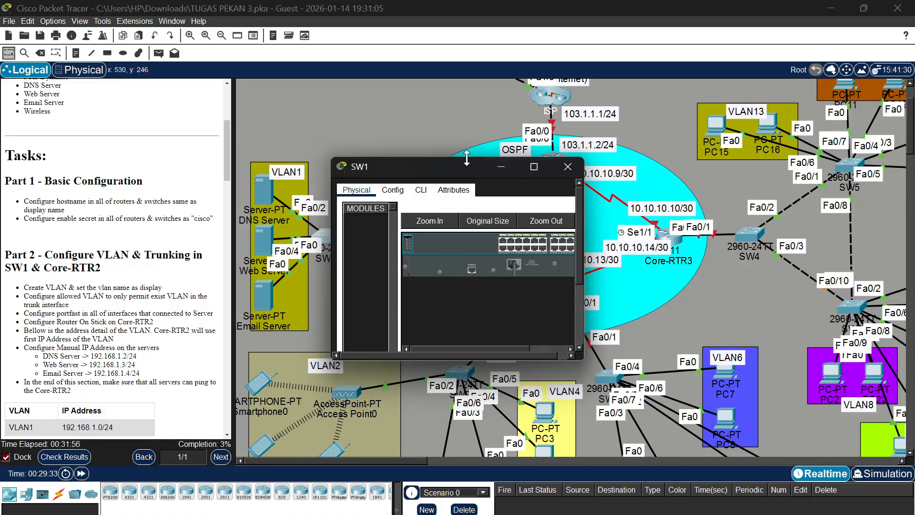
left_click_drag(466, 157, 466, 1)
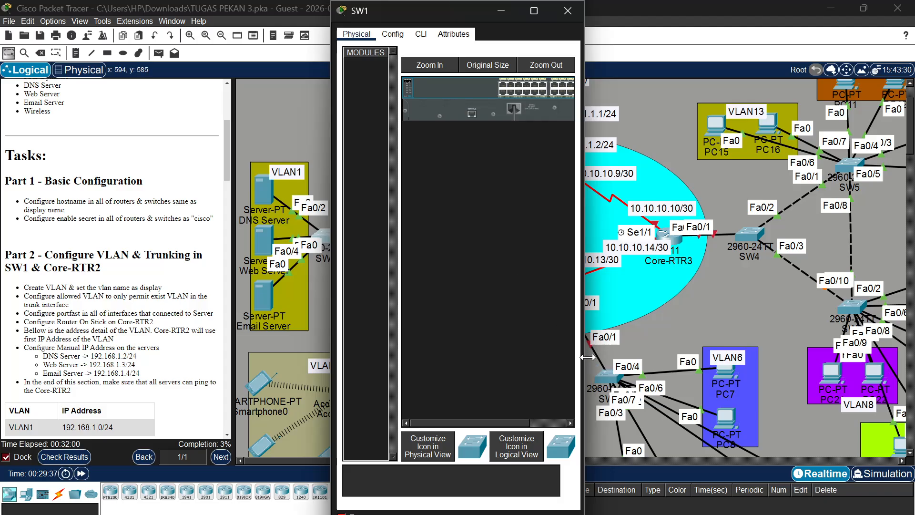
left_click_drag(584, 356, 811, 357)
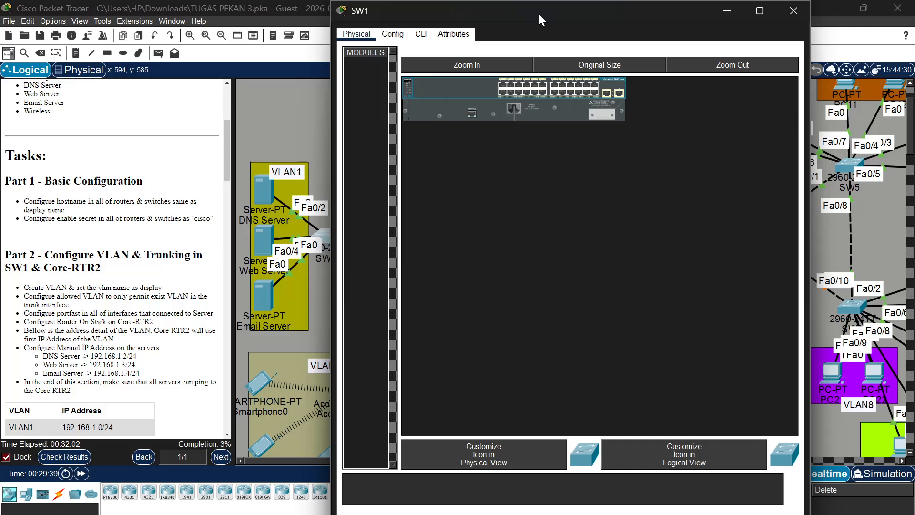
left_click_drag(538, 12, 640, 78)
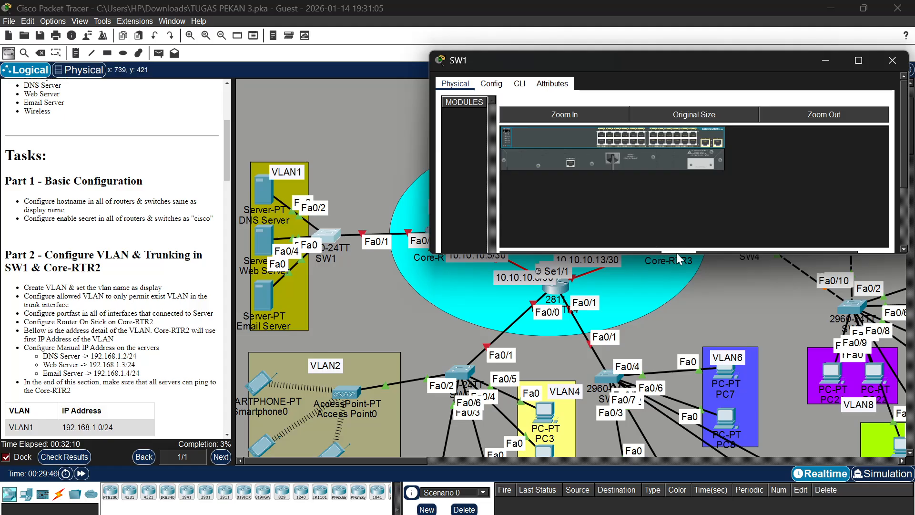
left_click_drag(677, 254, 705, 513)
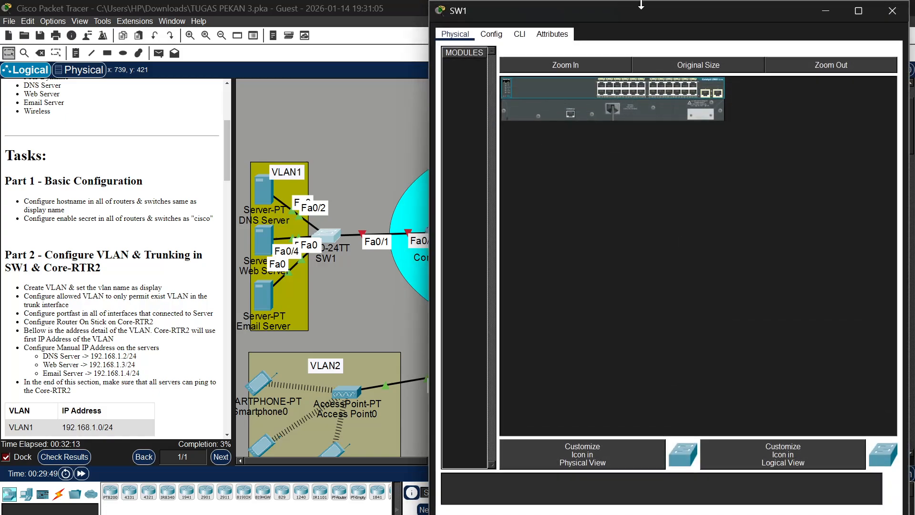
left_click(519, 33)
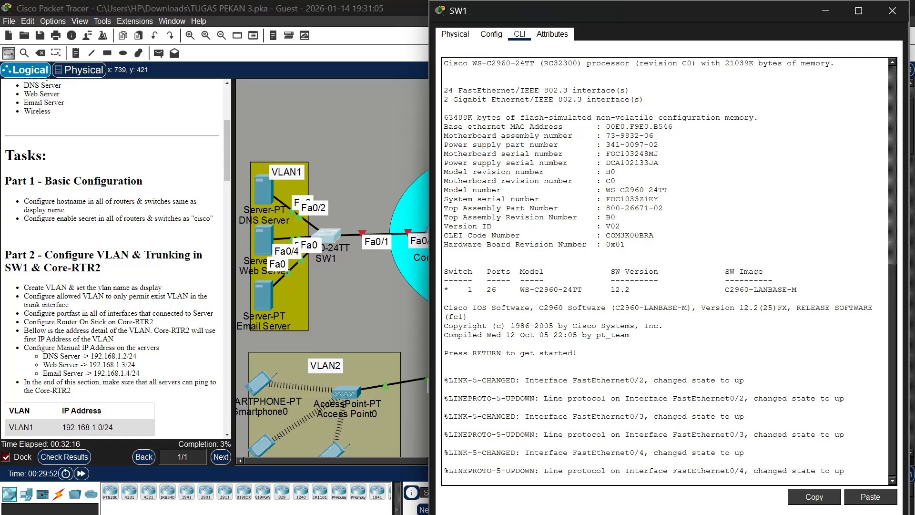
Start a console session on SW1, enter global configuration mode and set the hostname to SW1
key("Return")
type("ena")
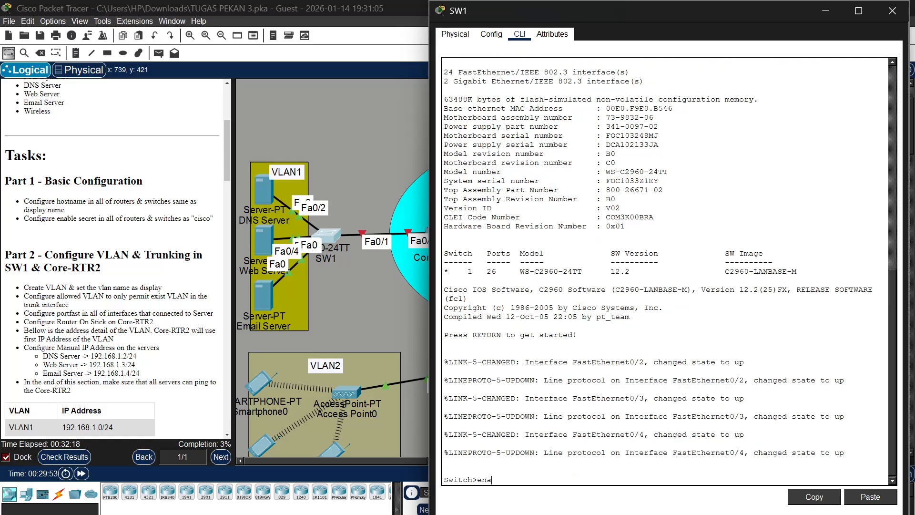
key("Return")
type("conf t")
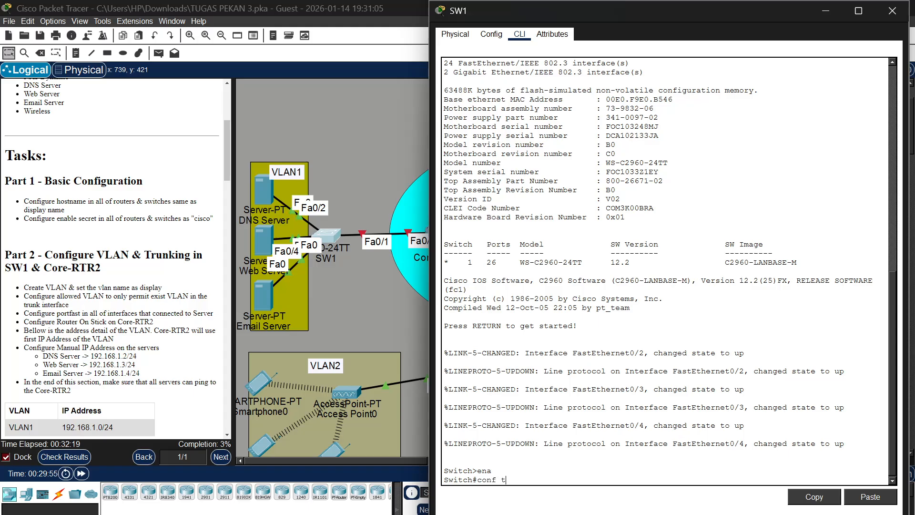
key("Return")
type("host")
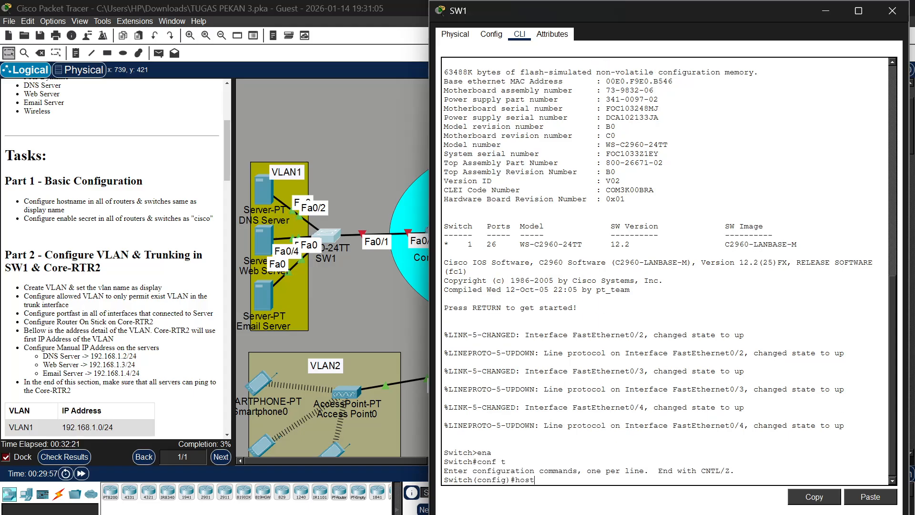
type(" SW1")
key("Return")
Configure the enable secret on SW1 with the password given in the Part 1 tasks
type("ena")
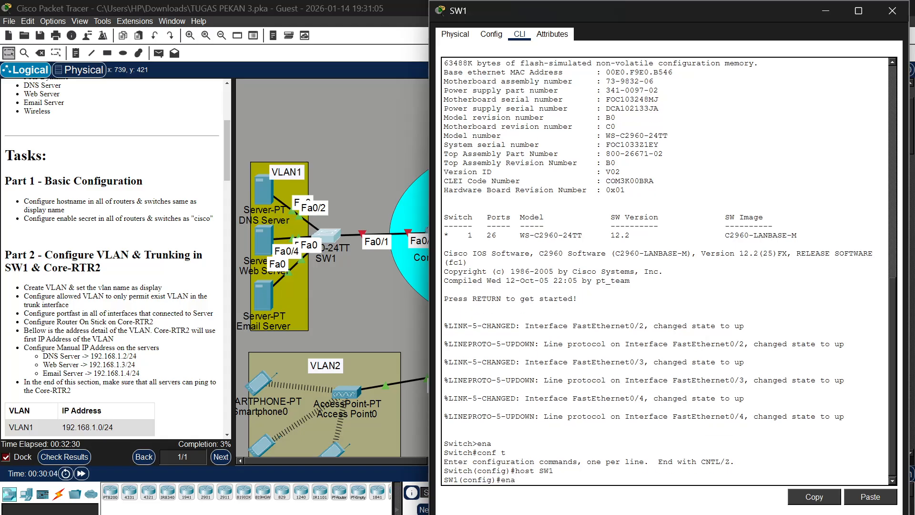
type(" sec cisco")
key("Return")
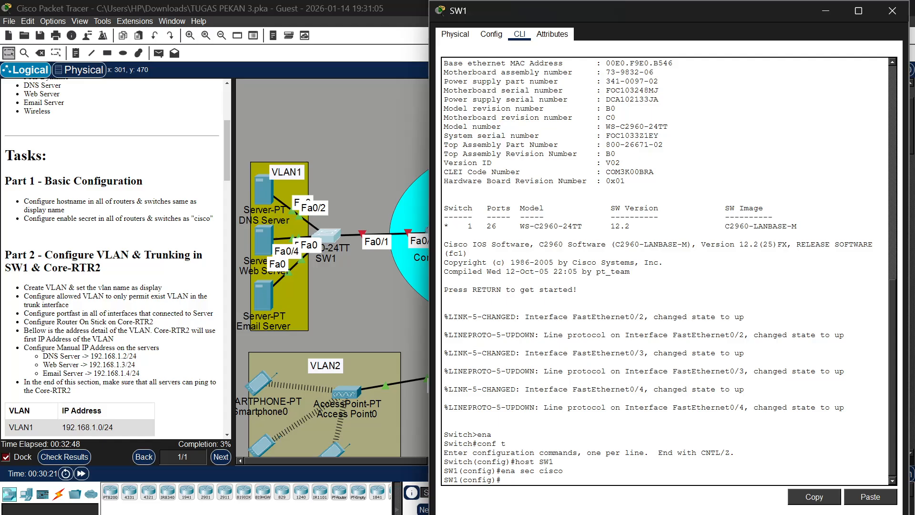
Open the command-line interface of switch SW2, the one next to VLAN2, in an enlarged window beside the instructions
left_click(347, 296)
scroll(348, 296, "down", 5)
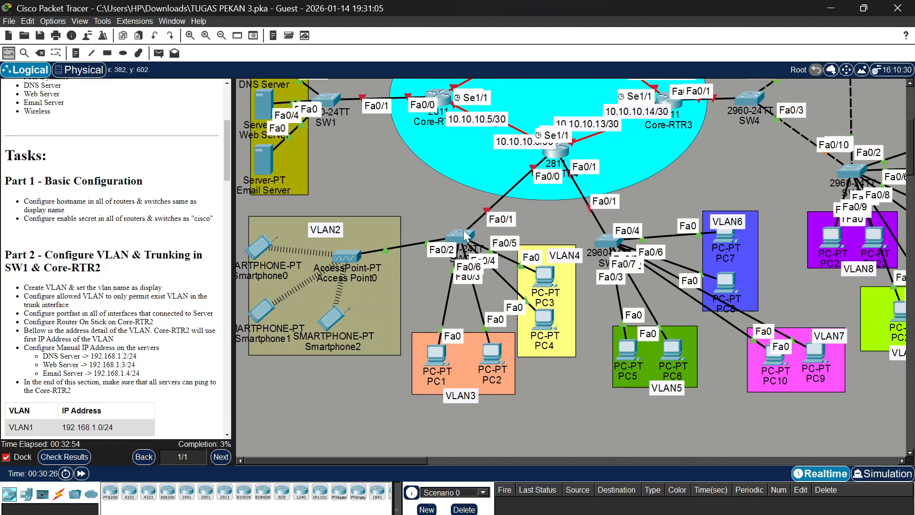
scroll(452, 180, "up", 5)
scroll(451, 177, "up", 1)
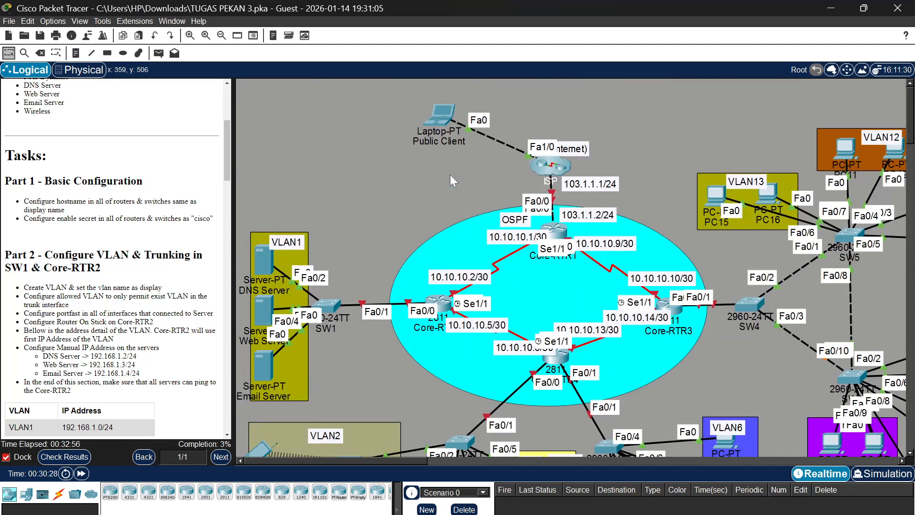
scroll(450, 177, "down", 5)
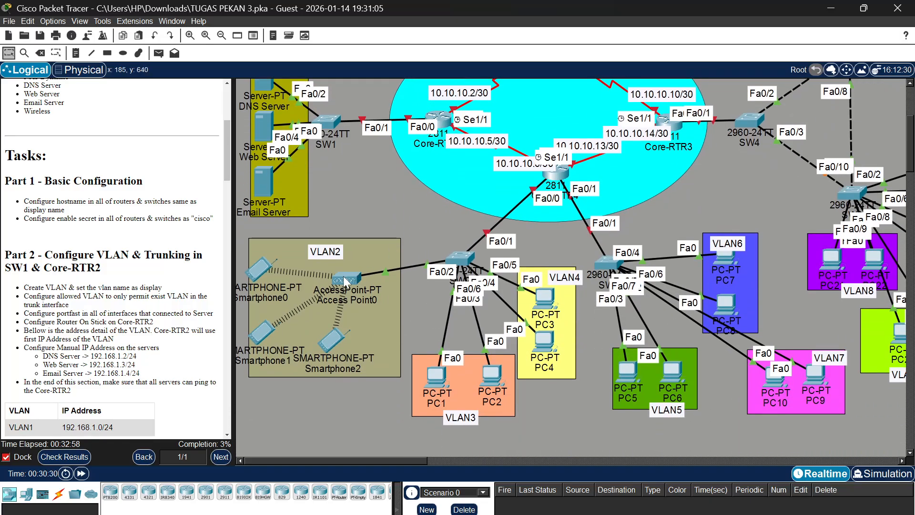
left_click(458, 260)
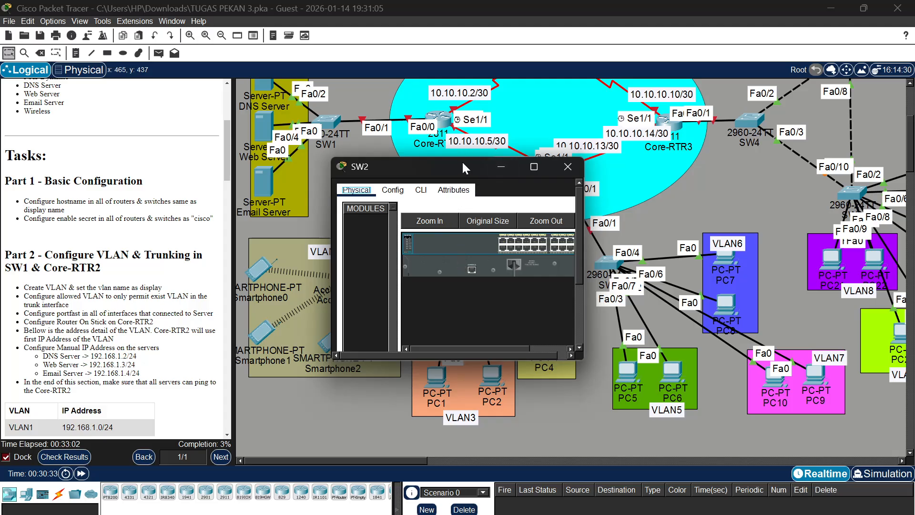
left_click_drag(462, 163, 625, 25)
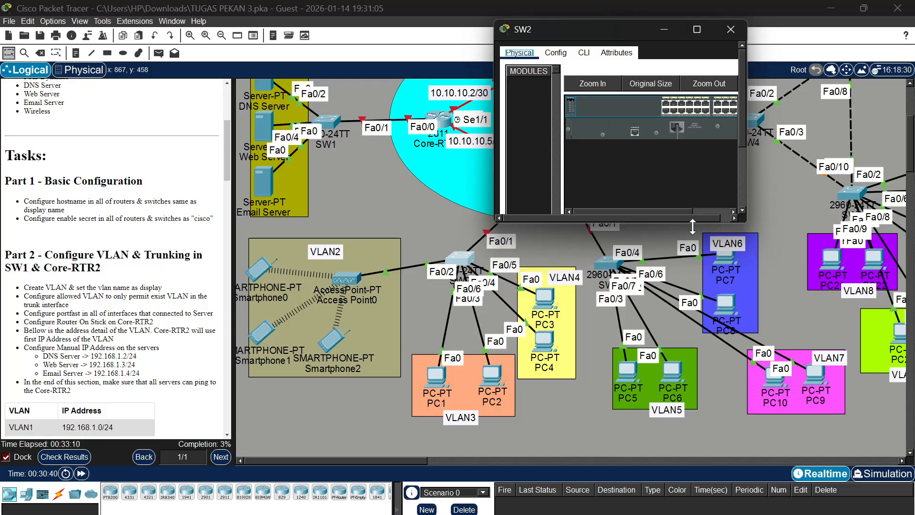
left_click_drag(675, 225, 675, 441)
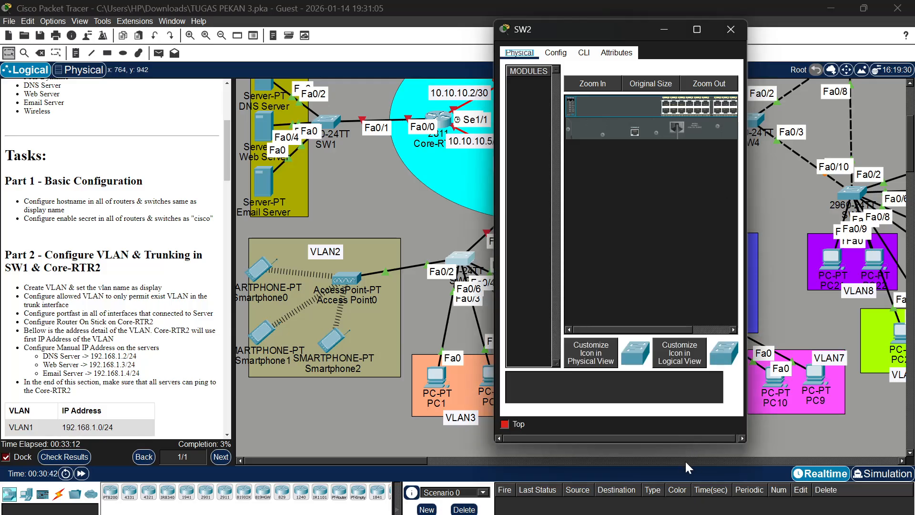
left_click_drag(662, 441, 662, 514)
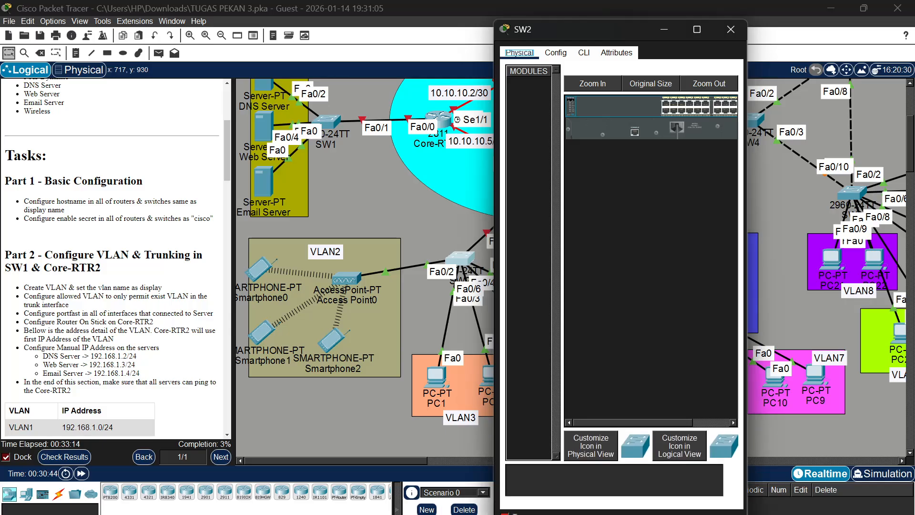
left_click_drag(746, 281, 911, 268)
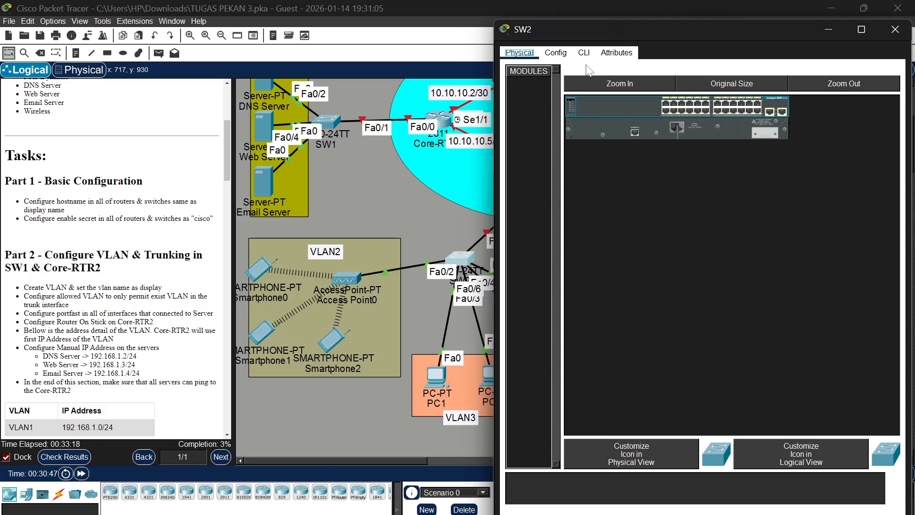
left_click(584, 53)
Start a console session on SW2, enter global configuration mode and set the hostname to SW2
key("Return")
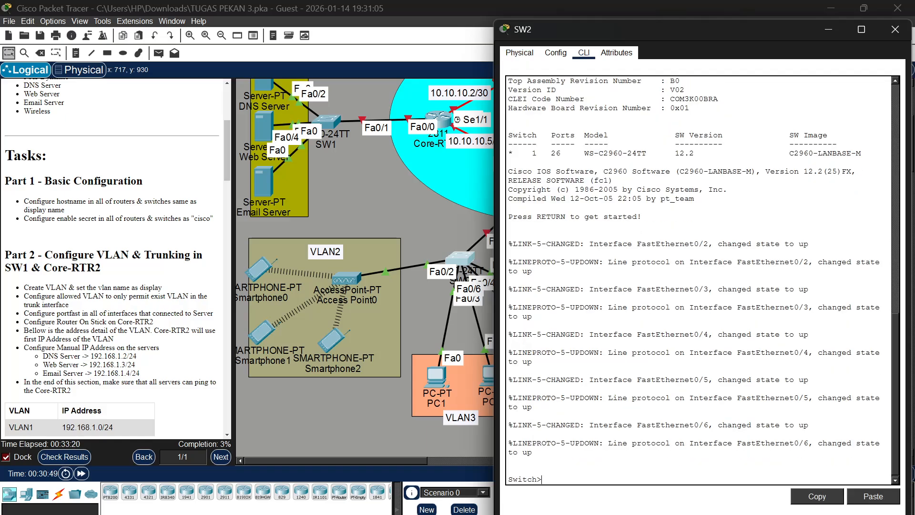
type("ena")
key("Return")
type("c")
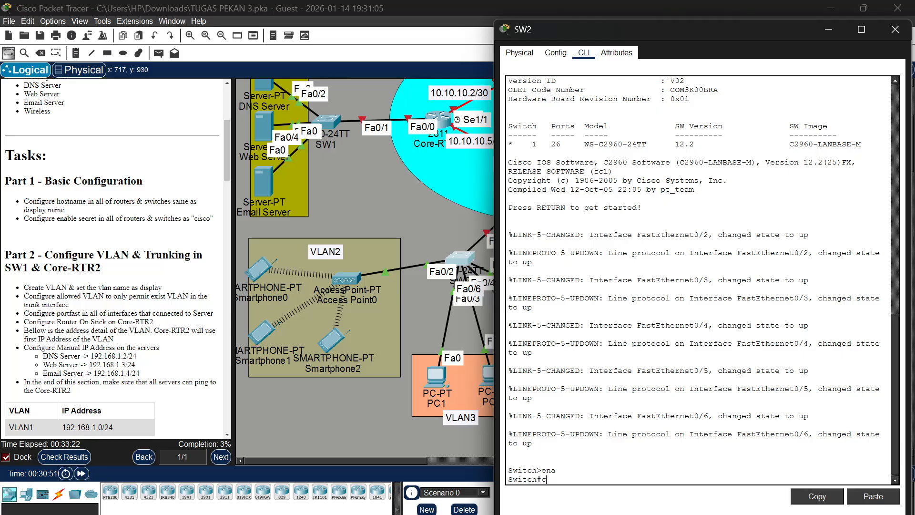
type("onf t")
key("Return")
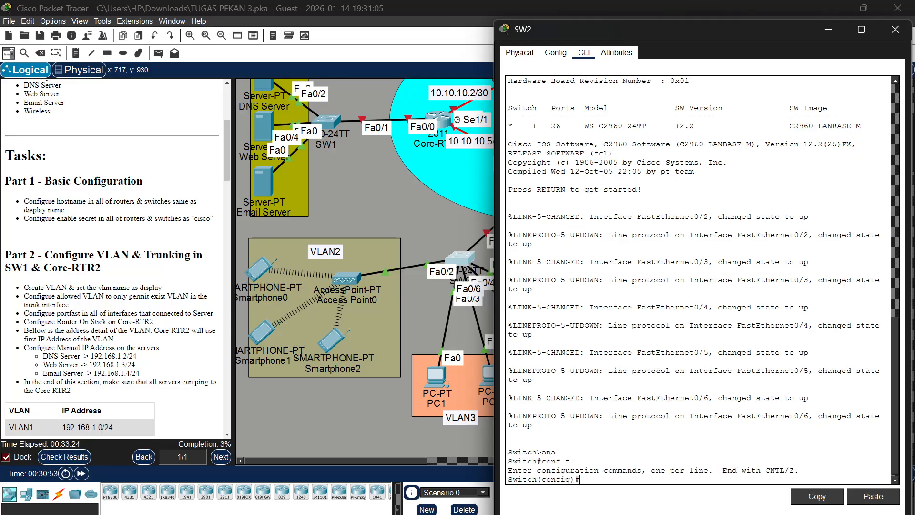
type("host  SW2")
key("Return")
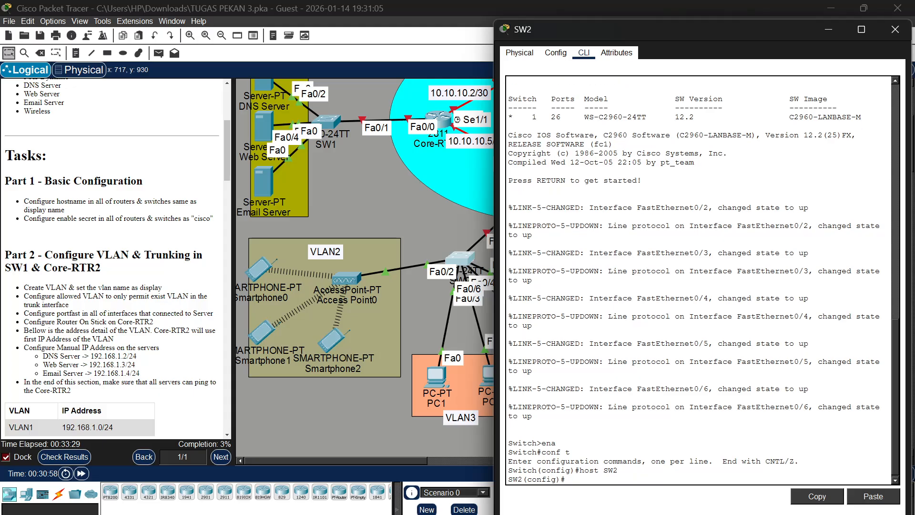
Configure the enable secret on SW2 with the password given in the Part 1 tasks
type("ena sec cisco")
key("Return")
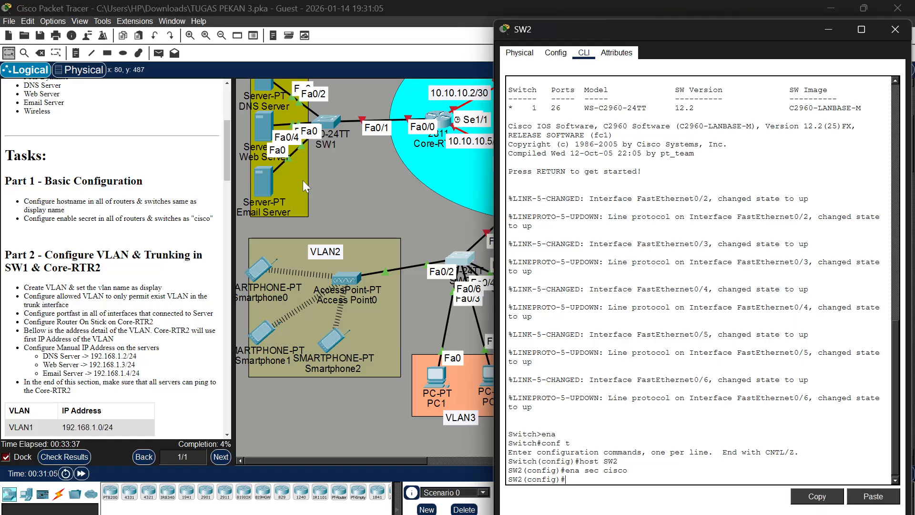
Open switch SW3 in an enlarged window beside the topology and start a session in its command-line interface
left_click(359, 184)
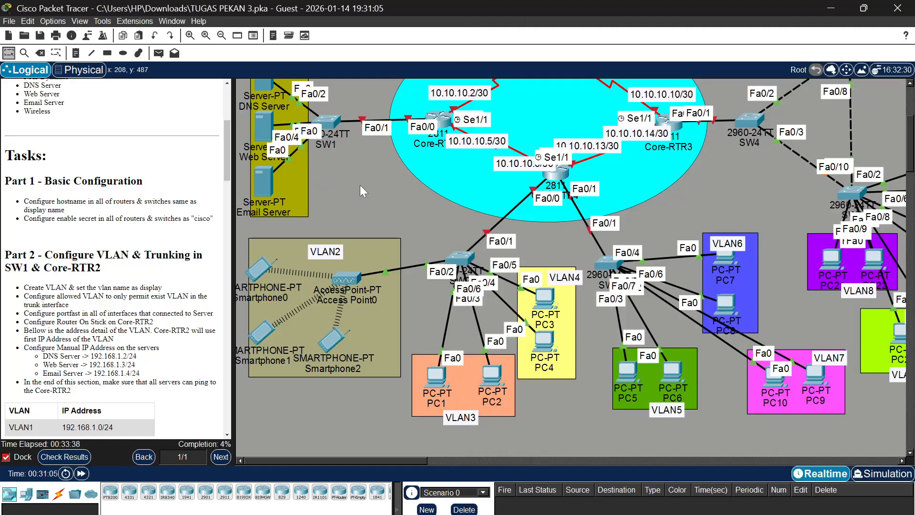
left_click(604, 265)
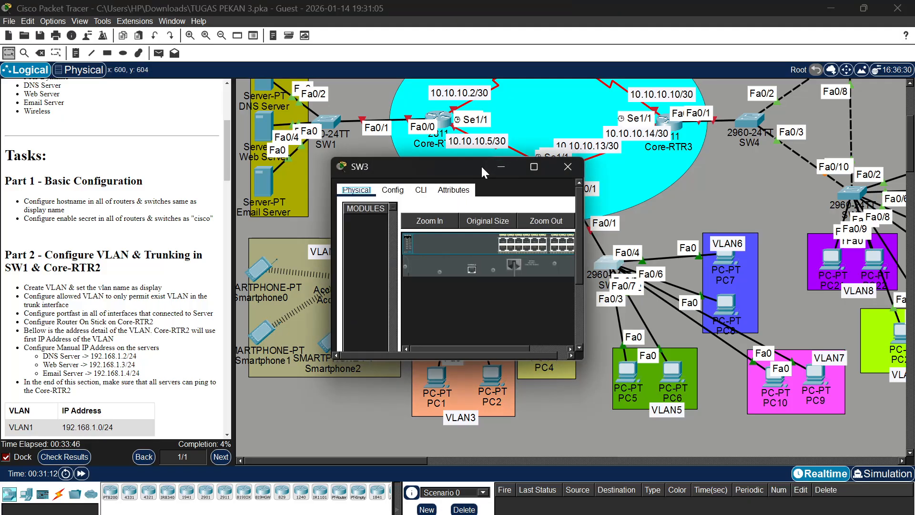
left_click_drag(467, 162, 642, 33)
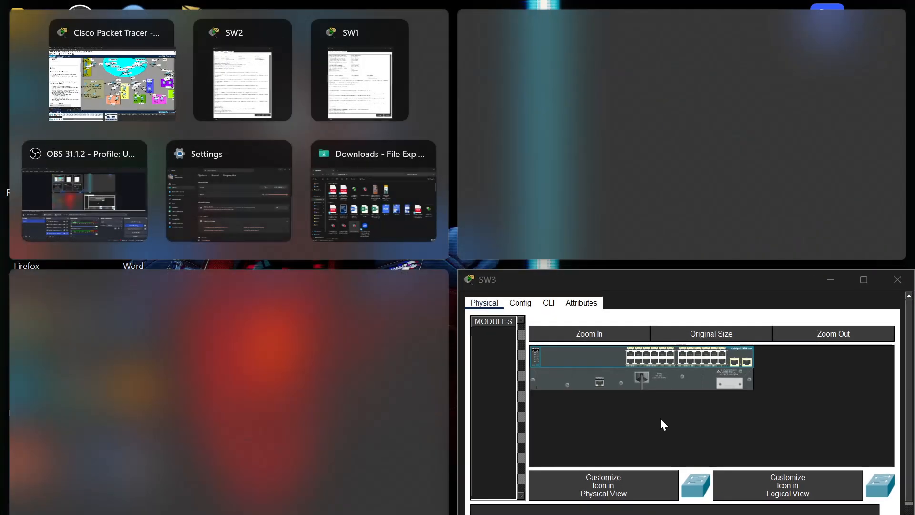
left_click(861, 275)
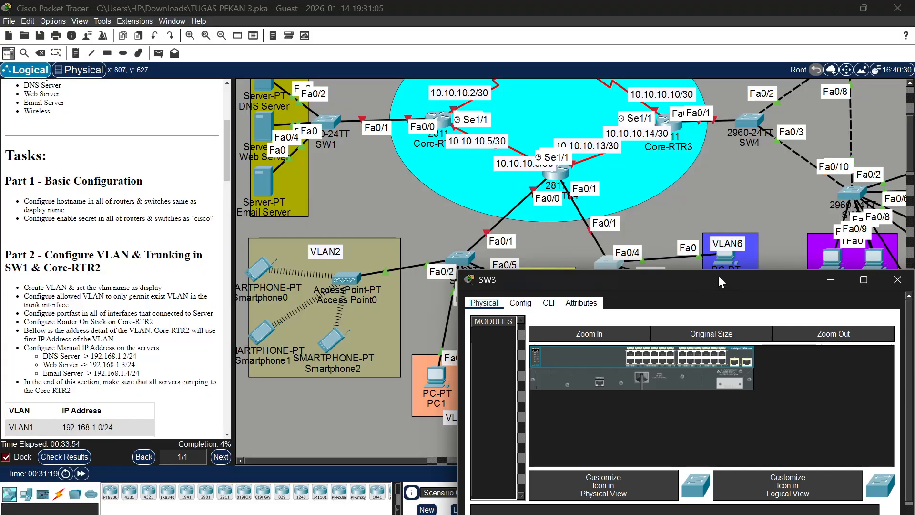
left_click_drag(690, 271, 691, 24)
left_click(549, 34)
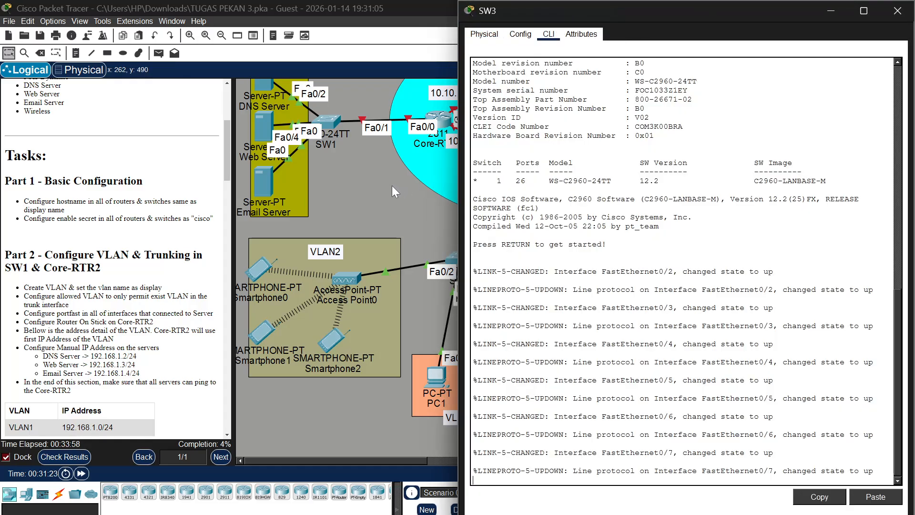
scroll(392, 185, "right", 5)
key("Return")
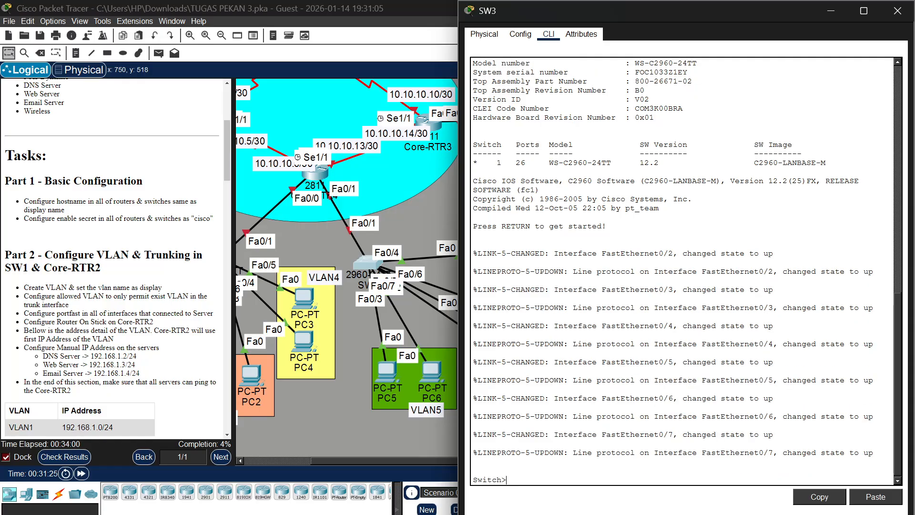
Enter privileged and global configuration mode on SW3 and set the hostname to SW3
type("ena")
key("Return")
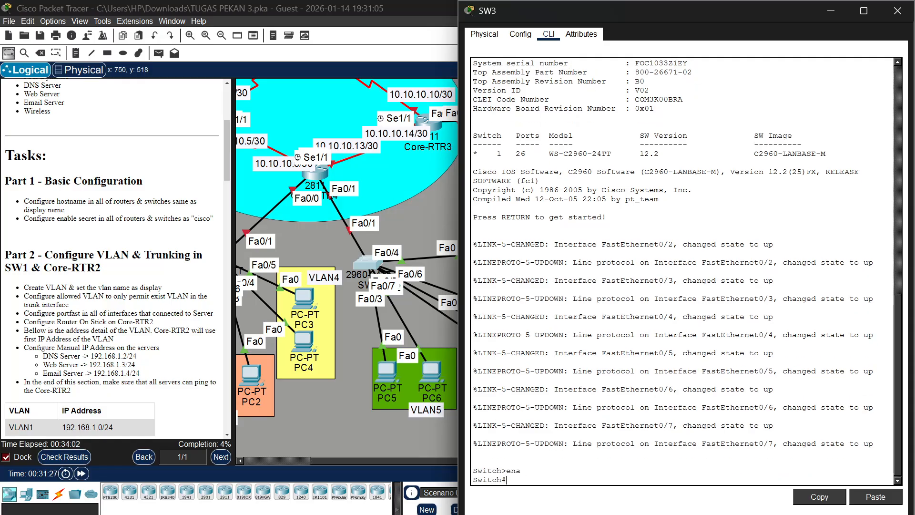
type("conf t")
key("Return")
type("host")
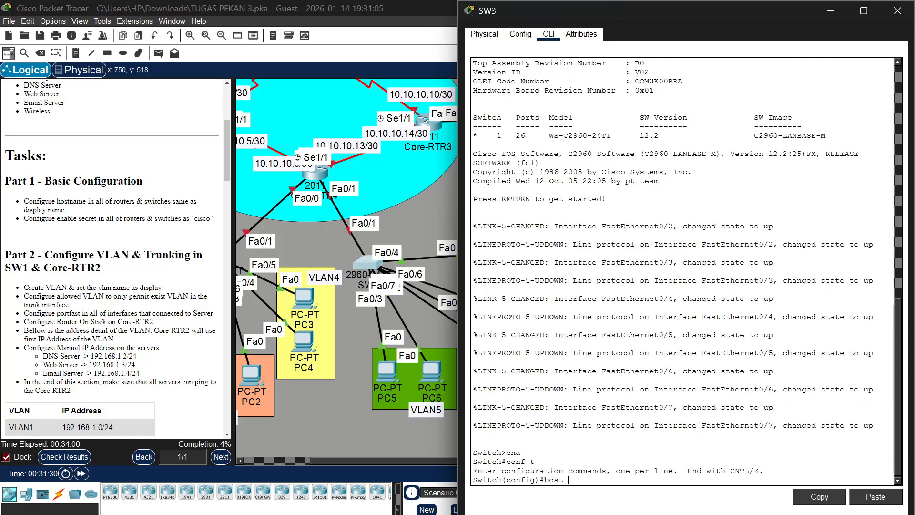
type(" SW3")
key("Return")
Configure the enable secret on SW3 with the password given in the Part 1 tasks
type("e")
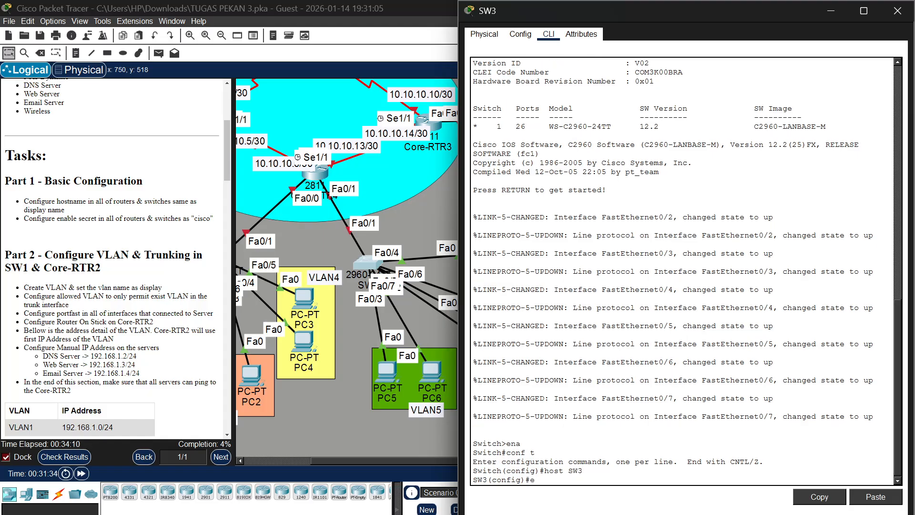
type("na secr cisco")
key("Return")
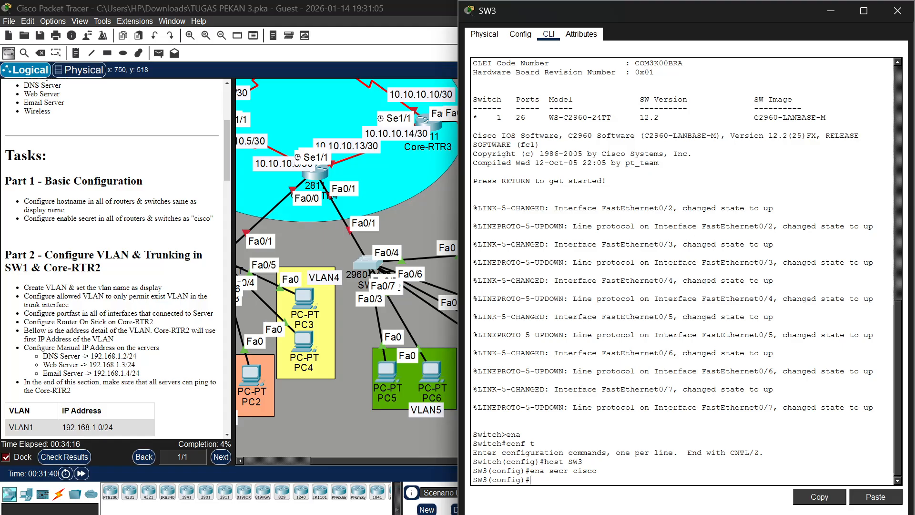
Open the command-line interface of switch SW4, next to Core-RTR3, in an enlarged window beside the topology and start a session
scroll(404, 218, "right", 5)
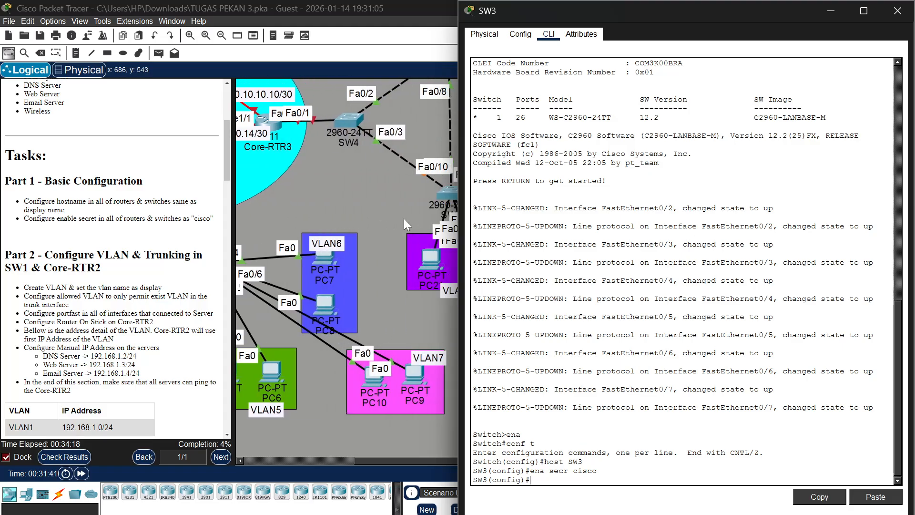
scroll(404, 218, "left", 4)
scroll(362, 233, "right", 2)
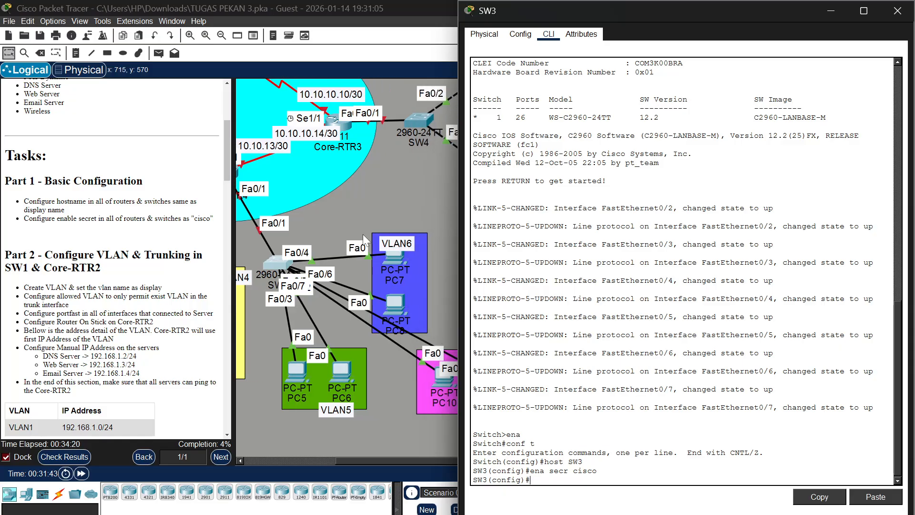
left_click(407, 121)
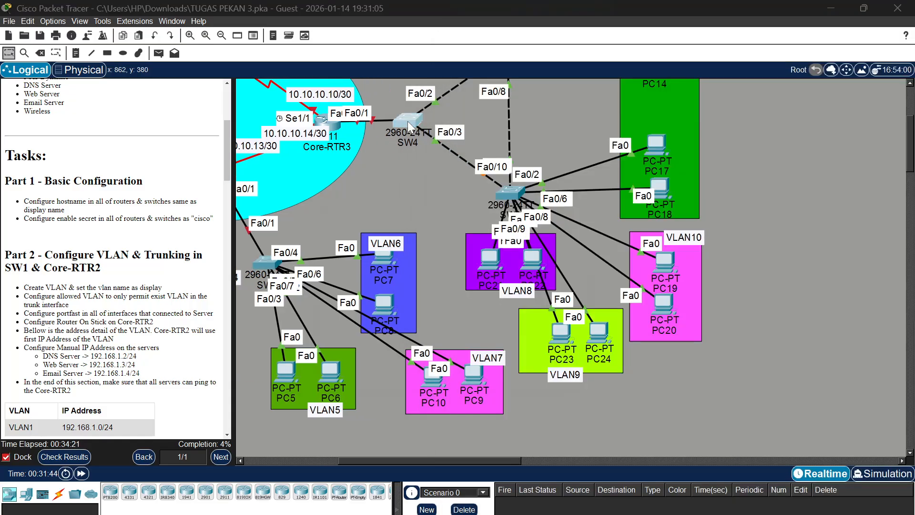
left_click(421, 189)
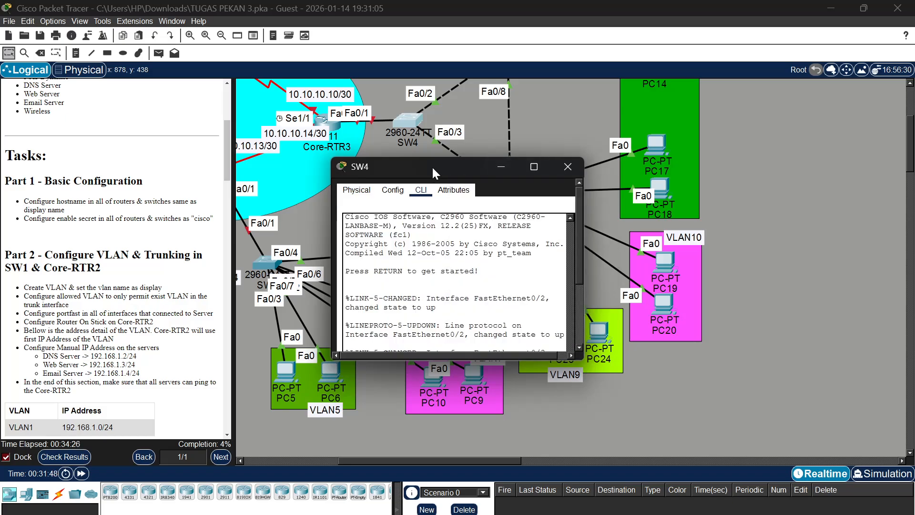
left_click_drag(432, 166, 633, 27)
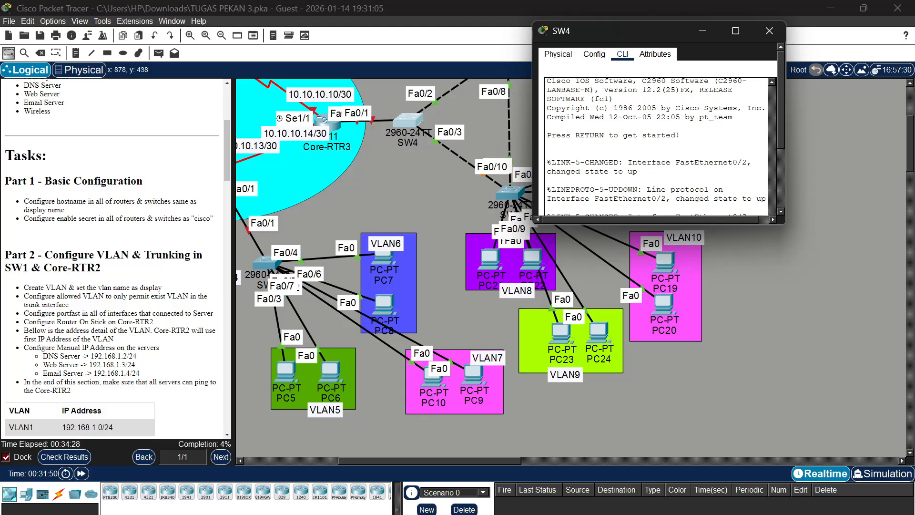
double_click(649, 222)
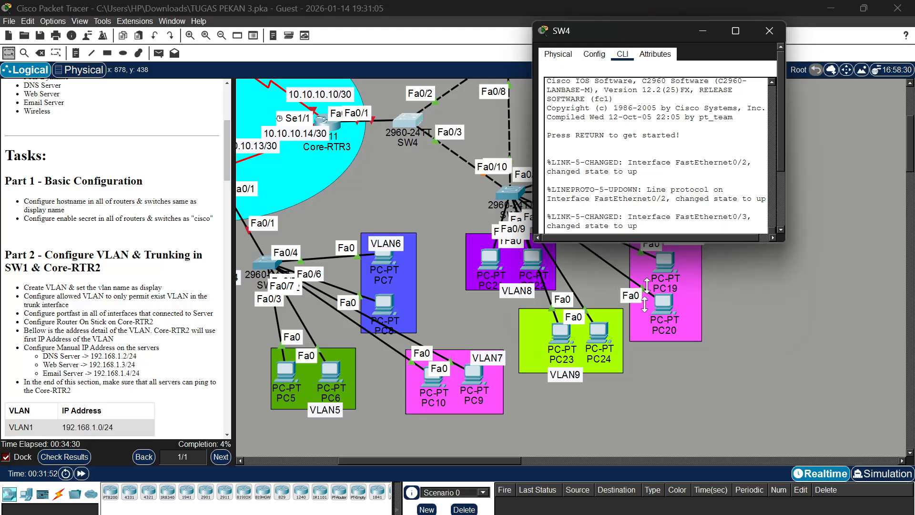
left_click_drag(789, 347, 910, 310)
key("Return")
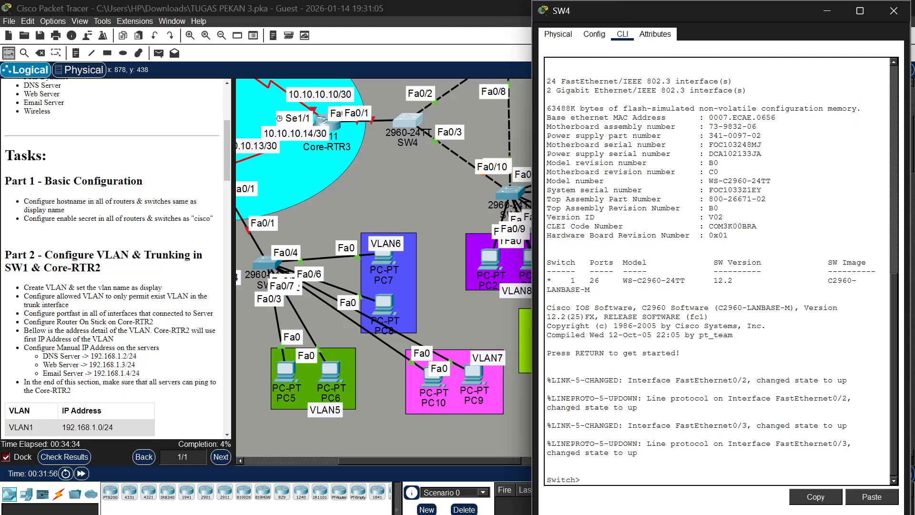
Enter privileged mode and global configuration mode on SW4
type("enac\\")
key("BackSpace")
key("Return")
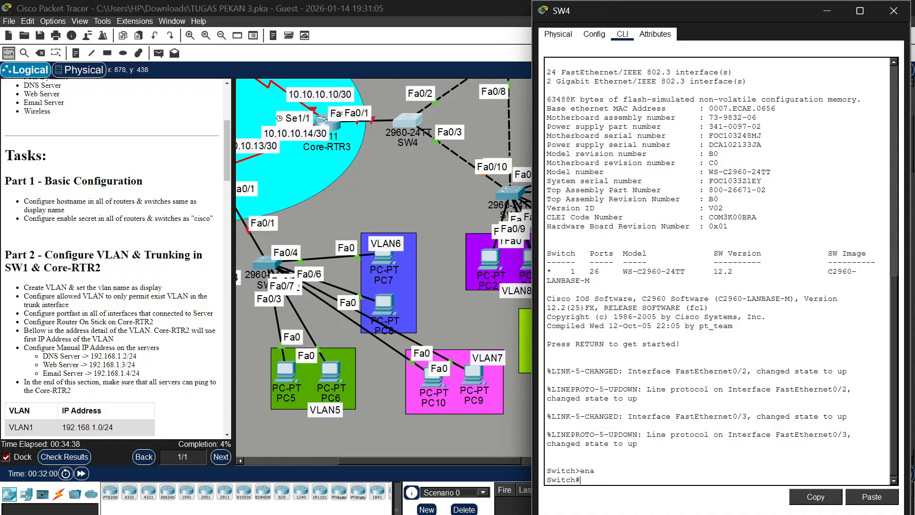
type("conf t")
key("Return")
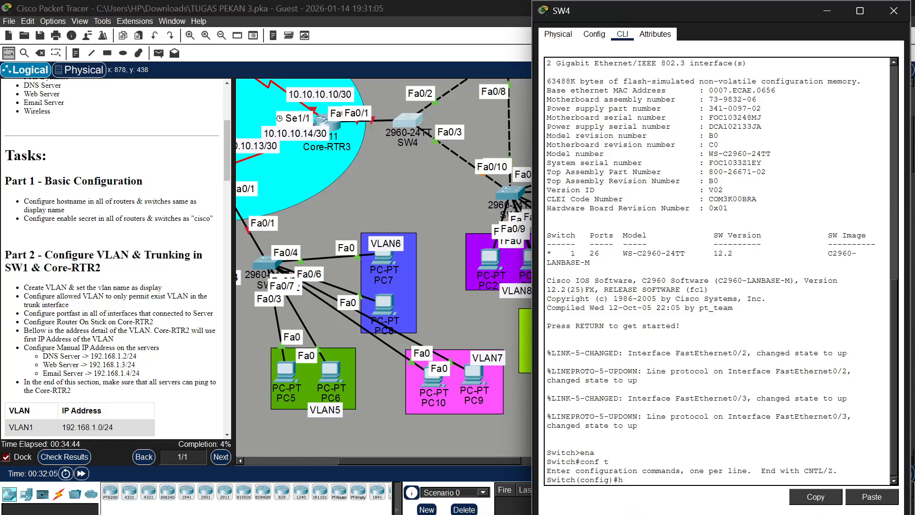
Set the hostname of the switch to SW4
type("hosr")
key("BackSpace")
type("t SW4")
key("Return")
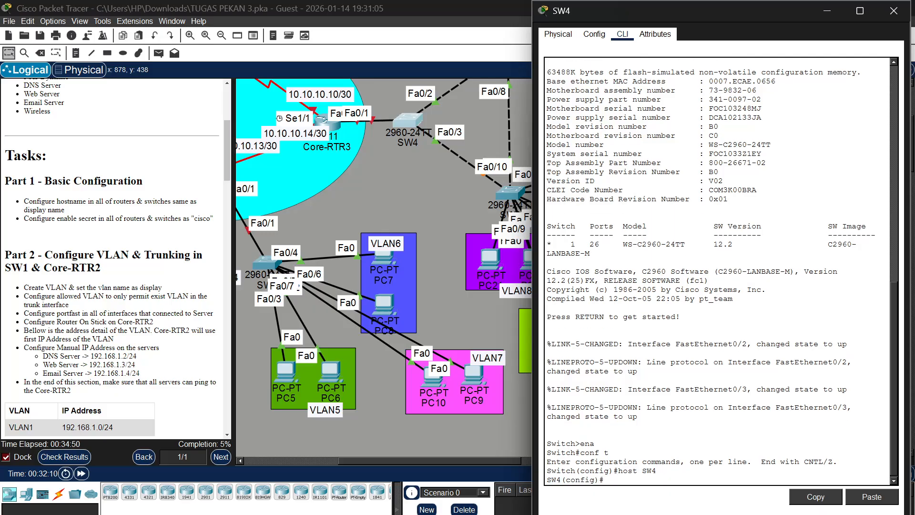
Configure the enable secret on SW4 with the password given in the Part 1 tasks
type("ena sec cisco")
key("Return")
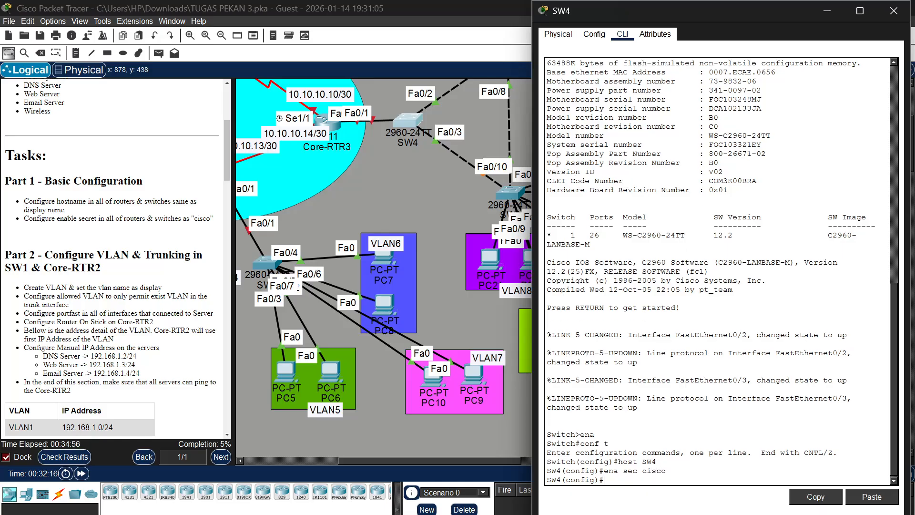
Open the command-line interface of switch SW5, the one connected to VLAN13 and VLAN11
scroll(425, 218, "right", 5)
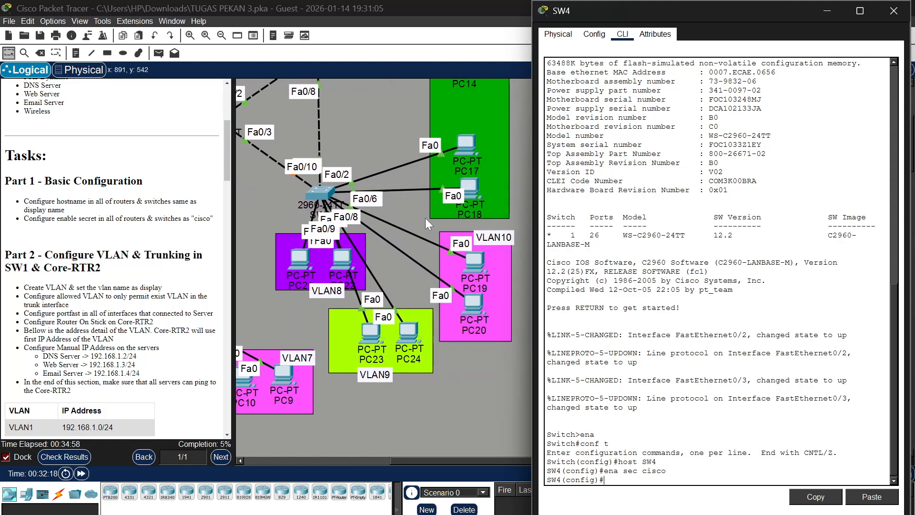
scroll(425, 218, "left", 2)
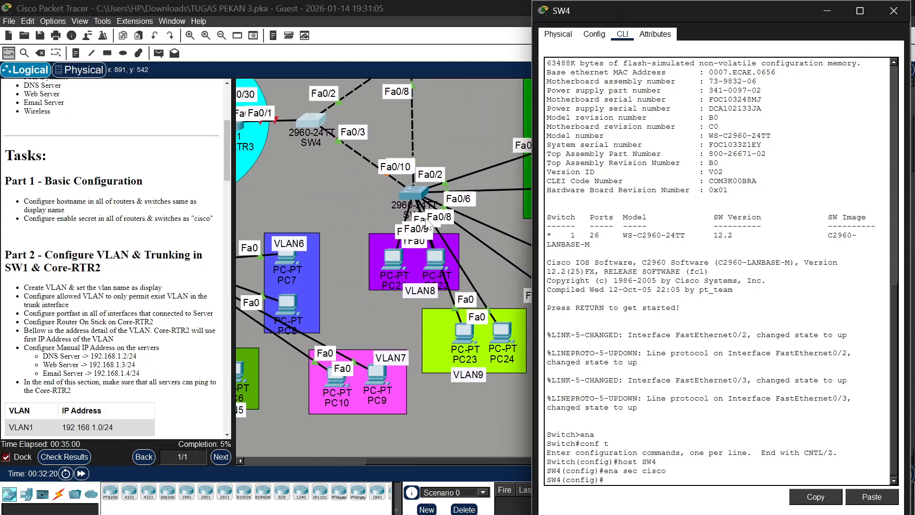
scroll(426, 225, "left", 1)
scroll(411, 191, "up", 3)
scroll(401, 177, "up", 1)
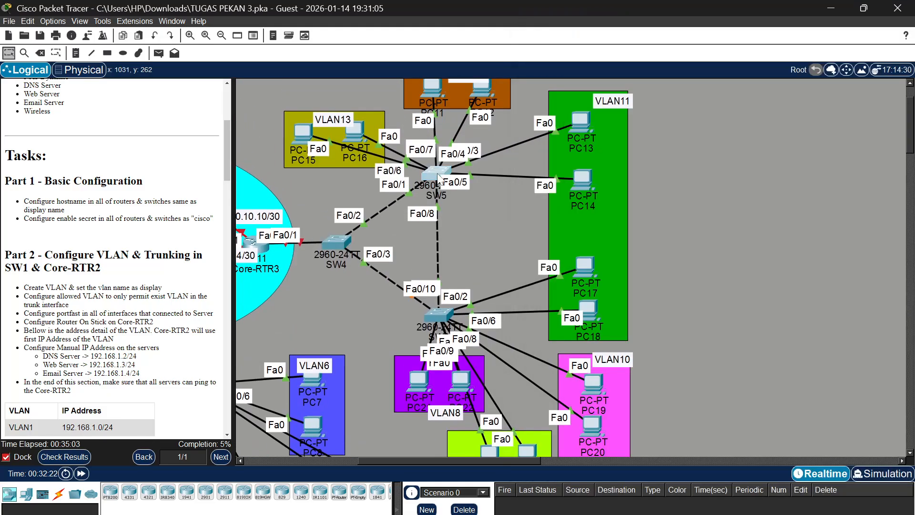
left_click(439, 178)
left_click(439, 178)
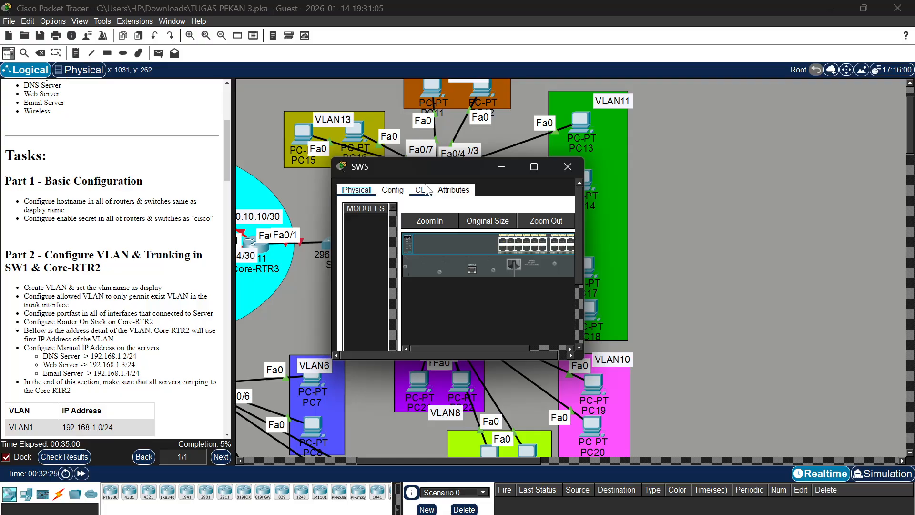
left_click(426, 189)
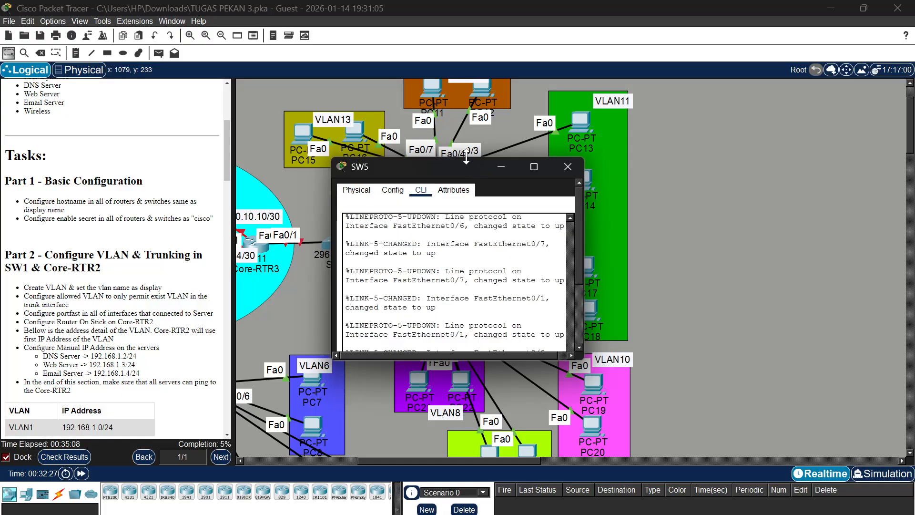
Enlarge the SW5 window to nearly full screen height and place it beside the topology
left_click_drag(466, 158, 465, 9)
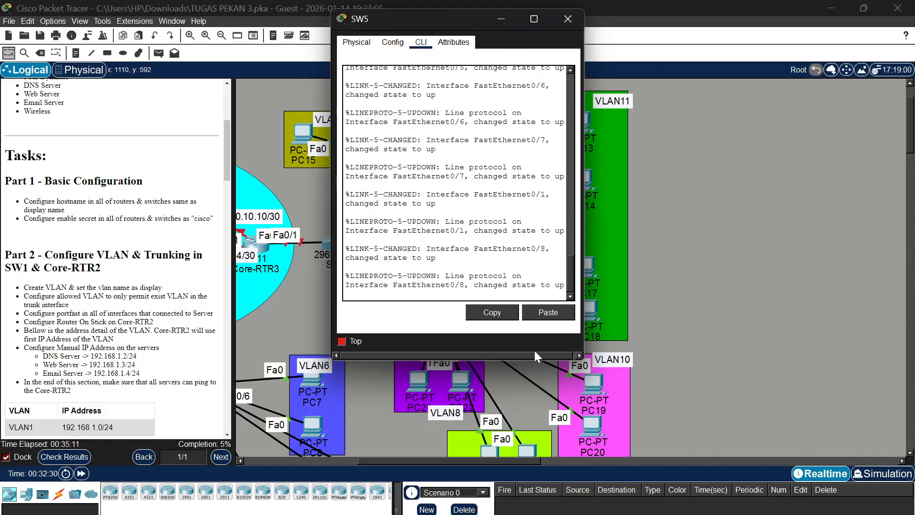
left_click_drag(530, 361, 530, 512)
left_click_drag(587, 315, 797, 312)
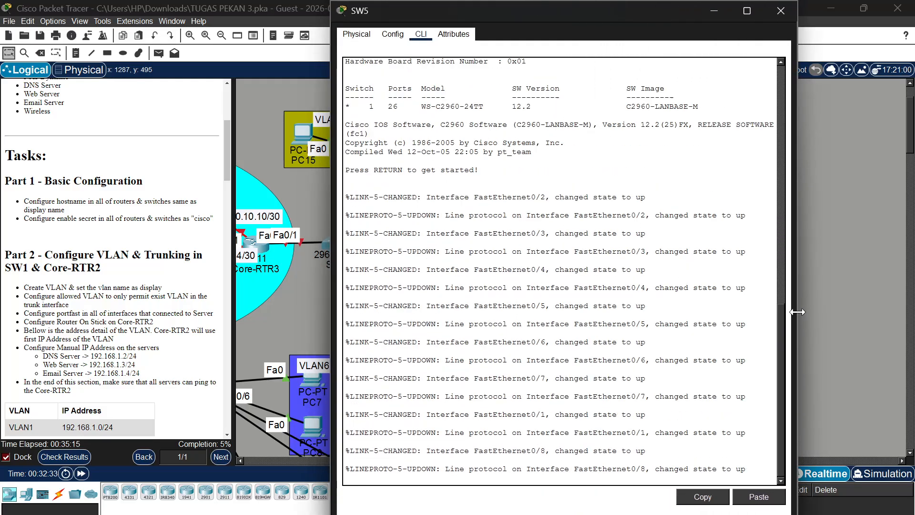
left_click_drag(617, 15, 762, 25)
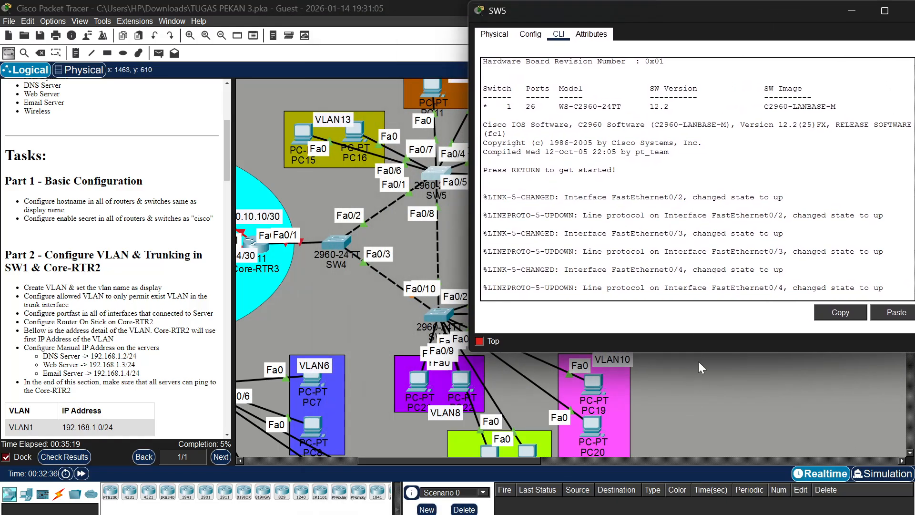
left_click_drag(701, 352, 701, 514)
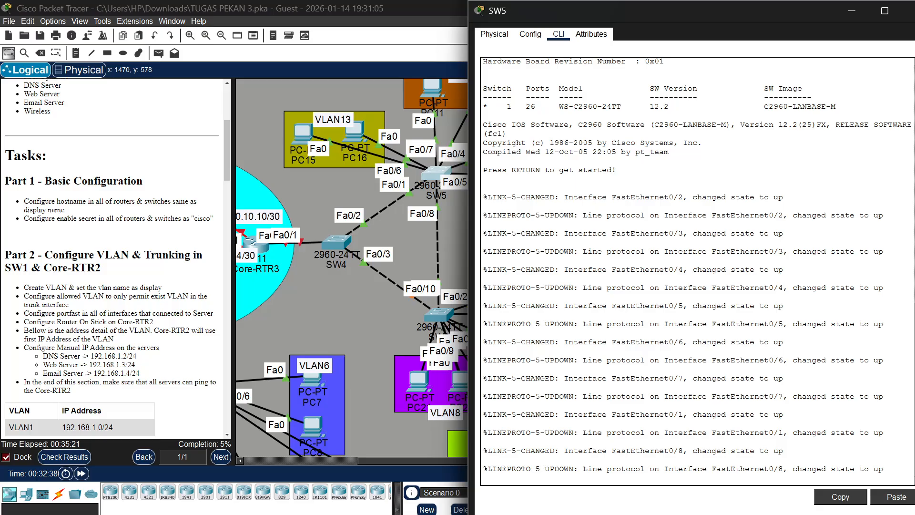
Start a console session on SW5 and enter privileged and global configuration mode
key("Return")
type("ena")
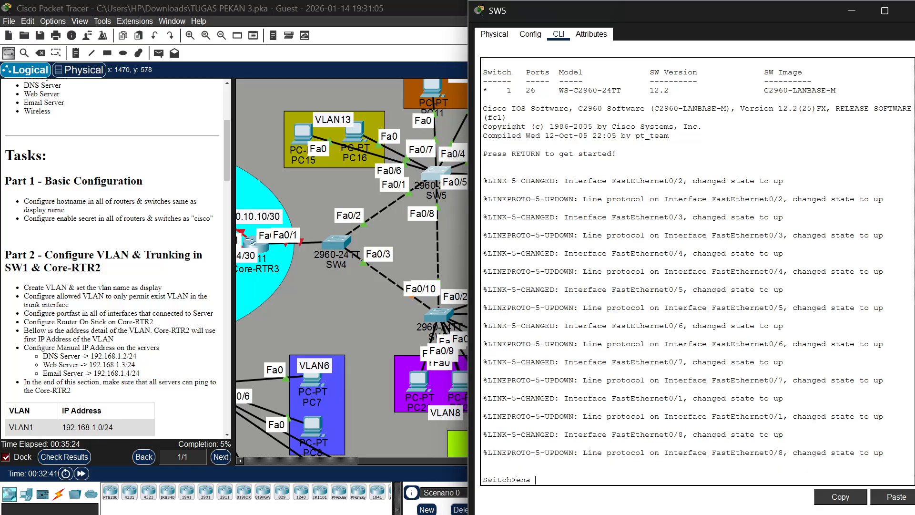
key("Return")
type("ci")
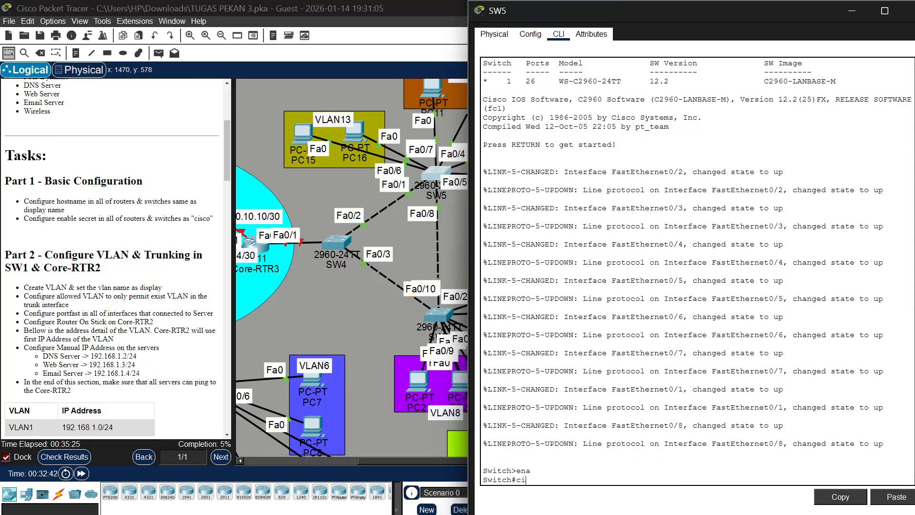
key("BackSpace")
type("p")
key("BackSpace")
type("onf t")
key("Return")
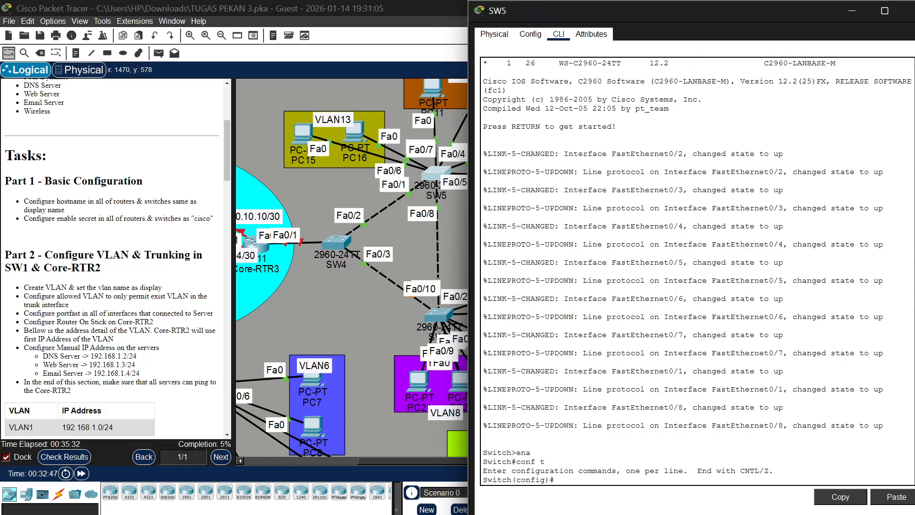
Set the hostname of the switch to SW5
type("host SW5")
key("Return")
Configure the enable secret on SW5 with the password given in the Part 1 tasks
type("ena s")
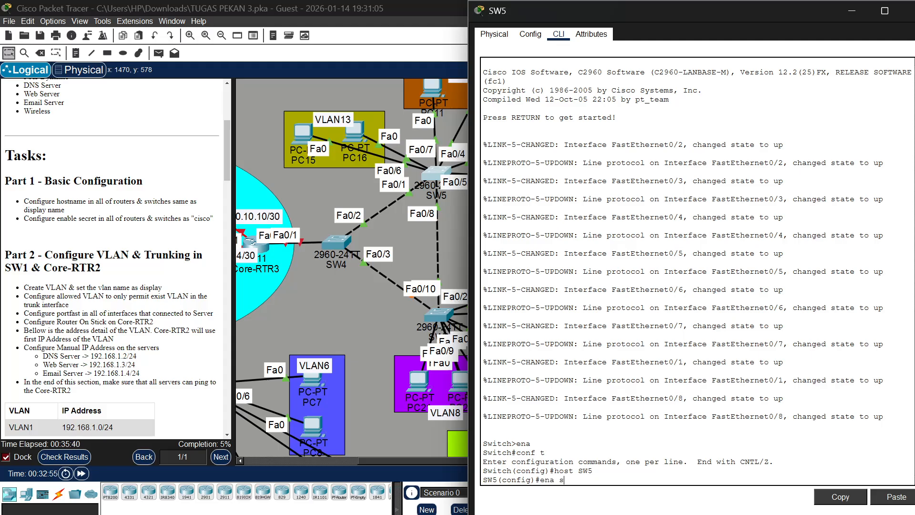
type("ecr cisco")
key("Return")
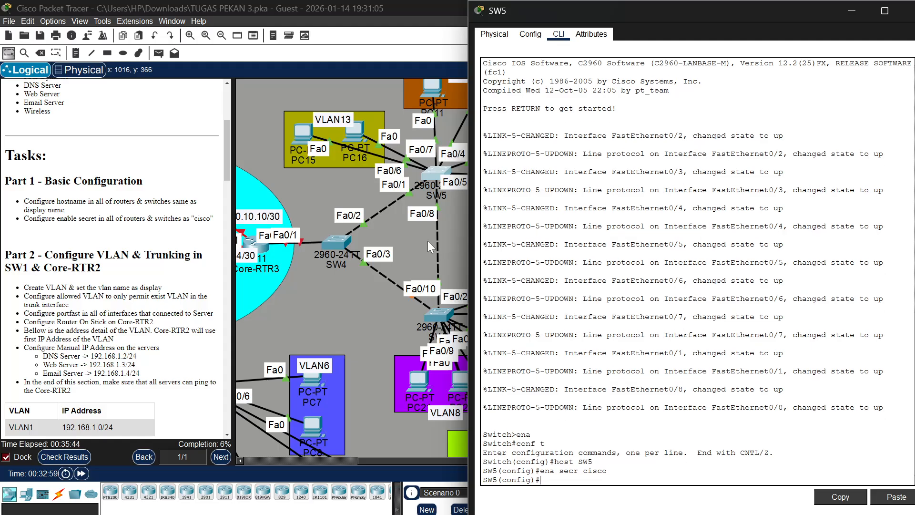
Open the command line of SW6, enlarge its window to nearly full screen height and place it beside the topology
scroll(370, 225, "right", 2)
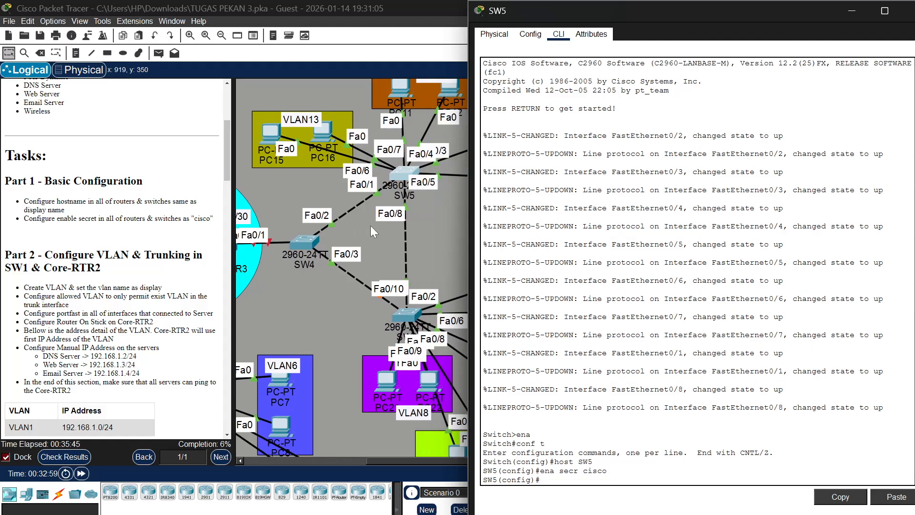
left_click(403, 310)
left_click(403, 309)
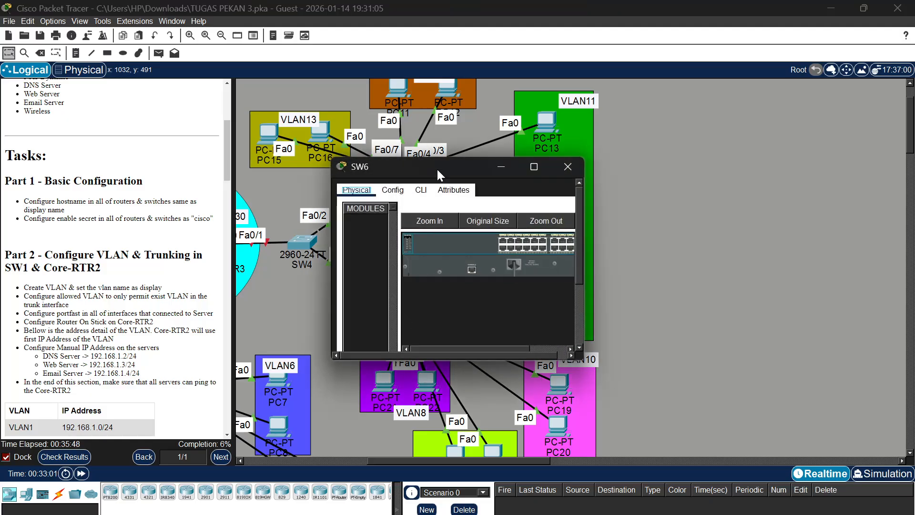
left_click_drag(444, 157, 447, 22)
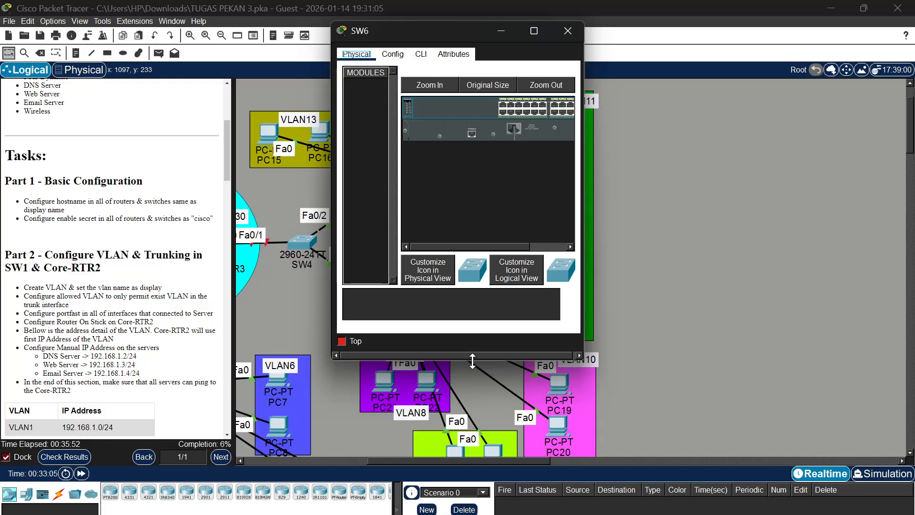
left_click_drag(474, 357, 476, 514)
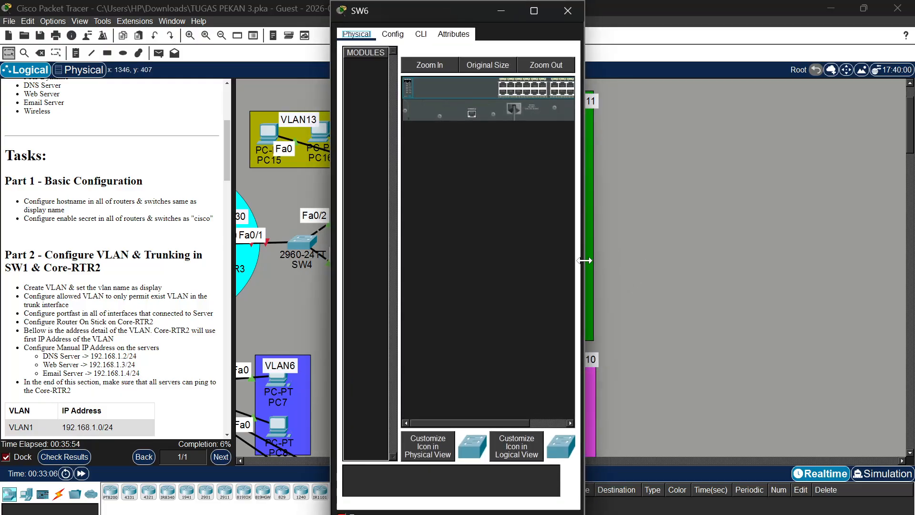
left_click_drag(583, 260, 688, 260)
left_click(421, 34)
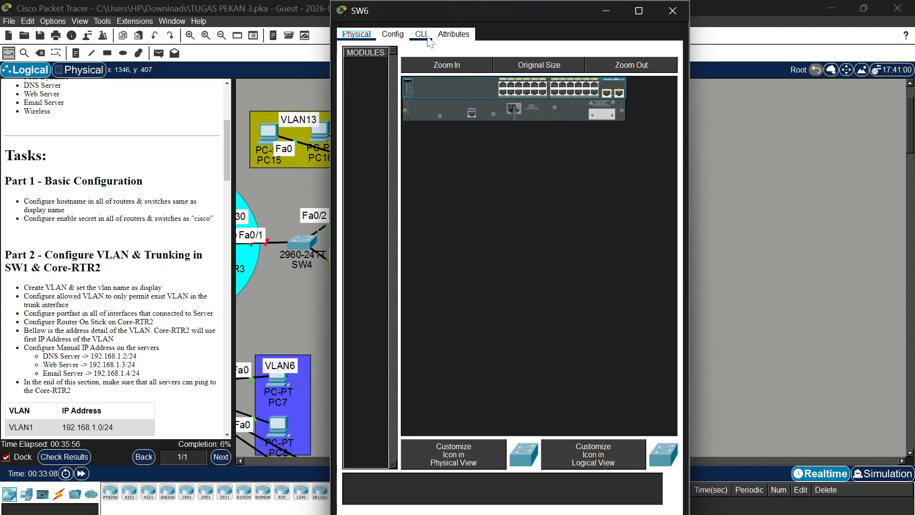
left_click_drag(486, 7, 716, 8)
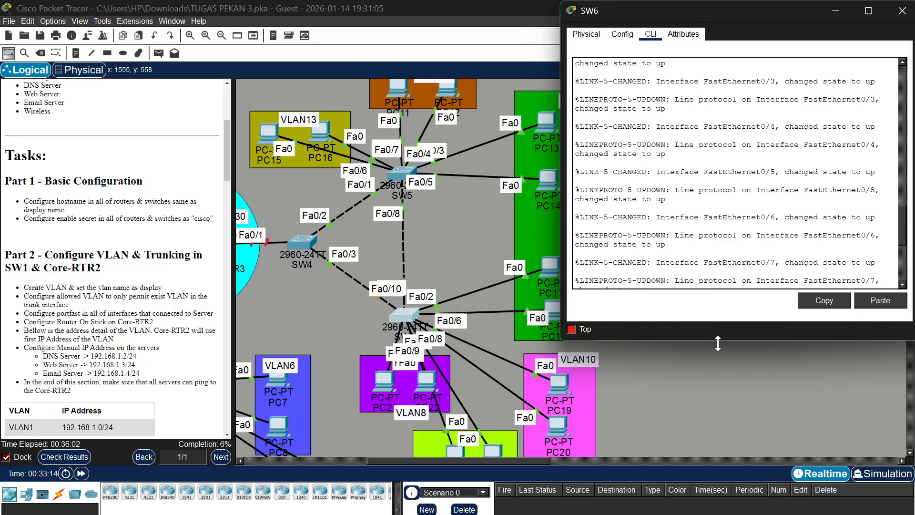
left_click_drag(717, 343, 718, 514)
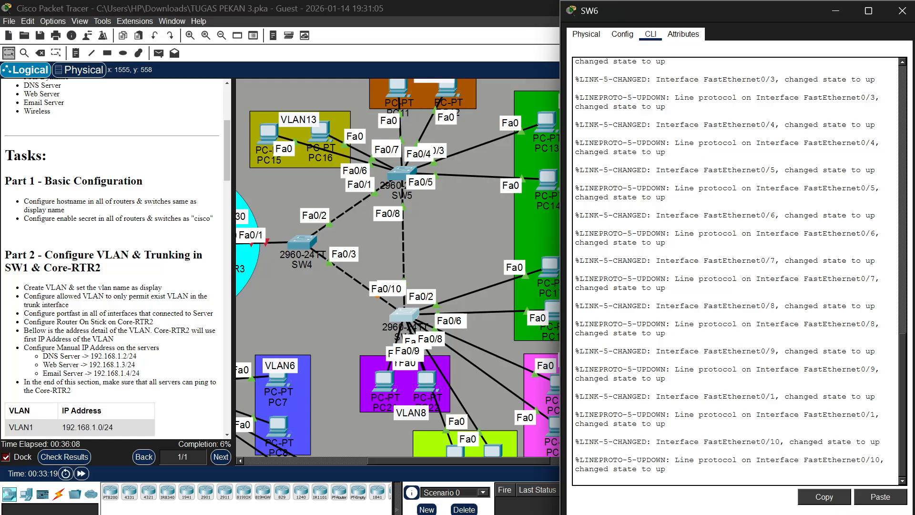
Start a console session on SW6 and enter privileged and global configuration mode
key("Return")
key("Return")
type("ena")
key("Return")
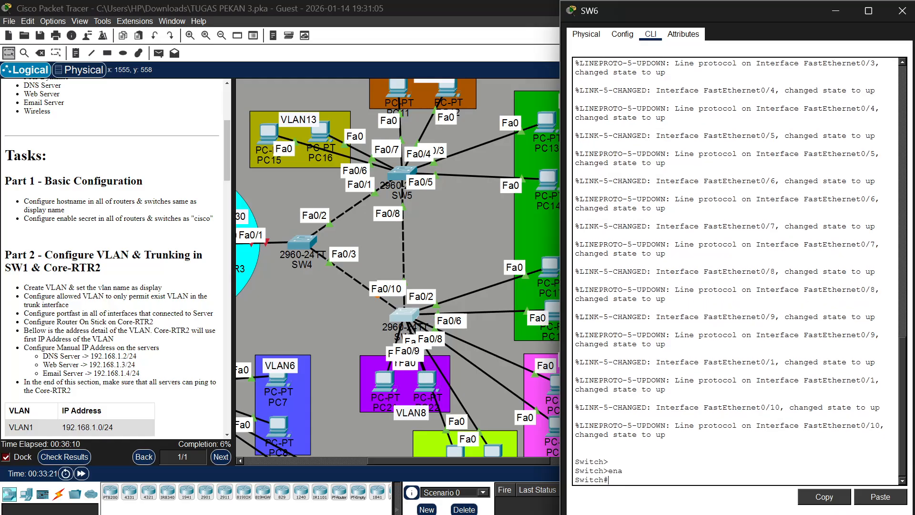
type("conf t")
key("Return")
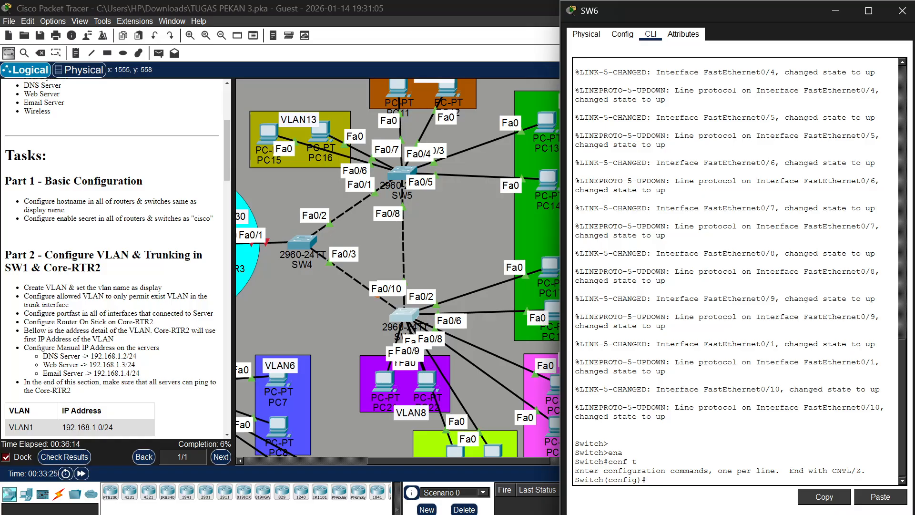
Set the hostname of the switch to SW6
type("hos")
type("t SW")
type("5")
key("Return")
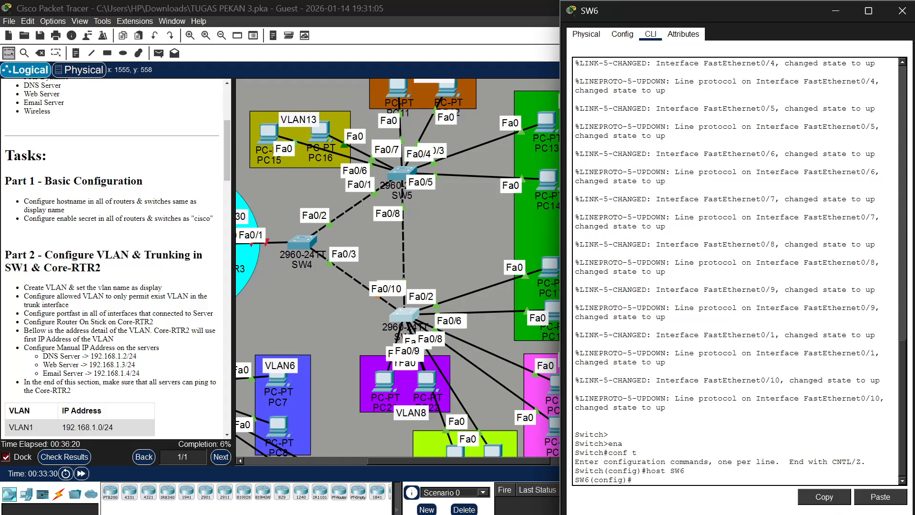
Configure the enable secret on SW6 with the password given in the Part 1 tasks
type("ena sec cisco")
key("Return")
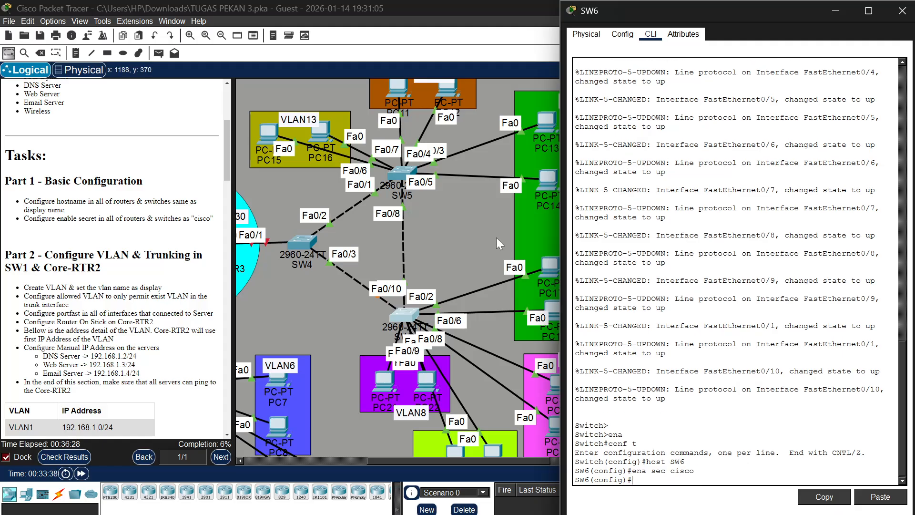
Open the command line of Core-RTR1, enlarge its window and place it beside the OSPF area of the topology
scroll(496, 238, "left", 10)
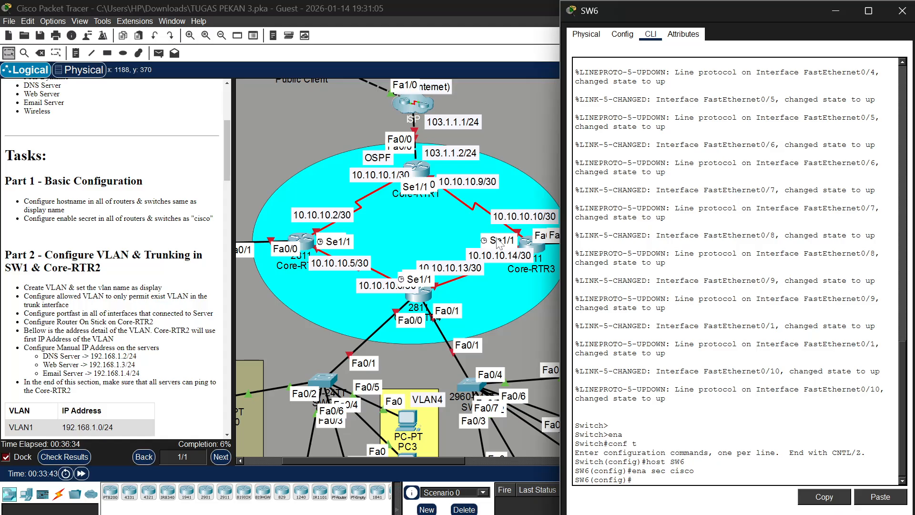
left_click(418, 167)
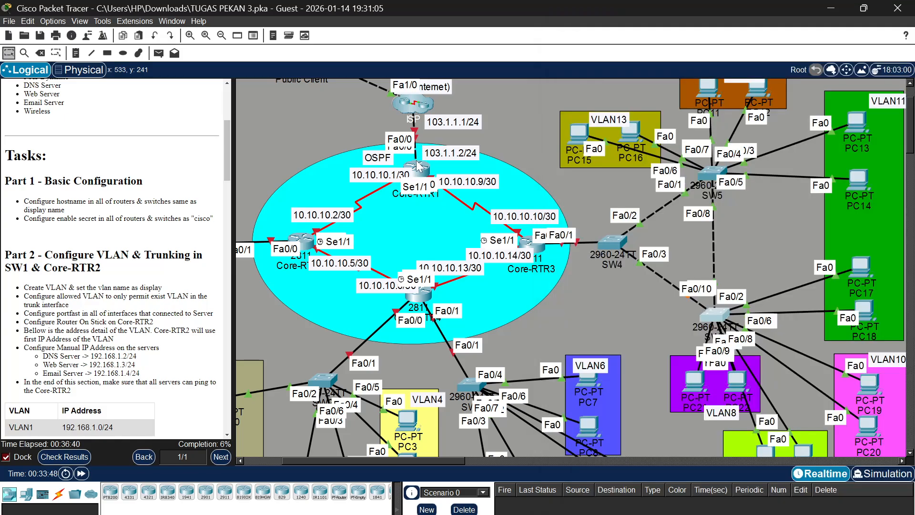
left_click(417, 163)
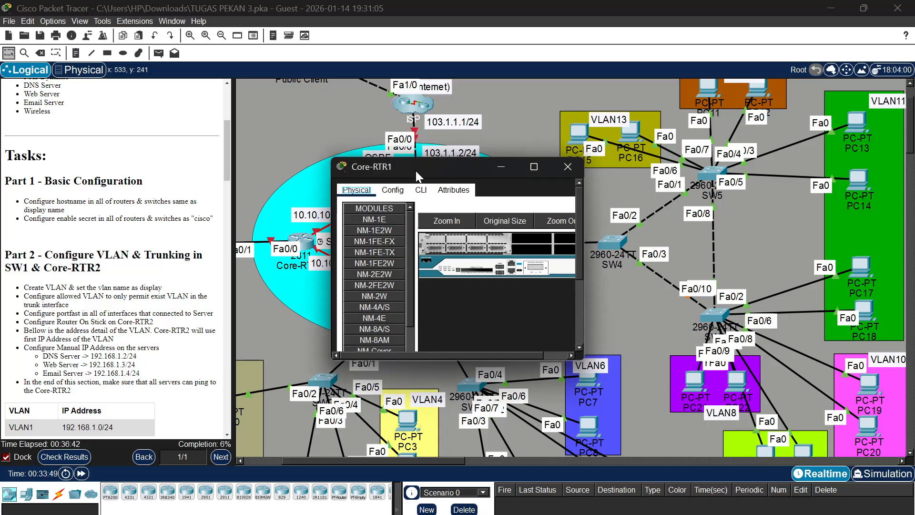
left_click(419, 191)
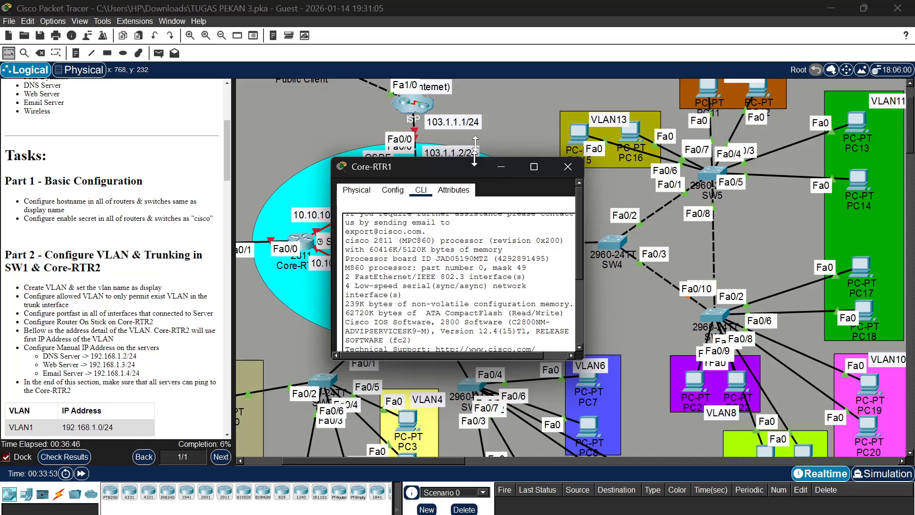
left_click_drag(529, 159, 538, 5)
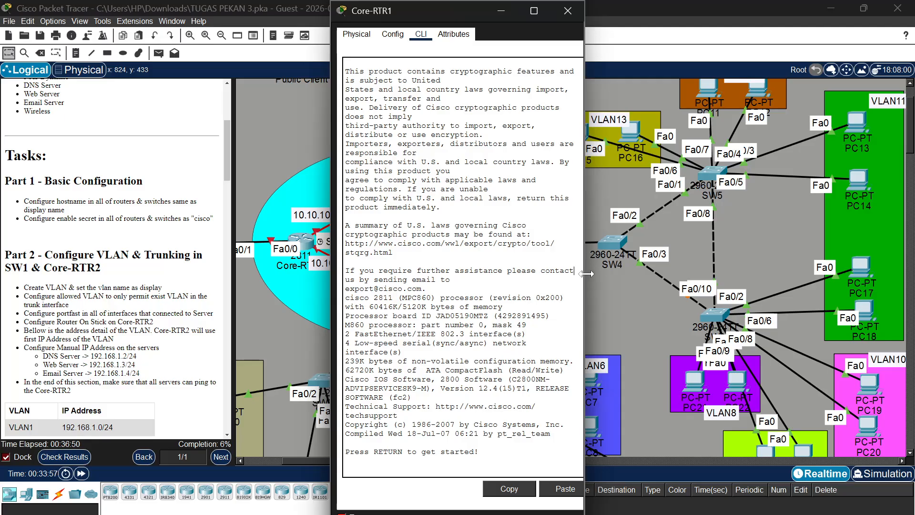
left_click_drag(584, 274, 770, 263)
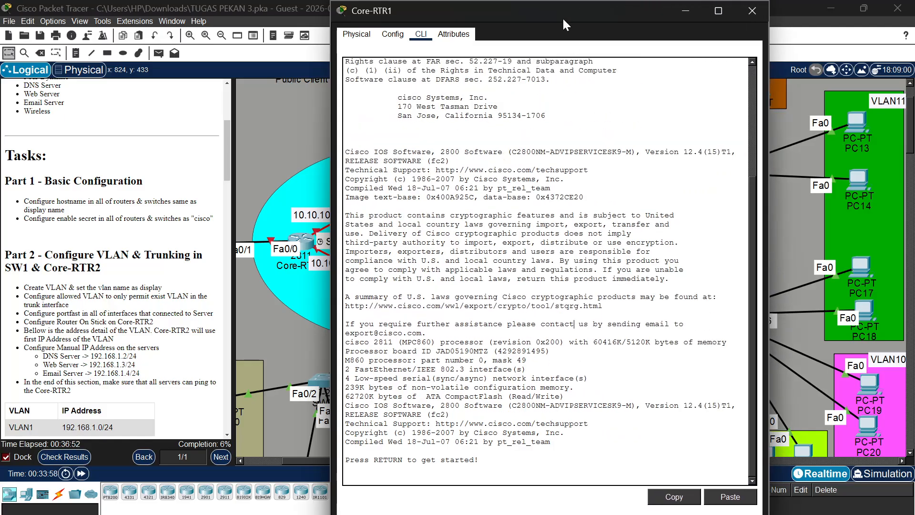
left_click_drag(587, 20, 757, 22)
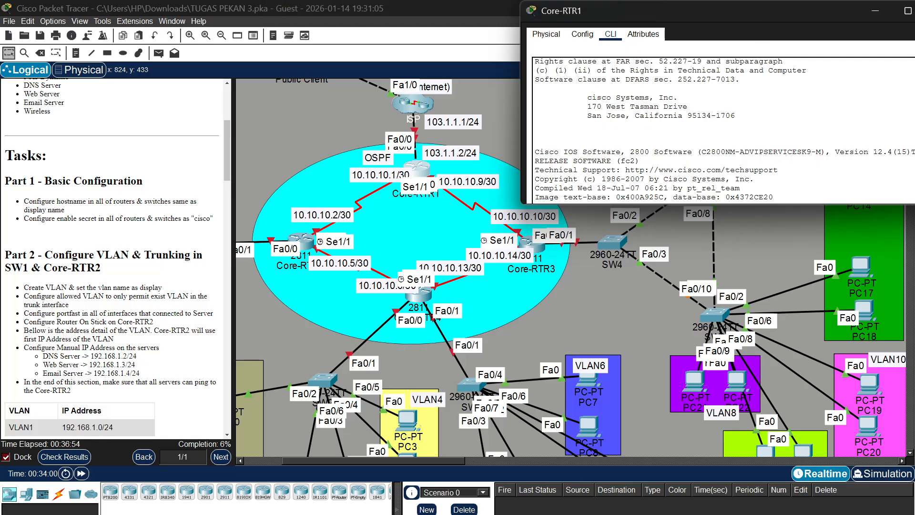
double_click(758, 208)
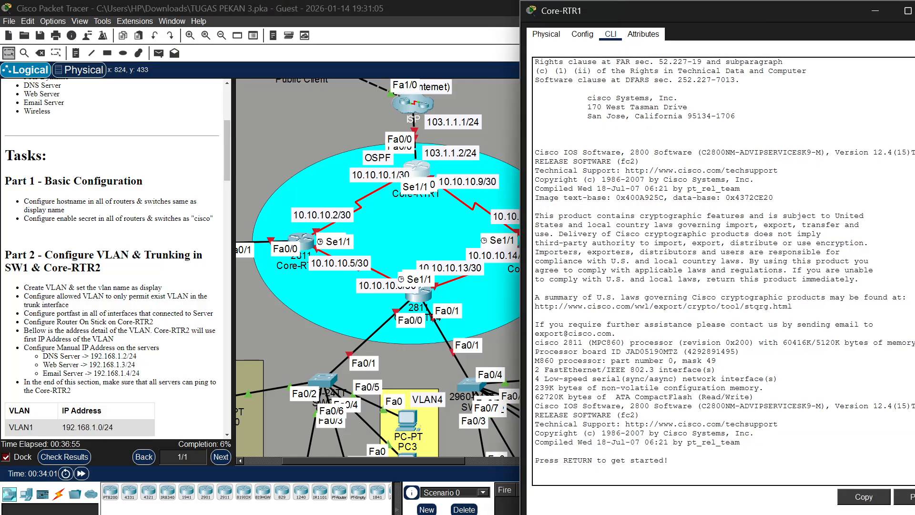
scroll(437, 227, "right", 1)
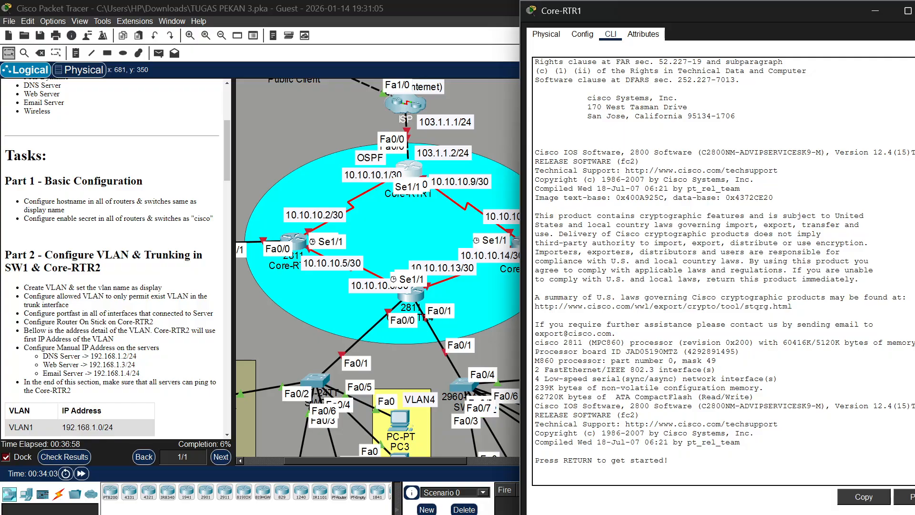
Start a console session on Core-RTR1 and enter privileged and global configuration mode
key("Return")
key("Return")
type("ena")
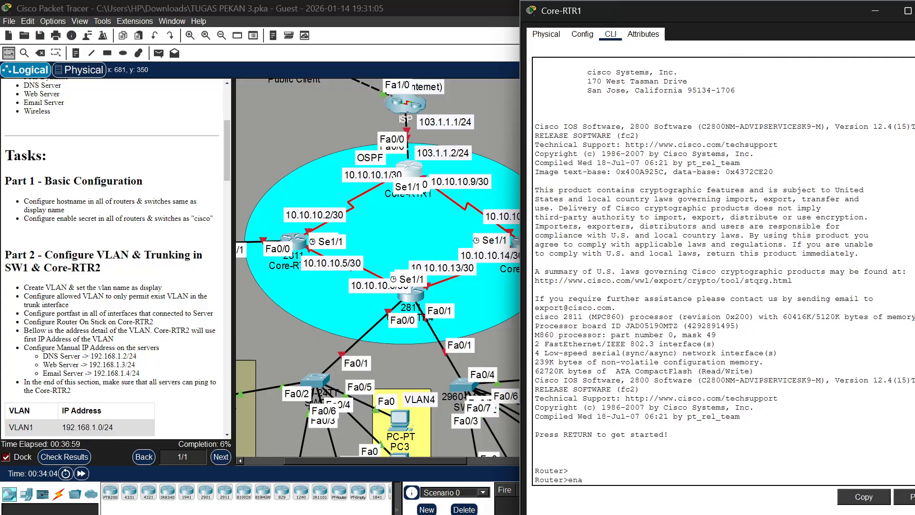
key("Return")
type("onf t")
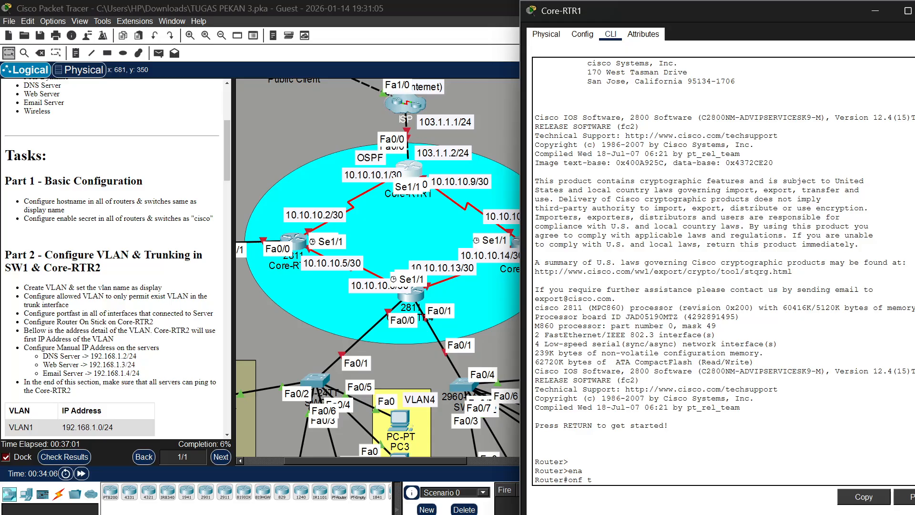
key("Return")
type("con")
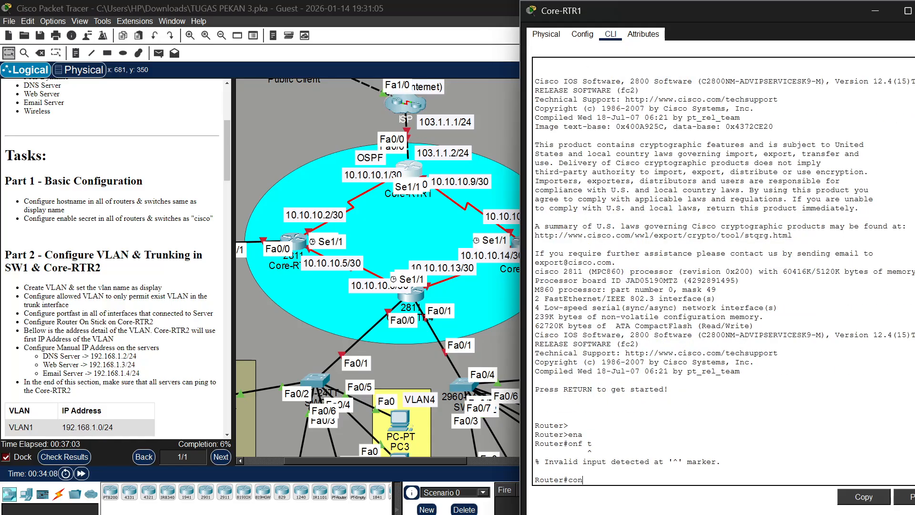
type("f t")
key("Return")
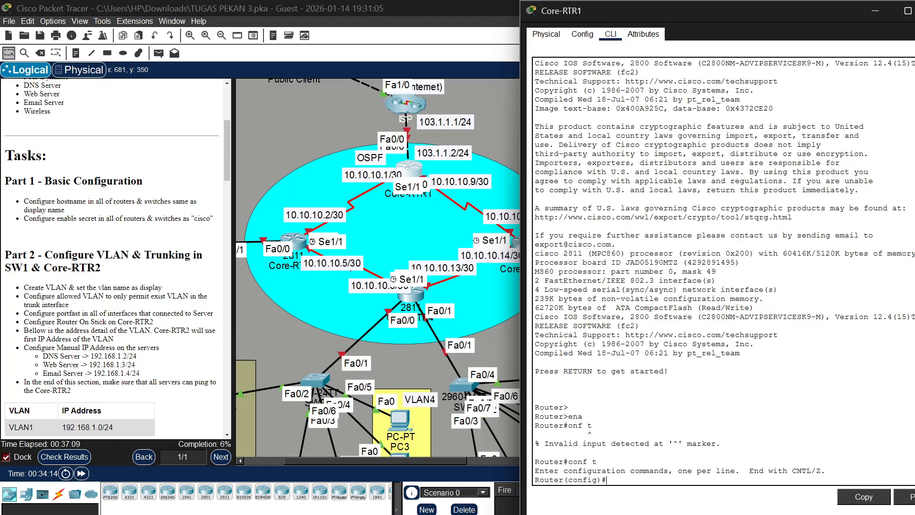
Set the hostname of the router to Core-RTR1
type("host Core-RTR1")
key("Return")
Configure the enable secret on Core-RTR1 with the password given in the Part 1 tasks
type("e")
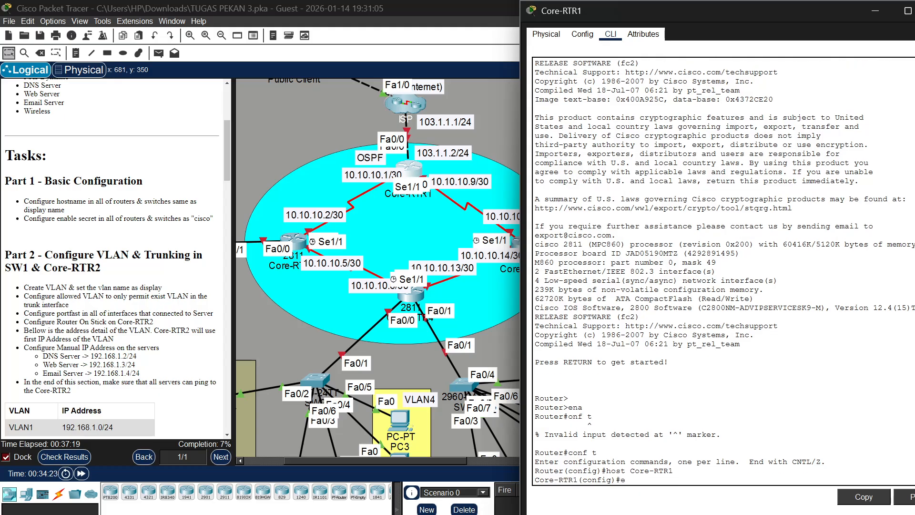
type("na sec cisco")
key("Return")
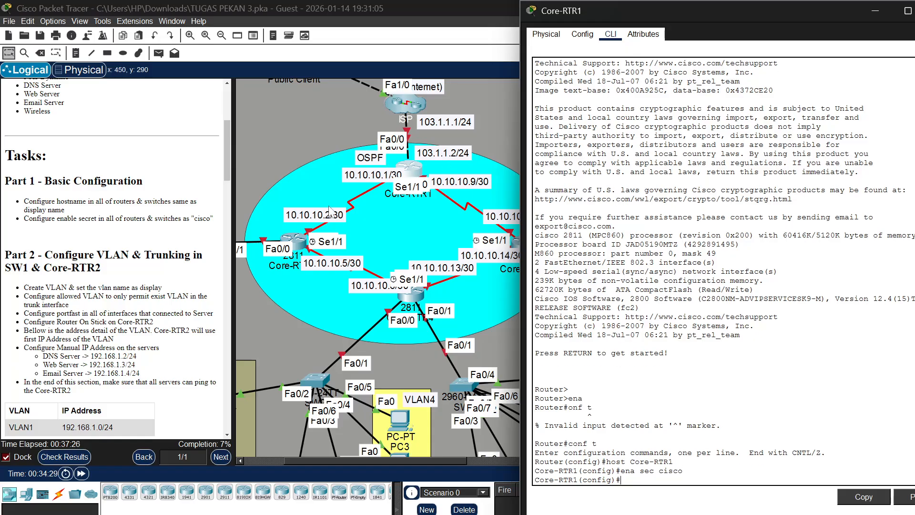
Open the command line of Core-RTR2, enlarge its window to nearly full screen height and place it beside the topology
left_click(295, 242)
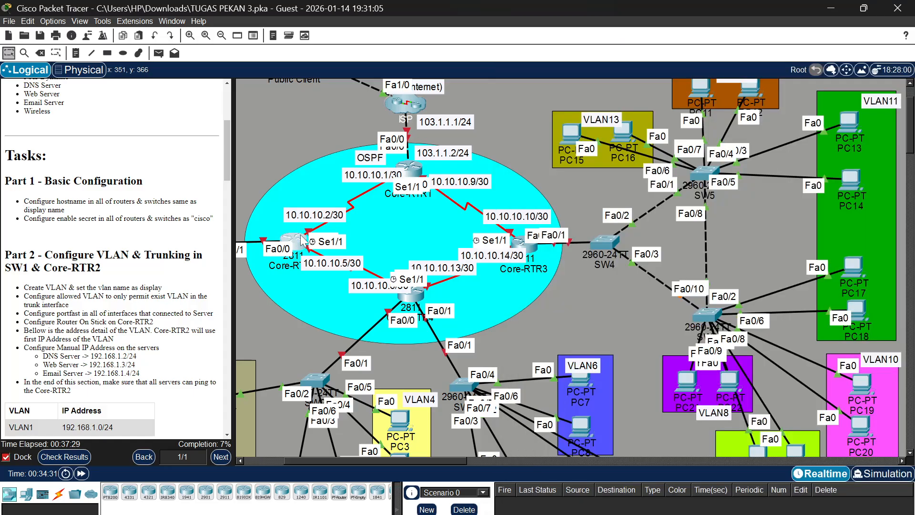
left_click(302, 241)
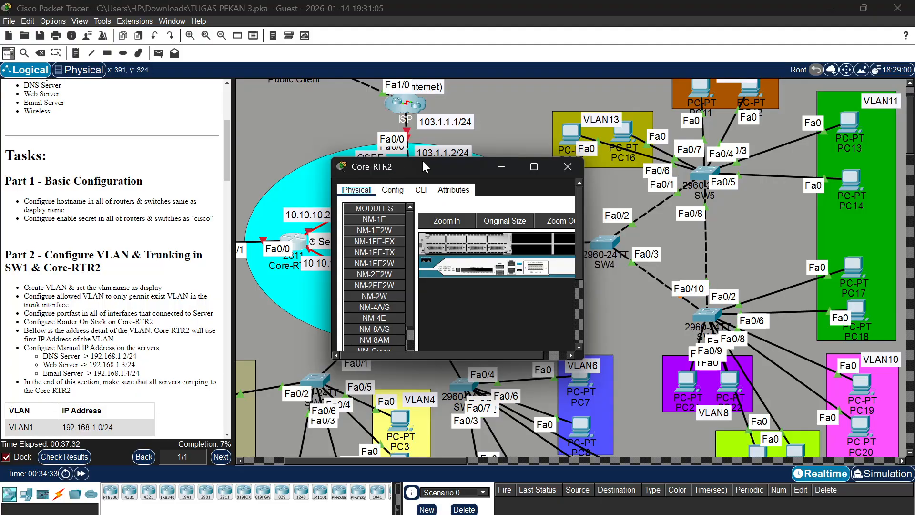
left_click_drag(435, 158, 464, 19)
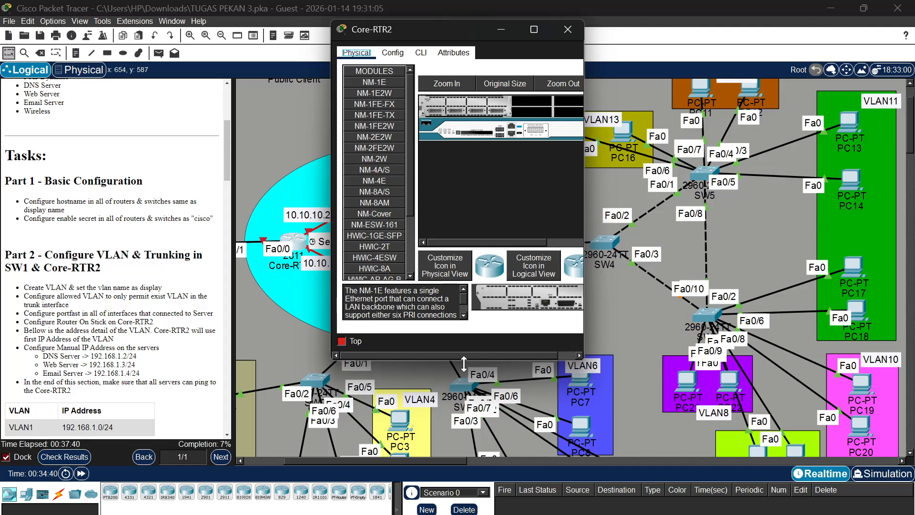
left_click_drag(464, 361, 463, 512)
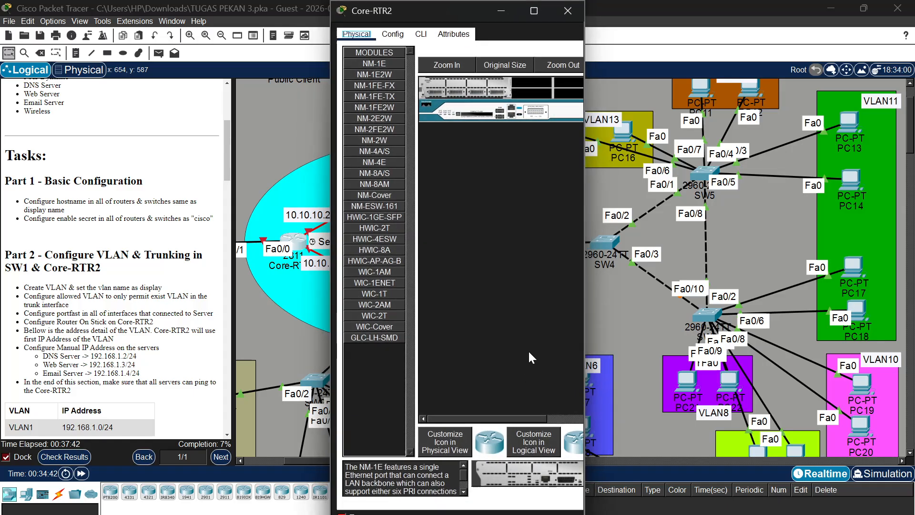
left_click_drag(585, 278, 725, 278)
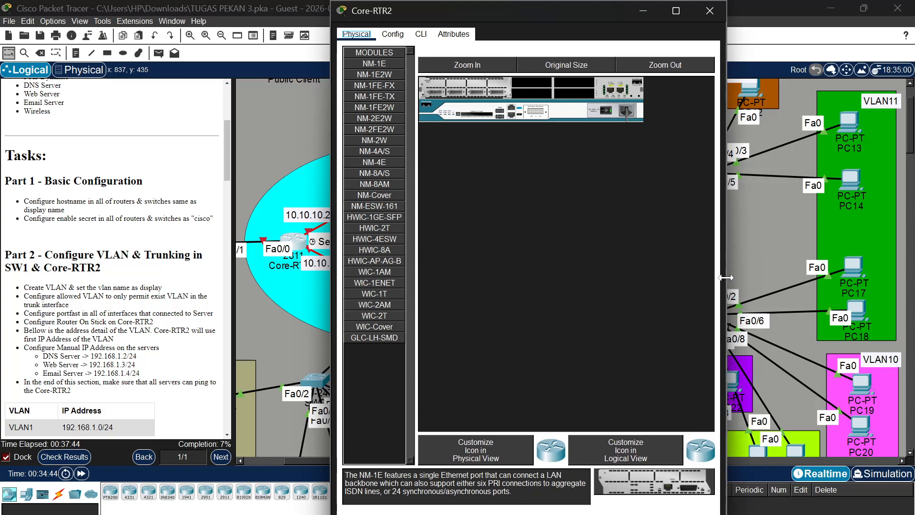
left_click(420, 34)
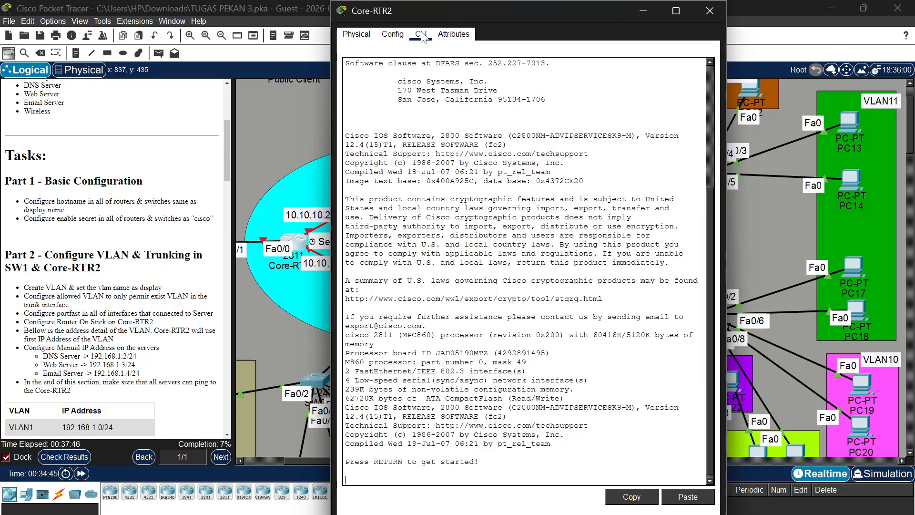
left_click_drag(525, 11, 724, 18)
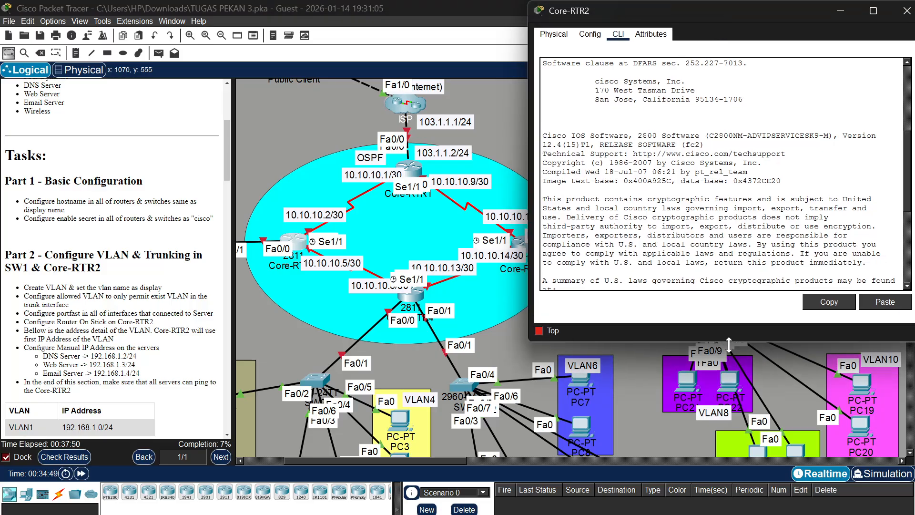
left_click_drag(729, 342, 729, 512)
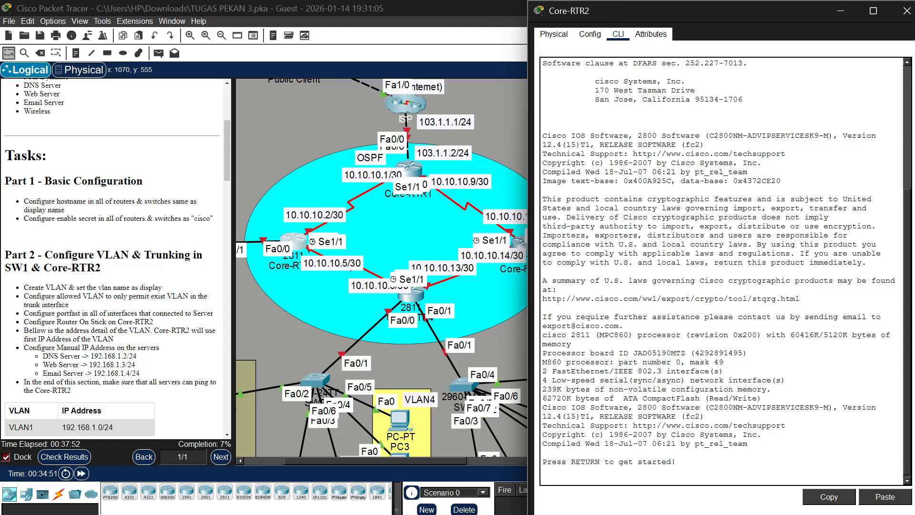
Enter privileged mode and global configuration mode on Core-RTR2
type("ena")
key("Return")
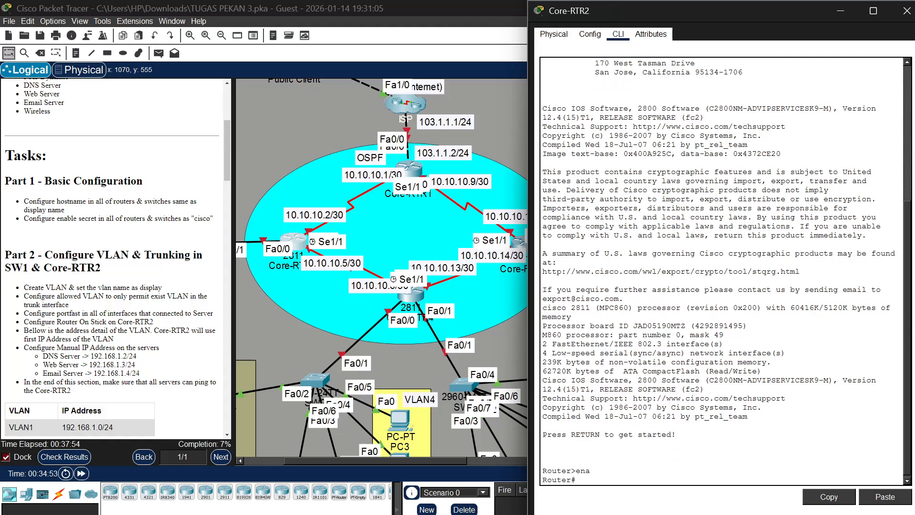
type("conf t")
key("Return")
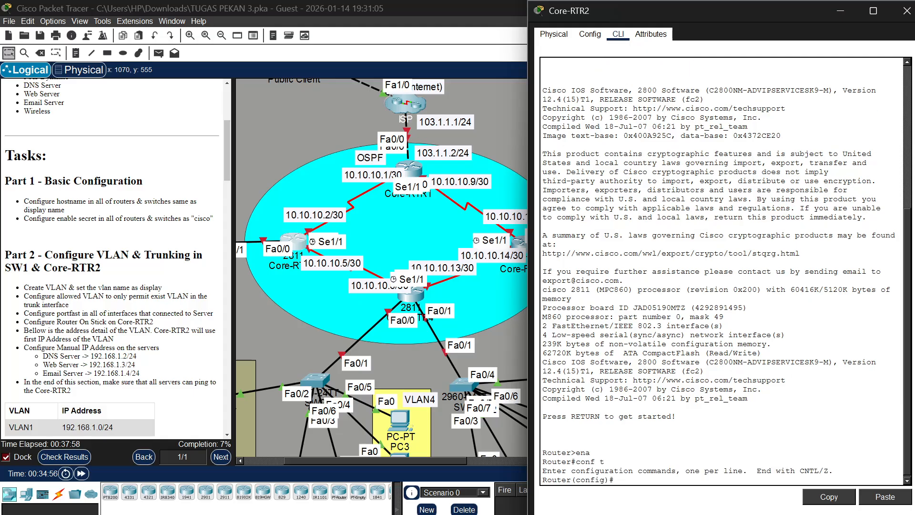
Set the hostname of the router to Core-RTR2
type("host Core-RTR3")
key("BackSpace")
key("Return")
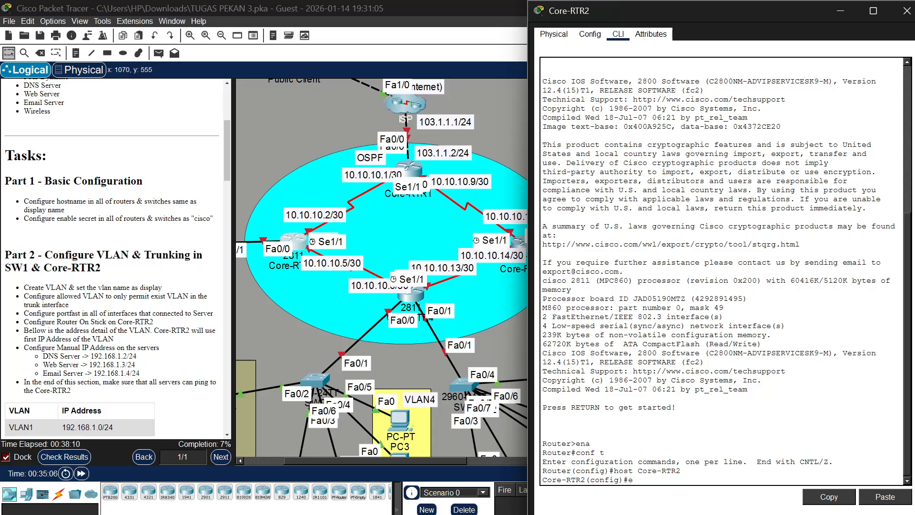
Configure the enable secret on Core-RTR2 with the password given in the Part 1 tasks
type("ena secr cisco")
key("Return")
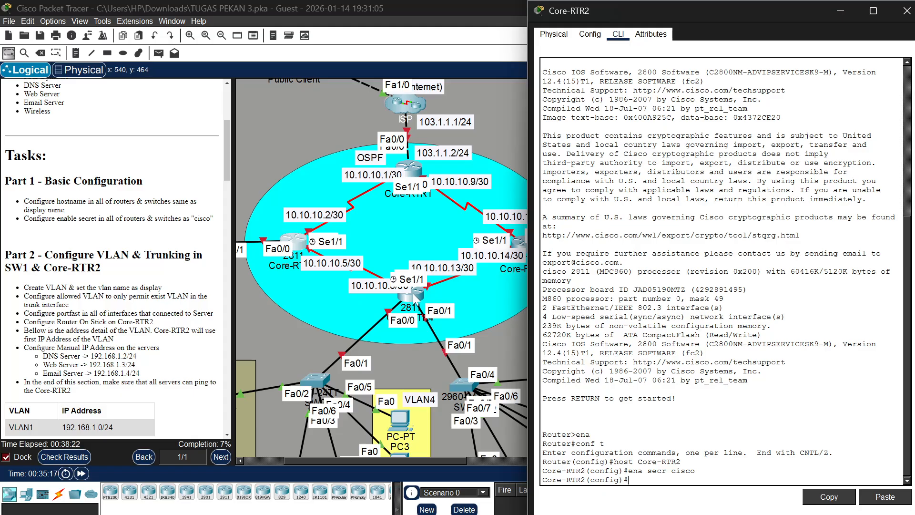
Open the command line of Core-RTR3, widen its window, extend it to nearly full screen height and place it beside the topology
scroll(415, 300, "right", 2)
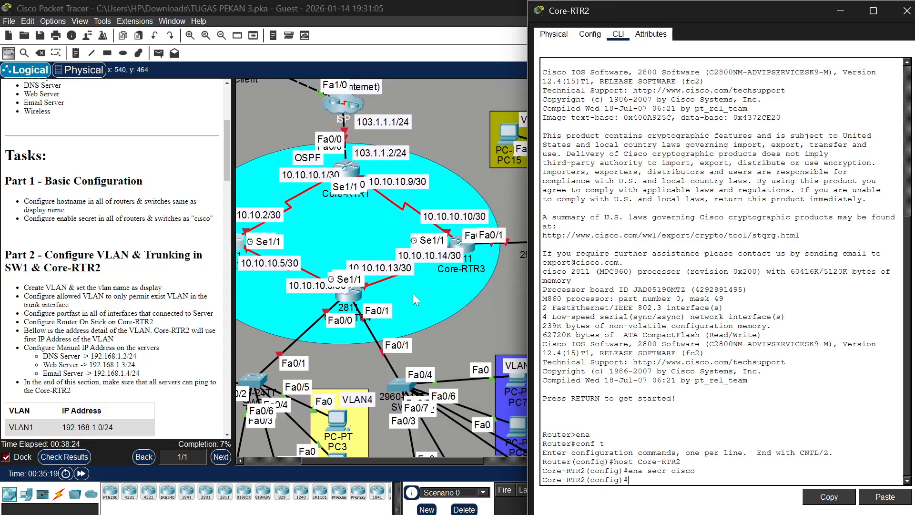
left_click(455, 248)
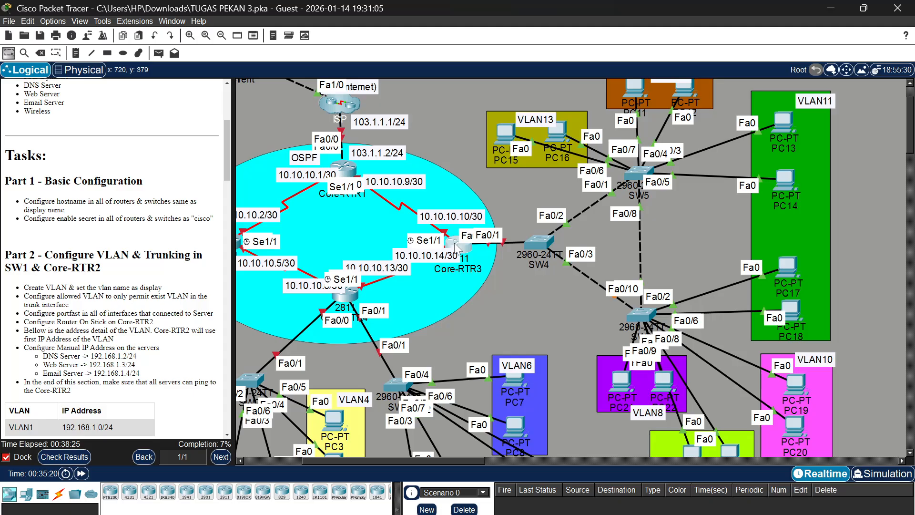
left_click(429, 190)
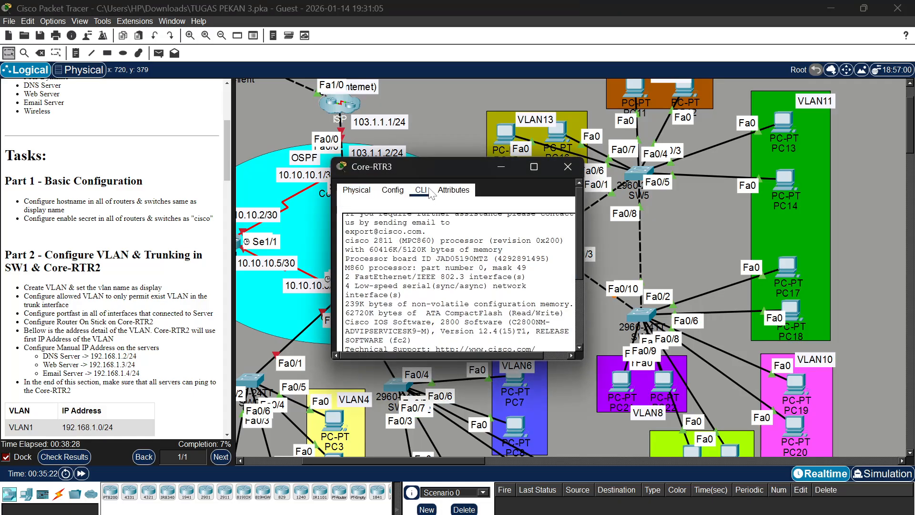
double_click(455, 159)
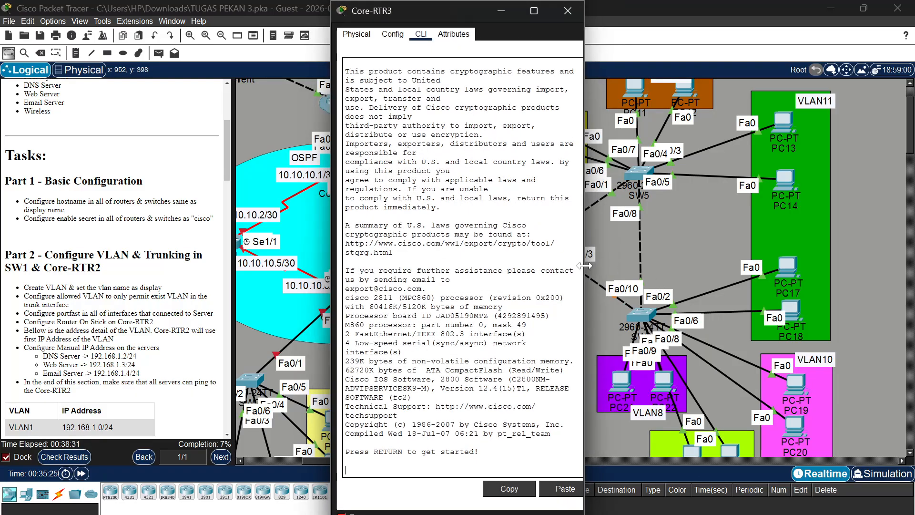
left_click_drag(593, 272, 771, 272)
left_click_drag(570, 7, 733, 13)
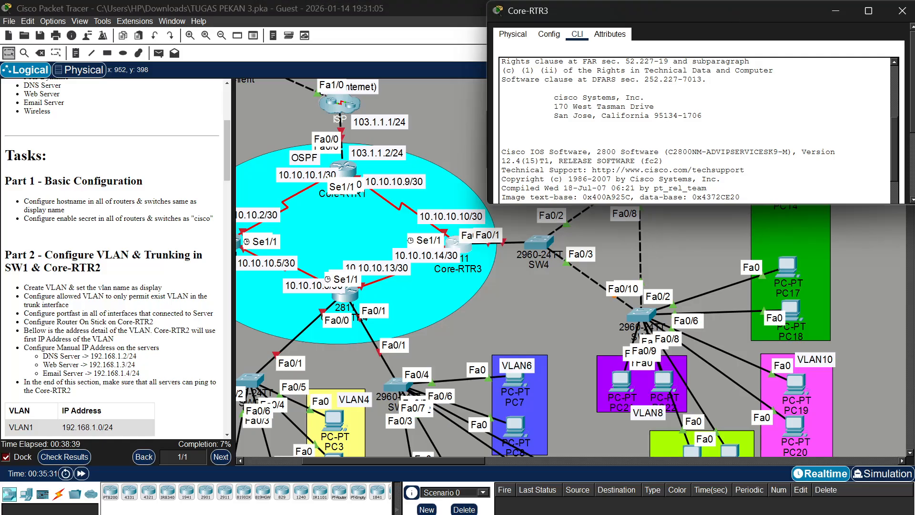
left_click_drag(804, 204, 755, 514)
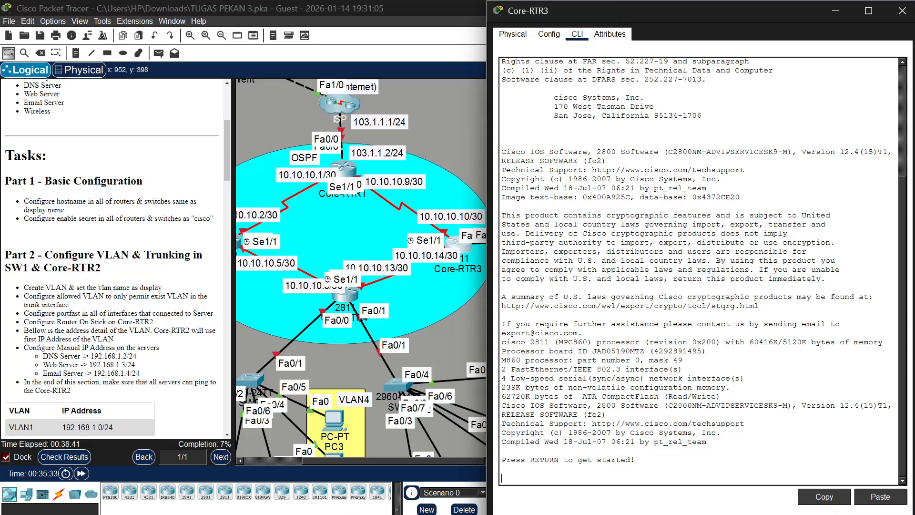
Start a console session on Core-RTR3 and enter privileged and global configuration mode
key("Return")
type("ena")
key("Return")
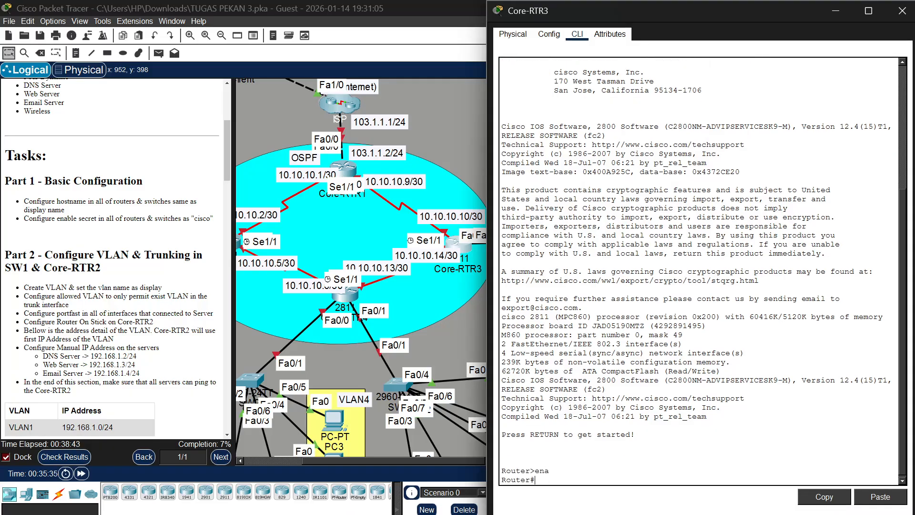
type("conf t")
key("Return")
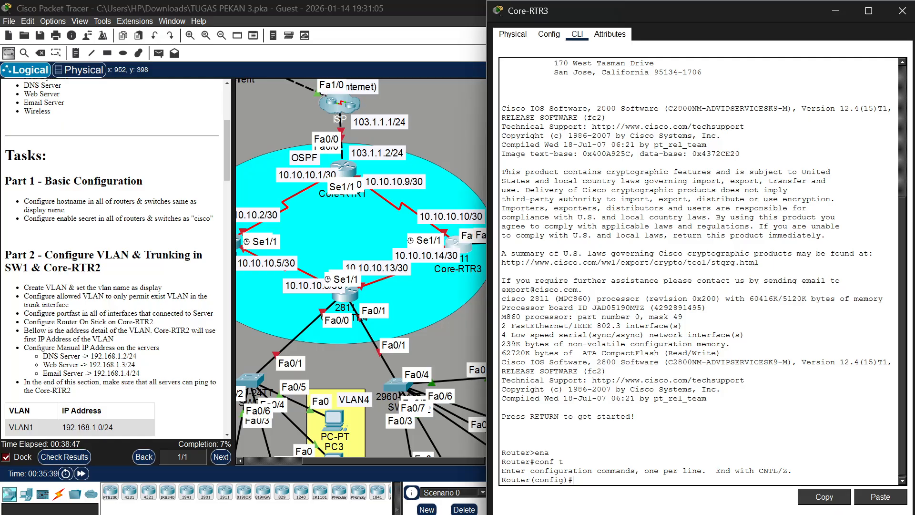
Set the hostname of the router to Core-RTR3
type("host Core-RTR3")
key("Return")
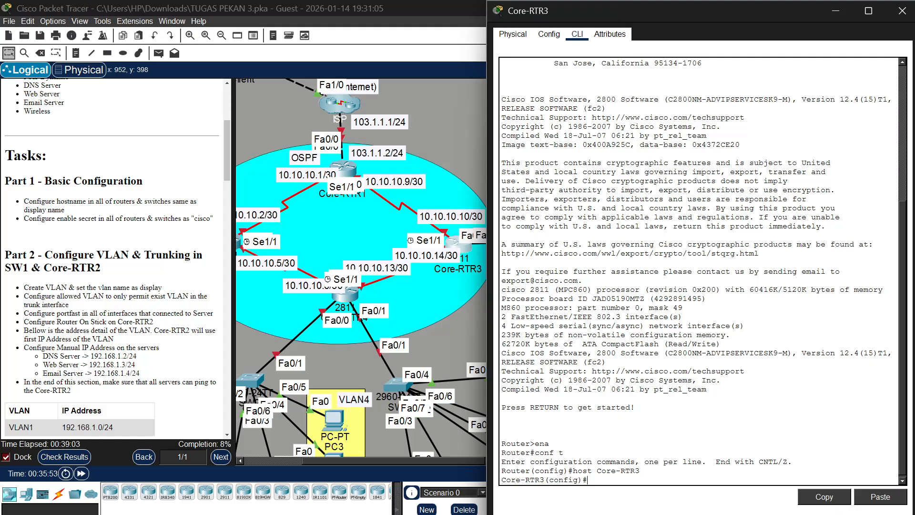
Configure the enable secret on Core-RTR3 with the password given in the Part 1 tasks
type("ne")
key("BackSpace")
type("ena secr cisco")
key("Return")
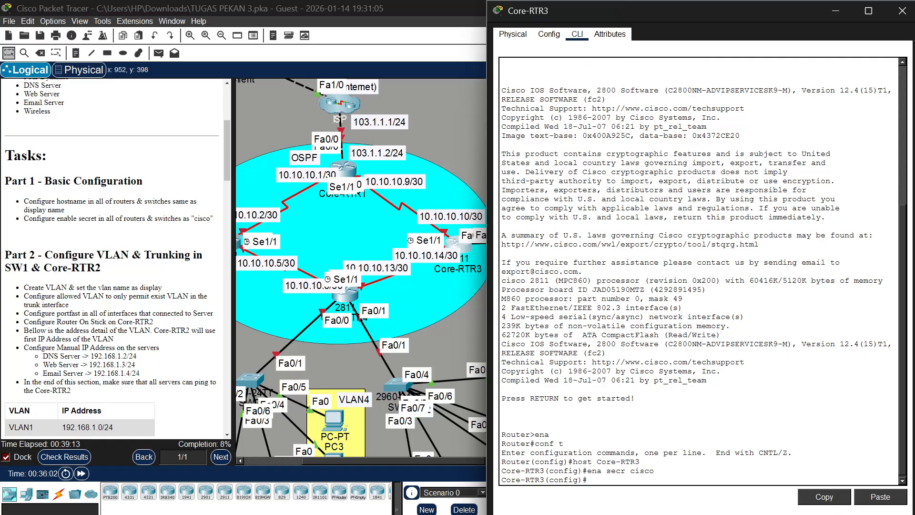
Open the command line of Core-RTR4 in a taller, wider window and place it beside the topology
left_click(345, 295)
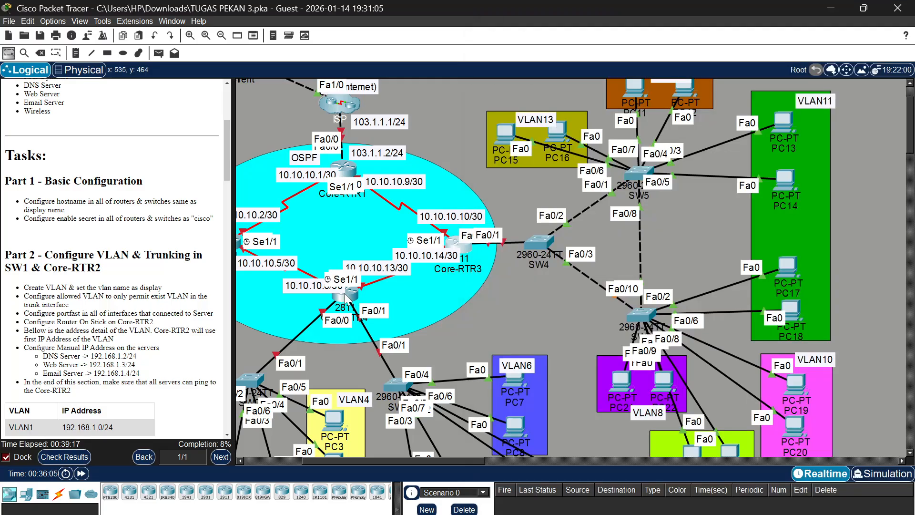
left_click(344, 293)
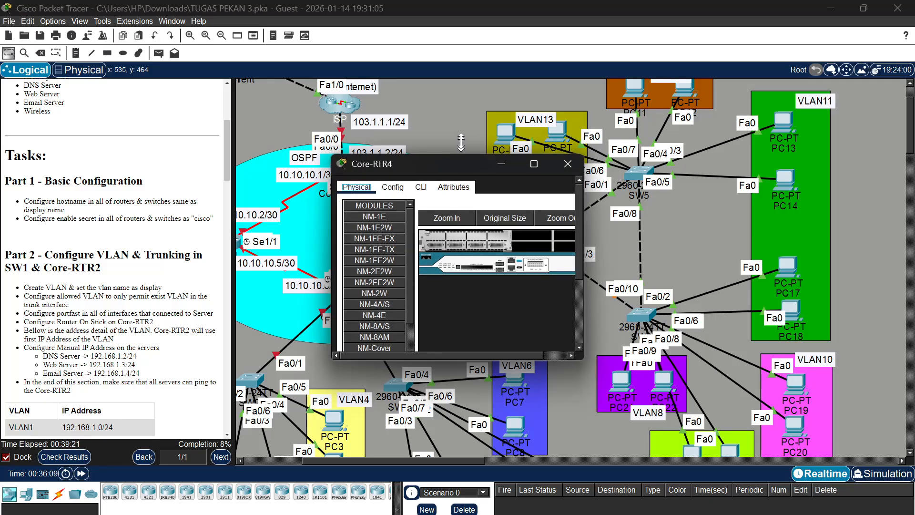
left_click_drag(461, 158, 487, 4)
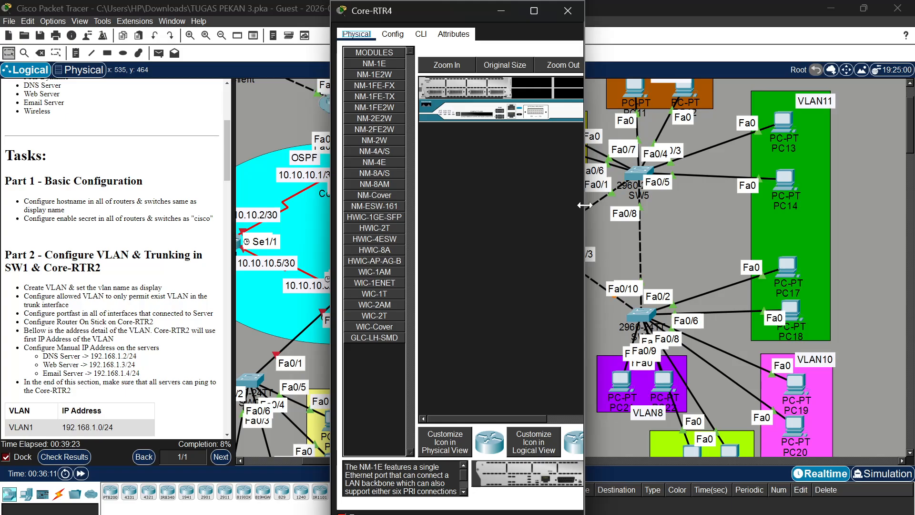
left_click_drag(594, 203, 725, 203)
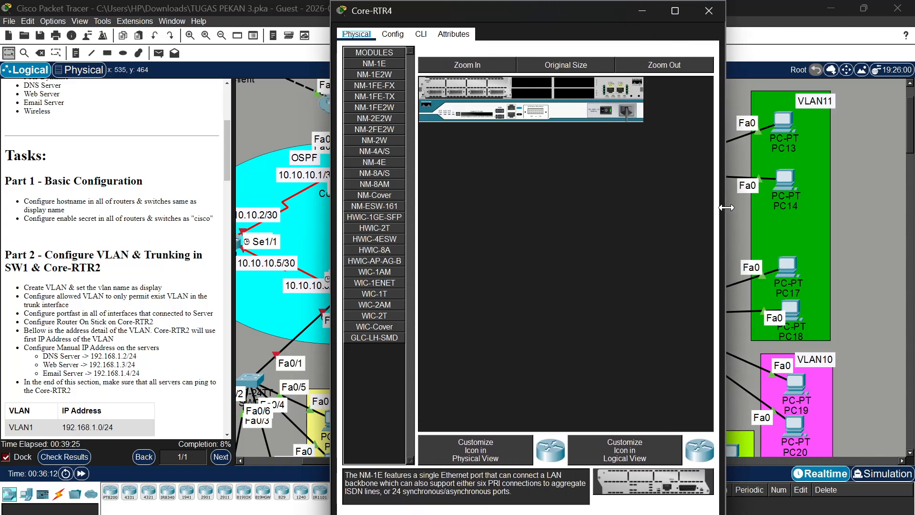
left_click(421, 34)
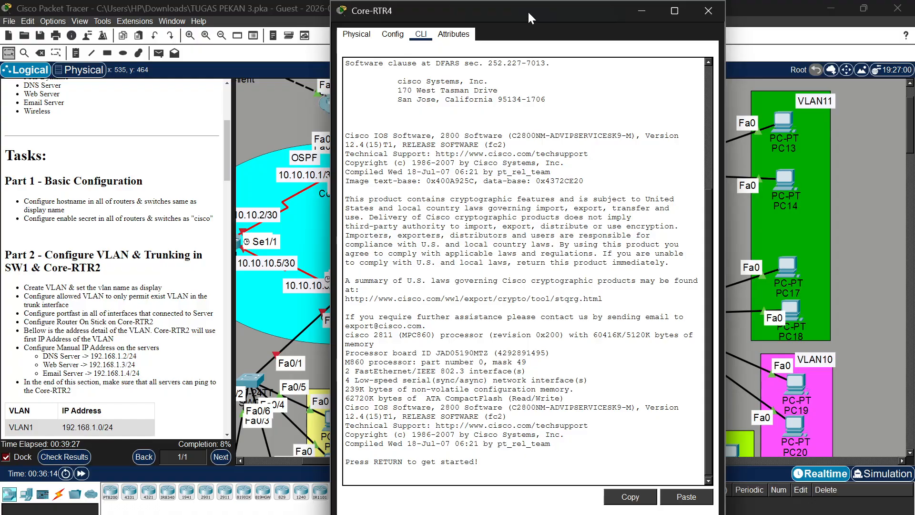
left_click_drag(528, 10, 719, 18)
Start a console session on Core-RTR4 and enter privileged and global configuration mode
key("Return")
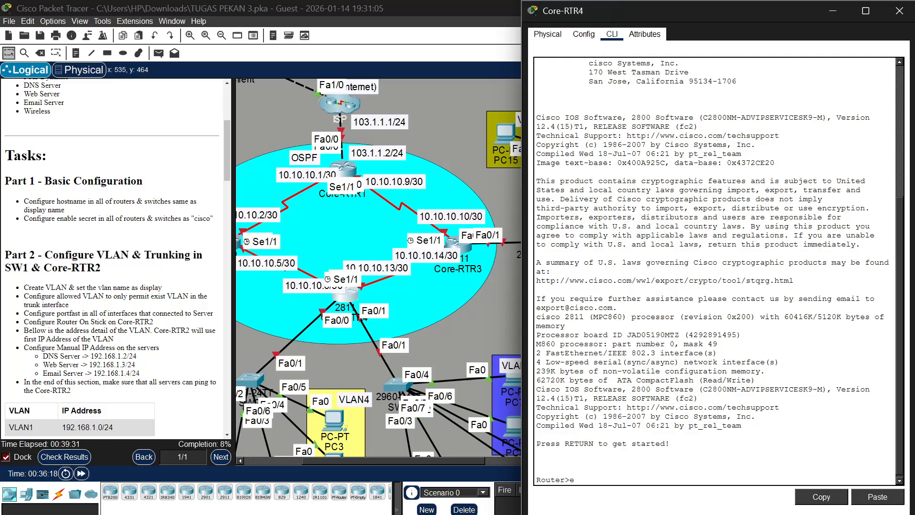
type("ena")
key("Return")
type("conf")
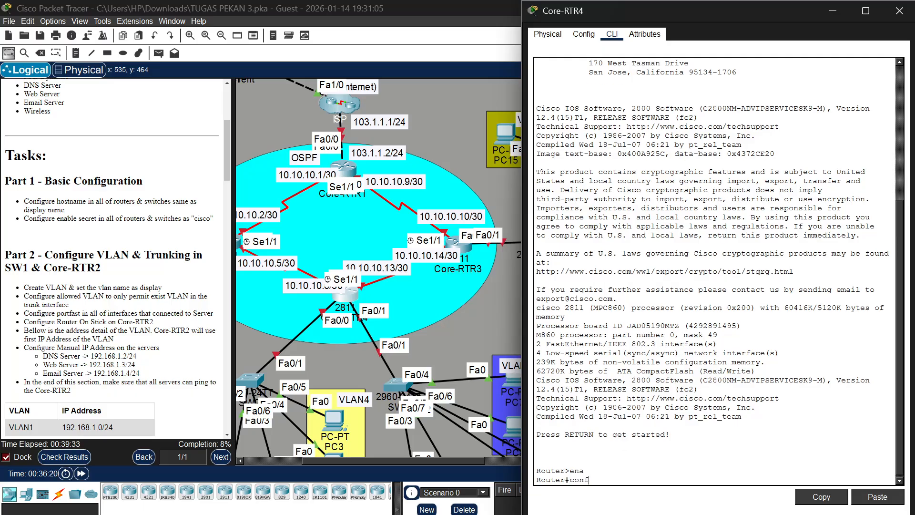
type(" t")
key("Return")
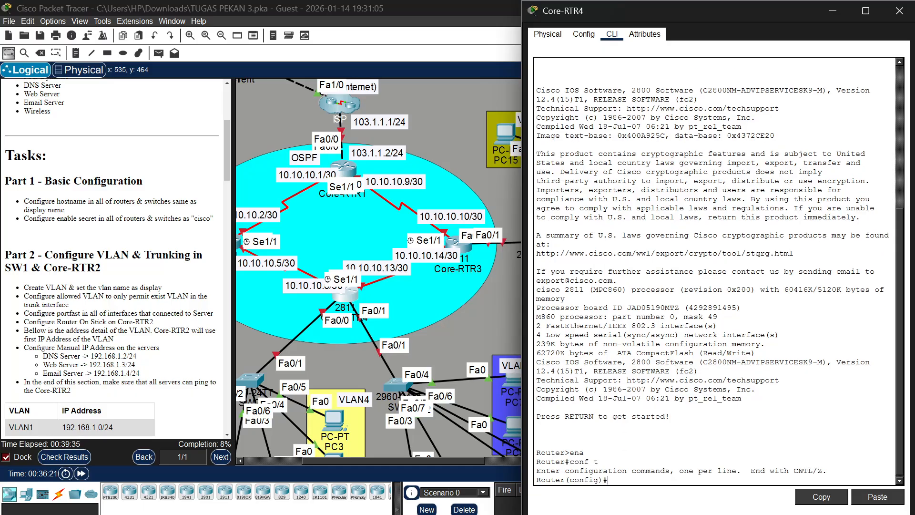
Set the hostname of the router to Core-RTR4
type("host")
type(" Cor")
type("e-T")
type("RTR4")
key("Return")
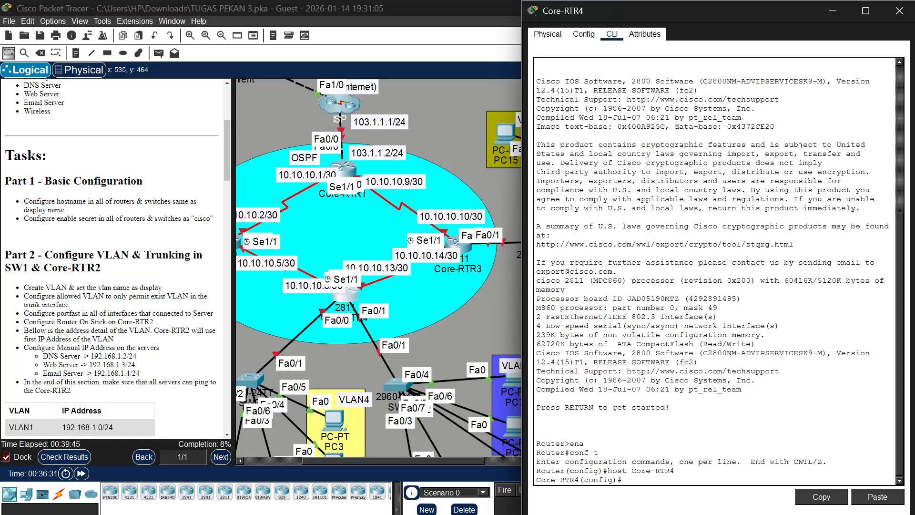
Configure the enable secret on Core-RTR4 with the password given in the Part 1 tasks
type("ena secr cisco")
key("Return")
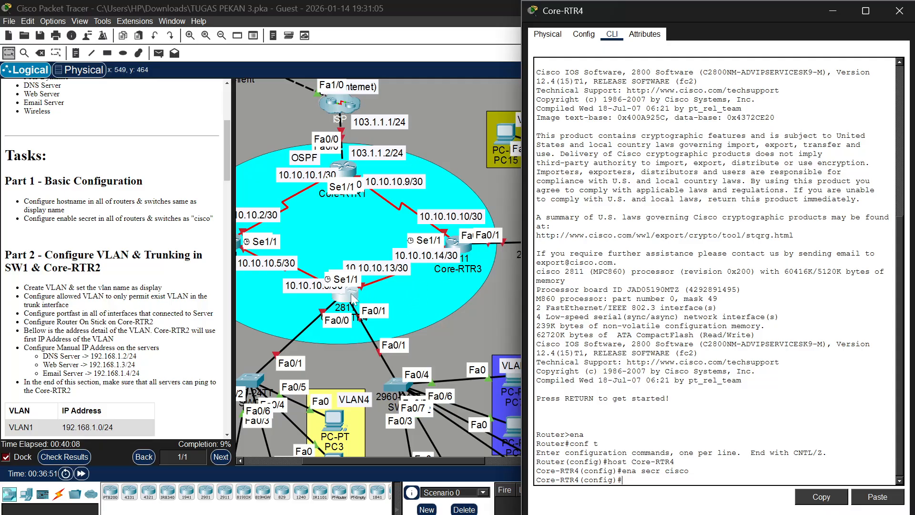
Check the hostname and enable secret commands entered in the consoles of Core-RTR3, Core-RTR2 and Core-RTR1
left_click(458, 244)
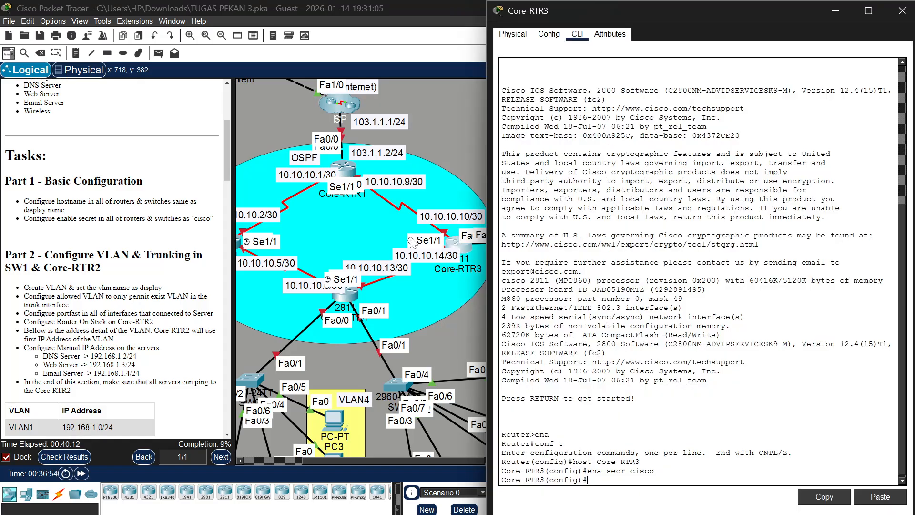
scroll(265, 248, "left", 3)
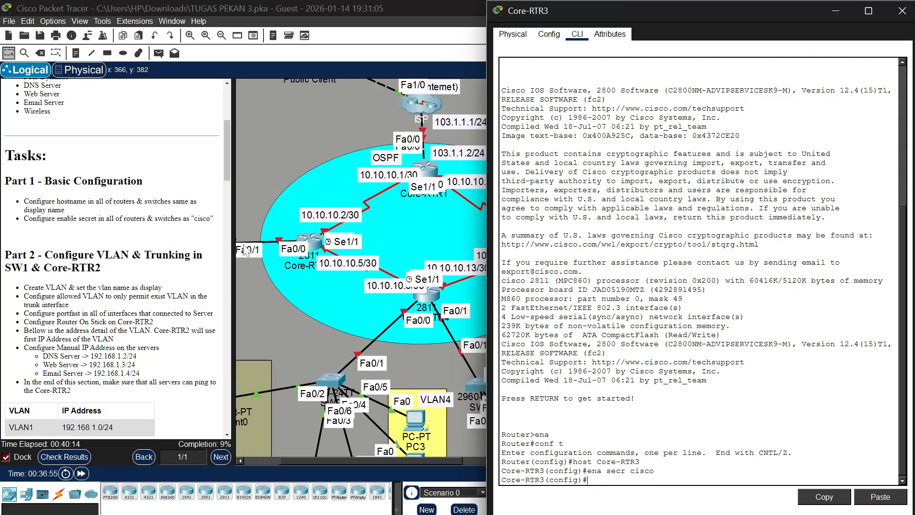
left_click(306, 236)
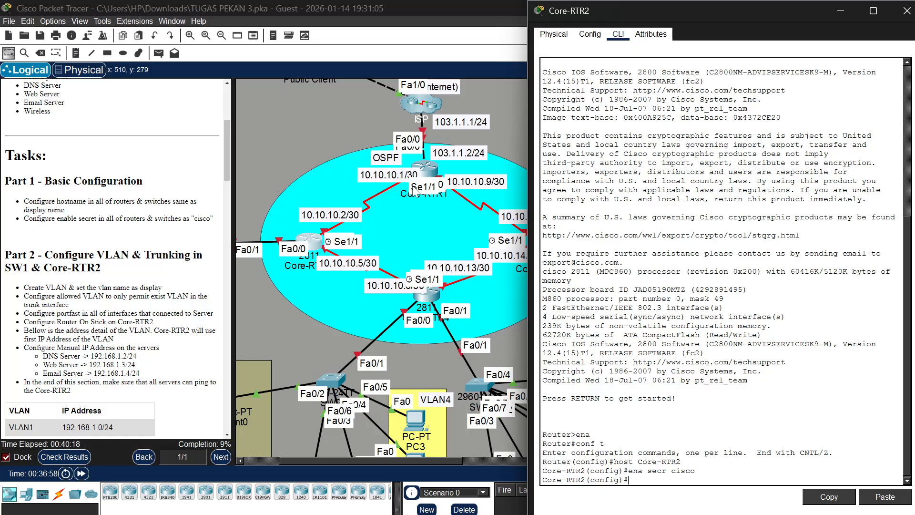
left_click(424, 175)
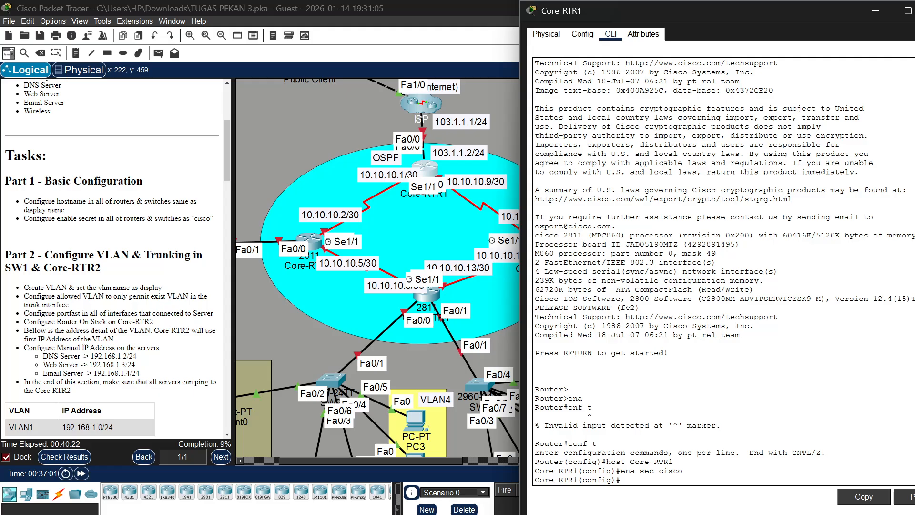
Bring up the Part 2 VLAN and trunking tasks and reopen the SW1 command line beside the VLAN1 servers
scroll(117, 257, "down", 1)
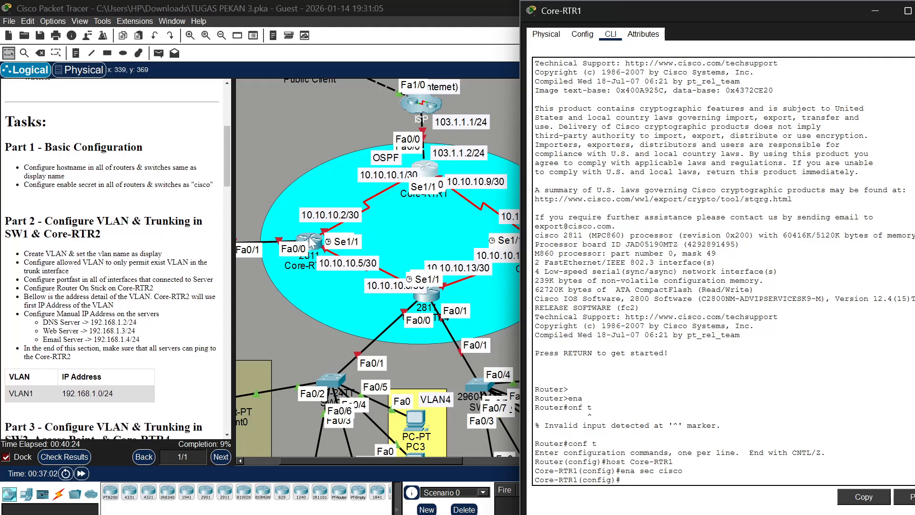
scroll(279, 261, "left", 3)
left_click(334, 244)
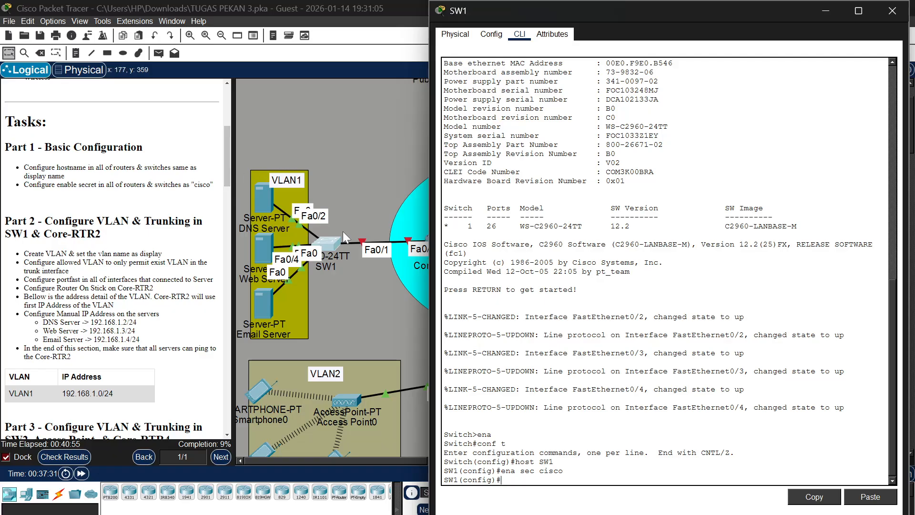
scroll(341, 230, "right", 3)
scroll(341, 231, "left", 1)
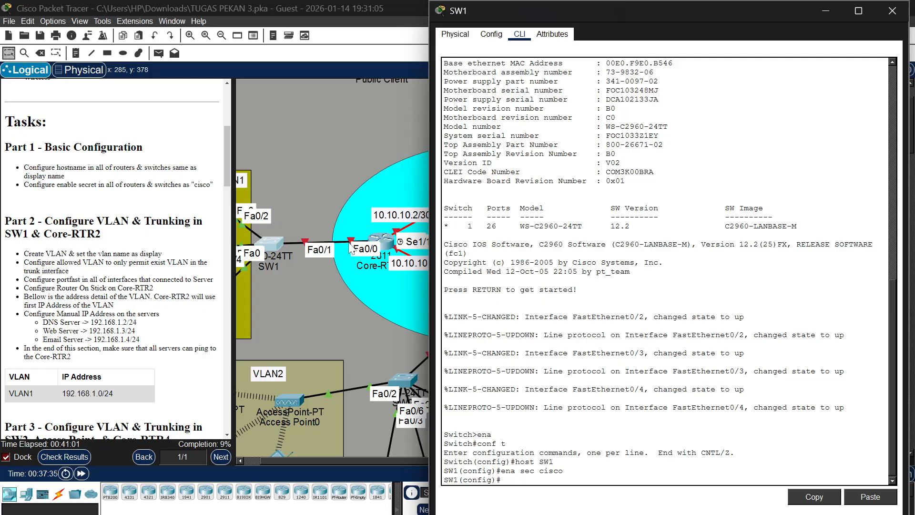
scroll(346, 186, "left", 3)
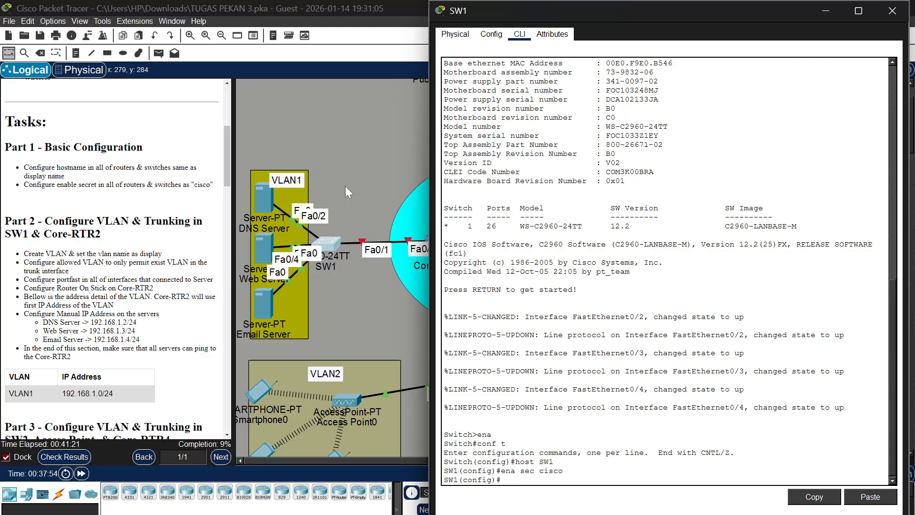
Check the VLAN1 servers' port labels in the topology and enable PortFast on SW1 interface range fa0/2-4
type("int ra fa0/")
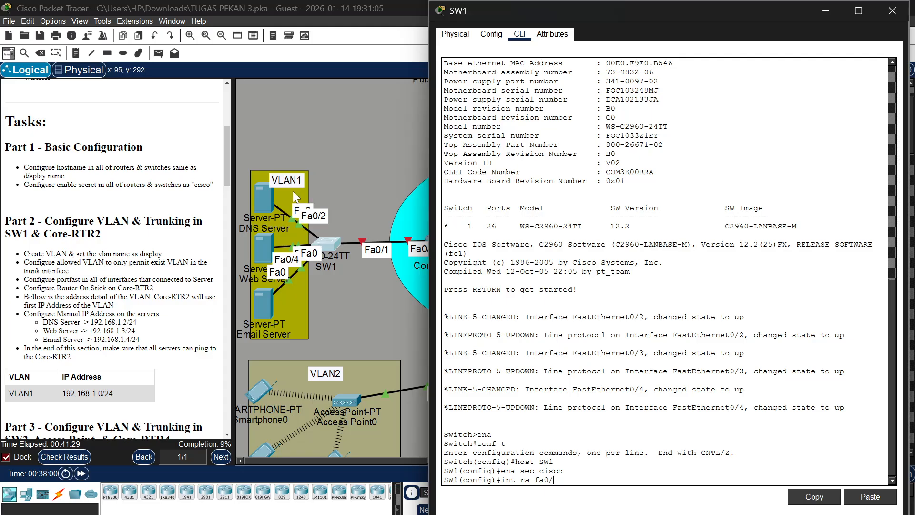
type("2-4")
left_click(270, 195)
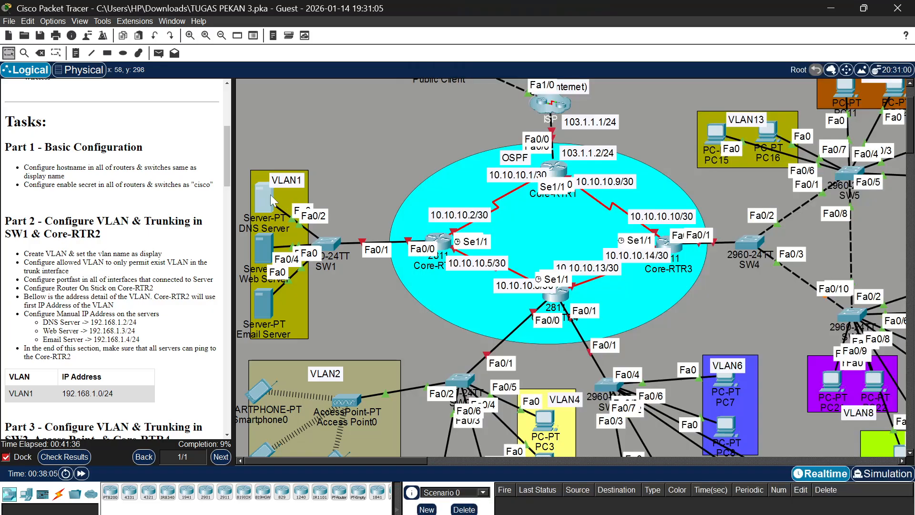
mouse_move(270, 195)
left_mouse_down()
mouse_move(267, 168)
mouse_move(275, 195)
left_mouse_up()
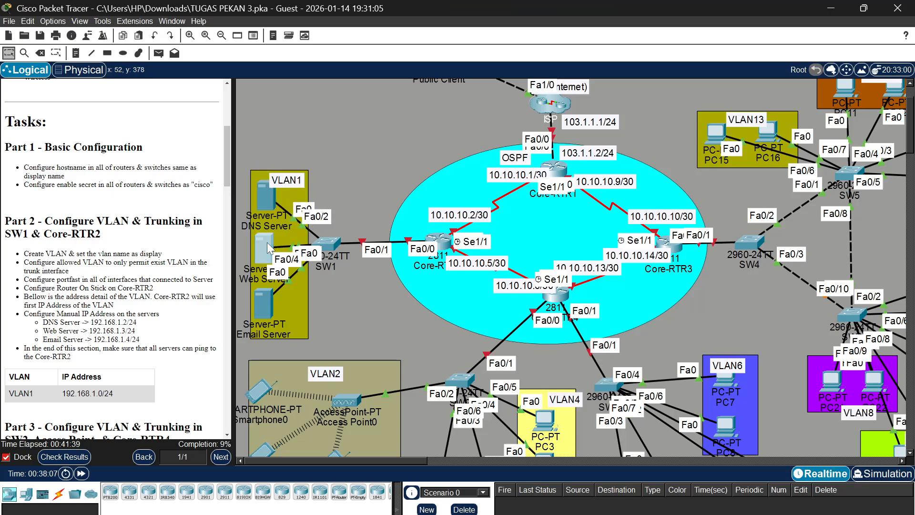
mouse_move(269, 249)
left_mouse_down()
mouse_move(259, 188)
mouse_move(268, 242)
left_mouse_up()
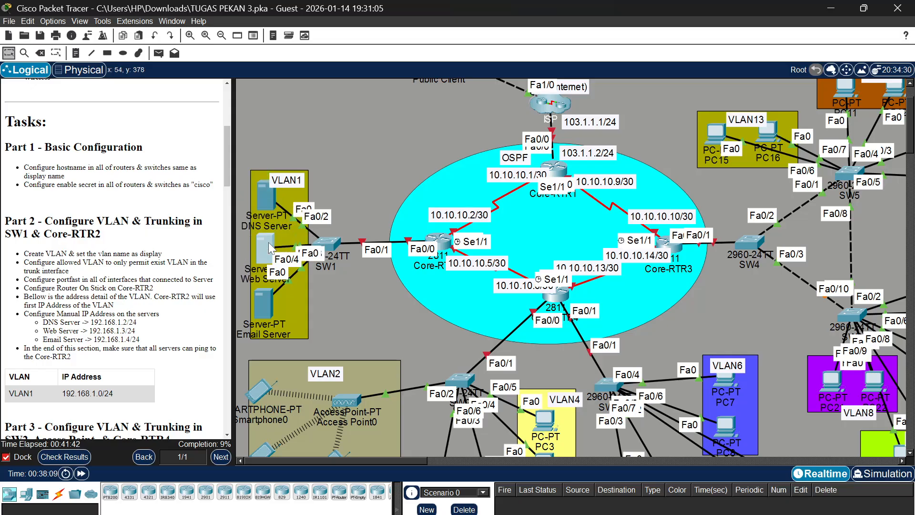
left_click(332, 247)
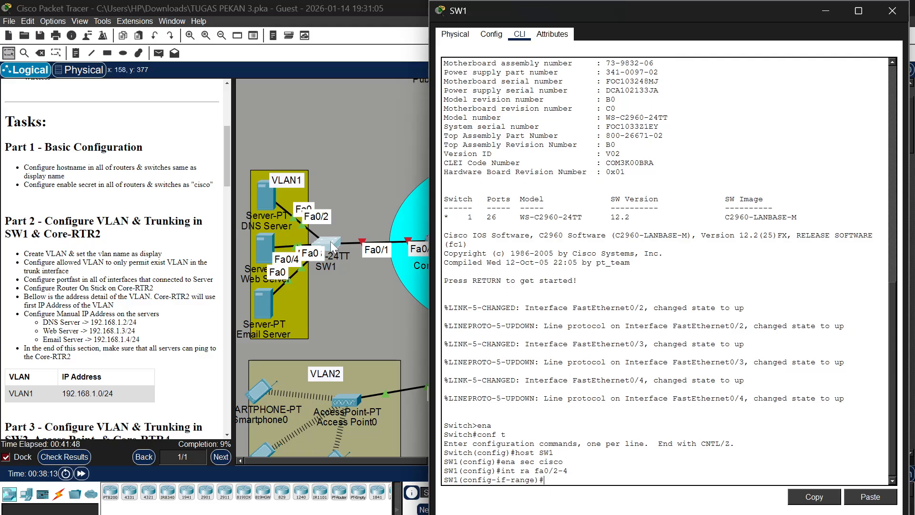
type("span port")
key("Return")
key("Return")
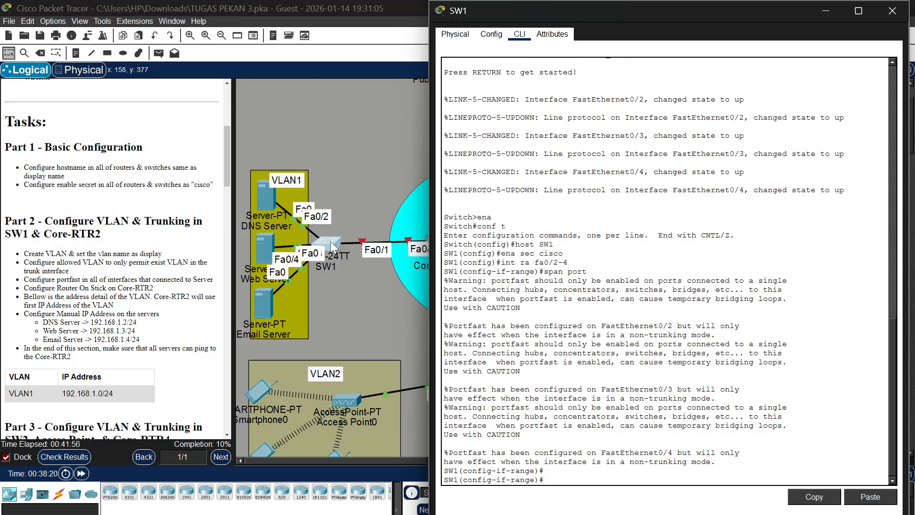
Configure SW1 interface fa0/1, the uplink to Core-RTR2, as a trunk port
type("int fa0/1")
key("Return")
type("sw")
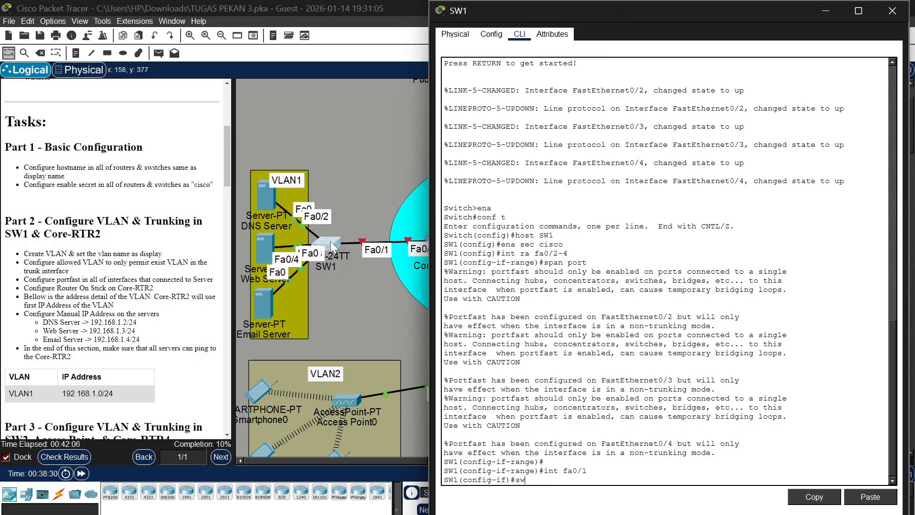
type(" m tr")
key("Return")
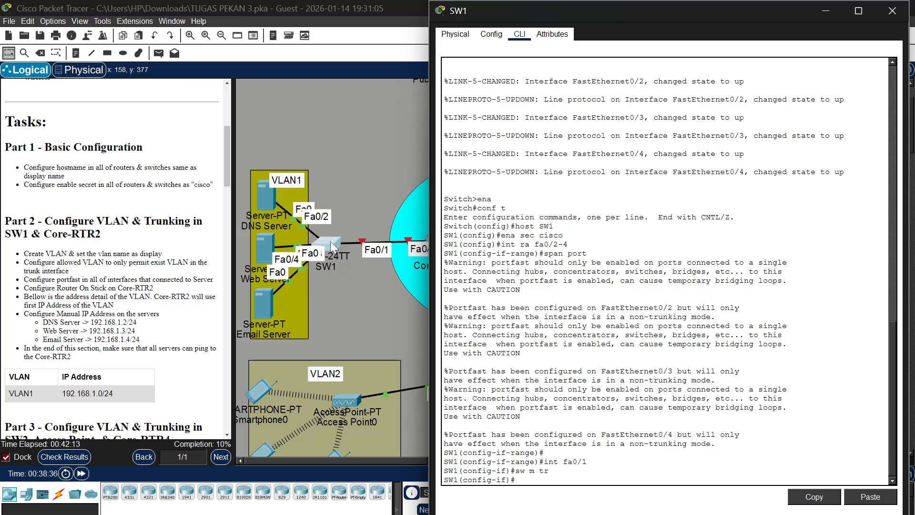
Restrict the allowed VLANs on SW1's fa0/1 trunk to VLAN 1
type("sw tr all vlan 1")
key("Return")
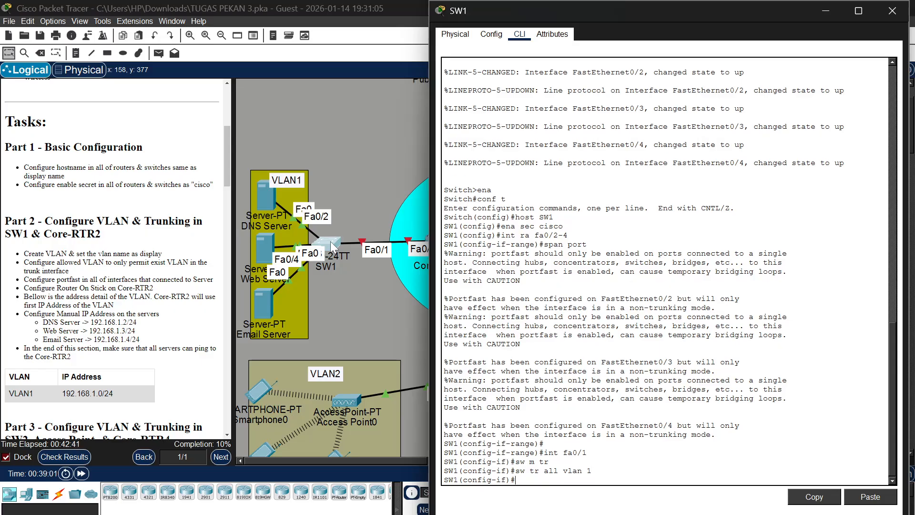
Enable interface fa0/0 on Core-RTR2 with the no shutdown command
scroll(343, 246, "right", 3)
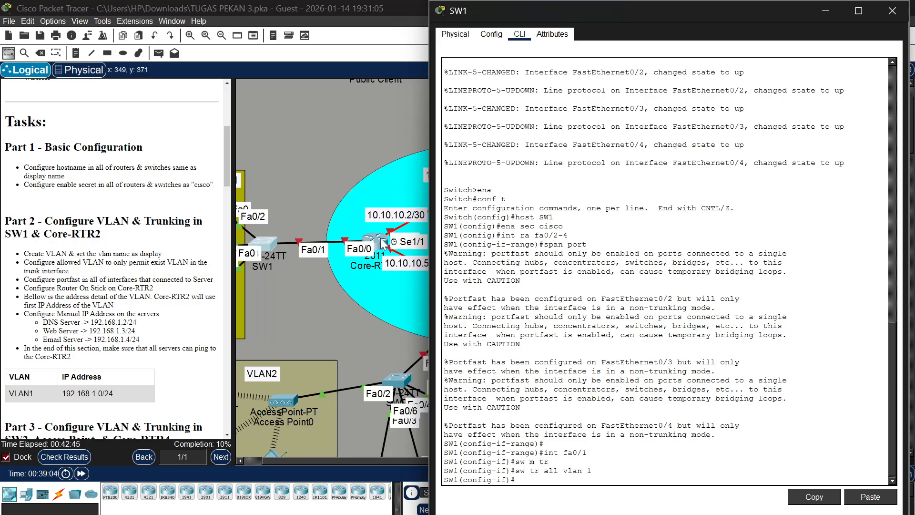
left_click(381, 243)
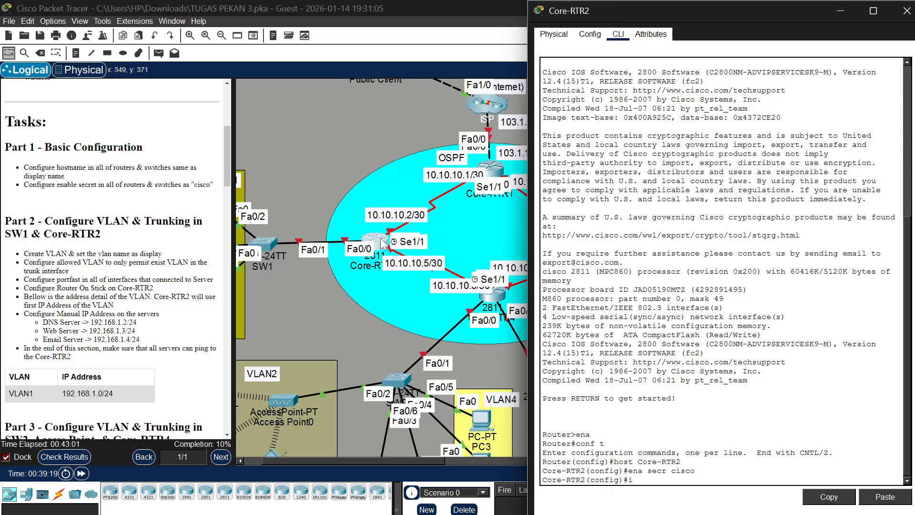
type("nt fao")
key("BackSpace")
type("0/")
key("BackSpace")
type("0")
key("Return")
type("n")
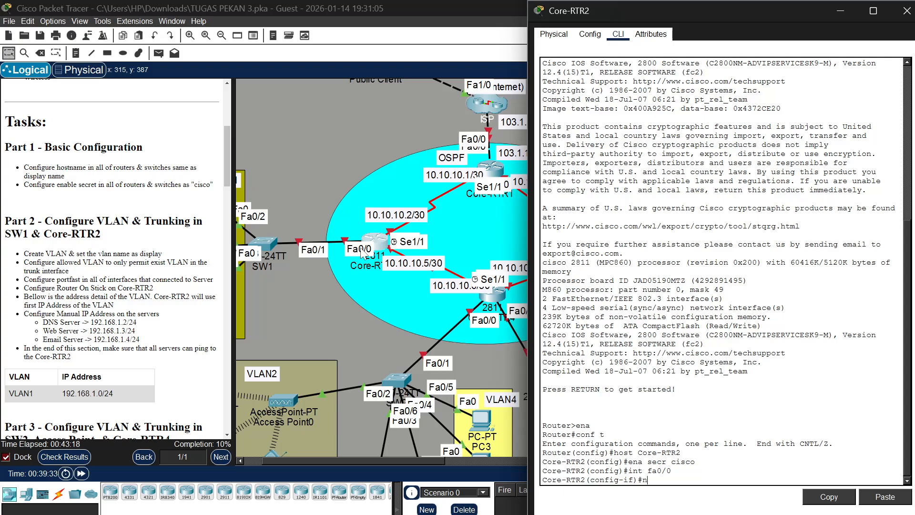
type("o shu")
key("Return")
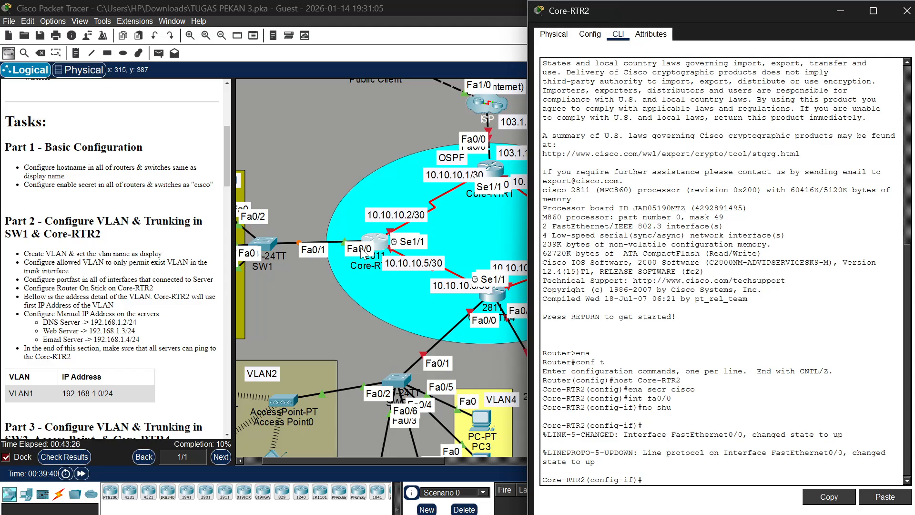
Assign IP address 192.168.1.1 with mask 255.255.255.0 to Core-RTR2's fa0/0 interface
type("ip add")
type("ss")
type(" 192,1")
type("65")
key("BackSpace")
key("BackSpace")
key("BackSpace")
key("BackSpace")
key("BackSpace")
type(".168.")
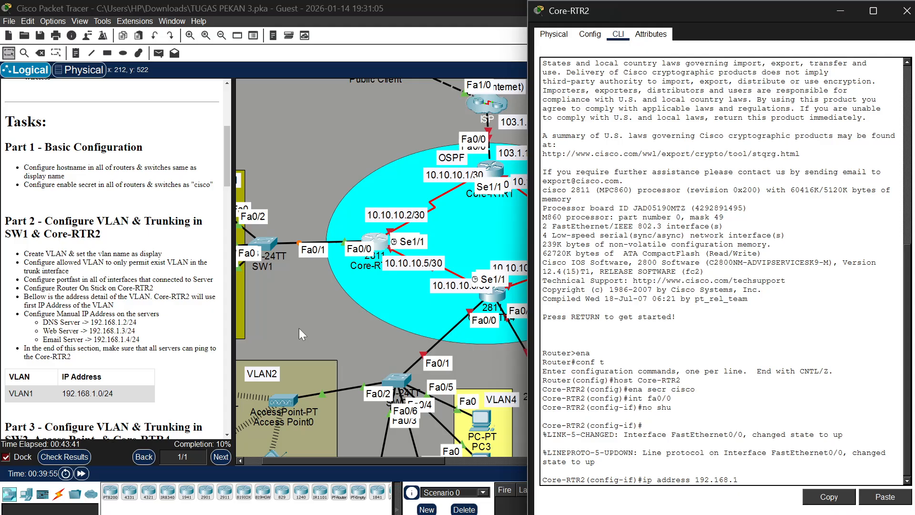
type("1.1 255.255.255.0")
key("Return")
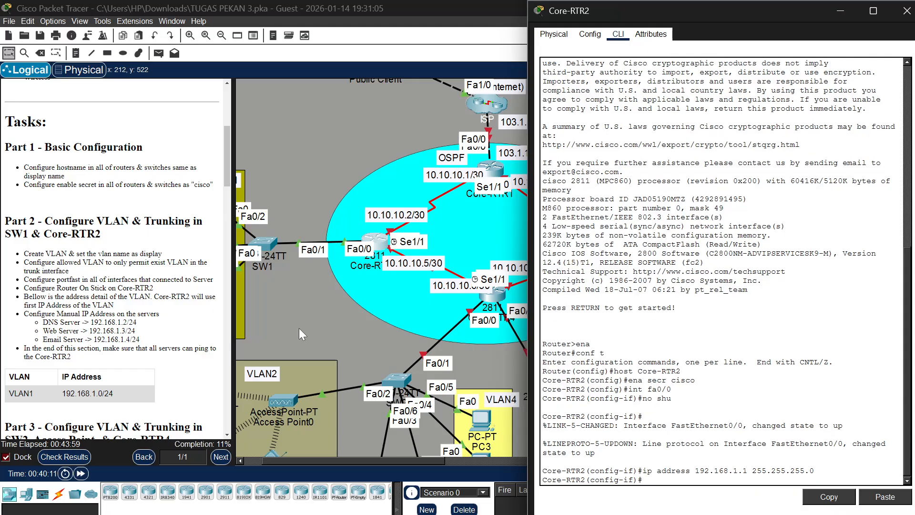
Assign the DNS Server the static IPv4 address 192.168.1.2 with subnet mask 255.255.255.0
scroll(357, 196, "left", 3)
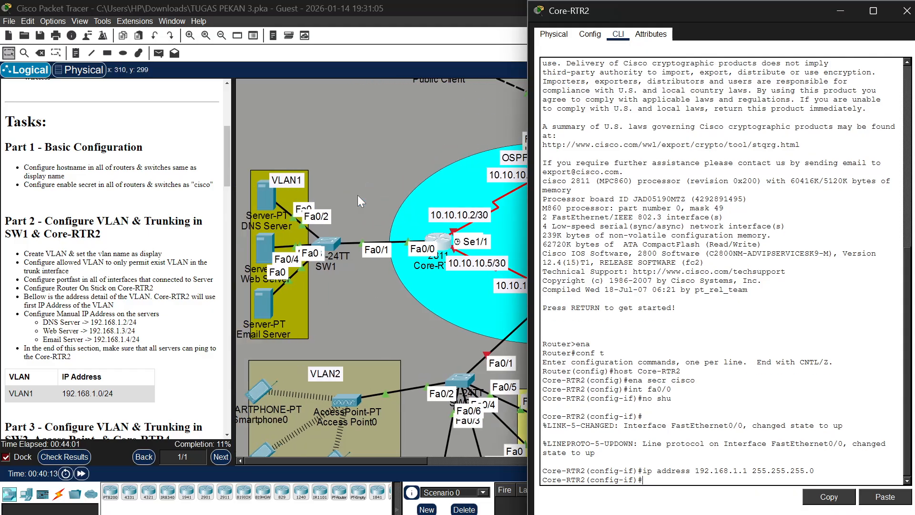
left_click(271, 199)
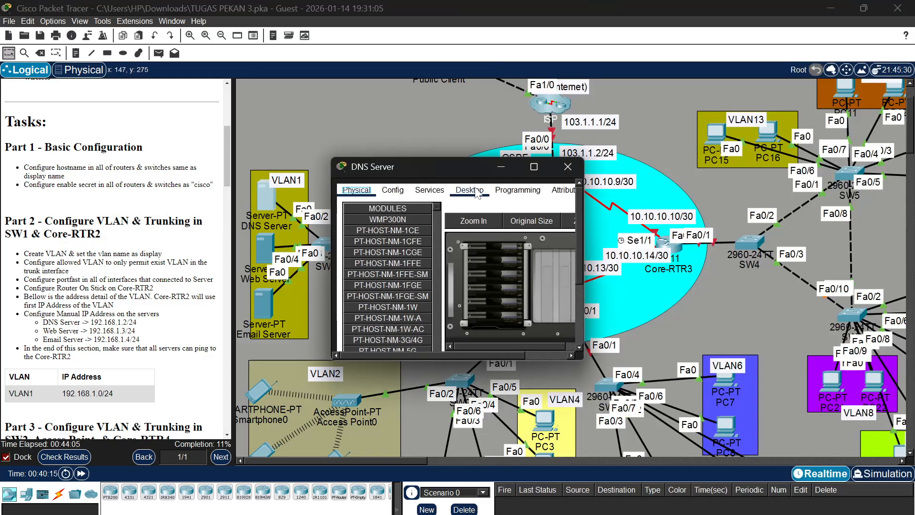
left_click(468, 190)
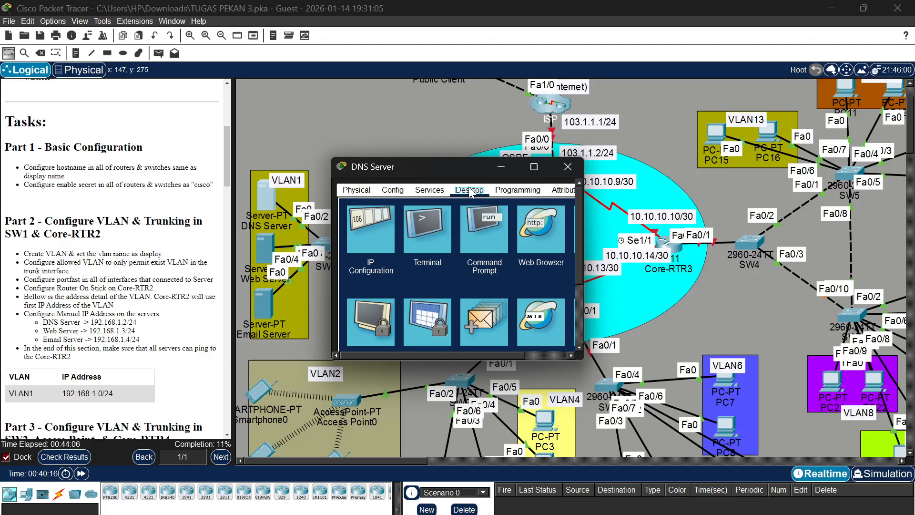
left_click(379, 242)
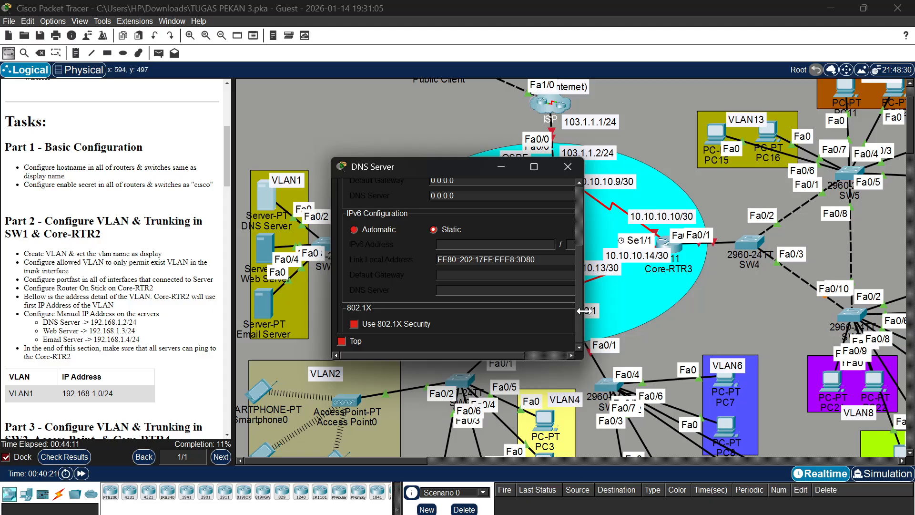
left_click_drag(584, 322, 687, 299)
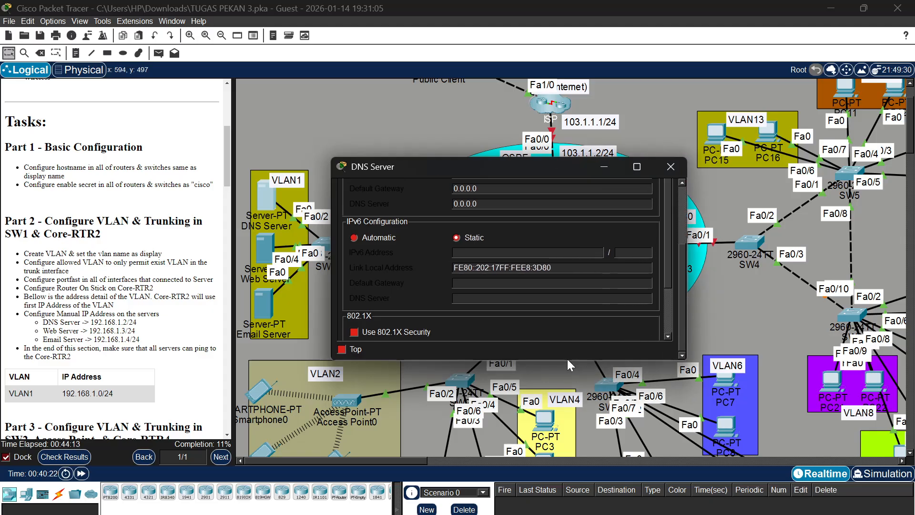
scroll(512, 225, "up", 5)
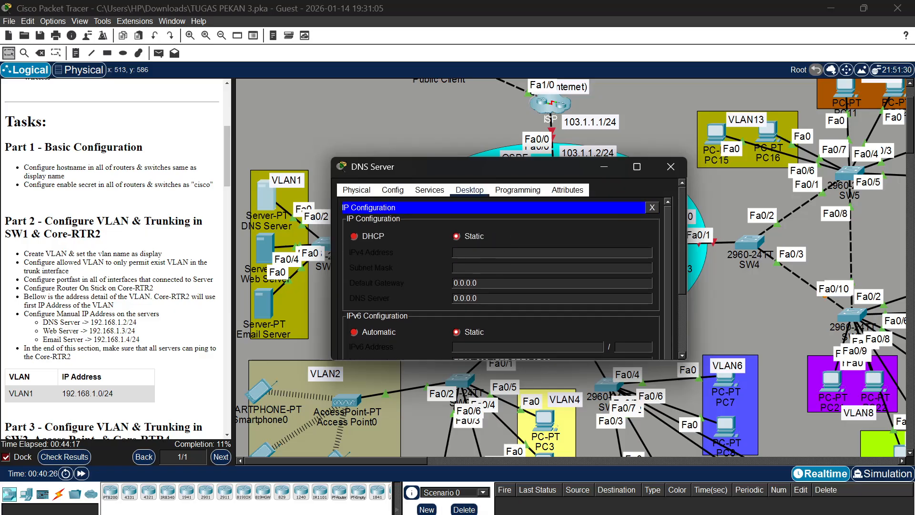
left_click(512, 253)
type("192.168.1.2")
key("Tab")
key("Tab")
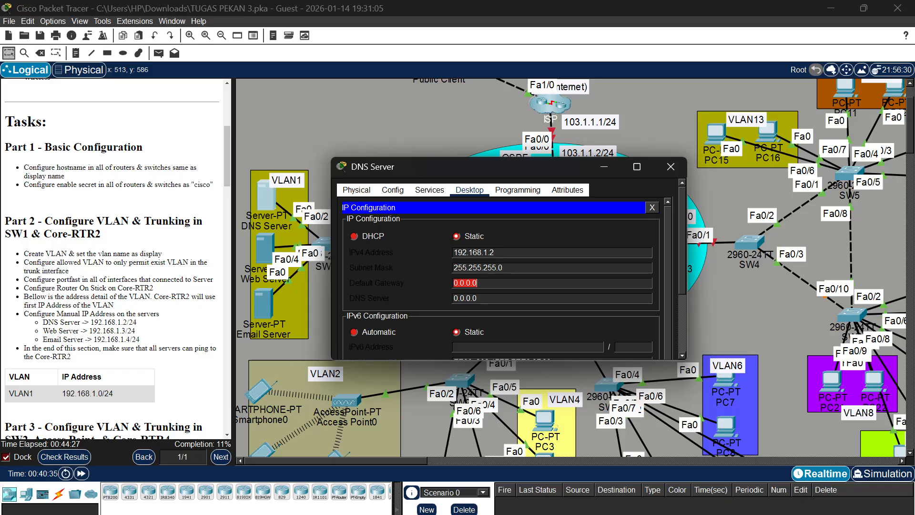
Set the DNS Server's default gateway to 192.168.1.1
type("192.168.1.1")
Assign the Web Server the static IPv4 address 192.168.1.3 with subnet mask 255.255.255.0
left_click(267, 244)
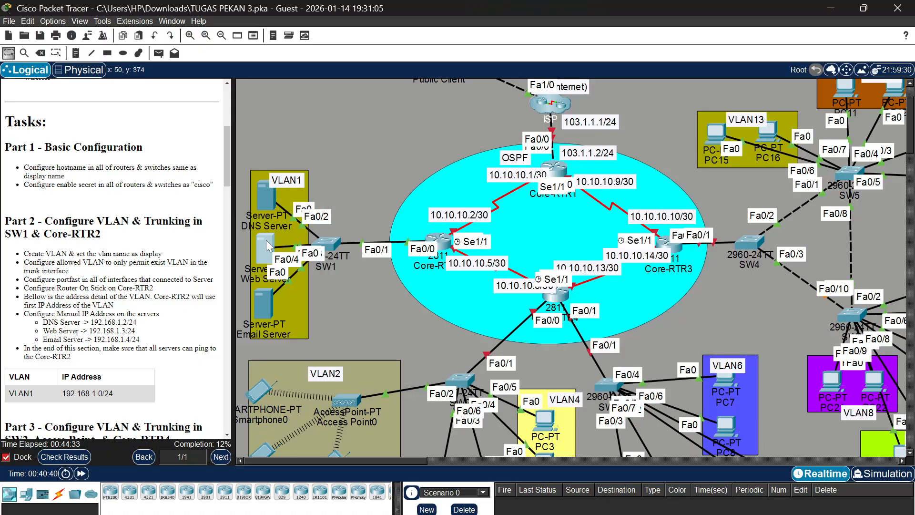
left_click(265, 239)
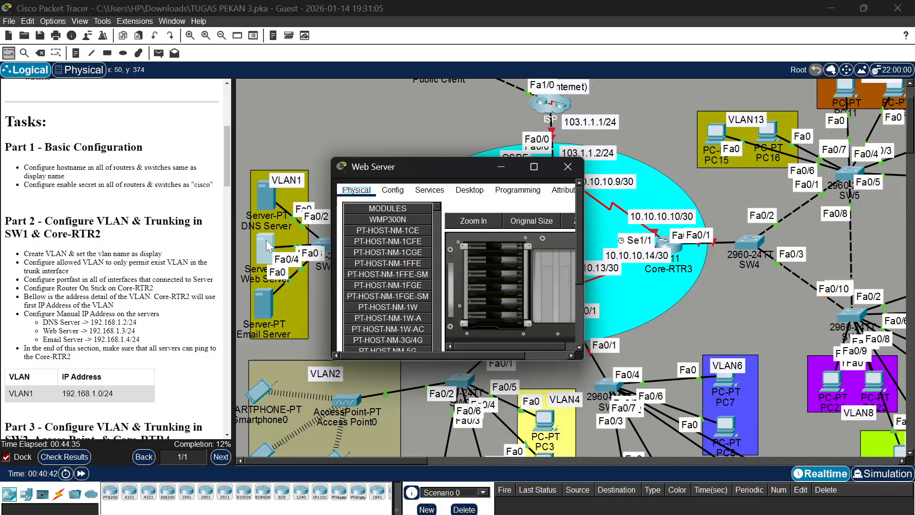
left_click(470, 195)
left_click(388, 220)
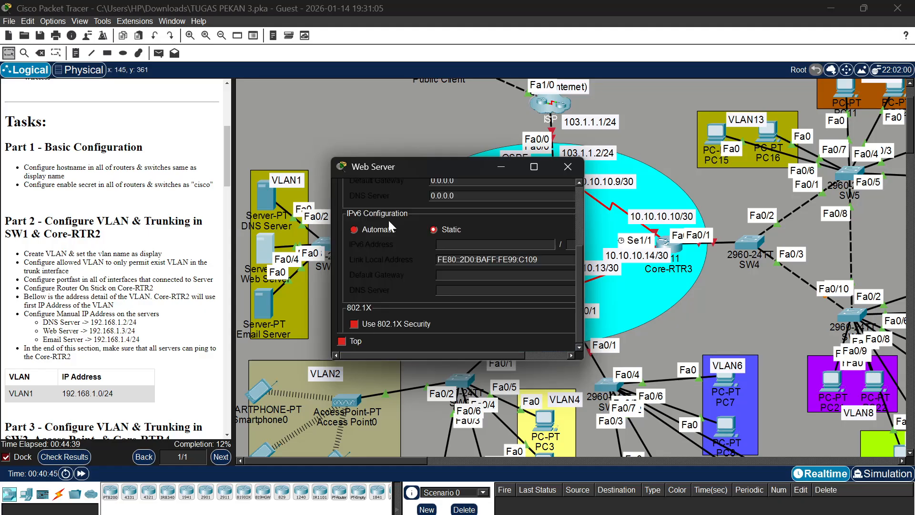
left_click_drag(586, 312, 740, 305)
scroll(533, 267, "up", 5)
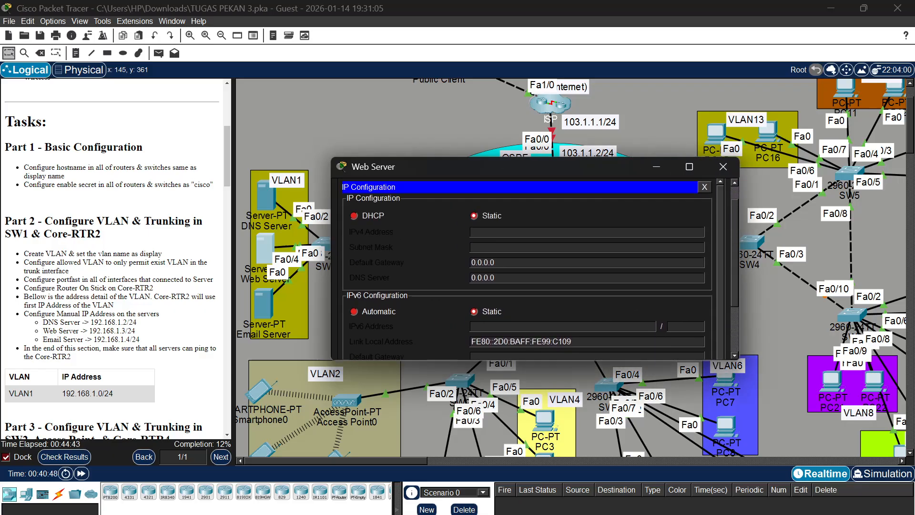
type("19")
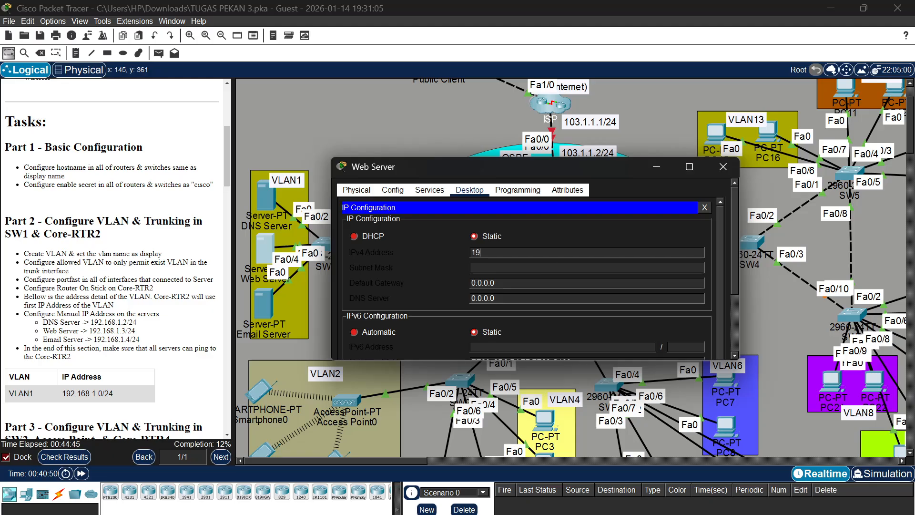
type("2.168.1.3")
key("Tab")
key("Tab")
Set the Web Server's default gateway to 192.168.1.1
type("1")
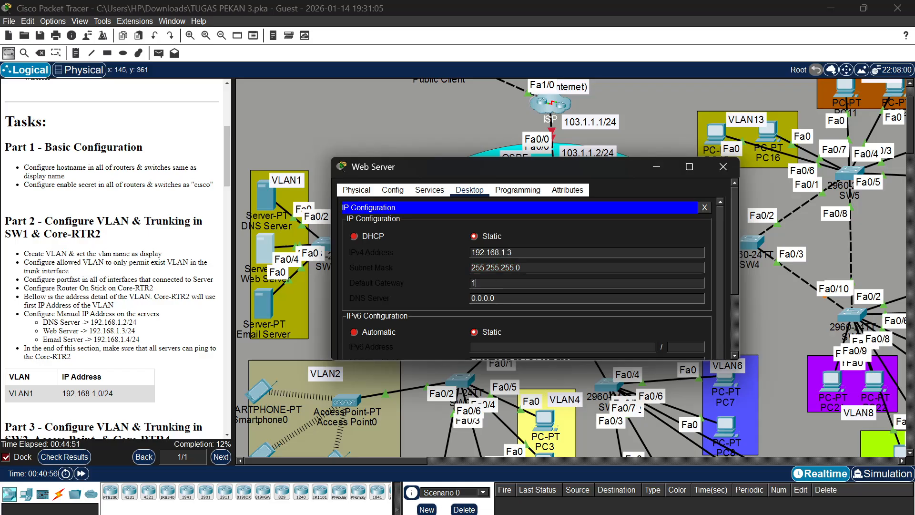
type("92.168.1.1")
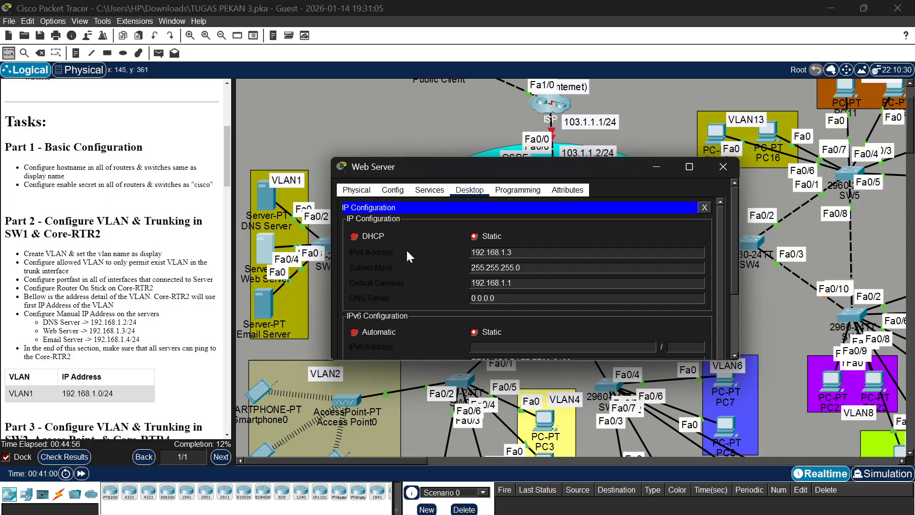
Assign the Email Server the static IPv4 address 192.168.1.4 with subnet mask 255.255.255.0
left_click(257, 298)
left_click(257, 299)
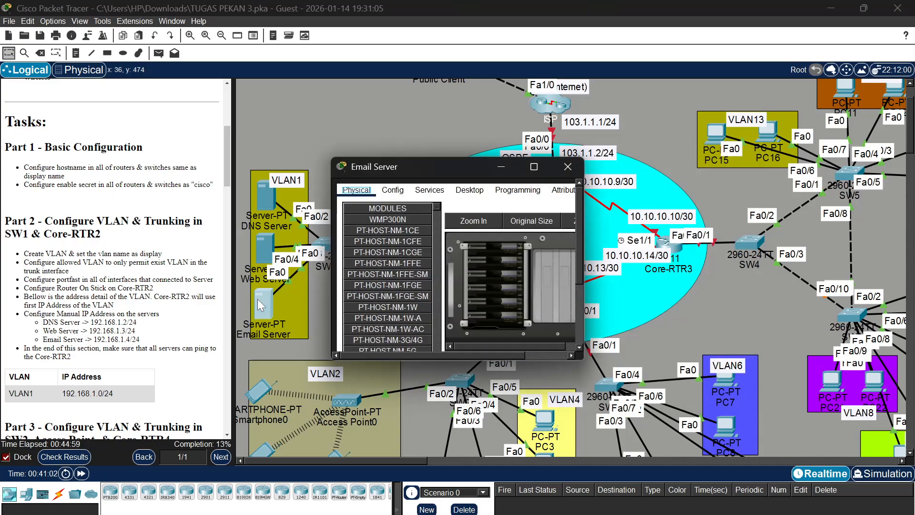
left_click(462, 193)
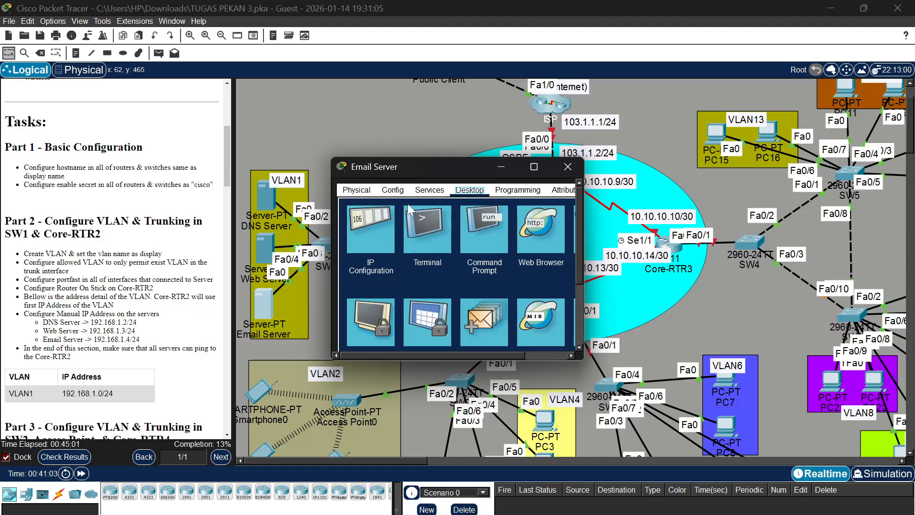
left_click(368, 238)
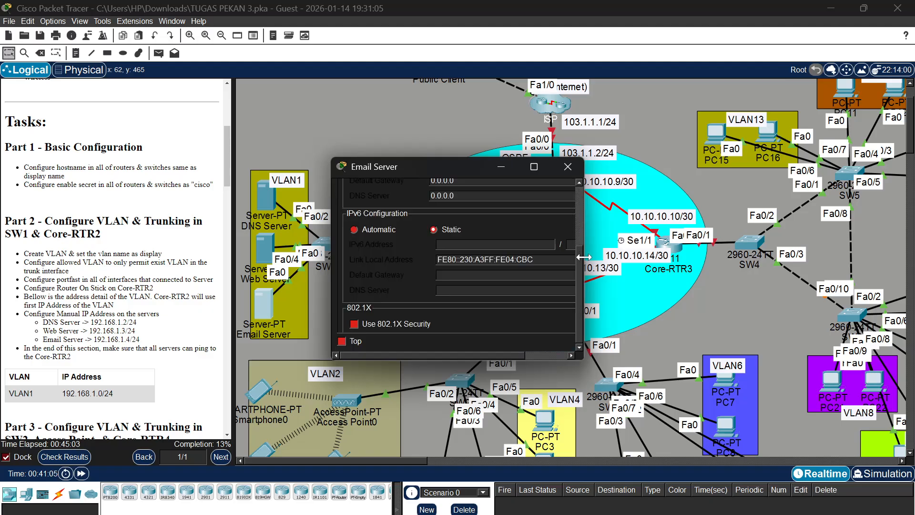
left_click_drag(584, 256, 732, 261)
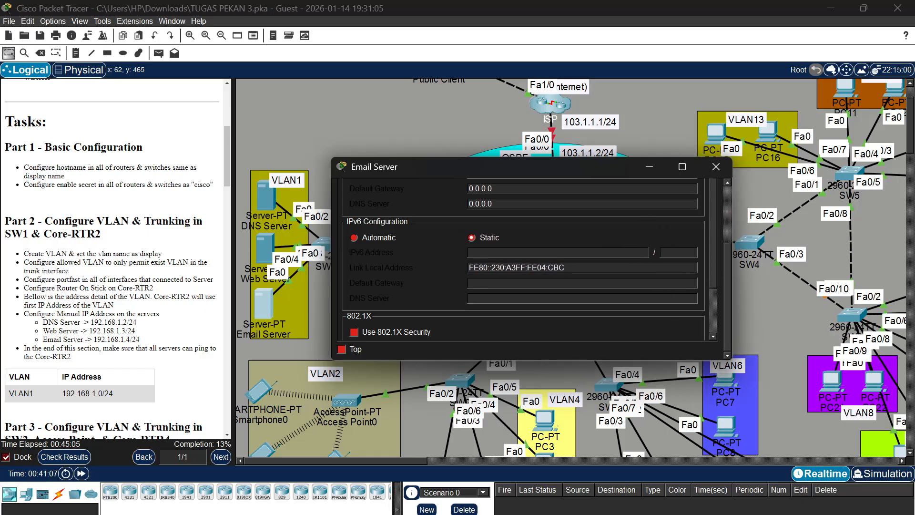
scroll(633, 262, "up", 4)
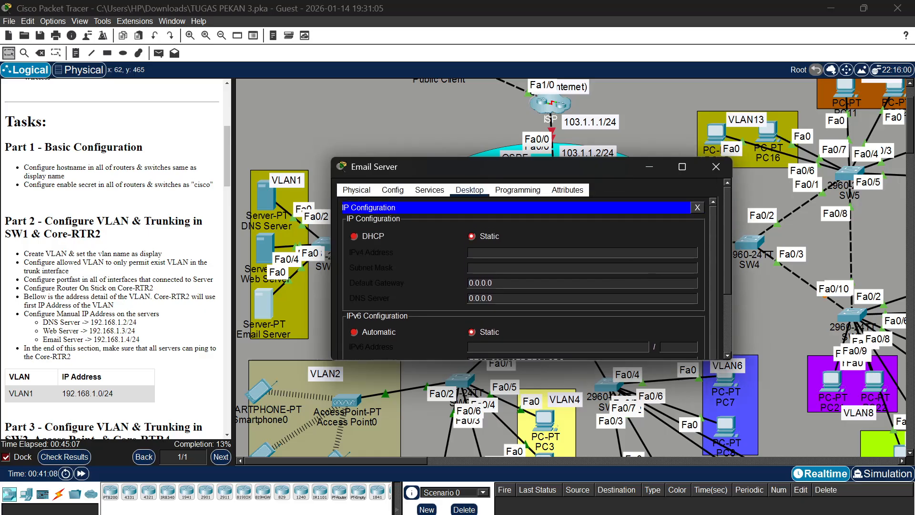
type("192.168")
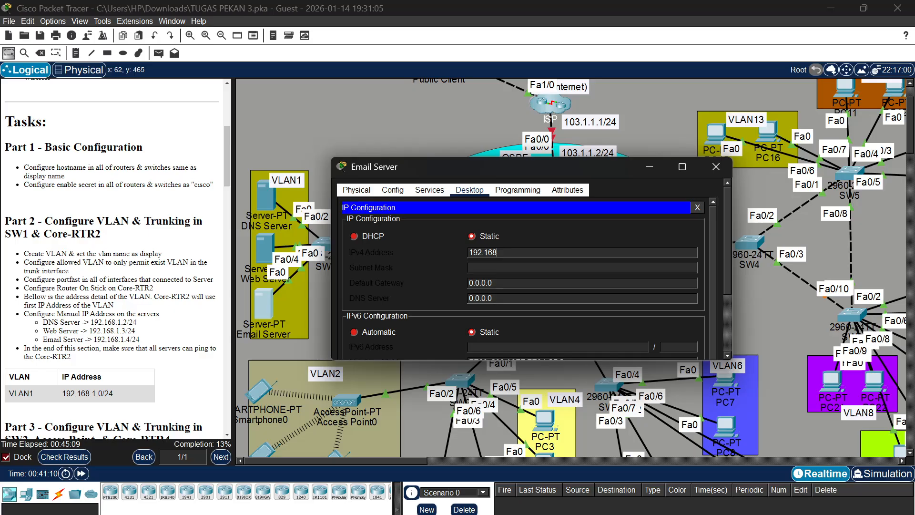
type(".1.4")
key("Tab")
key("Tab")
Set the Email Server's default gateway to 192.168.1.1 and close its configuration window
type("192.1")
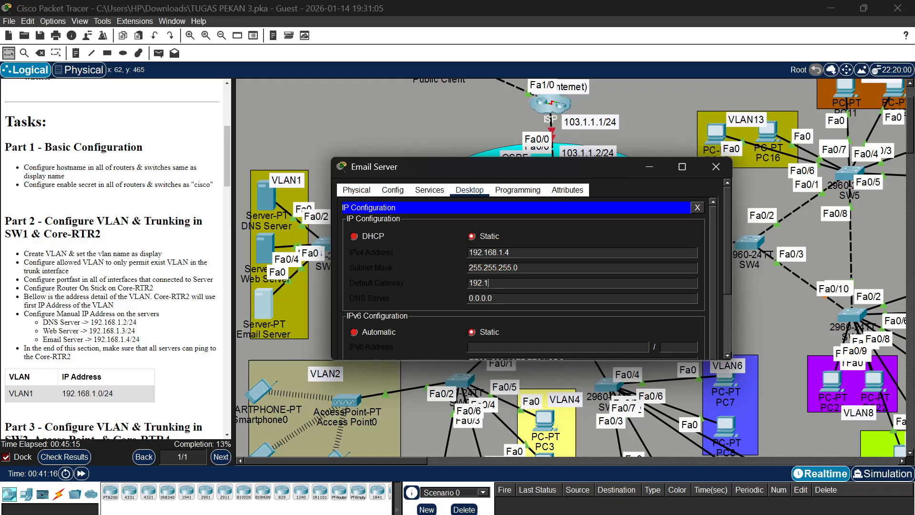
type("68.1.1")
left_click(708, 167)
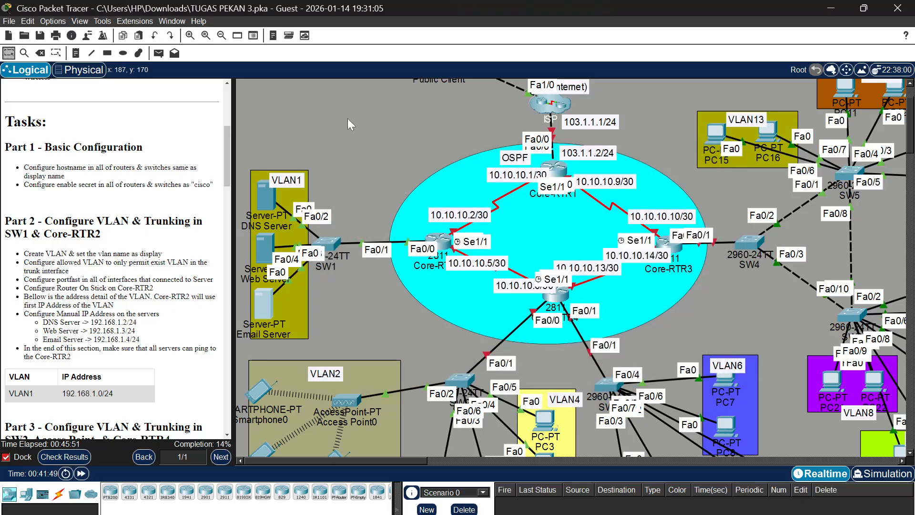
Test connectivity with simple PDUs from the DNS Server to the Web Server and from the Web Server to the Email Server
left_click(158, 55)
left_click(265, 195)
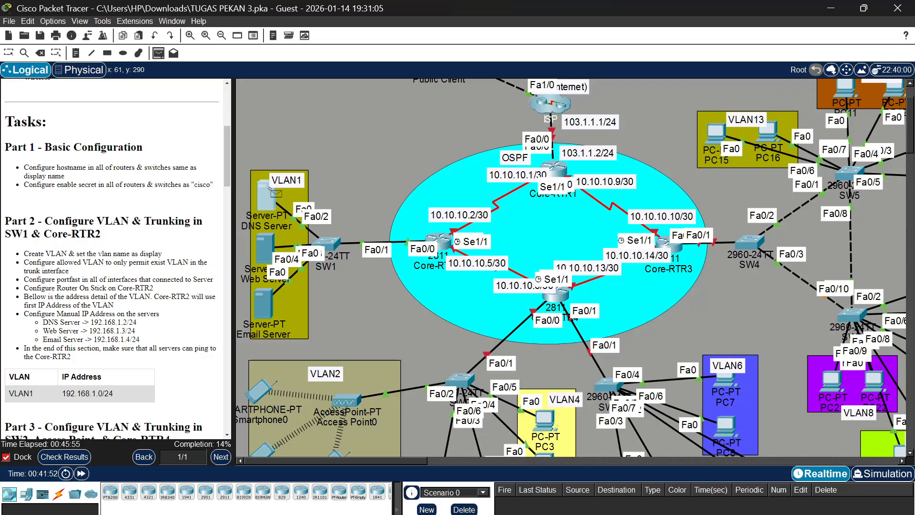
left_click(270, 248)
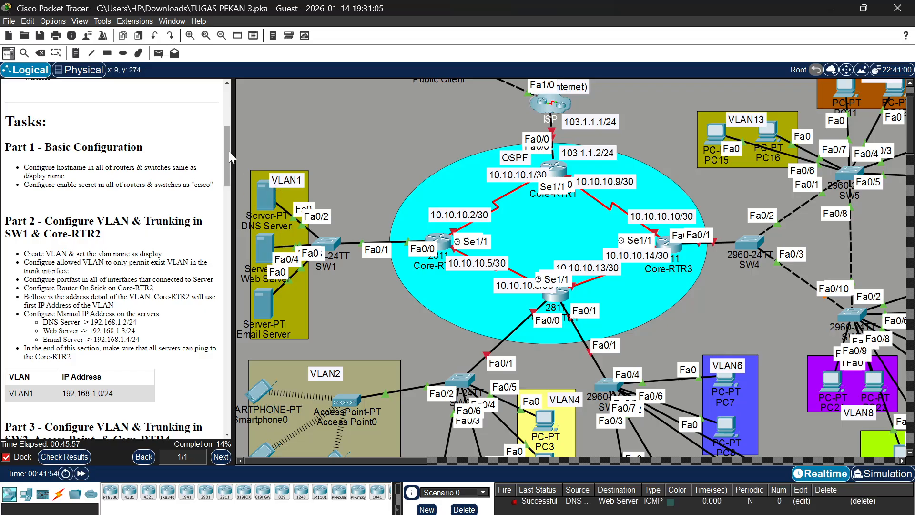
left_click(158, 54)
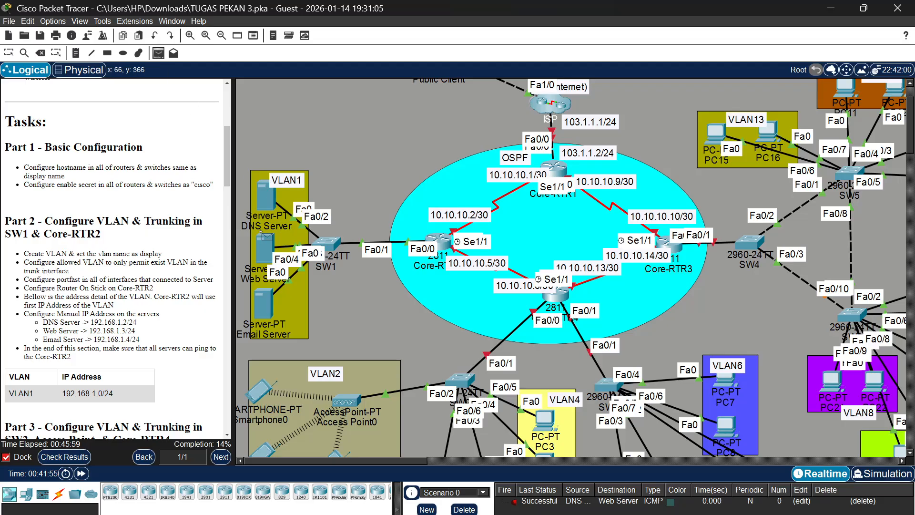
left_click(270, 250)
left_click(268, 301)
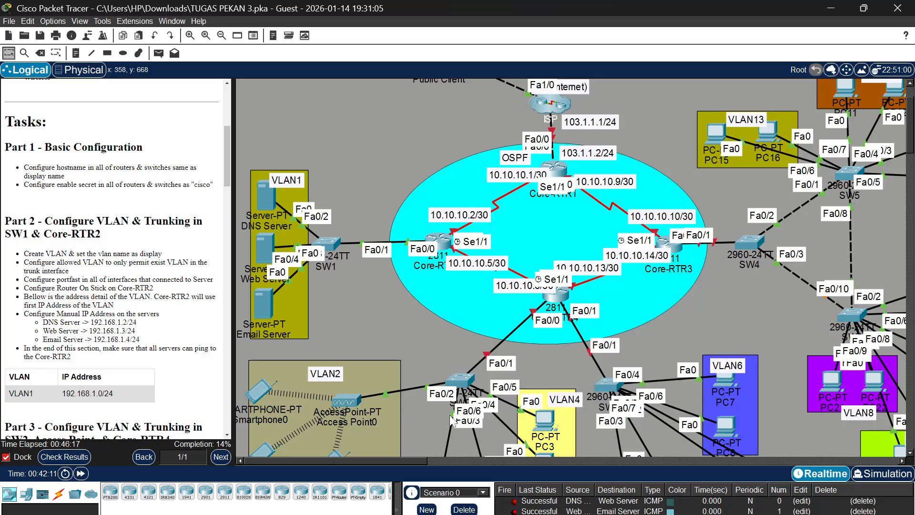
Review the Part 3 requirements for SW2, the access point and Core-RTR4 against the VLAN2, VLAN3 and VLAN4 topology
scroll(139, 221, "down", 3)
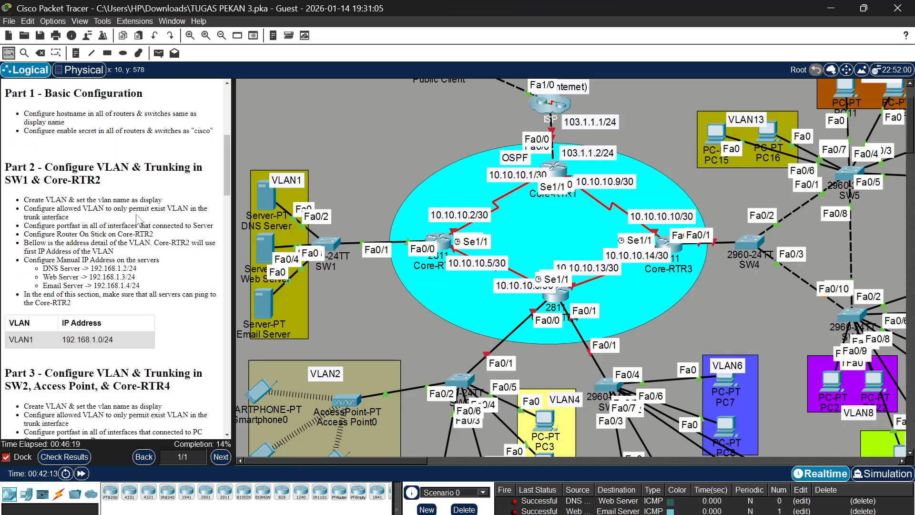
scroll(138, 221, "down", 3)
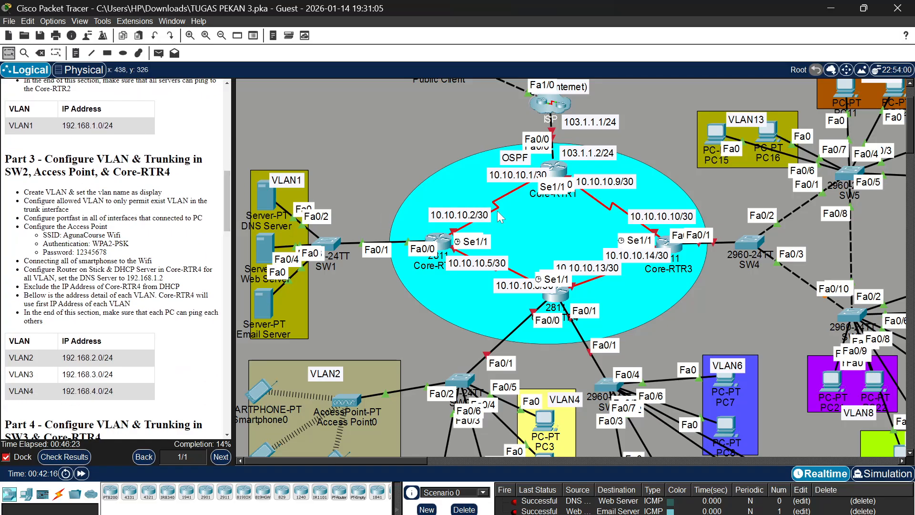
scroll(493, 301, "down", 3)
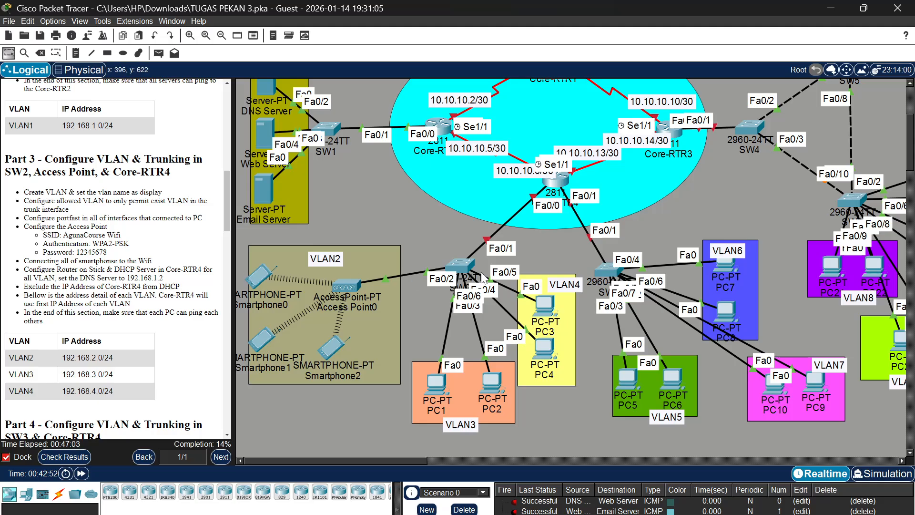
Open SW2's command line, enter privileged mode with the enable password, and start global configuration
left_click(461, 266)
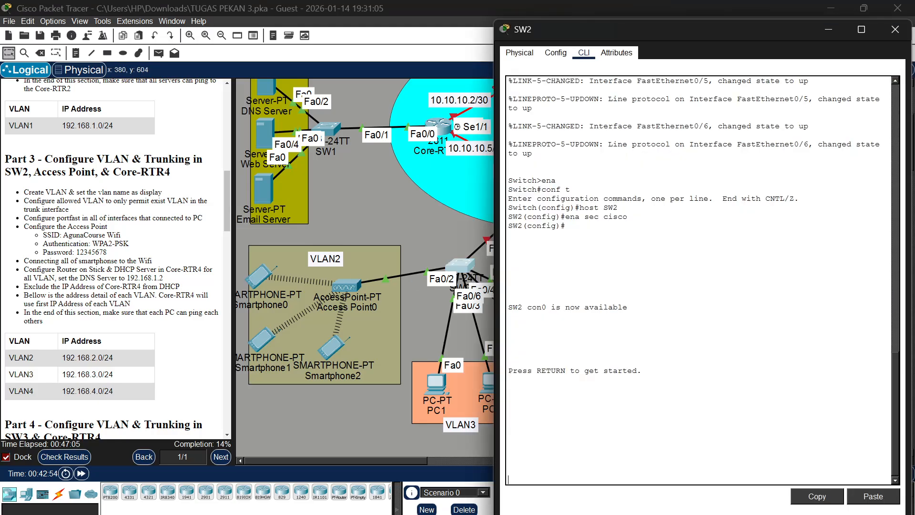
key("Return")
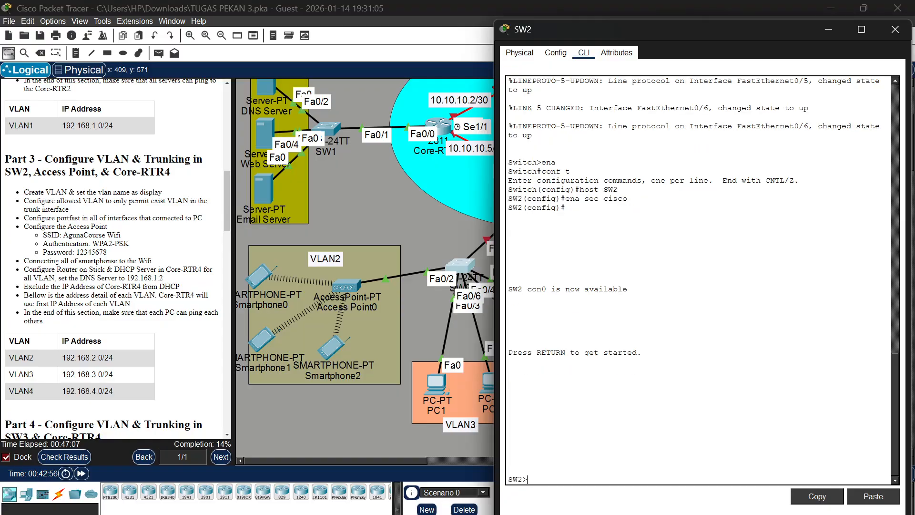
type("en")
key("Return")
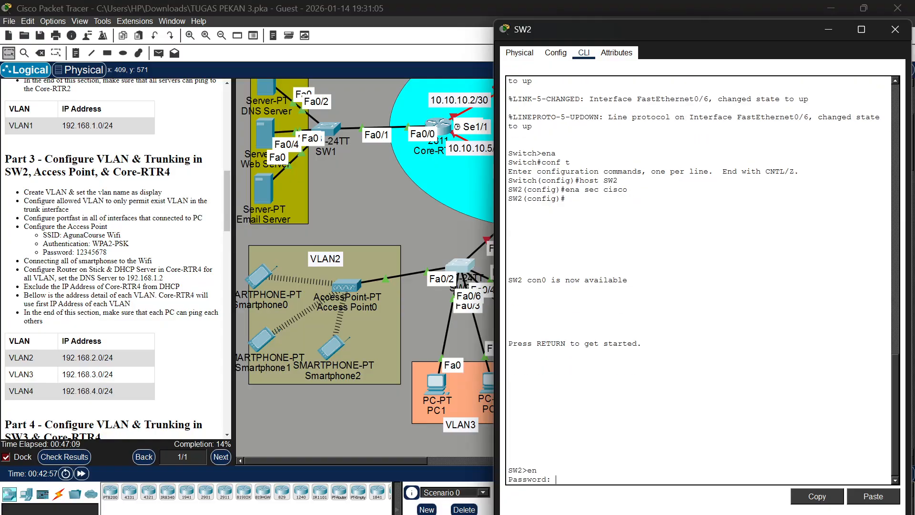
type("cisco")
key("Return")
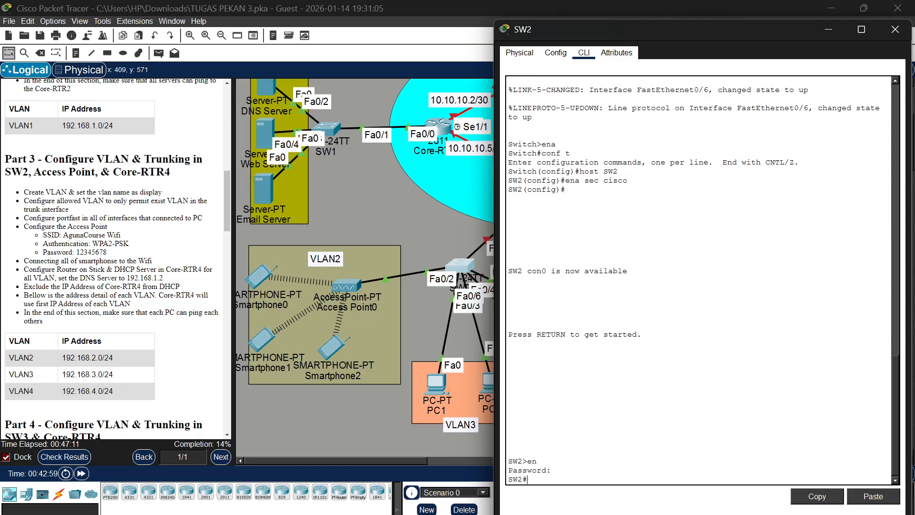
type("conf t")
key("Return")
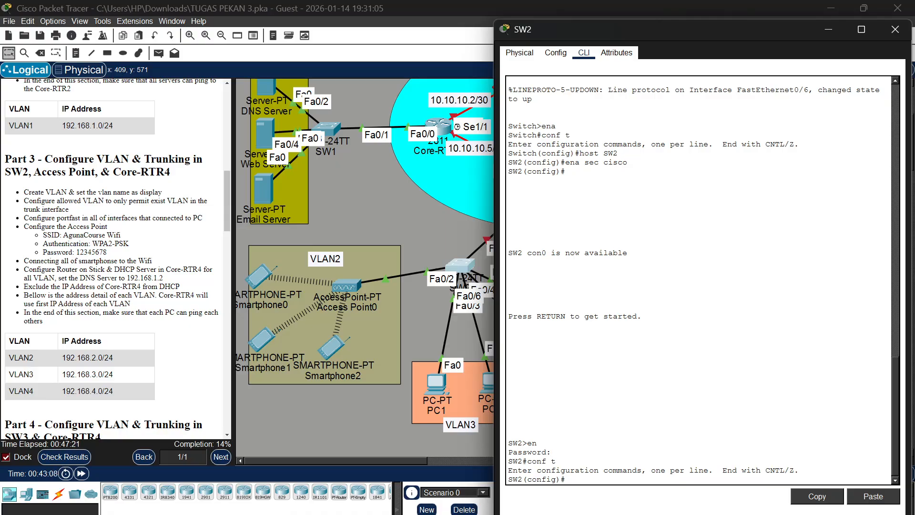
Create VLAN 2 on SW2 and name it VLAN2
type("vlan 2")
key("Return")
type("name ")
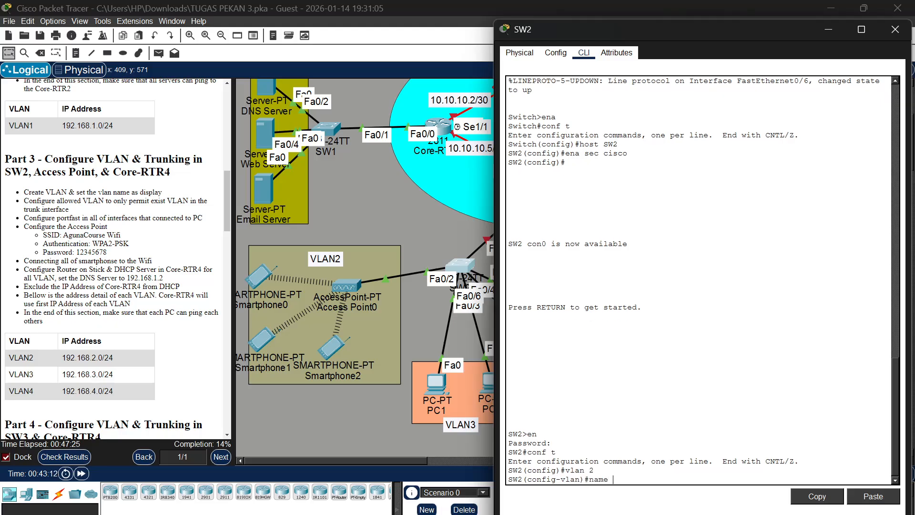
type("VLAN2")
key("Return")
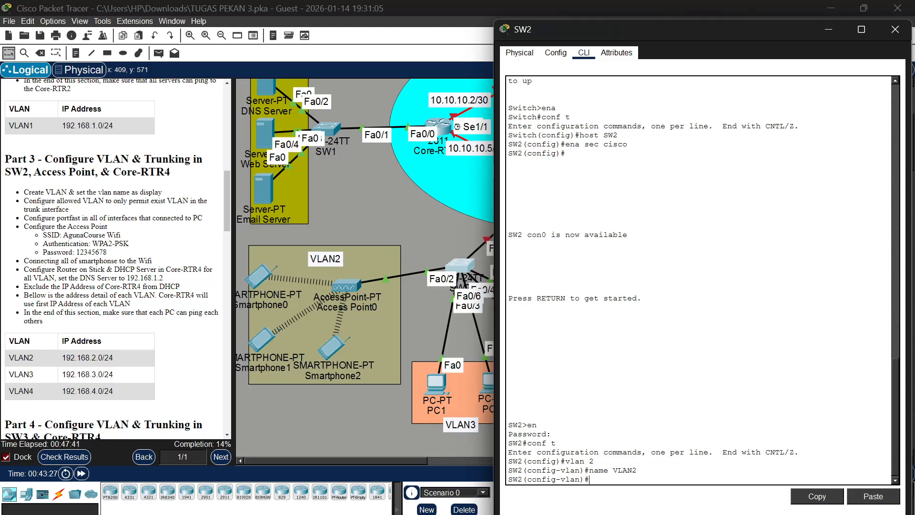
Create VLAN 3 on SW2 and name it VLAN3
type("lan 3")
key("Return")
type("na")
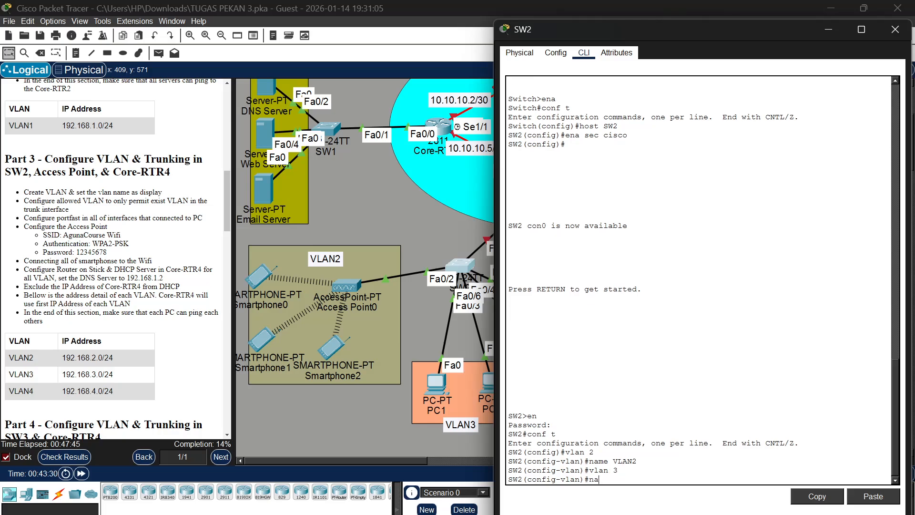
type("me VLAN3")
key("Return")
Create VLAN 4 on SW2 and name it VLAN4
type("vlan)#vlan 4")
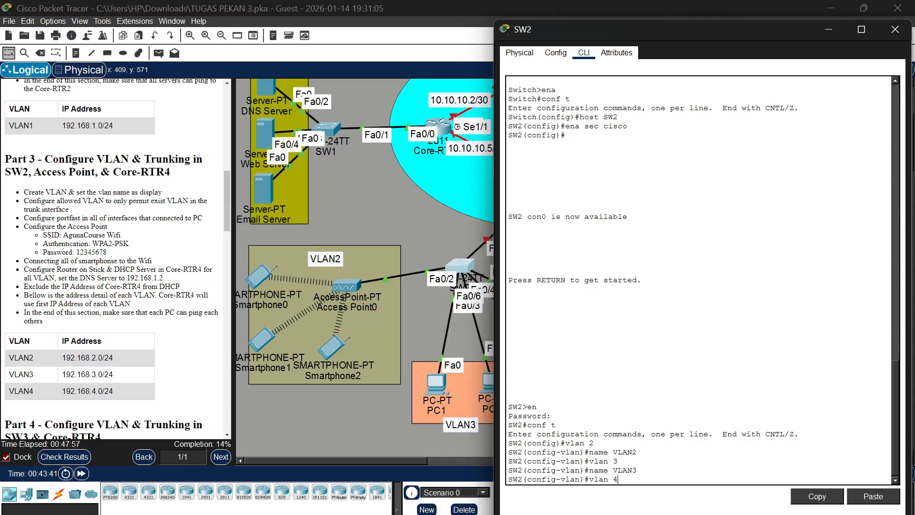
key("Return")
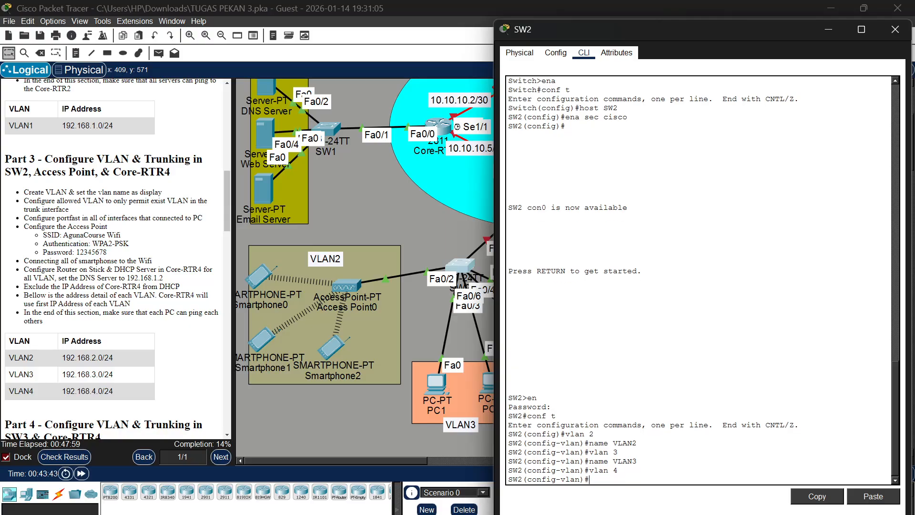
type("name VLAN4")
key("Return")
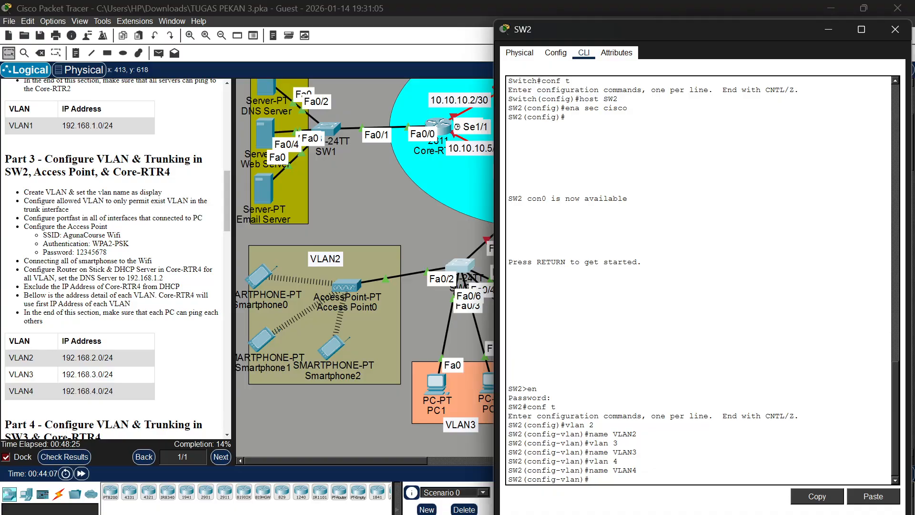
Configure SW2's interface Fa0/2, which connects the access point, as an access port in VLAN 2
type("in")
type("t fa0/")
type("2")
key("Return")
type("sw m")
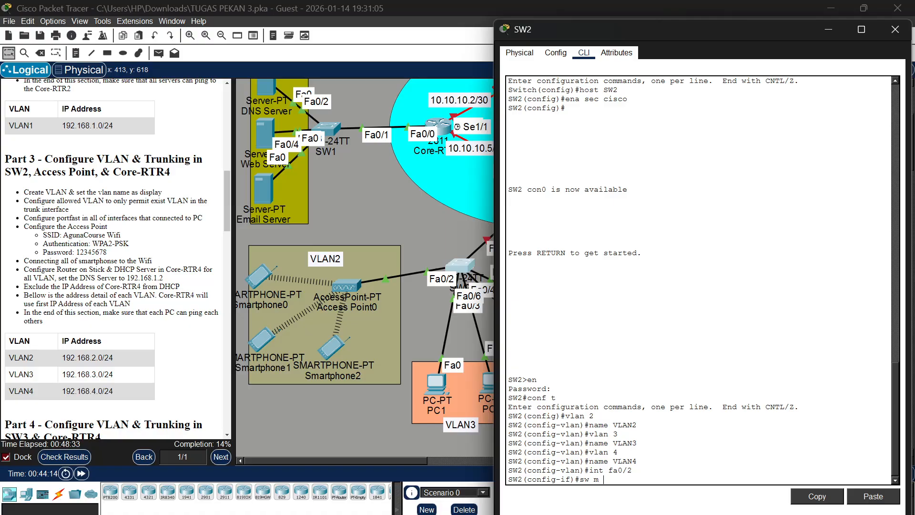
type("aa")
key("Return")
type("sw a")
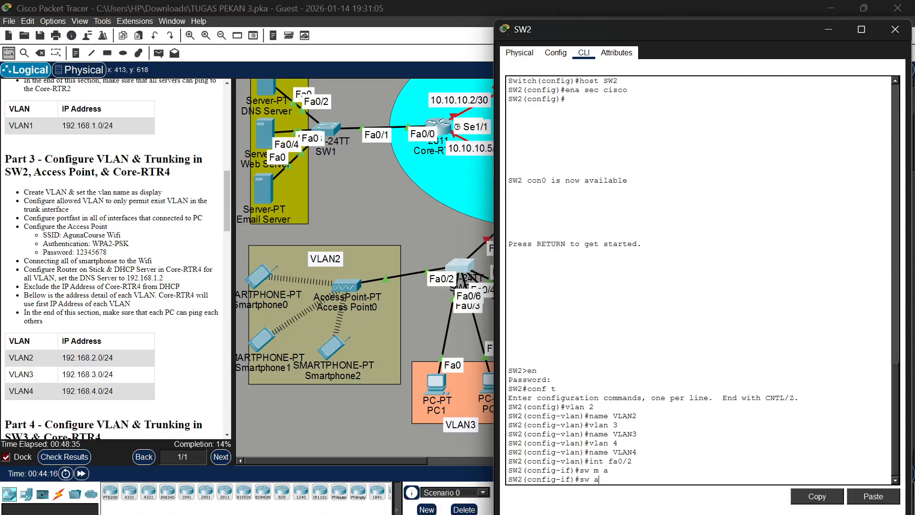
type(" vl 2")
key("Return")
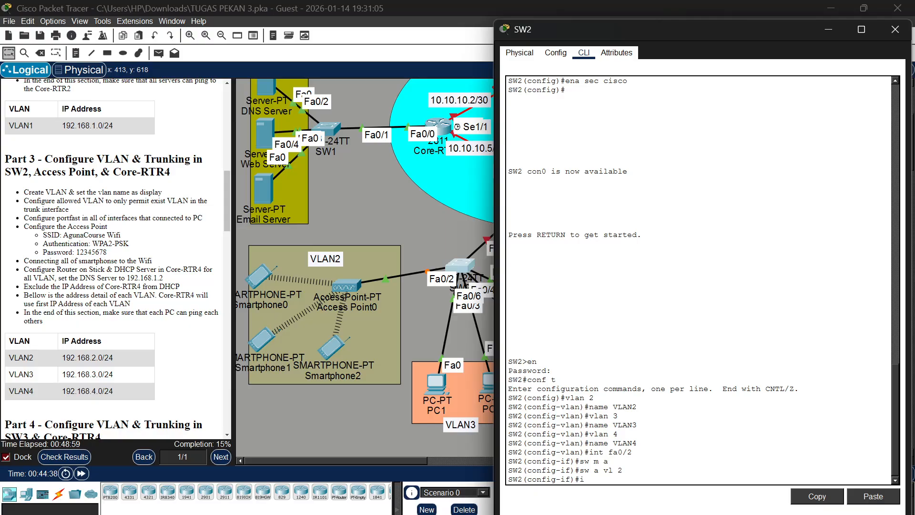
Configure SW2's interface range Fa0/3-4, which connects PC1 and PC2, as access ports in VLAN 3
type("nt ra fa0/3-4")
key("Return")
type("sw m ")
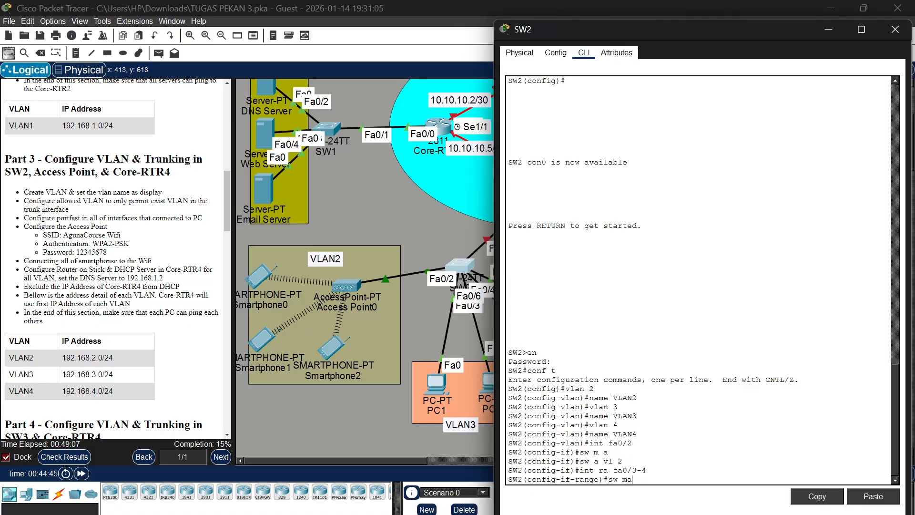
type("a")
key("Return")
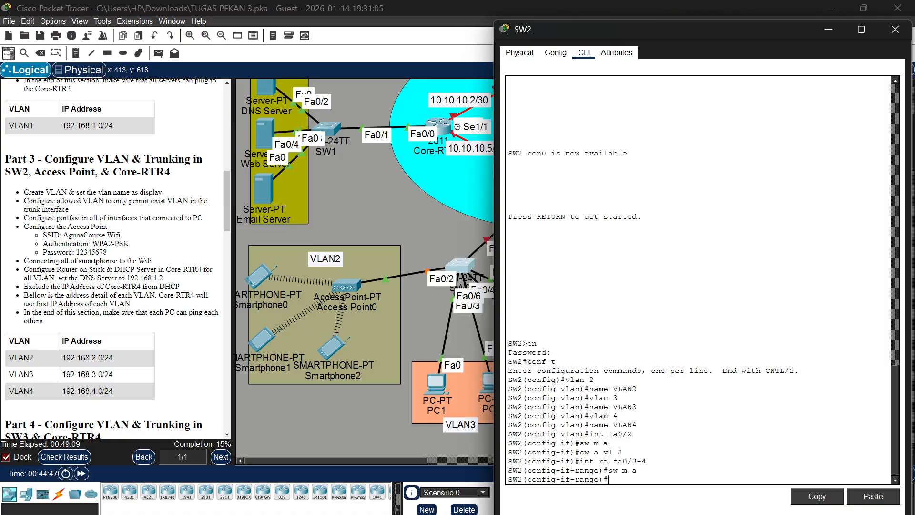
scroll(407, 327, "right", 3)
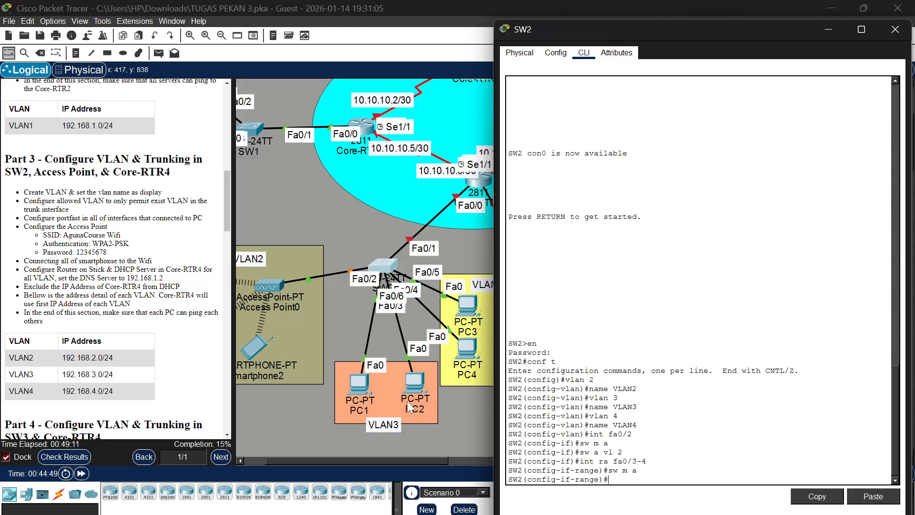
type("sw a vl 3")
key("Return")
Configure SW2's interface range Fa0/5-6, which connects PC3 and PC4, as access ports in VLAN 4
scroll(440, 325, "right", 2)
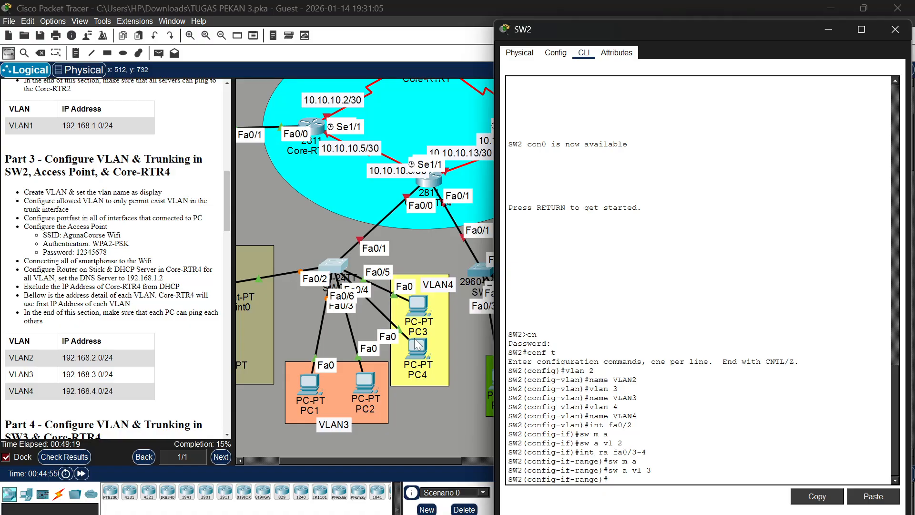
mouse_move(418, 344)
left_mouse_down()
mouse_move(423, 351)
mouse_move(415, 339)
left_mouse_up()
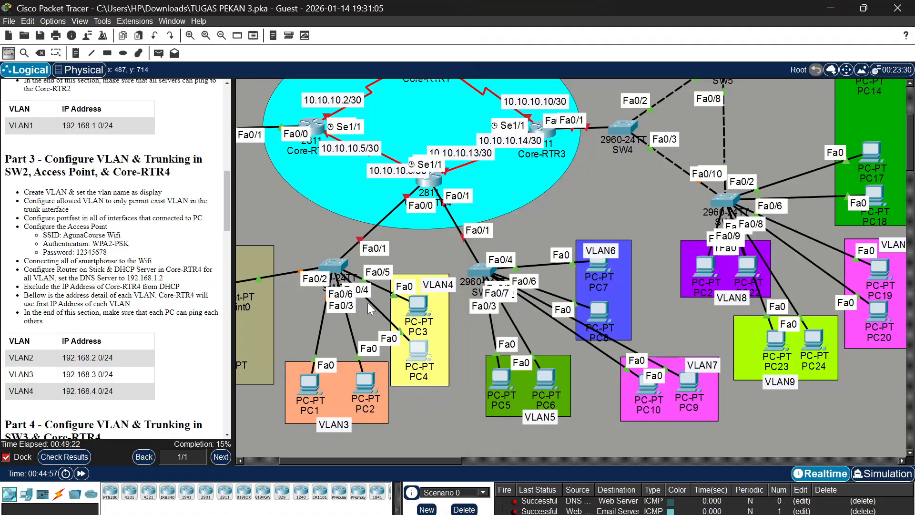
left_click(337, 272)
type("int")
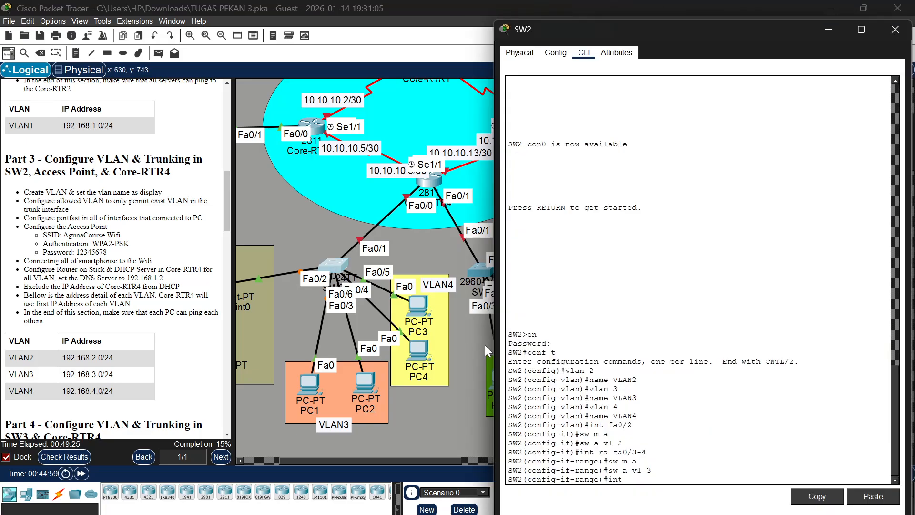
type(" ra fa0/5-6")
key("Return")
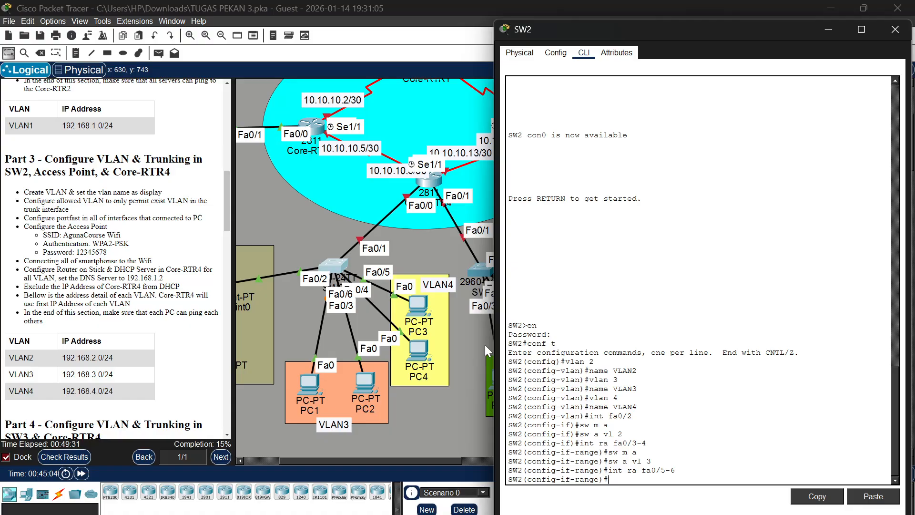
type("sw m a")
key("Return")
type("sw")
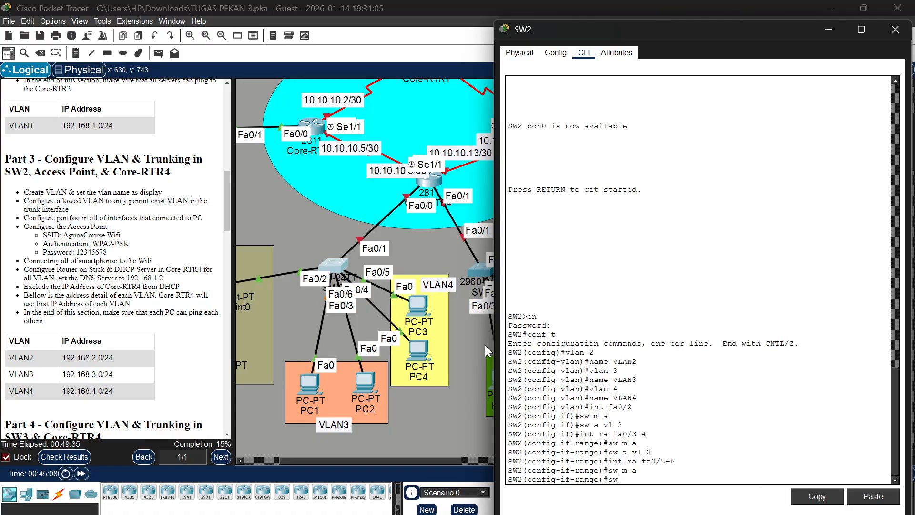
type(" a vl 4")
key("Return")
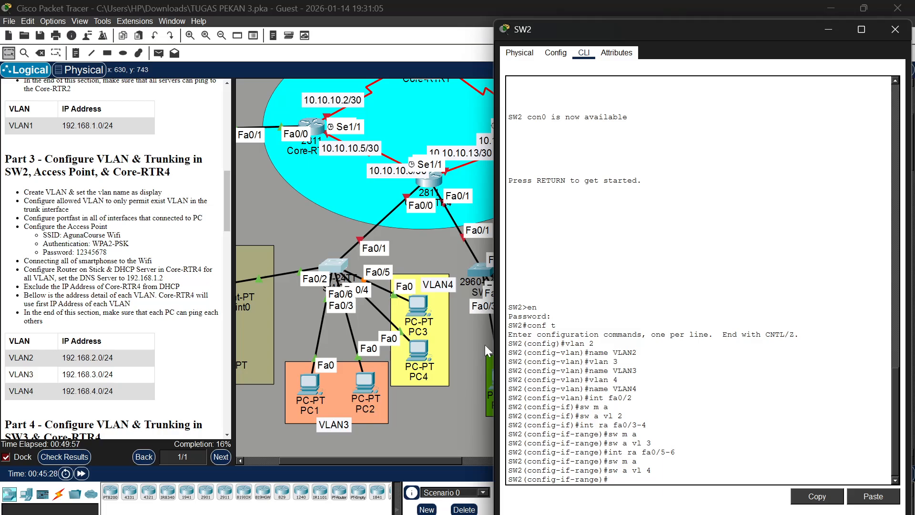
Enable spanning-tree PortFast on SW2's VLAN 3 interfaces Fa0/3-4
type("int ra fa0/3-4")
key("Return")
type("span")
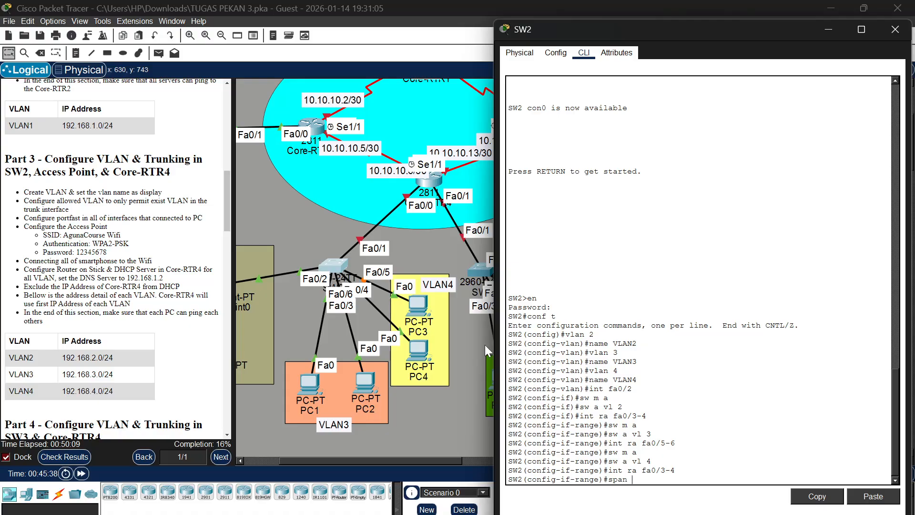
type("ot")
key("BackSpace")
type("rt")
key("Return")
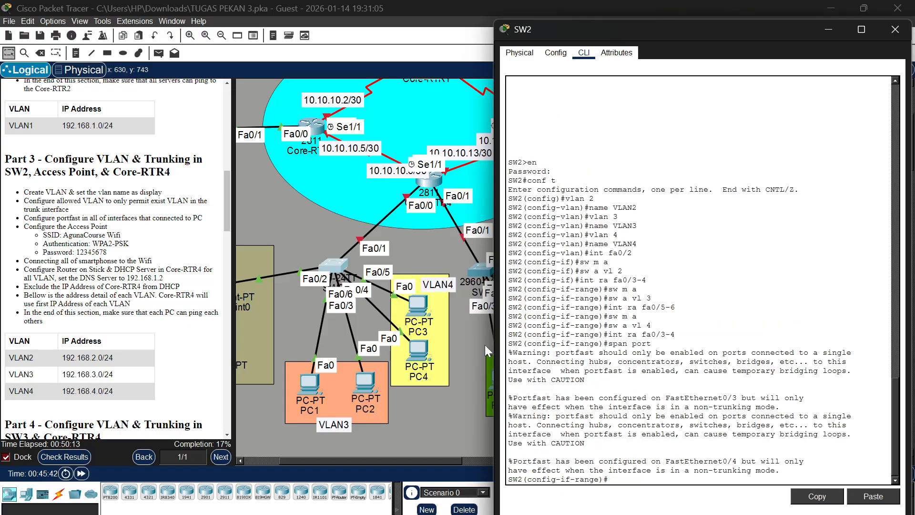
key("Return")
Enable spanning-tree PortFast on SW2's VLAN 4 interfaces Fa0/5-6
type("int")
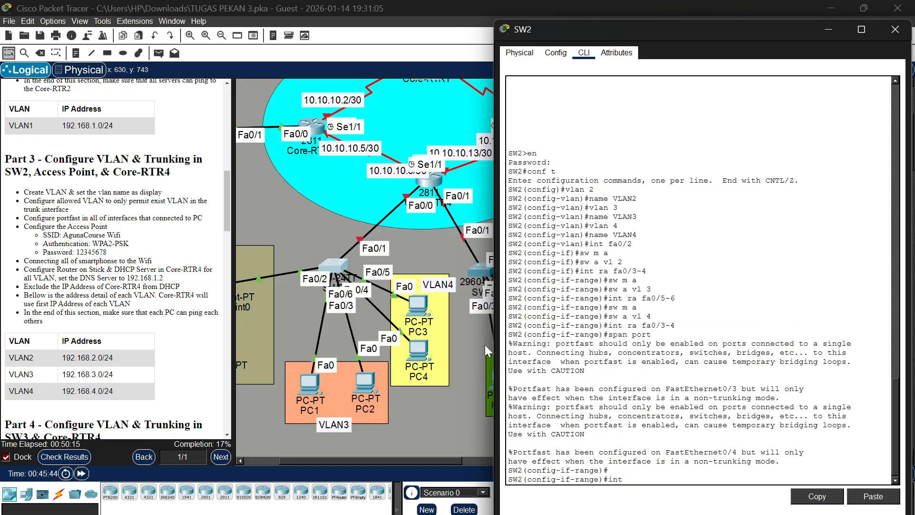
type(" ra fa0/5-6")
key("Return")
type("spa")
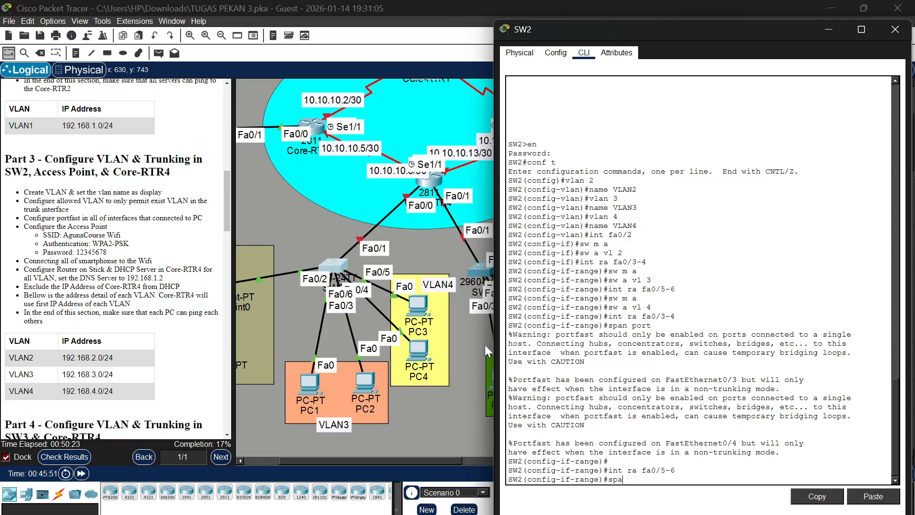
type("n port")
key("Return")
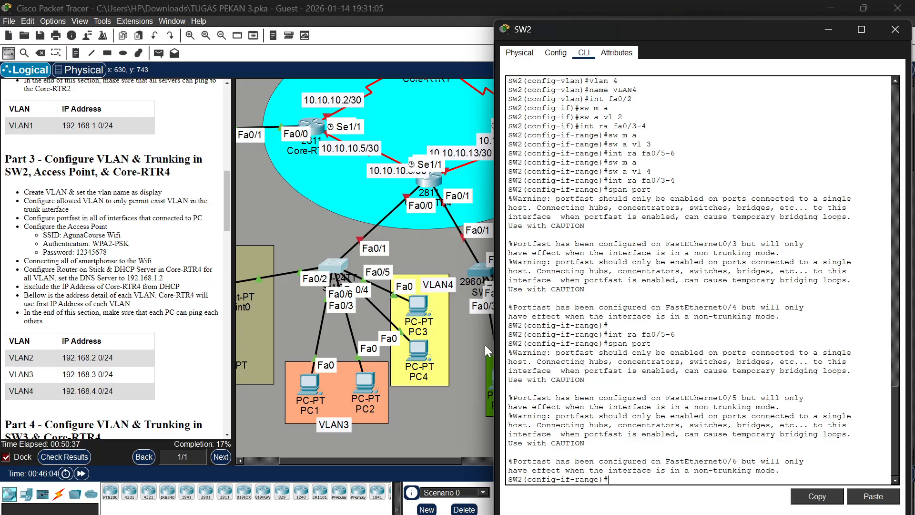
Set SW2's interface Fa0/1 to trunk mode and allow only VLANs 2, 3 and 4 on it
type("nt fa0/1")
key("Return")
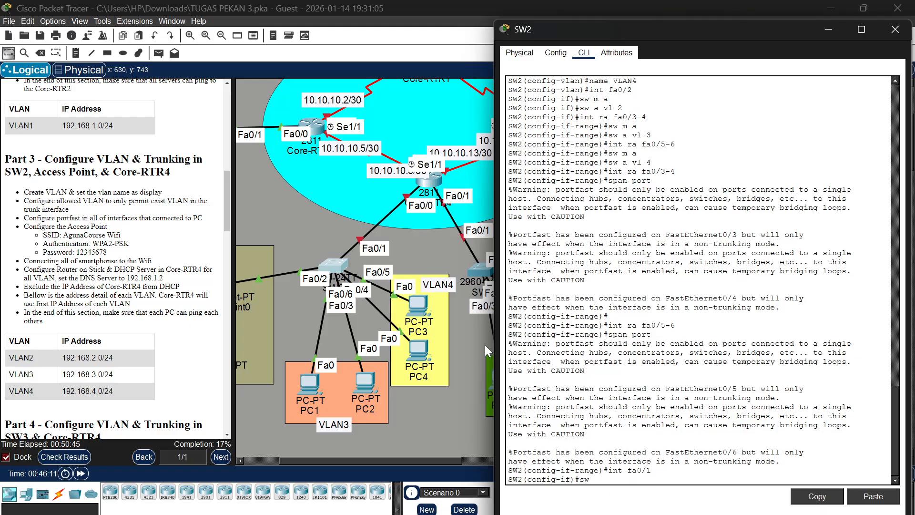
type("sw m tr")
key("Return")
type("sw")
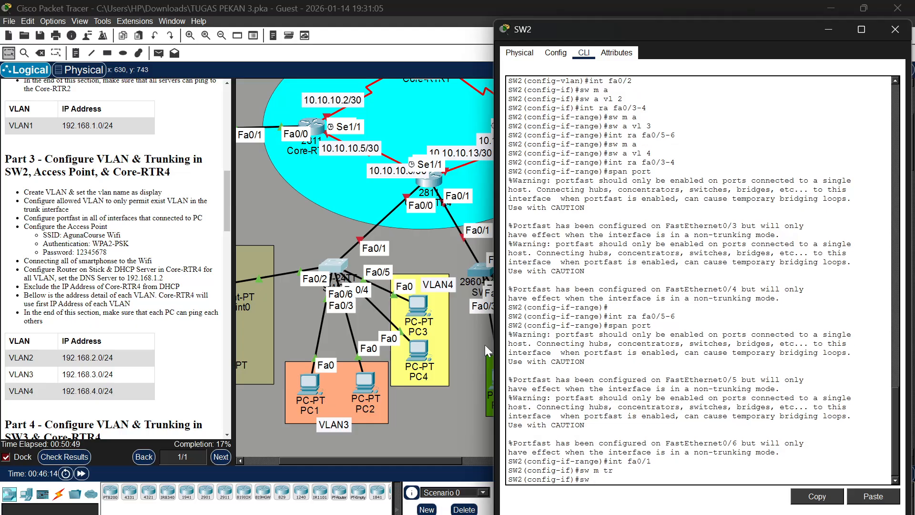
type(" tr all vl 2,3,4")
key("Return")
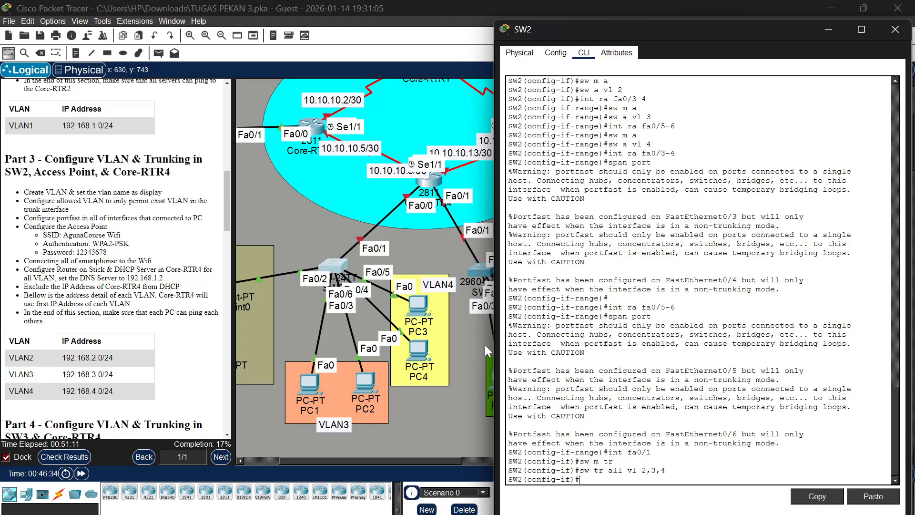
Open Core-RTR4's command line and bring up its interface Fa0/0 with no shutdown
left_click(441, 180)
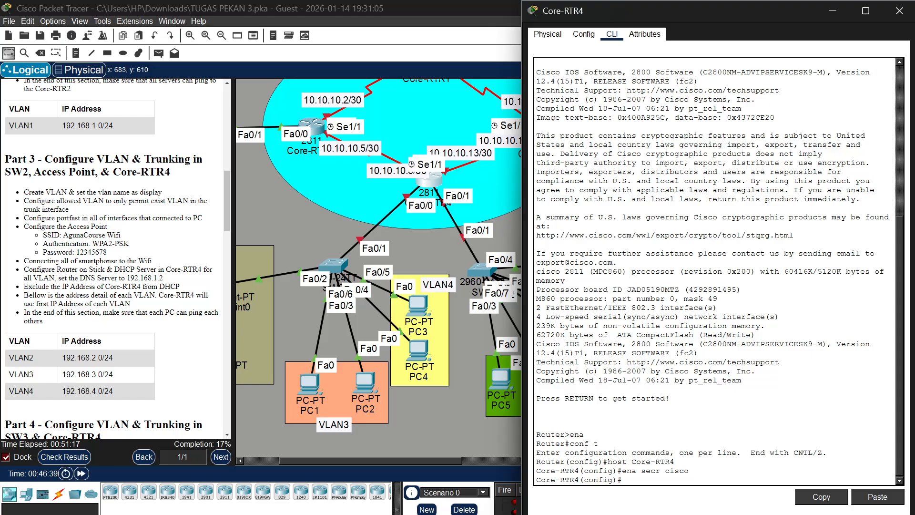
type("int fa0/0")
key("Return")
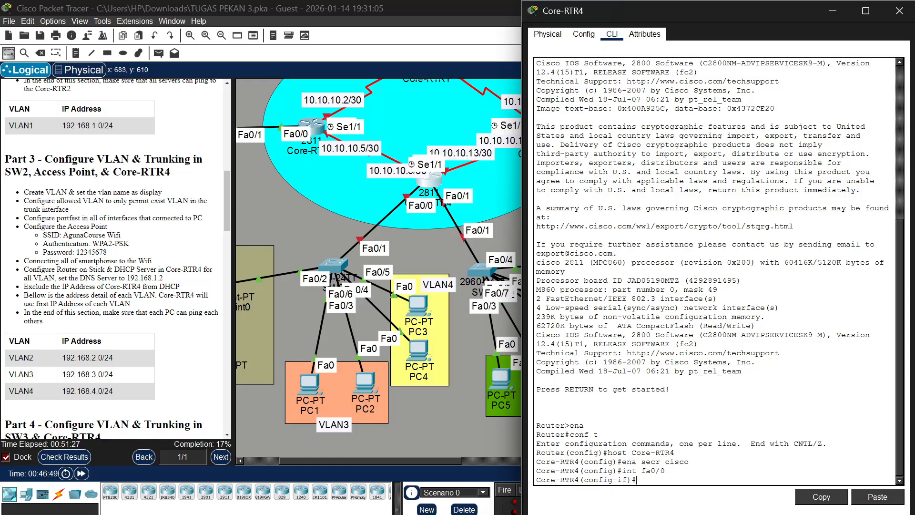
type("no shu")
key("Return")
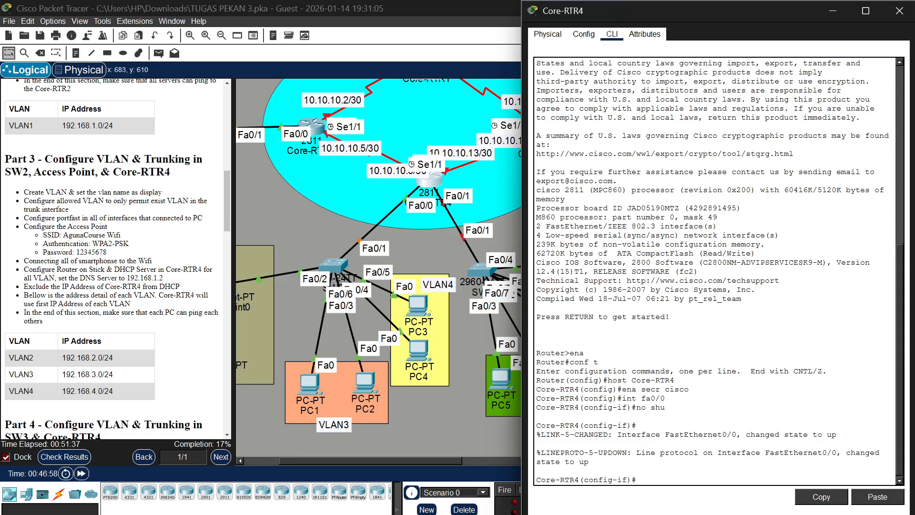
Create subinterface Fa0/0.2 on Core-RTR4 with dot1Q encapsulation for VLAN 2
type("int fa0/0.2")
key("Return")
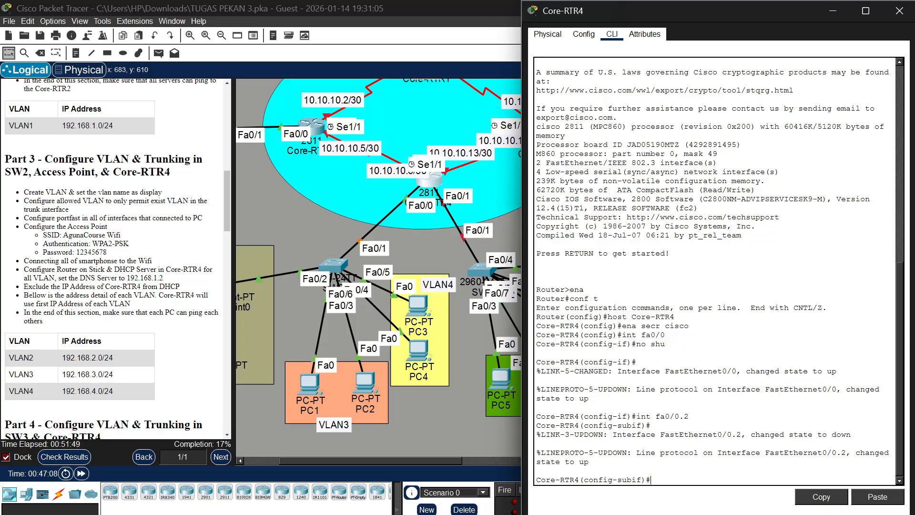
type("n")
type("enc do 2")
key("Return")
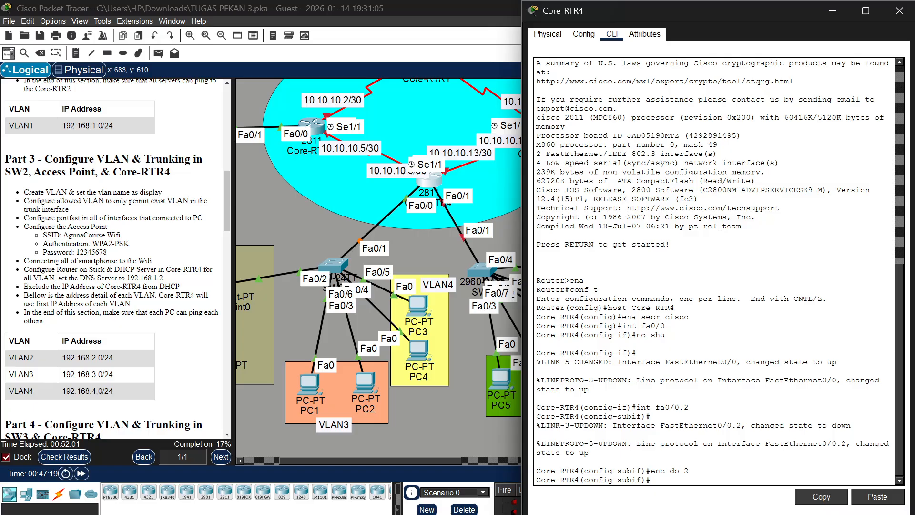
Assign IP address 192.168.2.1 with mask 255.255.255.0 to Core-RTR4's subinterface Fa0/0.2
type("ip add 192.168.")
type("2.1 255.255.255.0")
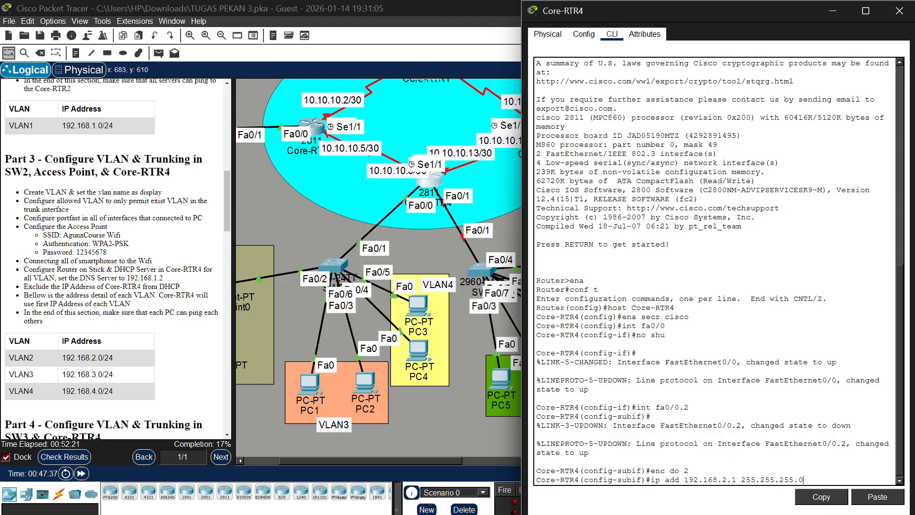
key("Return")
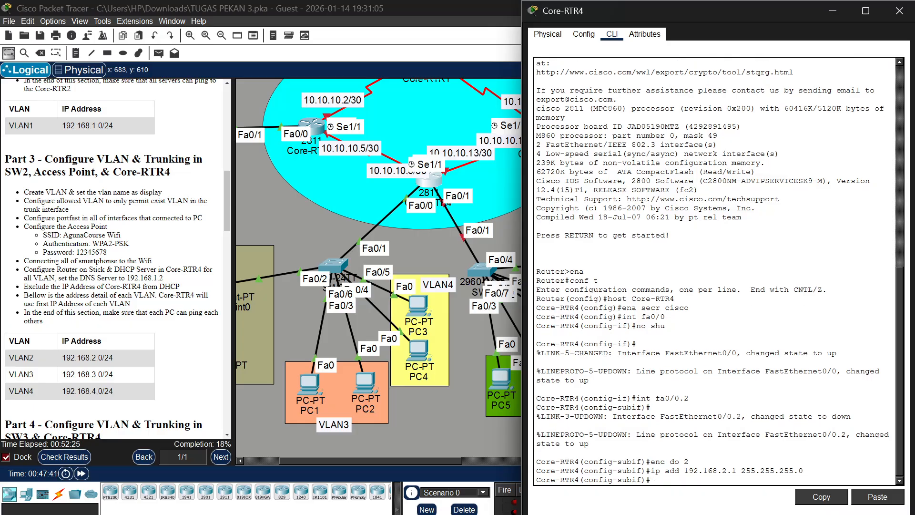
Create subinterface Fa0/0.3 on Core-RTR4 with dot1Q encapsulation for VLAN 3
type("int fa0/0.3")
key("Return")
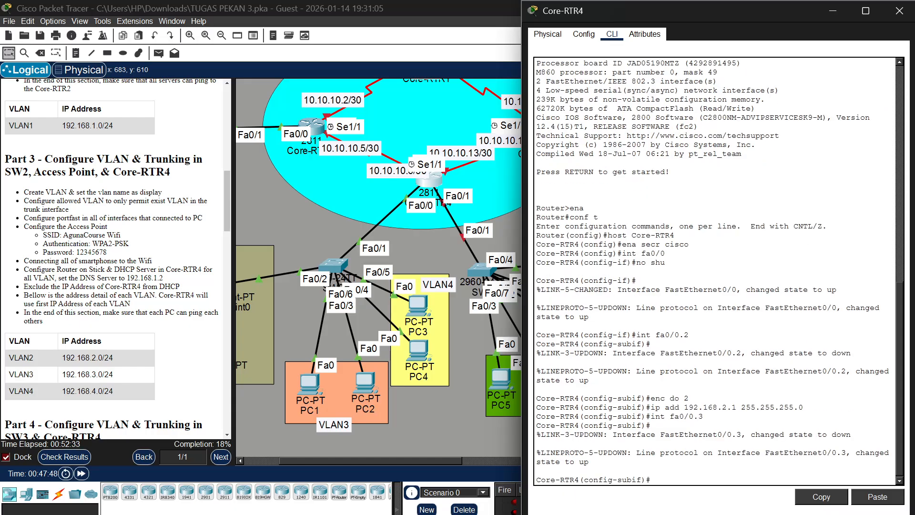
type("enc do 3")
key("Return")
Assign IP address 192.168.3.1 with mask 255.255.255.0 to Core-RTR4's subinterface Fa0/0.3
type("ip add")
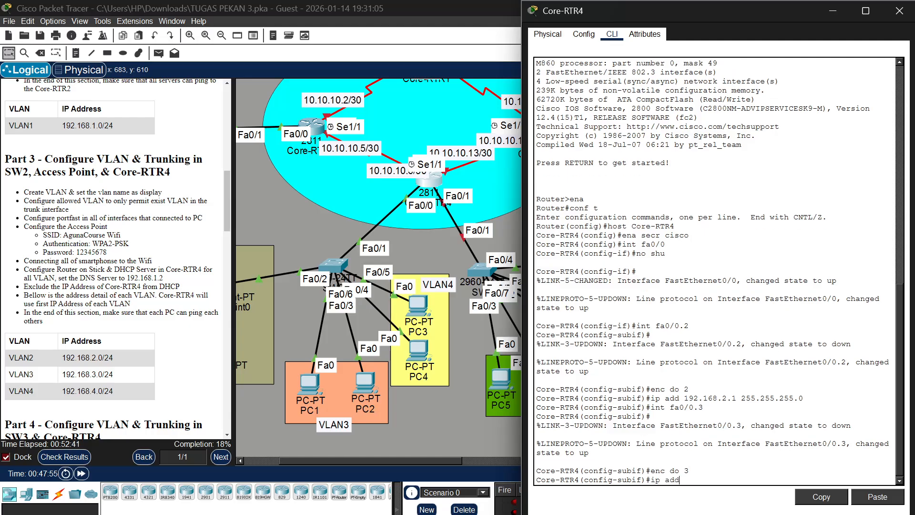
type(" 192.168.2")
key("BackSpace")
type("3.1 255.255.255.0")
key("Return")
Create subinterface Fa0/0.4 on Core-RTR4 with dot1Q encapsulation for VLAN 4
type("int ")
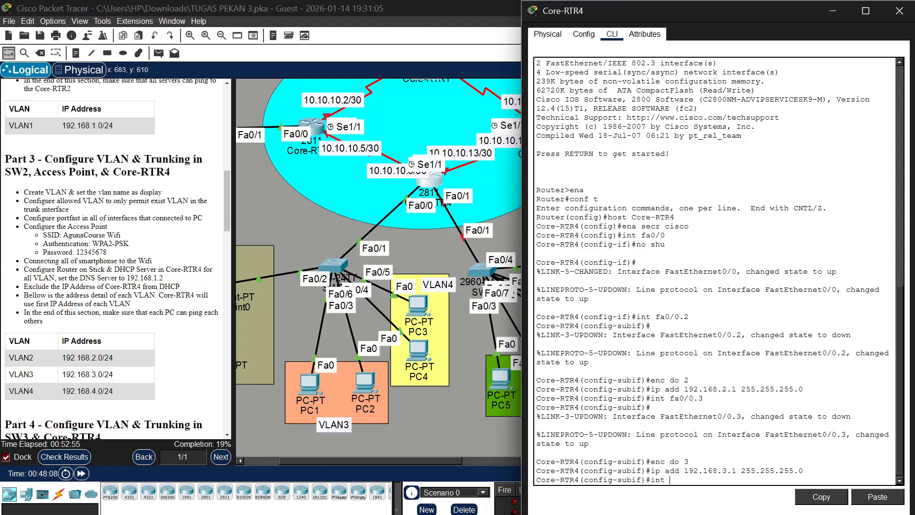
type("fa0/0.4")
key("Return")
key("Return")
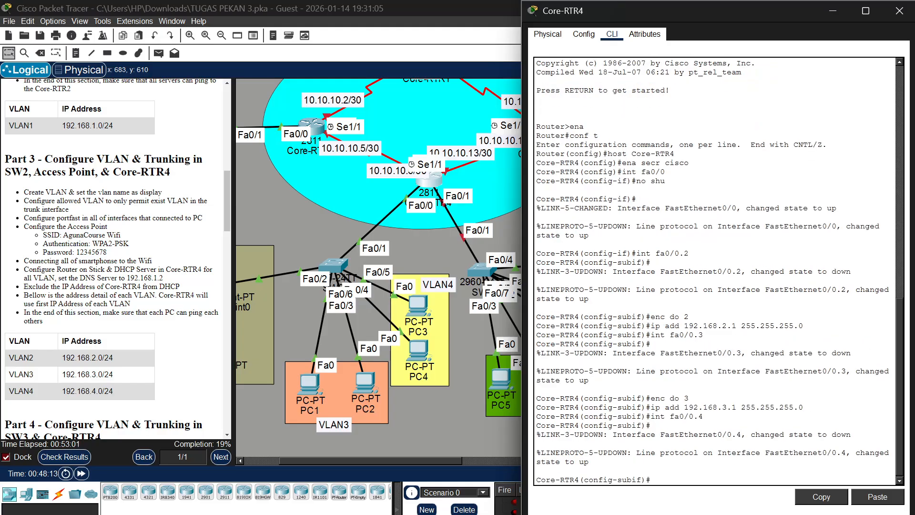
type("enc do 4")
Assign IP address 192.168.4.1 with mask 255.255.255.0 to Core-RTR4's subinterface Fa0/0.4
key("Return")
type("ip")
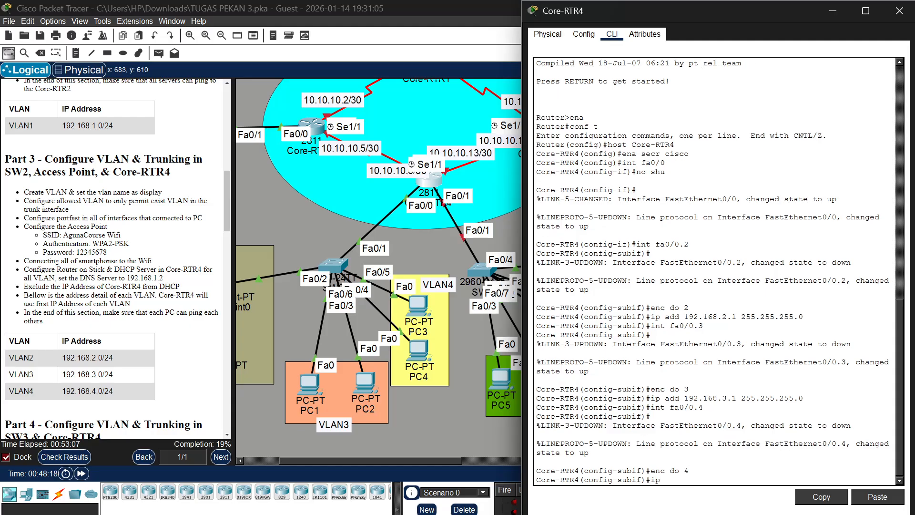
type(" add 192.168.4.1 255.255.255.0")
key("Return")
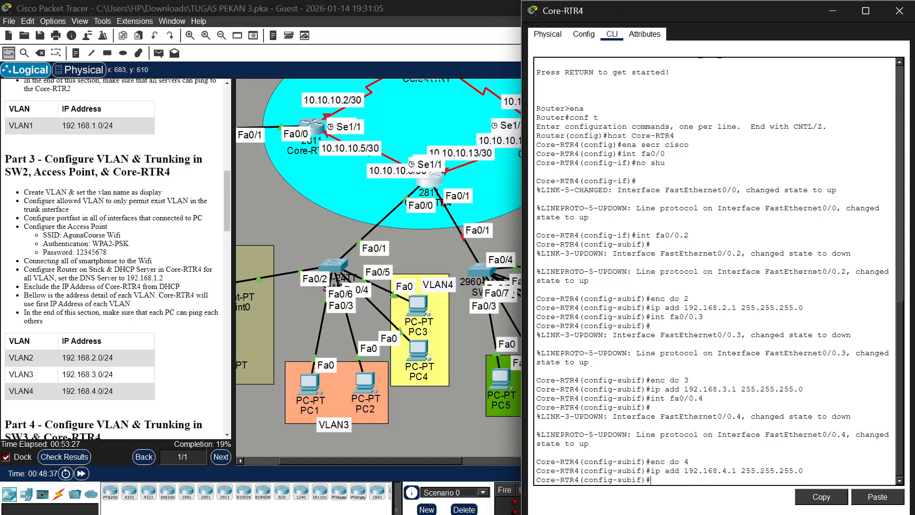
Leave subinterface configuration and create a DHCP pool named VLAN2 on Core-RTR4
type("ip dh")
key("BackSpace")
key("BackSpace")
key("BackSpace")
key("BackSpace")
key("BackSpace")
type("ex")
key("Return")
type("ip")
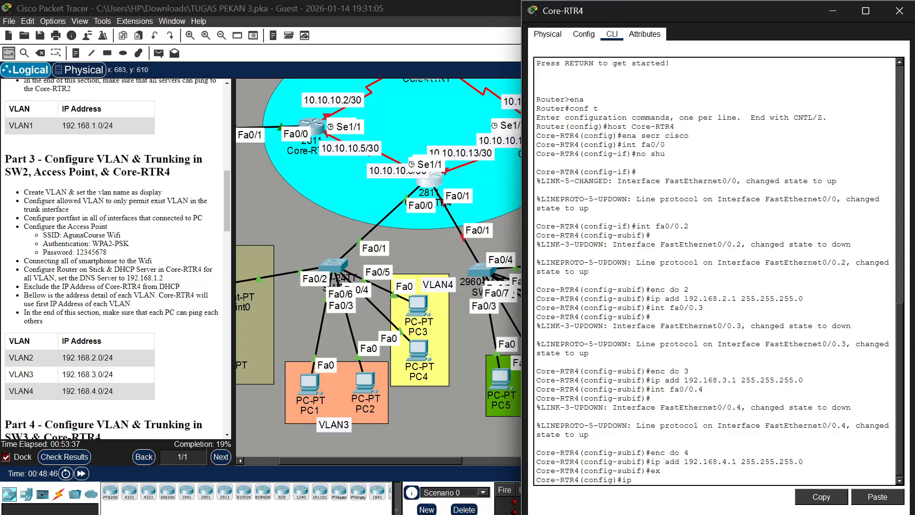
type("n  dhcp pool VLAN2")
key("Return")
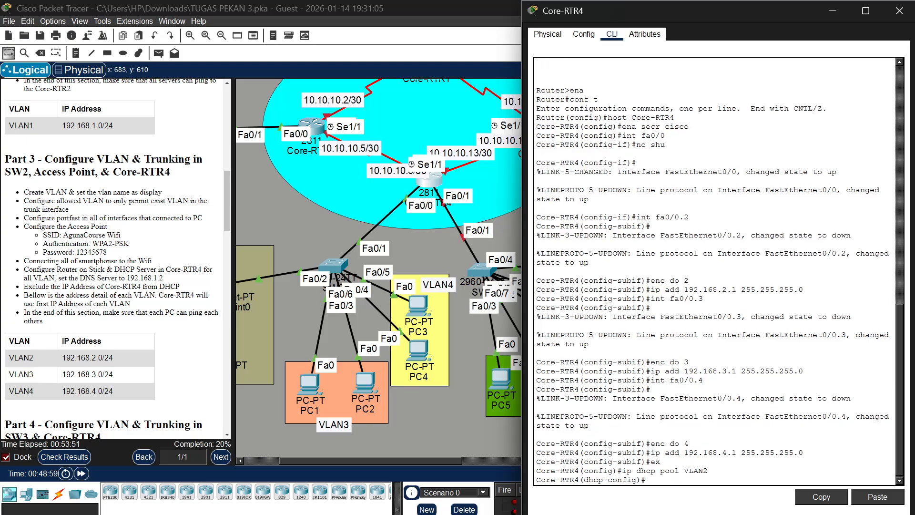
Set the VLAN2 DHCP pool's network to 192.168.2.0 with mask 255.255.255.0
type("net 192.168.2.0 255.255.255.0")
key("Return")
Set the VLAN2 DHCP pool's default router to 192.168.2.1
type("d")
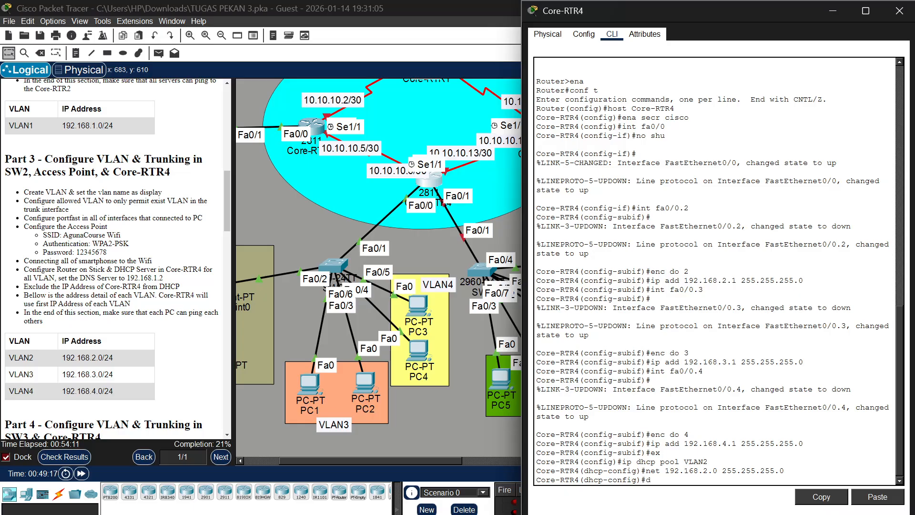
type("ef 192.168.2.1")
key("Return")
Set the VLAN2 DHCP pool's DNS server to 192.168.1.2
type("dns")
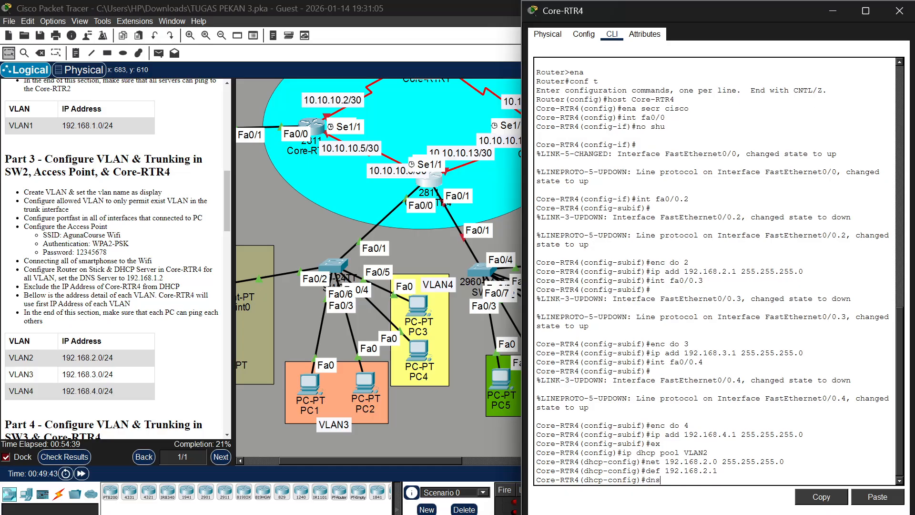
type("-serd")
key("BackSpace")
type("192.168.1.2")
key("Return")
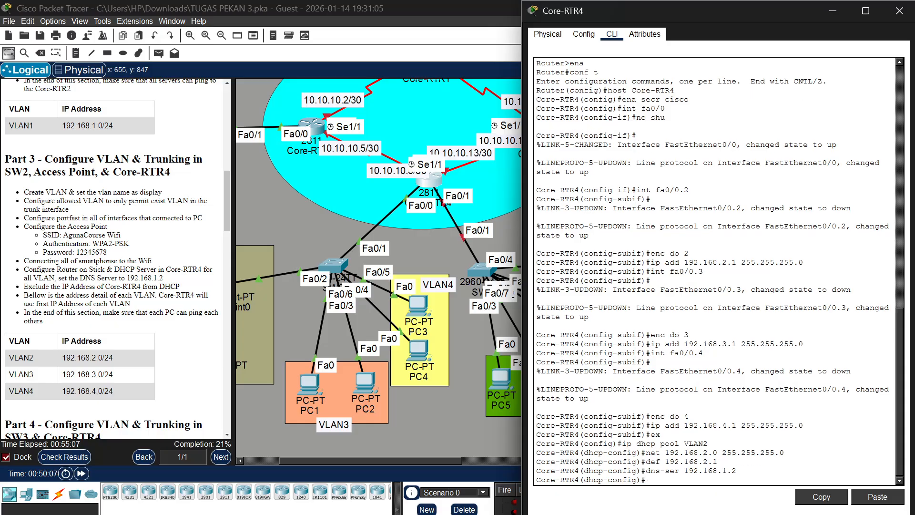
Create a DHCP pool named VLAN3 on Core-RTR4, adapting the earlier pool command
type("def 192.168.2.1")
key("Up")
key("Up")
key("Up")
key("Down")
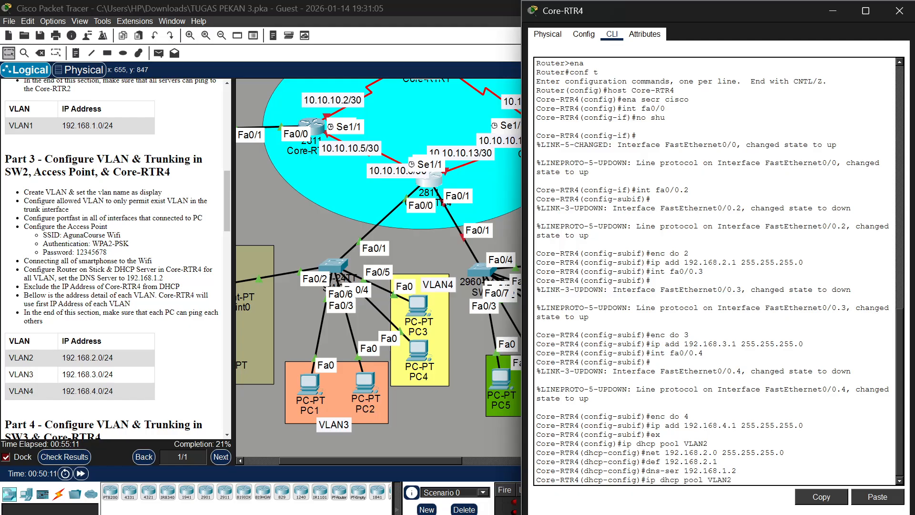
key("BackSpace")
type("3")
key("Return")
Set the VLAN3 DHCP pool's network to 192.168.3.0 with mask 255.255.255.0
key("Up")
key("Up")
key("Up")
key("Up")
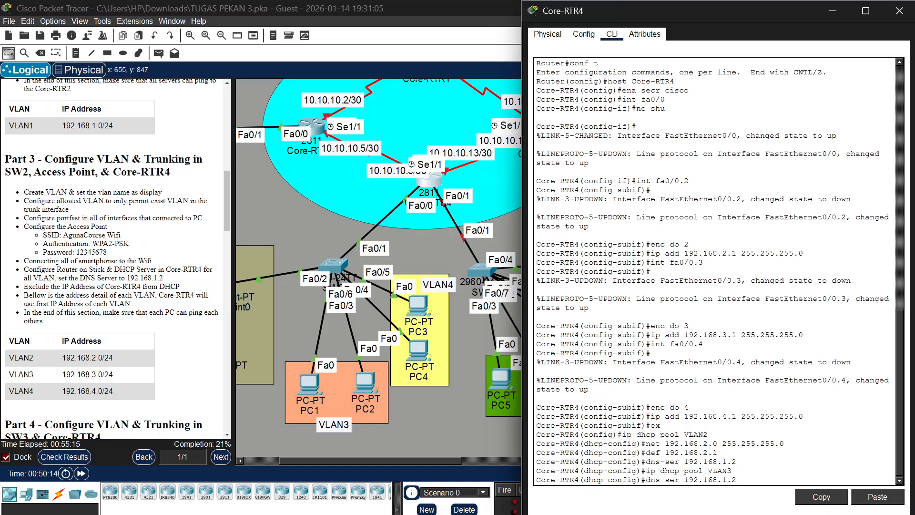
key("Left")
key("Left")
key("Left")
key("Left")
key("Right")
key("Delete")
type("3")
key("Return")
Set the VLAN3 DHCP pool's default router to 192.168.3.1
key("Up")
key("Up")
key("Up")
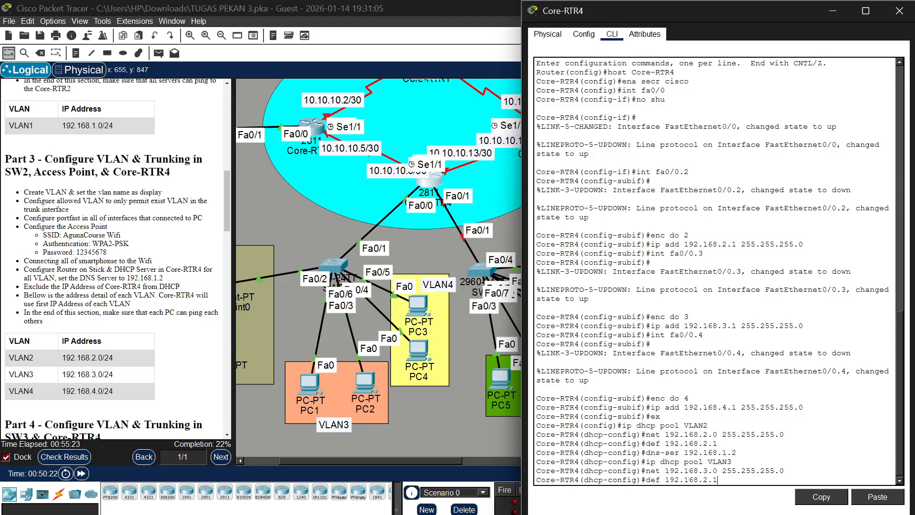
key("Left")
key("Left")
key("BackSpace")
type("3")
key("Return")
Set the VLAN3 DHCP pool's DNS server to 192.168.1.2
key("Up")
key("Up")
key("Up")
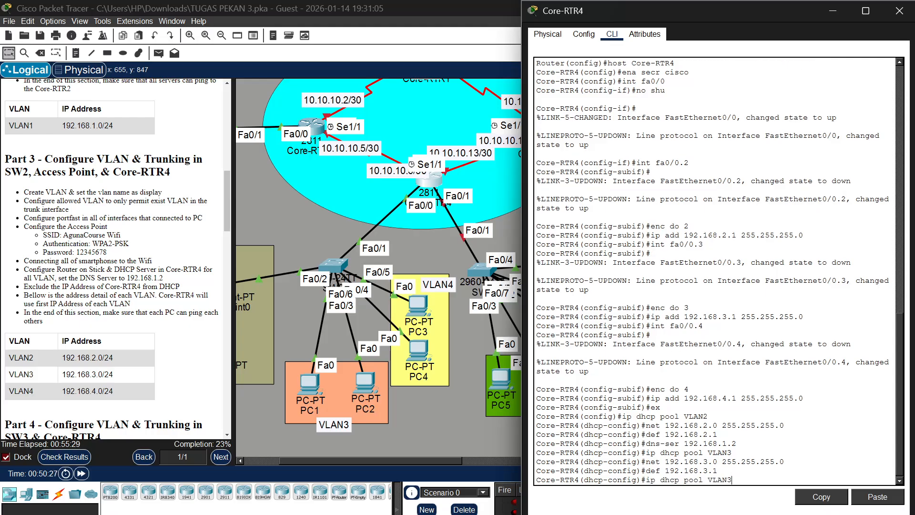
key("Up")
key("Return")
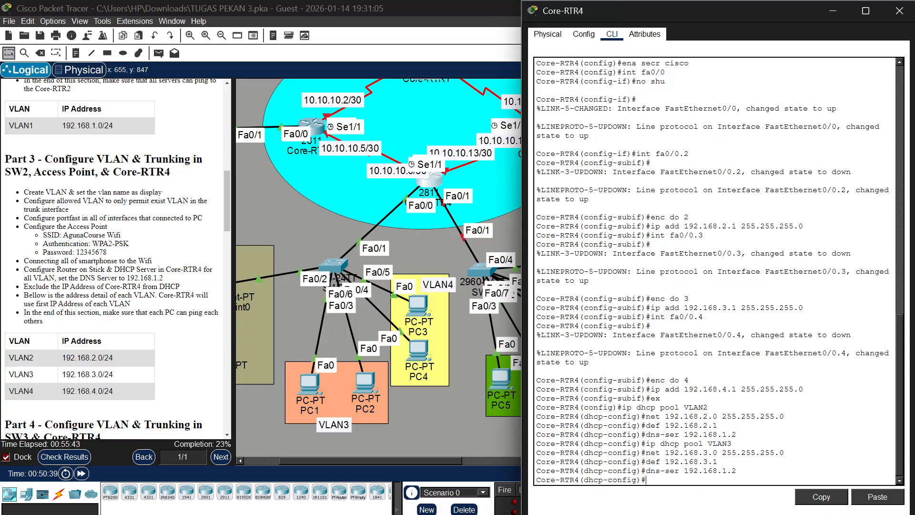
Create a DHCP pool named VLAN4 on Core-RTR4 with network 192.168.4.0 and mask 255.255.255.0
key("Up")
key("Up")
key("Up")
key("Up")
key("BackSpace")
type("4")
key("Return")
key("Up")
key("Up")
key("Up")
key("Up")
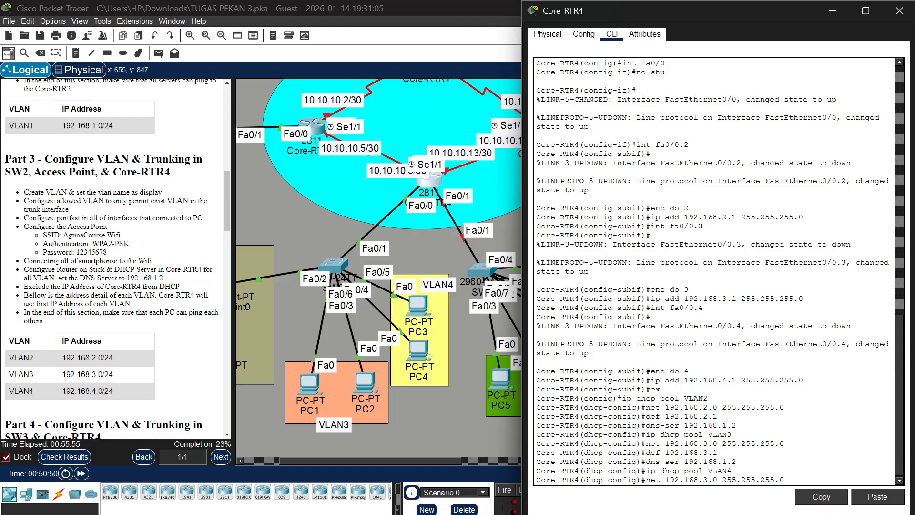
key("Return")
Set the VLAN4 DHCP pool's default router to 192.168.4.1
key("Up")
key("Up")
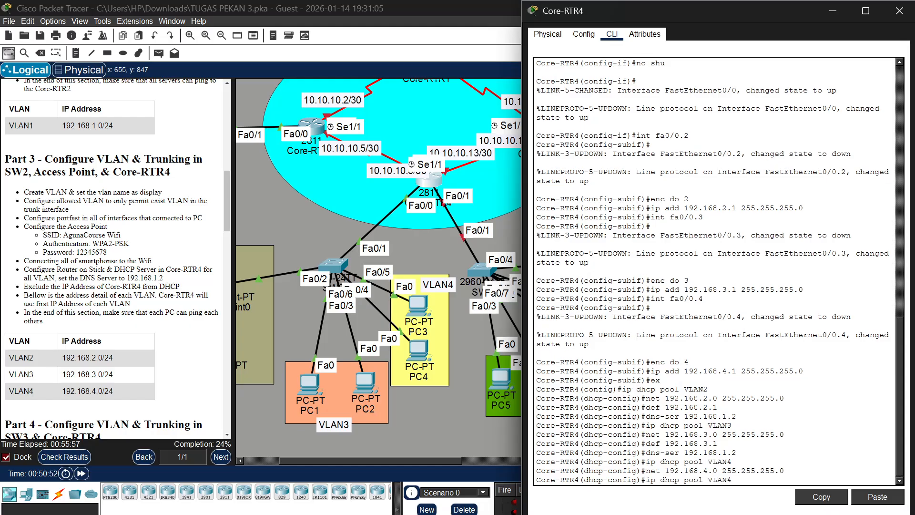
key("Up")
key("Up")
key("BackSpace")
type("4")
key("Return")
Set the VLAN4 DHCP pool's DNS server to 192.168.1.2
key("Up")
key("Up")
key("Up")
key("Up")
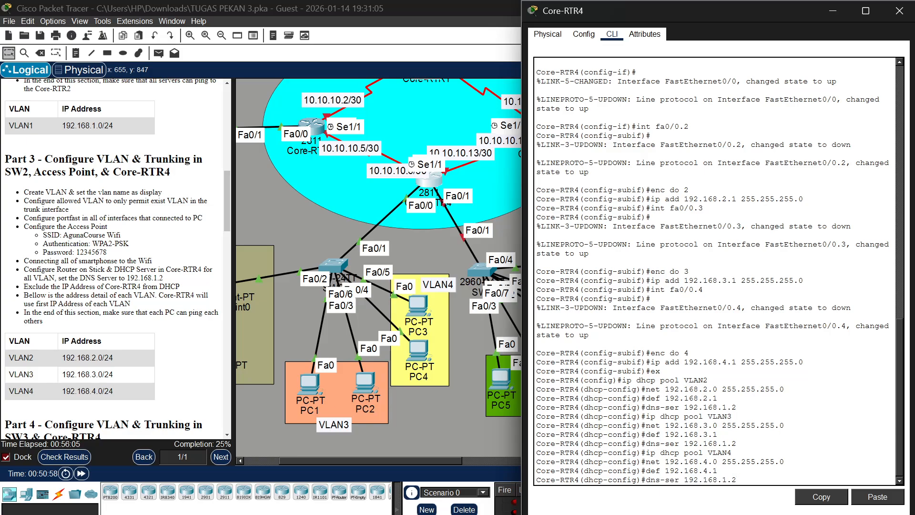
key("Return")
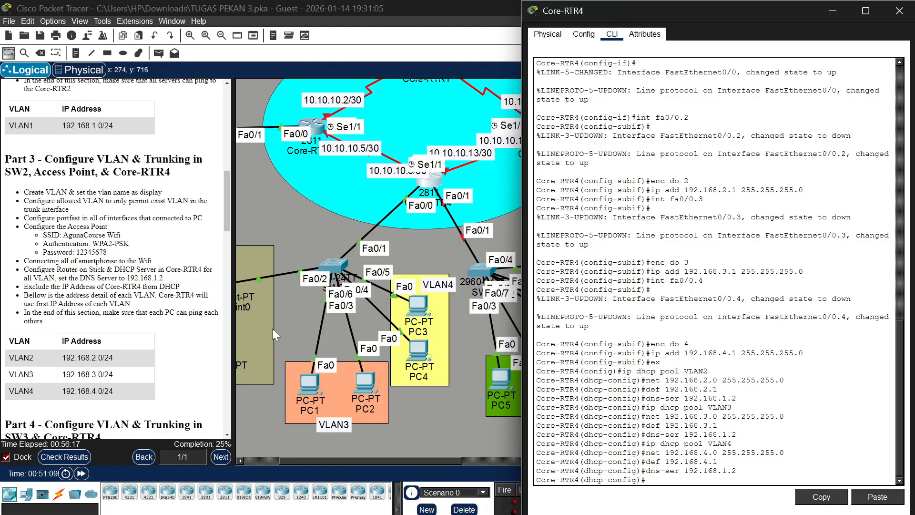
Check the activity's assessment items for Core-RTR4's DHCP excluded addresses and pools, then return to the task instructions
scroll(133, 373, "down", 1)
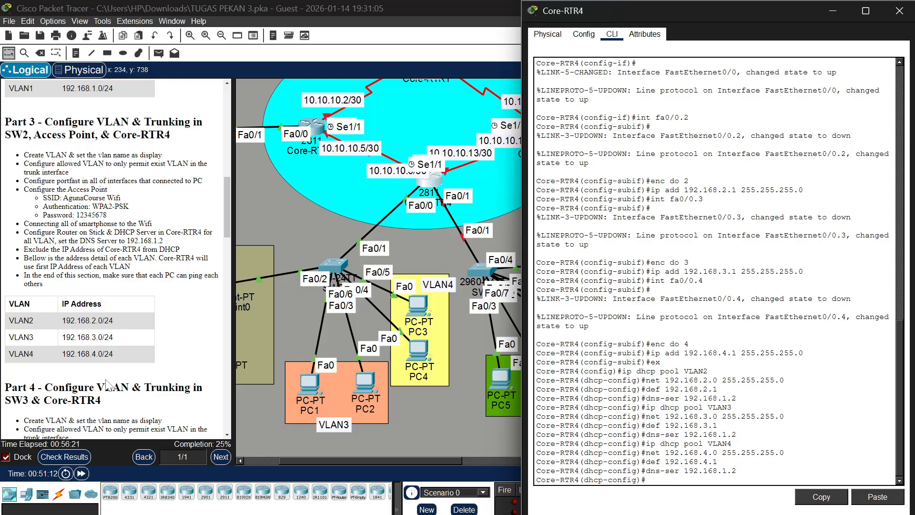
left_click(76, 455)
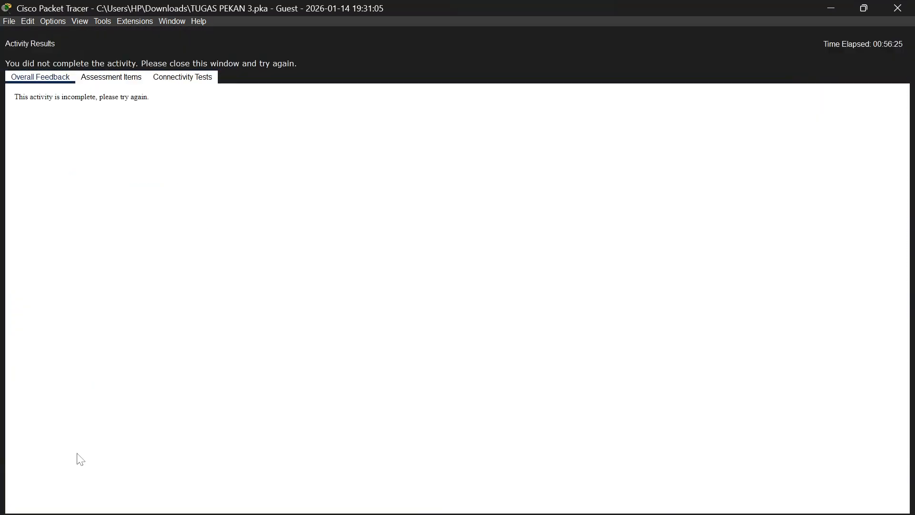
left_click(97, 79)
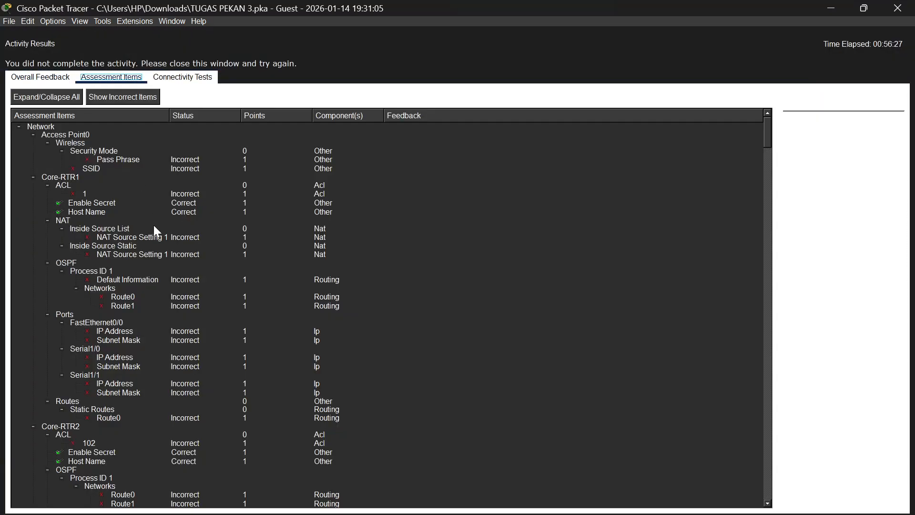
scroll(154, 225, "down", 4)
scroll(153, 224, "up", 1)
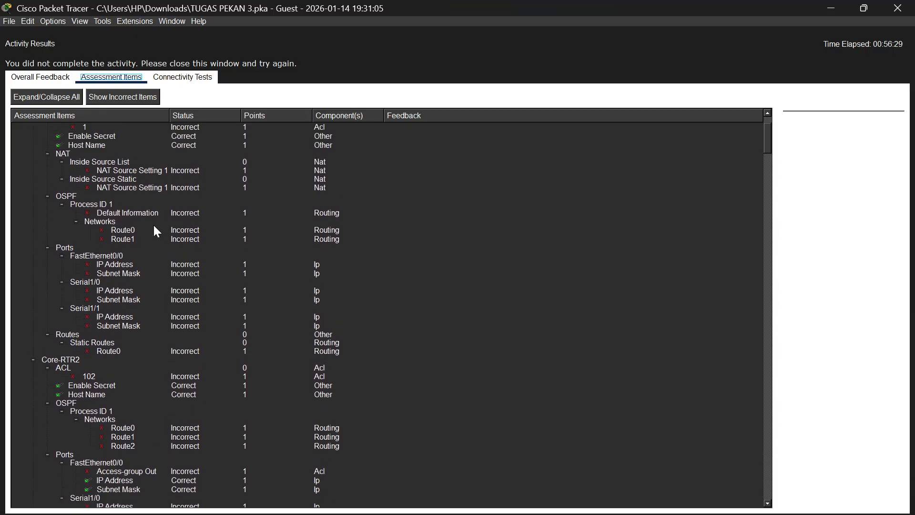
scroll(154, 227, "down", 6)
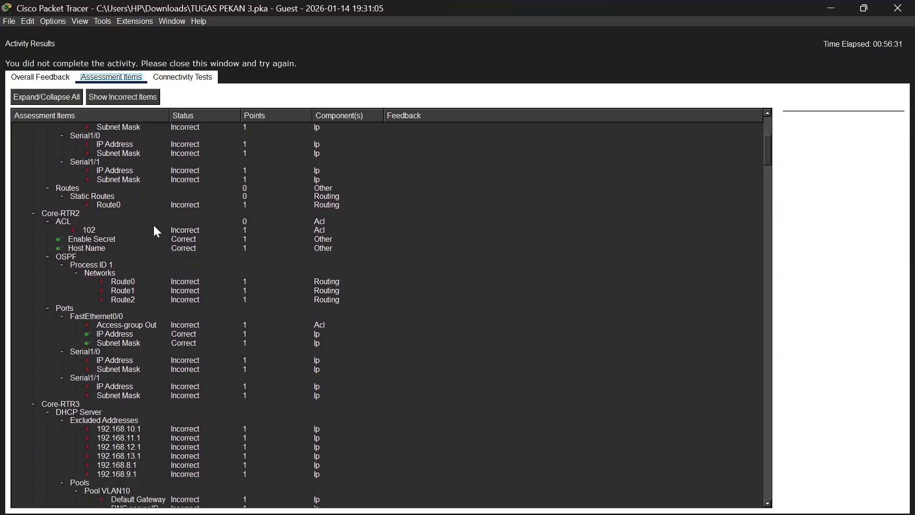
scroll(153, 224, "down", 5)
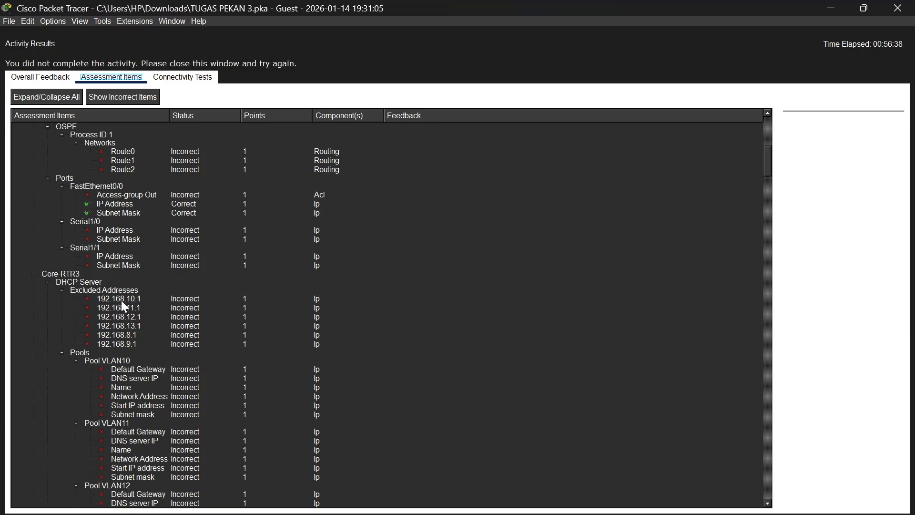
scroll(137, 311, "down", 15)
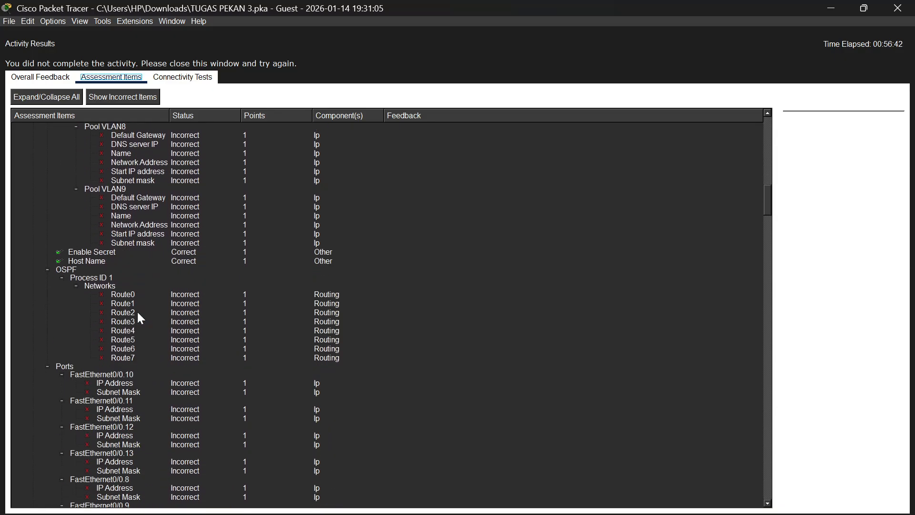
scroll(136, 311, "down", 8)
scroll(137, 311, "down", 2)
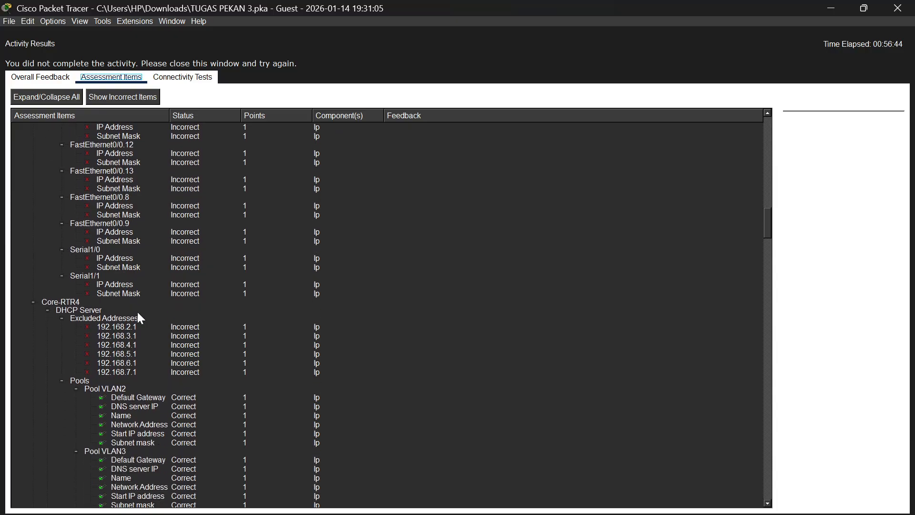
scroll(138, 312, "down", 1)
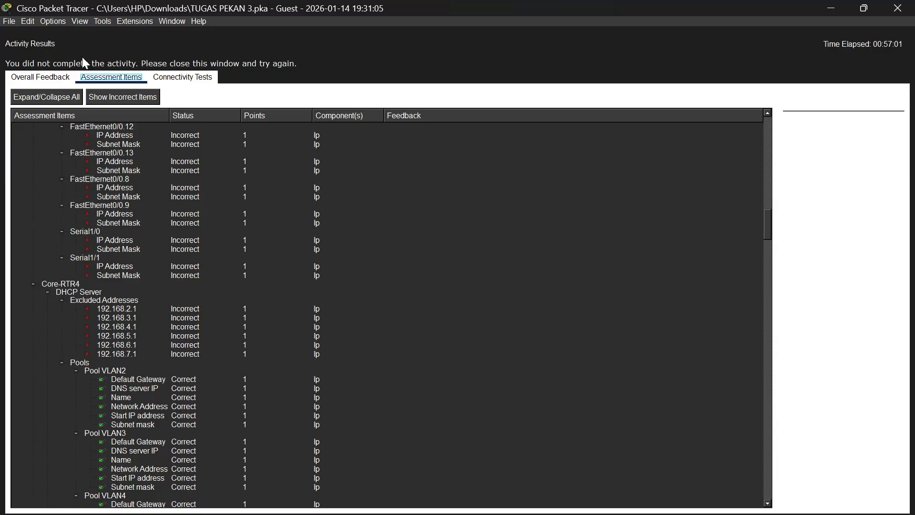
left_click(897, 8)
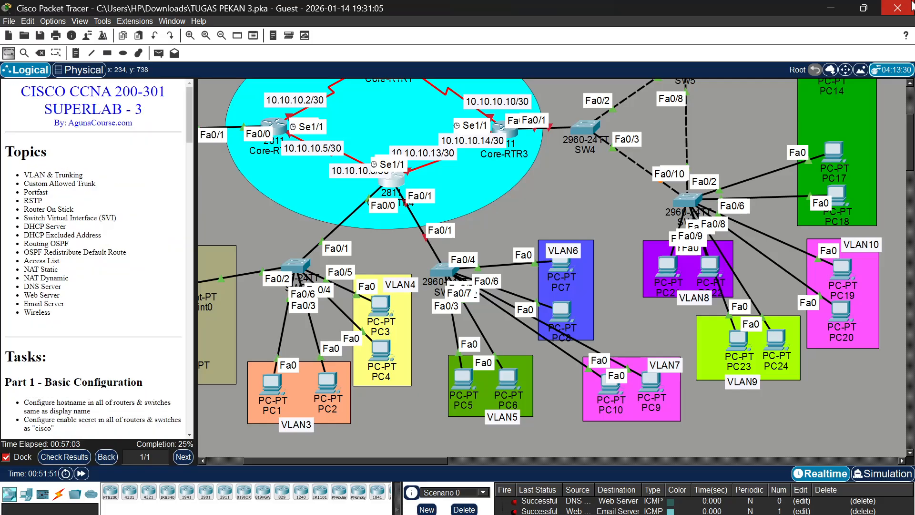
scroll(77, 231, "down", 10)
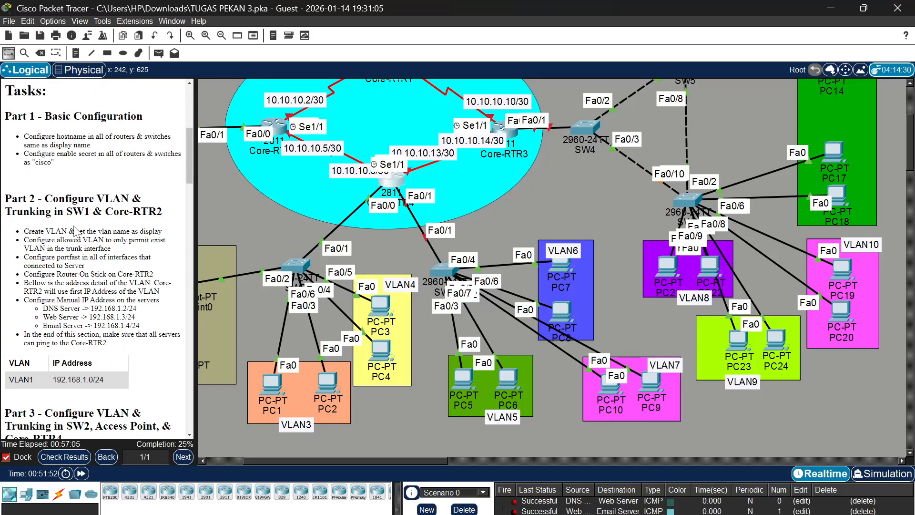
Exclude the VLAN2 gateway address 192.168.2.1 from DHCP assignment on Core-RTR4
scroll(76, 232, "down", 3)
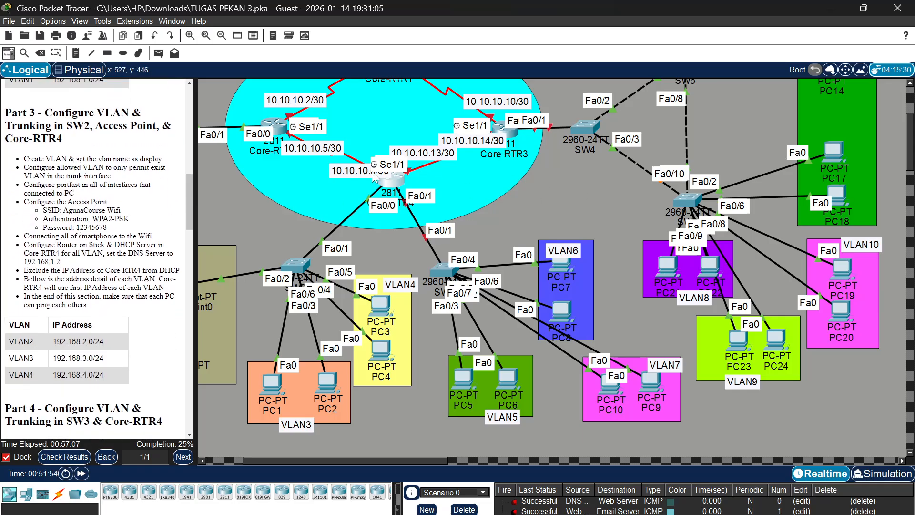
left_click(388, 181)
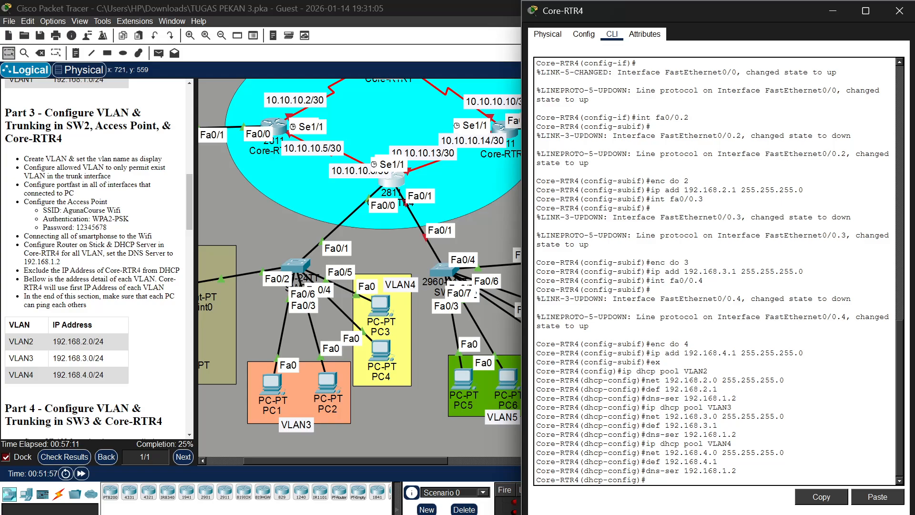
type("ip dhcp excluded-address")
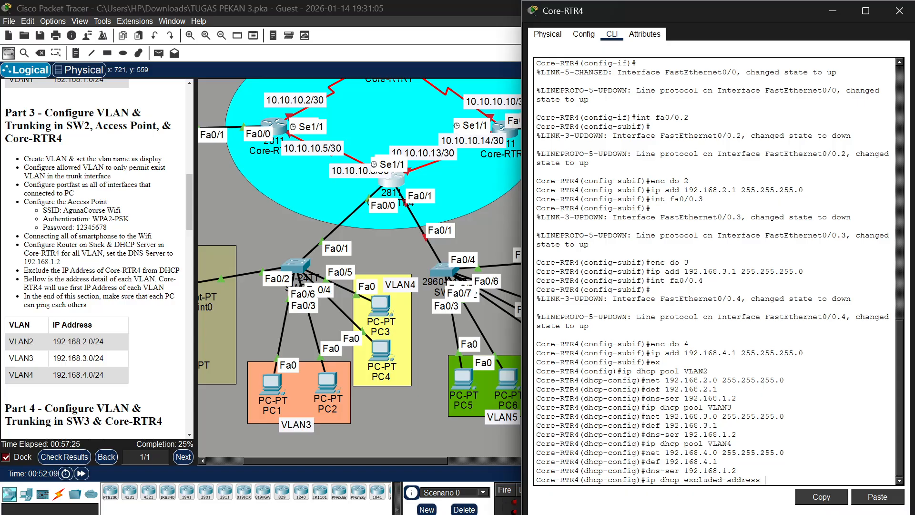
type(" 192.168.2.1")
key("Return")
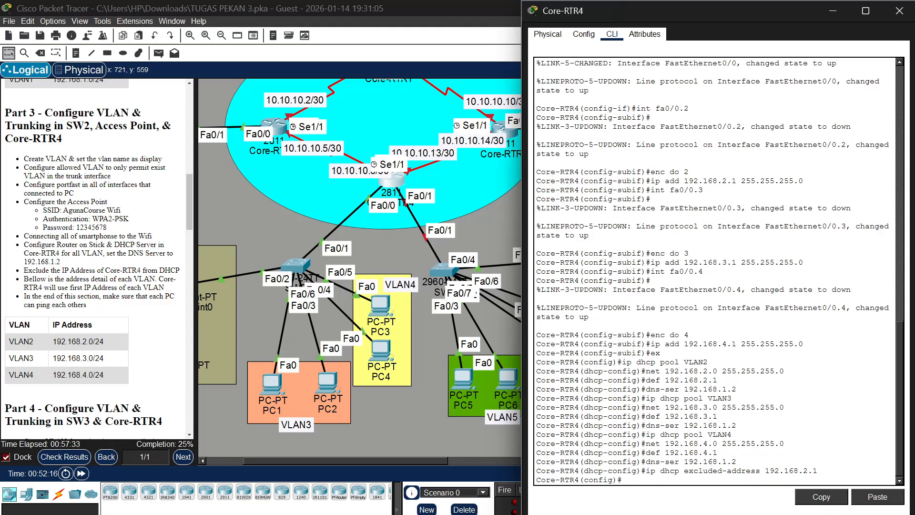
Exclude the VLAN3 gateway address 192.168.3.1 from DHCP assignment on Core-RTR4
key("Up")
key("Left")
key("Left")
key("Left")
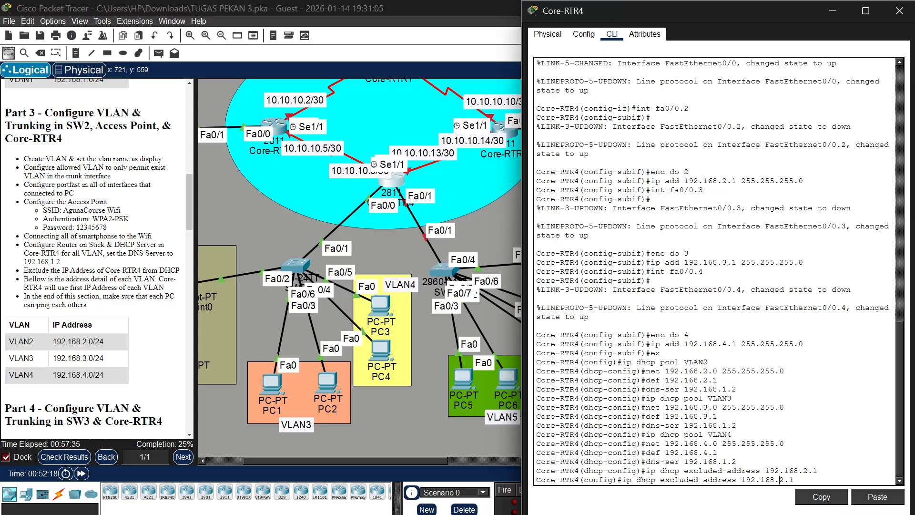
key("Delete")
type("3")
key("Return")
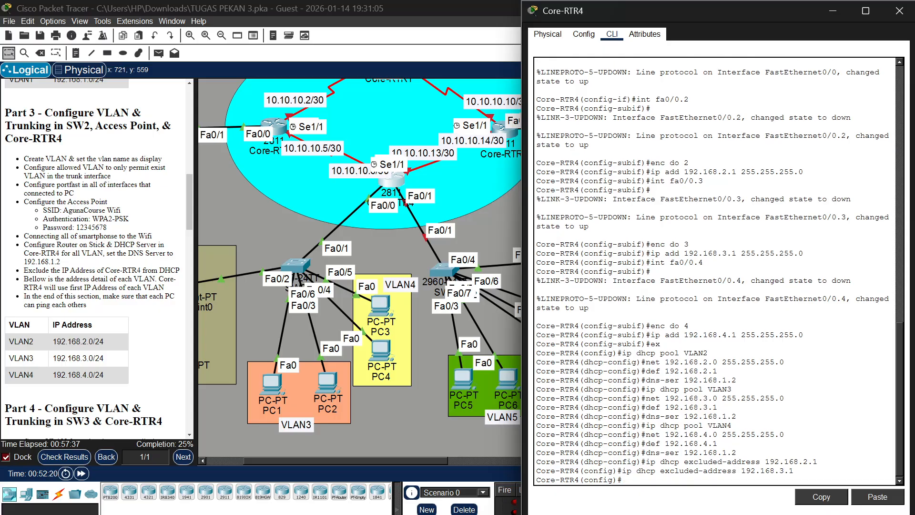
Exclude the VLAN4 gateway address 192.168.4.1 from DHCP assignment on Core-RTR4
key("Up")
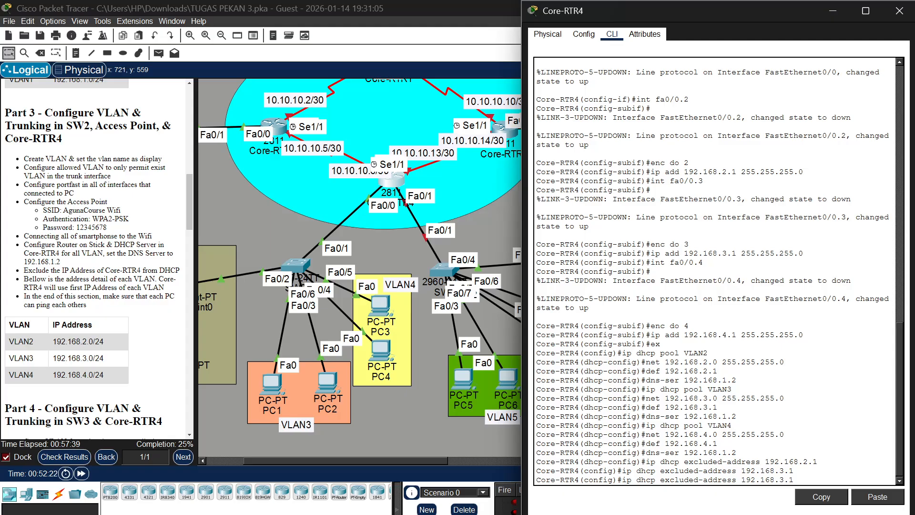
key("Left")
key("Left")
key("Left")
key("Delete")
type("4")
key("Return")
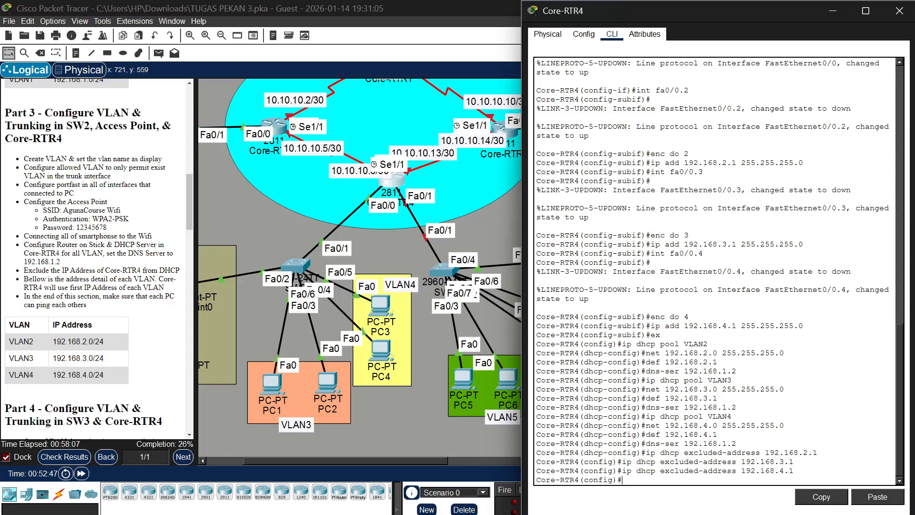
Look through Access Point0's physical modules, configuration and attributes, and close its window
scroll(373, 214, "left", 5)
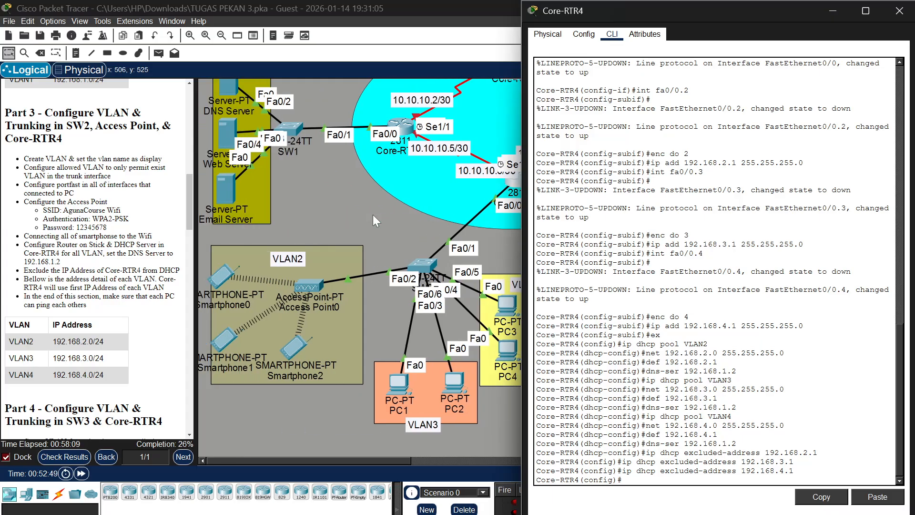
left_click(312, 281)
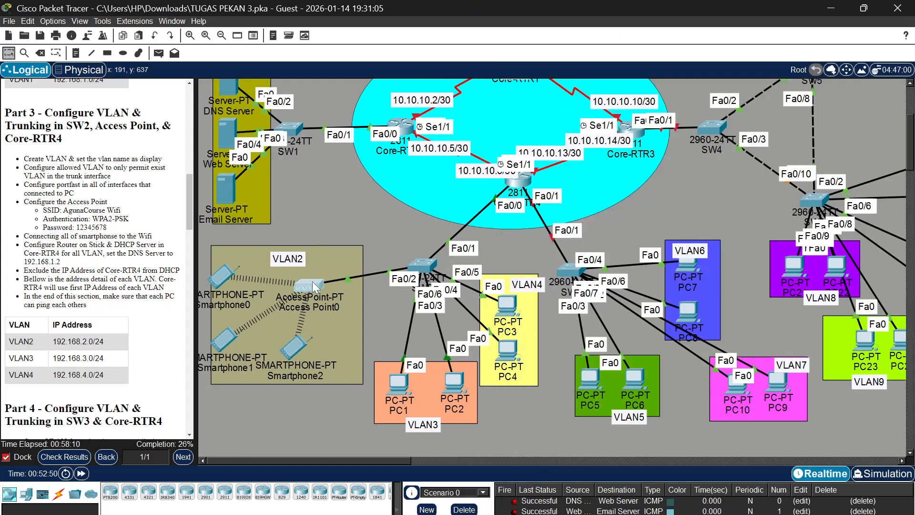
left_click(312, 281)
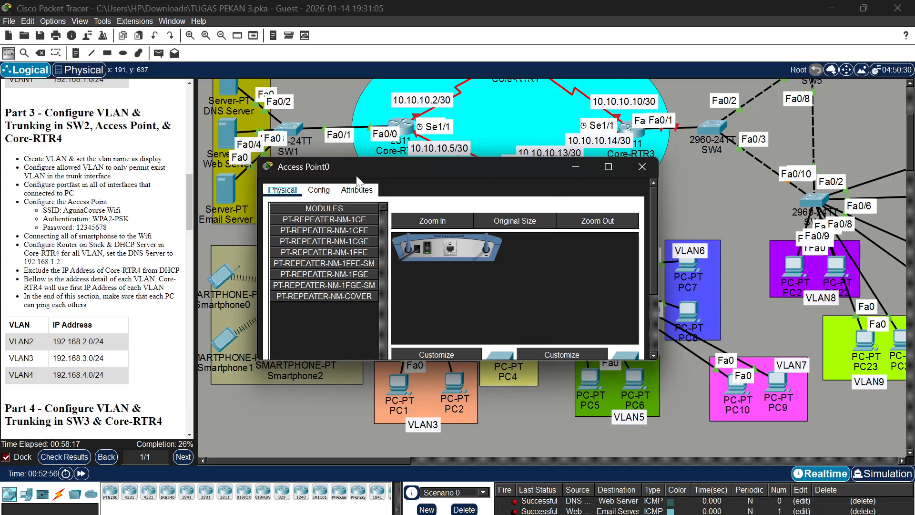
left_click(319, 190)
left_click(355, 190)
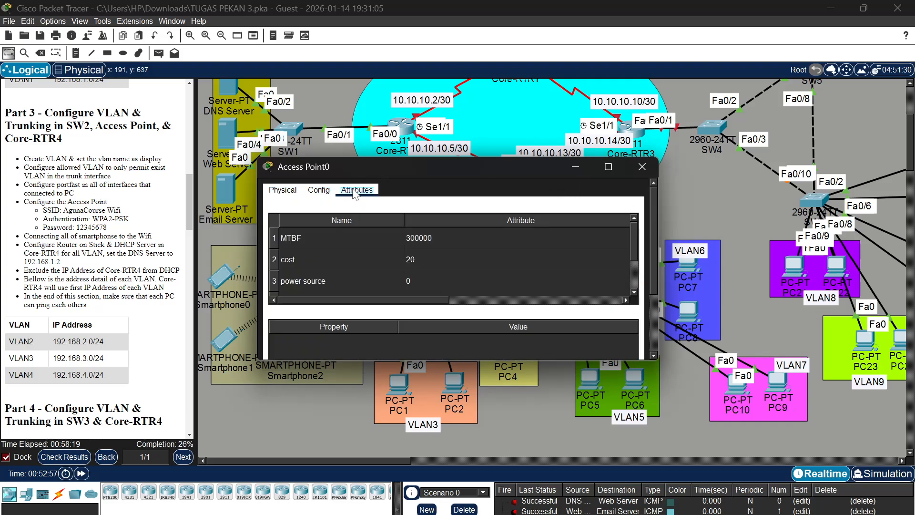
left_click(319, 190)
left_click(293, 191)
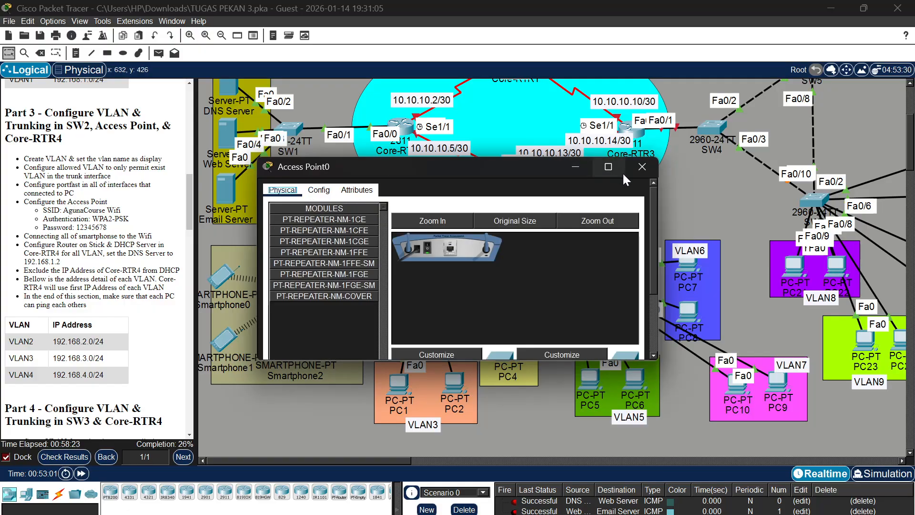
left_click(636, 169)
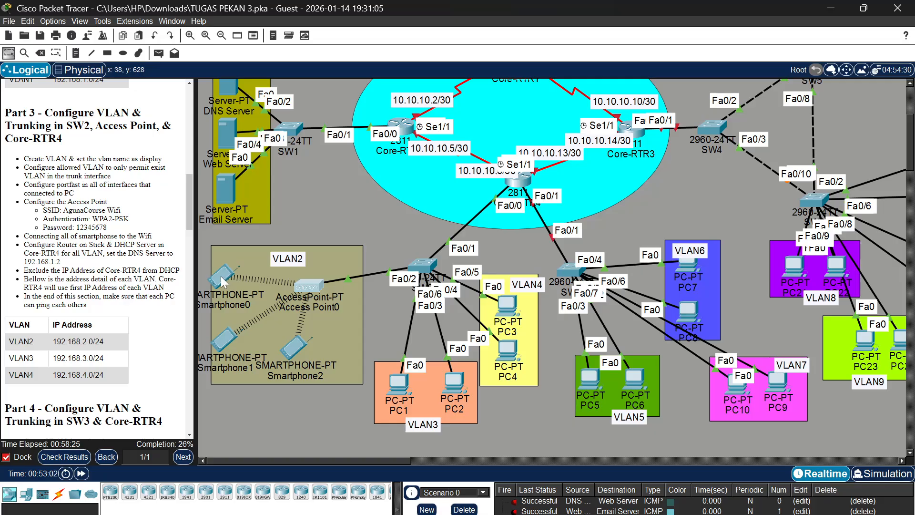
Request a new DHCP address on Smartphone0's Wireless0 interface by switching its IPv4 configuration to Static and back to DHCP
left_click(221, 275)
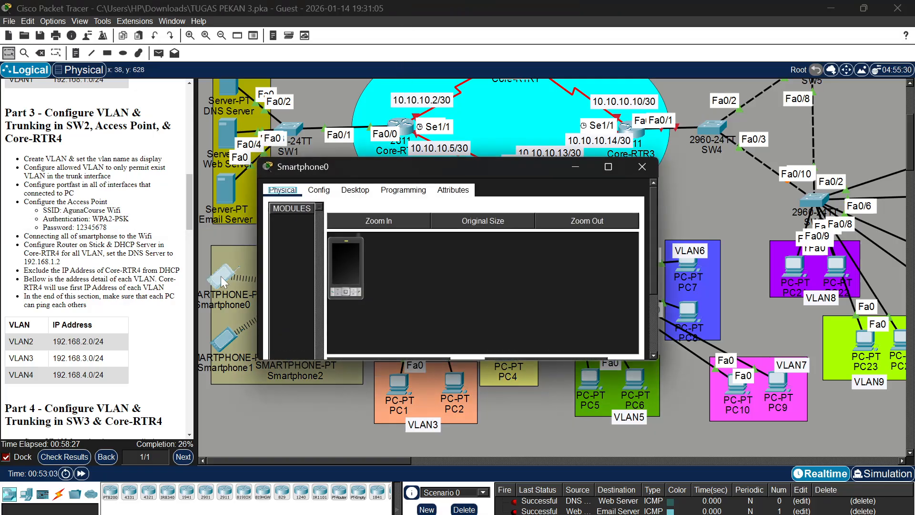
left_click(354, 190)
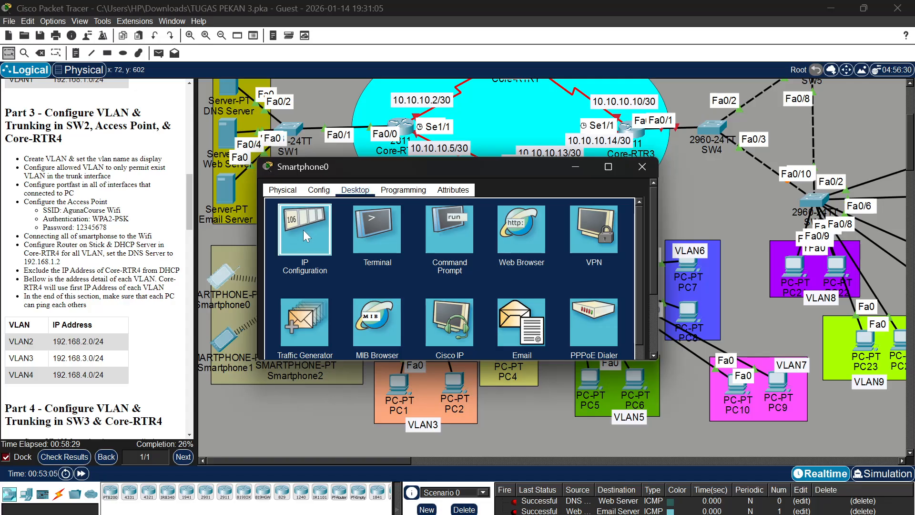
left_click(303, 229)
scroll(375, 235, "up", 5)
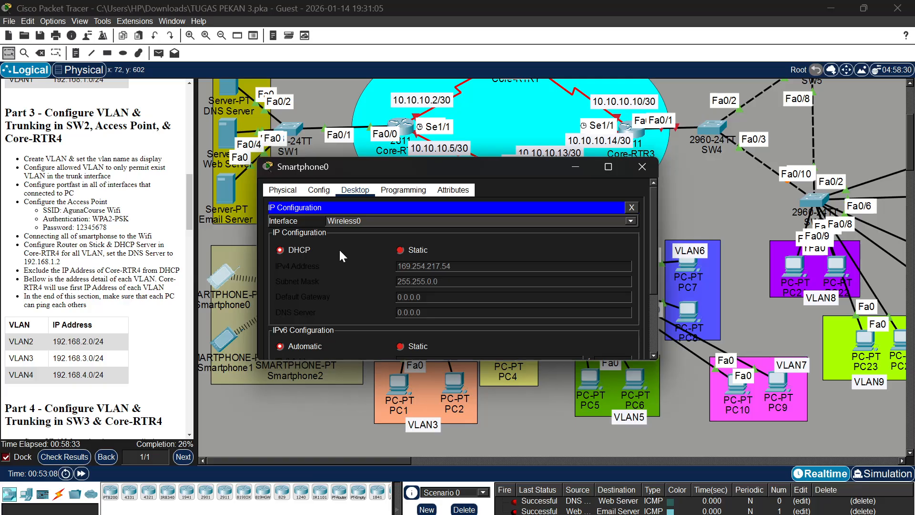
left_click(401, 253)
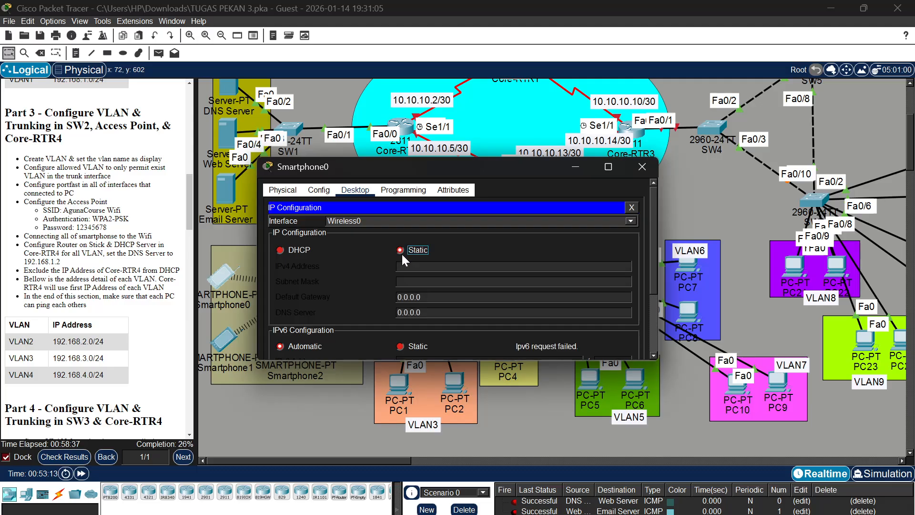
left_click(280, 251)
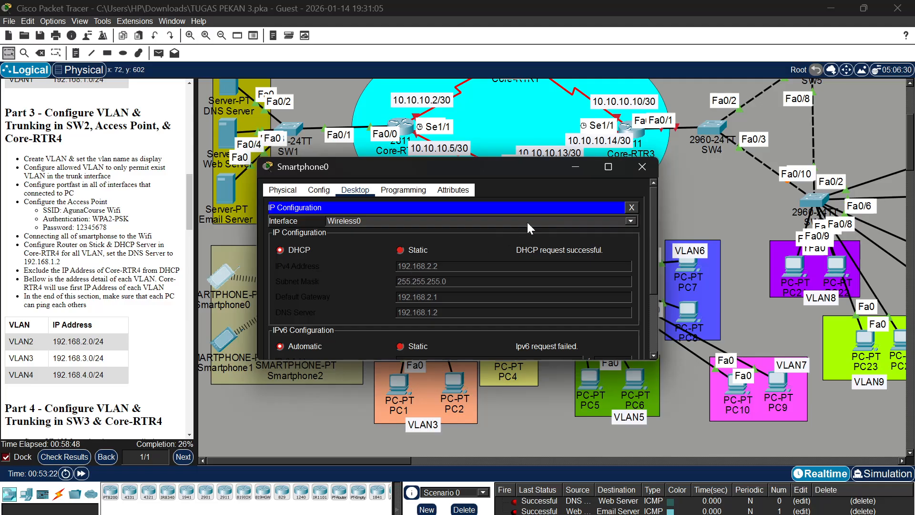
left_click(642, 166)
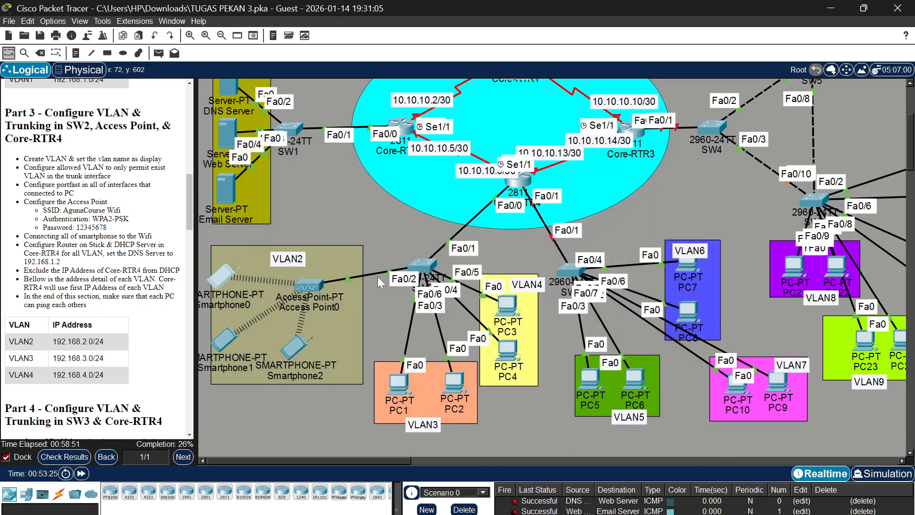
Request a new DHCP address on Smartphone1's Wireless0 interface by switching its IPv4 configuration to Static and back to DHCP
left_click(224, 343)
left_click(356, 190)
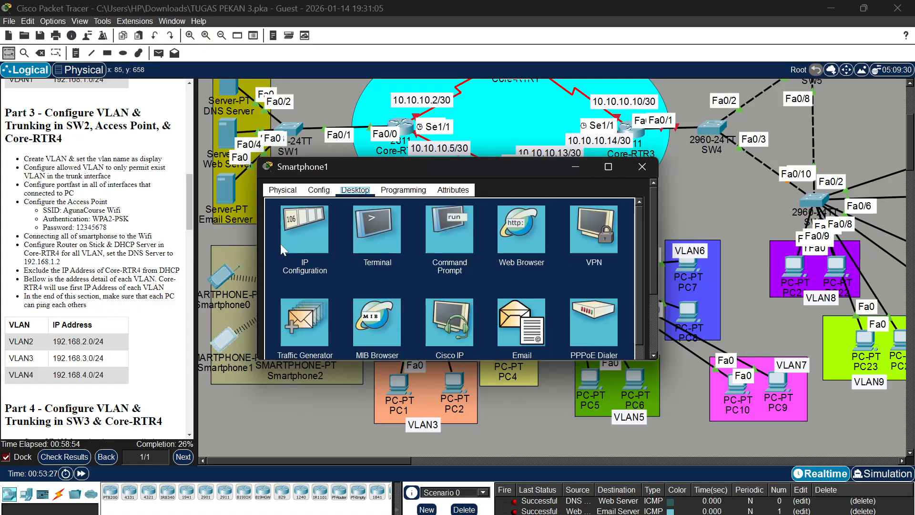
left_click(297, 235)
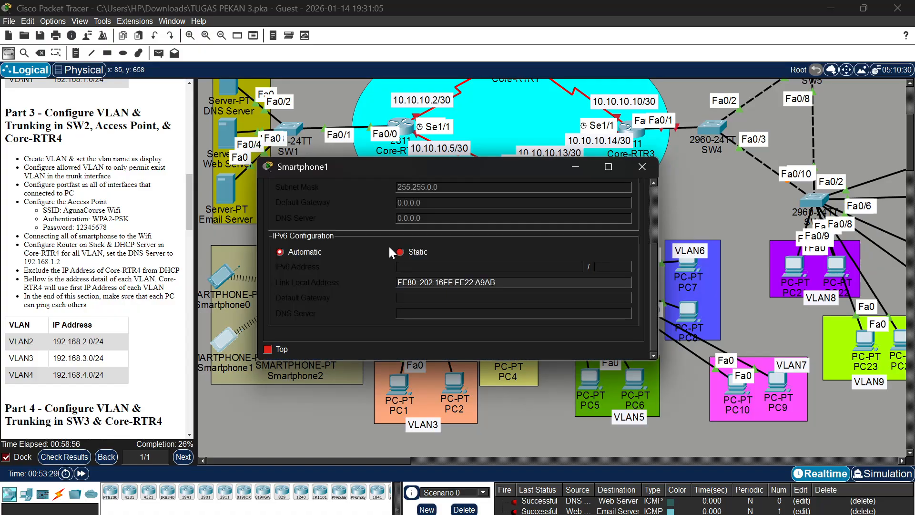
scroll(401, 249, "up", 3)
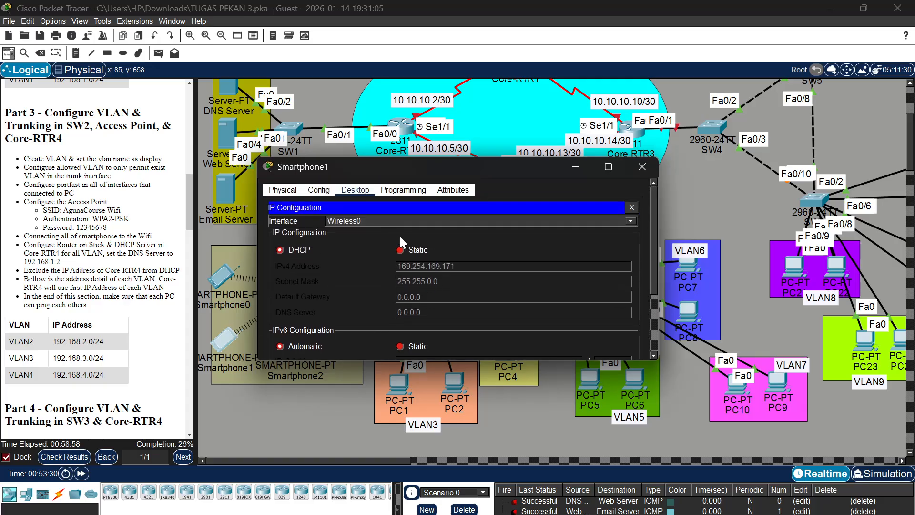
left_click(401, 250)
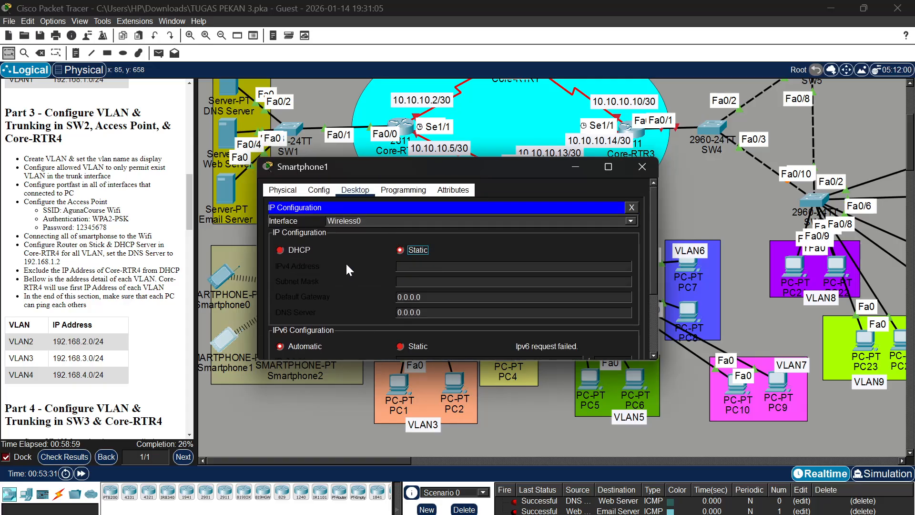
left_click(278, 249)
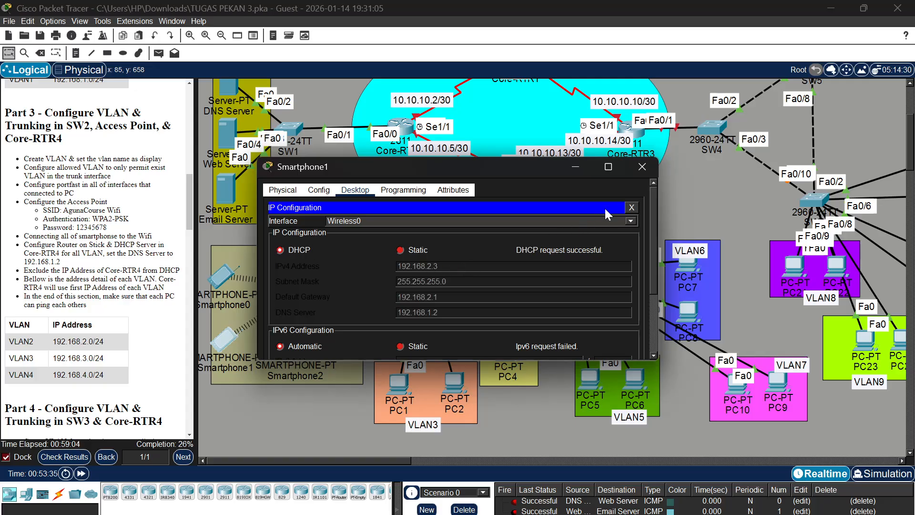
left_click(639, 167)
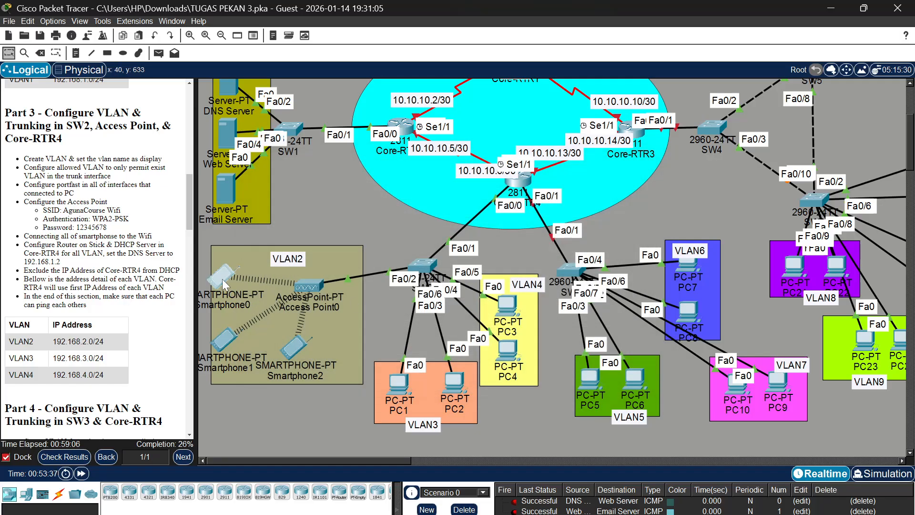
left_click(222, 279)
left_click(641, 174)
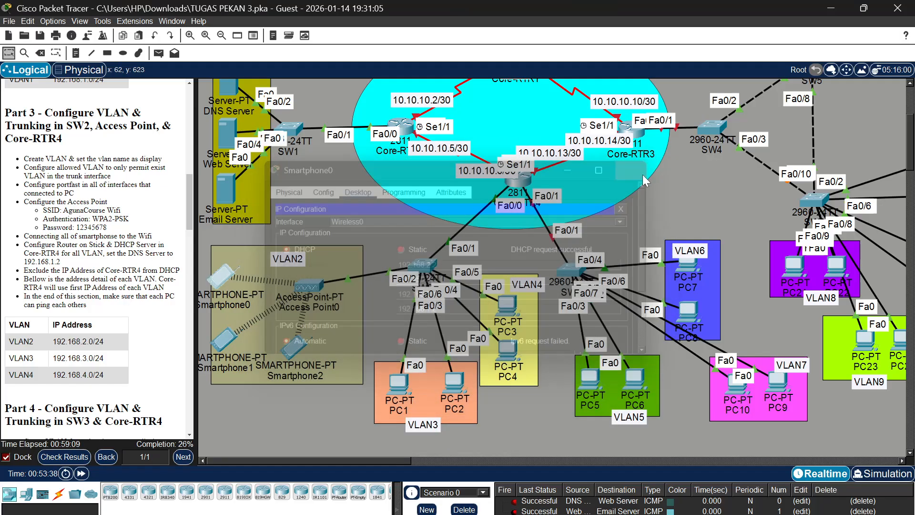
Request a new DHCP address on Smartphone2's Wireless0 interface by switching its IPv4 configuration to Static and back to DHCP
left_click(294, 348)
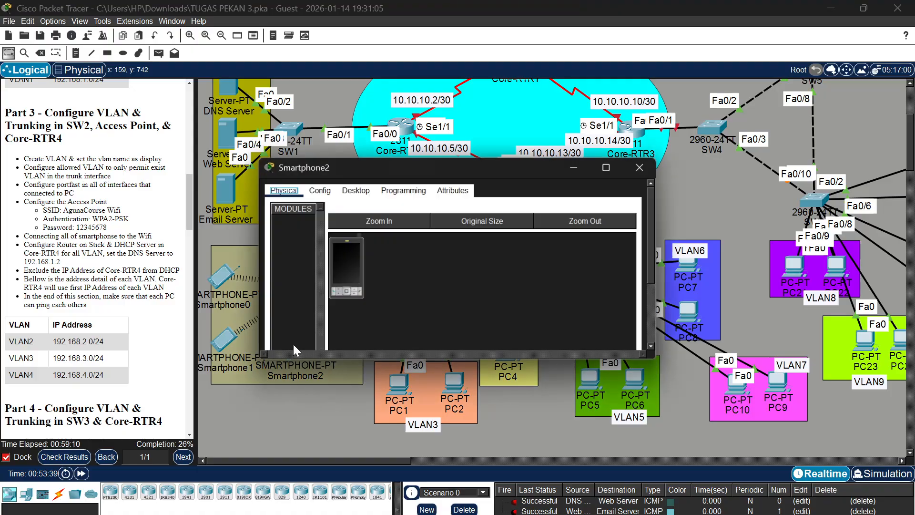
left_click(360, 191)
left_click(304, 218)
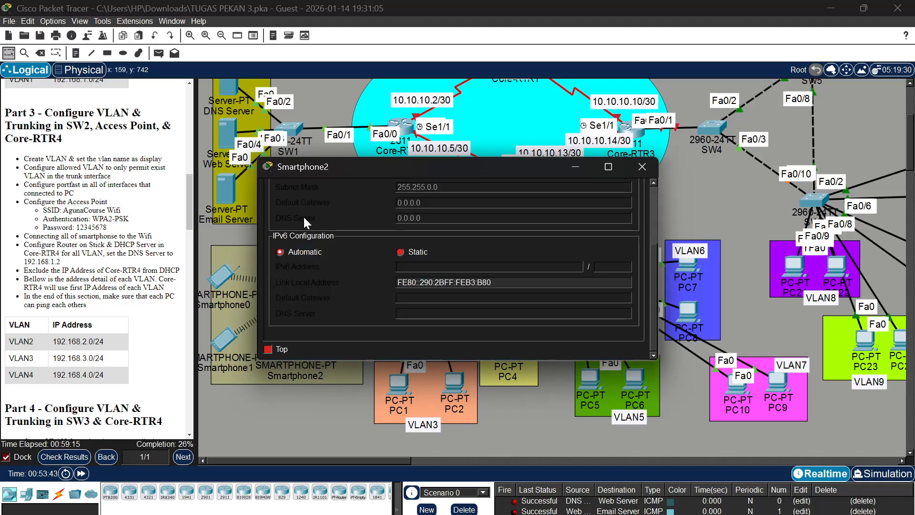
scroll(312, 207, "up", 3)
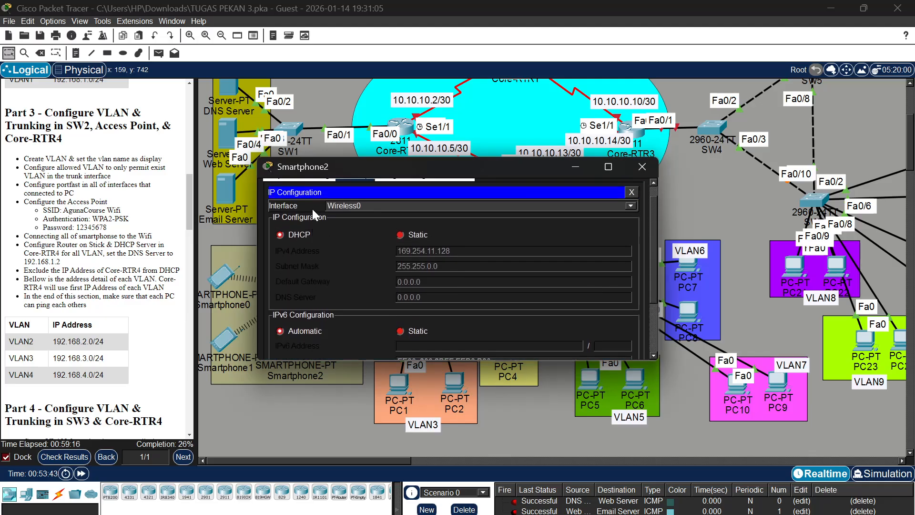
left_click(398, 234)
left_click(280, 236)
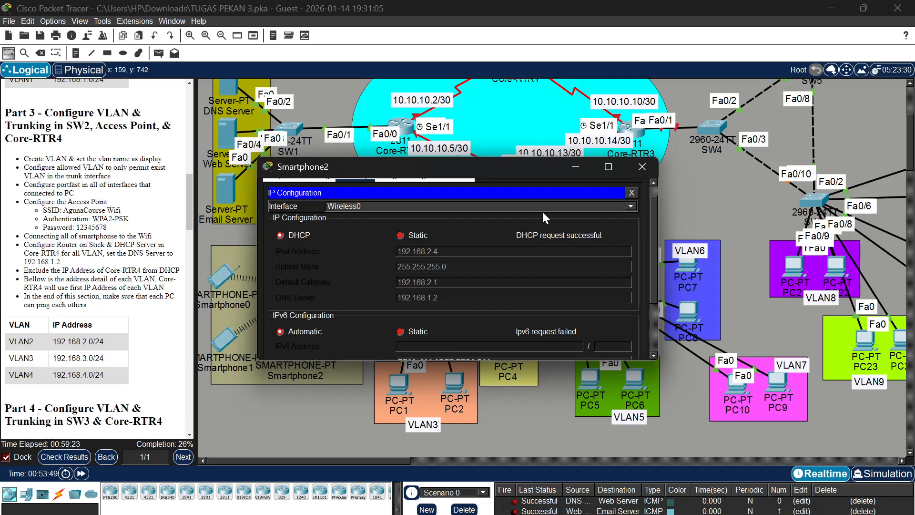
left_click(574, 167)
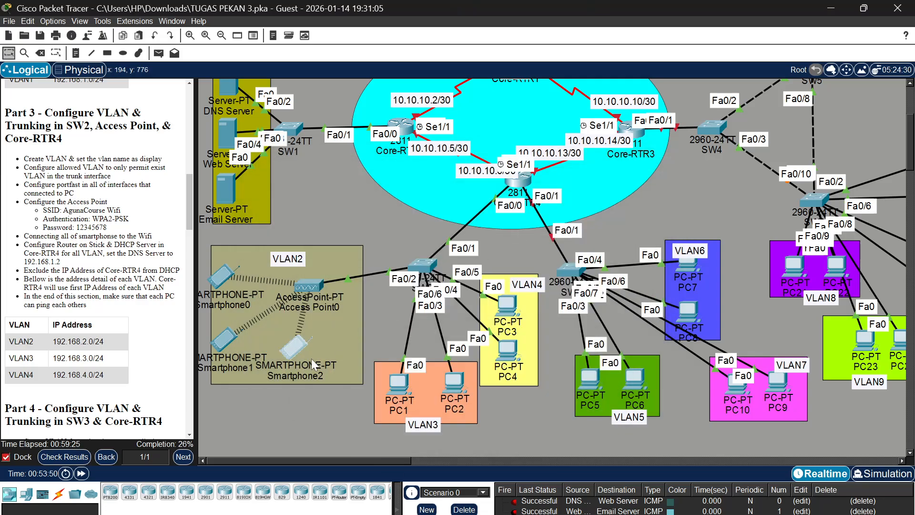
left_click(296, 346)
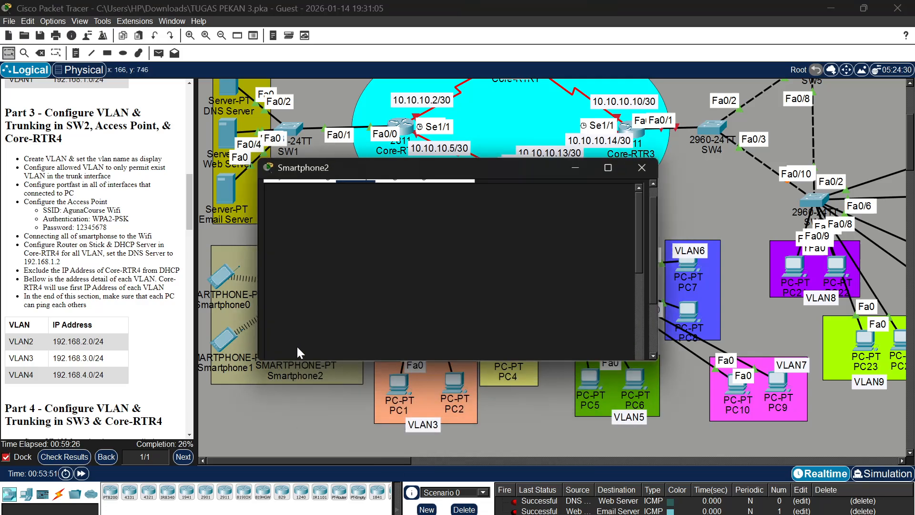
left_click(648, 169)
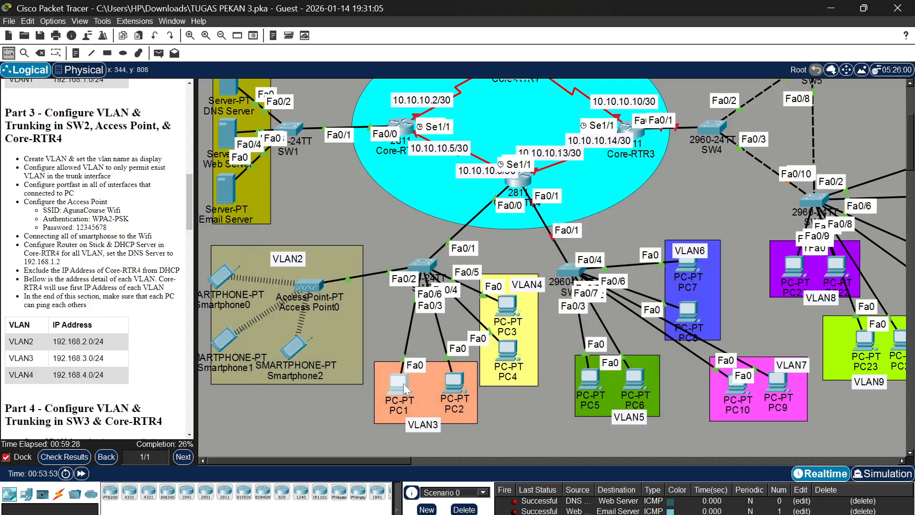
Set PC1's IPv4 configuration to DHCP on FastEthernet0 and close its window
left_click(403, 384)
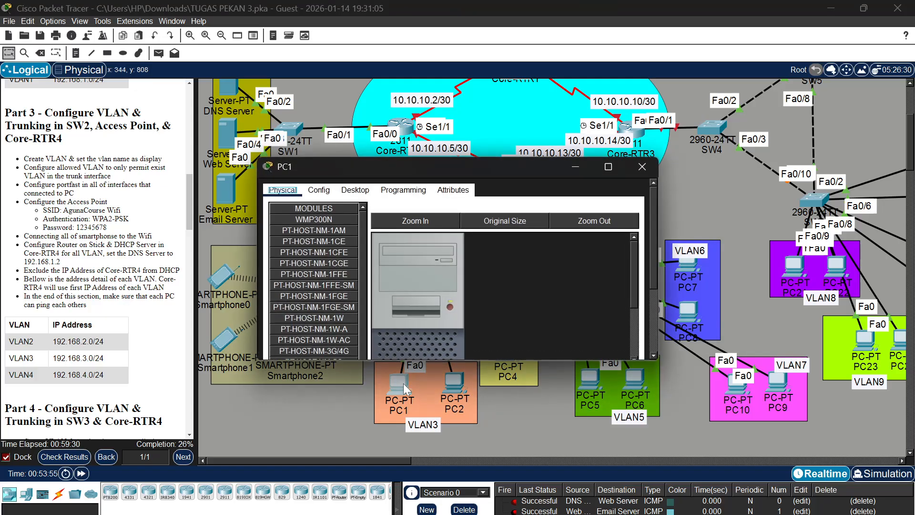
left_click(355, 190)
left_click(313, 217)
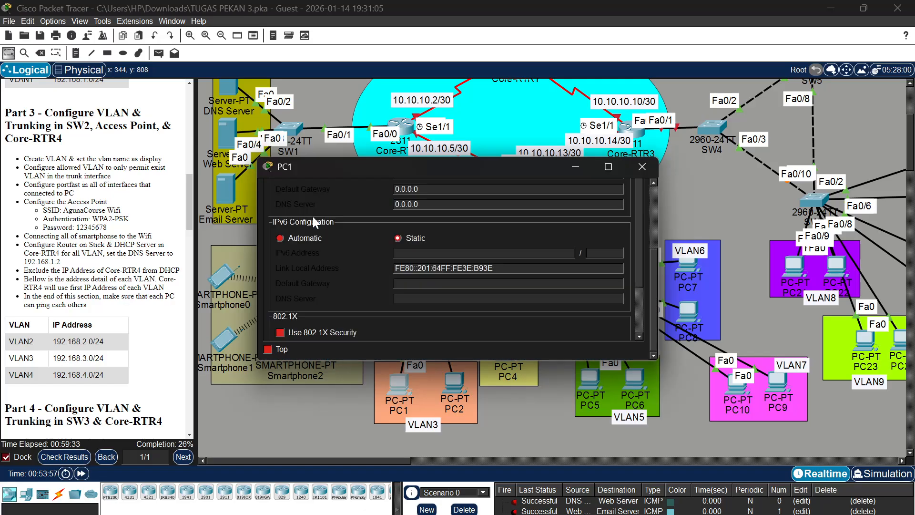
scroll(376, 214, "up", 3)
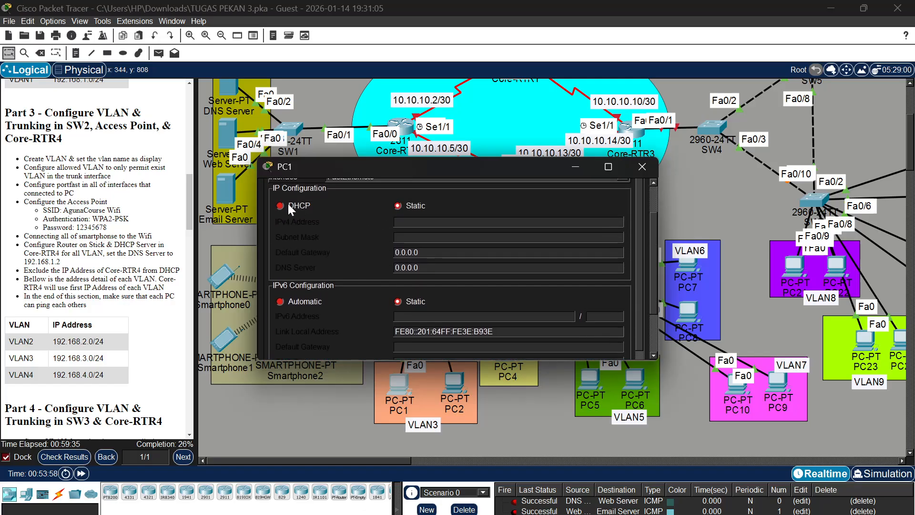
left_click(288, 204)
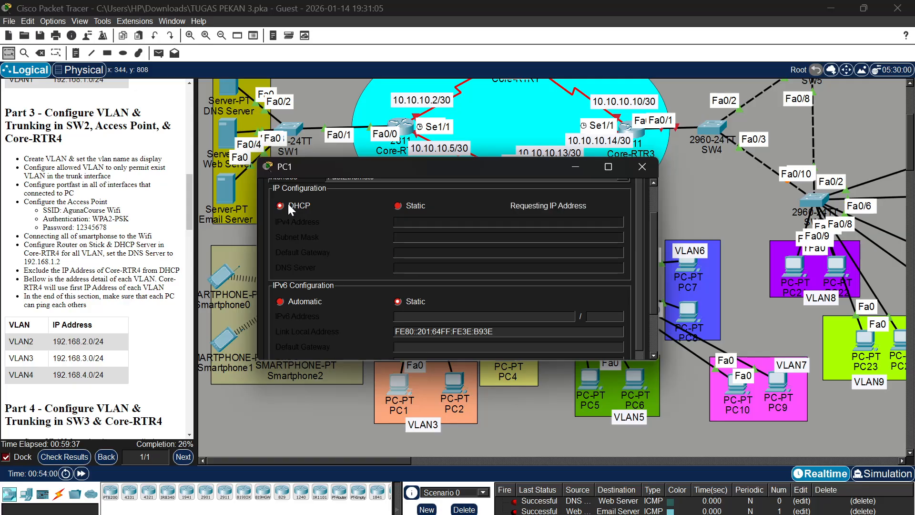
left_click(639, 161)
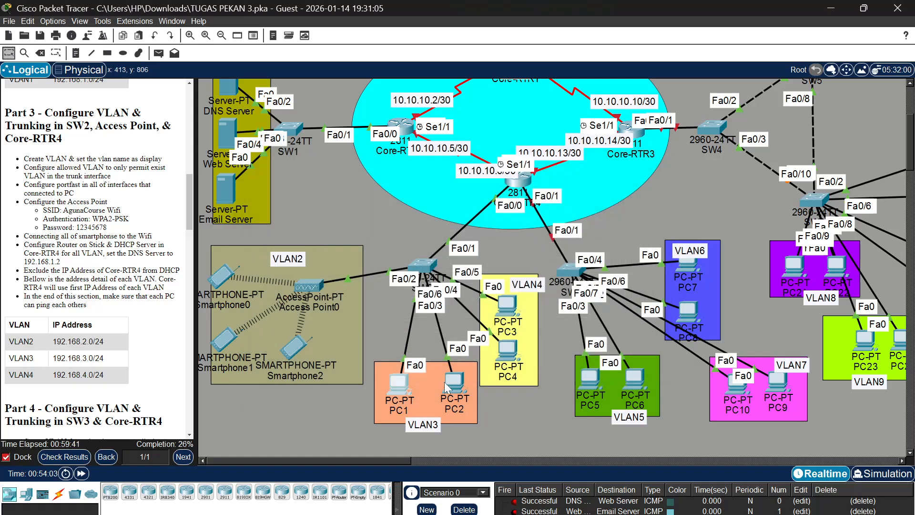
Set PC2's IPv4 configuration to DHCP on FastEthernet0 and close its window
left_click(444, 382)
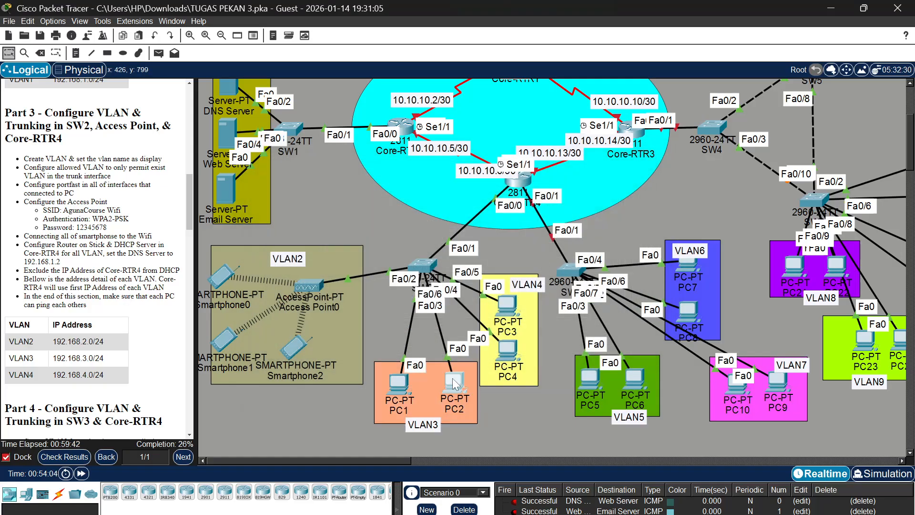
left_click(453, 378)
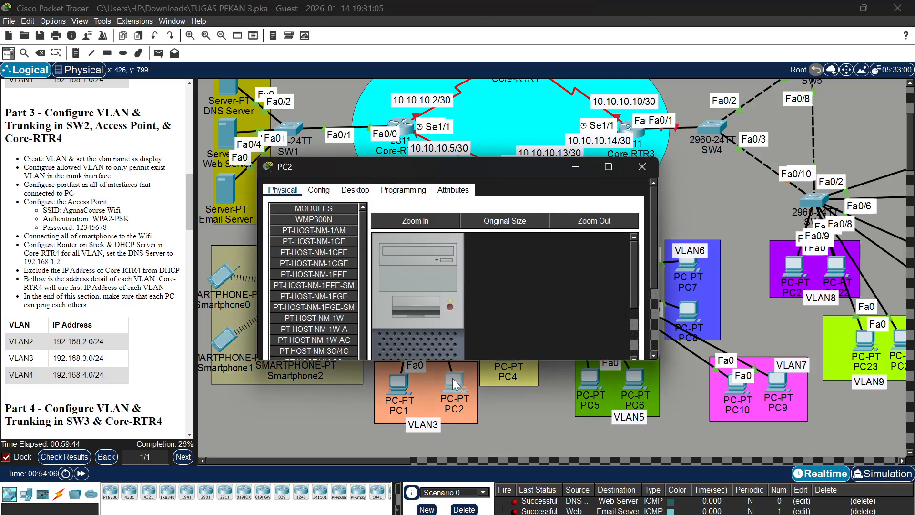
left_click(366, 193)
left_click(314, 216)
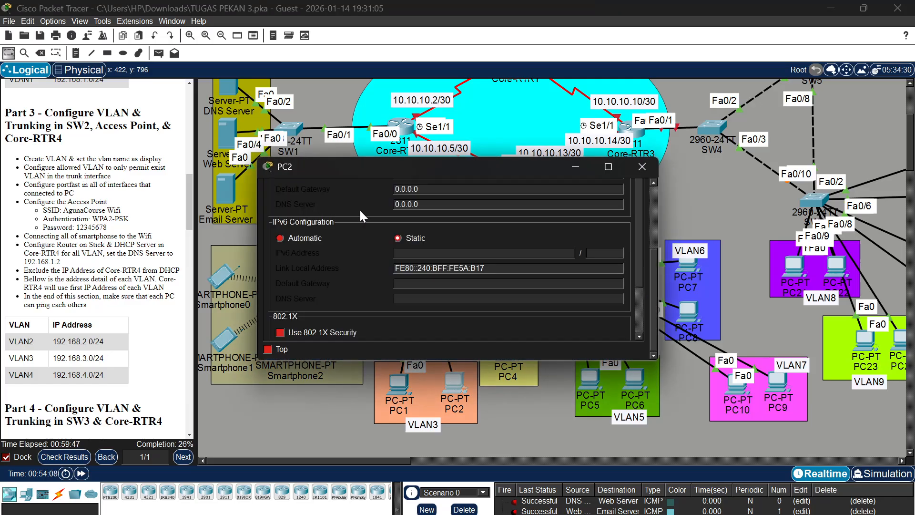
left_click(287, 241)
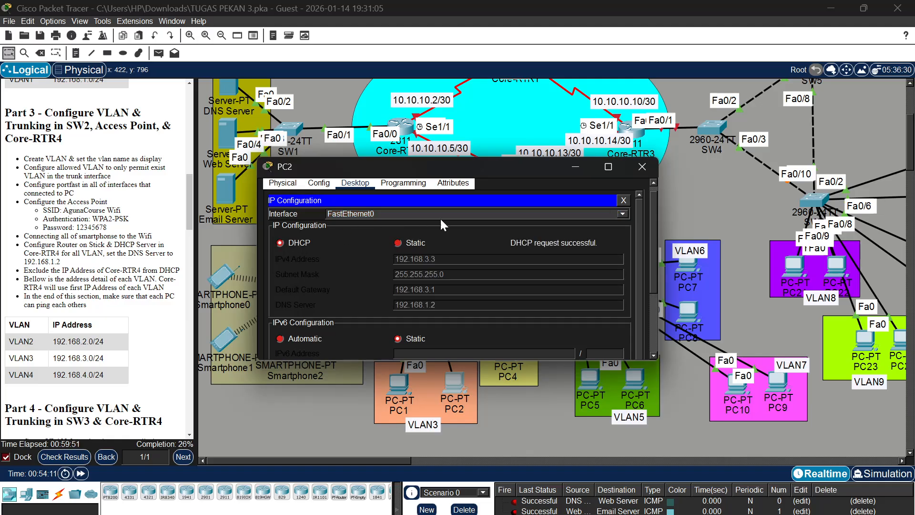
left_click(627, 167)
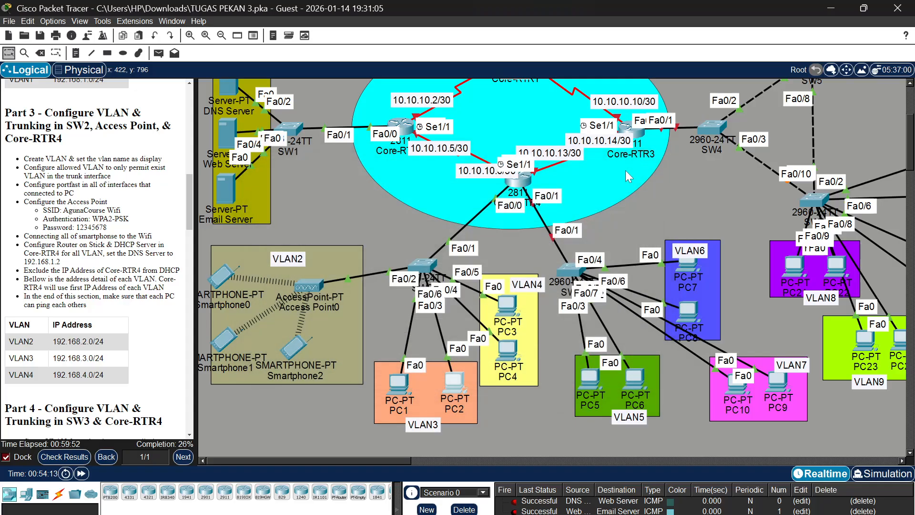
Set PC3's IPv4 configuration to DHCP on FastEthernet0 and close its window
left_click(513, 305)
left_click(347, 191)
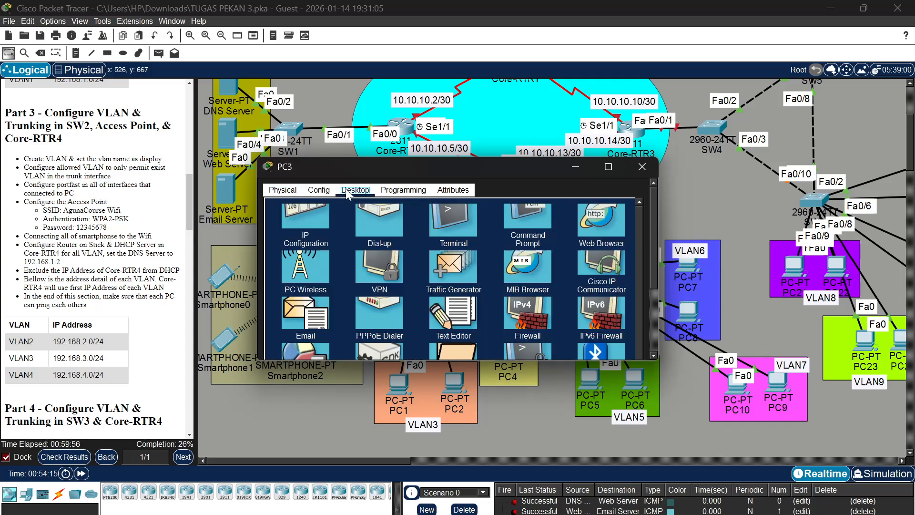
left_click(313, 211)
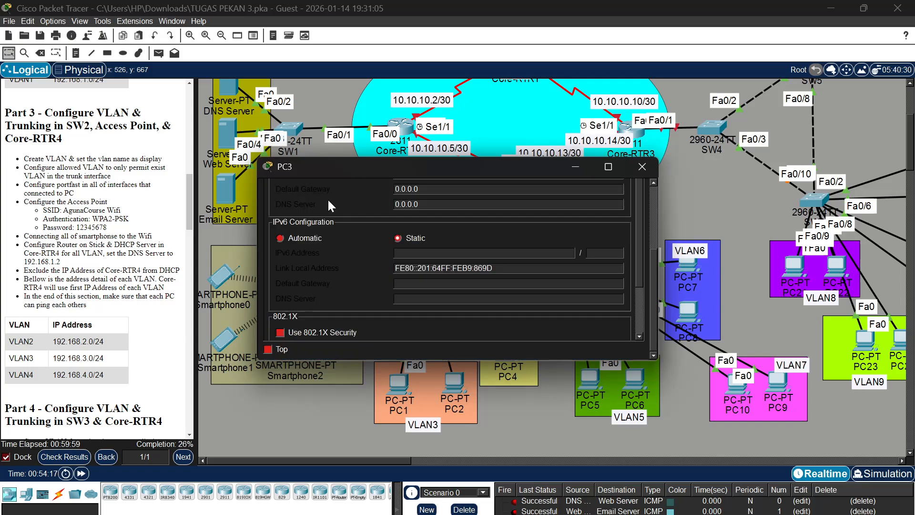
scroll(327, 198, "up", 5)
left_click(280, 249)
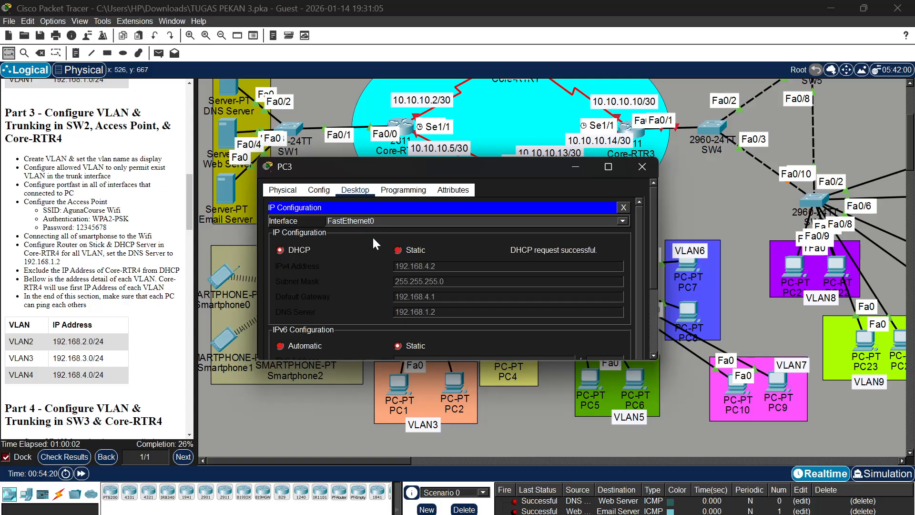
left_click(632, 168)
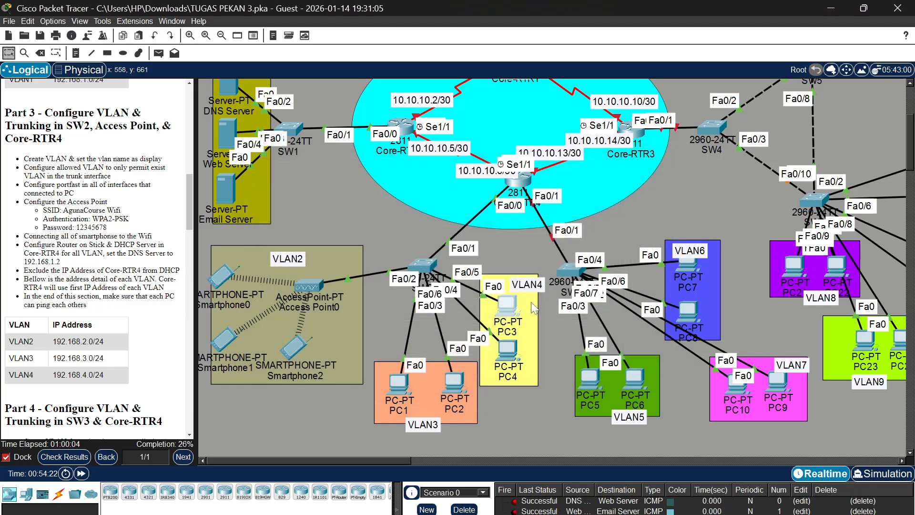
Set PC4's IPv4 configuration to DHCP on FastEthernet0 and close its window
left_click(512, 347)
left_click(349, 191)
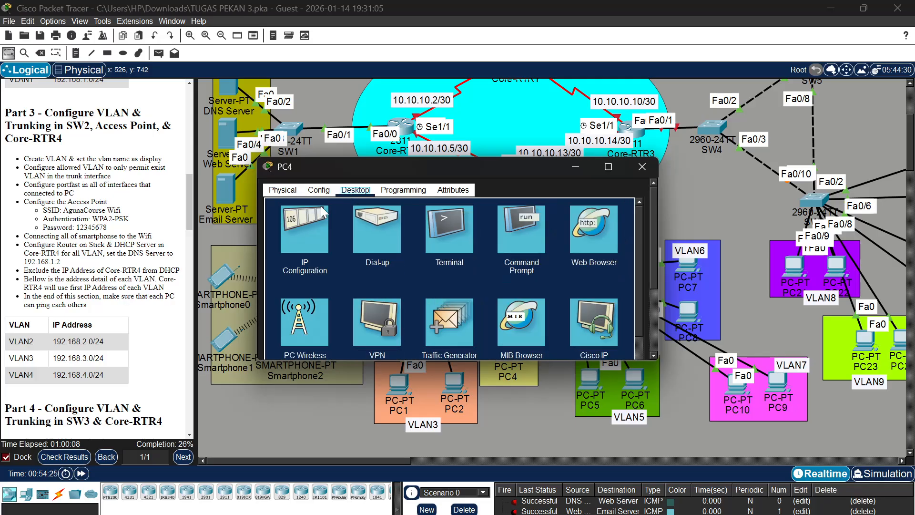
left_click(314, 210)
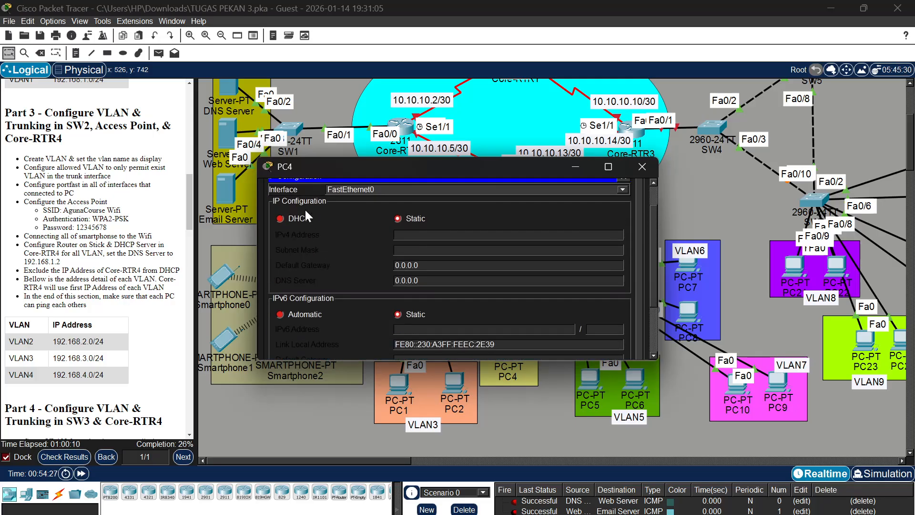
left_click(277, 231)
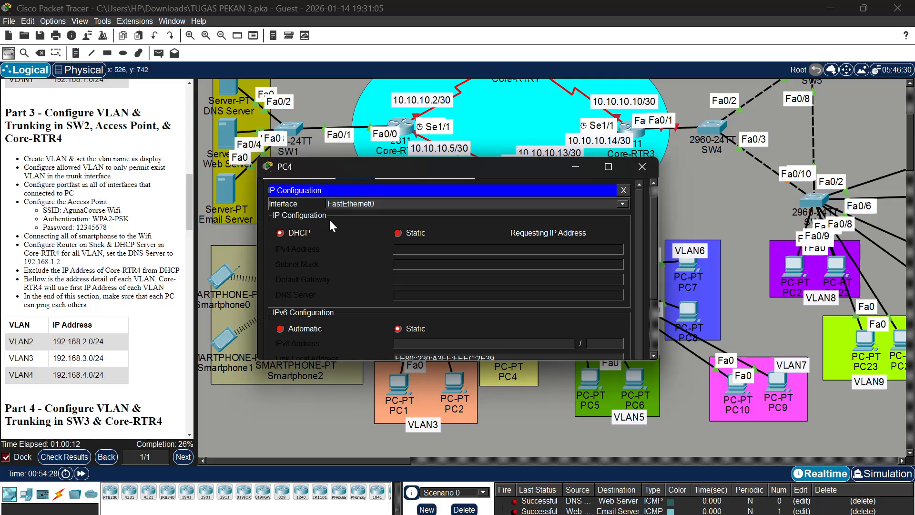
left_click(649, 169)
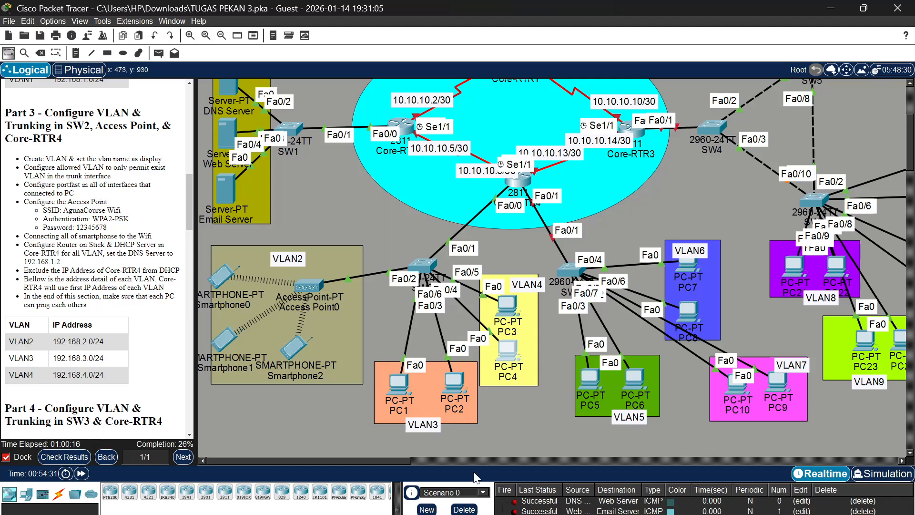
Delete the current PDU scenario, then send a simple PDU from Smartphone0 to PC1 and fire it again
left_click(464, 509)
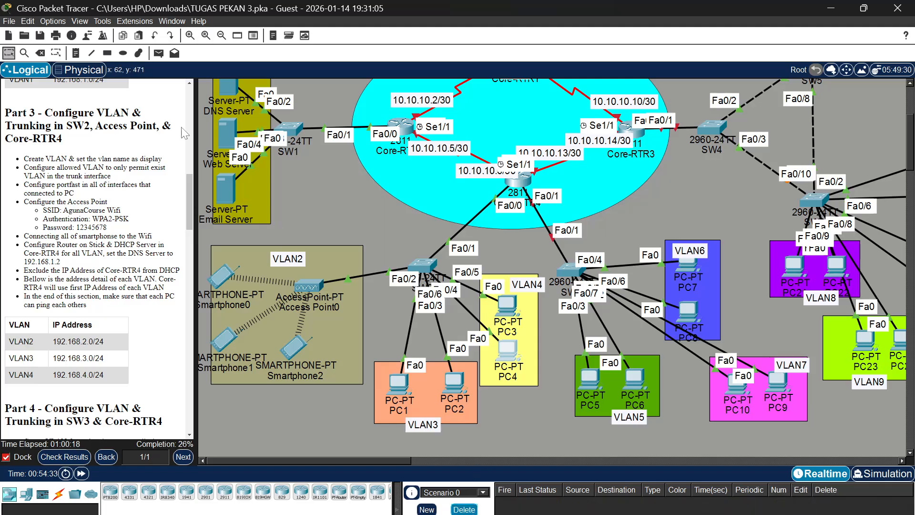
left_click(159, 56)
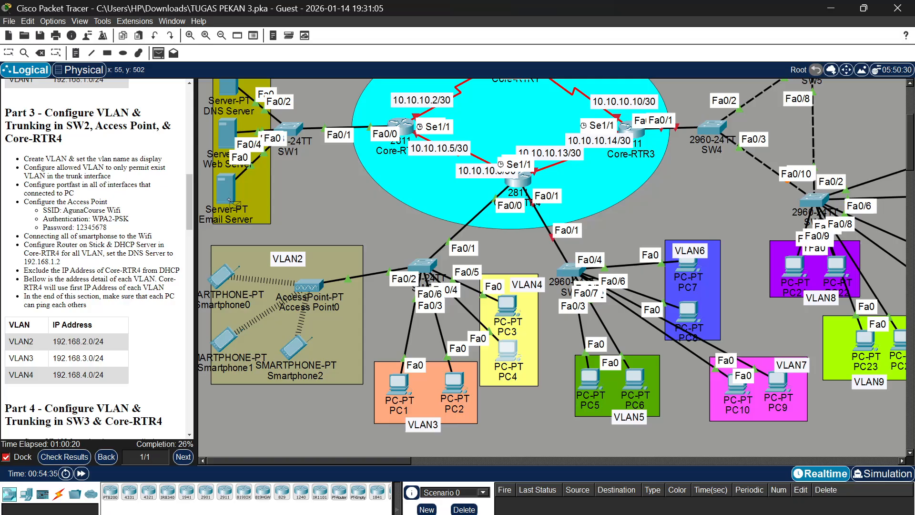
left_click(222, 282)
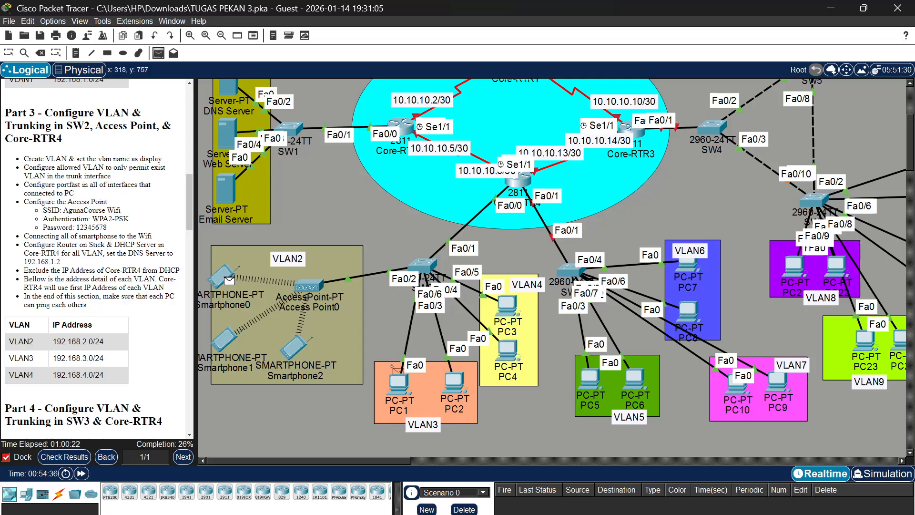
left_click(399, 384)
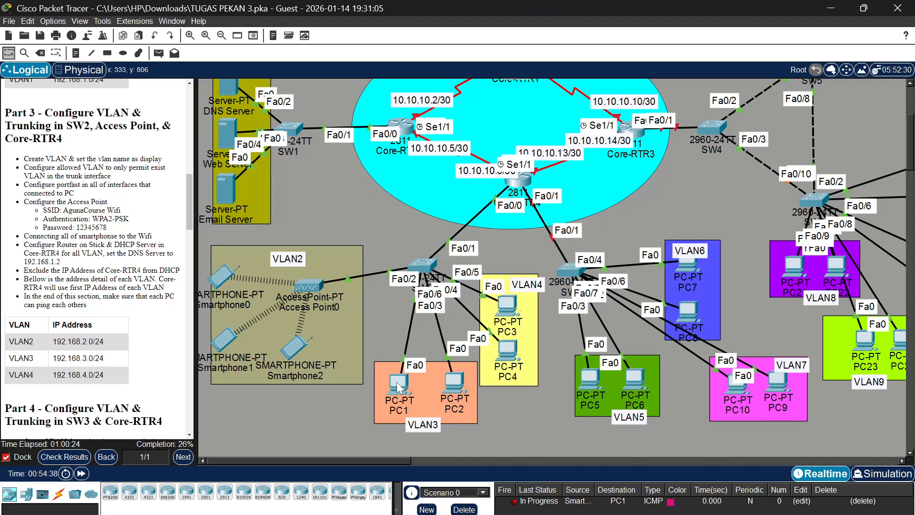
left_click(515, 502)
Send a simple PDU from PC4 to Smartphone2 and fire it again to test the ping between VLAN4 and VLAN2
left_click(158, 53)
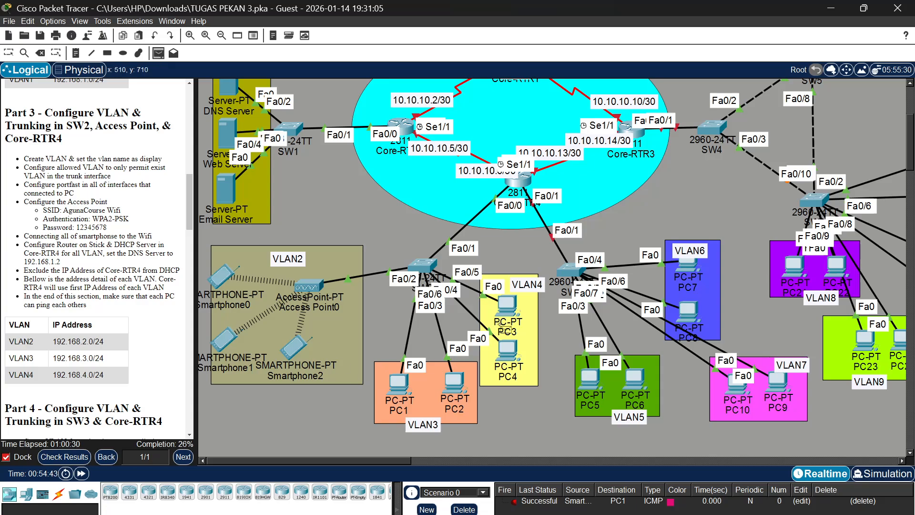
left_click(507, 351)
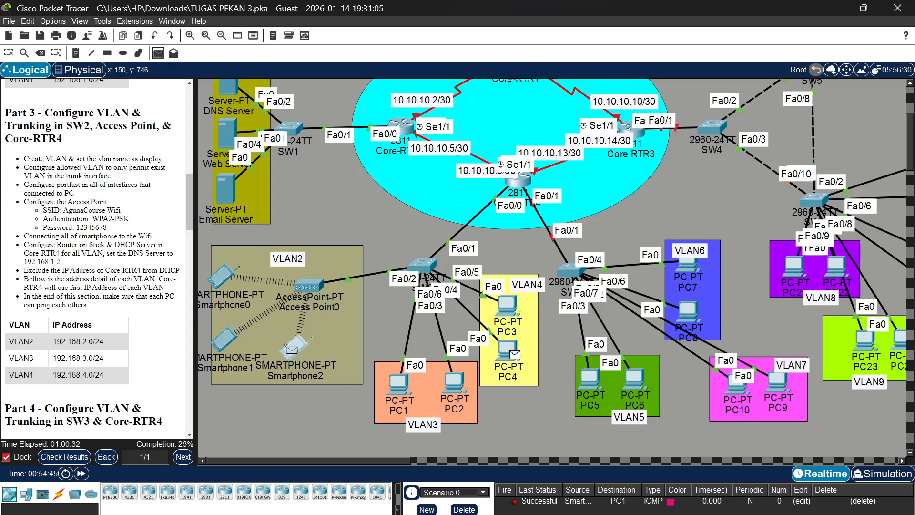
left_click(286, 346)
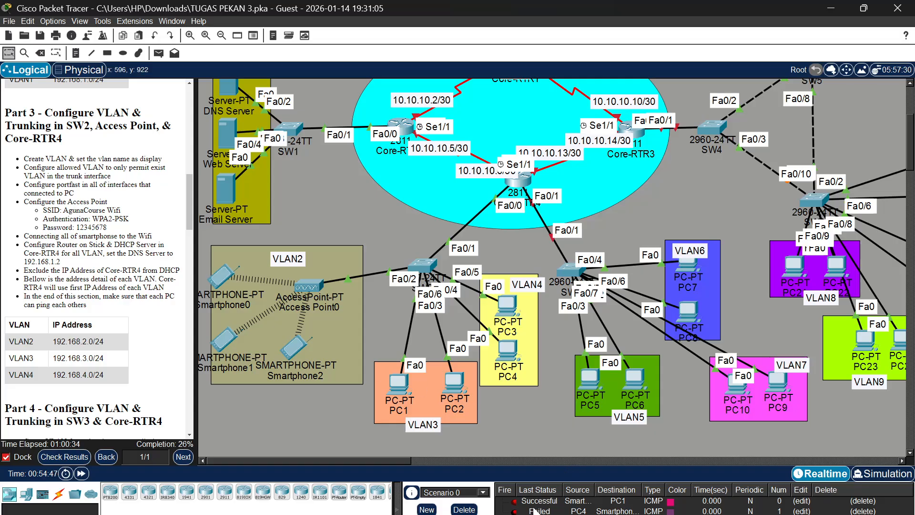
double_click(514, 511)
mouse_move(461, 394)
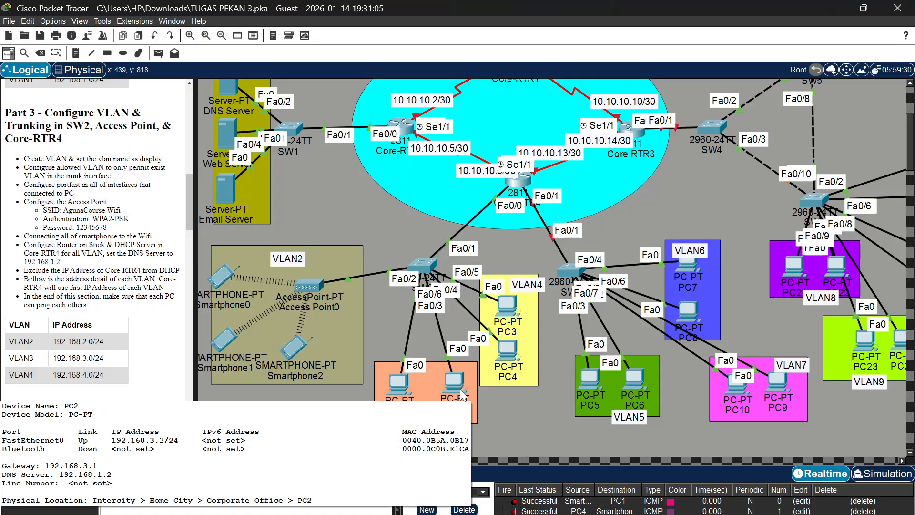
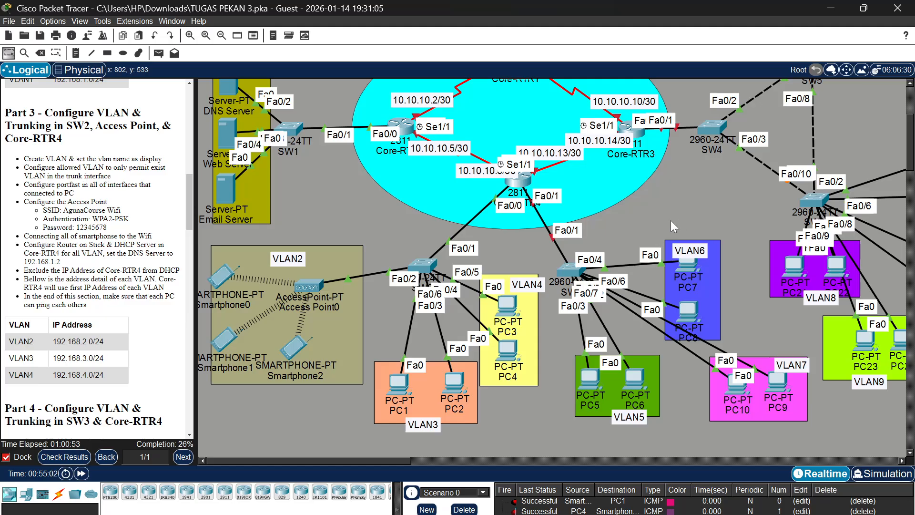
Open SW3's command line, enter privileged mode with the enable password, and start global configuration mode
left_click(571, 271)
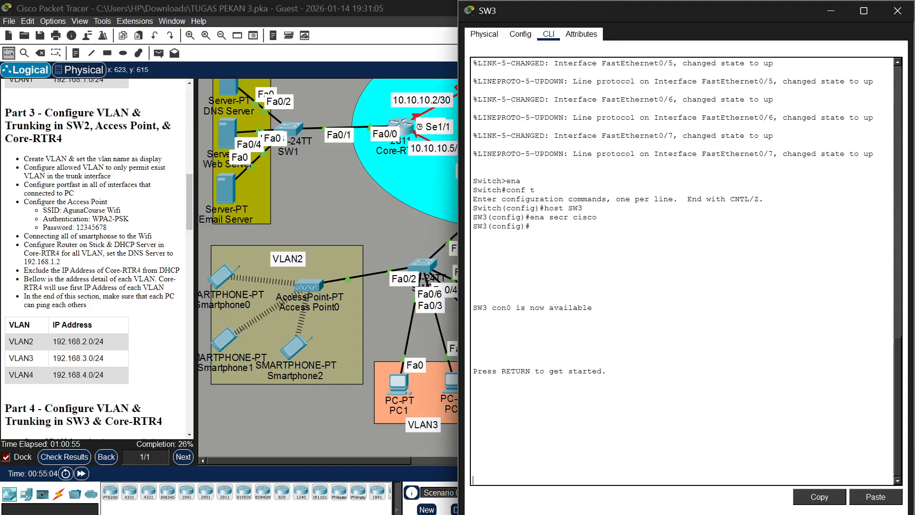
scroll(397, 233, "down", 5)
scroll(397, 233, "right", 5)
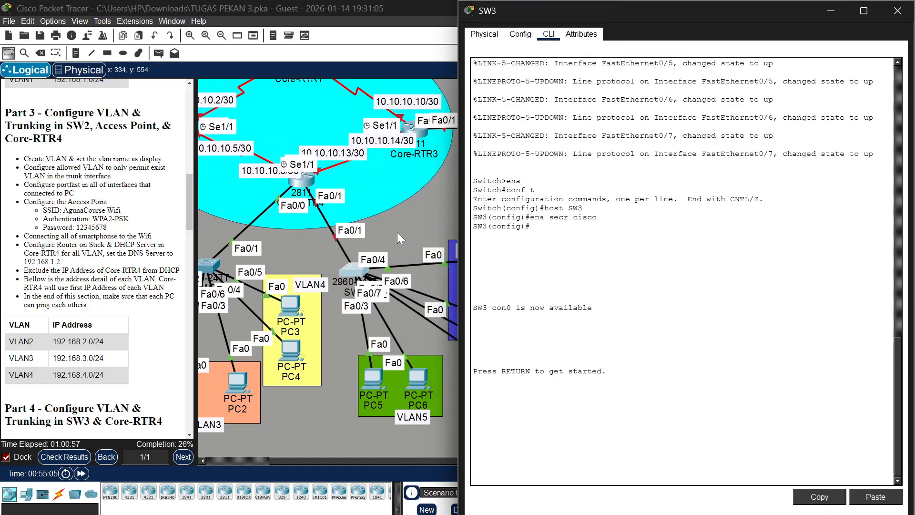
scroll(396, 232, "right", 1)
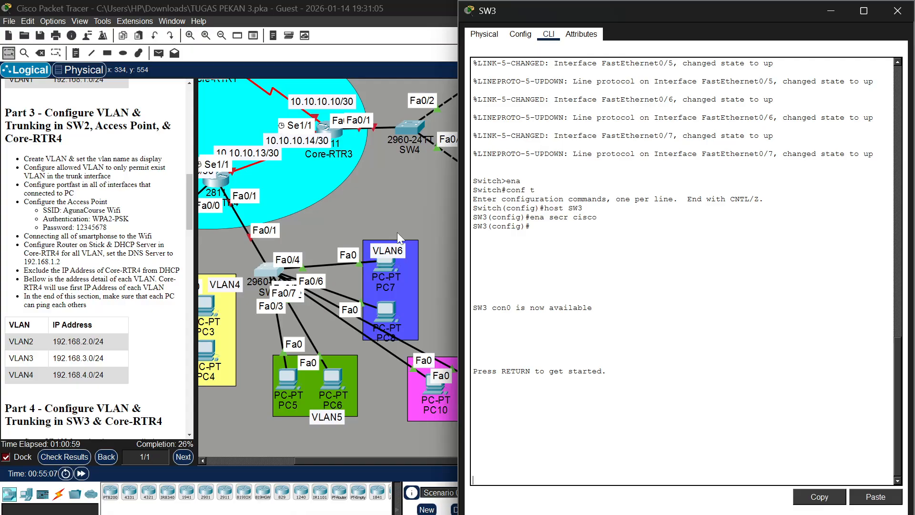
scroll(368, 234, "right", 3)
scroll(368, 234, "left", 1)
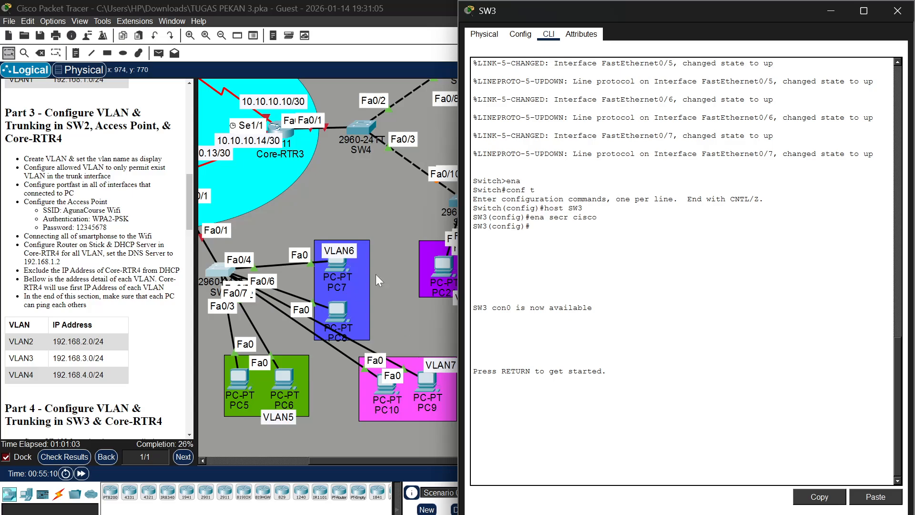
scroll(375, 273, "left", 6)
scroll(387, 239, "right", 4)
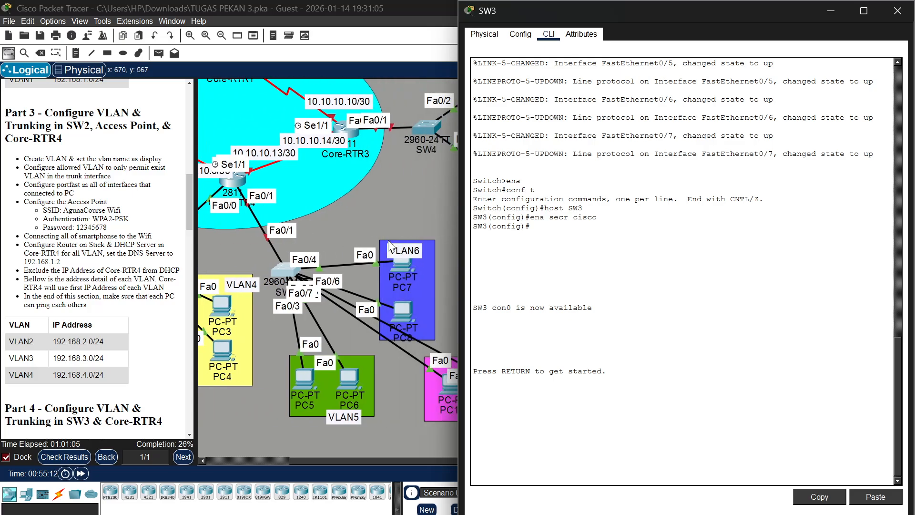
key("Return")
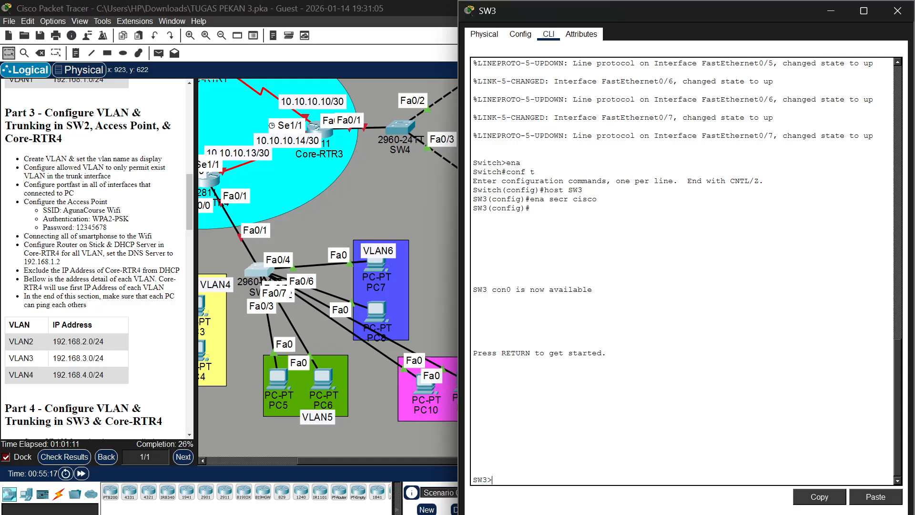
type("en")
key("Return")
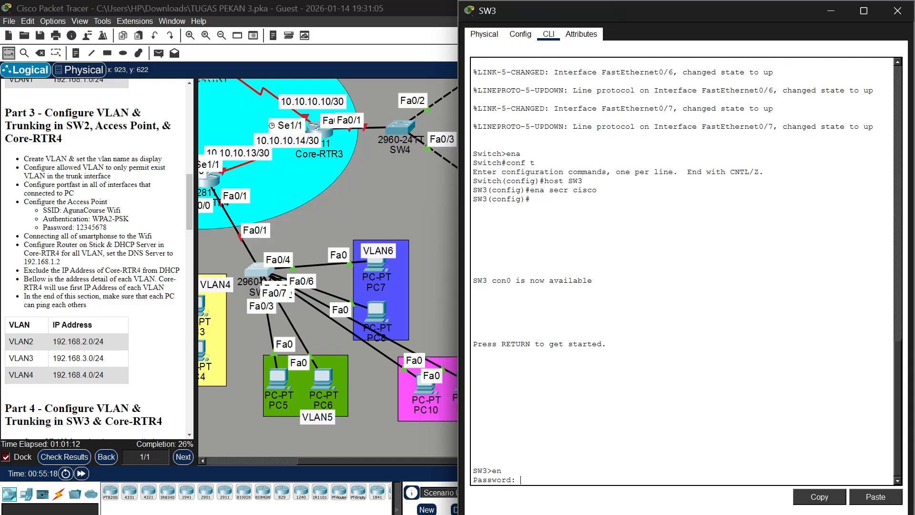
key("Return")
type("conf t")
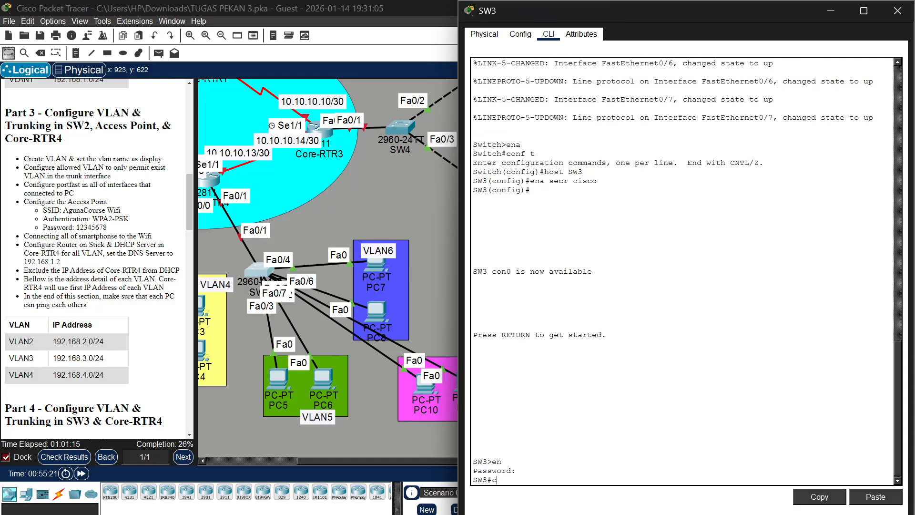
key("Return")
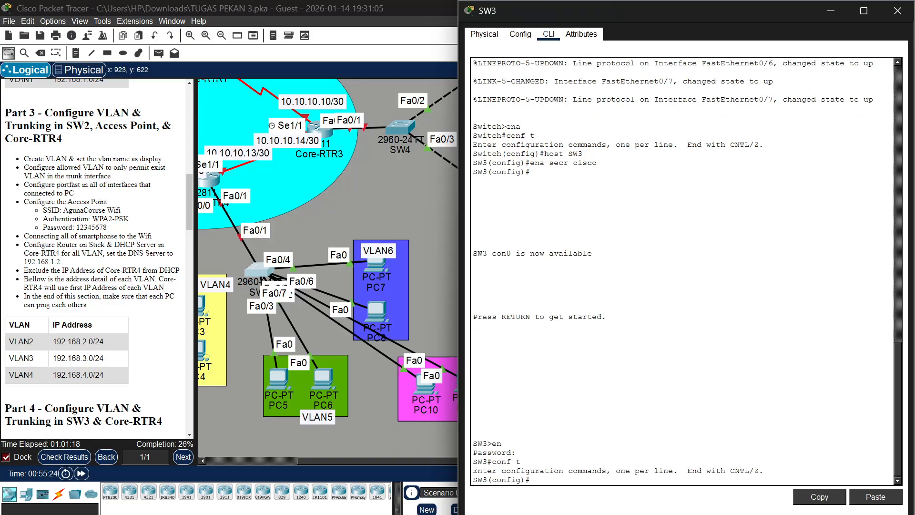
Enable spanning-tree PortFast on SW3's interface range fa0/2-7 and return to global configuration mode
type("int ra fa0")
type("/2-7")
scroll(378, 311, "right", 3)
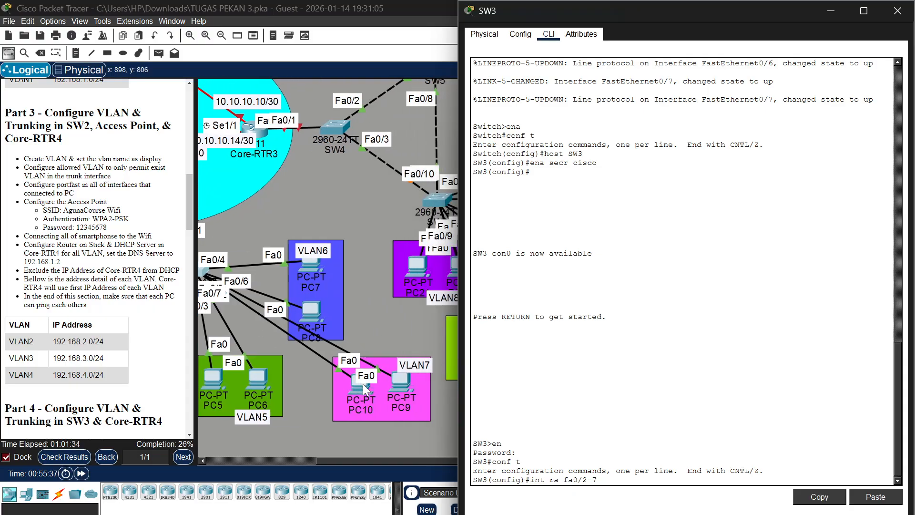
mouse_move(401, 376)
left_mouse_down()
mouse_move(404, 333)
mouse_move(400, 373)
left_mouse_up()
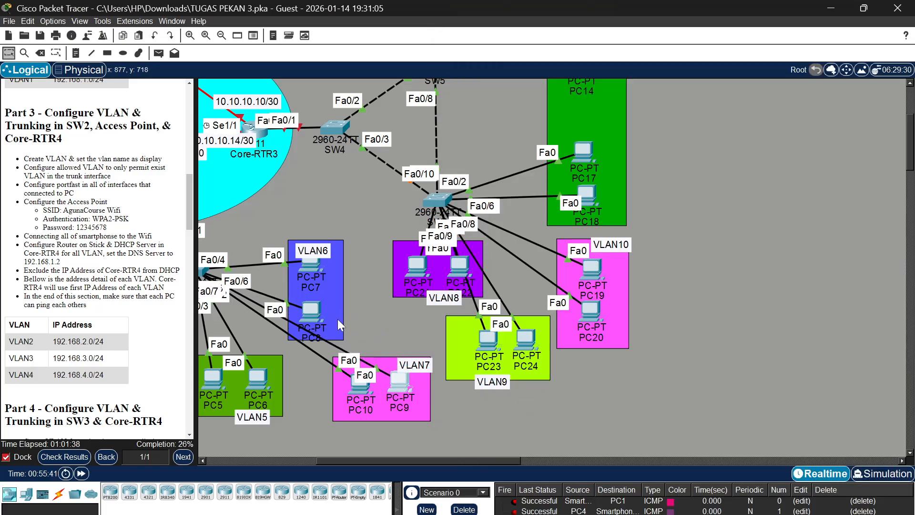
scroll(337, 318, "left", 3)
left_click(262, 270)
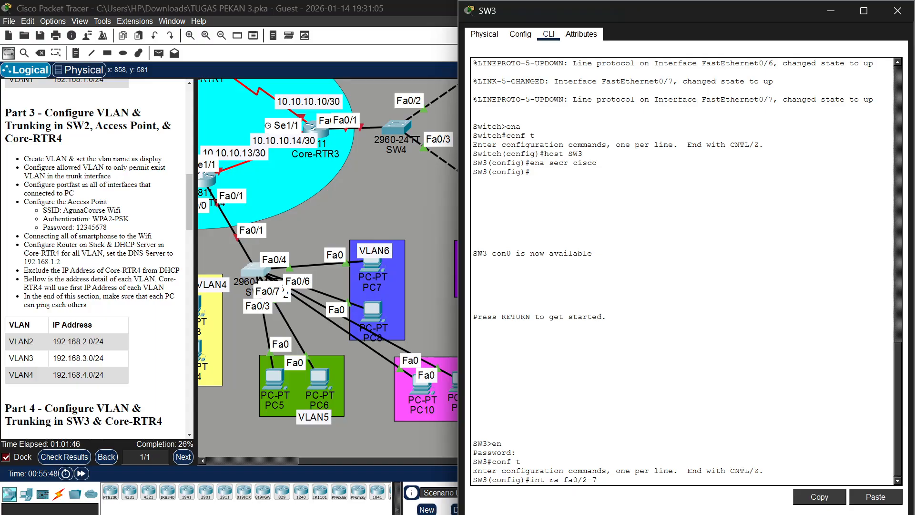
key("Return")
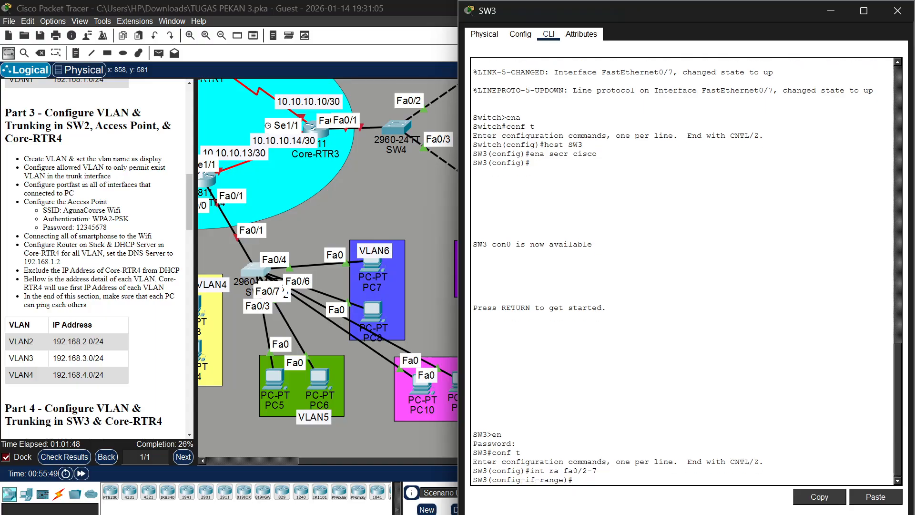
type("span port")
key("Return")
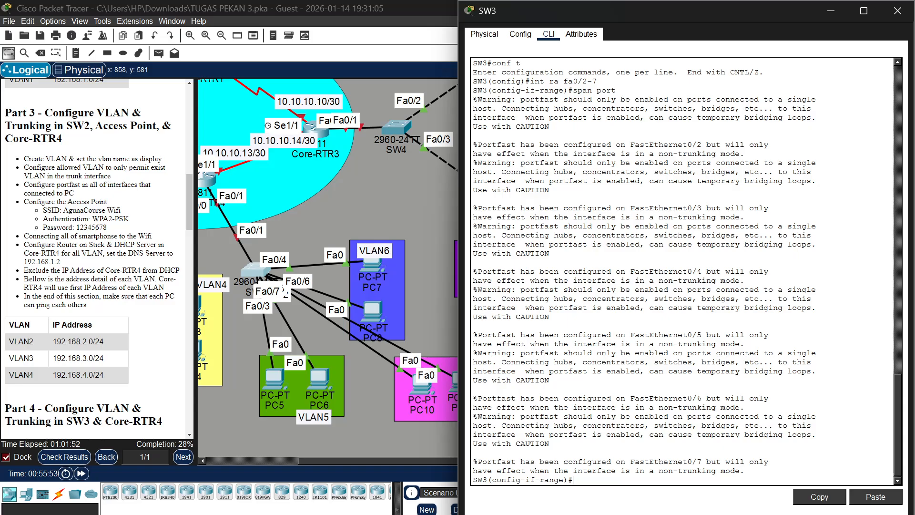
key("Return")
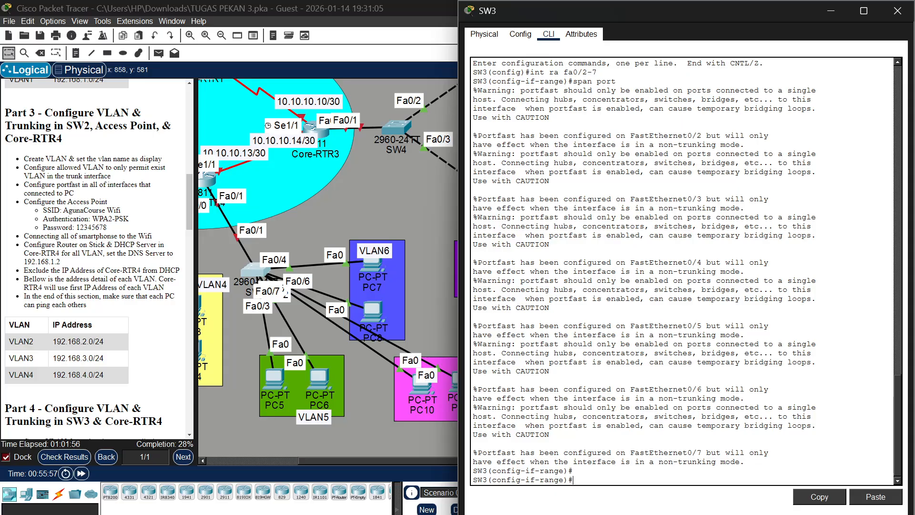
type("vlan")
key("BackSpace")
key("BackSpace")
key("BackSpace")
key("BackSpace")
type("ex")
key("Return")
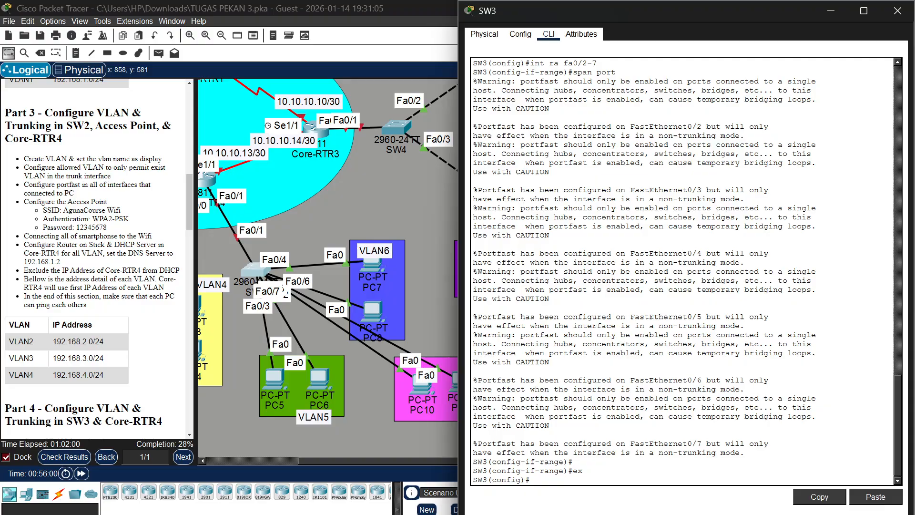
Create VLAN 5 on SW3 and name it VLAN5
type("vlan 5")
key("Return")
type("name")
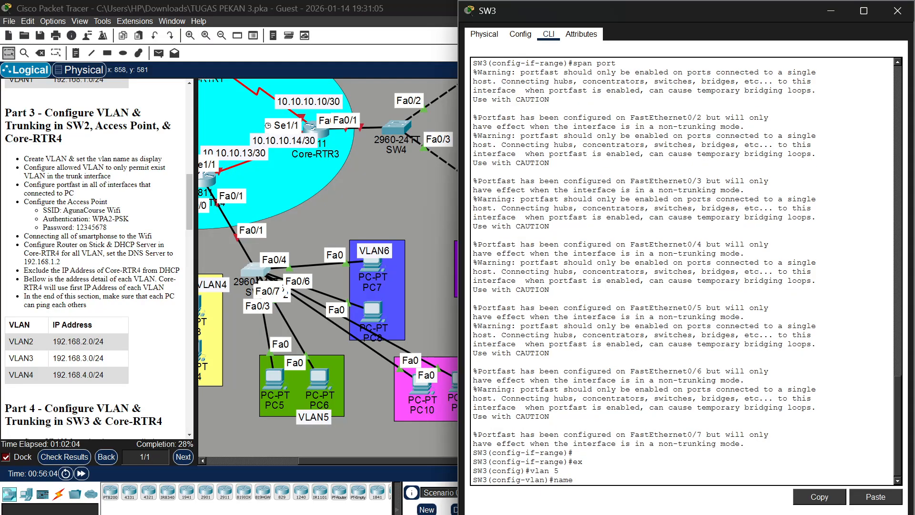
type(" VLAN5")
key("Return")
Create VLAN 6 on SW3 and name it VLAN6
type("vlan)#vla")
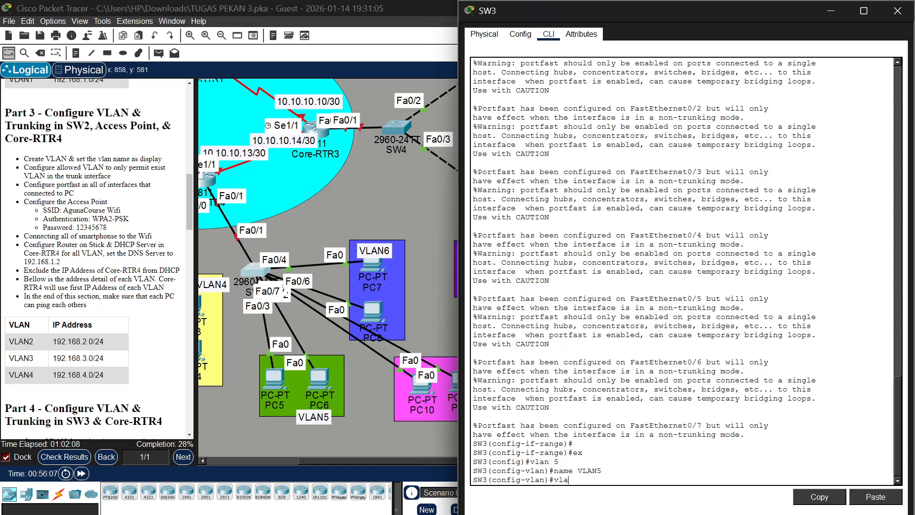
type(" 6")
key("Return")
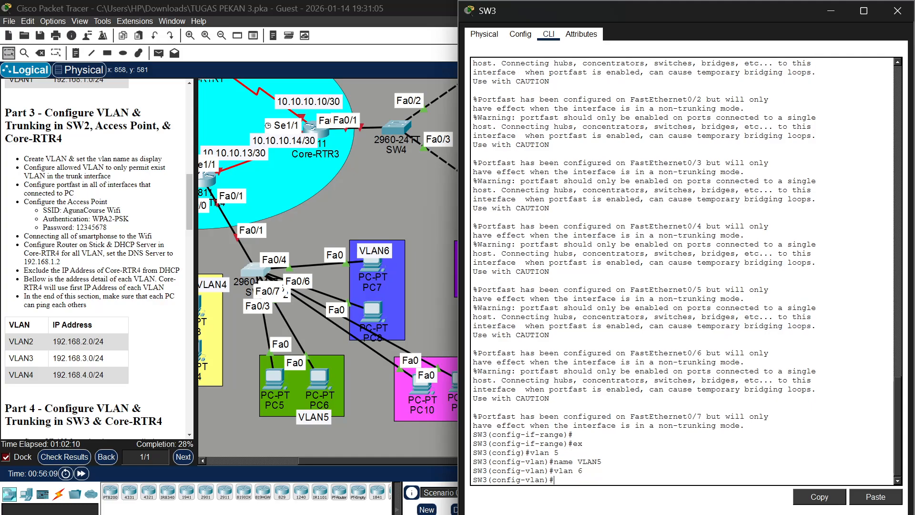
type("name VLAN6")
key("Return")
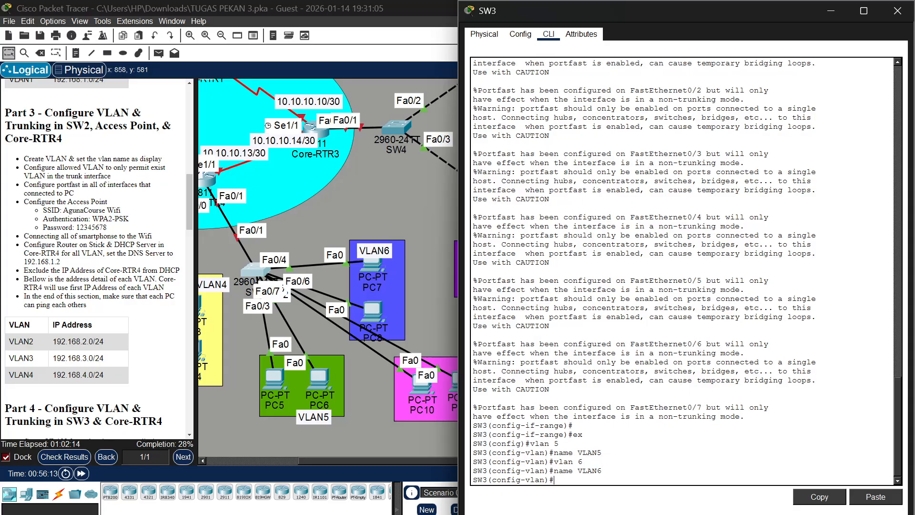
Create VLAN 7 on SW3 and name it VLAN7
type("vlan 7")
key("Return")
type("nam")
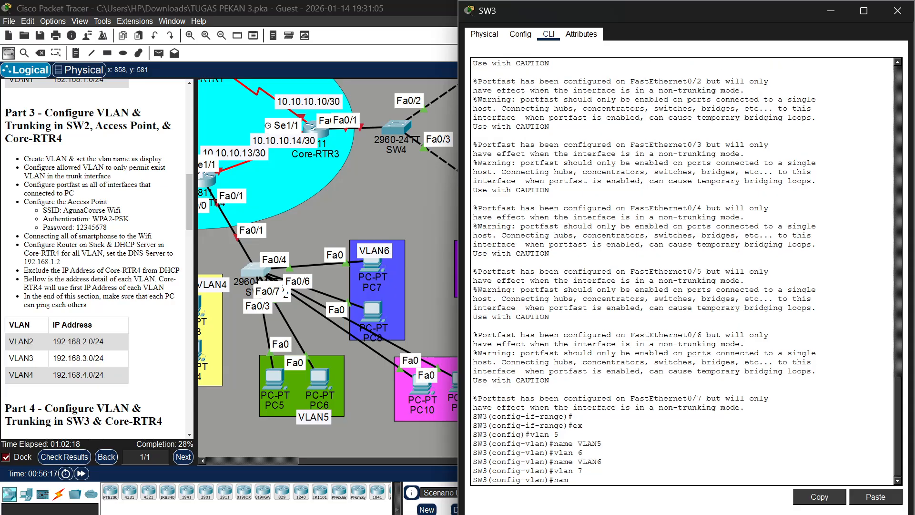
type("e VLAN")
scroll(26, 323, "down", 5)
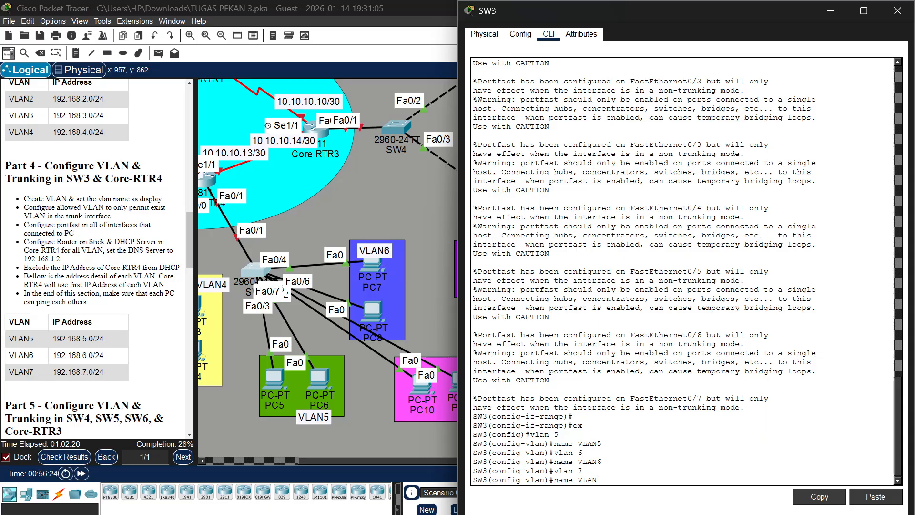
type("7")
key("Return")
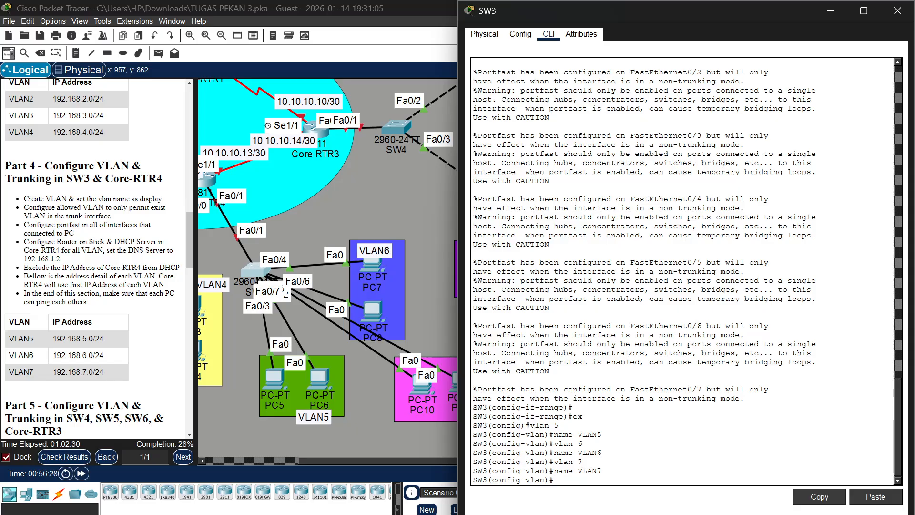
Set SW3's interface range fa0/2-3 to access mode and assign it to VLAN 5
type("int ra")
key("BackSpace")
key("BackSpace")
type("a fa0/2-3")
key("Return")
type("sw ")
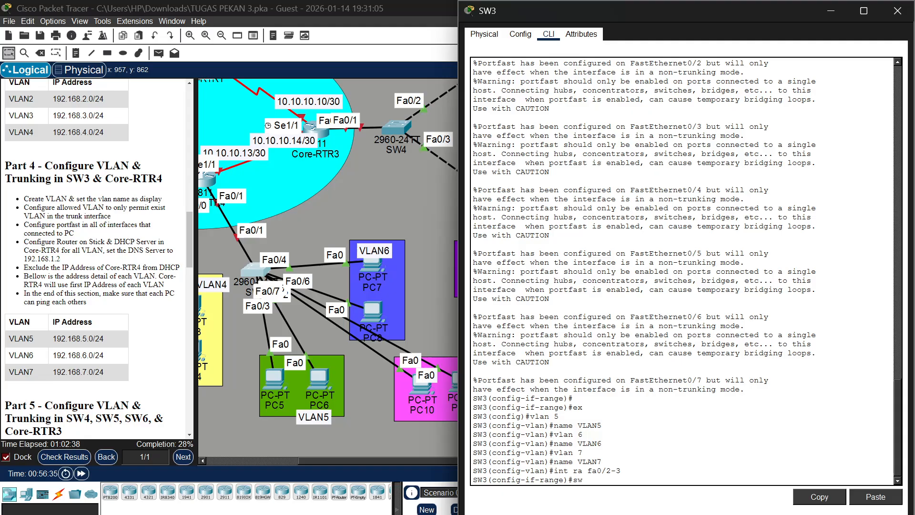
type("m a")
key("Return")
type("sw a")
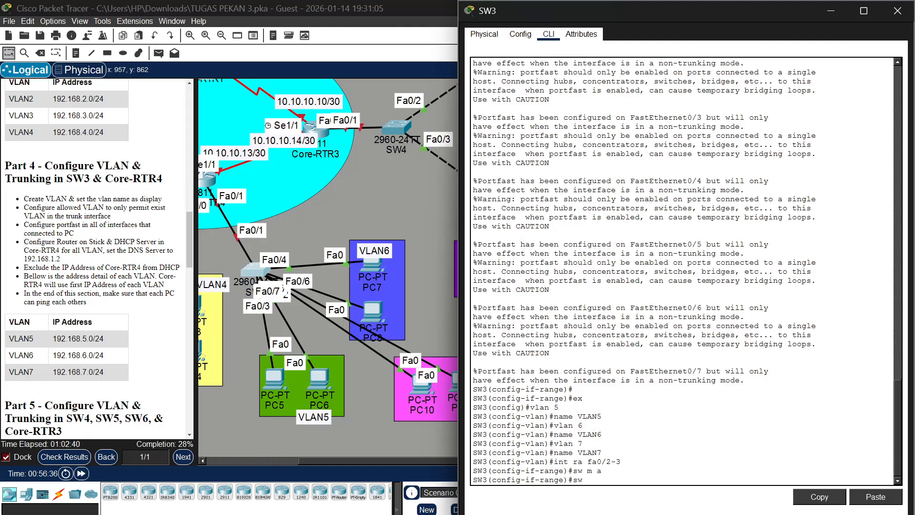
type(" vl 5")
key("Return")
Set SW3's interface range fa0/4-5 to access mode and assign it to VLAN 6
type("int")
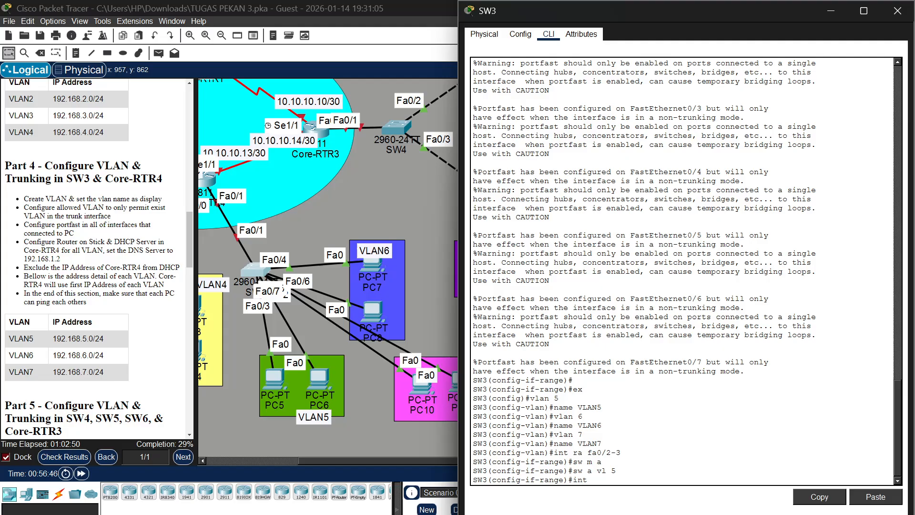
type(" ra fao0/5")
key("BackSpace")
type("4-5")
key("Return")
type("sw ma")
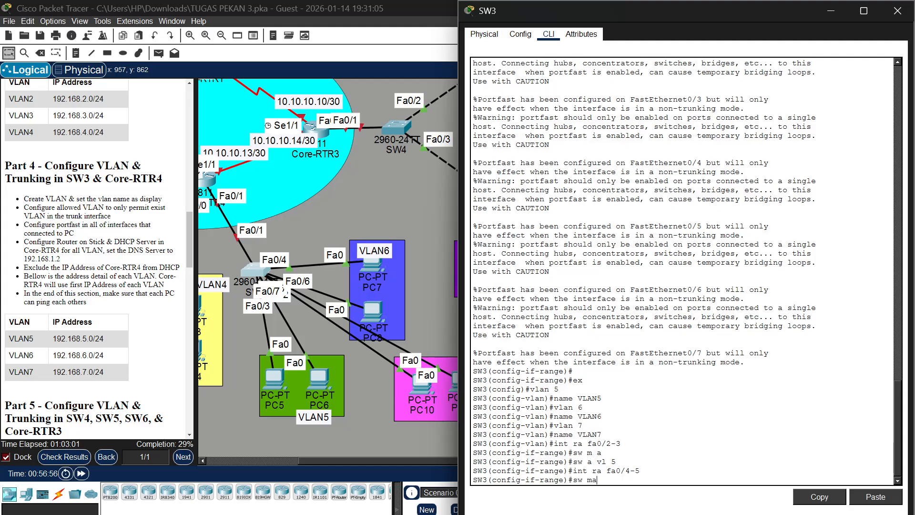
key("BackSpace")
type("a")
key("Return")
type("sw a vl")
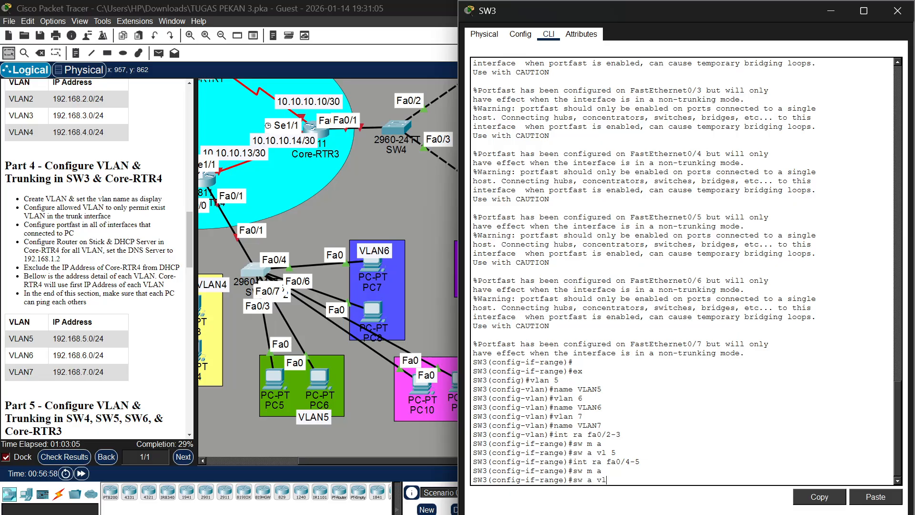
type(" 6")
key("Return")
Set SW3's interface range fa0/6-7 to access mode and assign it to VLAN 7
type("int ra fa0")
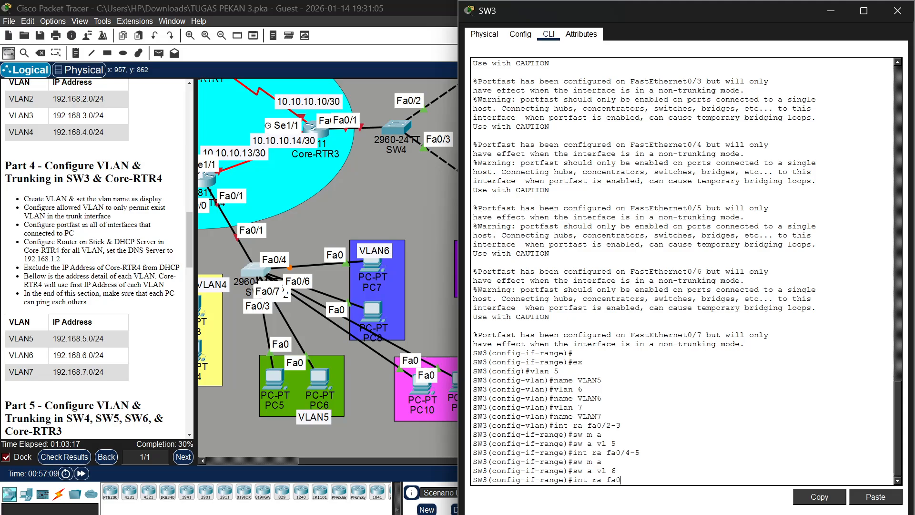
type("/6-7")
key("Return")
type("sw m")
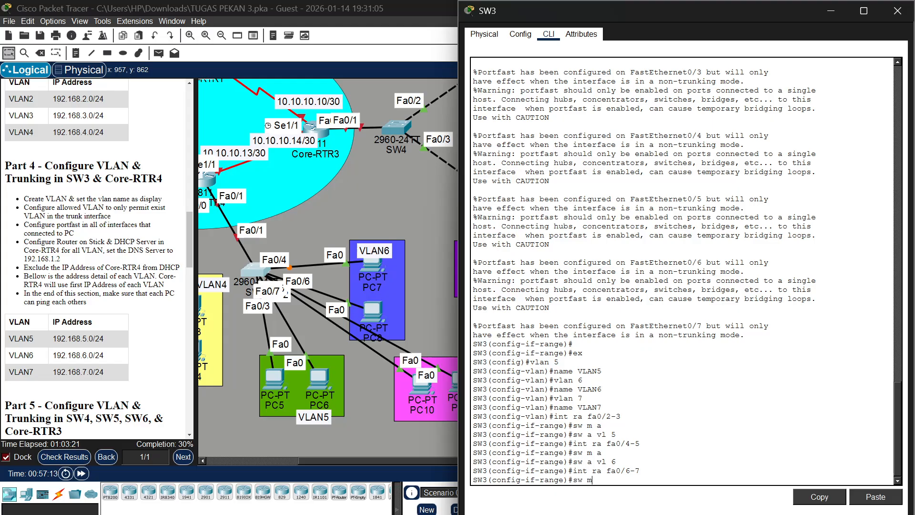
type("aa")
key("Return")
type("sw a vl")
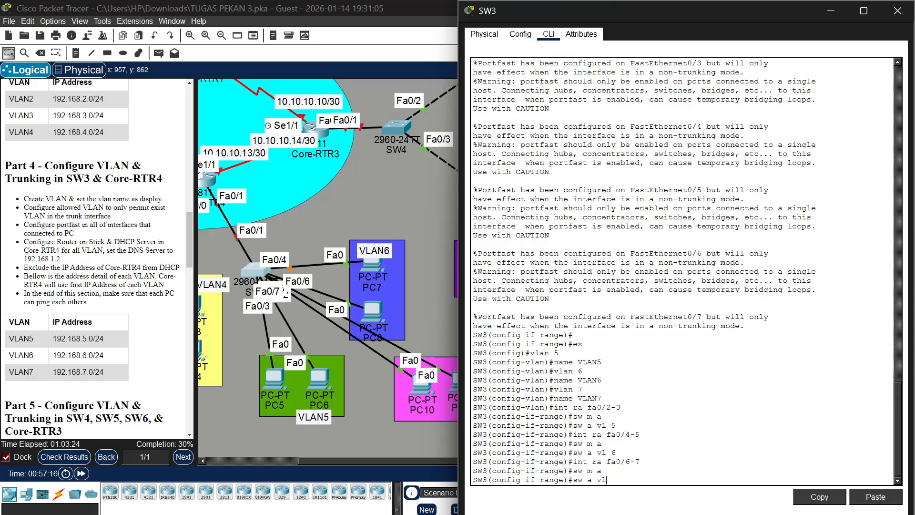
type(" 7")
key("Return")
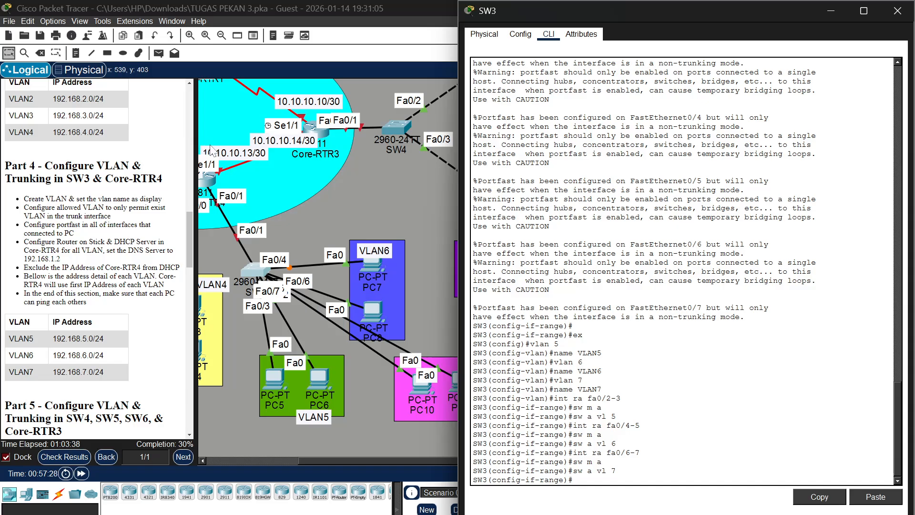
Switch to Core-RTR4's command line and enter the command selecting interface fa0/1, without executing it
scroll(276, 155, "left", 3)
scroll(275, 154, "right", 2)
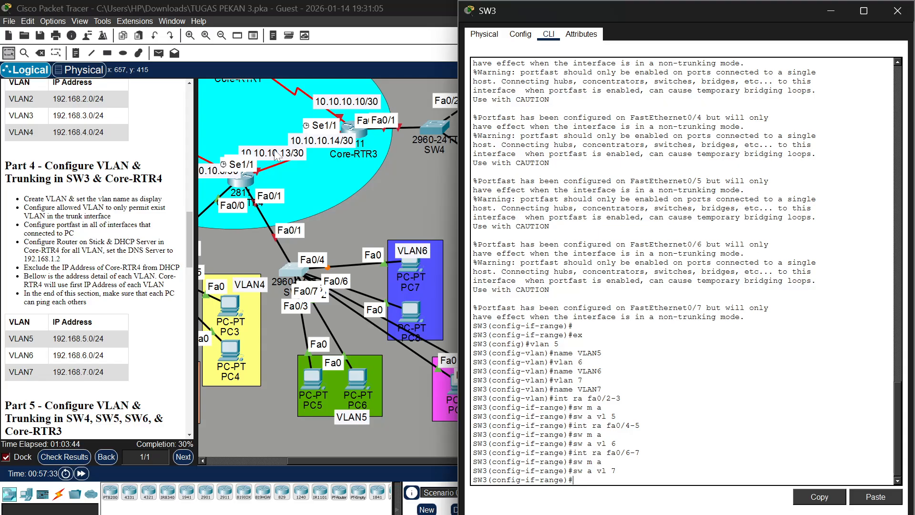
scroll(349, 206, "right", 2)
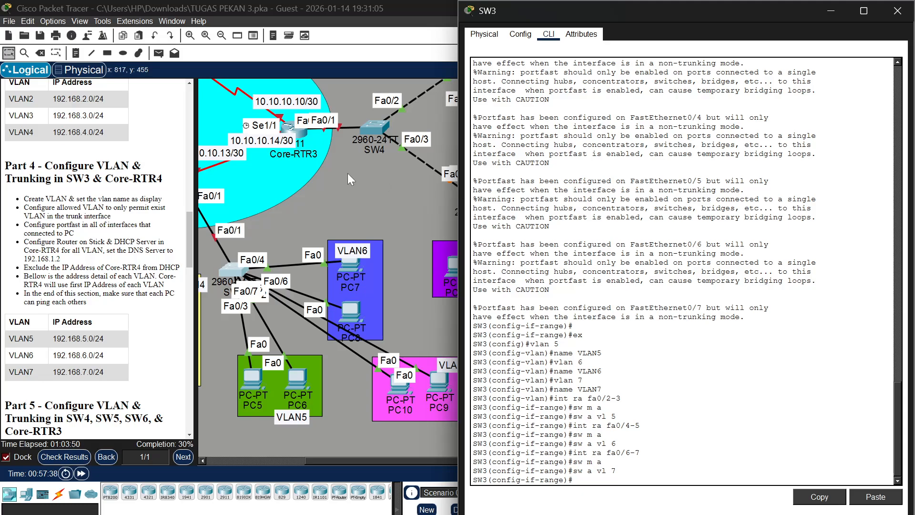
scroll(347, 173, "left", 4)
left_click(318, 182)
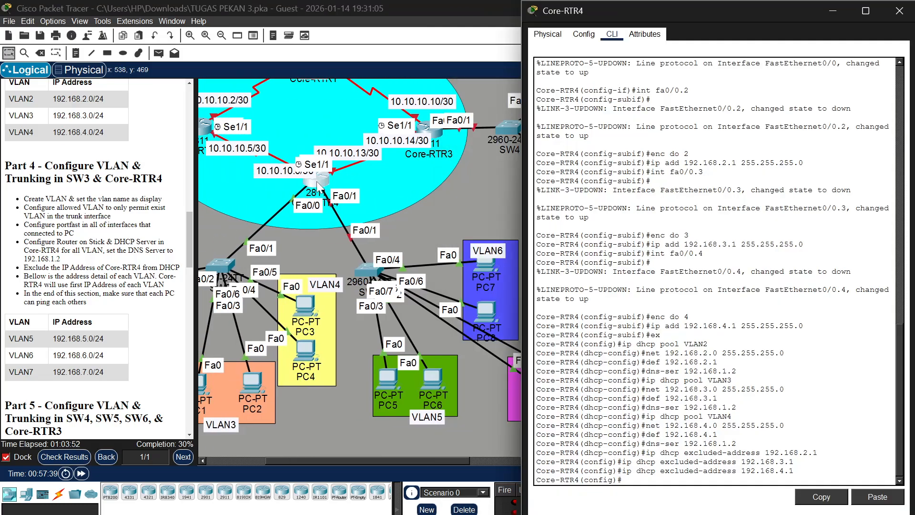
scroll(395, 184, "right", 1)
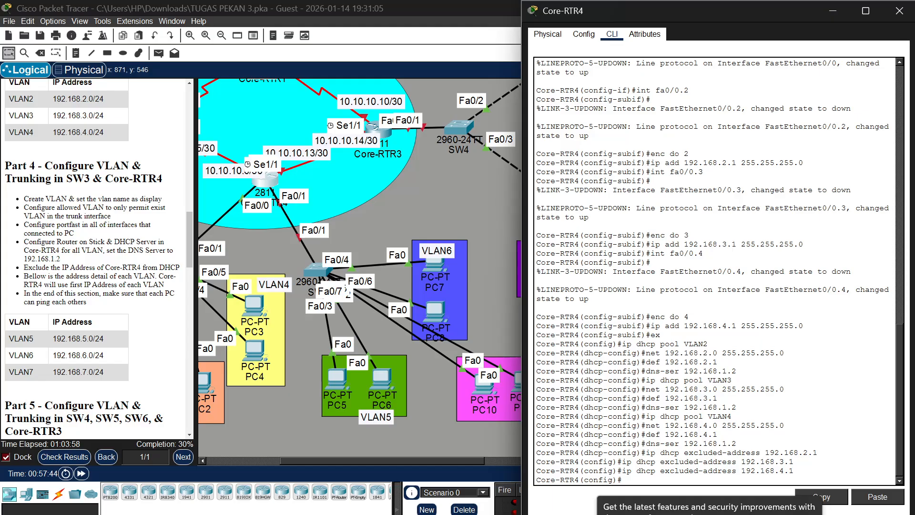
type("int fa0/1")
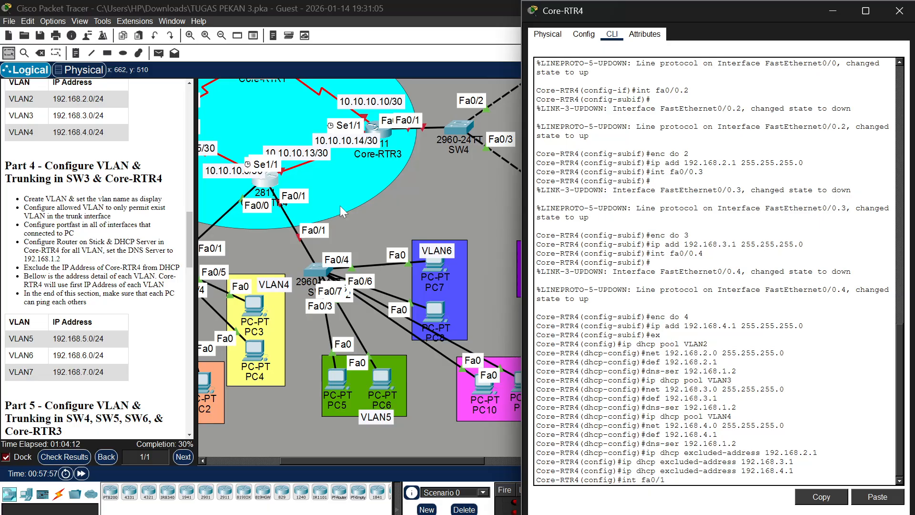
On SW3, leave the interface range configuration and set interface fa0/1 to trunk mode
left_click(312, 270)
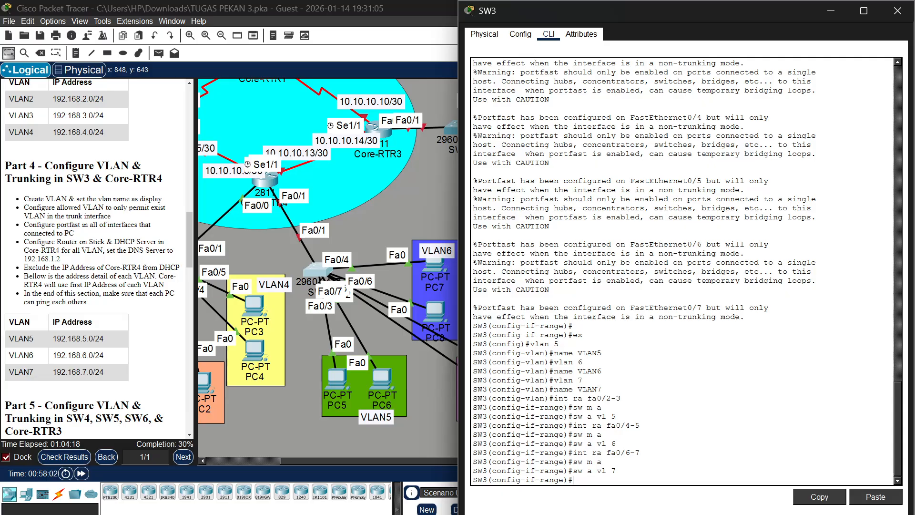
type("ex")
key("Return")
type("i")
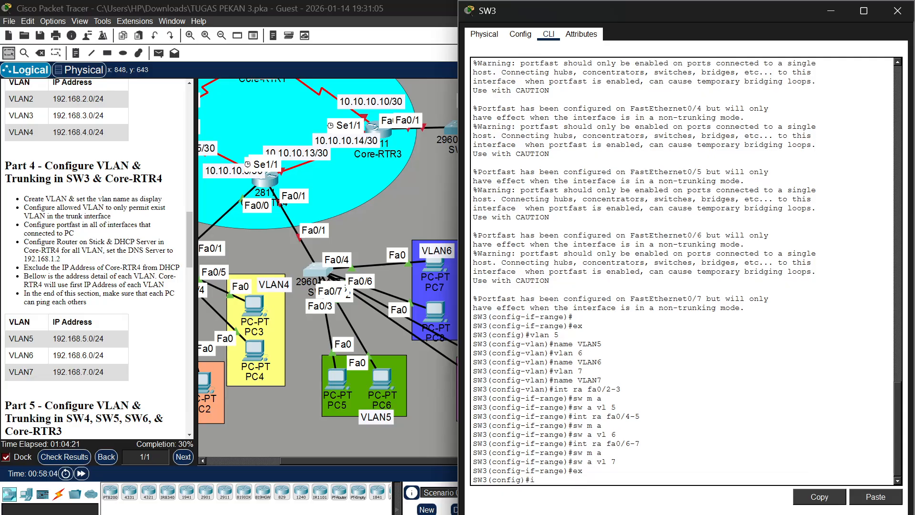
type("nt fa0/1")
key("Return")
type("sw ")
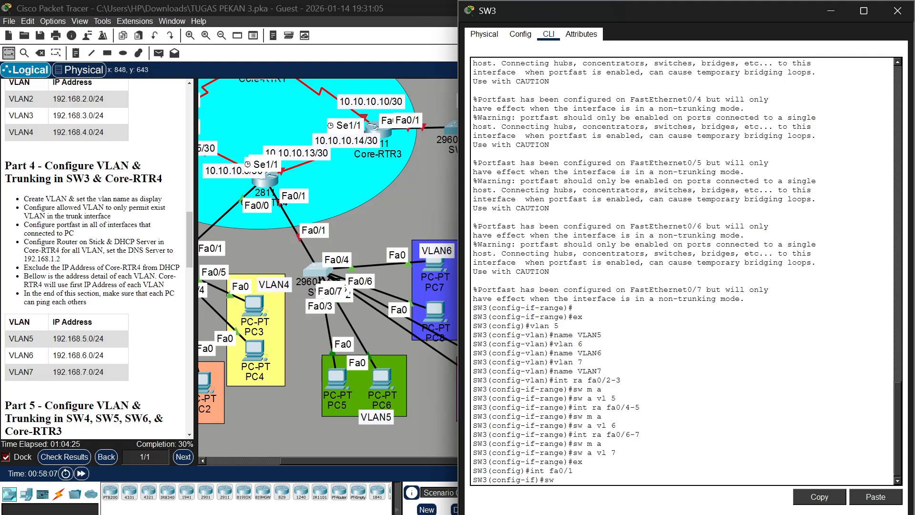
type("m tr")
key("Return")
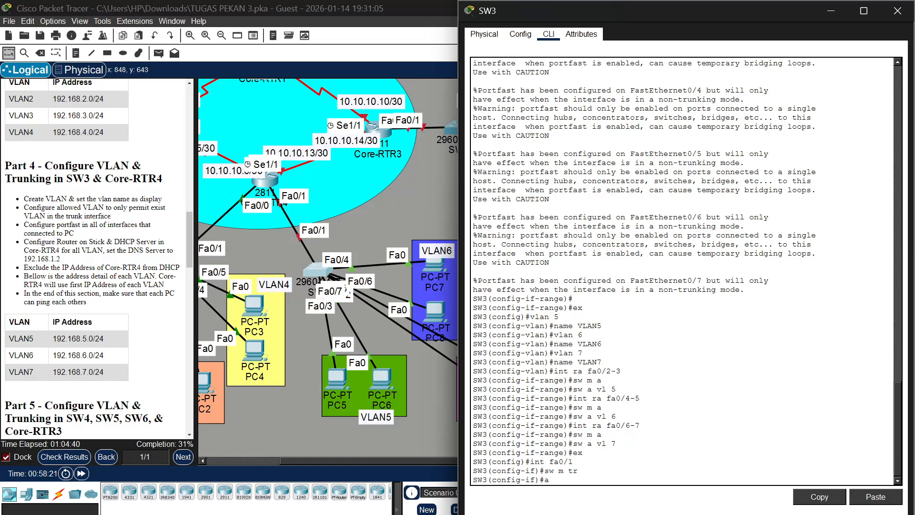
Restrict SW3's fa0/1 trunk to allowed VLANs 5, 6 and 7
type("a")
key("BackSpace")
type("sw tr all vl 5,6,7")
key("Return")
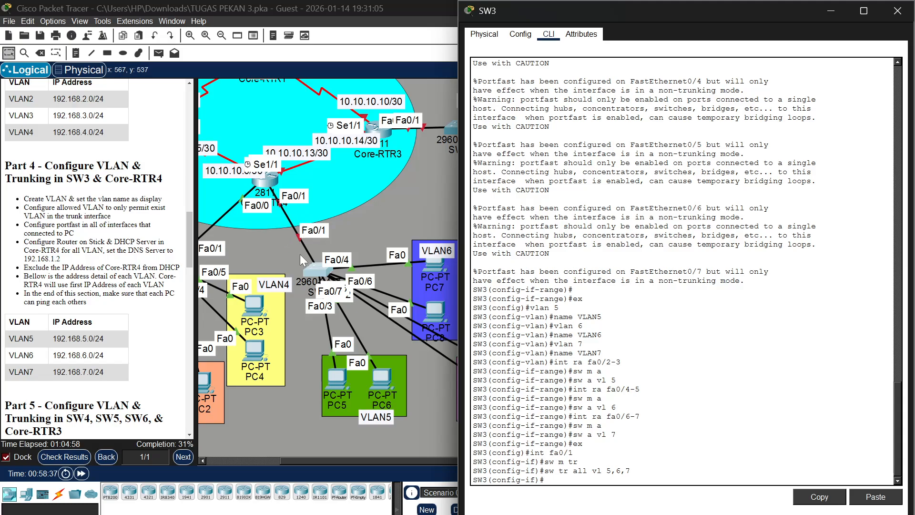
Return to Core-RTR4 and bring up interface fa0/1 with no shutdown
left_click(275, 186)
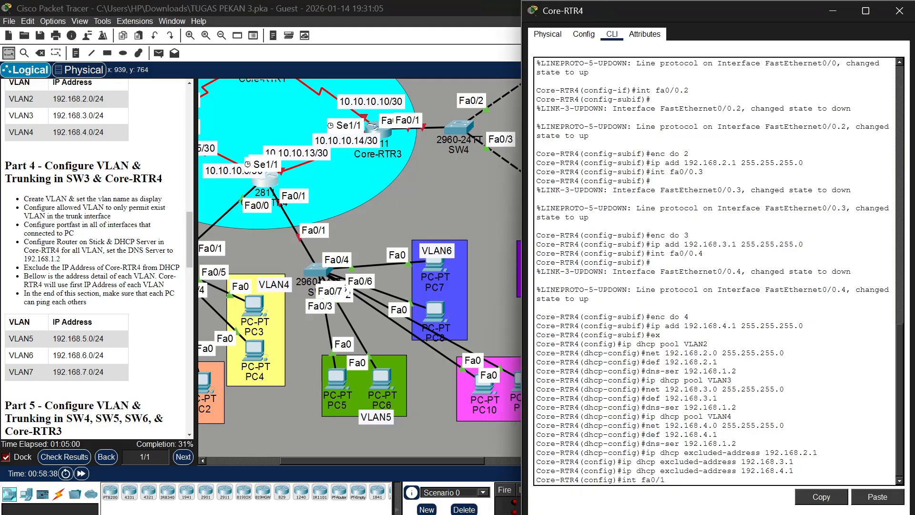
key("Return")
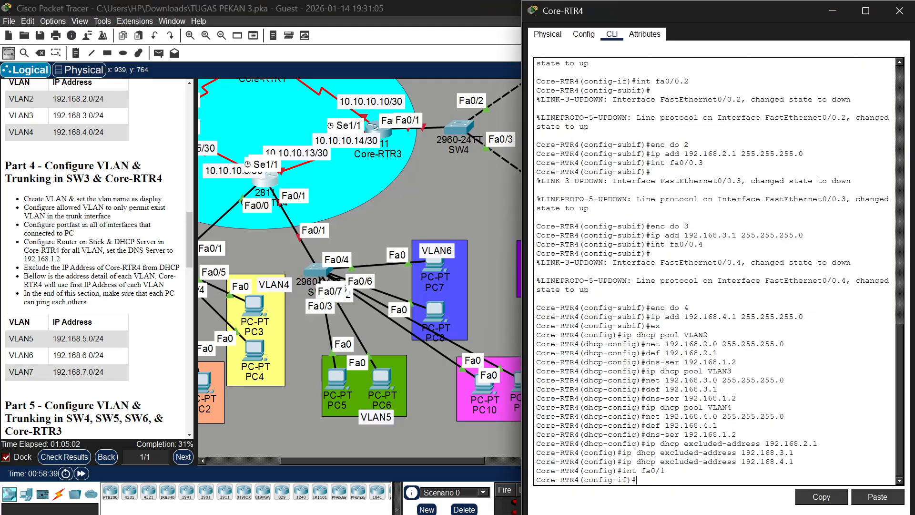
type("no shu")
key("Return")
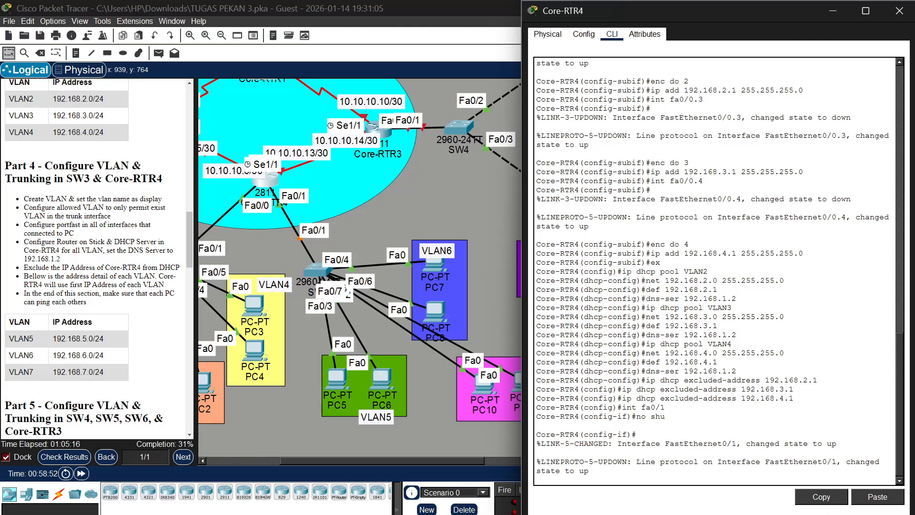
key("Return")
Create subinterface fa0/1.5 on Core-RTR4 and set its dot1Q encapsulation to VLAN 5
type("int")
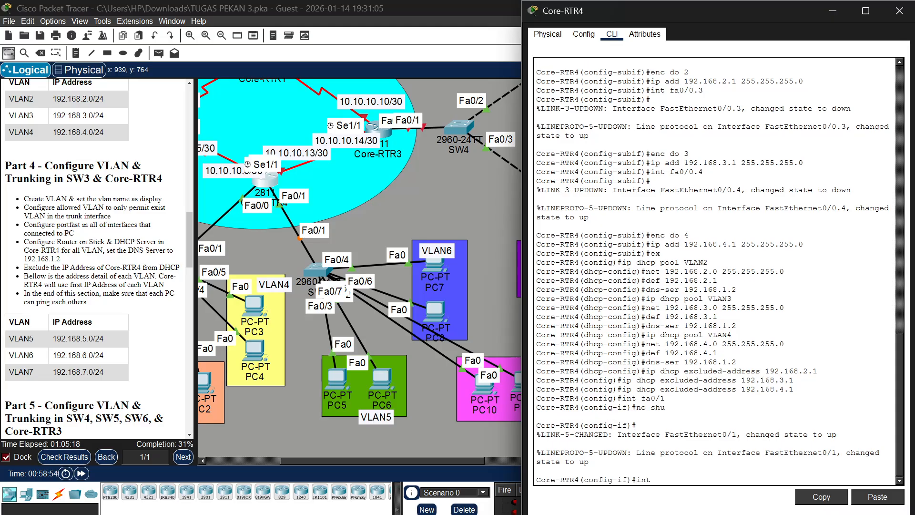
type(" fa")
type("0/1.5")
key("Return")
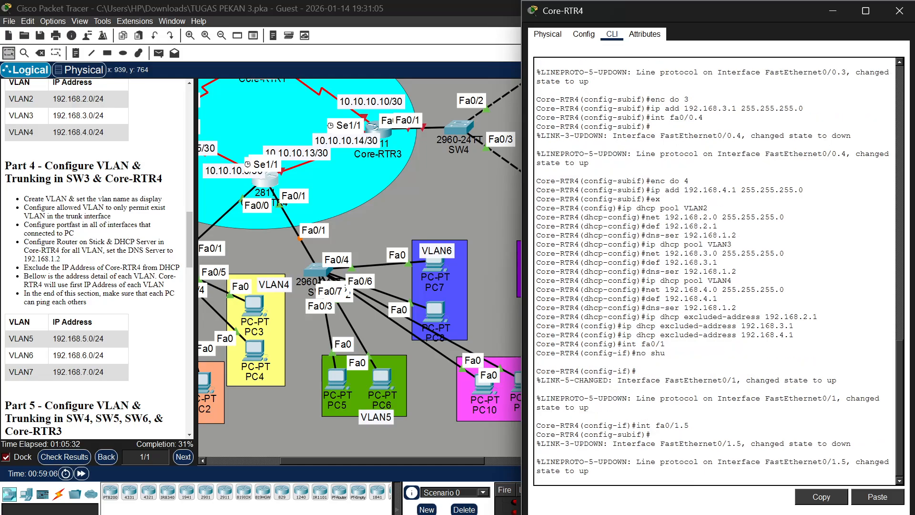
type("enc do")
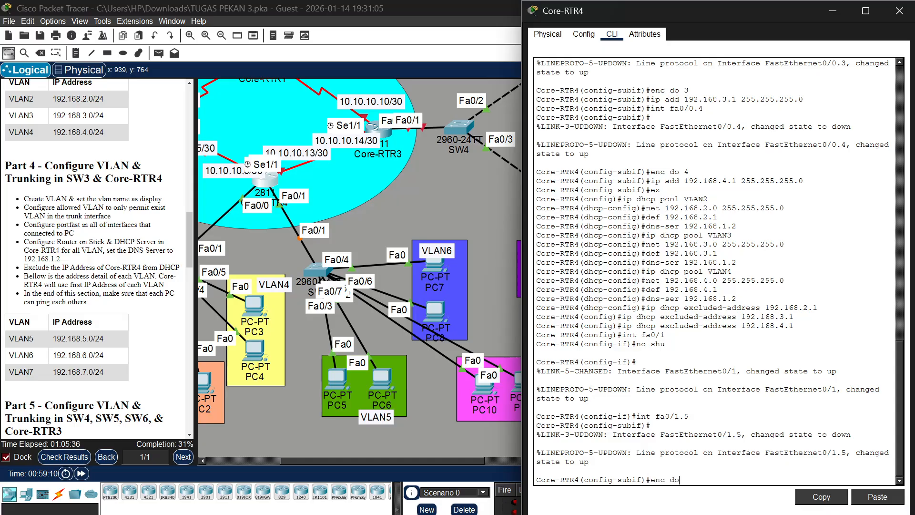
type(" 5")
key("Return")
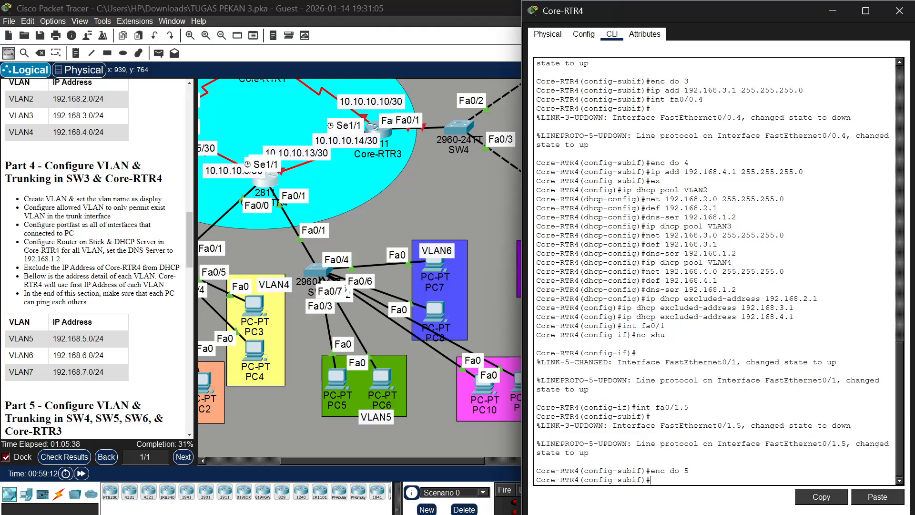
Assign IP address 192.168.5.1 with mask 255.255.255.0 to subinterface fa0/1.5
type("ip add")
type(" 192.168")
type(".5")
type(".1")
type(" 255.255.2")
type("55.255.0")
key("Return")
Create subinterface fa0/1.6 on Core-RTR4 and set its dot1Q encapsulation to VLAN 6
type("i")
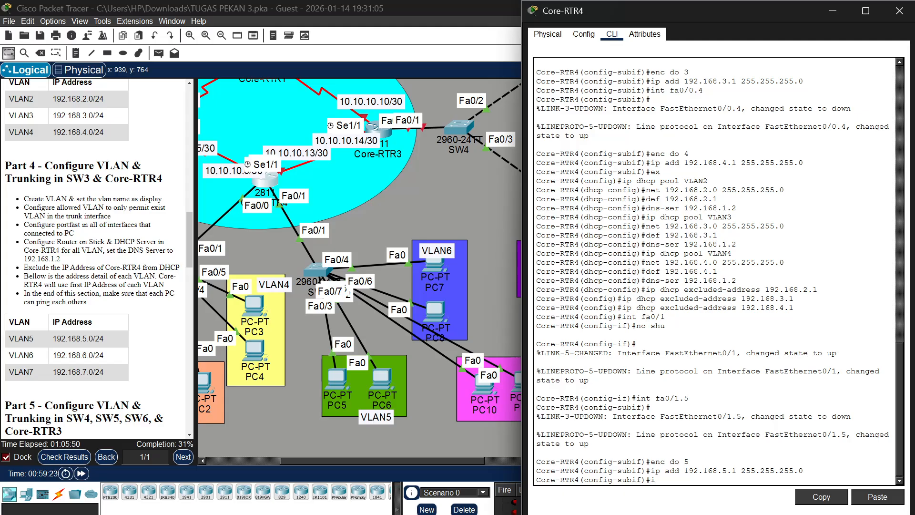
type("nt fa0/1.6")
key("Return")
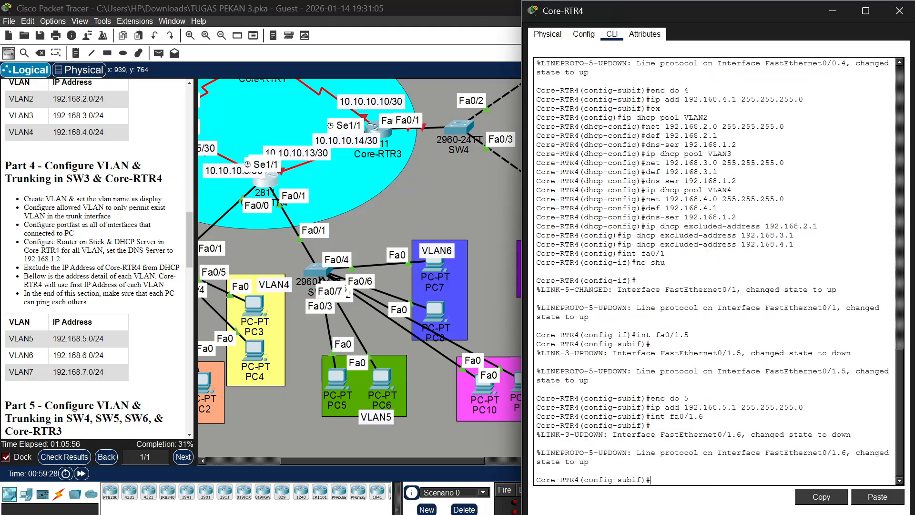
type("enc do 6")
key("Return")
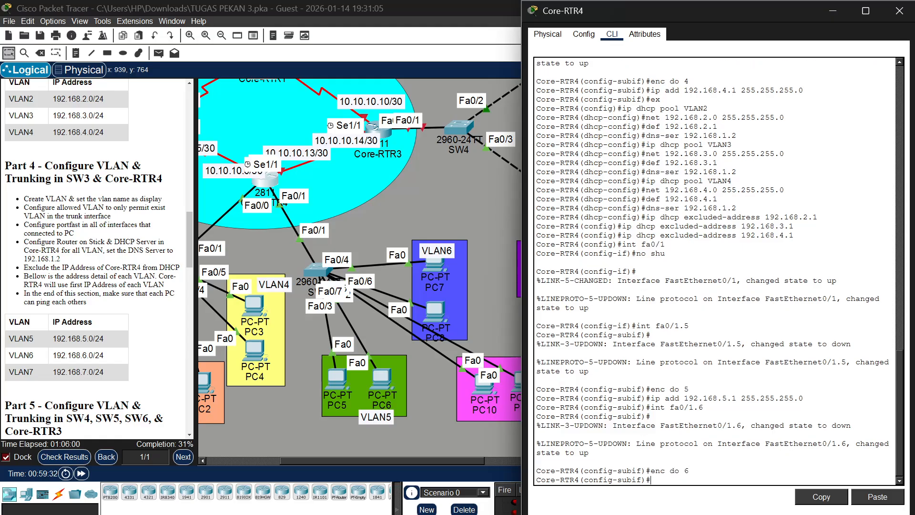
Assign IP address 192.168.6.1 with mask 255.255.255.0 to subinterface fa0/1.6
type("ip add 192.168")
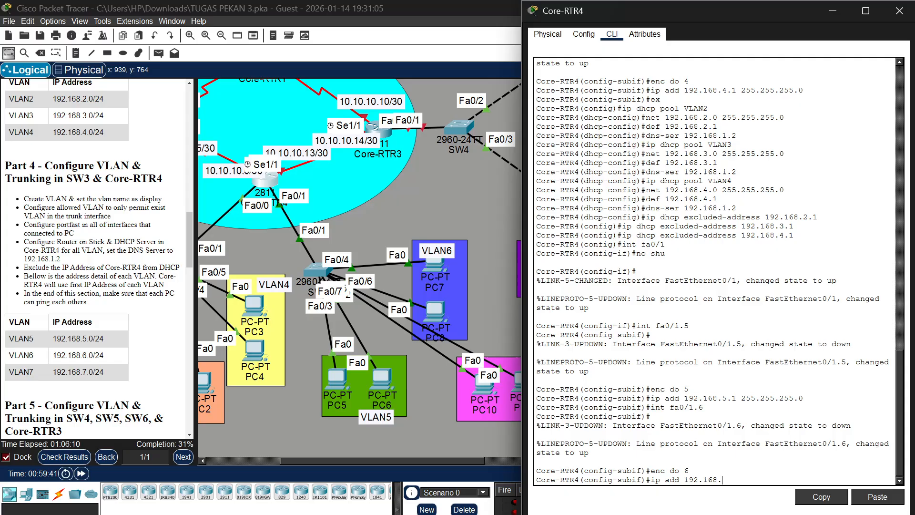
type(".6.1 255.255.255.0")
key("Return")
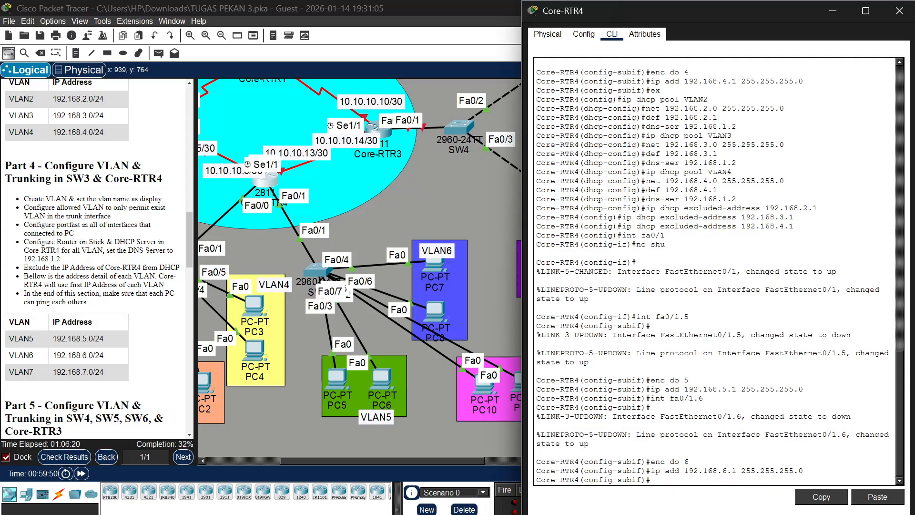
Create subinterface fa0/1.7 on Core-RTR4 and set its dot1Q encapsulation to VLAN 7
key("Up")
key("Up")
key("Up")
type("7")
key("Return")
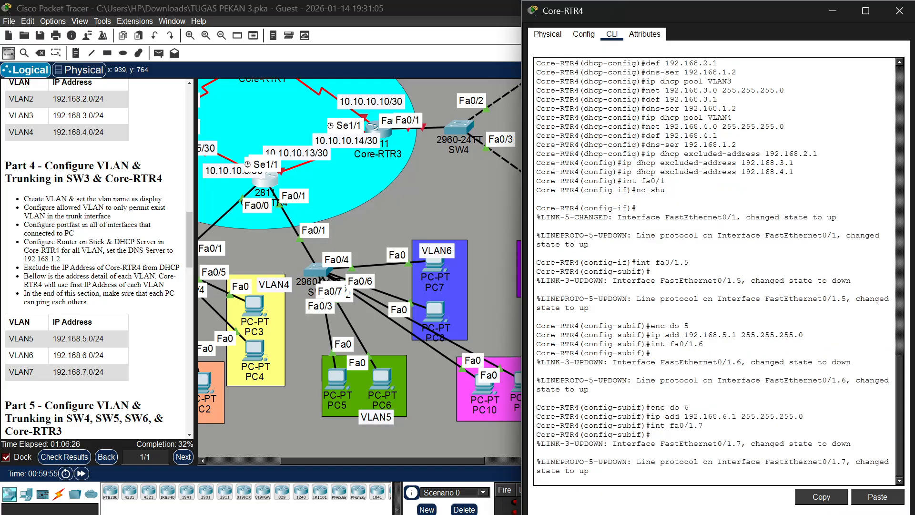
key("Return")
key("Up")
key("Up")
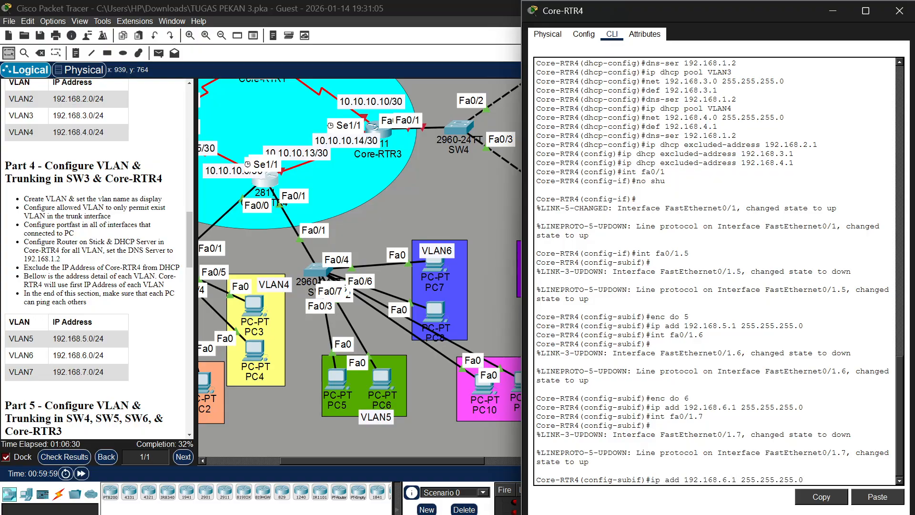
key("Up")
key("BackSpace")
type("7")
key("Return")
type("\\")
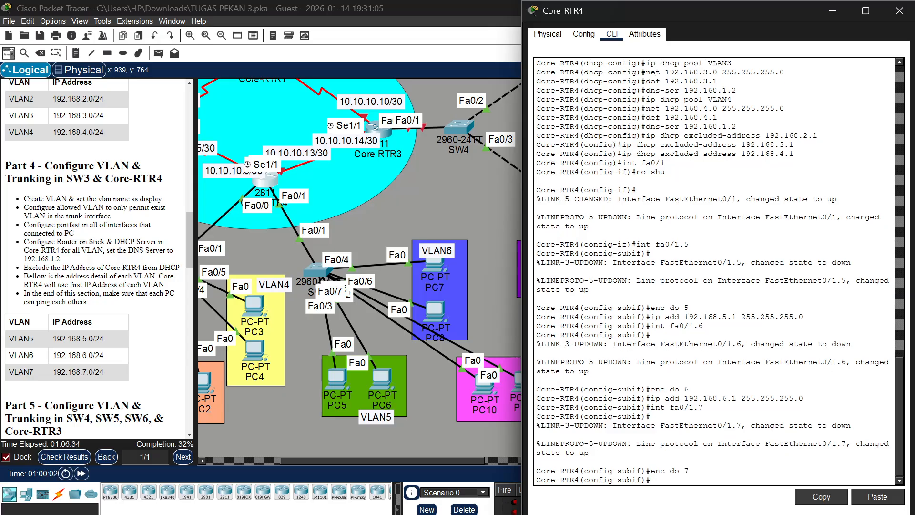
Assign IP address 192.168.7.1 with mask 255.255.255.0 to subinterface fa0/1.7
key("Up")
key("Up")
key("Up")
key("Left")
key("Left")
key("Left")
key("BackSpace")
type("7")
key("Return")
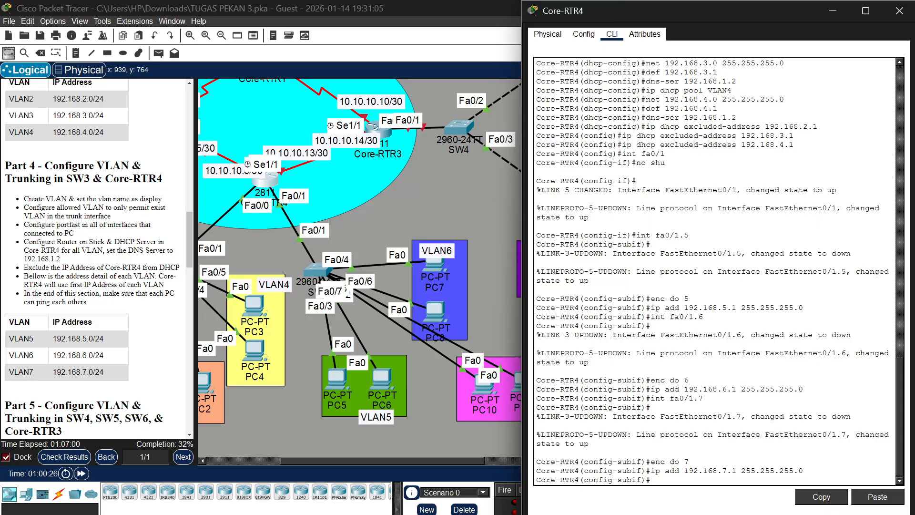
Leave the subinterface configuration and create a DHCP pool named VLAN5 on Core-RTR4
type("ex")
key("Return")
type("ip ")
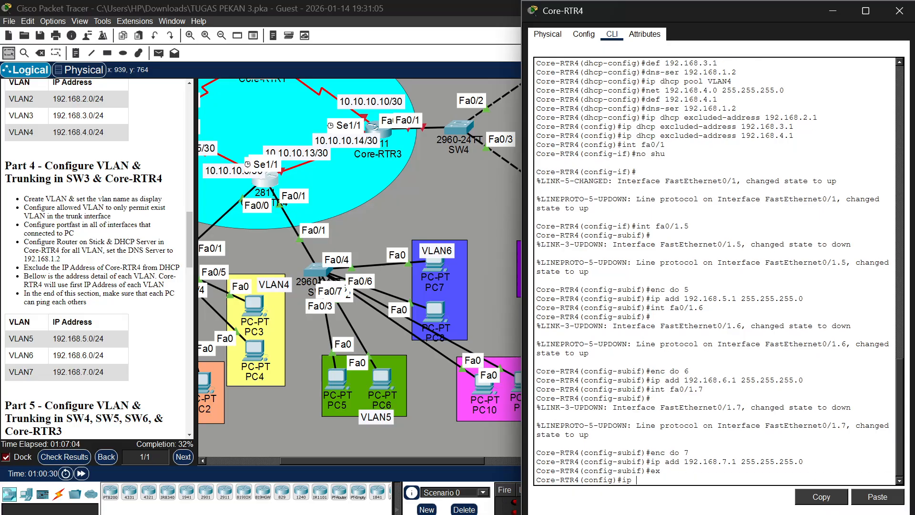
type("dhcp pool VLAN5")
key("Return")
Set the VLAN5 DHCP pool's network to 192.168.5.0 with mask 255.255.255.0
type("n")
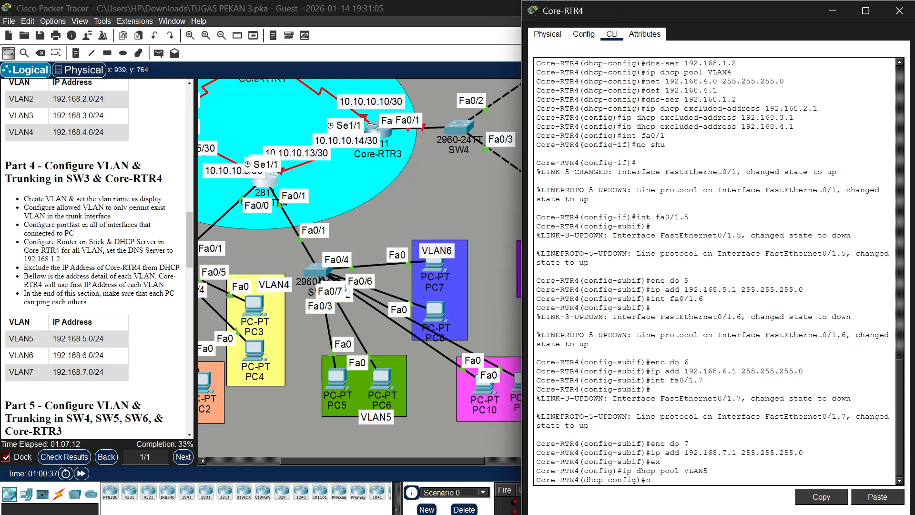
type("et 192.168.5.0 255.255.255.0")
key("Return")
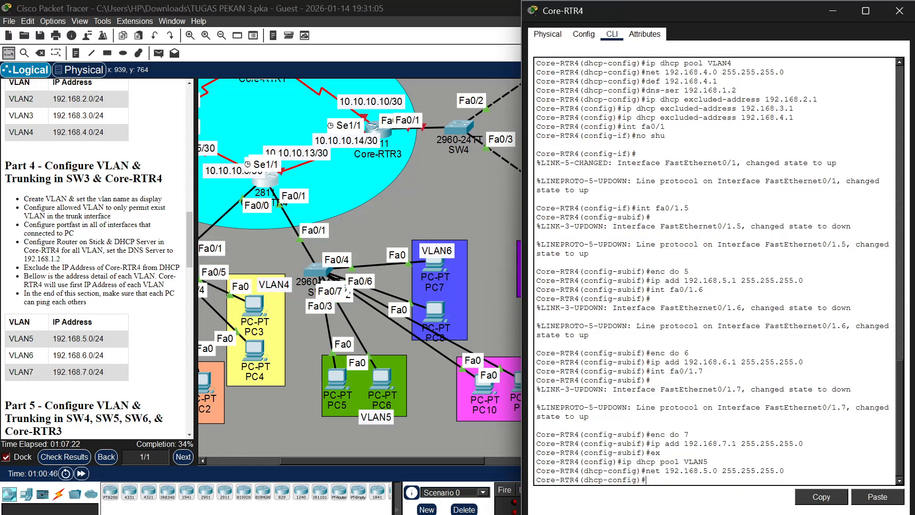
Set the VLAN5 DHCP pool's default router to 192.168.5.1
type("def 192.168.5.1")
key("Return")
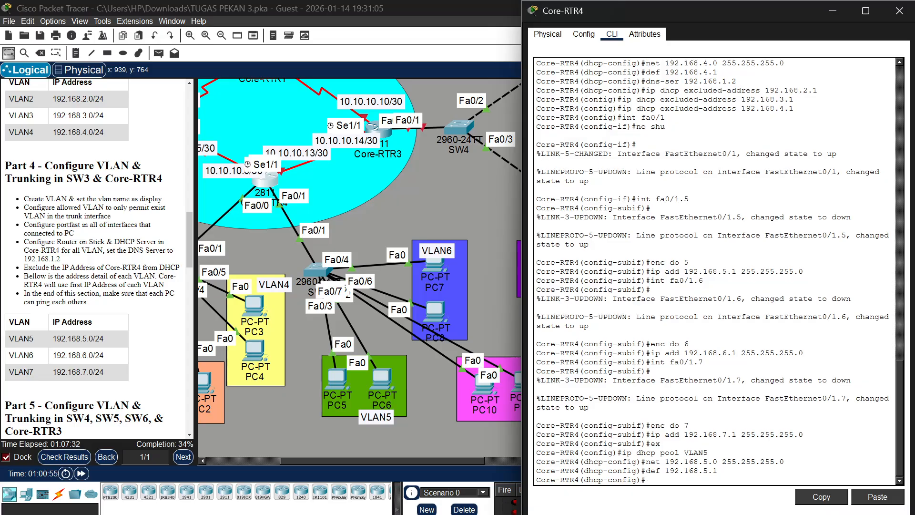
Set the VLAN5 DHCP pool's DNS server to 192.168.1.2
type("dns-ser 192.168.1.2")
key("Return")
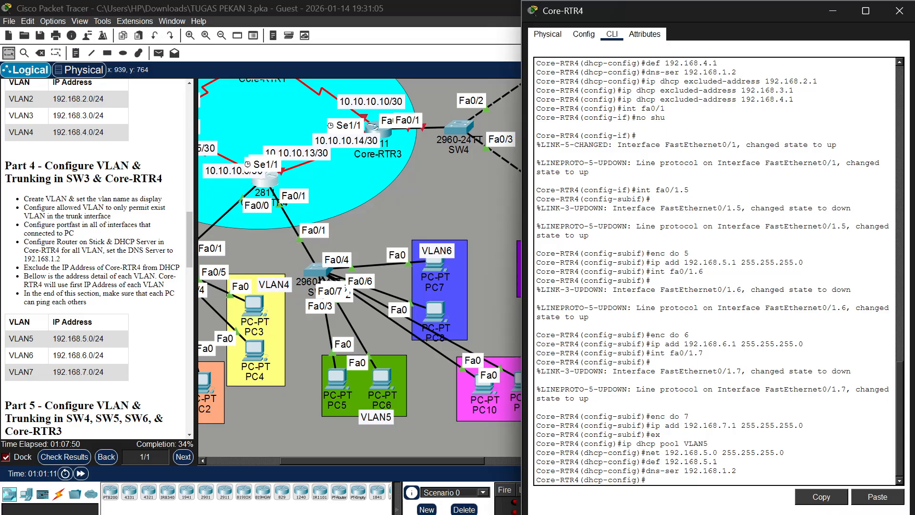
Create a DHCP pool named VLAN6 on Core-RTR4
key("Up")
key("Up")
key("Up")
key("Up")
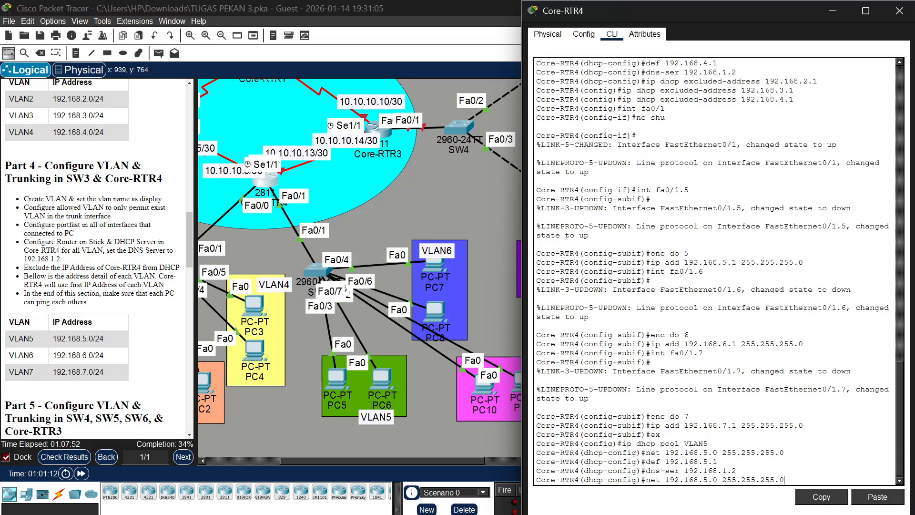
key("BackSpace")
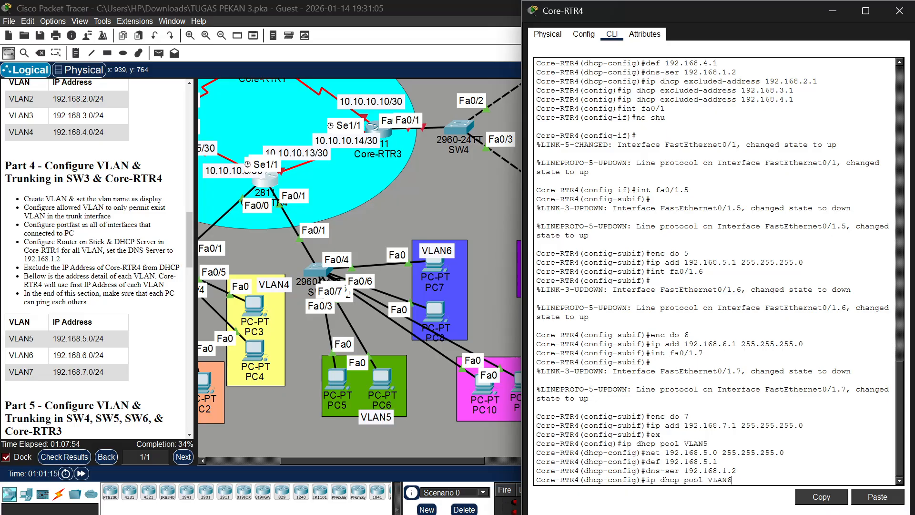
type("6")
key("Return")
Set the VLAN6 DHCP pool's network to 192.168.6.0 with mask 255.255.255.0
key("Up")
key("Up")
key("Up")
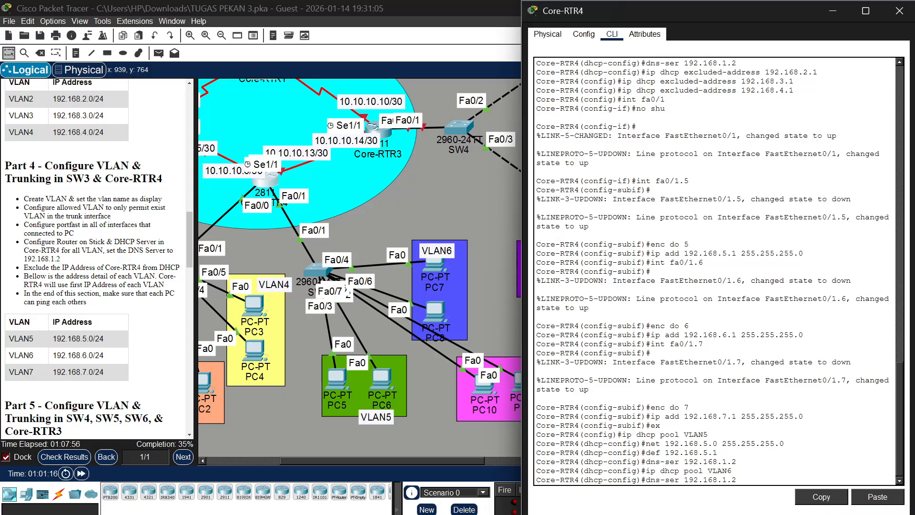
key("Up")
key("Left")
key("Left")
key("Left")
key("Left")
key("Left")
key("Left")
key("Left")
key("Left")
key("Left")
key("Left")
key("Left")
key("Left")
key("Left")
key("Left")
key("Left")
key("Left")
key("BackSpace")
type("6")
key("Return")
key("Up")
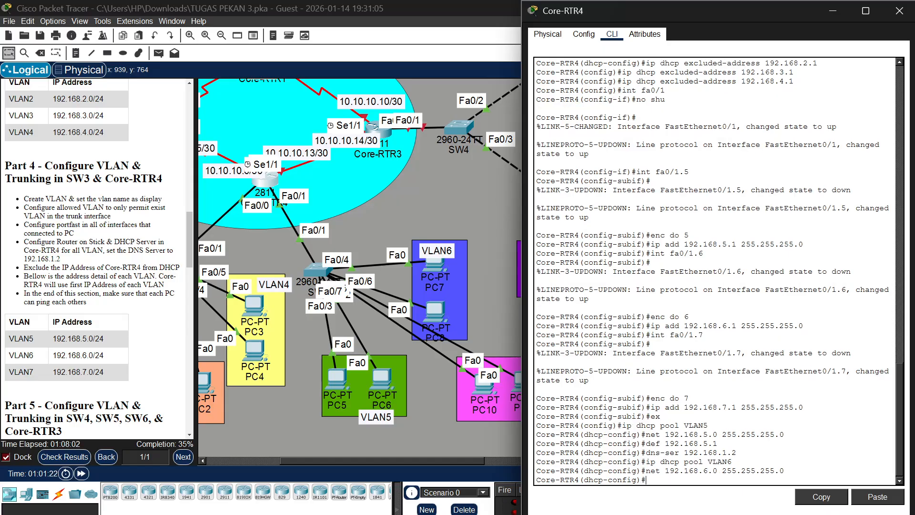
Set the VLAN6 DHCP pool's default router to 192.168.6.1
key("Up")
key("Up")
key("Up")
key("Left")
key("Left")
key("BackSpace")
type("6")
key("Return")
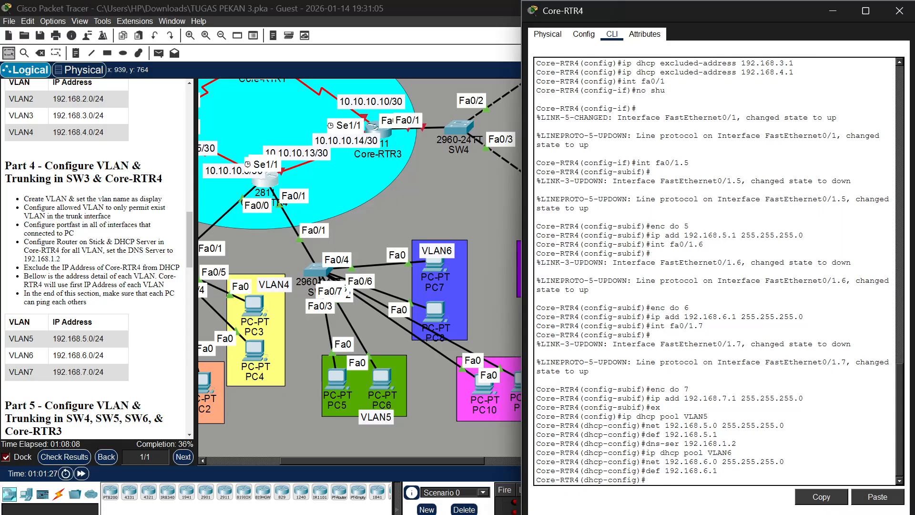
Set the VLAN6 DHCP pool's DNS server to 192.168.1.2
key("Up")
key("Up")
Create a DHCP pool named VLAN7 on Core-RTR4
key("Up")
key("Up")
key("Return")
key("Up")
key("Up")
key("Up")
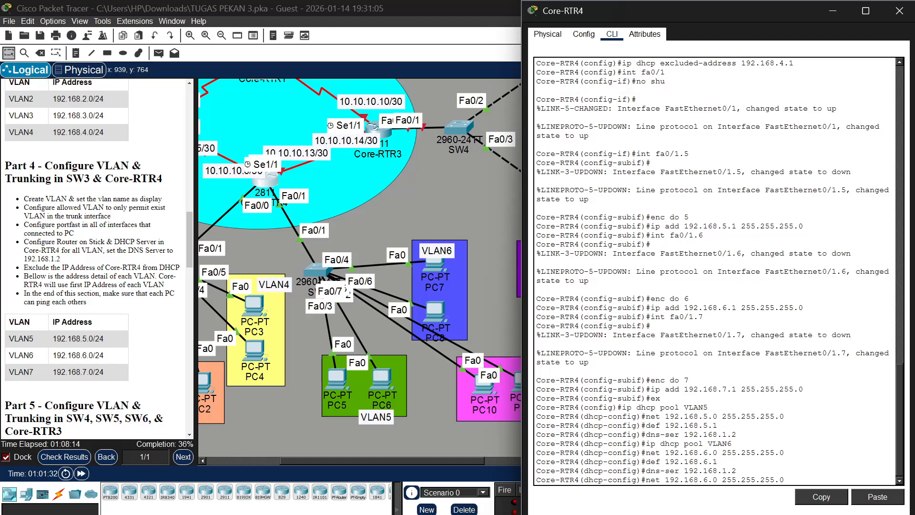
key("Up")
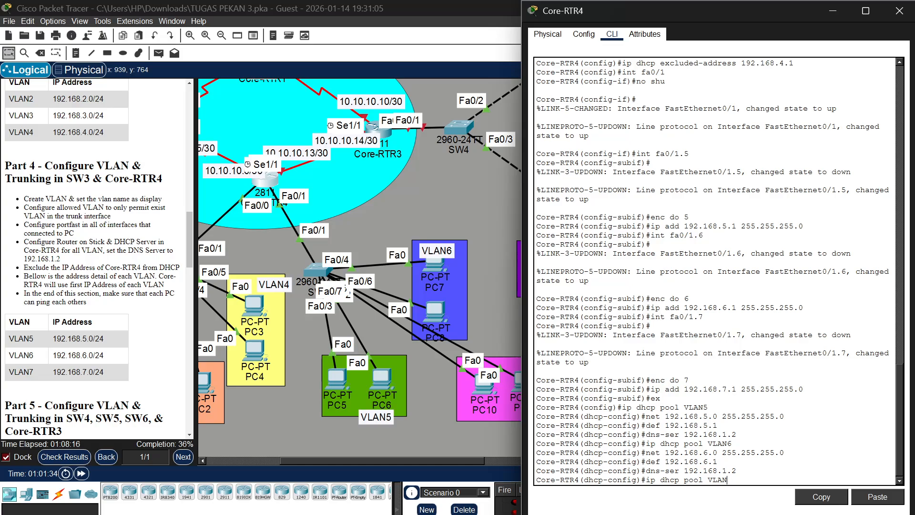
type("7")
key("Return")
Set the VLAN7 DHCP pool's network to 192.168.7.0 with mask 255.255.255.0
key("Up")
key("Up")
key("Up")
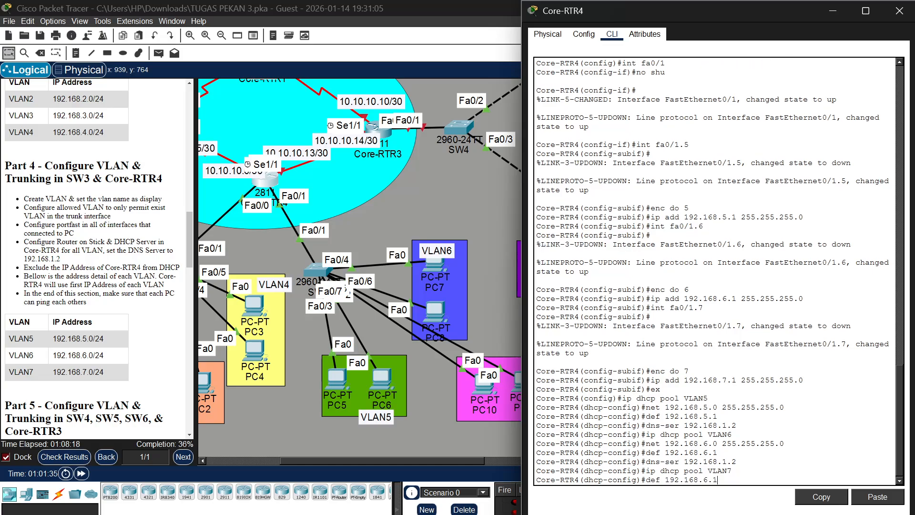
key("Up")
key("Left")
key("Left")
key("Left")
key("Left")
key("Left")
key("Left")
key("Left")
key("BackSpace")
type("7")
key("Return")
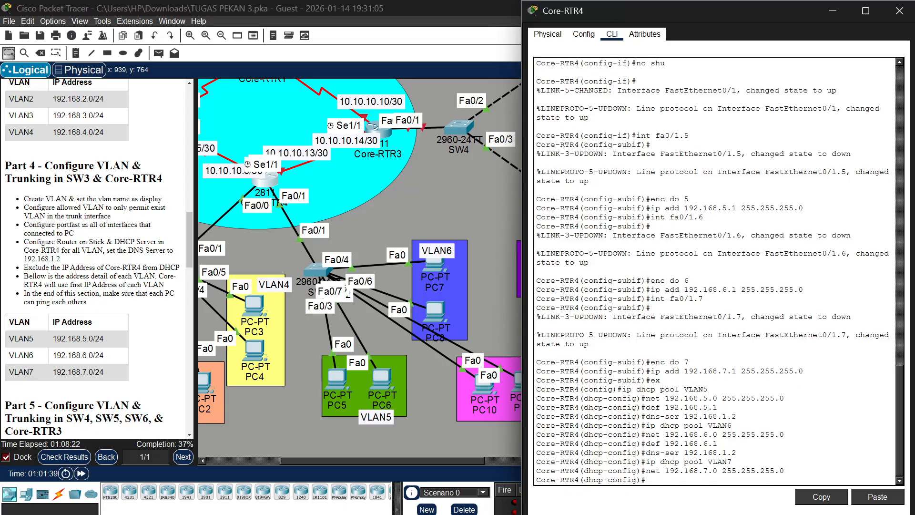
Set the VLAN7 DHCP pool's default router to 192.168.7.1
key("Up")
key("Up")
key("Up")
Set the VLAN7 DHCP pool's DNS server to 192.168.1.2 and return to global configuration mode
key("Up")
key("Left")
key("Left")
key("BackSpace")
type("7")
key("Return")
key("Up")
key("Up")
key("Up")
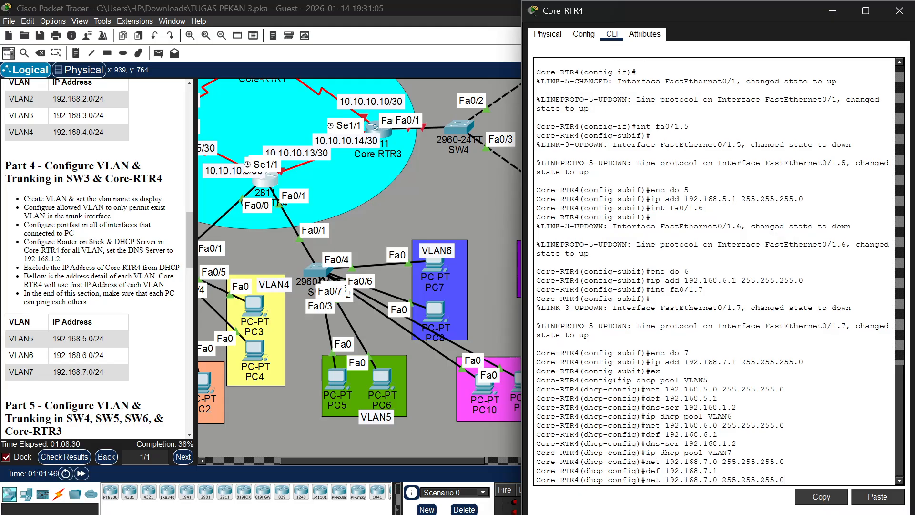
key("Down")
key("Up")
key("Up")
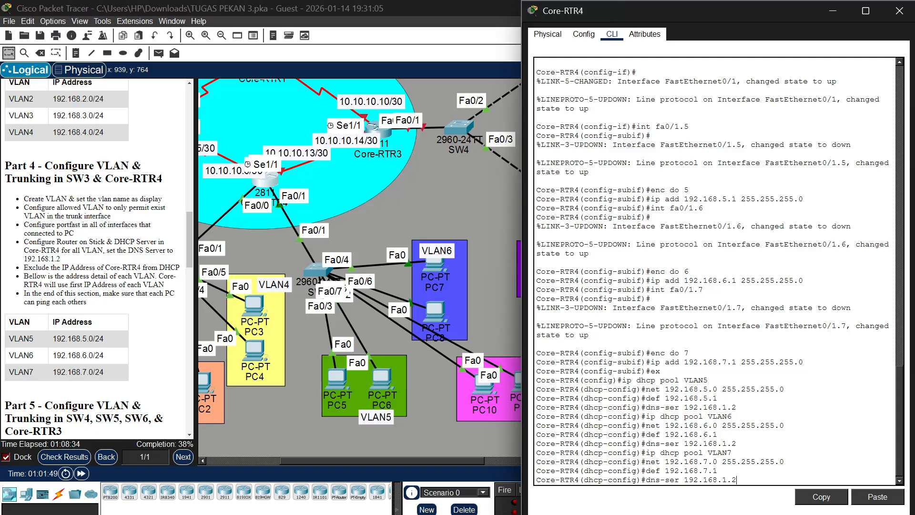
key("Return")
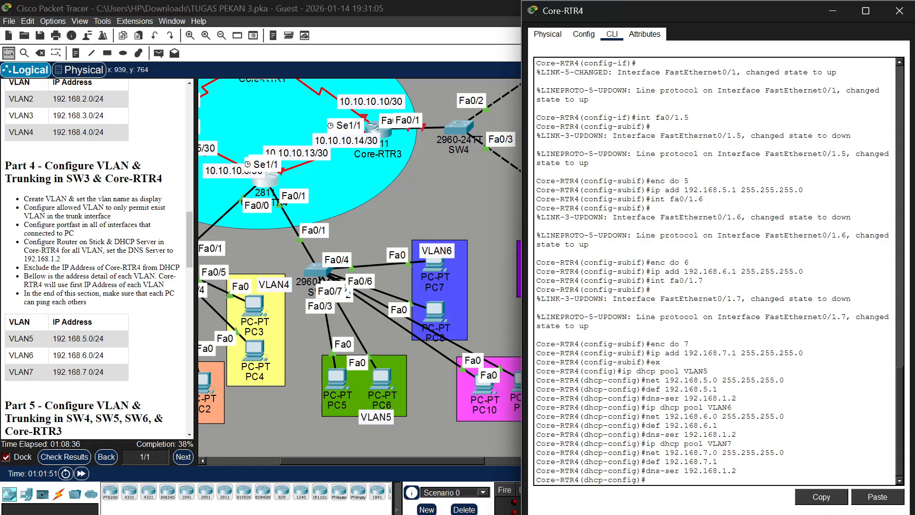
type("ex")
key("Return")
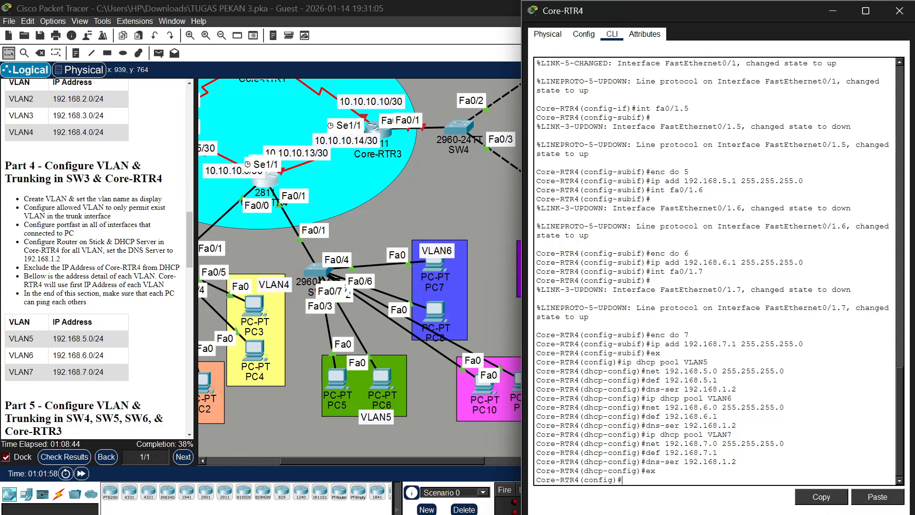
Exclude the VLAN5 gateway address 192.168.5.1 from DHCP on Core-RTR4
type("ip dhcp excluded-addr")
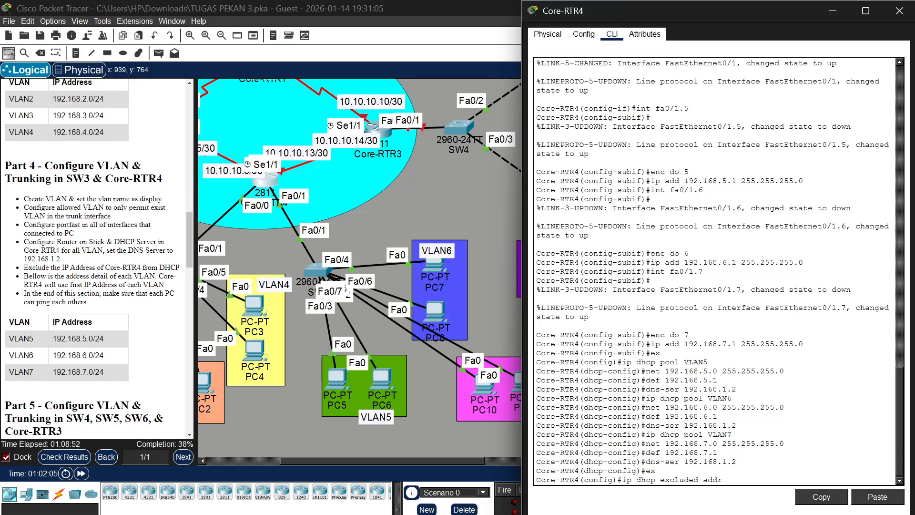
type("ess 192.168.5.1")
key("Return")
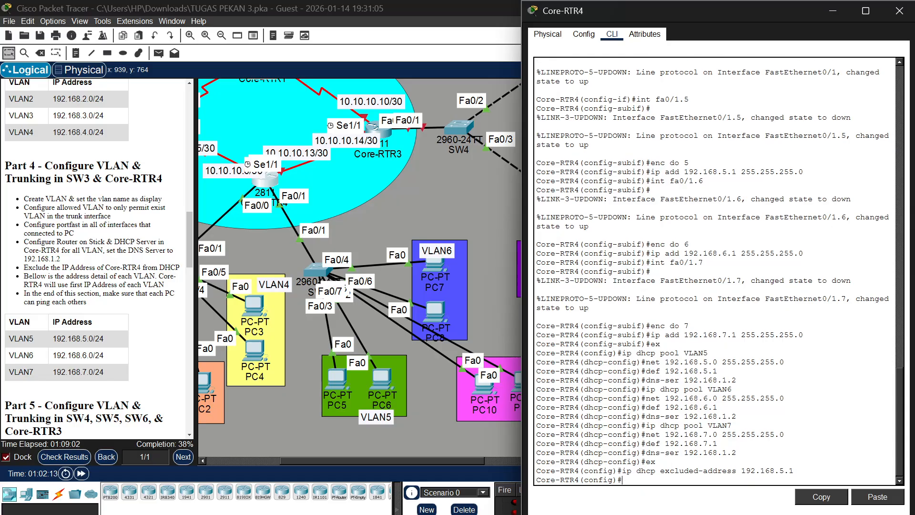
Exclude the VLAN6 gateway address 192.168.6.1 from DHCP on Core-RTR4
key("Up")
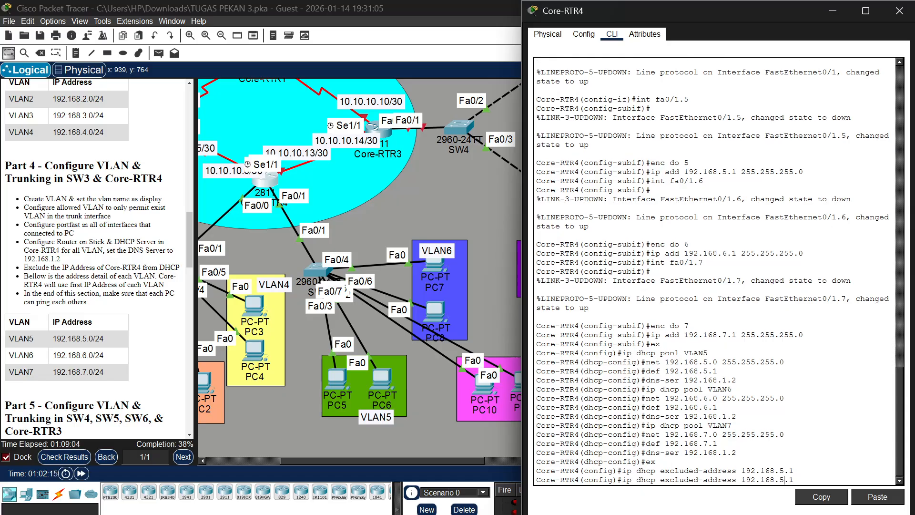
key("BackSpace")
type("6")
key("Return")
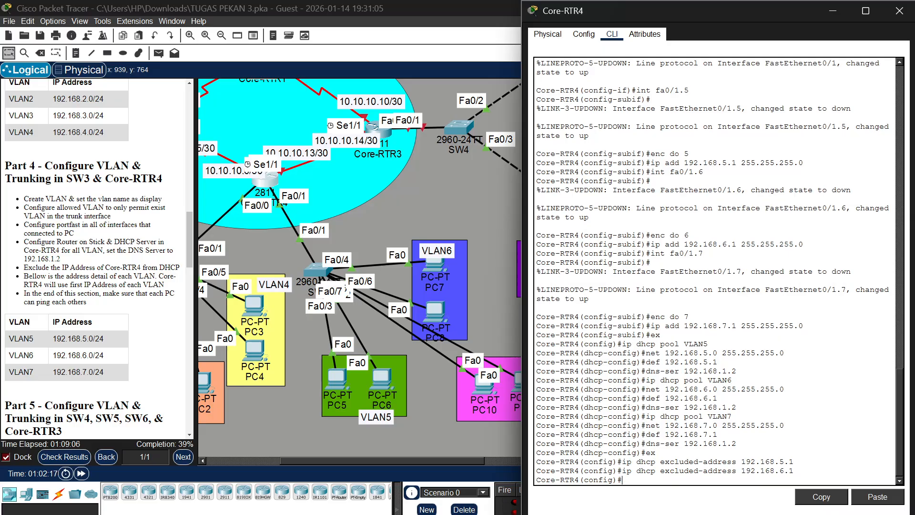
Exclude the VLAN7 gateway address 192.168.7.1 from DHCP on Core-RTR4
key("Up")
key("BackSpace")
key("BackSpace")
key("BackSpace")
type("7.1")
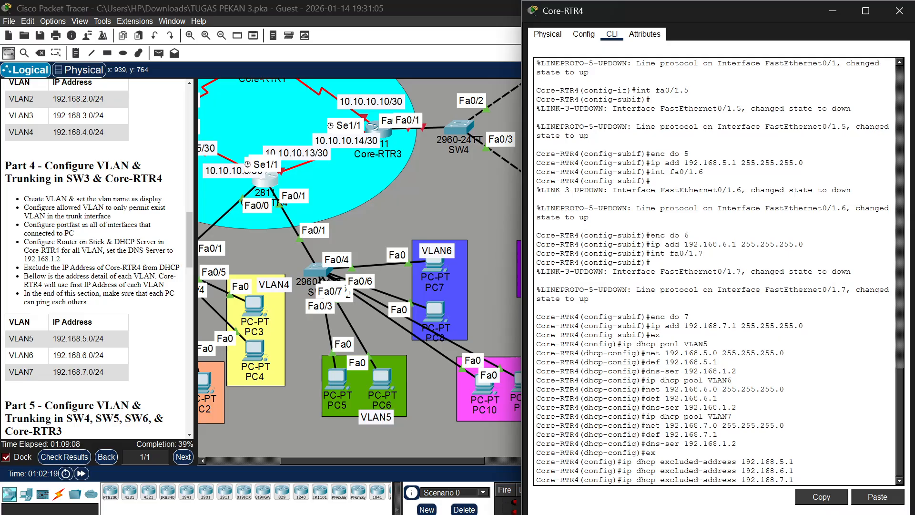
key("Return")
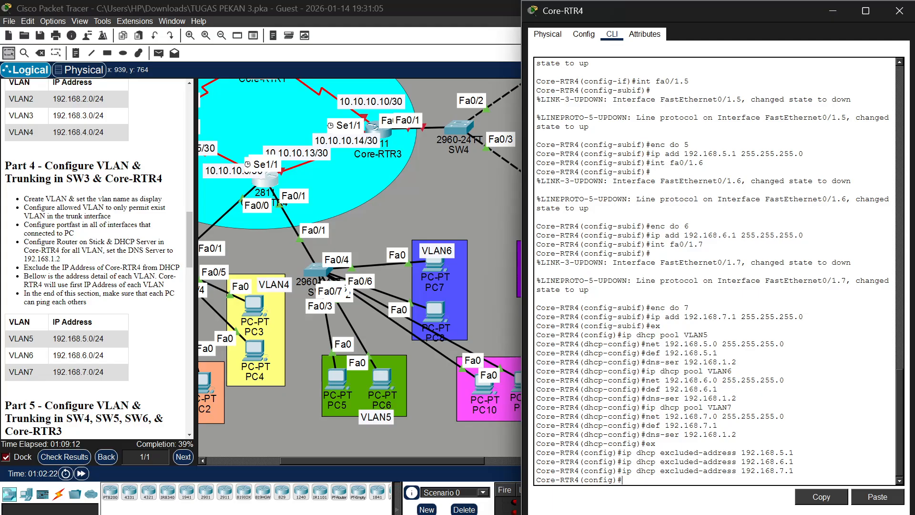
Switch PC5 in VLAN5 to obtain its IPv4 configuration through DHCP, and close its window
left_click(335, 379)
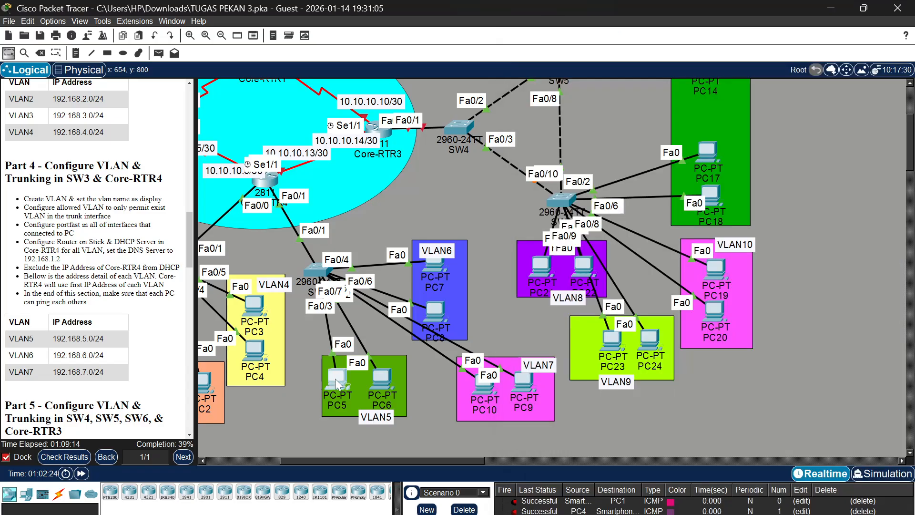
left_click(335, 379)
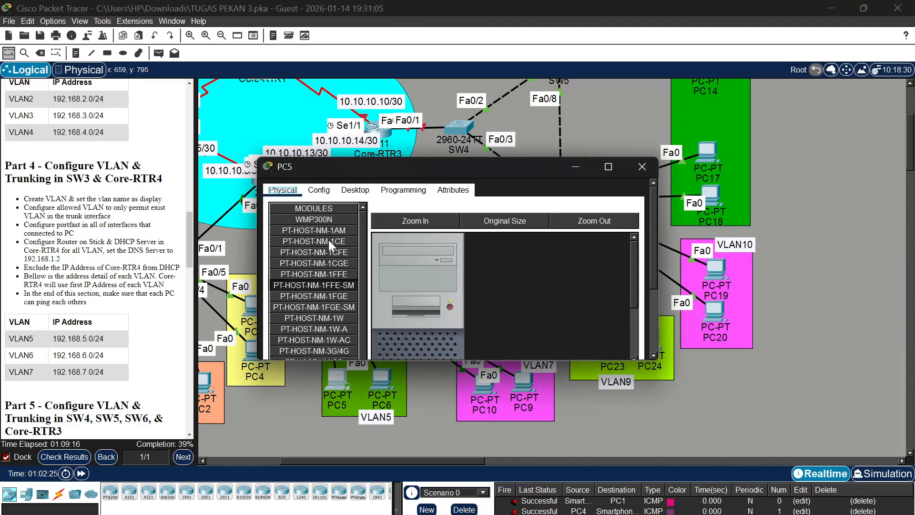
left_click(353, 188)
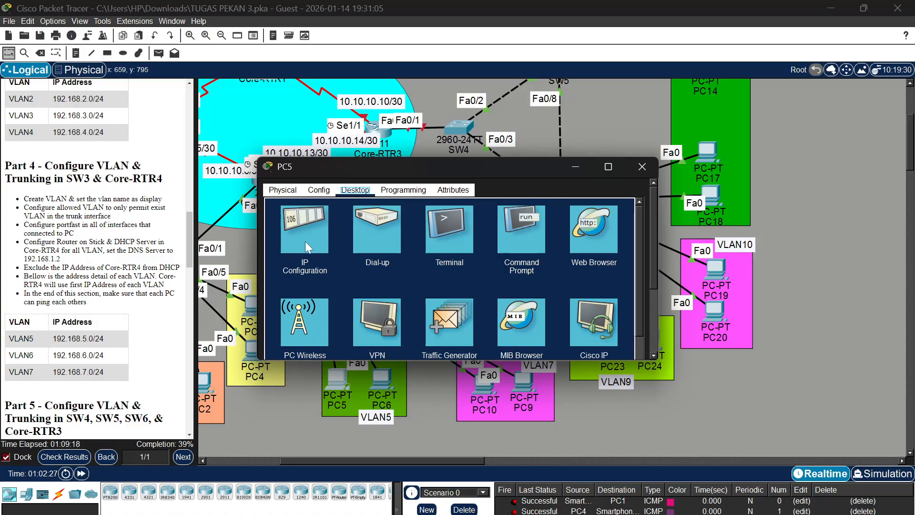
left_click(305, 241)
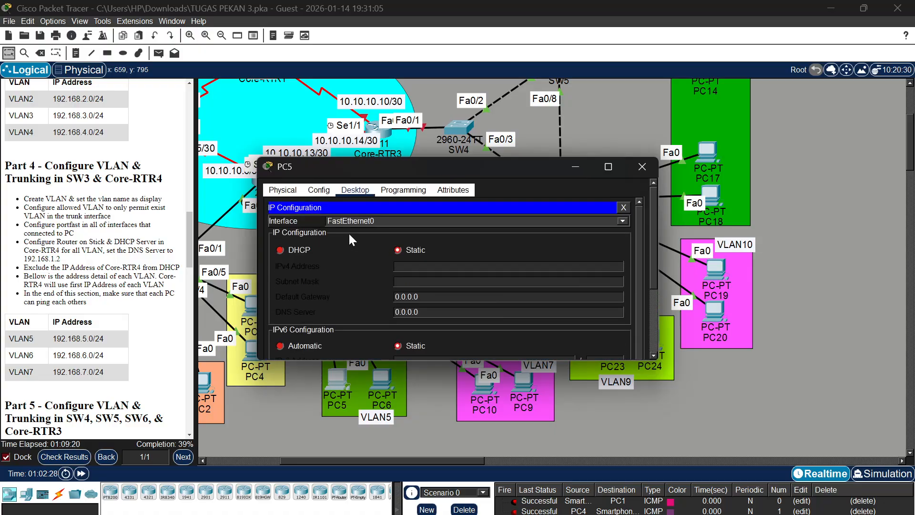
left_click(288, 248)
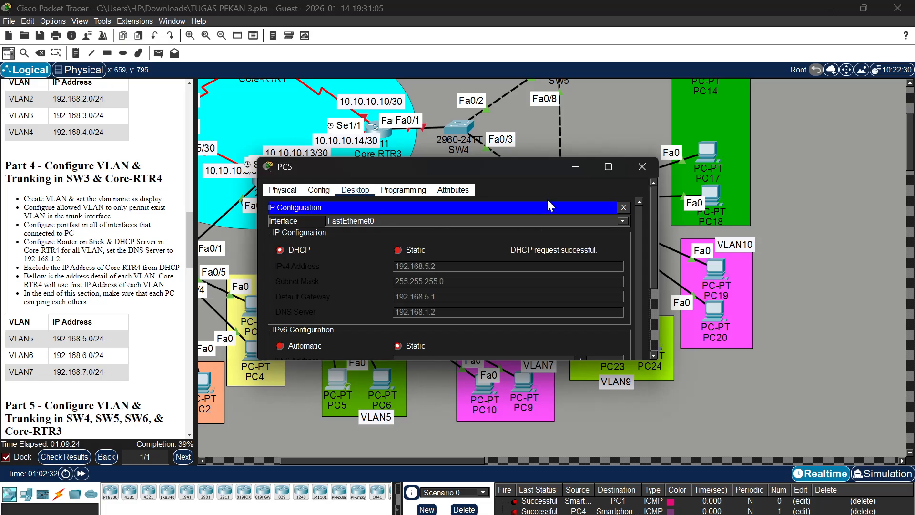
left_click(569, 166)
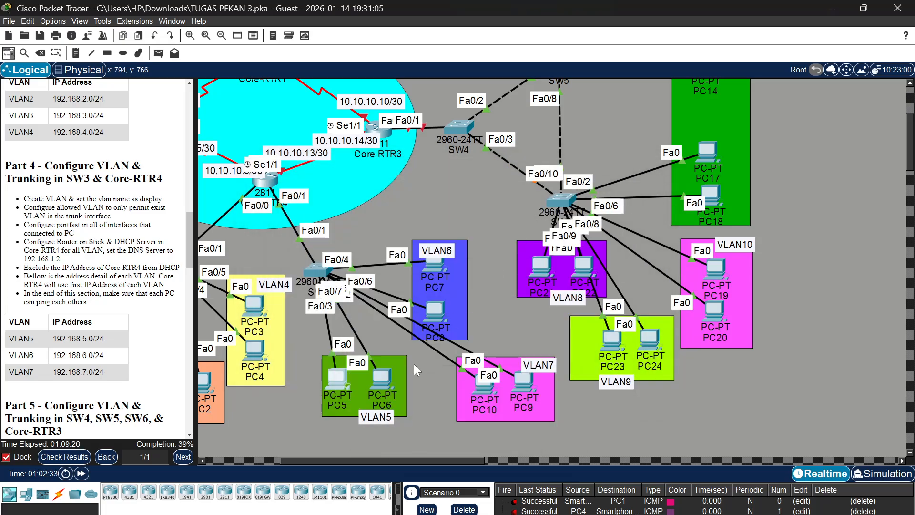
left_click(341, 376)
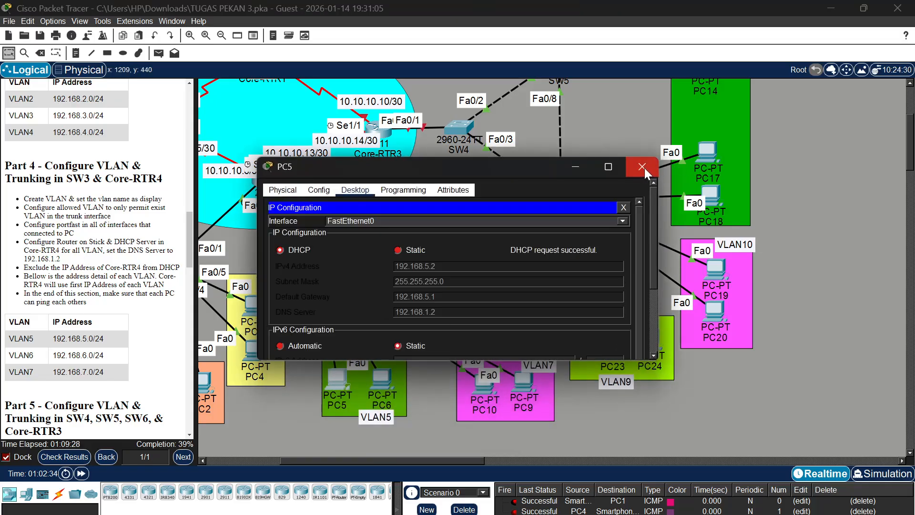
left_click(642, 168)
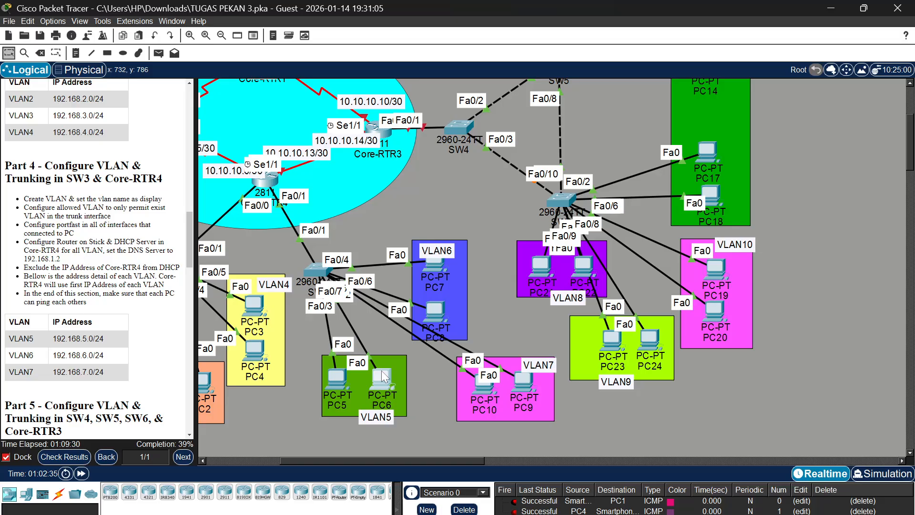
Switch PC6 in VLAN5 to obtain its IPv4 configuration through DHCP, and close its window
left_click(381, 371)
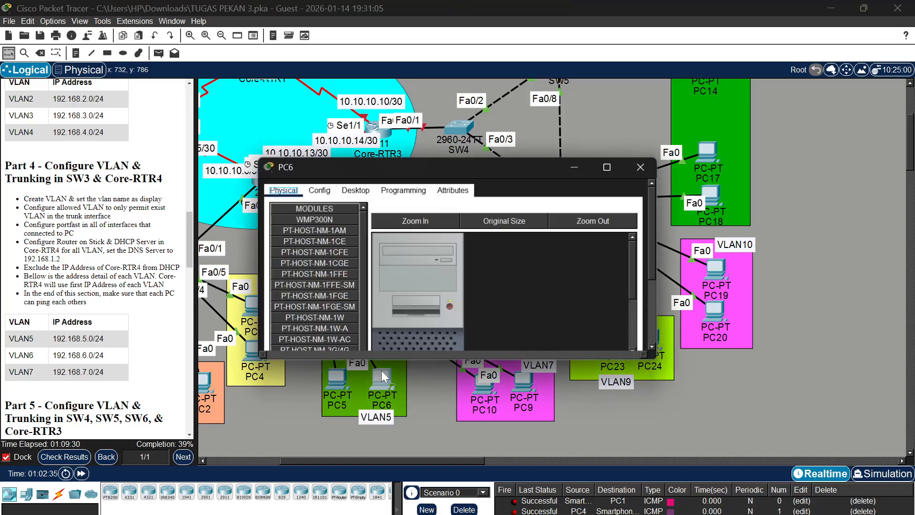
left_click(354, 193)
left_click(302, 223)
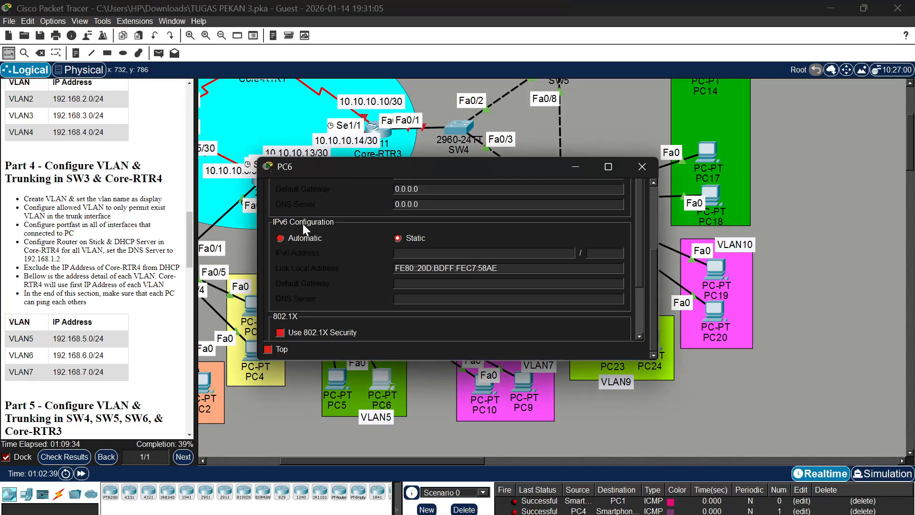
scroll(353, 195, "up", 3)
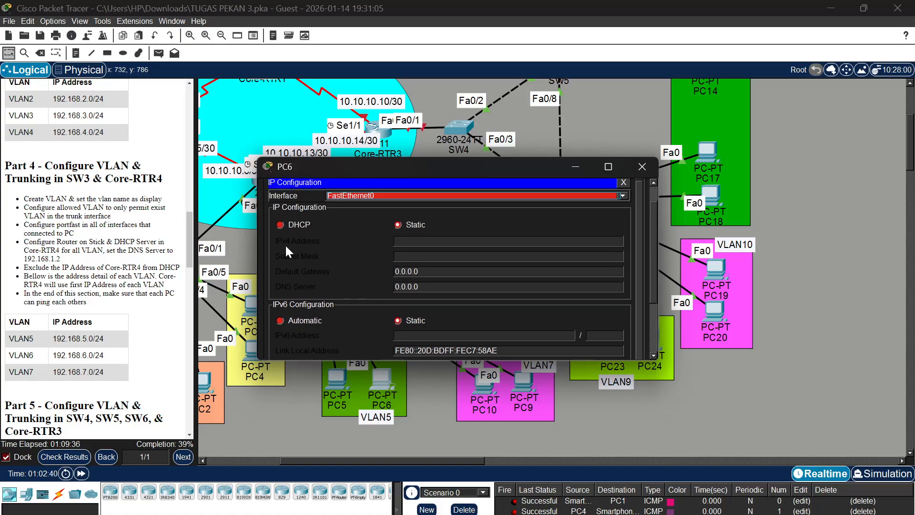
left_click(281, 222)
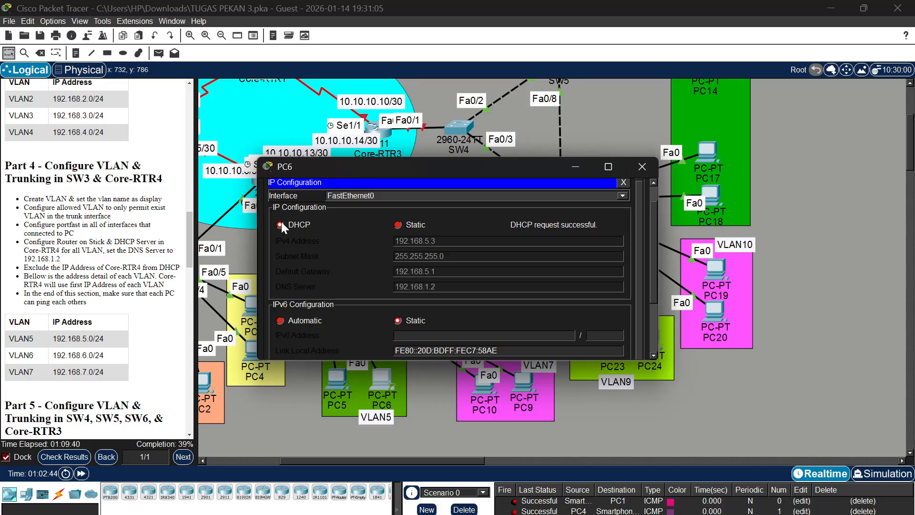
left_click(642, 166)
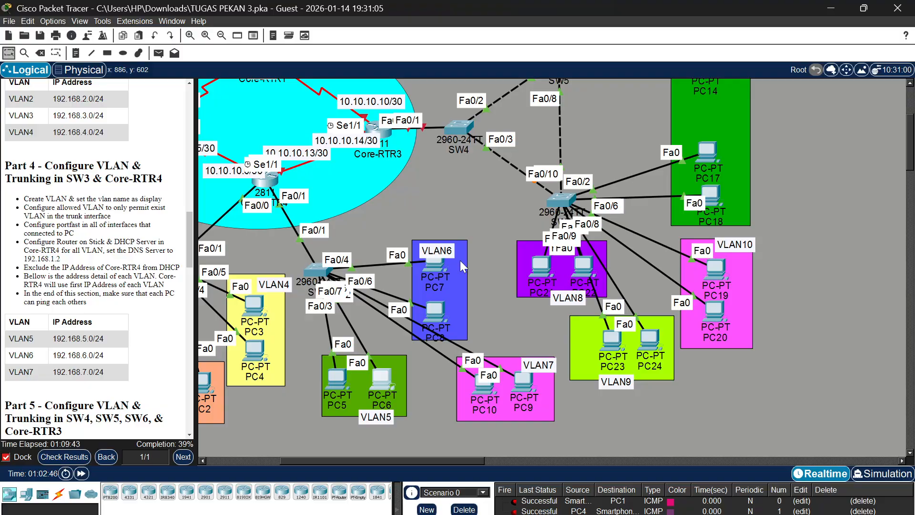
Switch PC7 in VLAN6 to obtain its IPv4 configuration through DHCP, and close its window
left_click(434, 262)
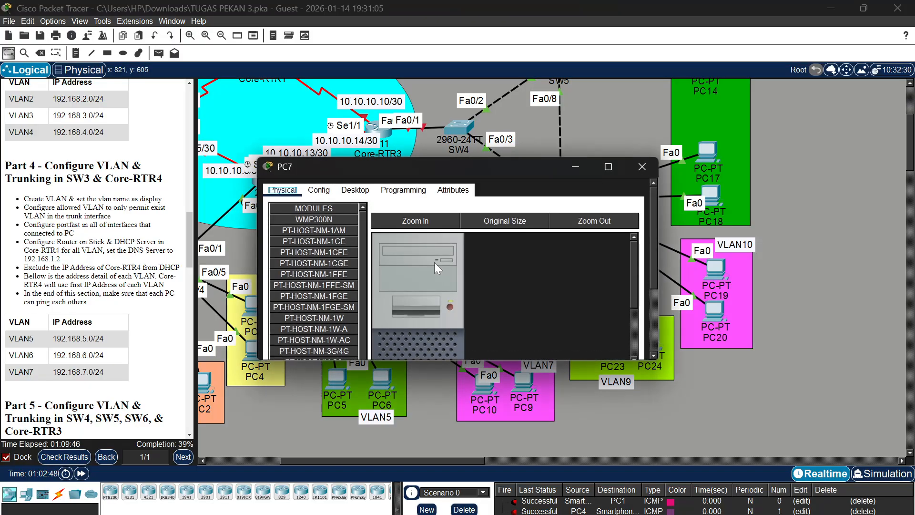
left_click(347, 193)
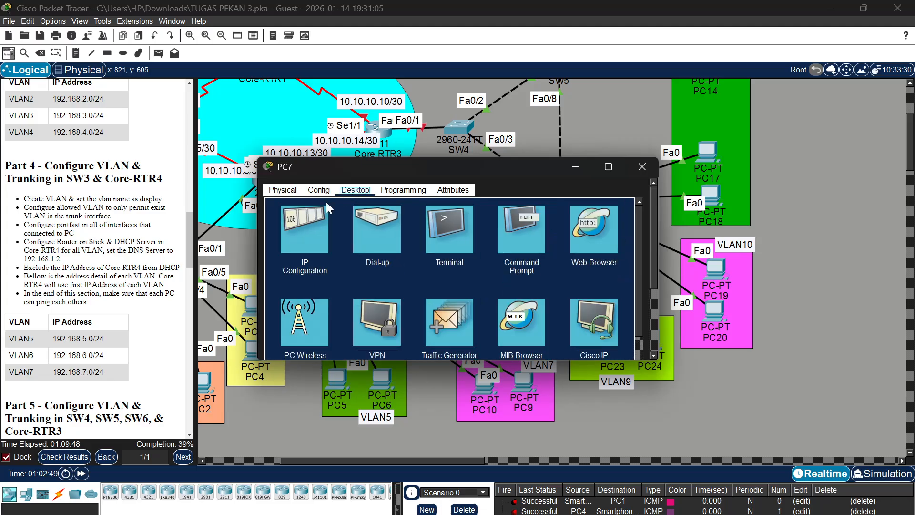
left_click(298, 222)
scroll(323, 193, "up", 3)
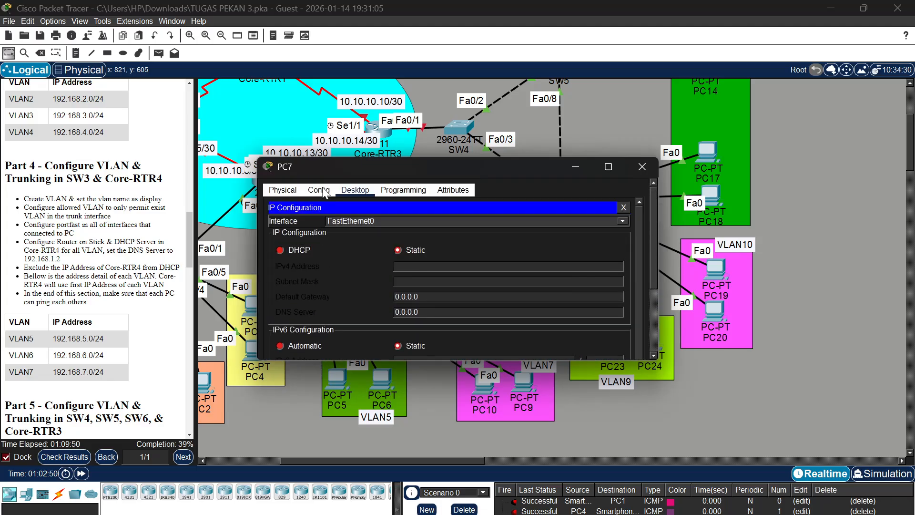
left_click(281, 250)
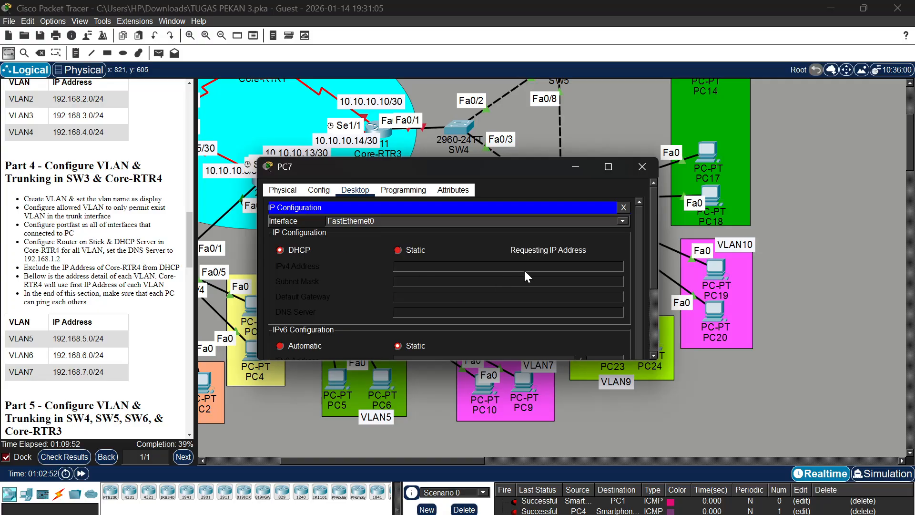
left_click(643, 172)
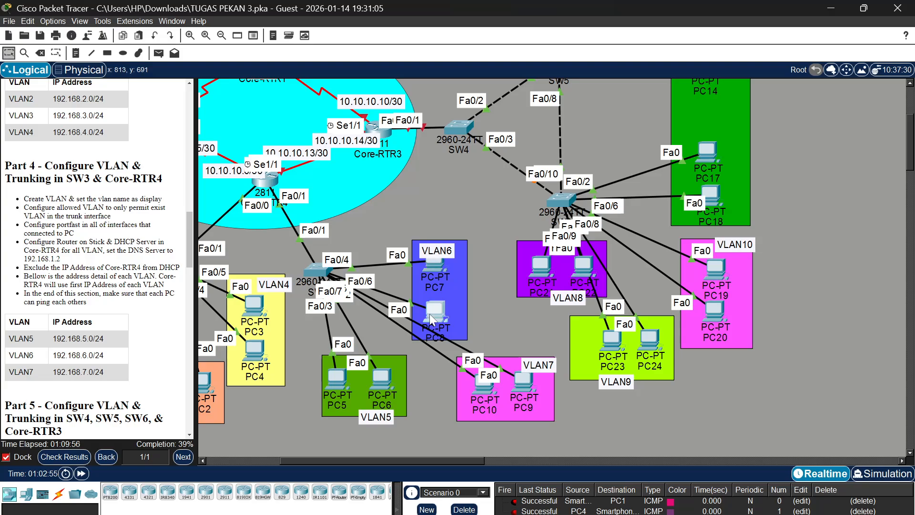
Switch PC8 in VLAN6 to obtain its IPv4 configuration through DHCP, and close its window
left_click(430, 314)
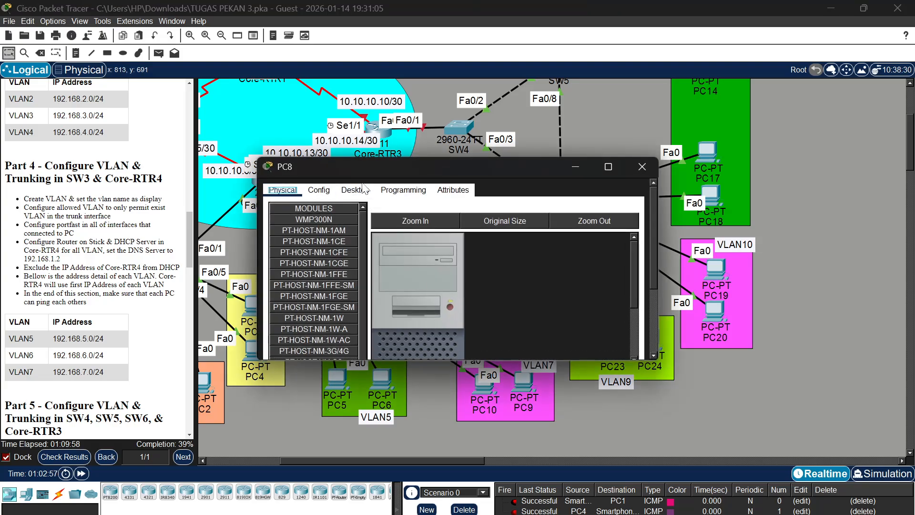
left_click(354, 196)
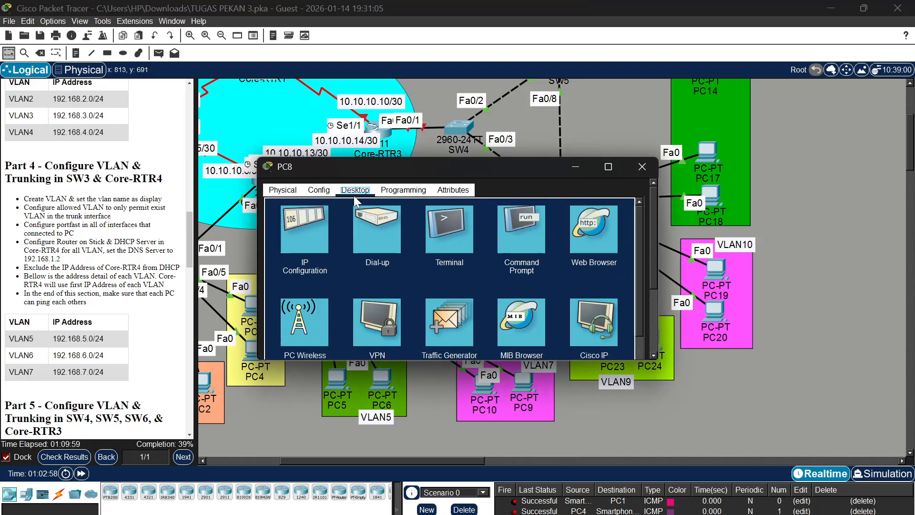
left_click(310, 233)
scroll(298, 210, "up", 5)
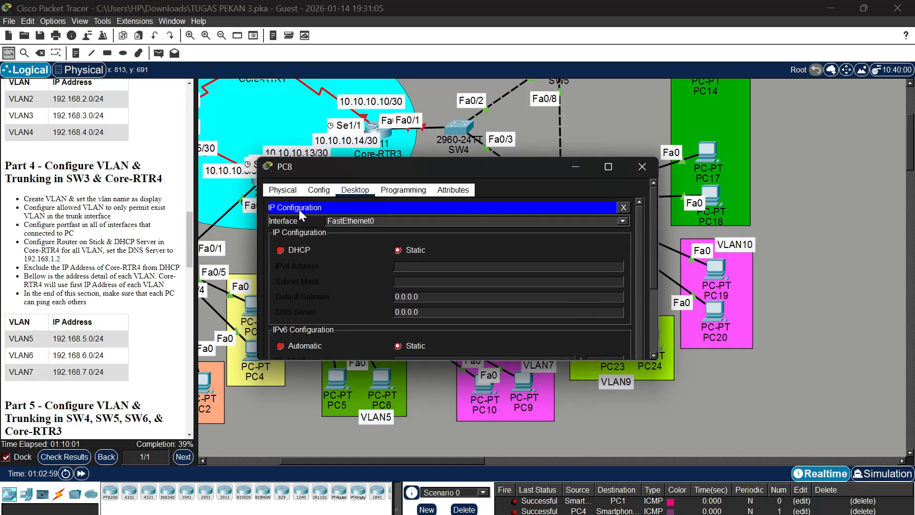
left_click(282, 248)
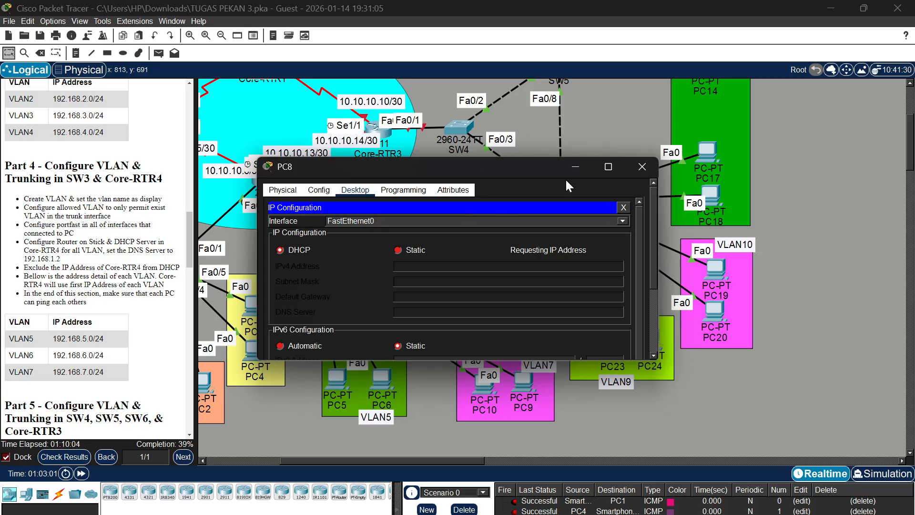
left_click(649, 164)
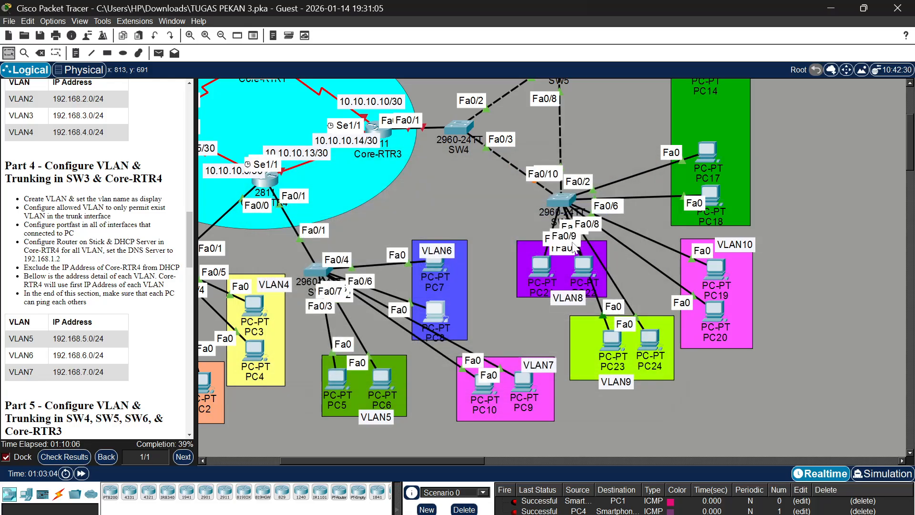
Switch PC10 in VLAN7 to obtain its IPv4 configuration through DHCP, and close its window
left_click(481, 384)
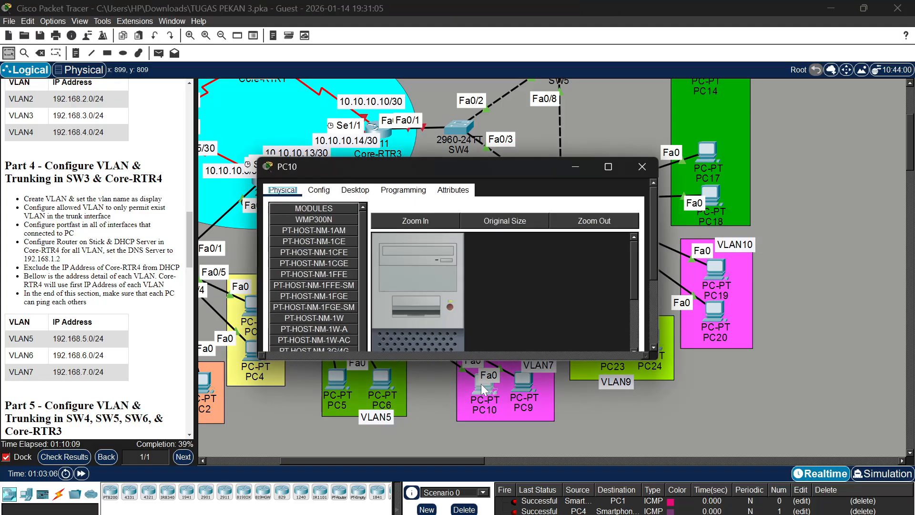
left_click(354, 189)
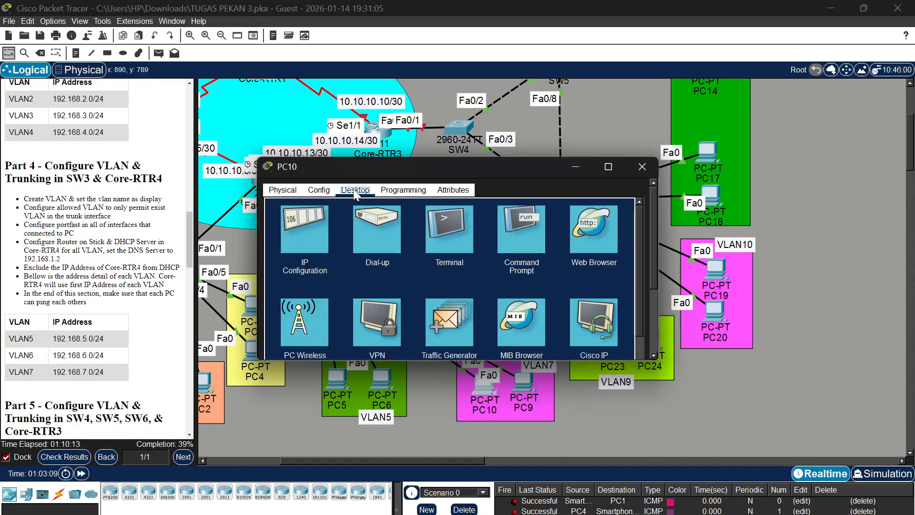
left_click(311, 219)
left_click(292, 237)
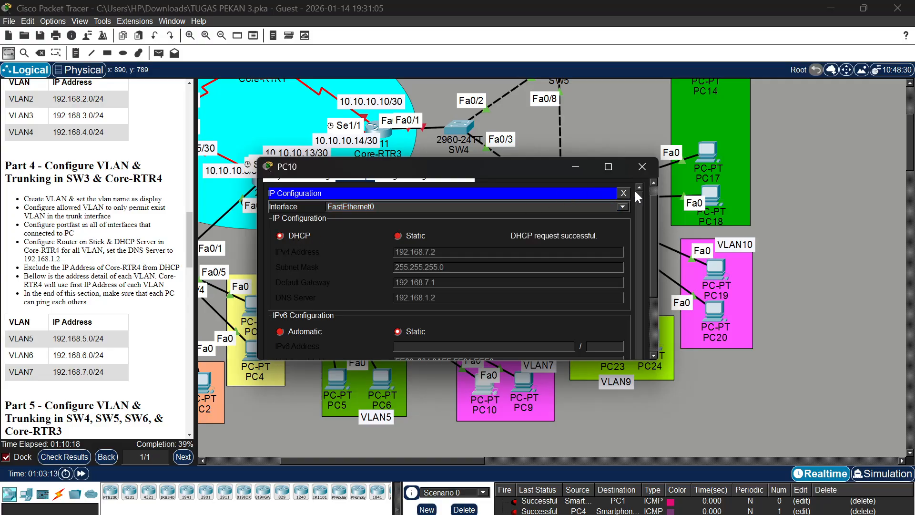
left_click(642, 171)
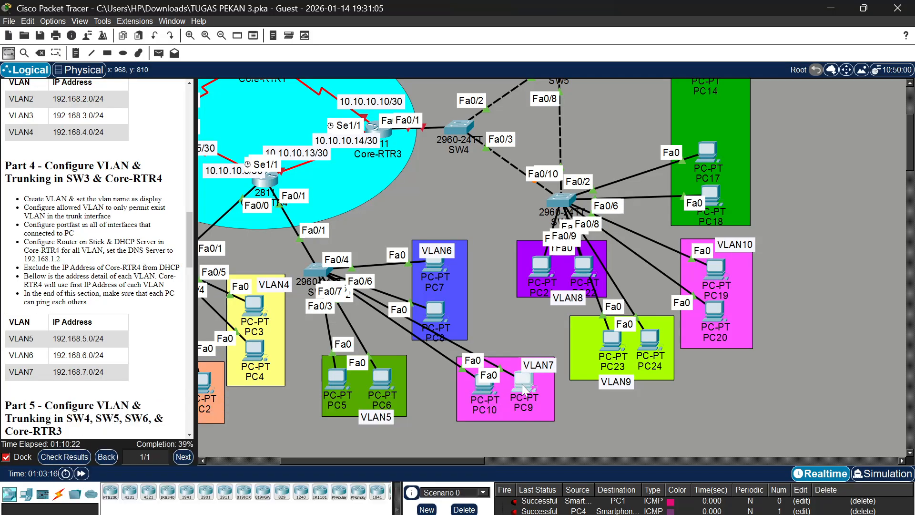
Switch PC9 in VLAN7 to obtain its IPv4 configuration through DHCP, and close its window
left_click(522, 384)
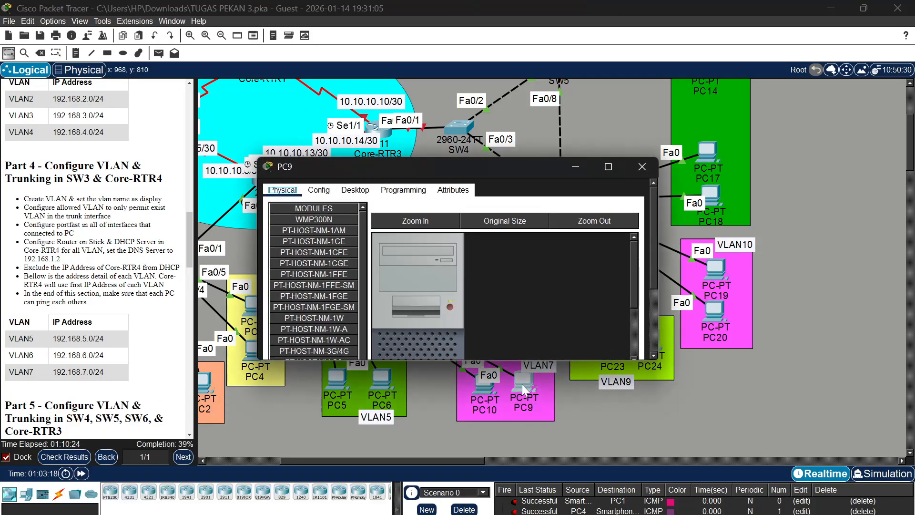
left_click(354, 191)
left_click(322, 211)
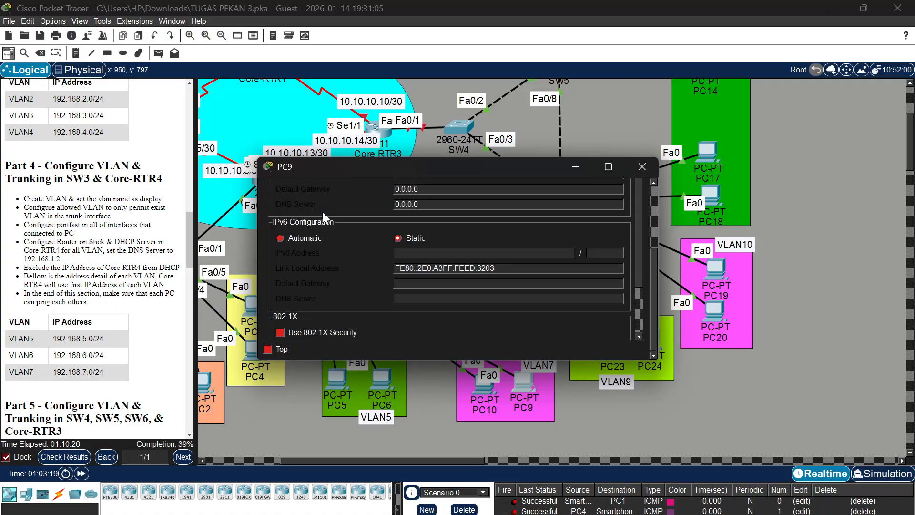
scroll(344, 196, "up", 3)
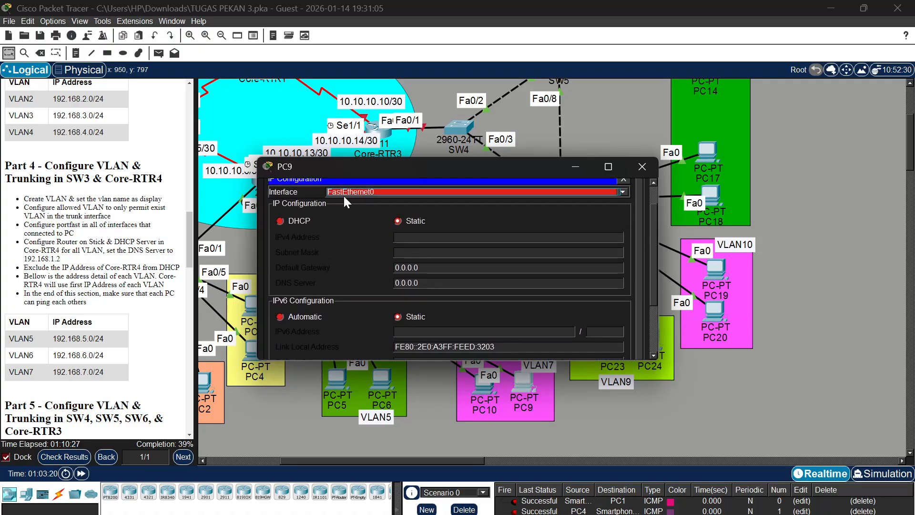
left_click(282, 219)
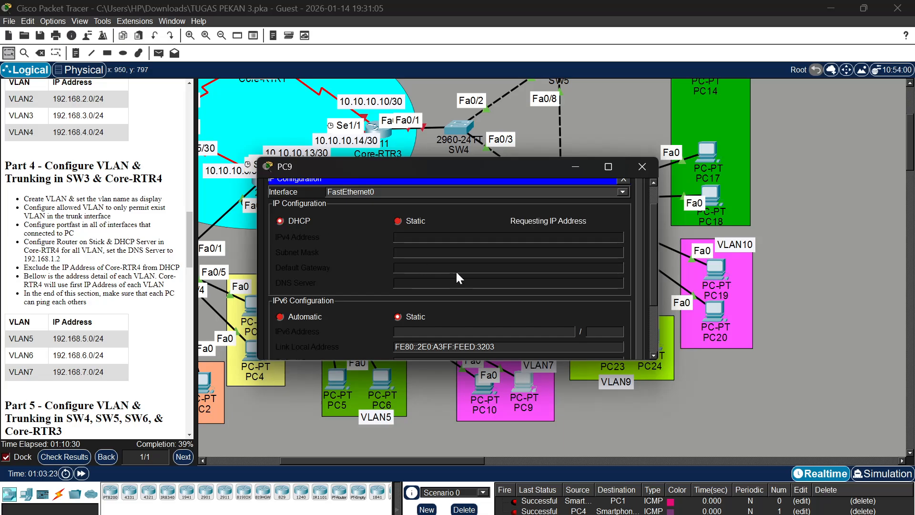
left_click(642, 166)
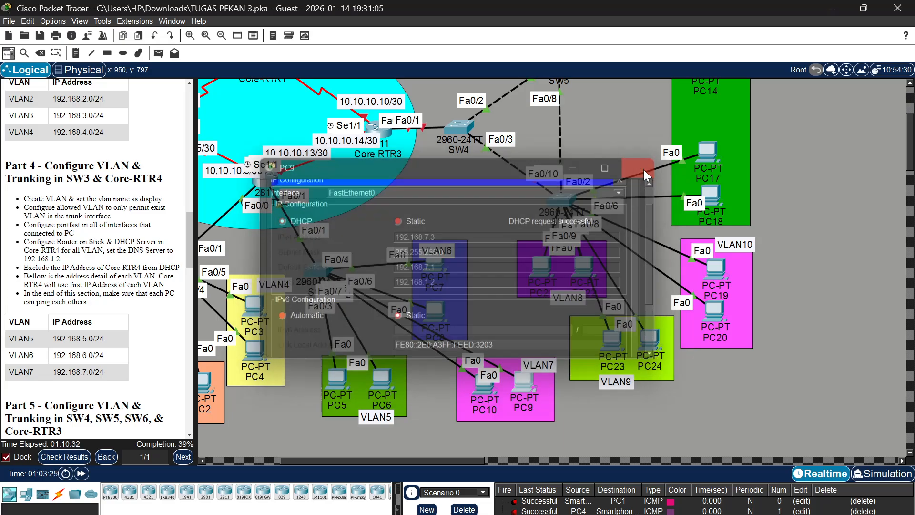
left_click_drag(533, 358, 524, 382)
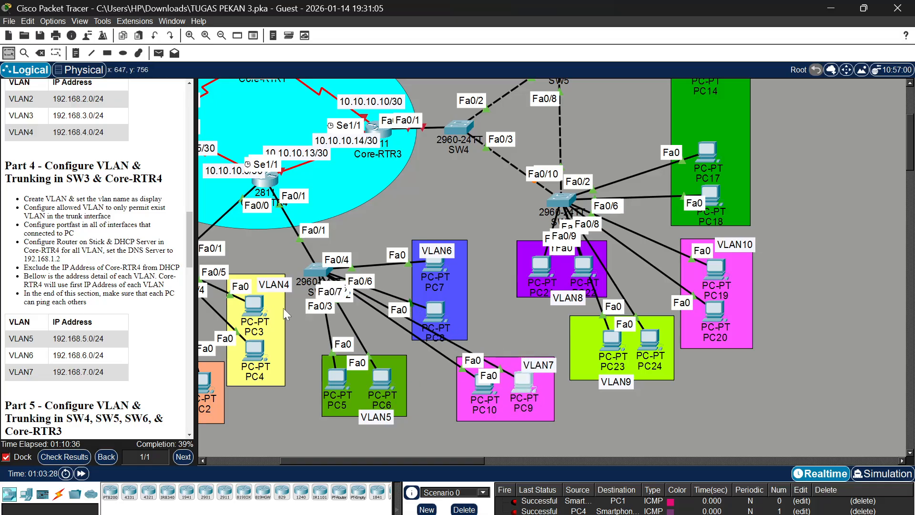
Send a simple test PDU from PC5 in VLAN5 to PC7 in VLAN6
left_click(158, 54)
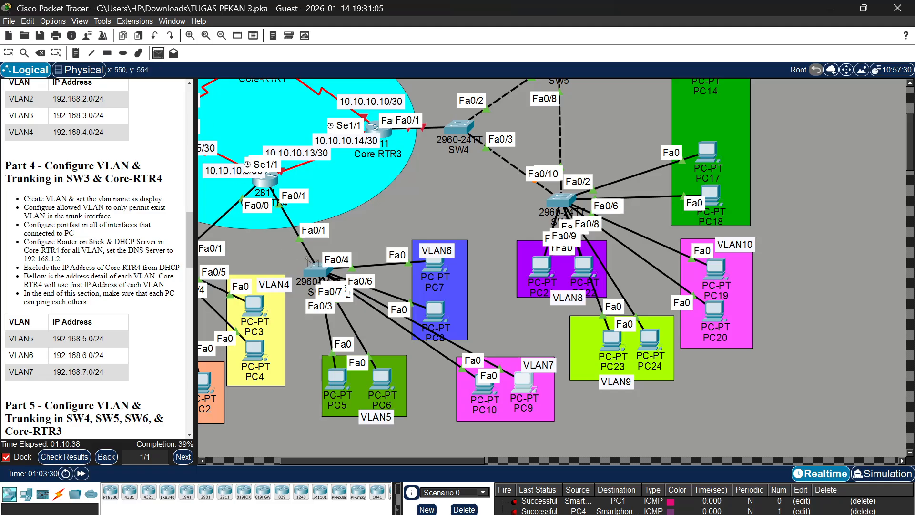
left_click(343, 378)
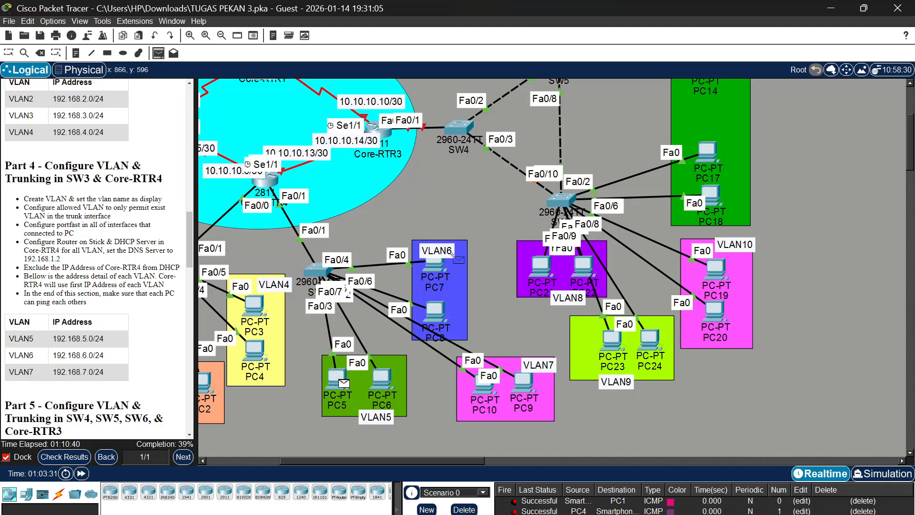
left_click(439, 270)
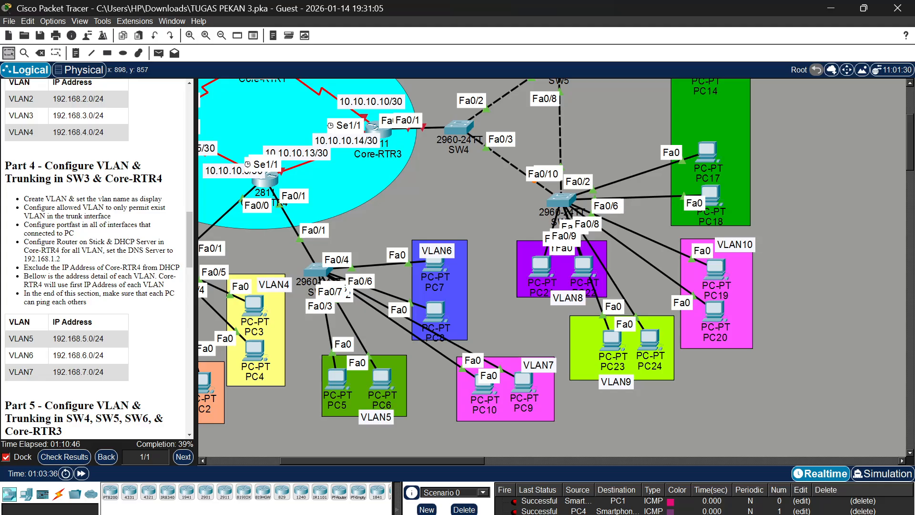
Clear the scenario's PDU list and send a simple test PDU from PC8 in VLAN6 to PC10 in VLAN7
left_click(462, 508)
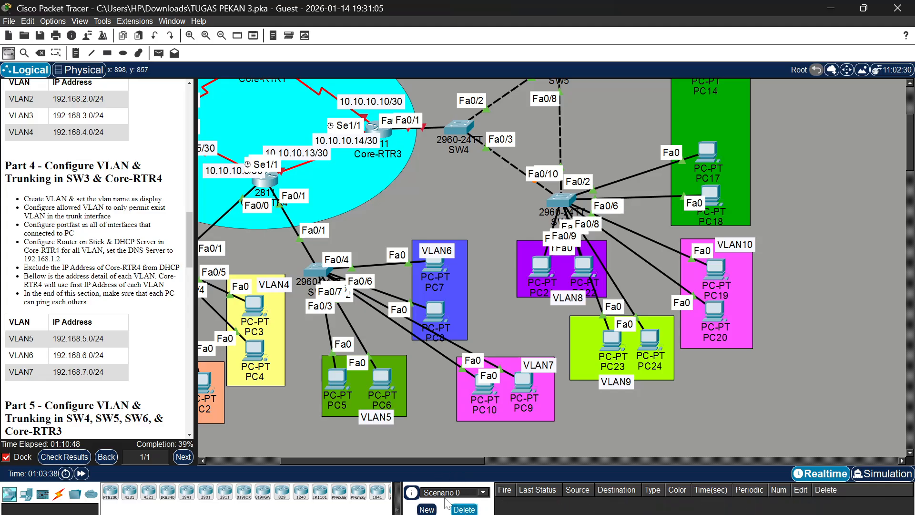
left_click(160, 55)
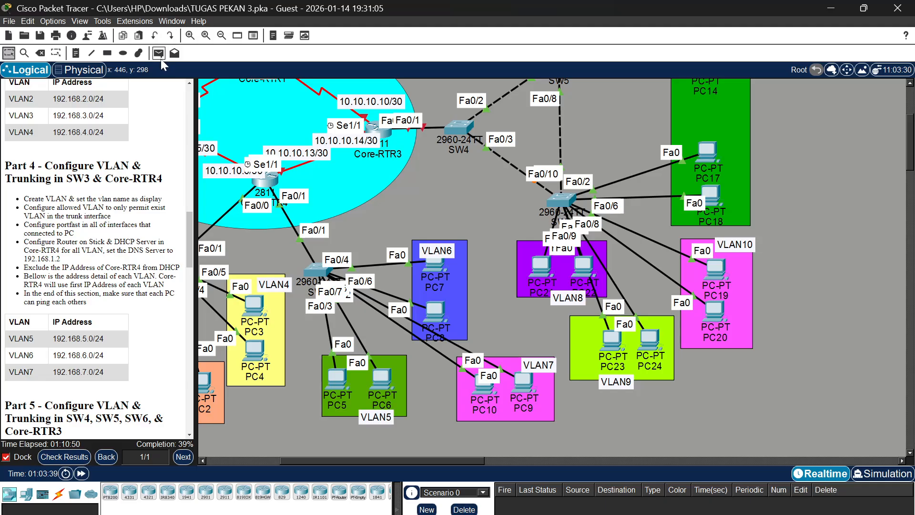
left_click(435, 308)
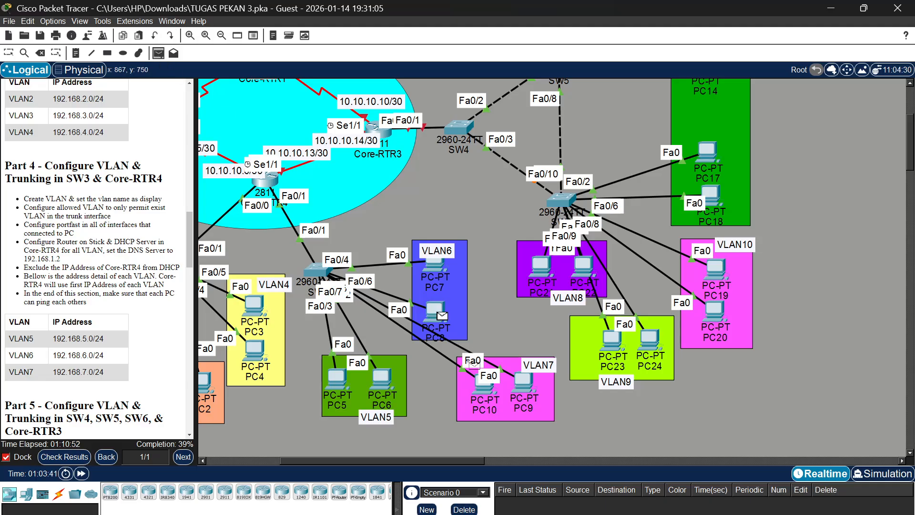
left_click(480, 379)
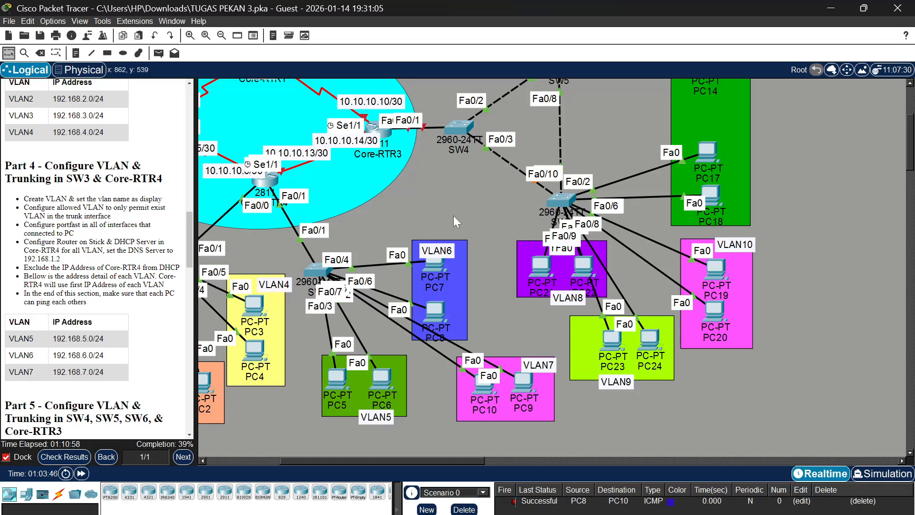
Examine the Part 5 instructions and VLAN address table, together with the SW4, SW5, SW6 and Core-RTR3 area of the topology
scroll(453, 216, "up", 1)
scroll(453, 215, "left", 1)
scroll(454, 219, "left", 5)
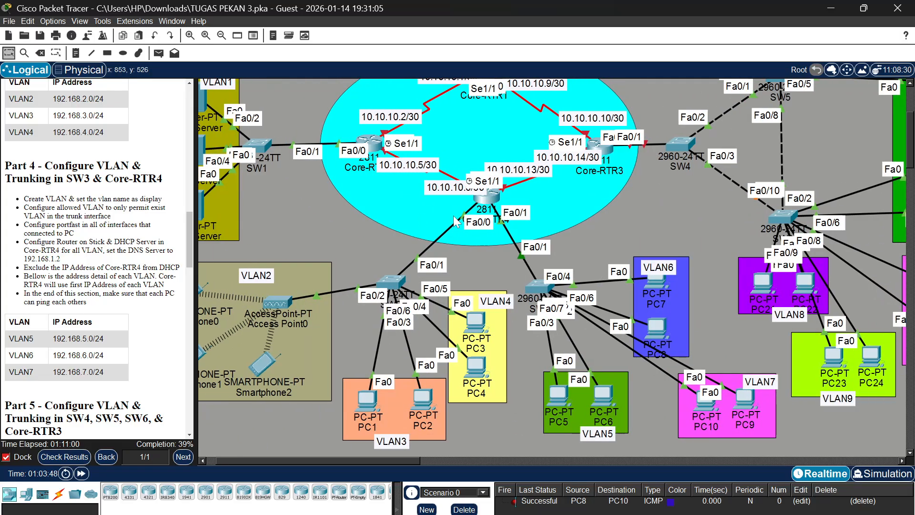
scroll(454, 220, "left", 1)
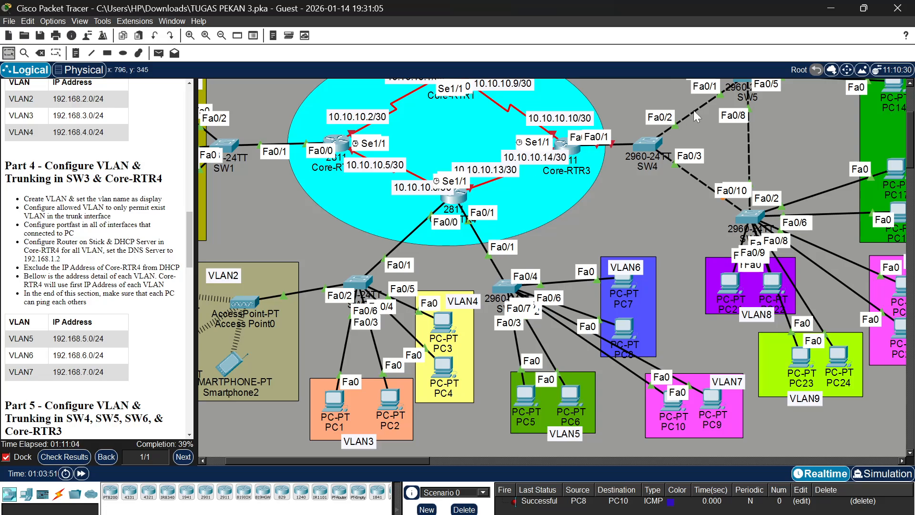
scroll(648, 230, "right", 4)
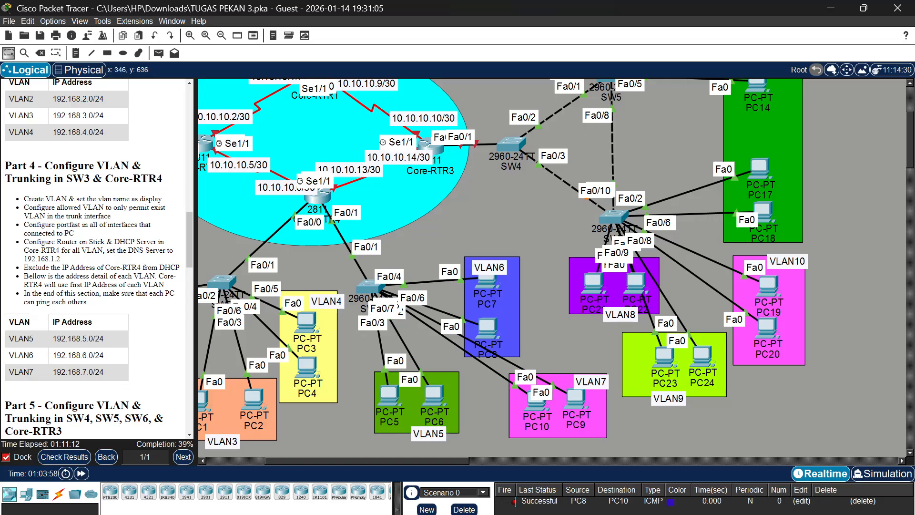
scroll(57, 174, "down", 3)
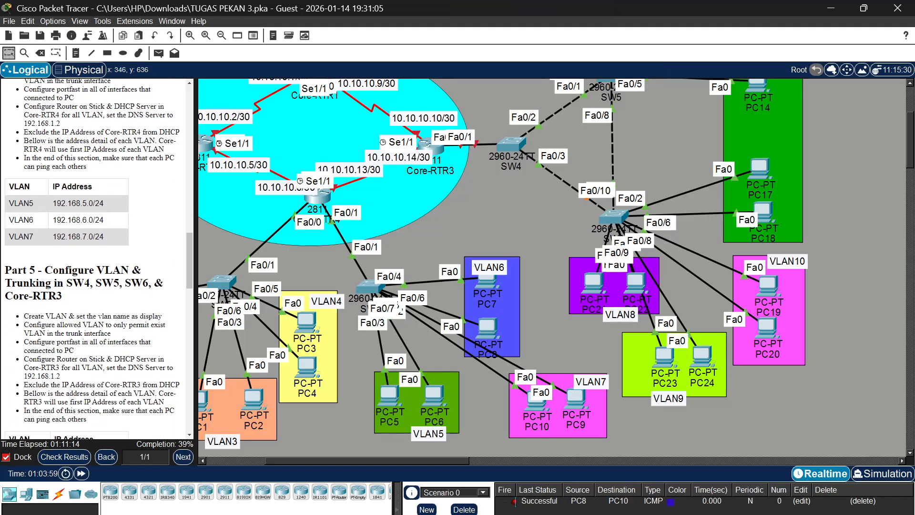
scroll(95, 257, "down", 3)
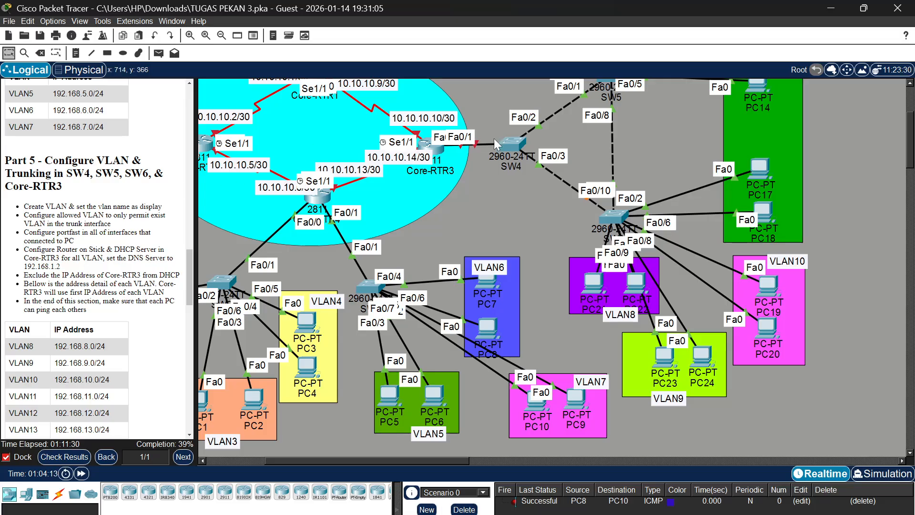
scroll(513, 139, "up", 3)
scroll(512, 139, "right", 3)
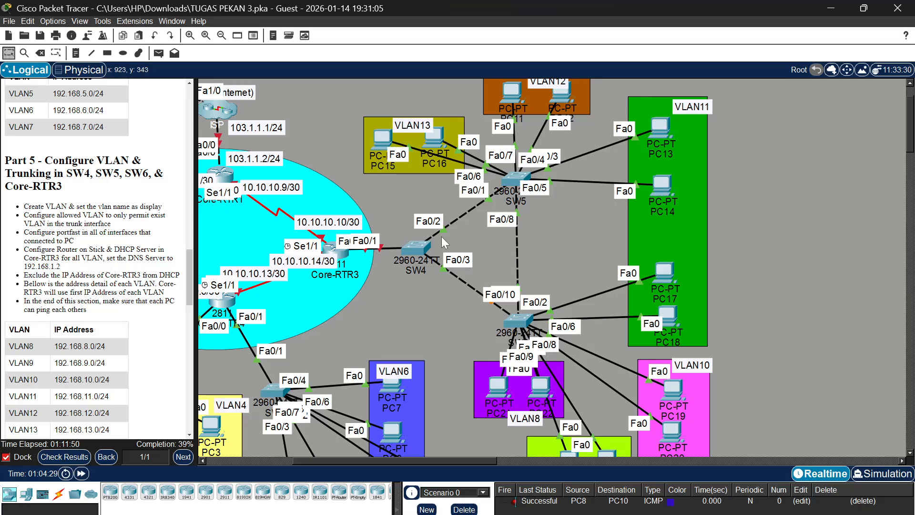
Open SW4's command line, enter privileged mode with the enable password, and enter global configuration mode
left_click(415, 253)
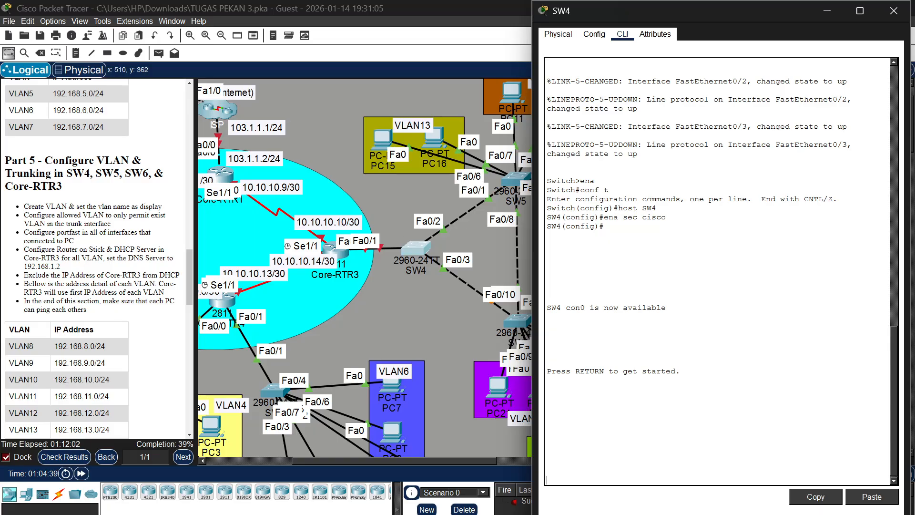
scroll(95, 257, "down", 1)
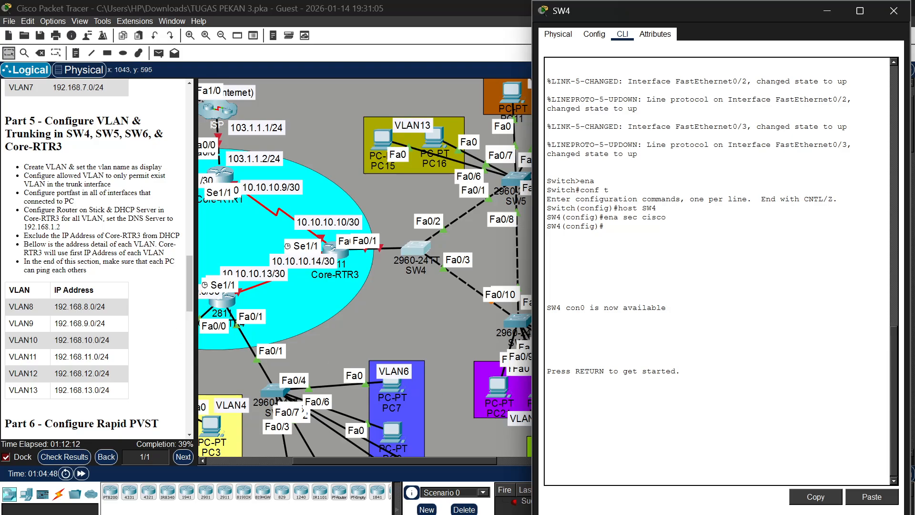
key("Return")
type("en")
key("Return")
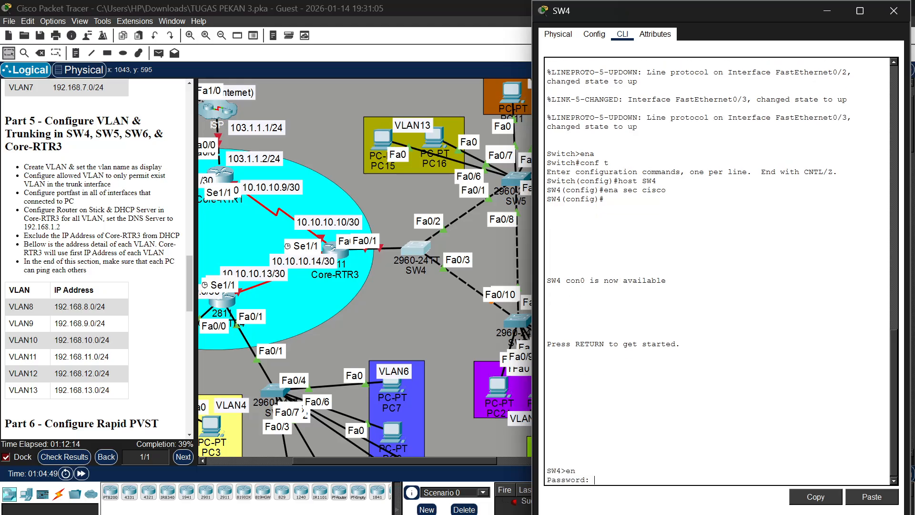
type("cisco")
key("Return")
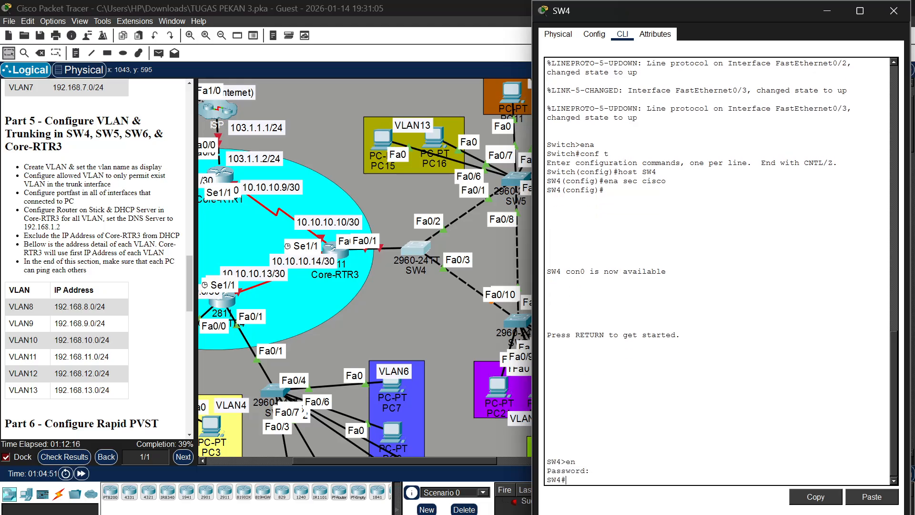
type("conf t")
key("Return")
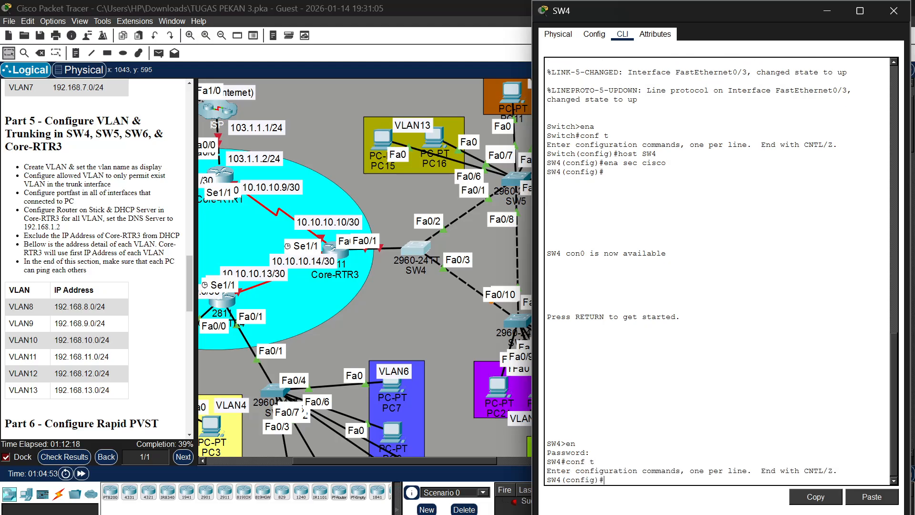
Create VLAN 8 on SW4 and name it VLAN8
type("in")
key("BackSpace")
key("BackSpace")
key("BackSpace")
type("vlan 8")
key("Return")
type("name")
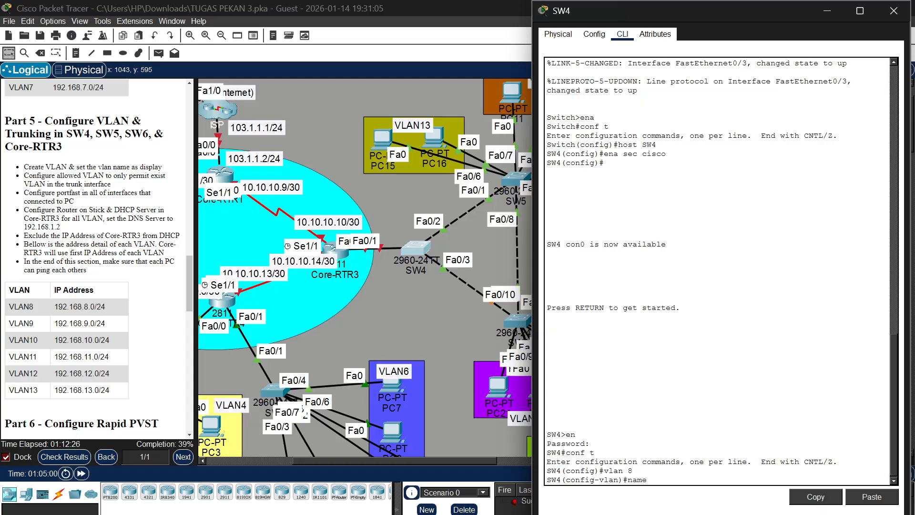
type(" VLAN8")
key("Return")
Create VLAN 9 on SW4 and name it VLAN9
type("vlan)#vl")
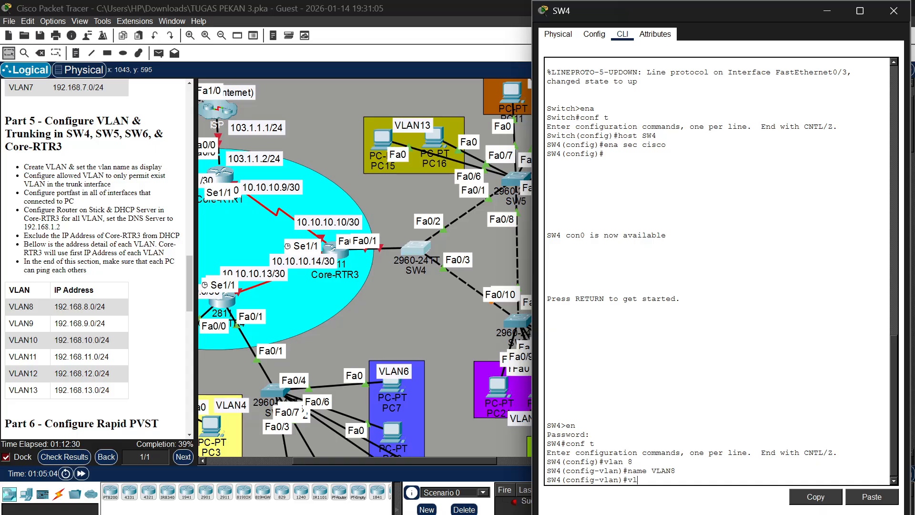
type(" 8")
key("BackSpace")
type("9")
key("Return")
type("name VLAN8")
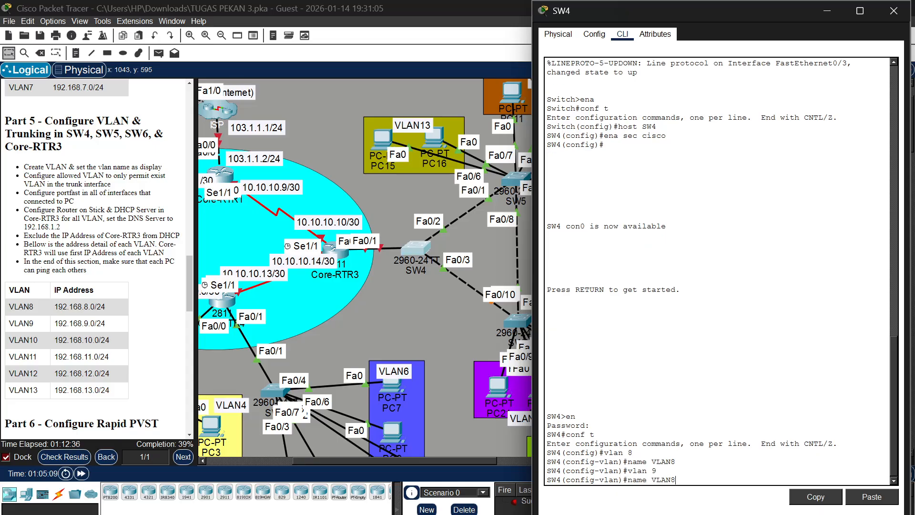
key("BackSpace")
type("9")
key("Return")
Create VLAN 10 on SW4 and name it VLAN10
key("Up")
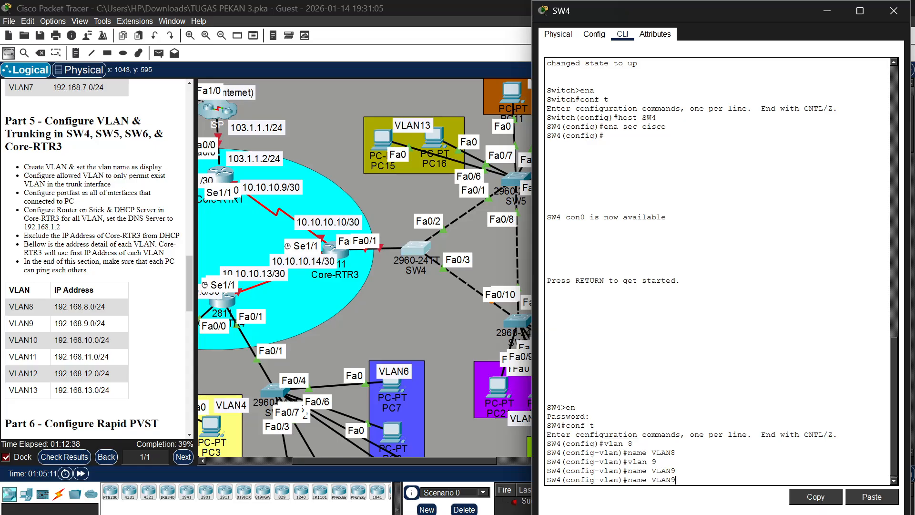
key("Up")
key("BackSpace")
type("10")
key("Return")
key("Up")
Create VLAN 11 on SW4 and name it VLAN11
key("Up")
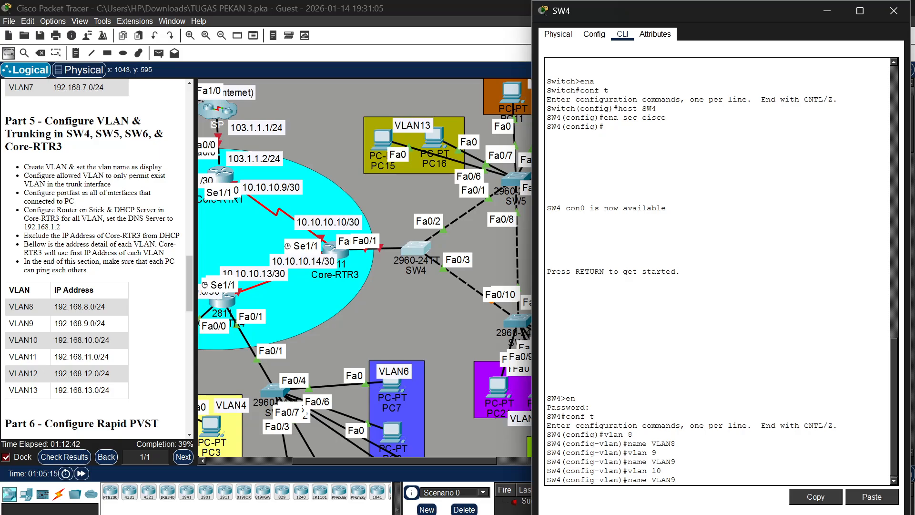
key("BackSpace")
type("10")
key("Return")
key("Up")
key("Up")
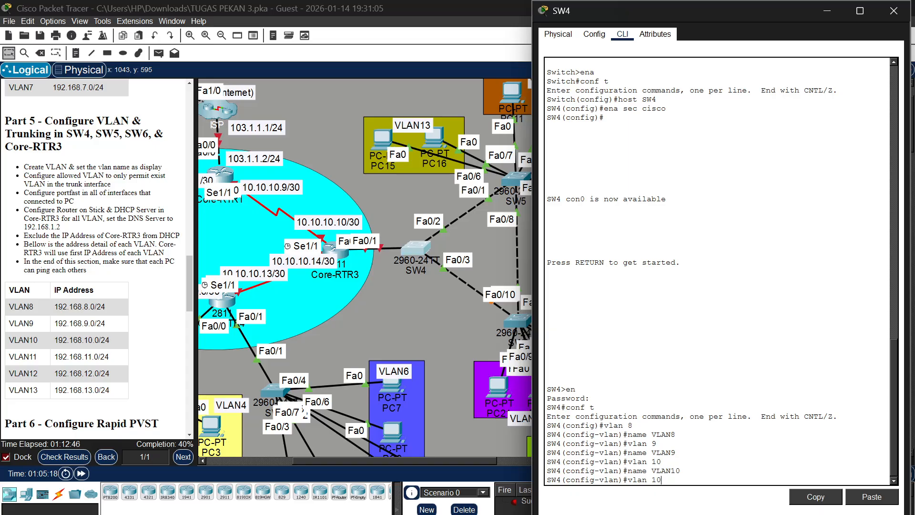
key("BackSpace")
key("Return")
Create VLAN 12 on SW4 and name it VLAN12
key("Up")
key("Up")
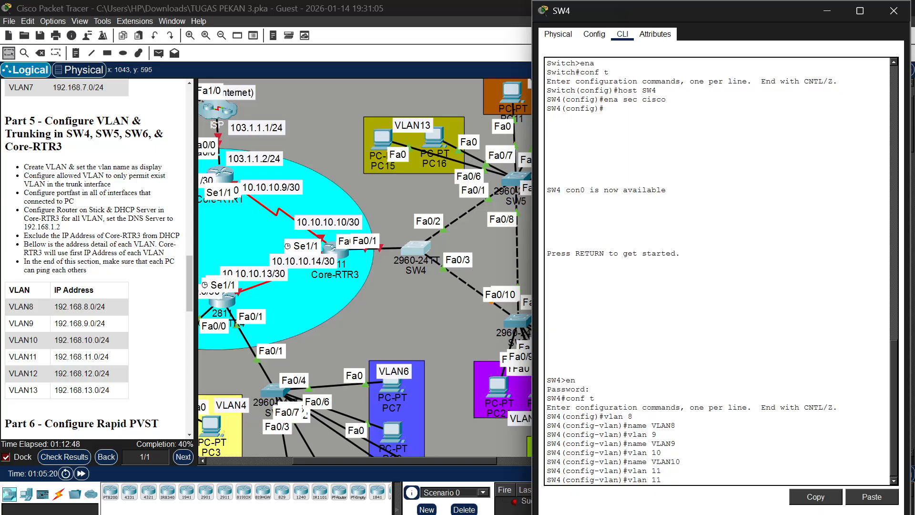
key("BackSpace")
type("1")
key("Return")
key("Up")
key("Up")
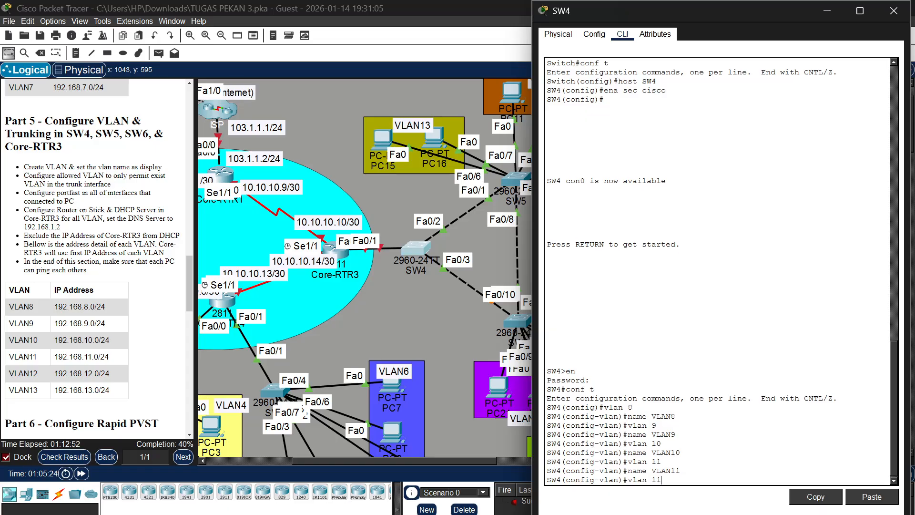
key("BackSpace")
type("2")
key("Return")
key("Up")
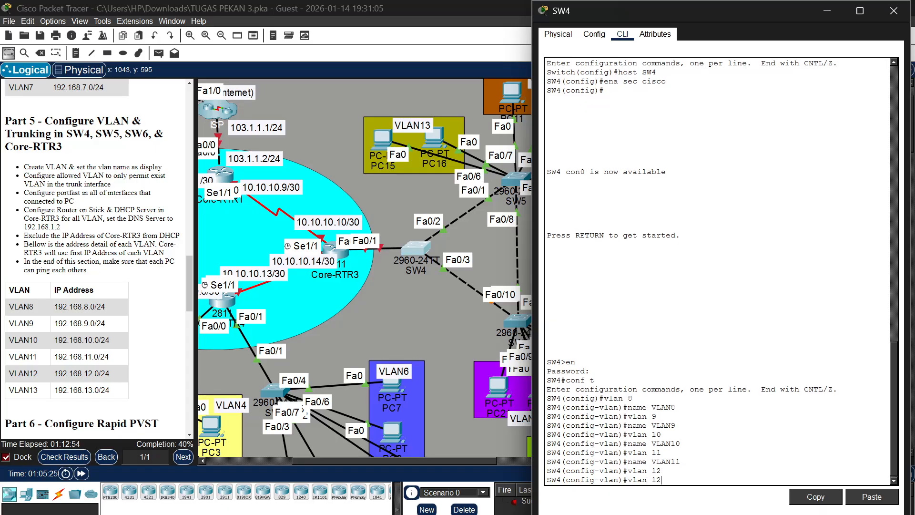
Create VLAN 13 on SW4 and name it VLAN13
key("Up")
key("BackSpace")
type("2")
key("Return")
key("Up")
key("Up")
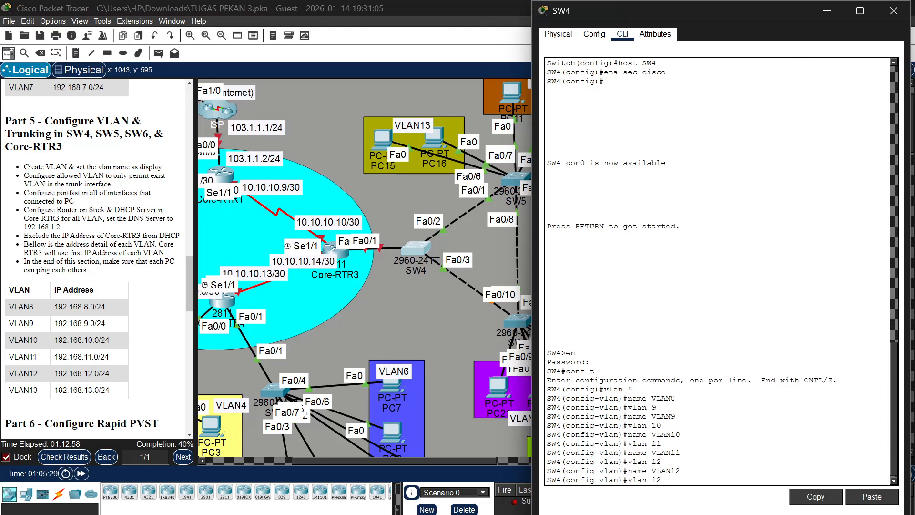
key("BackSpace")
key("Return")
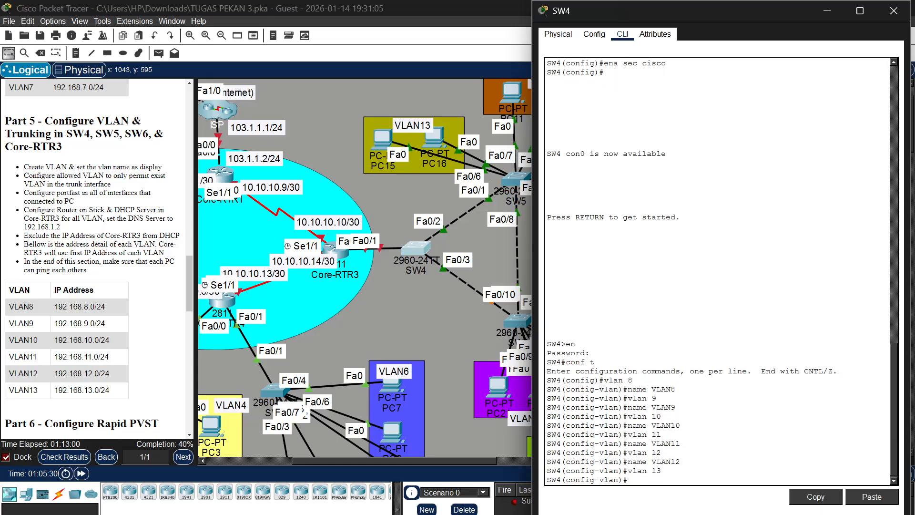
key("Up")
key("Up")
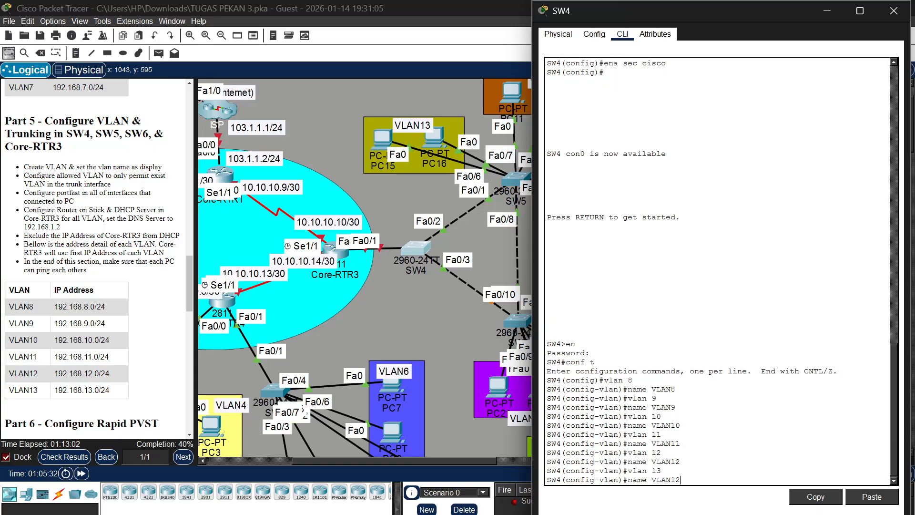
key("BackSpace")
type("3")
key("Return")
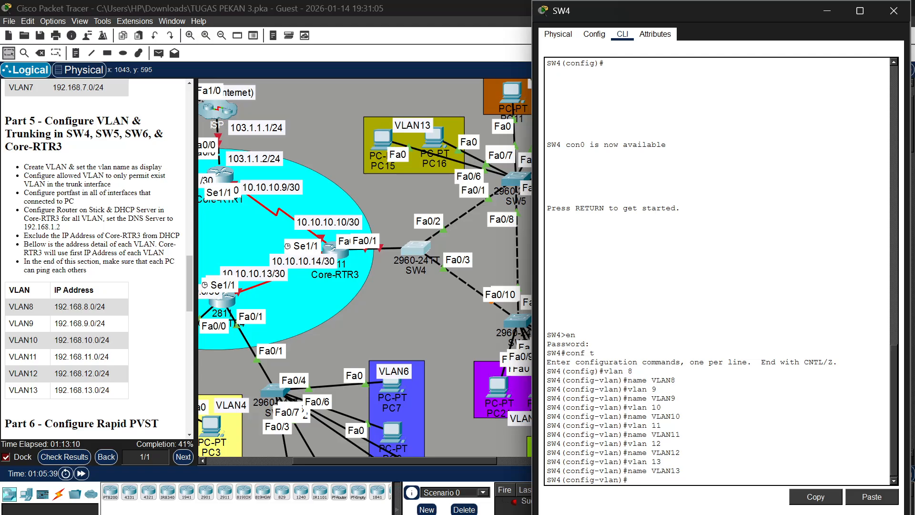
Set SW4's interface range fa0/1-2 to switchport trunk mode
type("int ra fa0/1-2")
key("Return")
type("sw ")
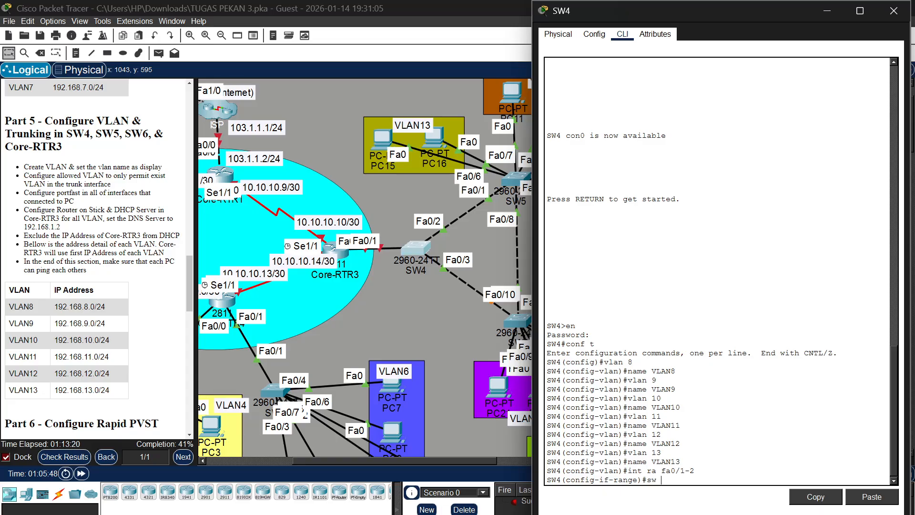
type("m tr")
key("Return")
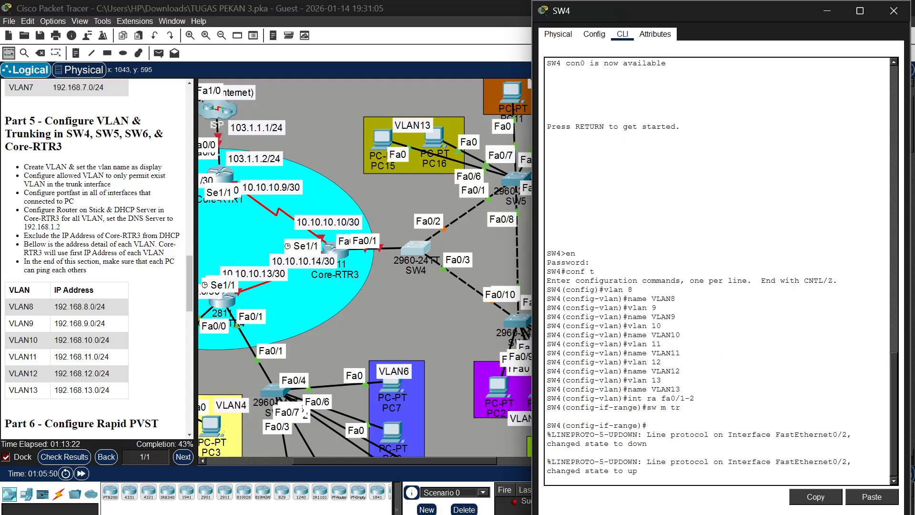
key("Return")
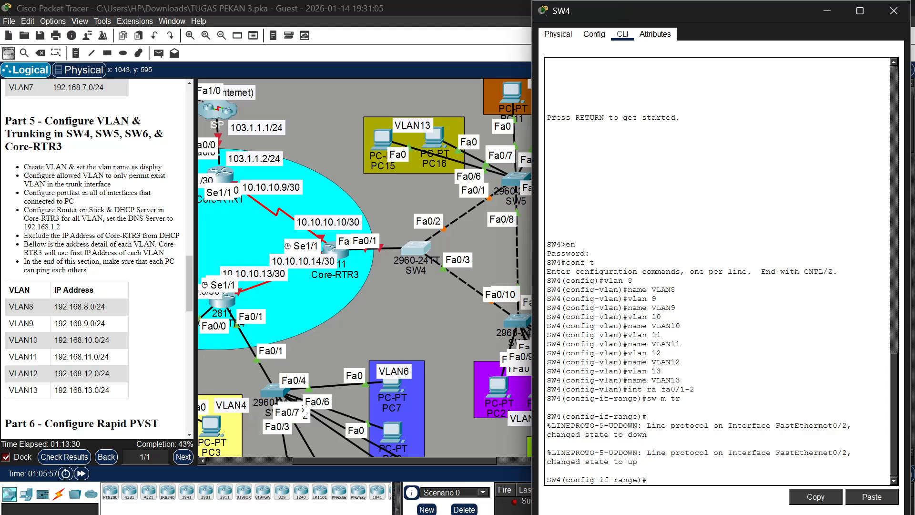
Set SW4's interface fa0/3 to switchport trunk mode
type("int fa0")
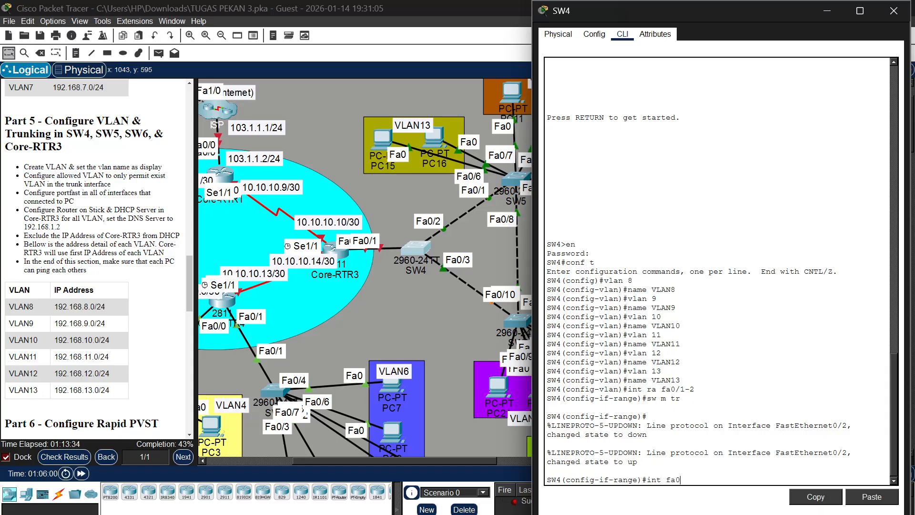
type("/3")
key("Return")
type("sw m")
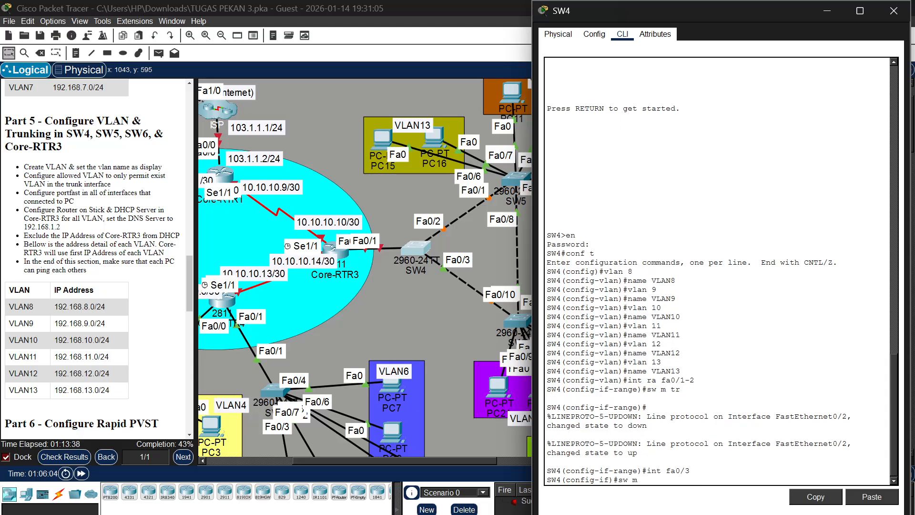
type(" tr")
key("Return")
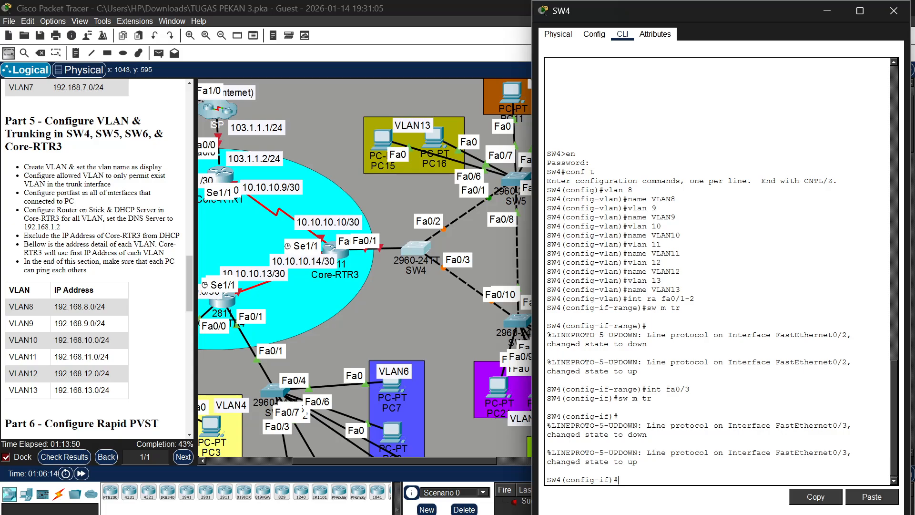
Restrict the trunks on SW4's interface range fa0/1-3 to allowed VLANs 8,9,10,11,12,13
type("t")
type("nt ra")
type(" fa0")
type("/1-")
type("3")
key("Return")
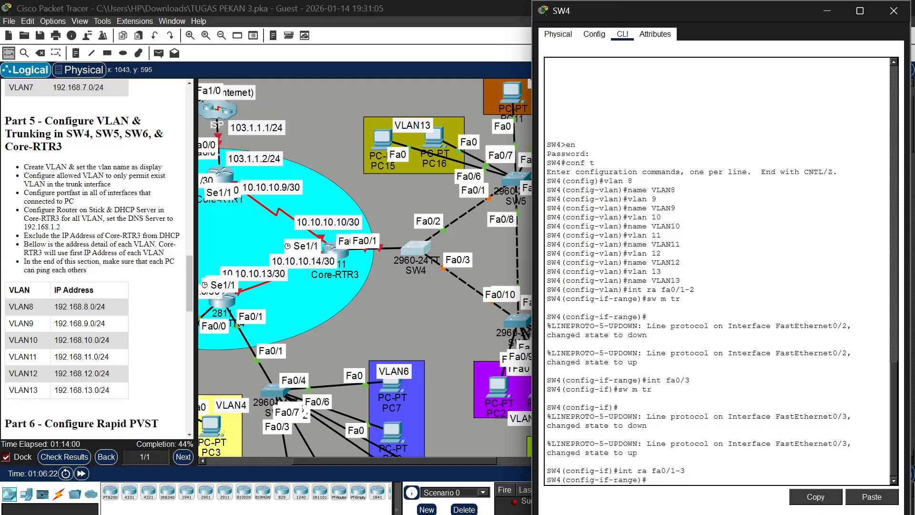
type("sw tr all")
type("vl 8,9,10,11,12,13")
key("Return")
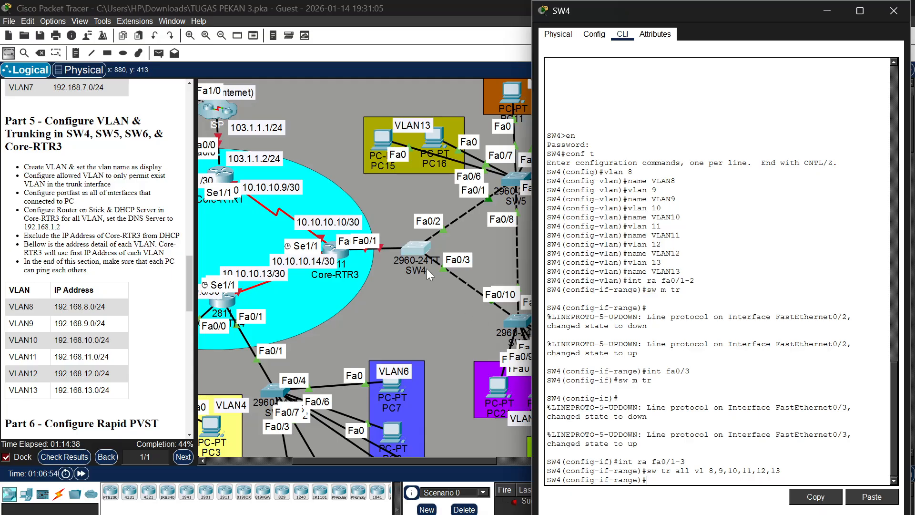
Open SW5's command line, enter privileged mode with the enable password, and enter global configuration mode
scroll(403, 212, "right", 3)
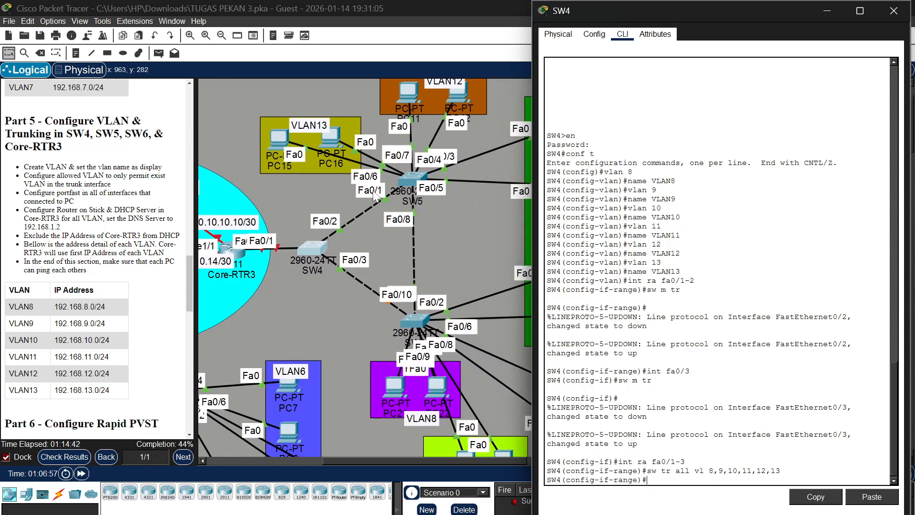
scroll(375, 195, "right", 4)
scroll(373, 190, "left", 2)
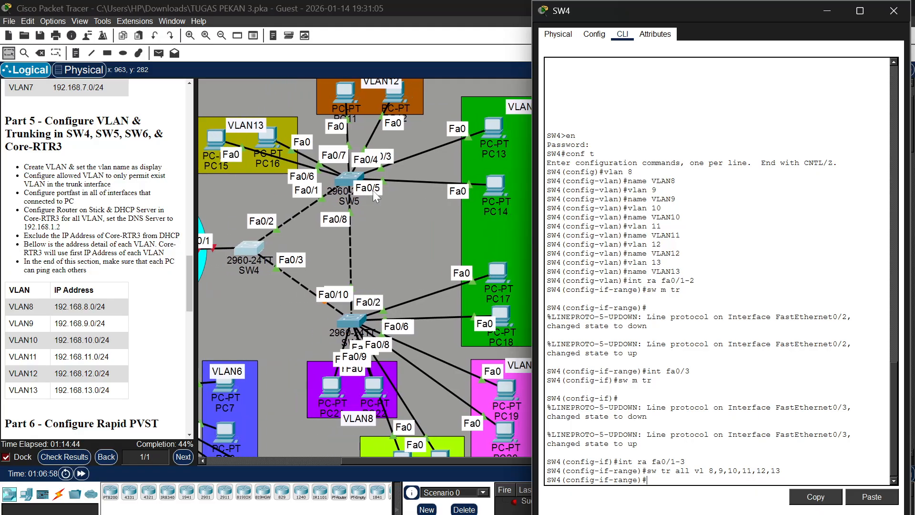
scroll(373, 190, "left", 1)
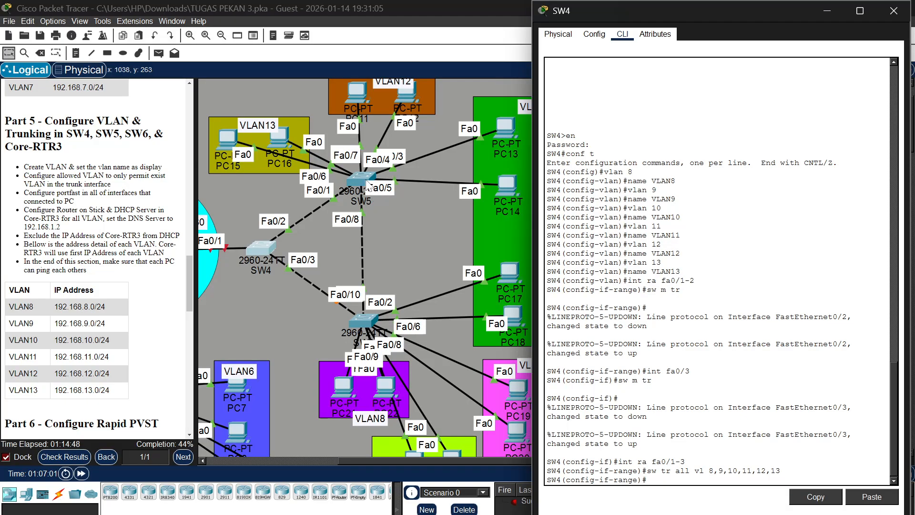
left_click(369, 183)
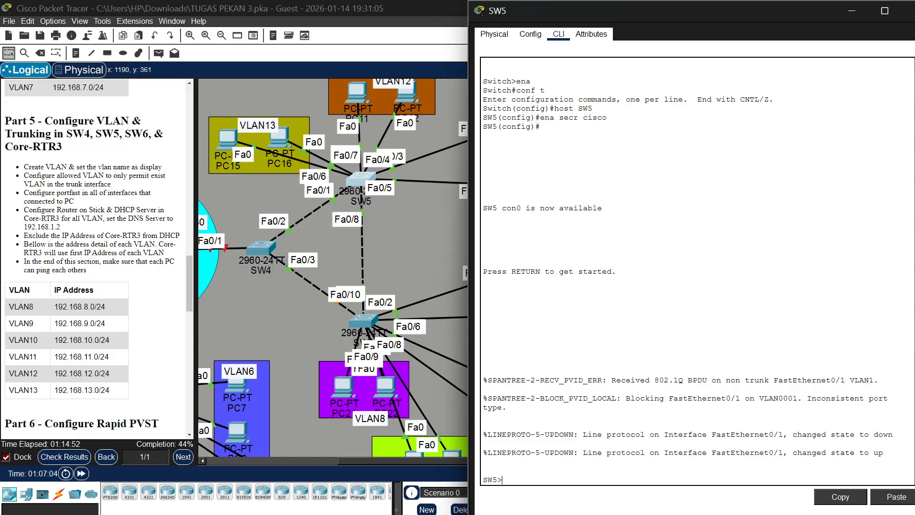
type("ena")
key("Return")
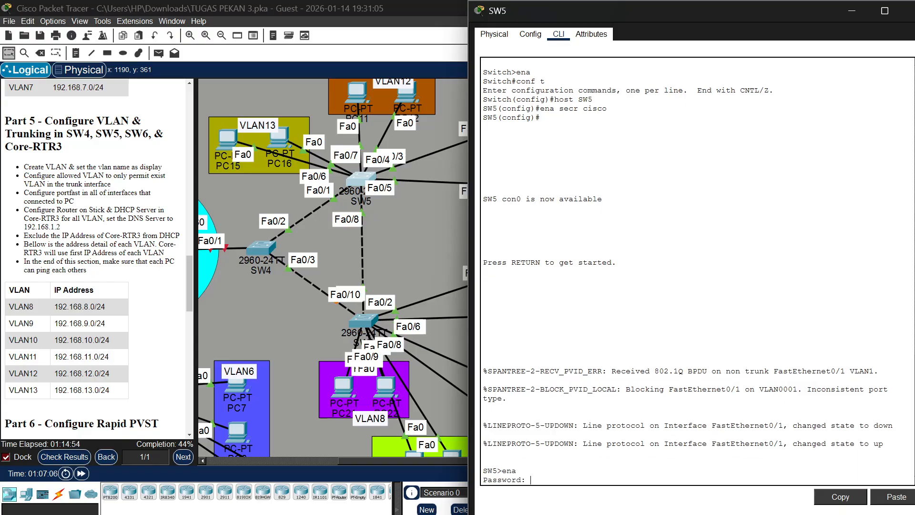
type("cisco")
key("Return")
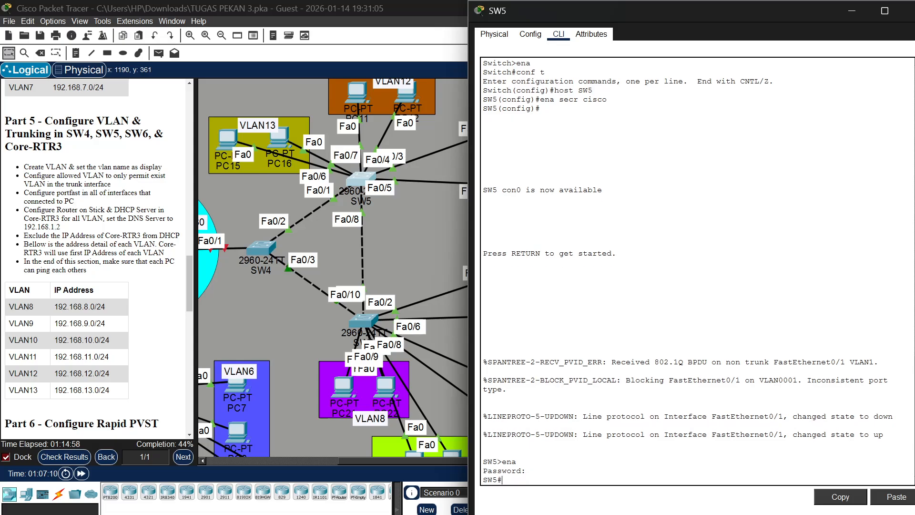
type("conf t")
key("Return")
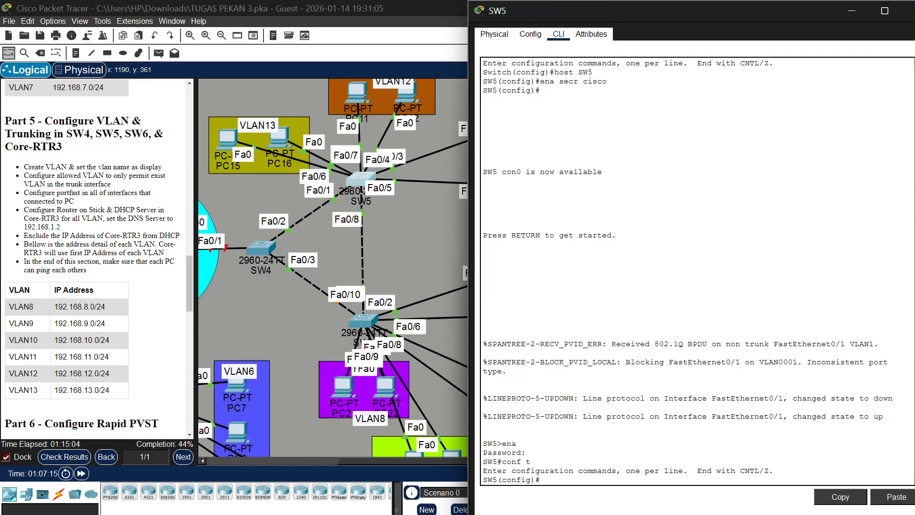
Create VLAN 11 on SW5 and name it VLAN11
type("vlan 11")
key("Return")
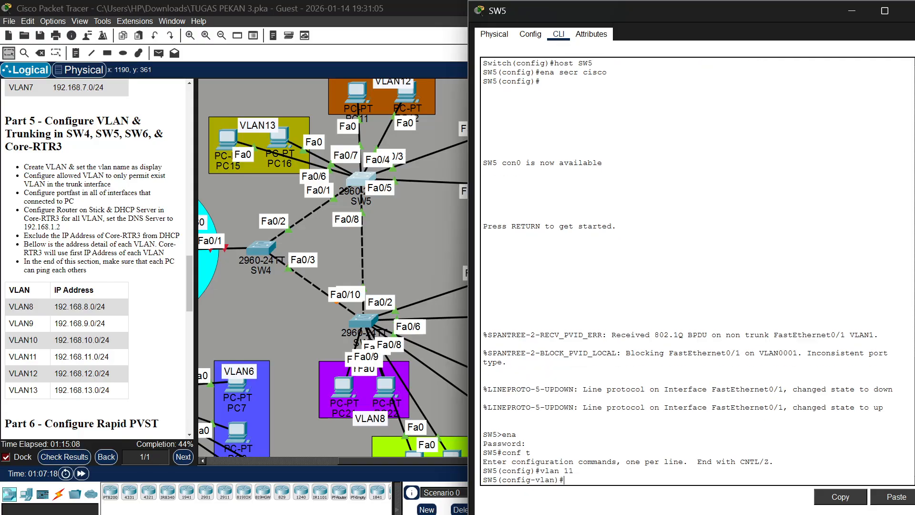
type("name VLAN11")
key("Return")
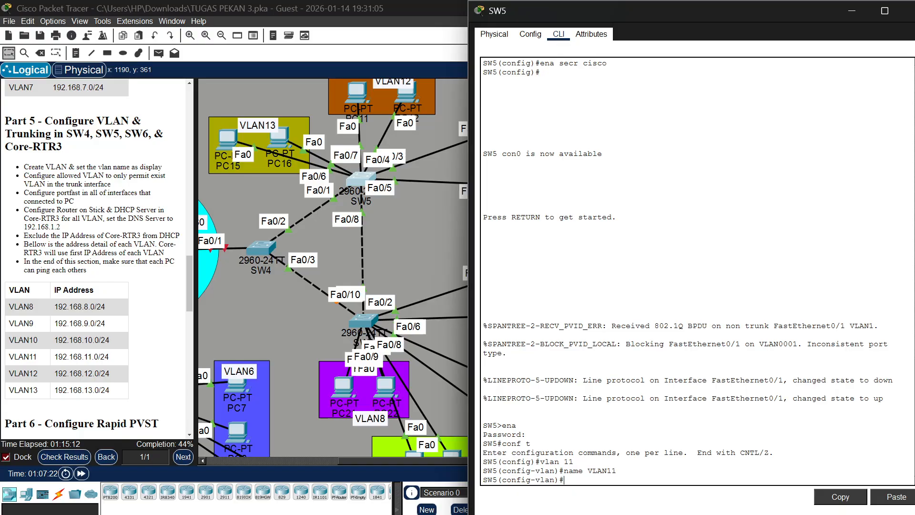
Create VLAN 12 on SW5 and name it VLAN12
type("v")
key("Up")
key("Up")
key("BackSpace")
key("Return")
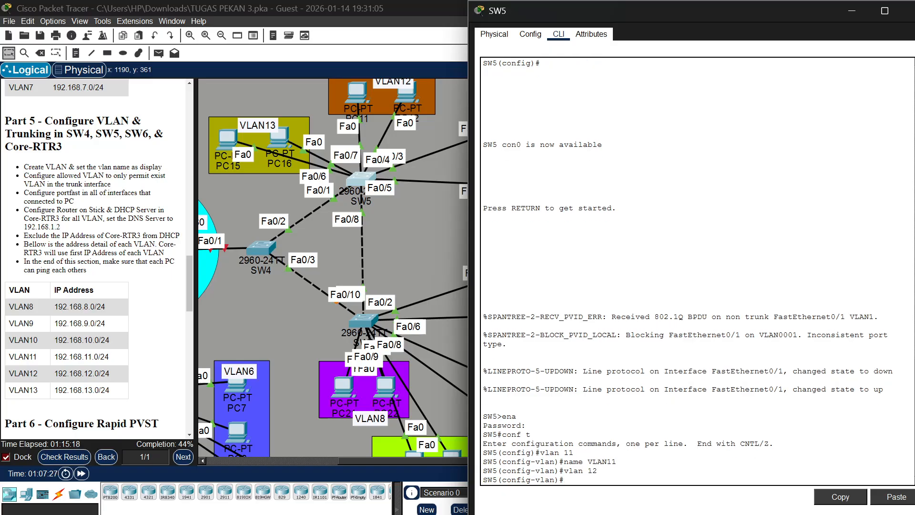
key("Up")
key("Up")
key("BackSpace")
type("2")
key("Return")
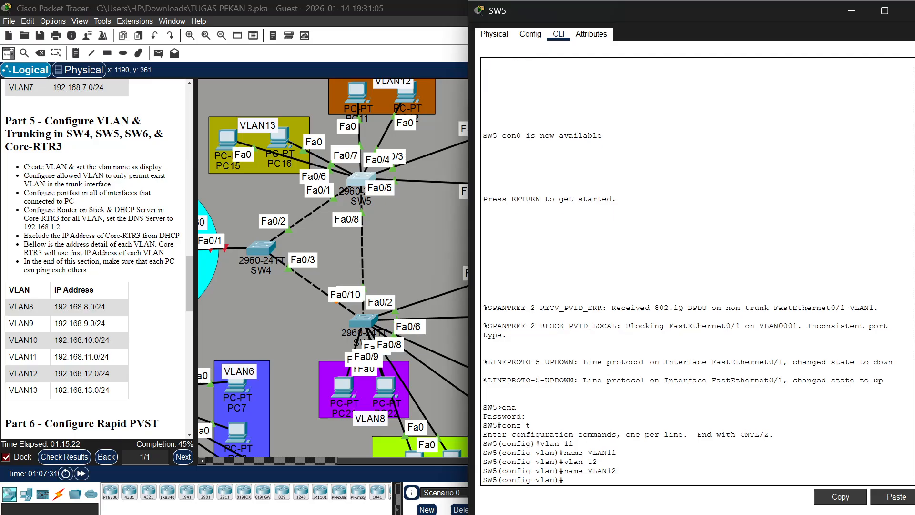
Create VLAN 13 on SW5 and name it VLAN13
key("Up")
key("Up")
key("BackSpace")
type("3")
key("Return")
key("Up")
key("Up")
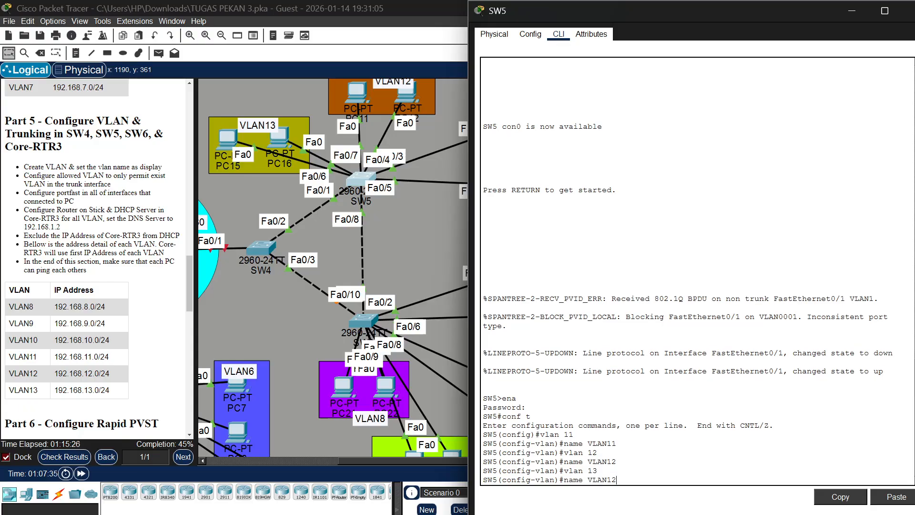
key("BackSpace")
type("3")
key("Return")
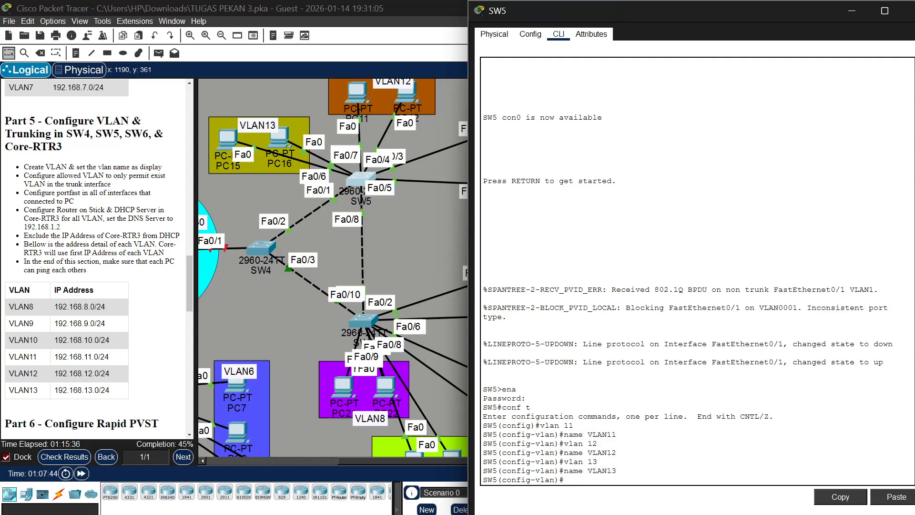
Leave VLAN configuration on SW5 and select the interface range starting at fa0/2
type("int")
key("BackSpace")
key("BackSpace")
key("BackSpace")
type("ex")
key("Return")
type("int r")
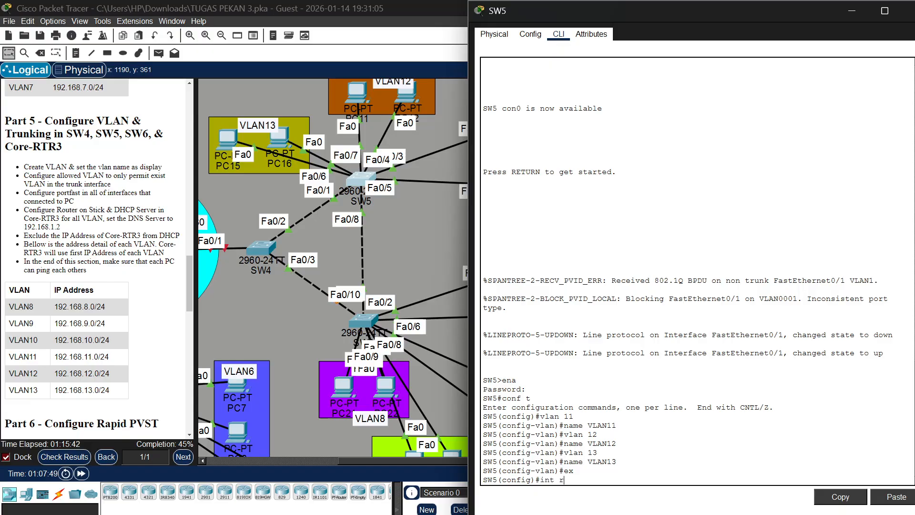
type("a fa0/2-7")
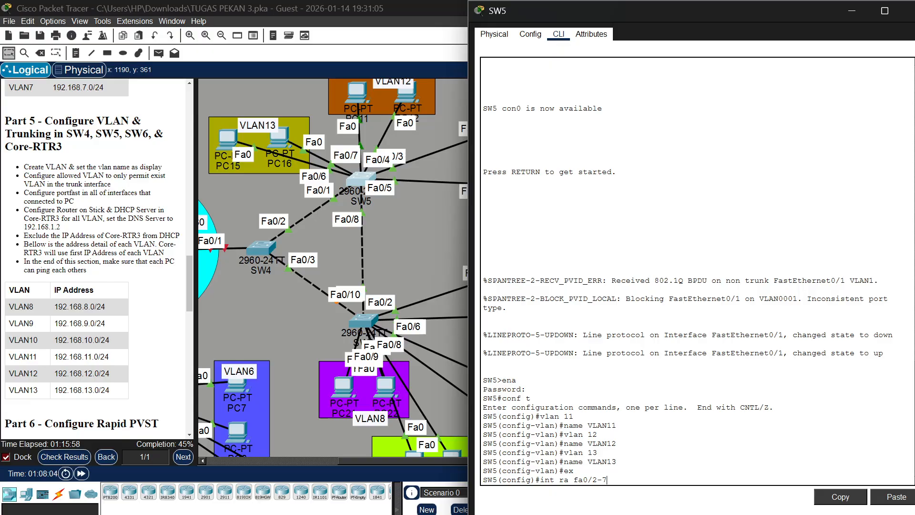
Enable spanning-tree PortFast on SW5 interfaces fa0/2-7
key("Return")
type("span")
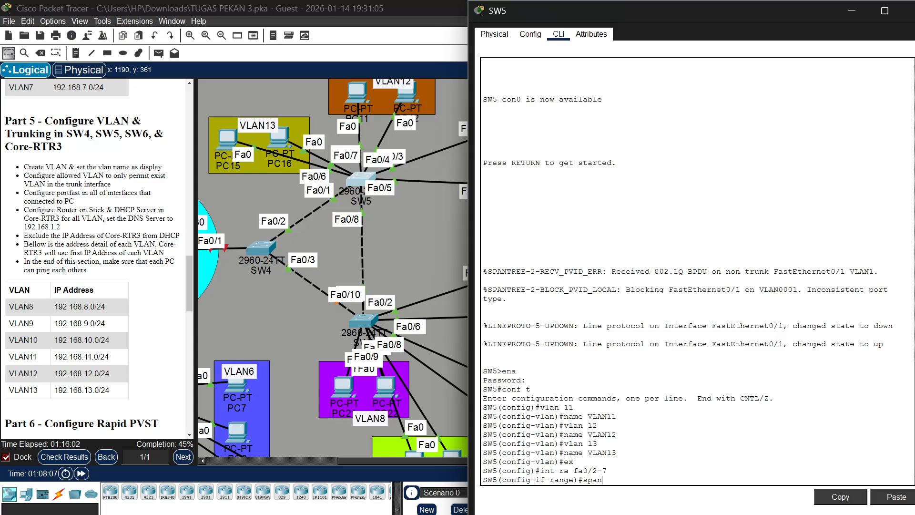
type(" port")
key("Return")
key("Return")
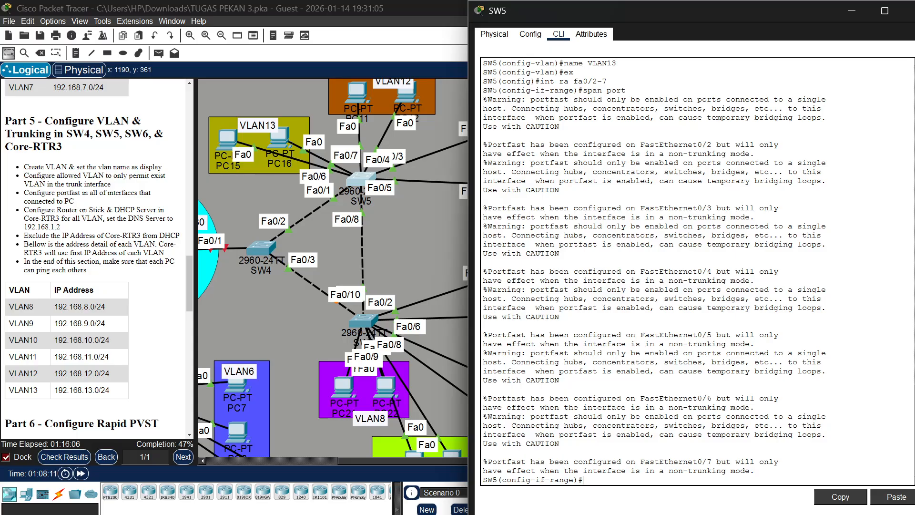
Select interface range fa0/2-3 on SW5 and set the ports to access mode
type("in")
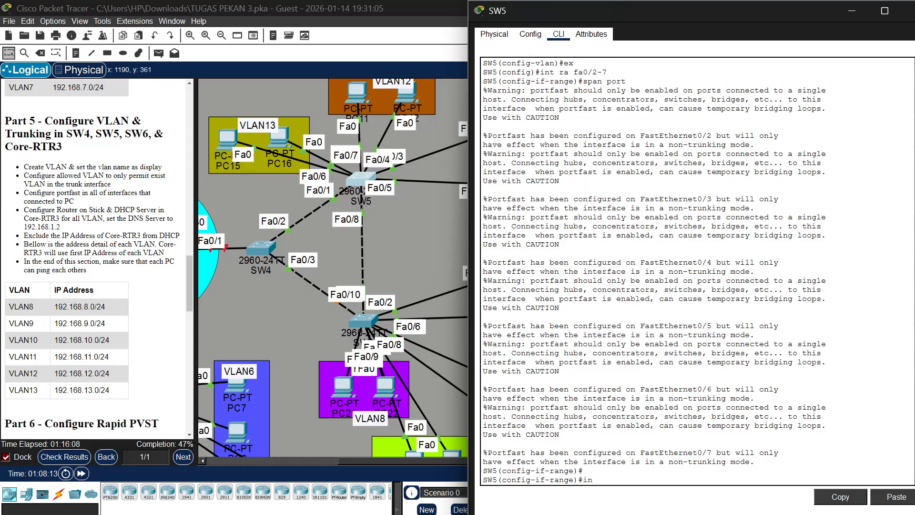
type("t ra fa0/2-3")
key("Return")
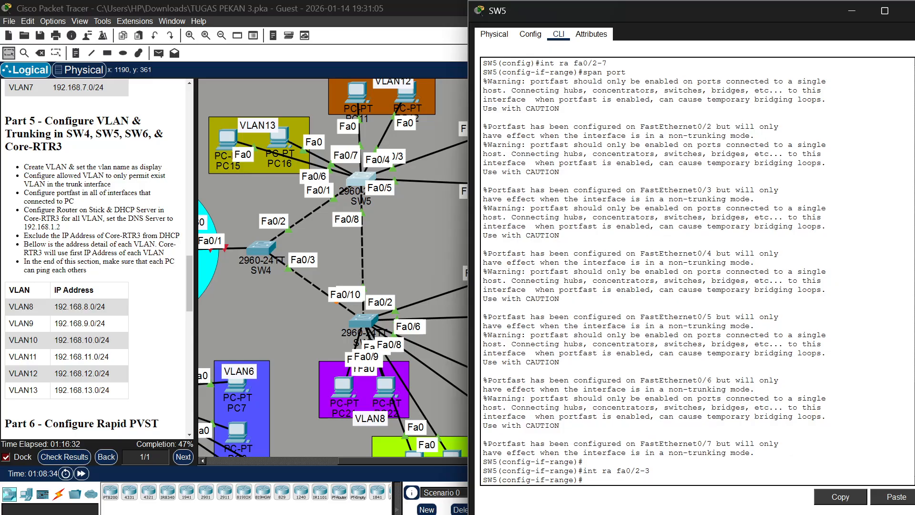
type("sw m a")
key("Return")
Assign SW5 ports fa0/2-3 to access VLAN 12, checking the PC connections in the topology
type("sw ")
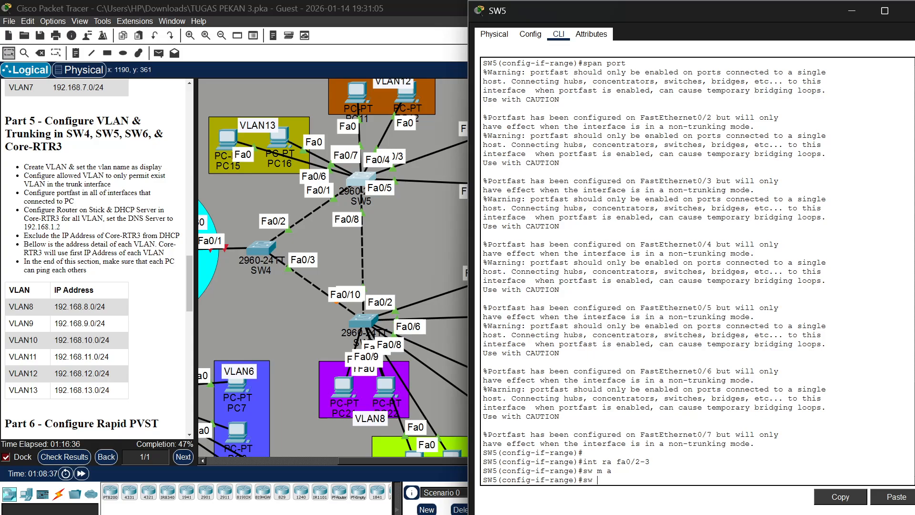
type("a vl")
scroll(358, 141, "right", 3)
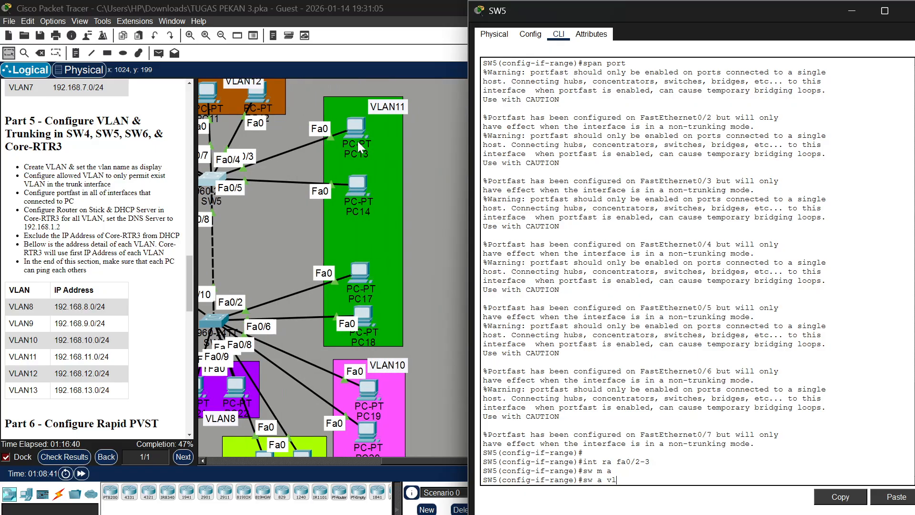
scroll(358, 141, "up", 3)
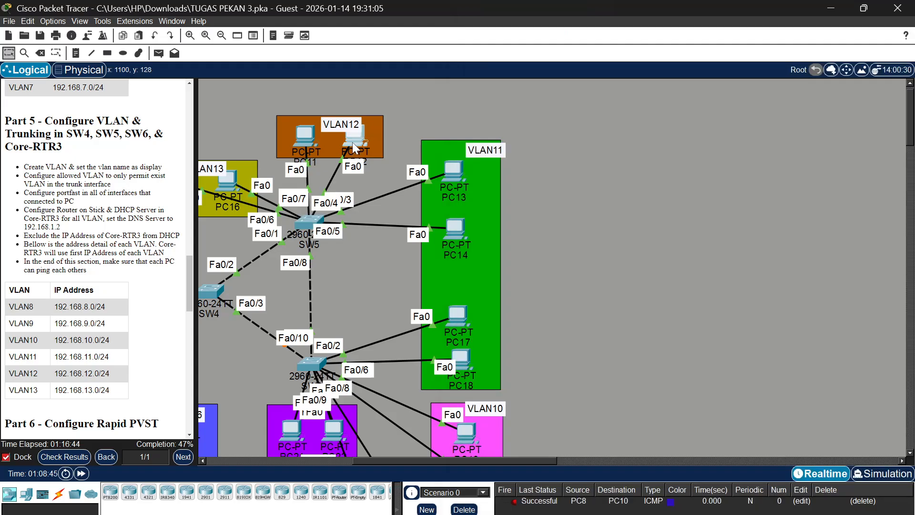
mouse_move(352, 142)
left_mouse_down()
mouse_move(368, 138)
mouse_move(349, 144)
left_mouse_up()
mouse_move(296, 130)
left_mouse_down()
mouse_move(244, 117)
mouse_move(227, 131)
mouse_move(307, 141)
left_mouse_up()
left_click(309, 222)
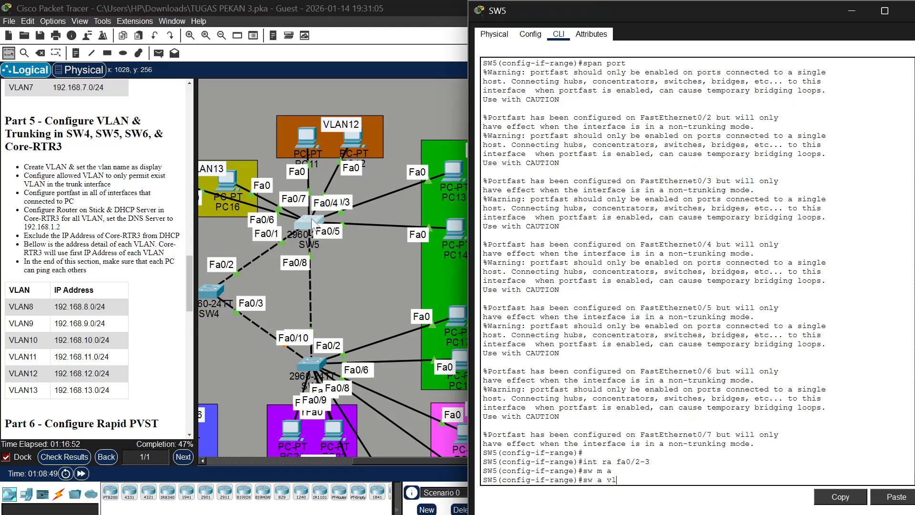
type("12")
key("Return")
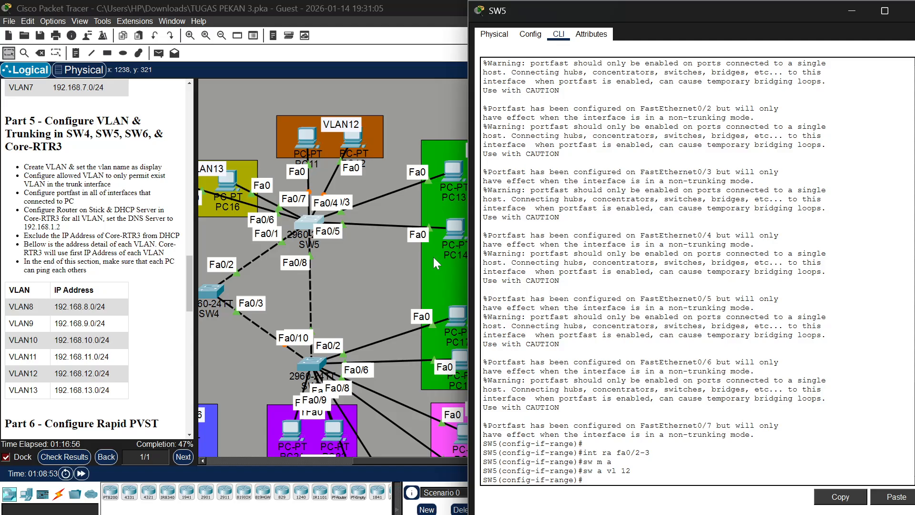
Select interface range fa0/4-5 on SW5 and set the ports to access mode
type("int ra fa0/4-5")
scroll(376, 212, "right", 3)
scroll(376, 213, "left", 3)
scroll(436, 191, "right", 3)
scroll(437, 191, "right", 1)
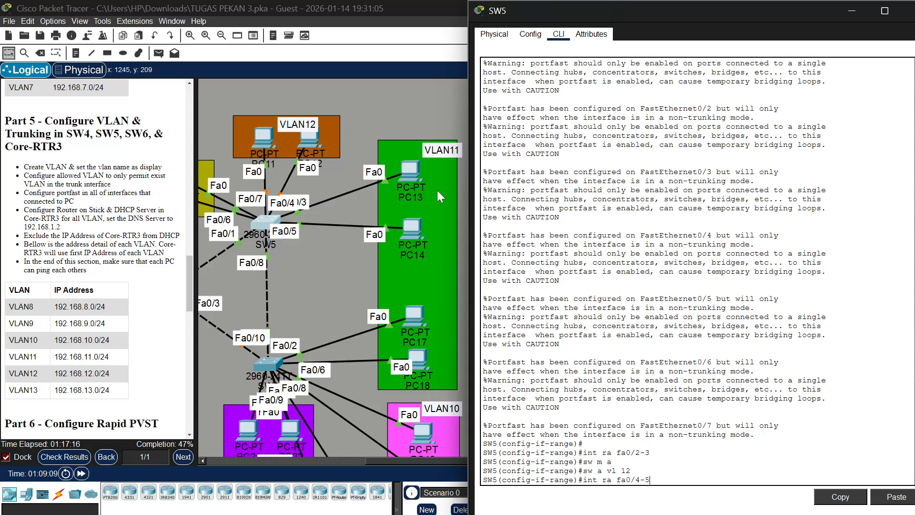
key("Return")
type("sw")
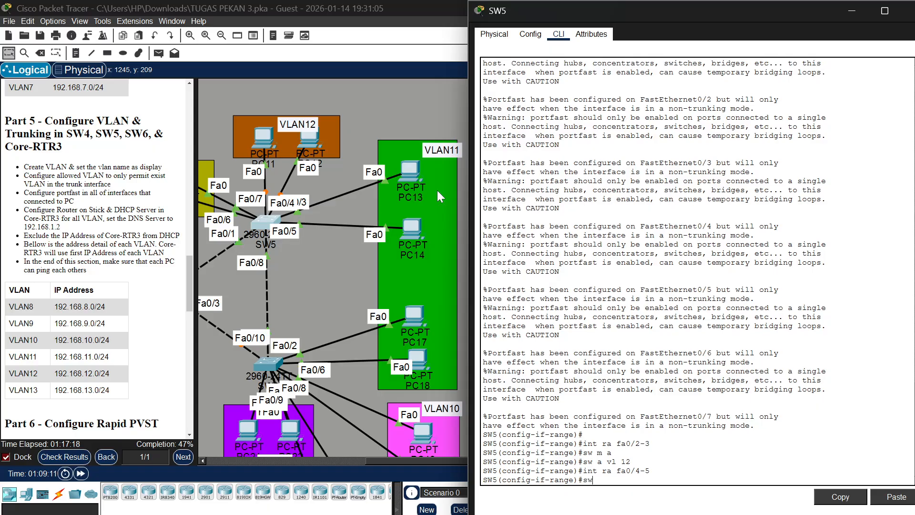
type(" m a")
key("Return")
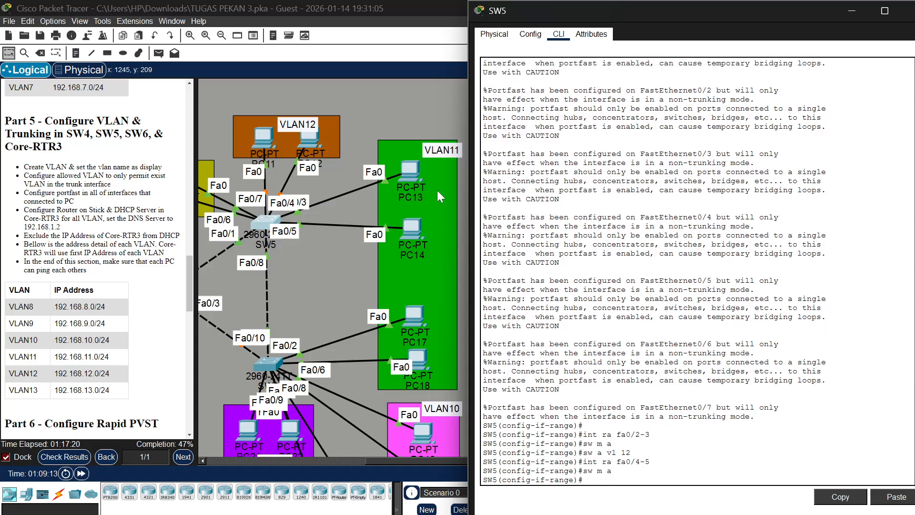
Assign SW5 ports fa0/4-5 to access VLAN 11
type("sw a vl 11")
key("Return")
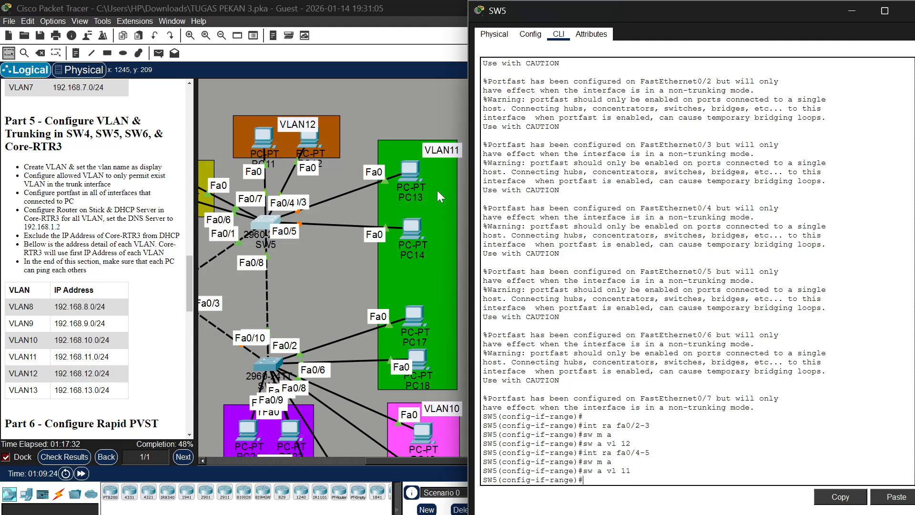
Select interface range fa0/6-7 on SW5 and set the ports to access mode
type("int ra fa0/6-76")
key("BackSpace")
key("Return")
type("i")
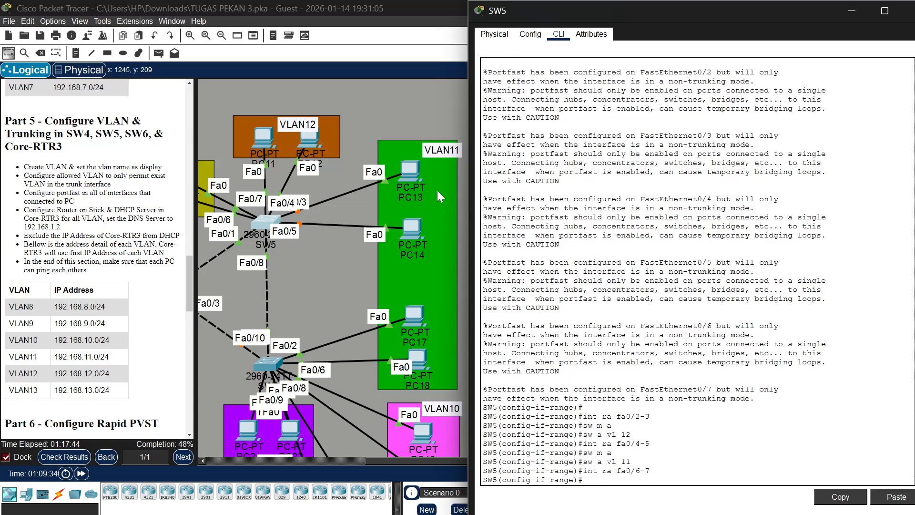
key("BackSpace")
type("sw m a")
key("Return")
Assign SW5 ports fa0/6-7 to access VLAN 13
type("s")
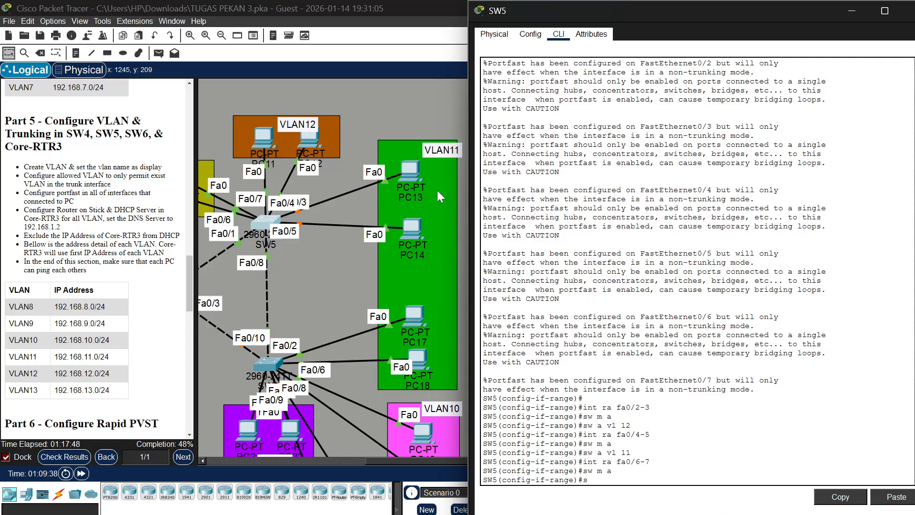
type("w a vl 13")
scroll(436, 190, "left", 5)
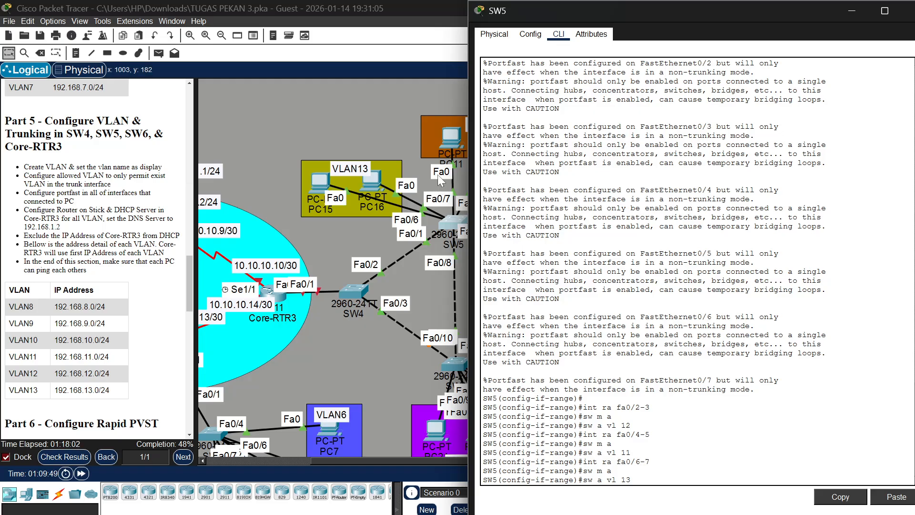
key("Return")
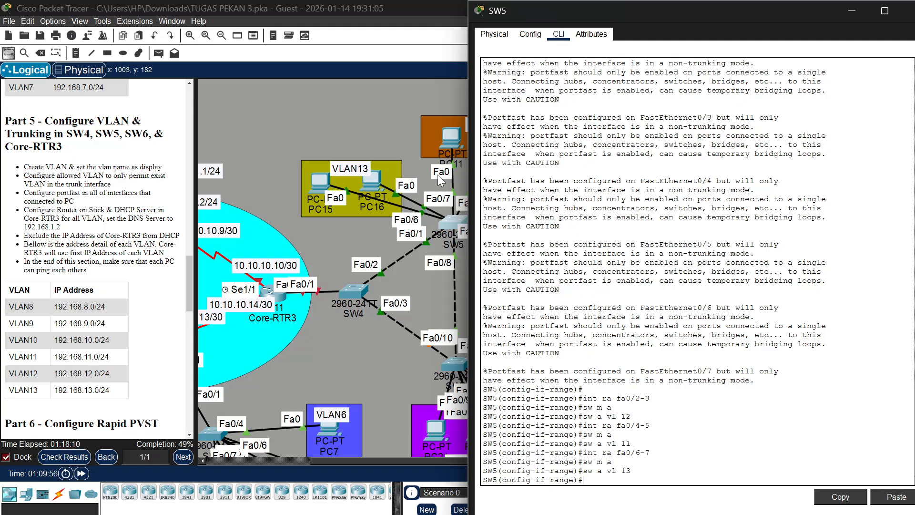
Set SW5 interface fa0/1 to trunk mode
scroll(438, 174, "right", 3)
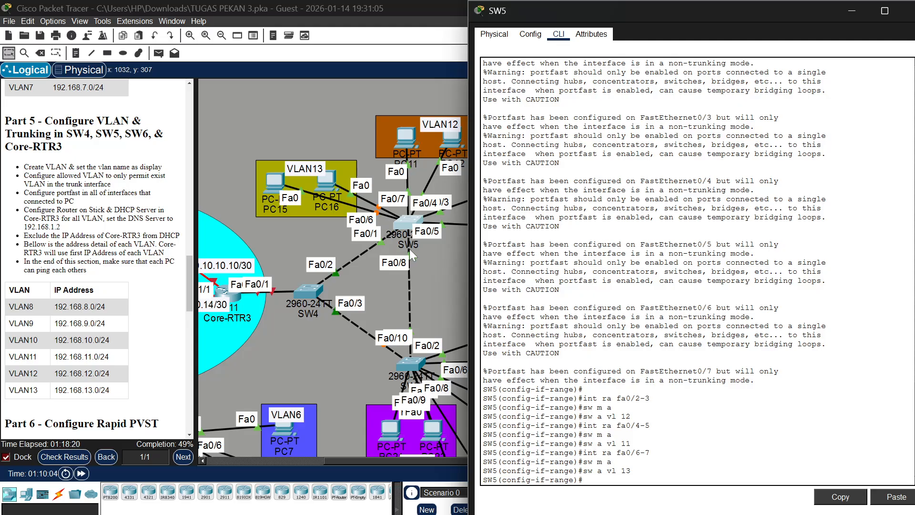
type("a")
key("BackSpace")
type("int fa")
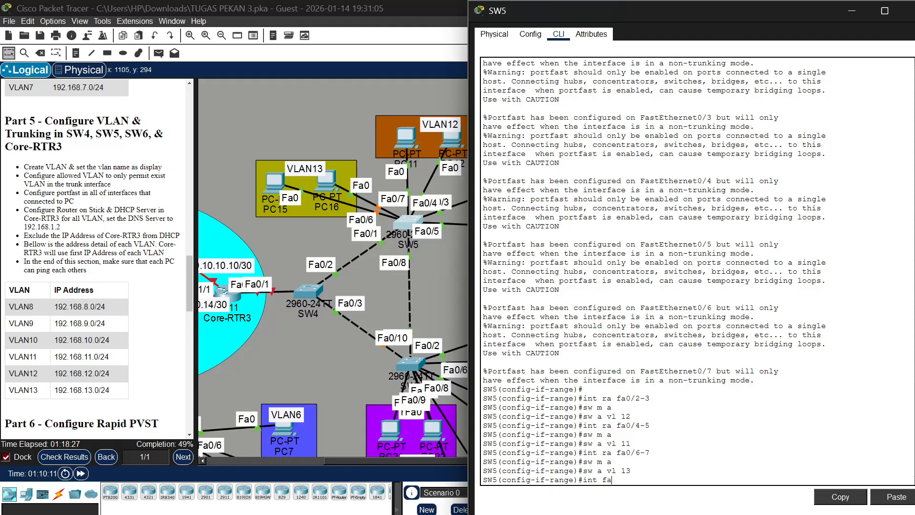
type("0/1")
key("Return")
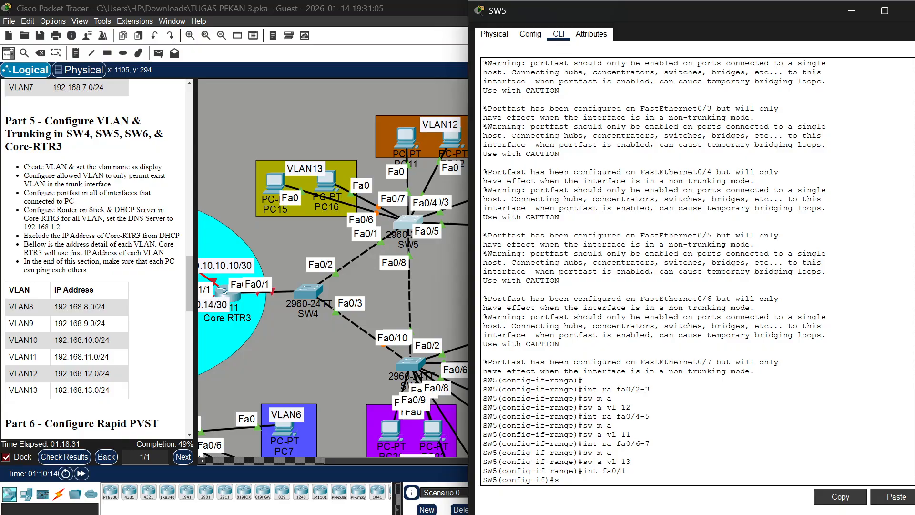
type("sw m tr")
key("Return")
Set SW5 interface fa0/8 to trunk mode
type("int ")
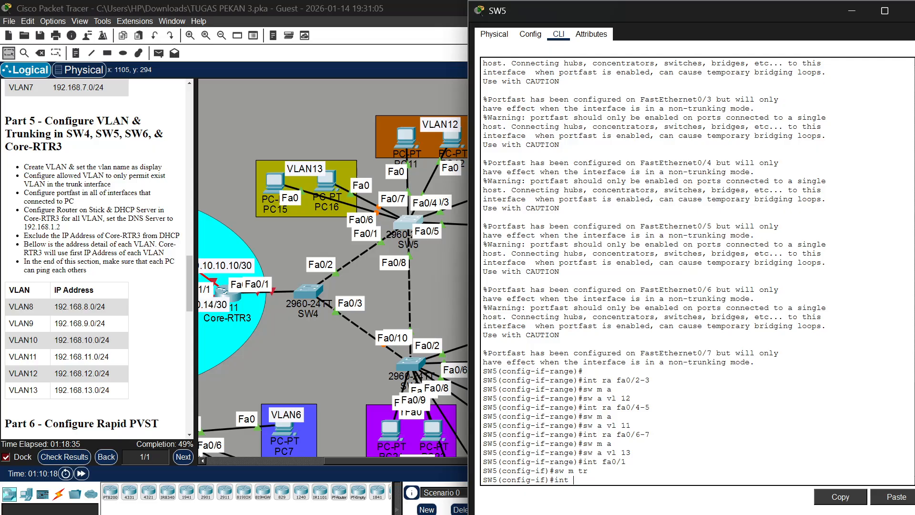
type("fa0/8")
key("Return")
type("sw m ")
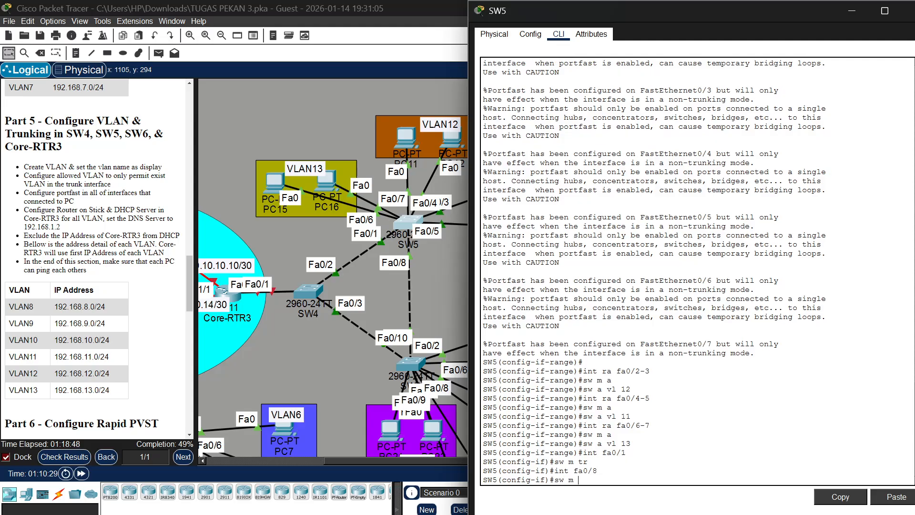
type("tr")
key("Return")
key("Return")
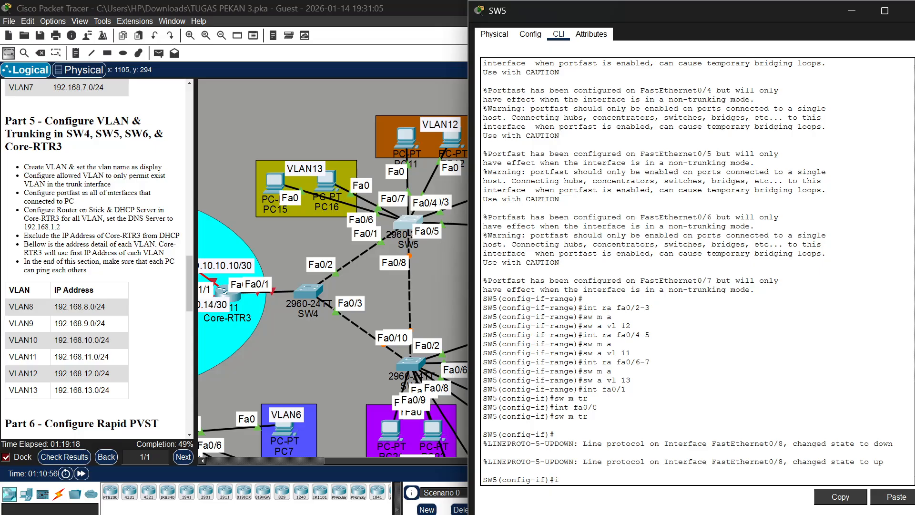
Allow only VLANs 11, 12 and 13 on SW5 trunk interface fa0/1
type("int fa0/1")
key("Return")
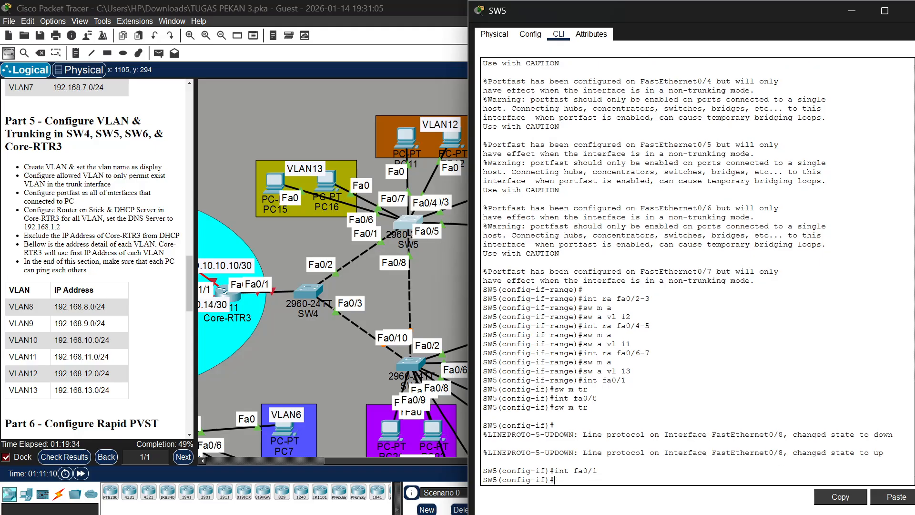
type("sw t")
type("r all vl")
type("a")
type("n ")
type("11")
type(",12,14")
key("Return")
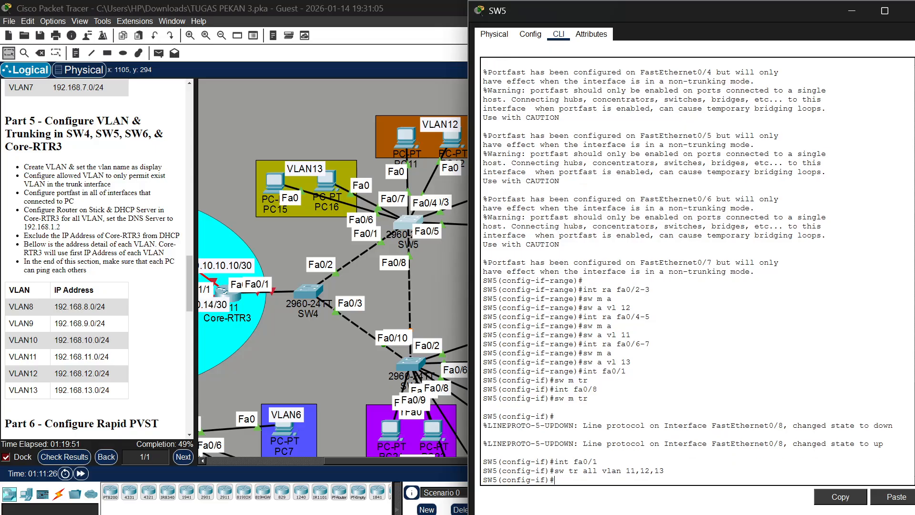
Allow only VLANs 11, 12 and 13 on SW5 trunk interface fa0/8
key("Up")
key("Up")
key("BackSpace")
type("8")
key("Return")
key("Up")
key("Up")
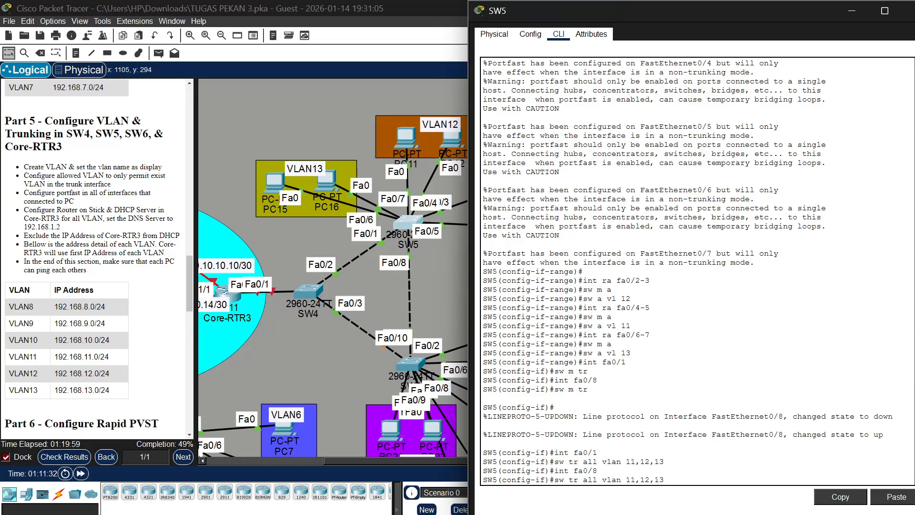
key("Return")
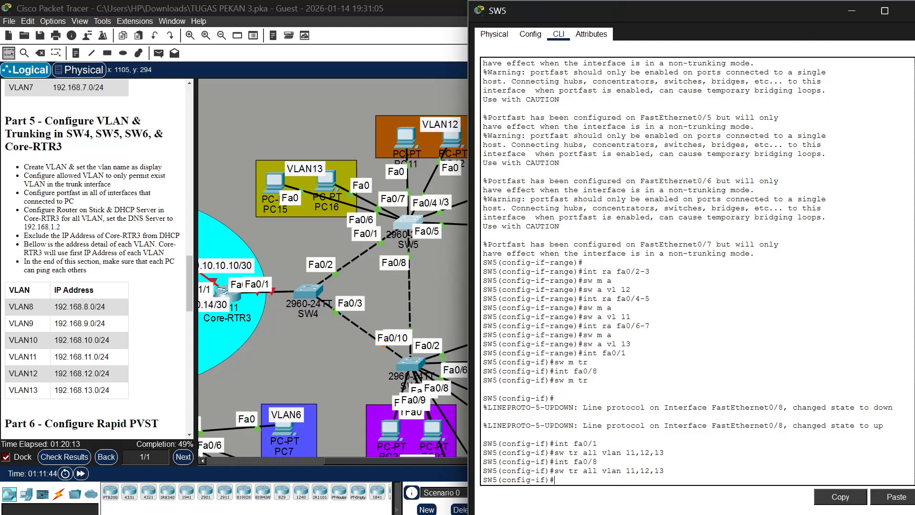
Display the trunk interface status on SW5 from configuration mode
type("do show int tru")
key("Return")
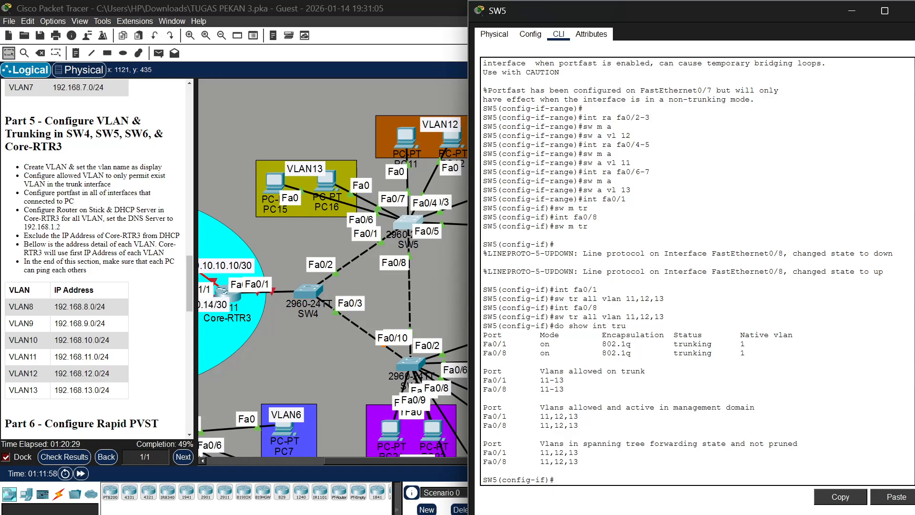
Open the SW6 command line, enter privileged mode with the enable password and start global configuration
scroll(407, 266, "down", 3)
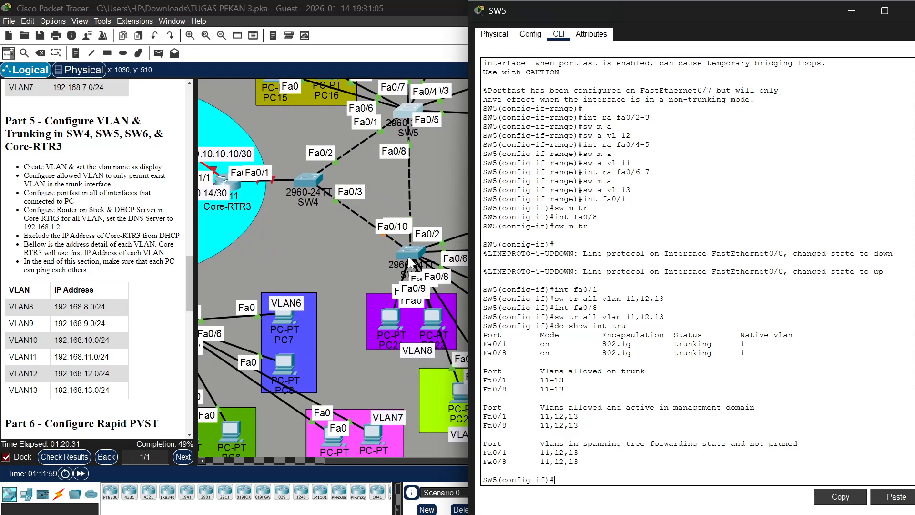
left_click(409, 253)
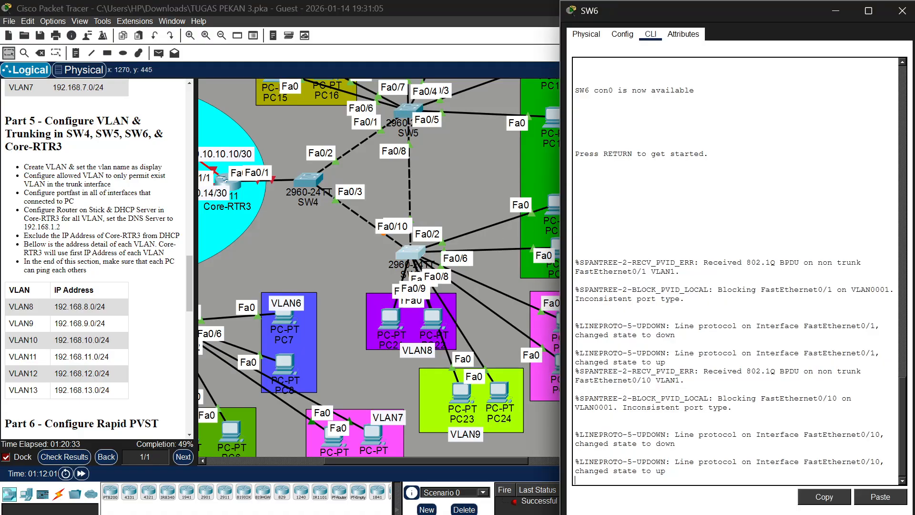
key("Return")
type("en")
key("Return")
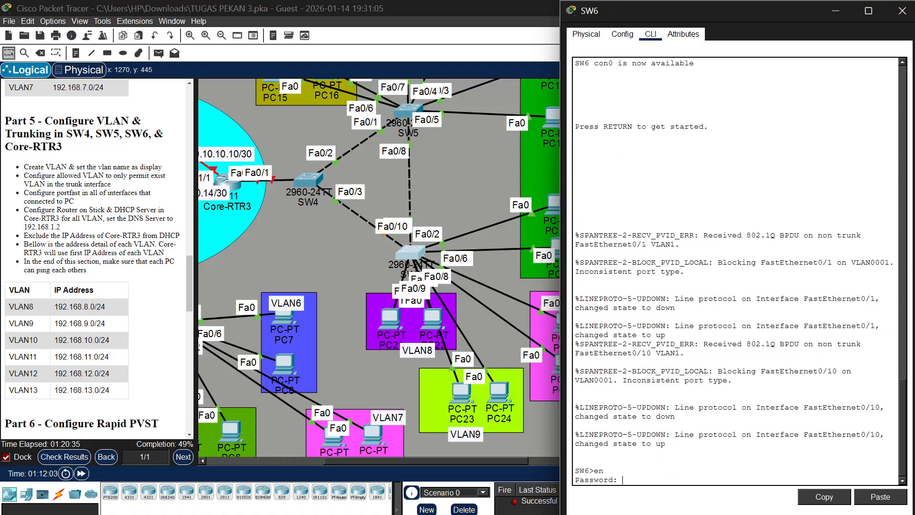
key("Return")
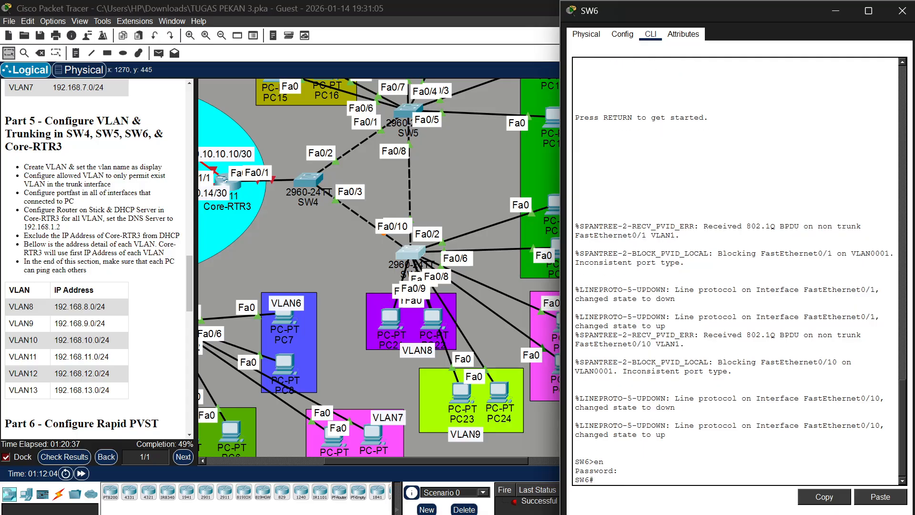
type("conf t")
key("Return")
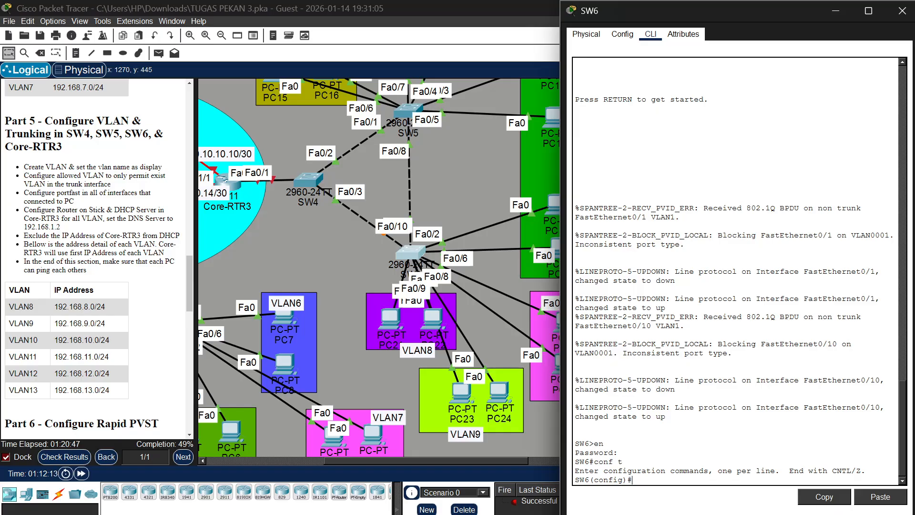
Create VLAN 8 on SW6 and name it VLAN8
type("vlan 8")
key("Return")
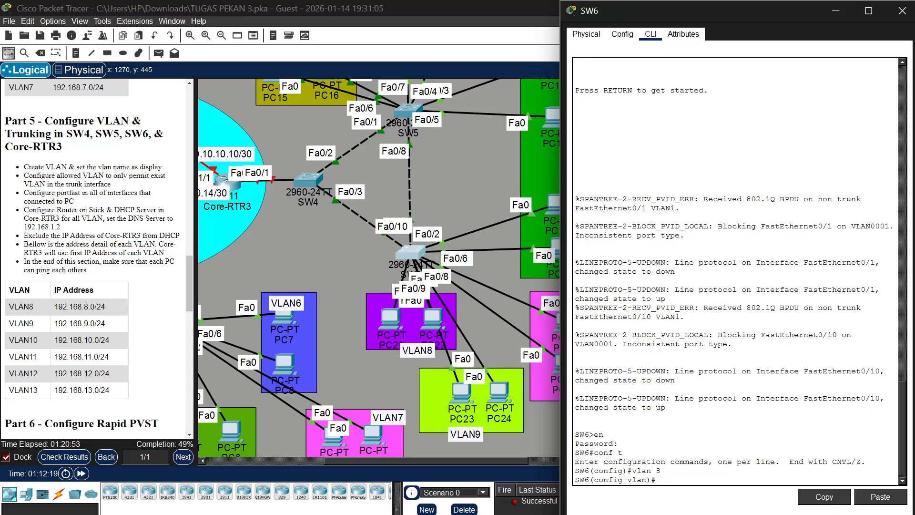
type("name VLAN8")
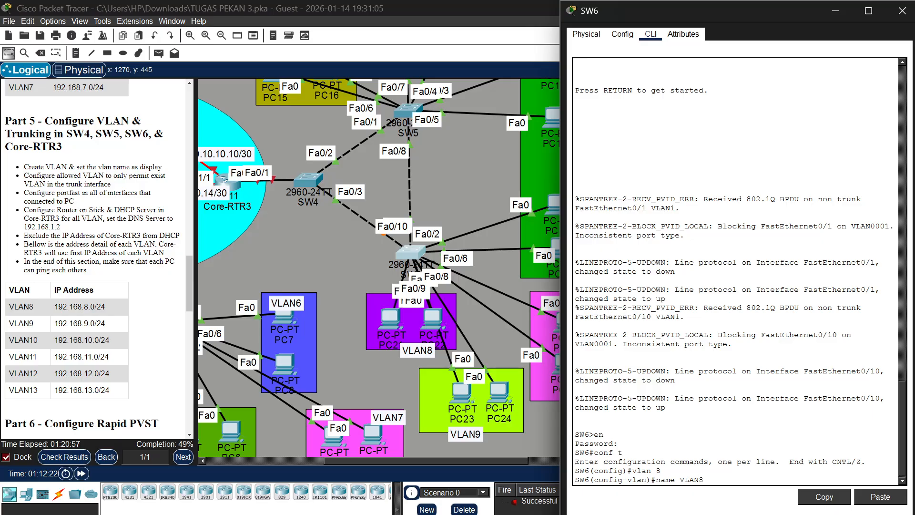
key("Return")
Create VLAN 9 on SW6 and name it VLAN9
type("vlan 8")
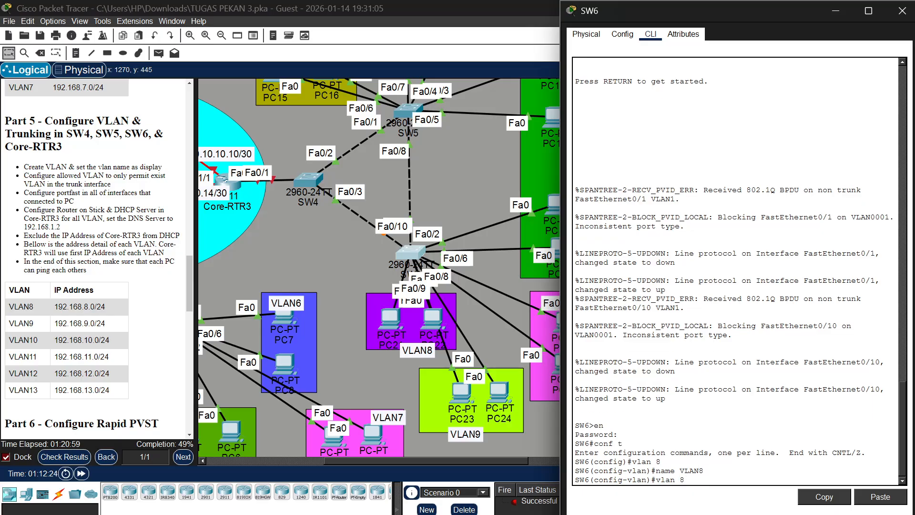
key("BackSpace")
type("9")
key("Return")
key("Up")
key("Up")
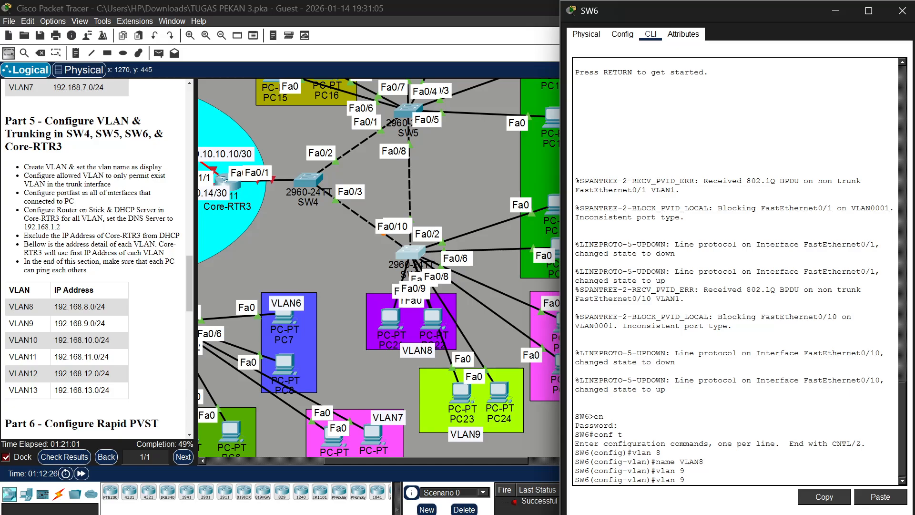
key("BackSpace")
key("Return")
Create VLAN 10 on SW6 and name it VLAN10
key("Up")
key("Up")
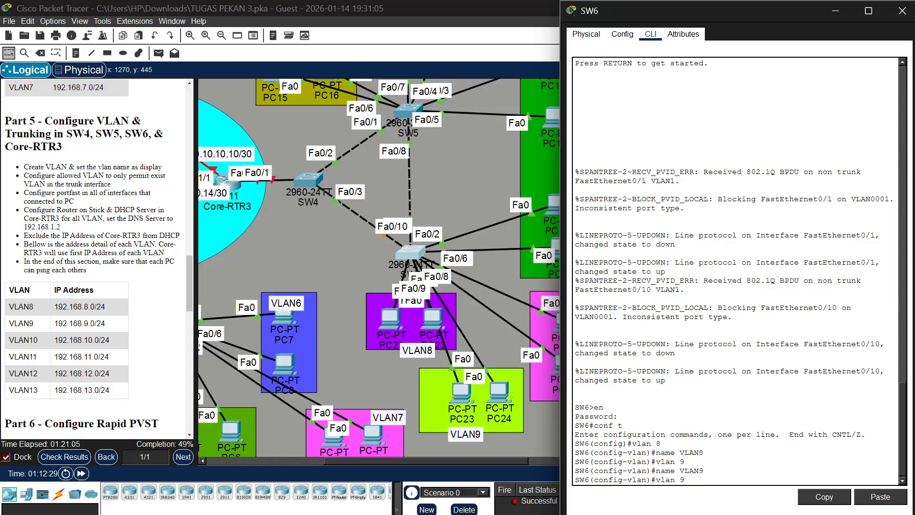
key("BackSpace")
type("10")
scroll(510, 290, "down", 2)
scroll(510, 290, "right", 3)
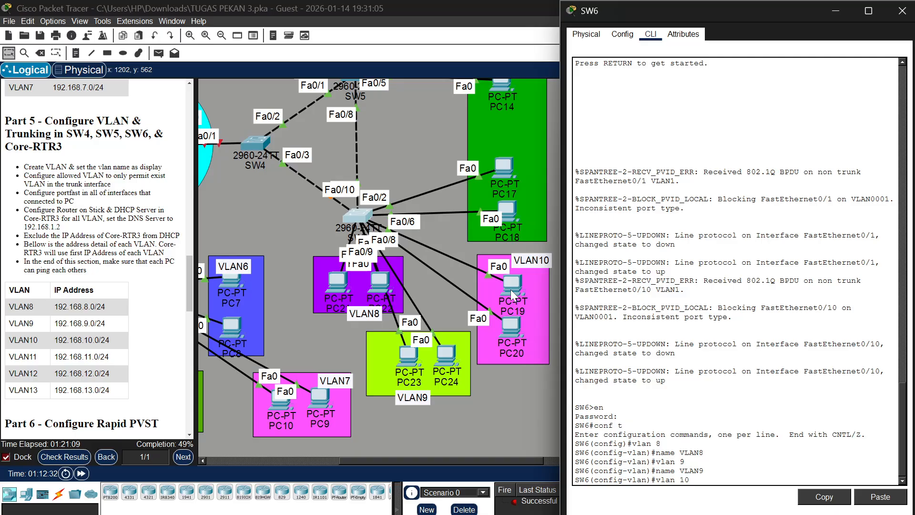
scroll(511, 289, "right", 1)
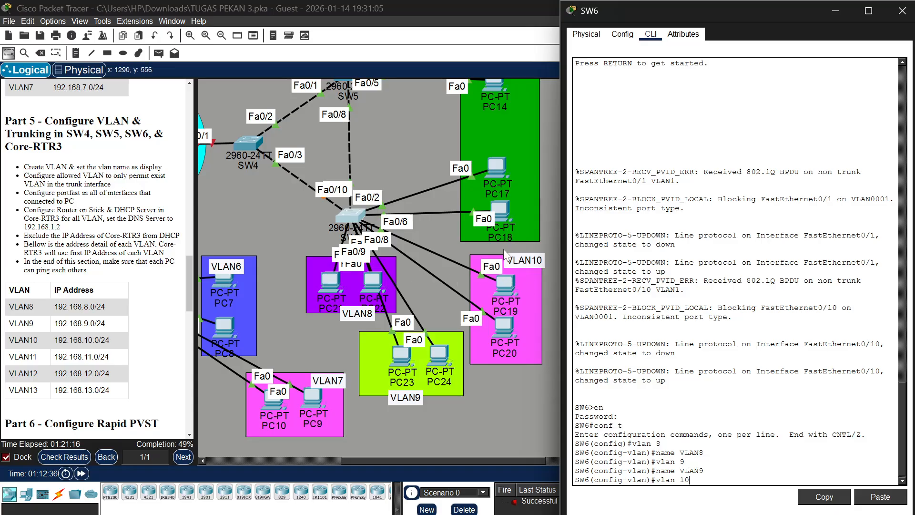
key("Return")
key("Up")
key("Up")
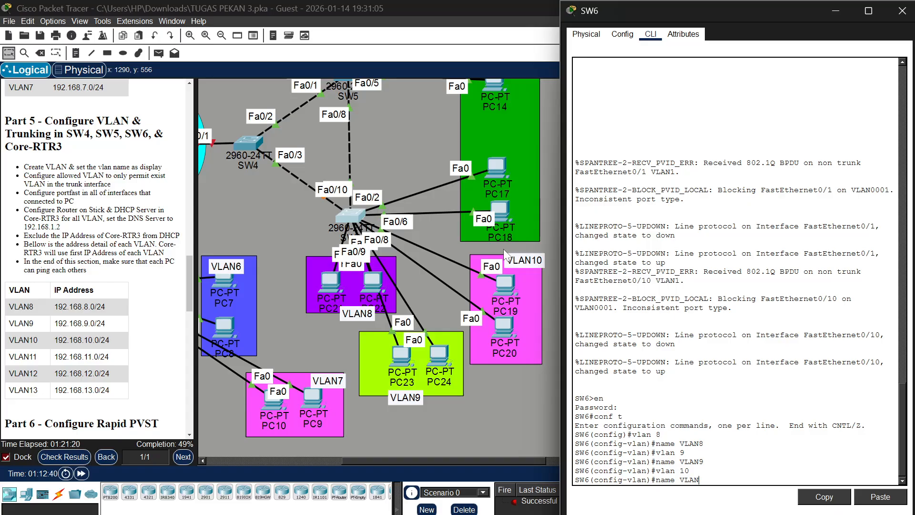
key("BackSpace")
type("10")
key("Return")
Create VLAN 11 on SW6 with the name VLAN11 and return to global configuration
key("Up")
key("Up")
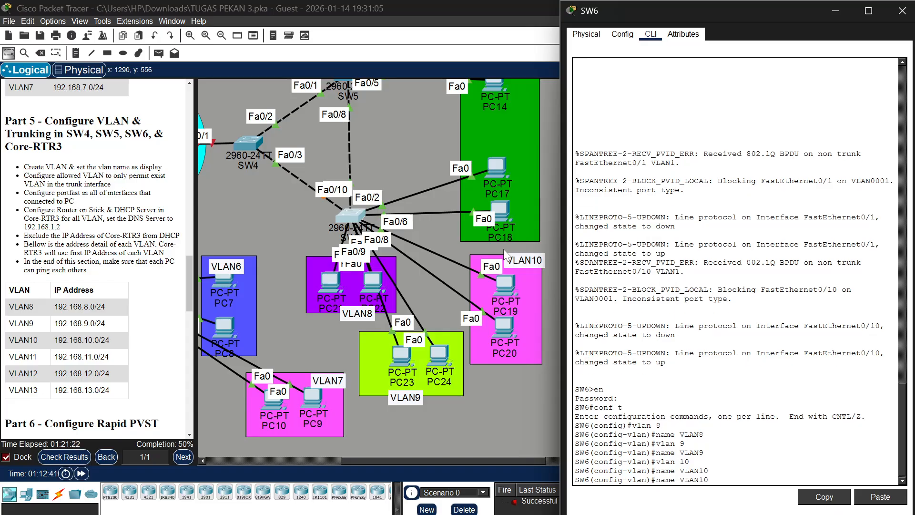
key("BackSpace")
key("Return")
type("name VLAN10")
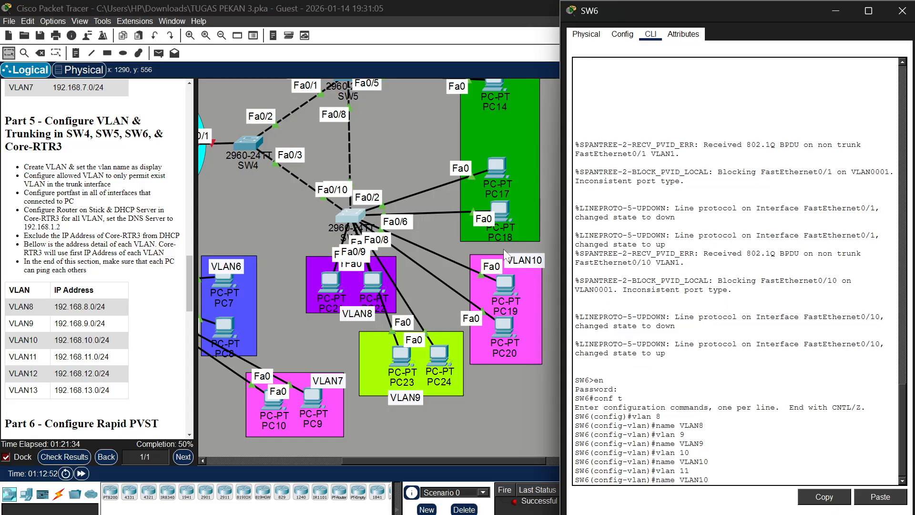
key("BackSpace")
type("1")
key("Return")
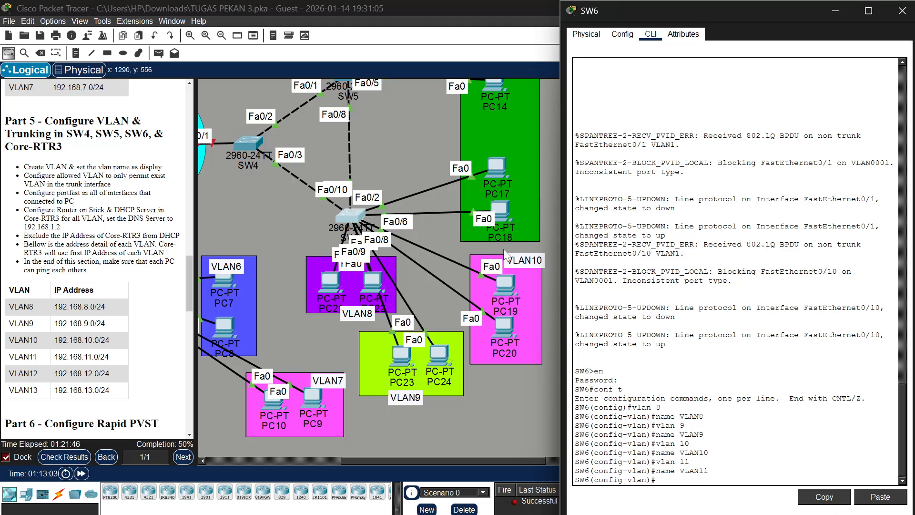
type("ex")
key("Return")
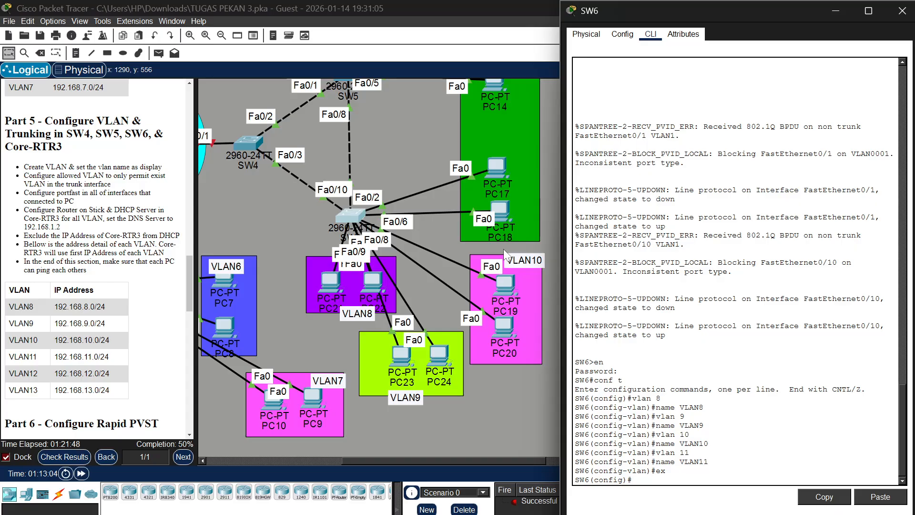
Set SW6 interfaces fa0/4-5, which connect PC21 and PC22, to access mode
type("int ra fa0/4-5")
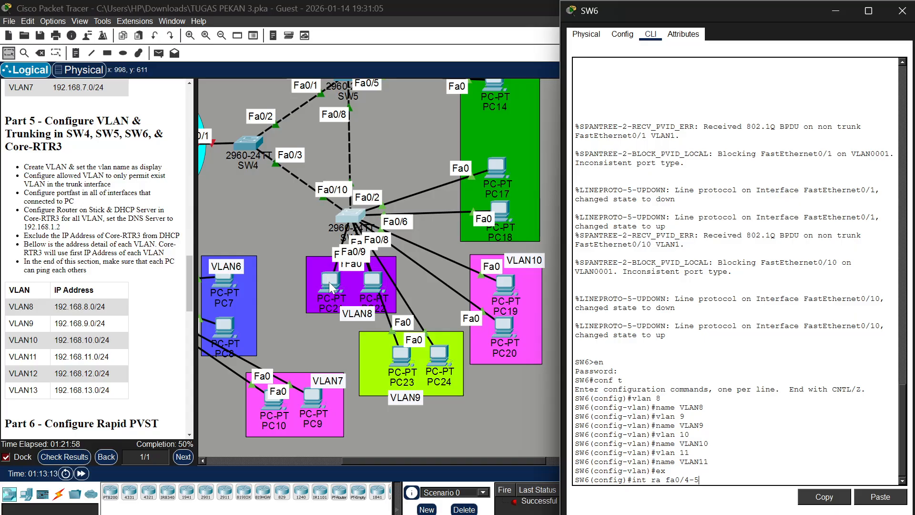
left_click_drag(329, 282, 374, 286)
left_click(343, 218)
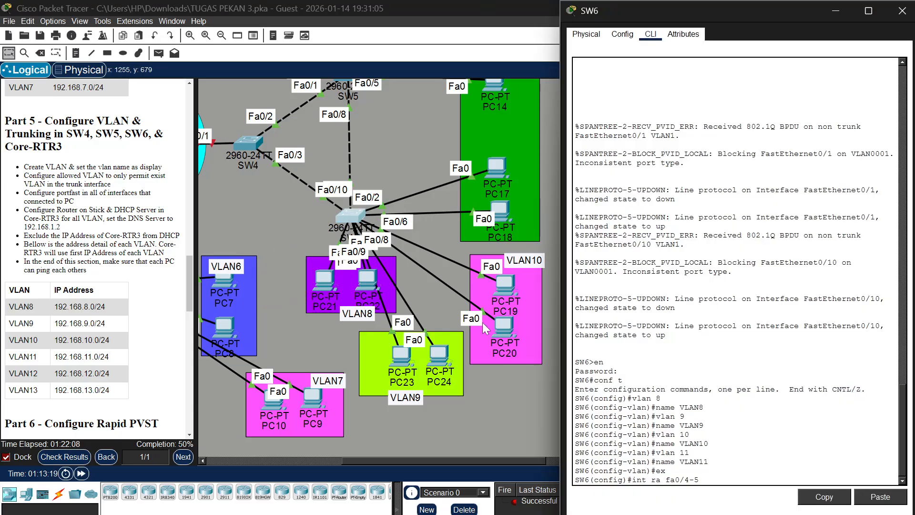
key("Return")
type("sw ")
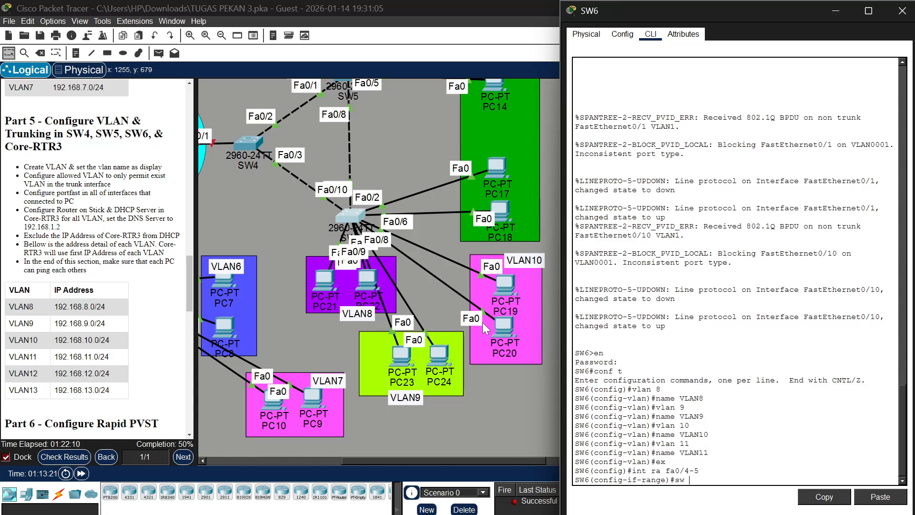
type("m a")
key("Return")
Assign SW6 interfaces fa0/4-5 to access VLAN 8
type("sw")
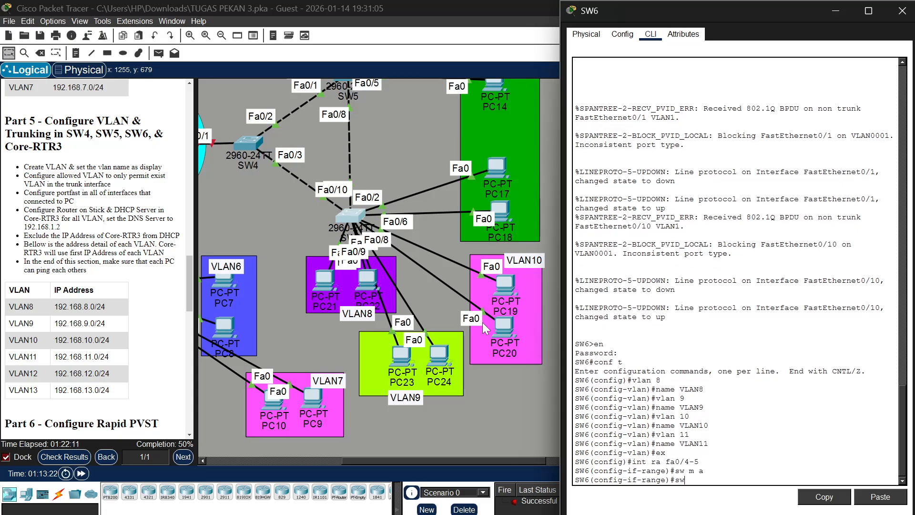
type(" a vl 8")
key("Return")
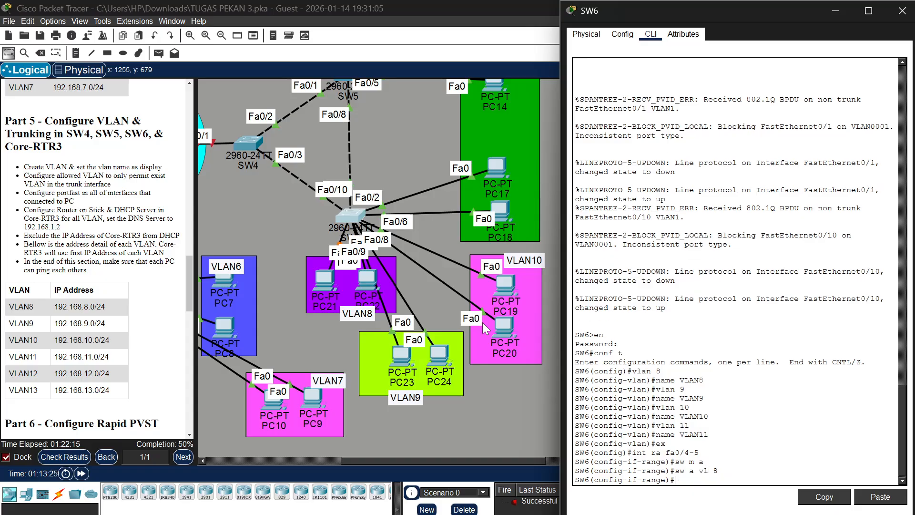
Set SW6 interfaces fa0/6-7 to access mode
type("int ra fa")
type("0/6-7")
key("Return")
type("sw ")
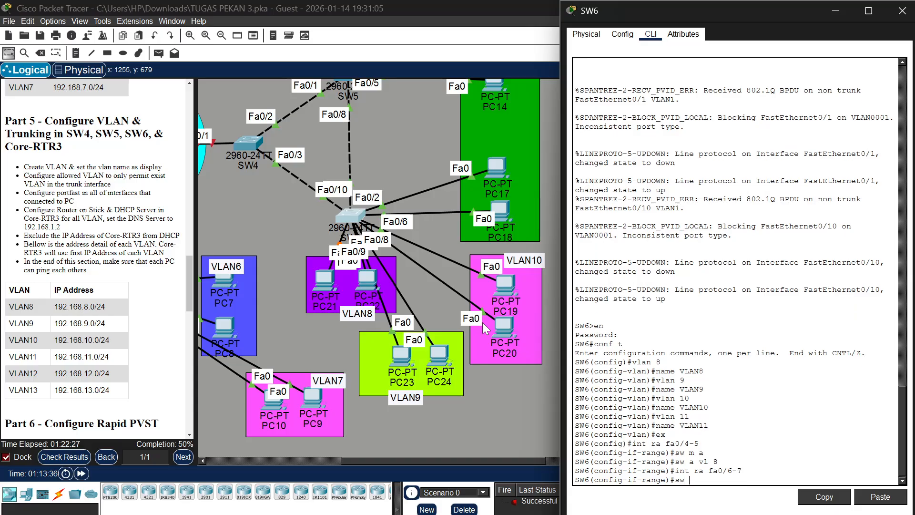
type("m a")
key("Return")
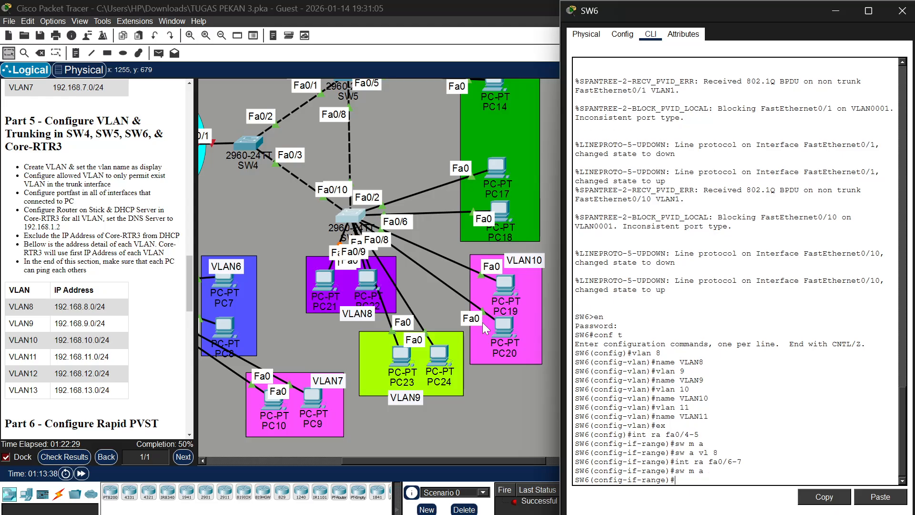
Shift the VLAN9 and VLAN10 PCs to trace their links to SW6, and assign interfaces fa0/6-7 to access VLAN 10
type("sw a vl")
left_click_drag(443, 353, 403, 349)
mouse_move(507, 282)
left_mouse_down()
mouse_move(521, 231)
mouse_move(512, 292)
left_mouse_up()
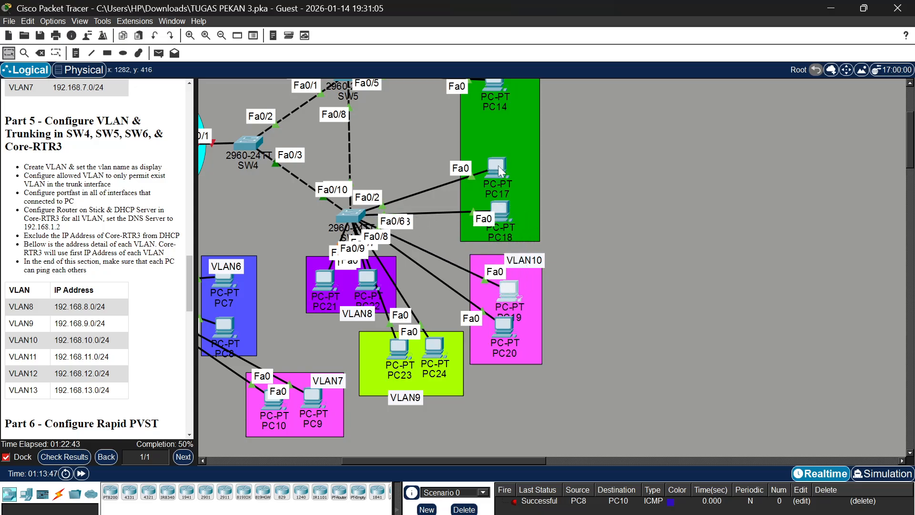
mouse_move(499, 165)
left_mouse_down()
mouse_move(488, 143)
mouse_move(495, 165)
left_mouse_up()
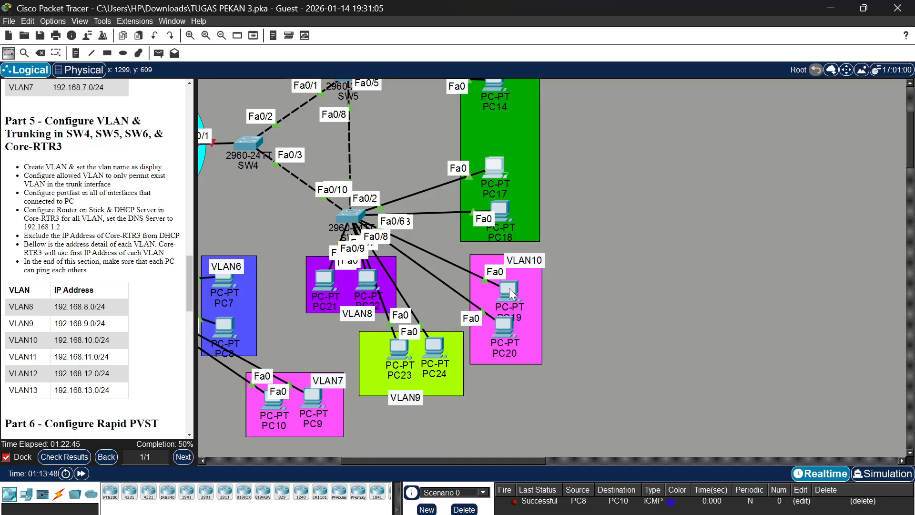
mouse_move(507, 320)
left_mouse_down()
mouse_move(472, 356)
mouse_move(499, 324)
left_mouse_up()
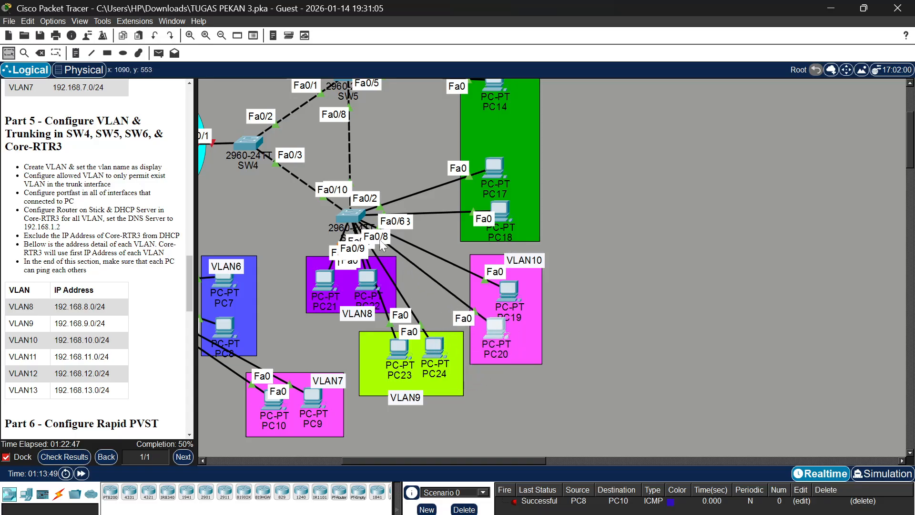
left_click(357, 216)
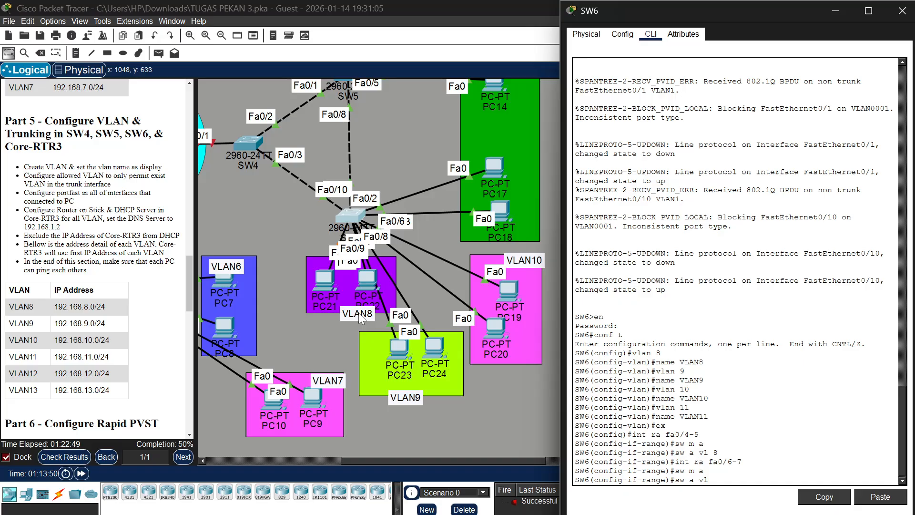
mouse_move(401, 351)
left_mouse_down()
mouse_move(341, 352)
mouse_move(381, 324)
mouse_move(419, 334)
mouse_move(395, 358)
left_mouse_up()
mouse_move(512, 282)
left_mouse_down()
mouse_move(531, 242)
mouse_move(517, 278)
left_mouse_up()
left_click_drag(498, 320, 514, 330)
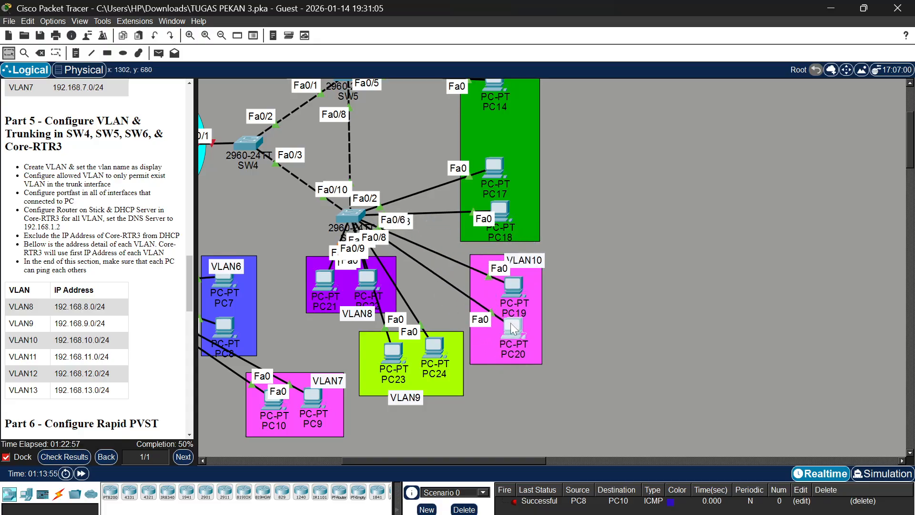
left_click(351, 213)
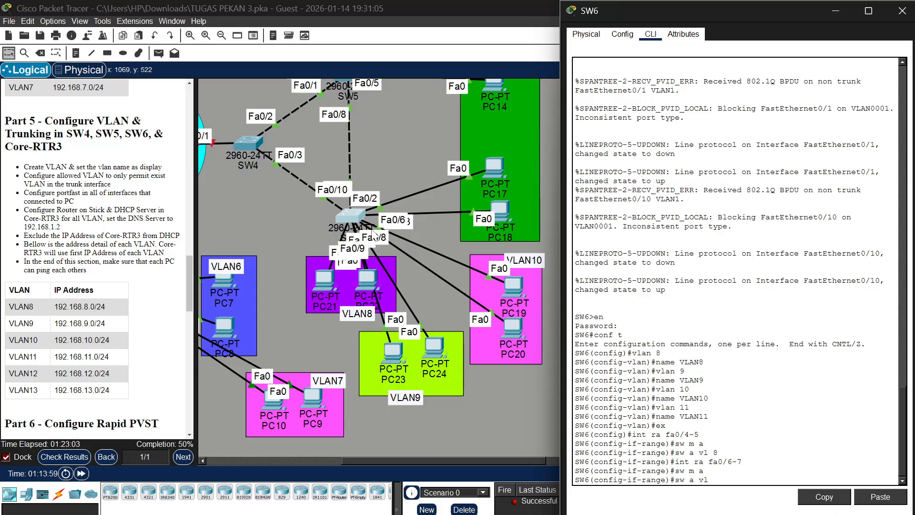
type("10")
key("Return")
Set SW6 interfaces fa0/8-9 to access mode in VLAN 9
type("i")
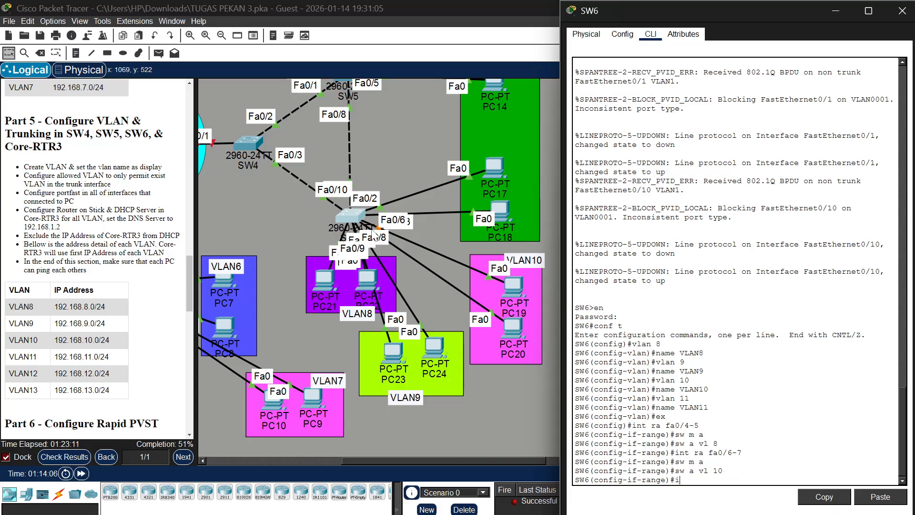
type("nt ra fa0/8-9")
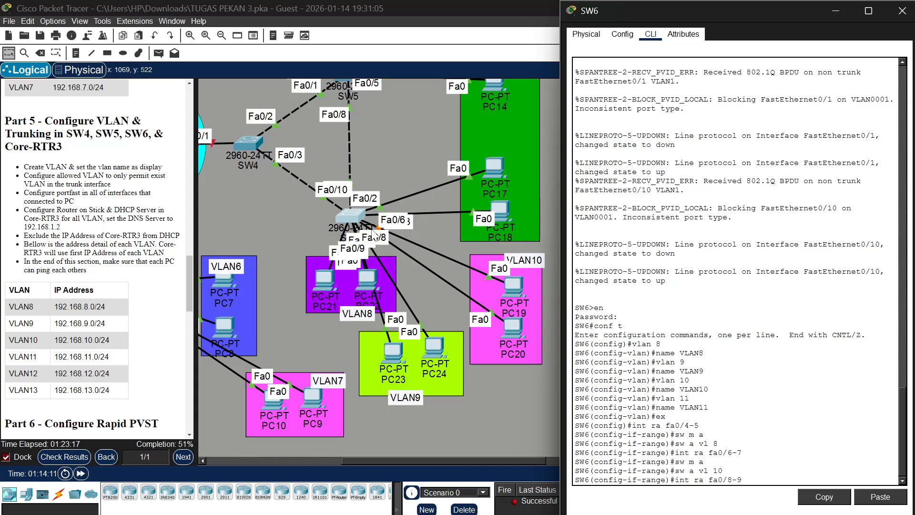
key("Return")
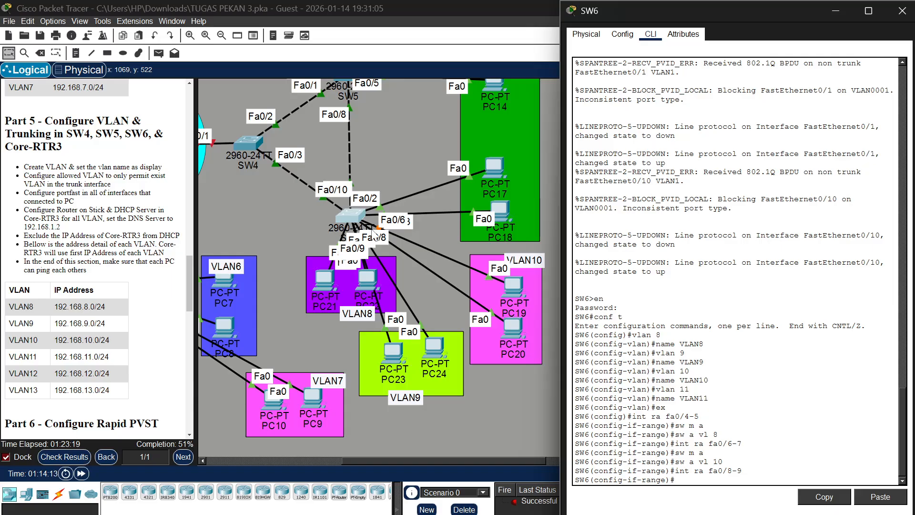
type("sw m a")
key("Return")
type("sw a vl 9")
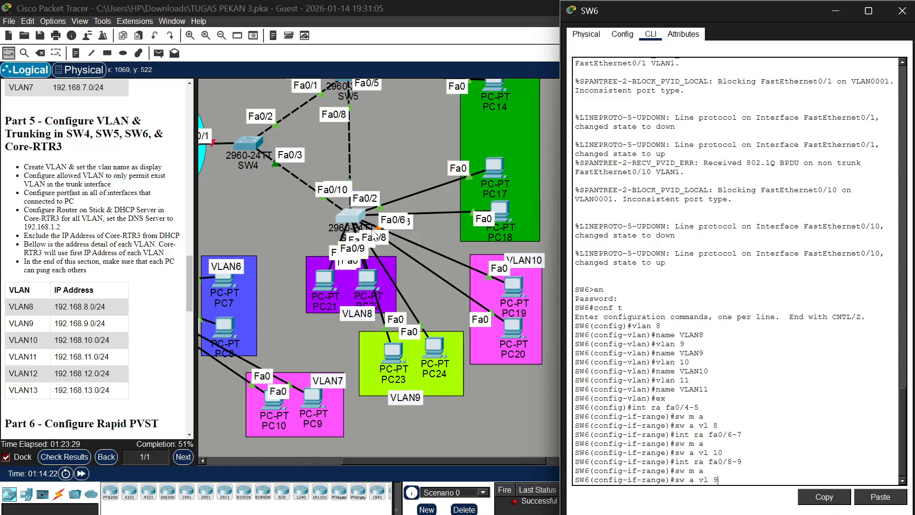
key("Return")
Set SW6 interfaces fa0/2-3 to access mode in VLAN 11
type("i")
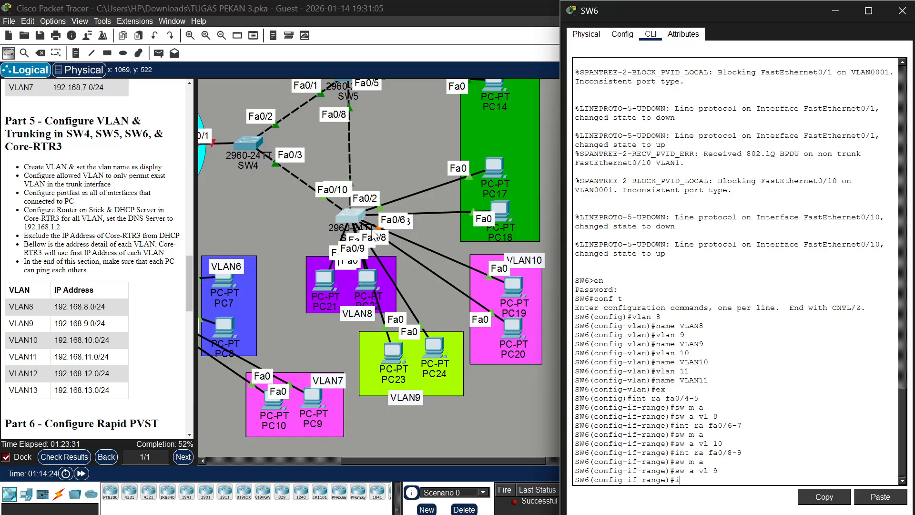
type("nt ra fa0/2-3")
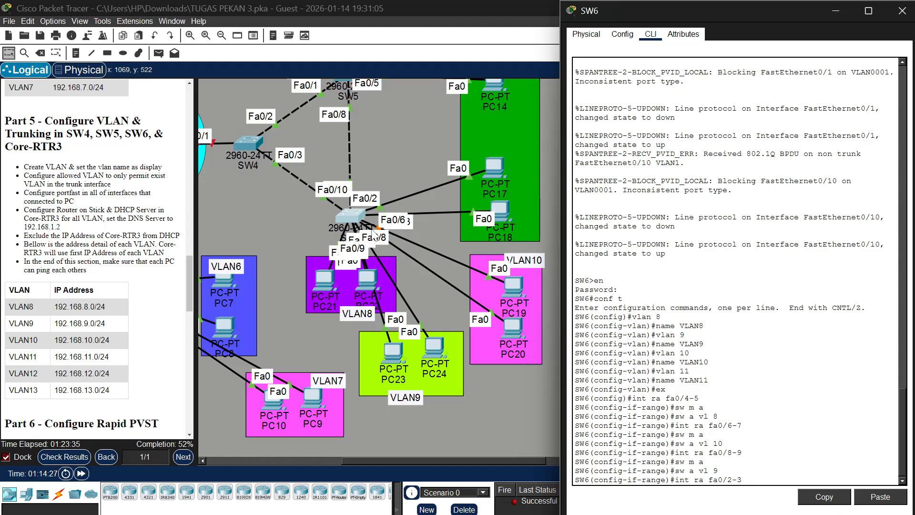
key("Return")
type("sw")
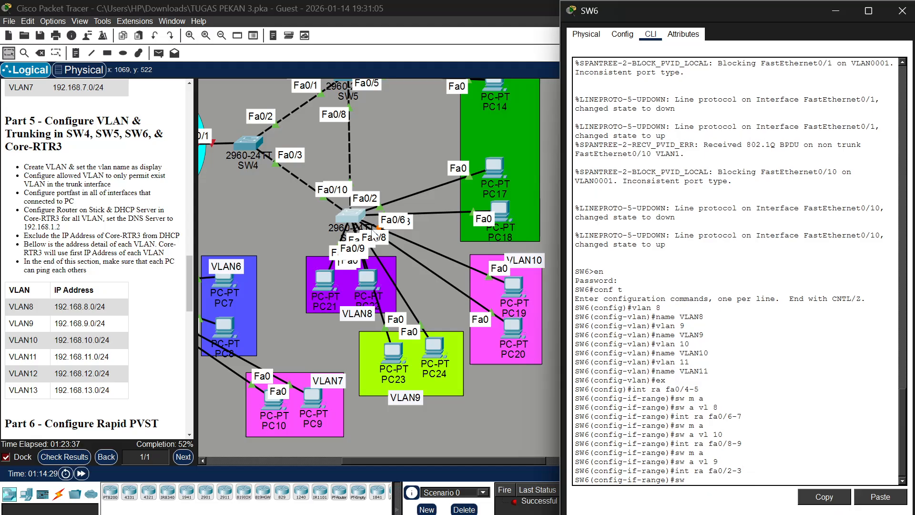
type(" m a")
key("Return")
type("sw a")
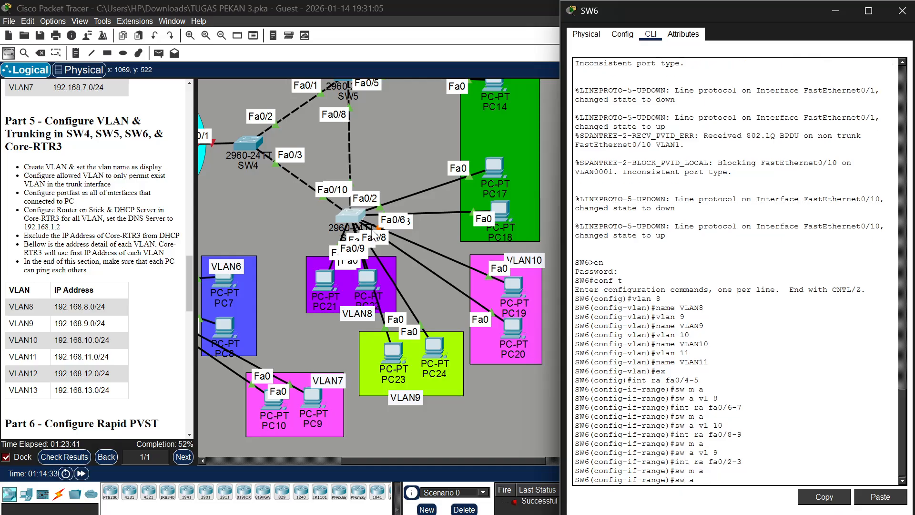
type(" vl 11")
key("Return")
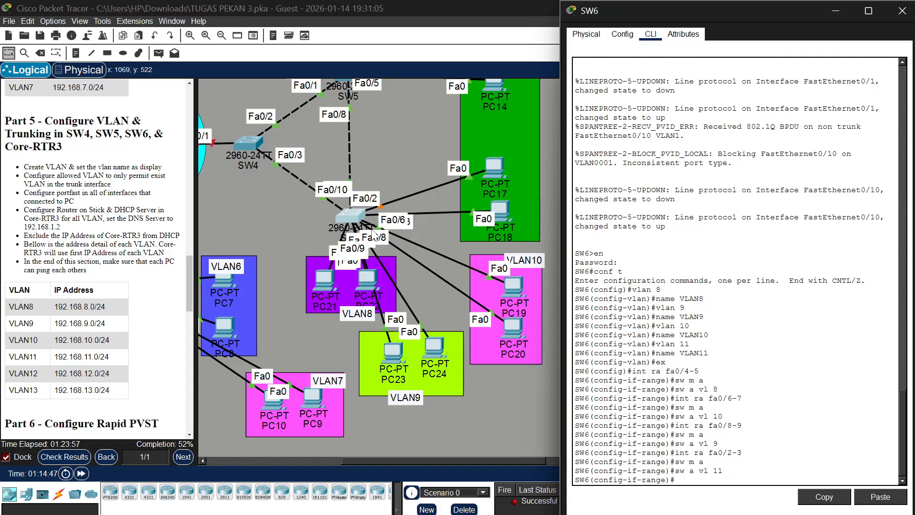
Enable spanning-tree portfast on SW6 interfaces fa0/2-9
type("int ra fa0/2-9")
key("Return")
type("sp")
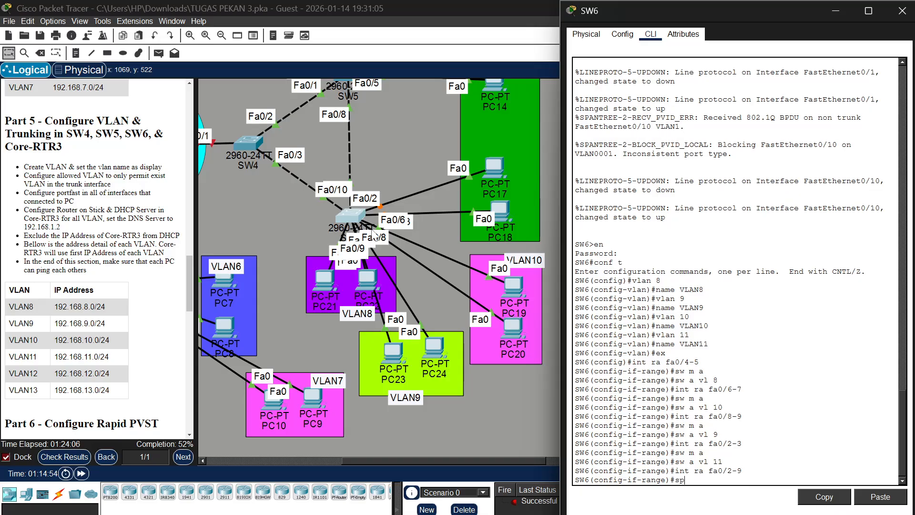
type("an port")
key("Return")
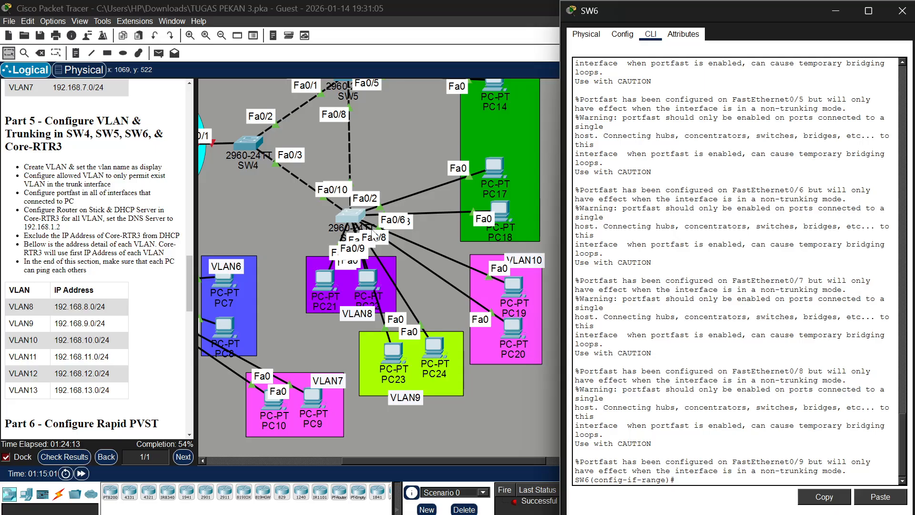
key("Return")
Set SW6 interfaces fa0/1 and fa0/10 to trunk mode
type("injt")
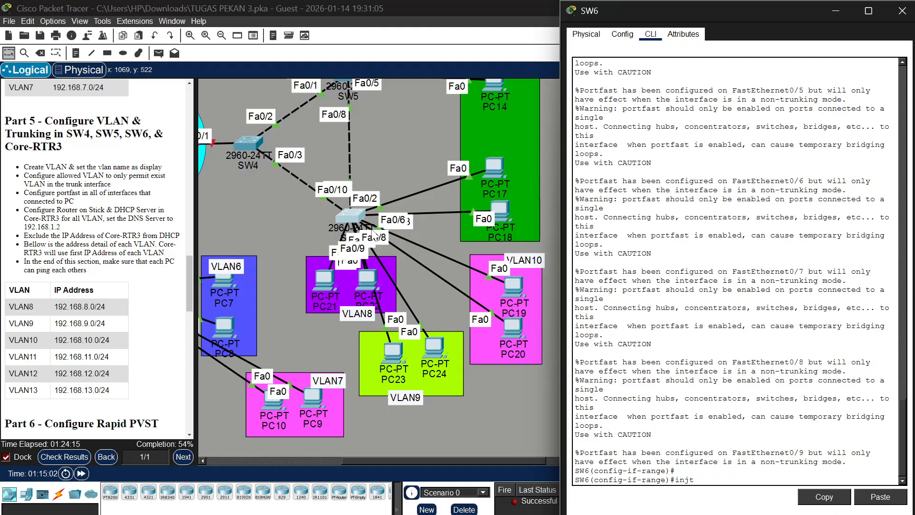
key("BackSpace")
key("BackSpace")
type("t ra fa0/1, fa0/10")
key("Return")
type("sw")
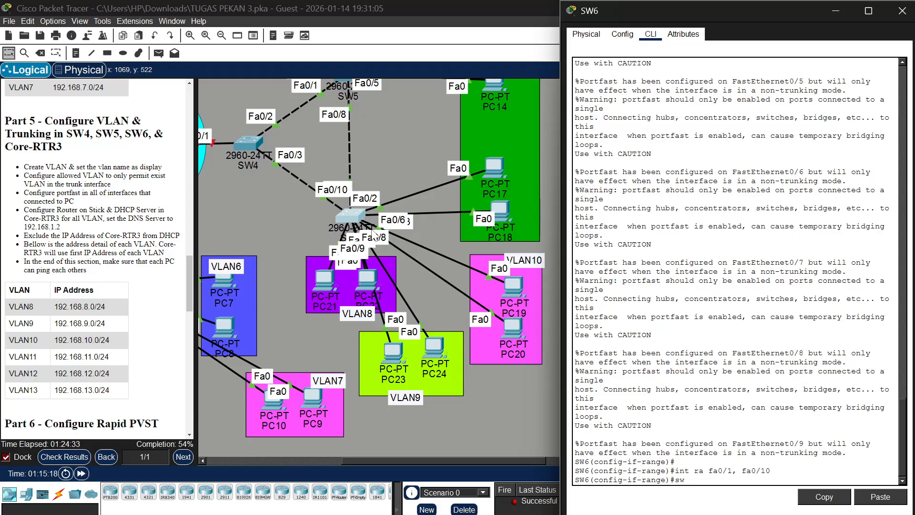
type(" m tr")
key("Return")
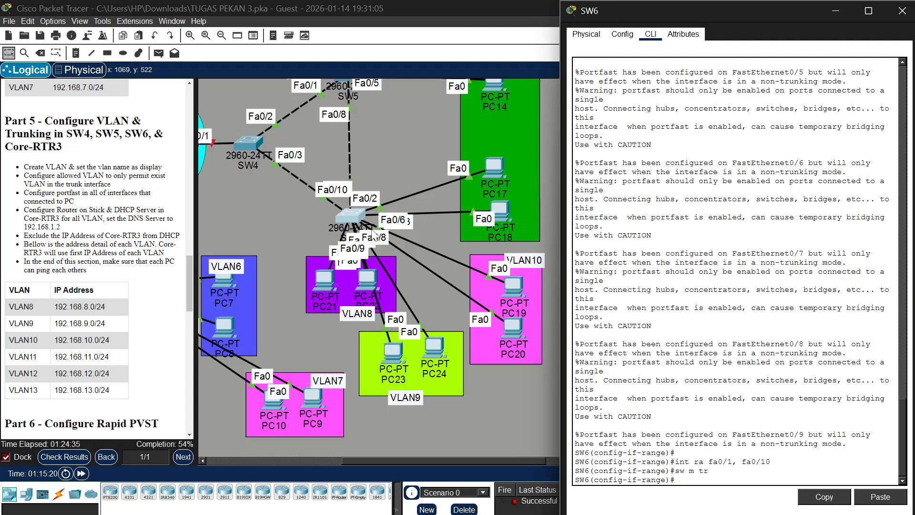
Restrict the allowed VLANs on SW6 trunks fa0/1 and fa0/10 to 8, 9, 10 and 11
type("sw tr all vl 8,9,10,11")
key("Return")
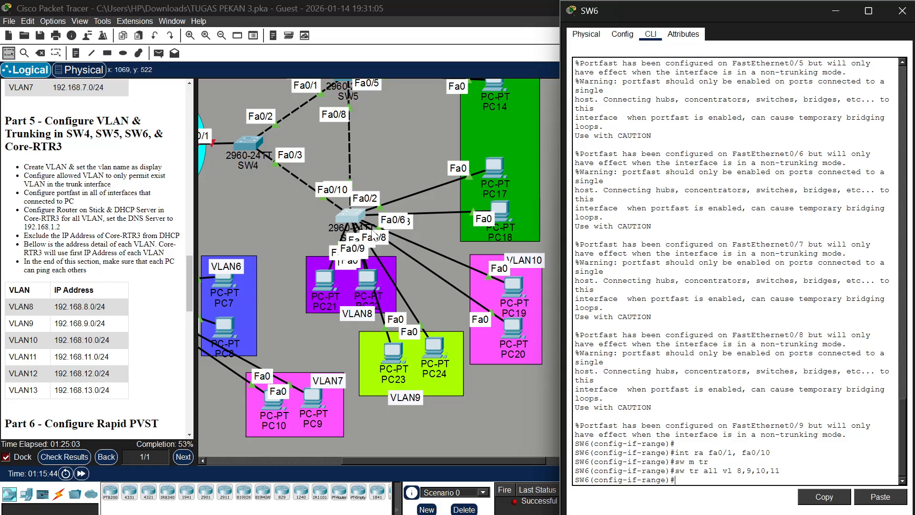
Open the Core-RTR3 command line, enter the privileged-mode password, and enter global configuration mode
scroll(340, 184, "up", 3)
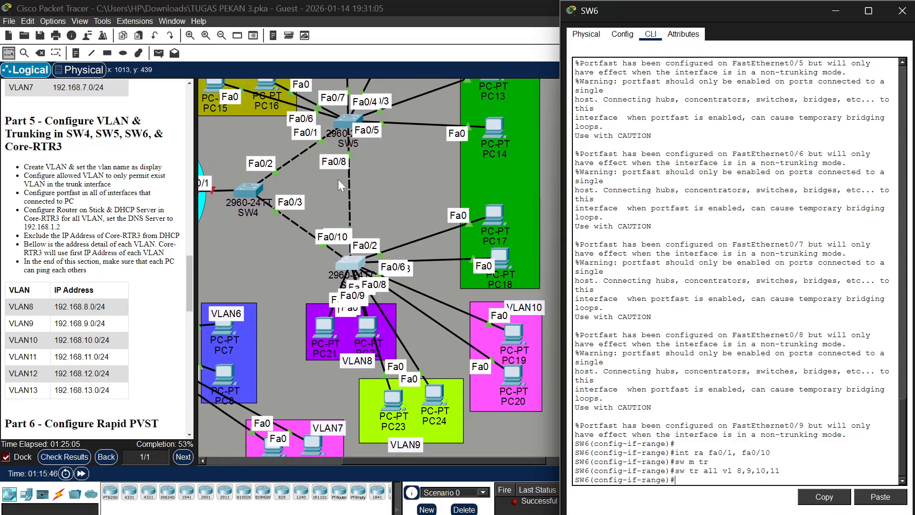
scroll(338, 180, "left", 10)
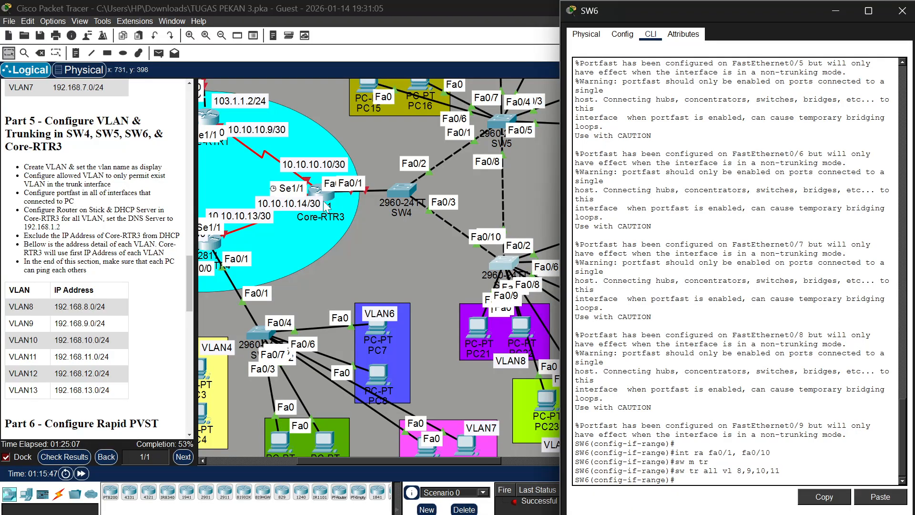
left_click(324, 196)
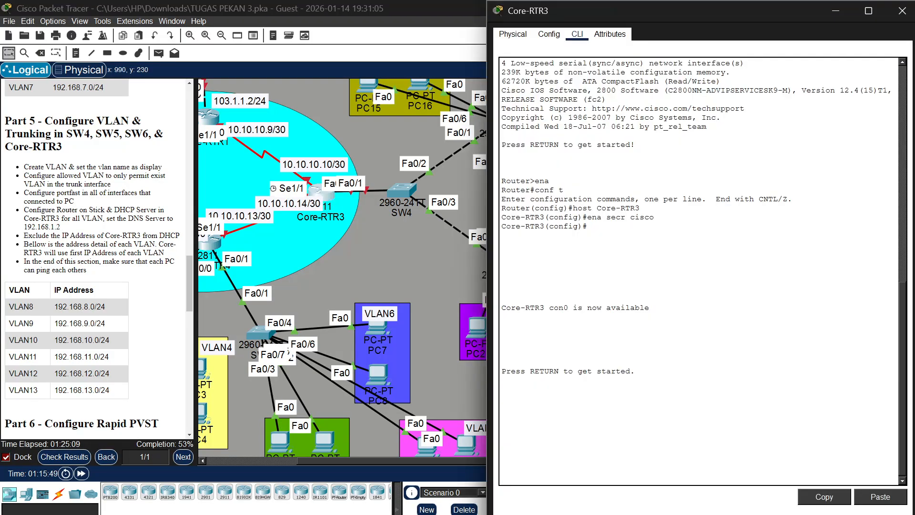
key("Return")
type("en")
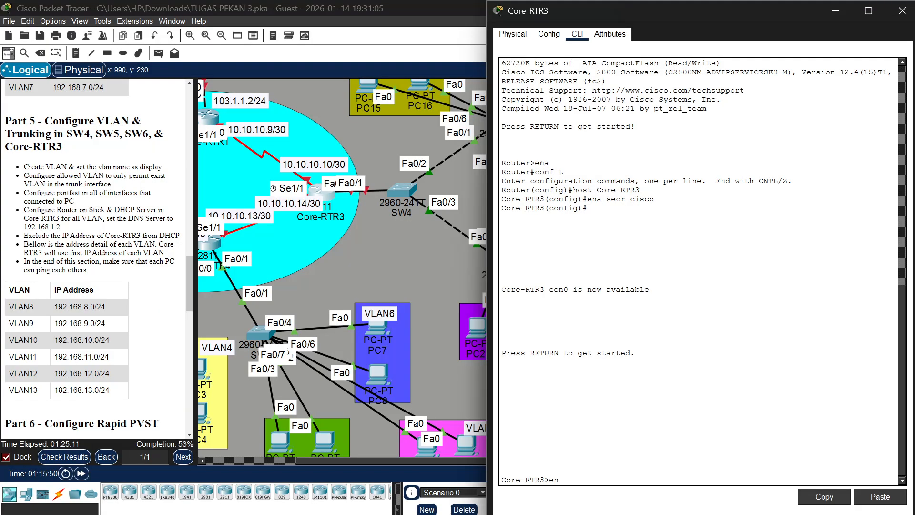
key("Return")
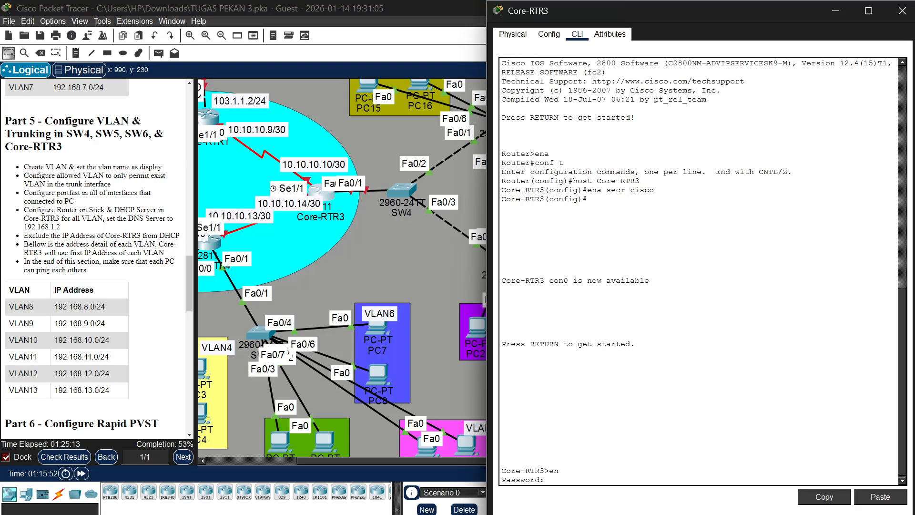
type("cisco")
key("Return")
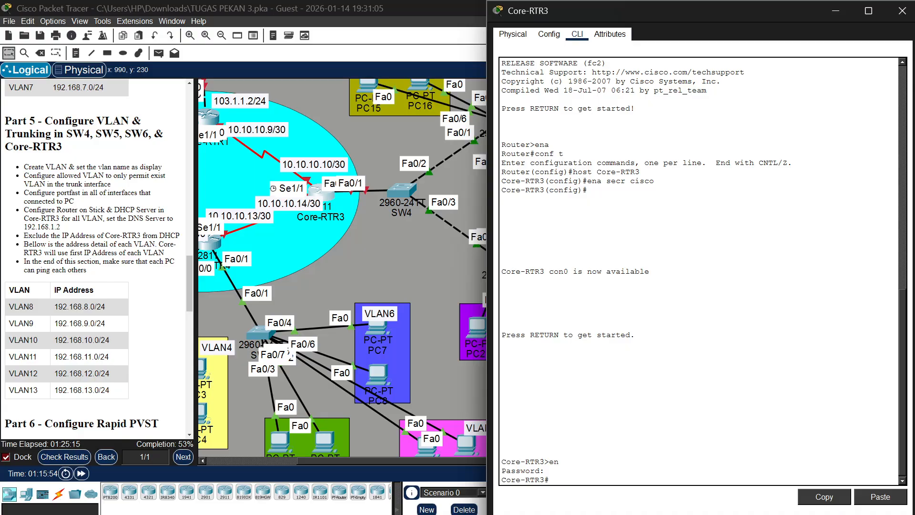
type("conf t")
key("Return")
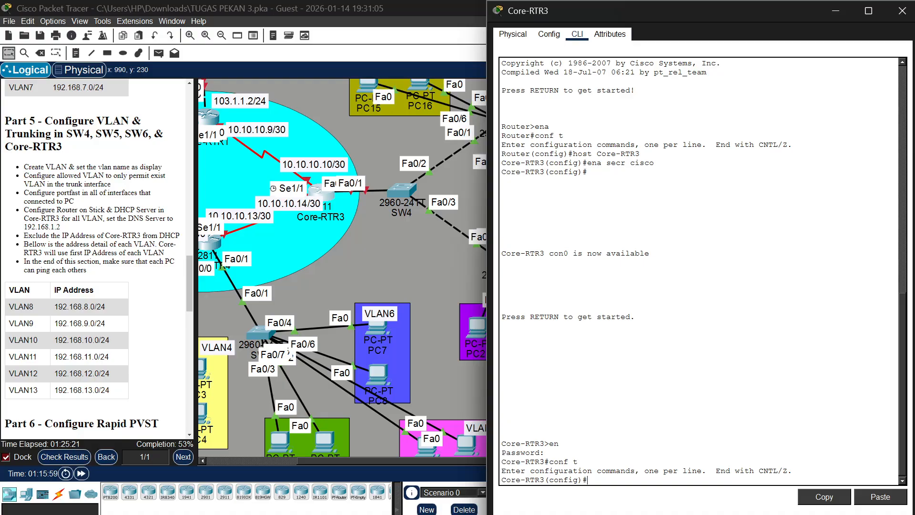
Shift Core-RTR3 in the topology to expose its link to SW4, and enable its interface fa0/0
type("int fa0")
left_click_drag(323, 194, 300, 189)
left_click(299, 191)
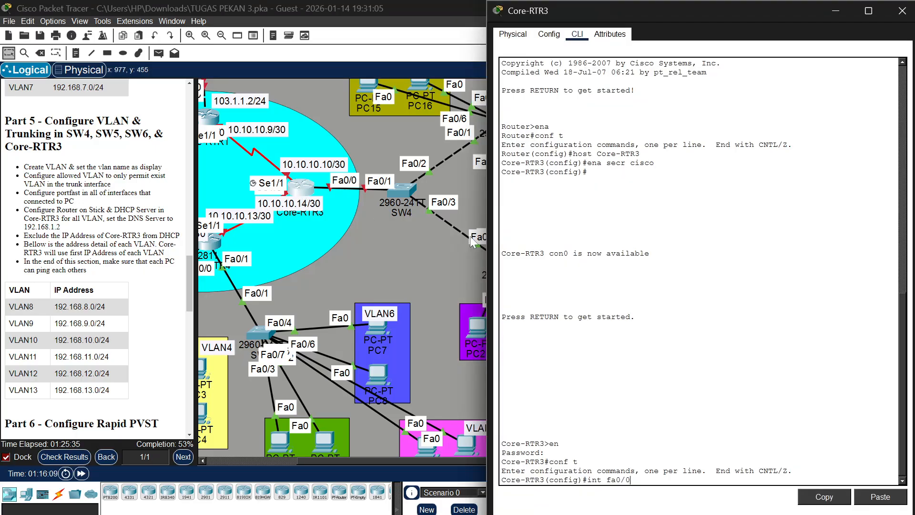
key("Return")
type("no ")
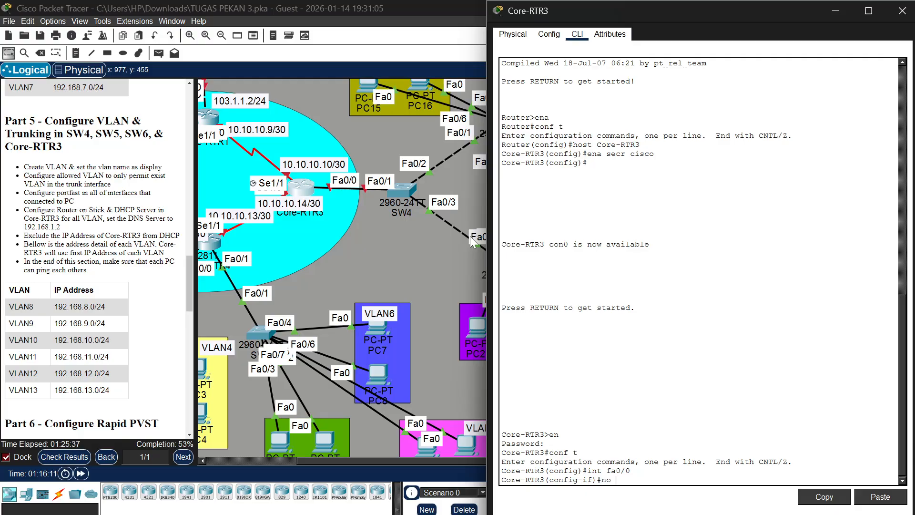
type("shu")
key("Return")
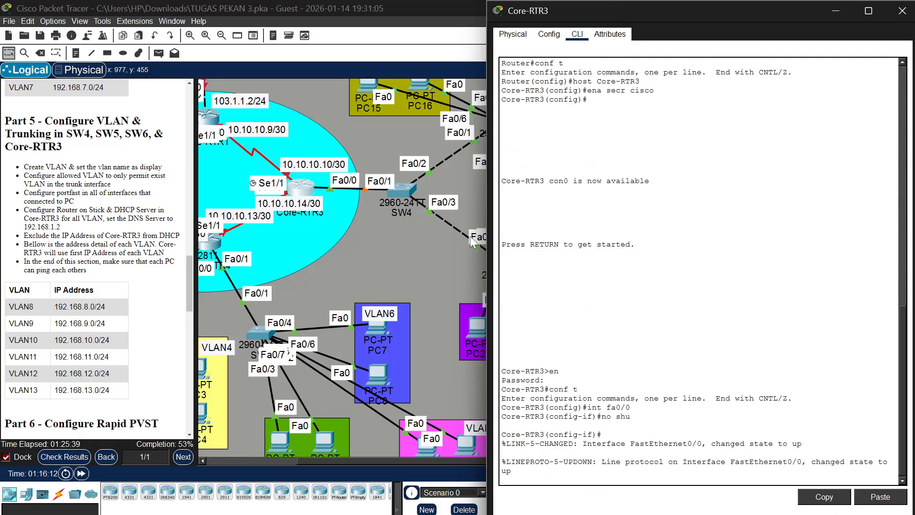
key("Return")
Create subinterface fa0/0.8 on Core-RTR3 with dot1Q encapsulation for VLAN 8
type("int")
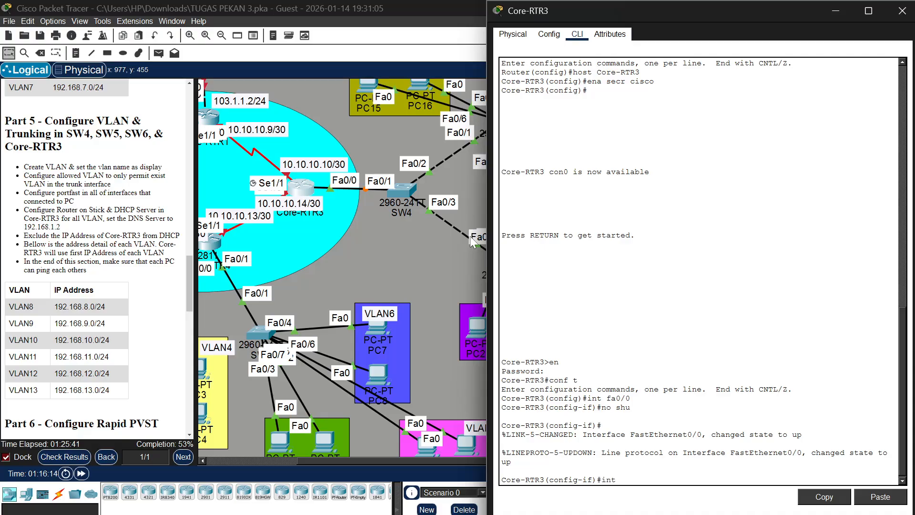
type(" fa0/0.8")
key("Return")
key("Return")
type("e-RTR3(config-subif)#e")
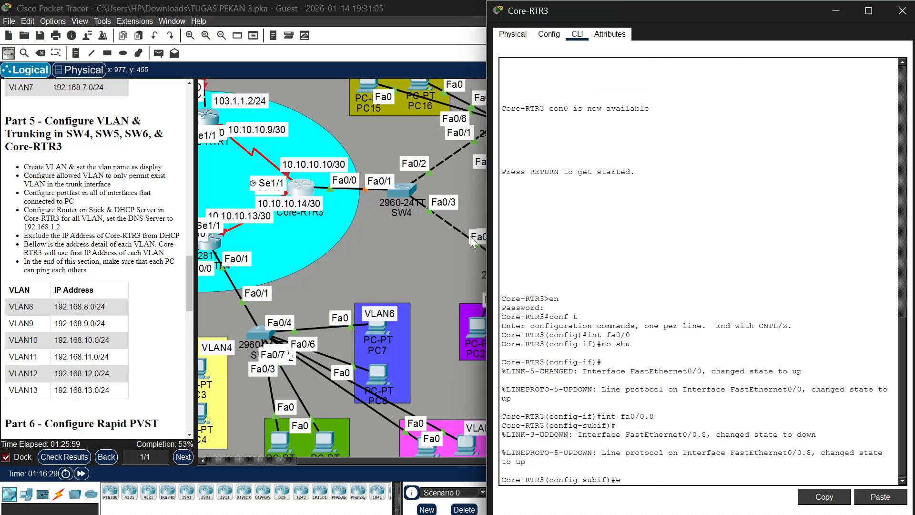
type("nc f")
key("BackSpace")
type("do 8")
key("Return")
Assign IP address 192.168.8.1 with mask 255.255.255.0 to subinterface fa0/0.8
type("ipn")
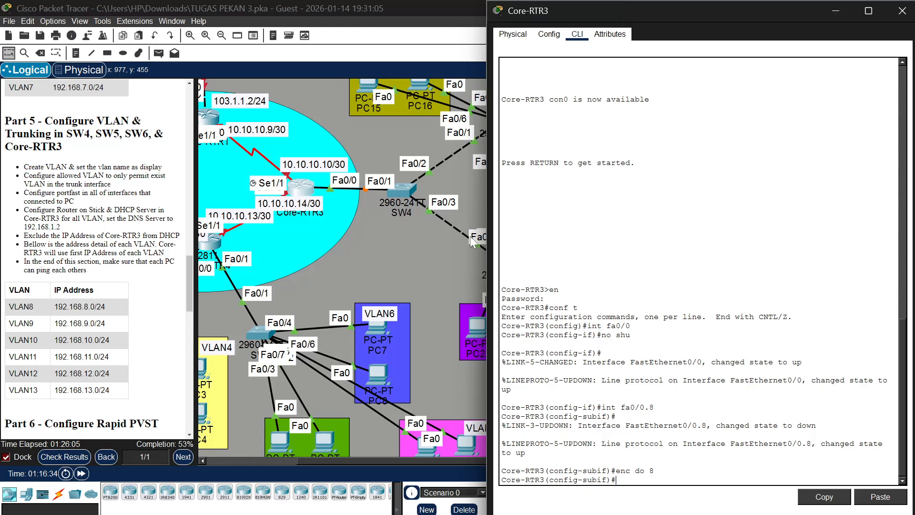
key("BackSpace")
type("add 192.168.8.1 255.255.255.0")
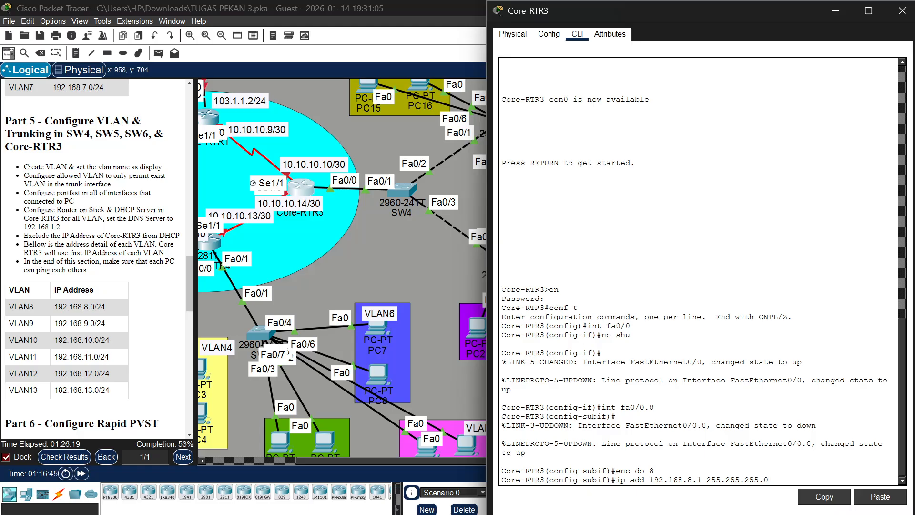
key("Return")
Create subinterface fa0/0.9 on Core-RTR3 with dot1Q encapsulation for VLAN 9
key("Up")
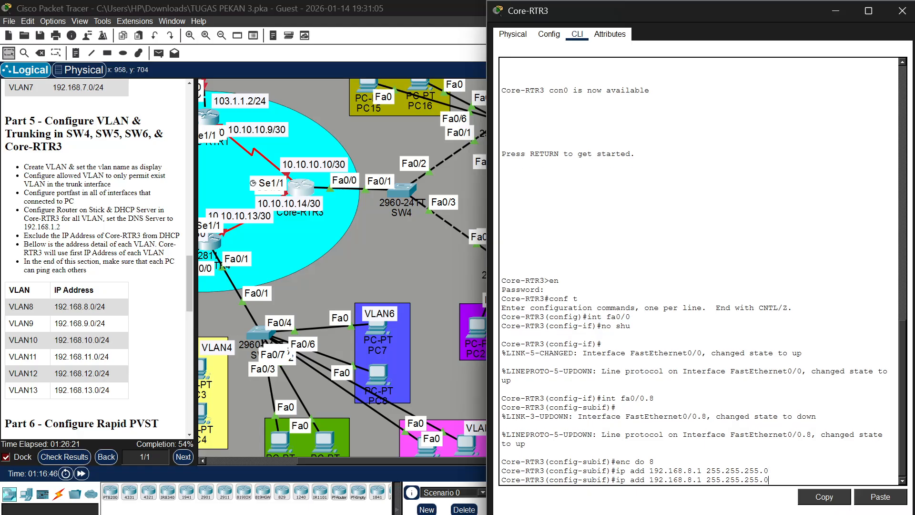
key("Up")
key("Up")
key("BackSpace")
type("9")
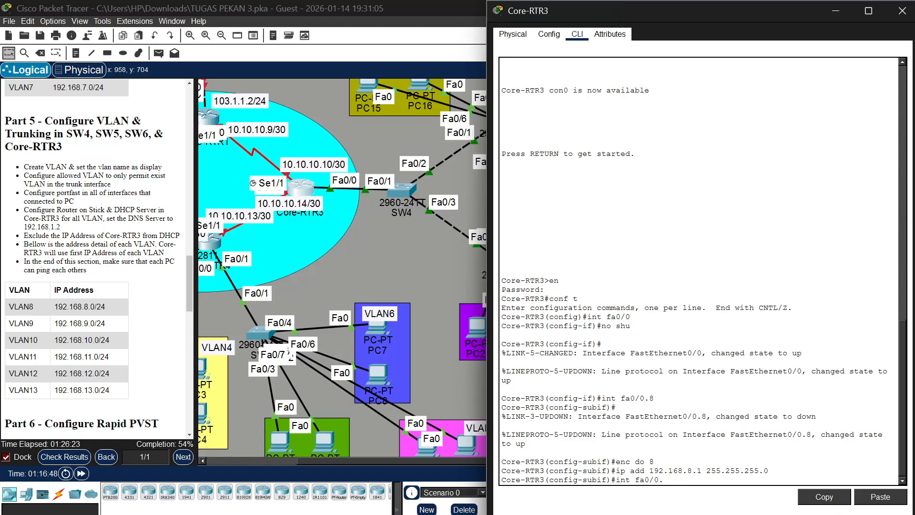
key("Return")
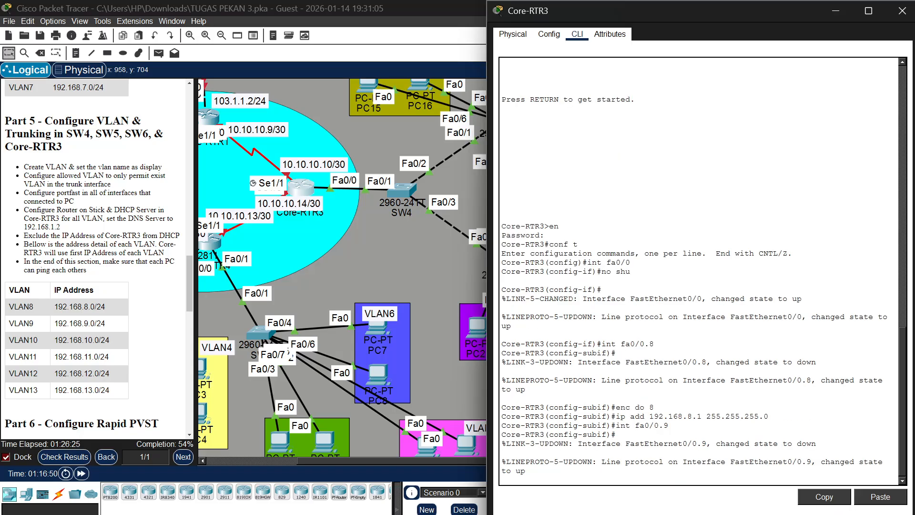
key("Up")
key("Up")
key("Up")
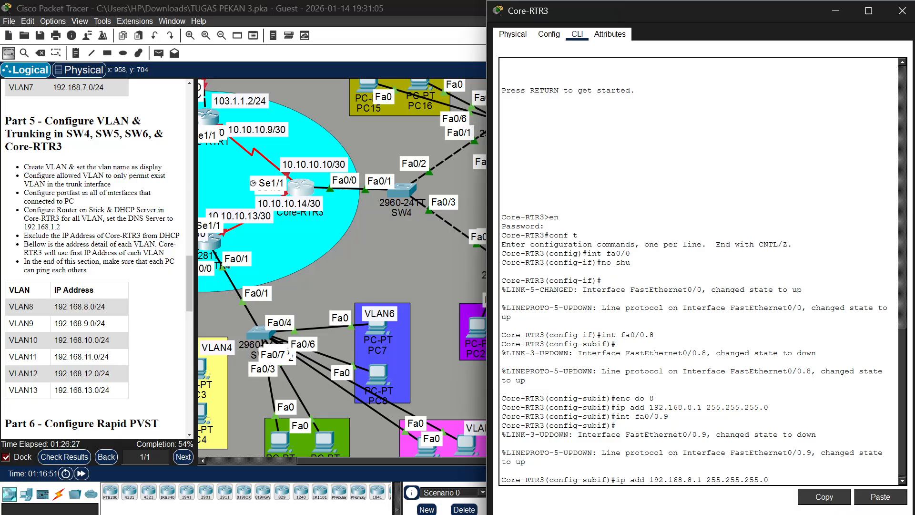
key("BackSpace")
type("9")
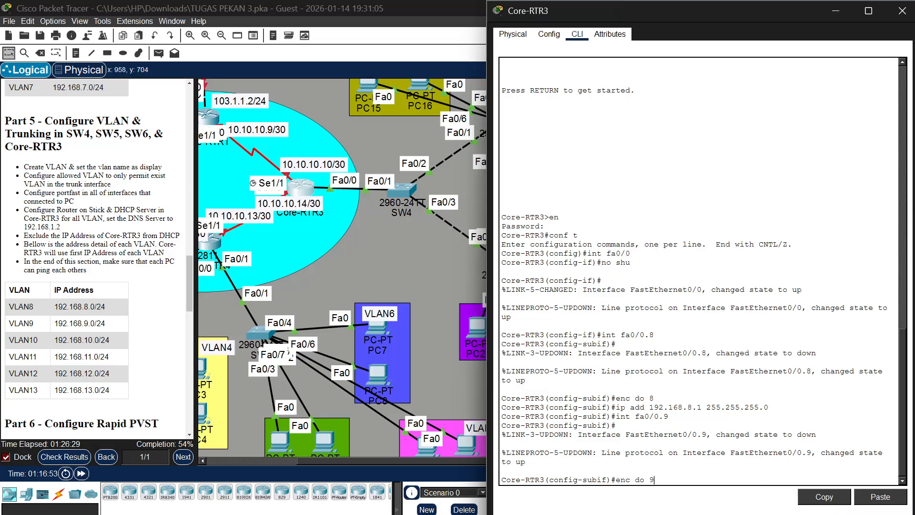
key("Return")
Assign IP address 192.168.9.1 with mask 255.255.255.0 to subinterface fa0/0.9
key("Up")
key("Up")
key("Up")
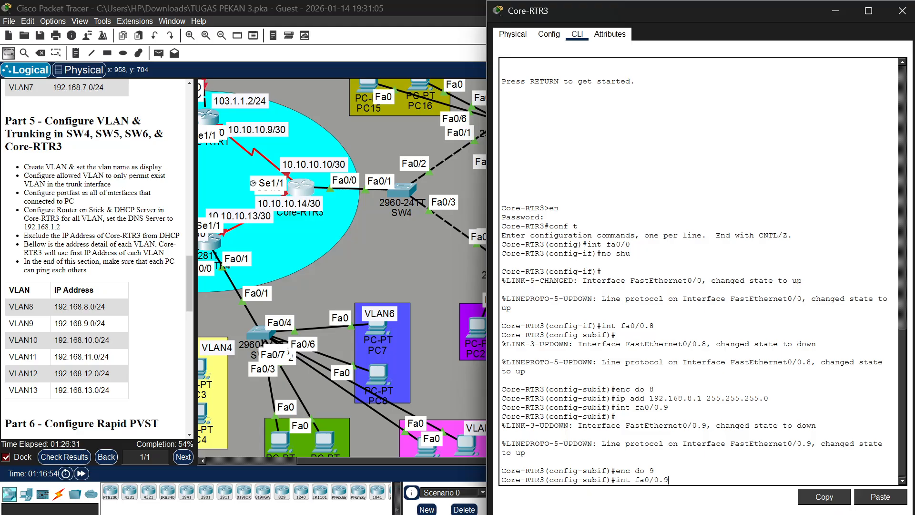
key("Left")
key("Left")
key("Left")
key("Left")
key("Left")
key("Left")
key("Left")
key("Left")
key("Left")
key("Left")
key("Left")
key("Left")
key("Left")
key("Left")
key("Left")
key("Left")
key("Left")
key("Delete")
type("9")
key("Return")
Create subinterface fa0/0.10 on Core-RTR3 with dot1Q encapsulation for VLAN 10
key("Up")
key("Up")
key("Up")
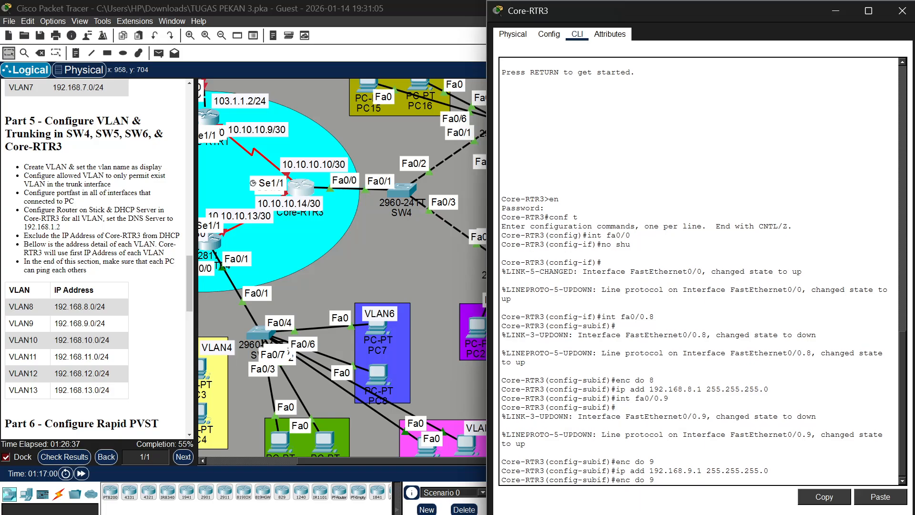
key("BackSpace")
type("10")
key("Return")
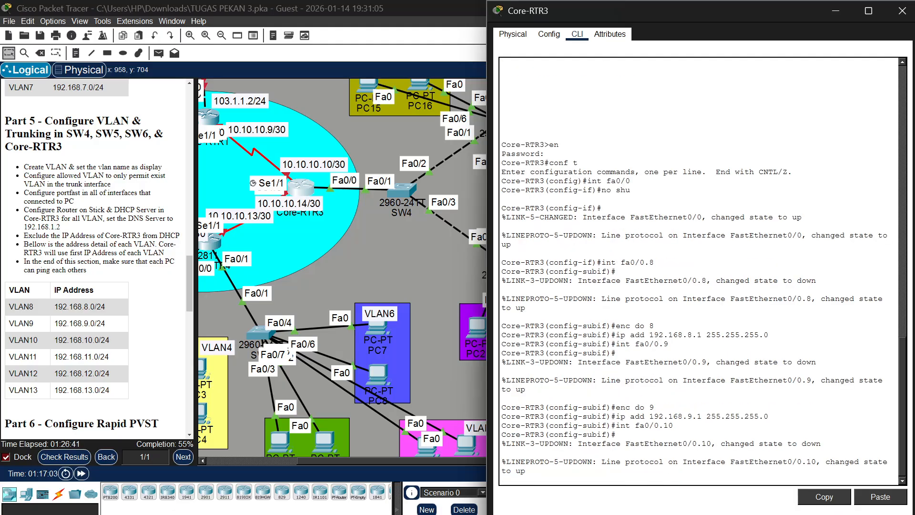
key("Return")
key("Up")
key("Up")
key("Up")
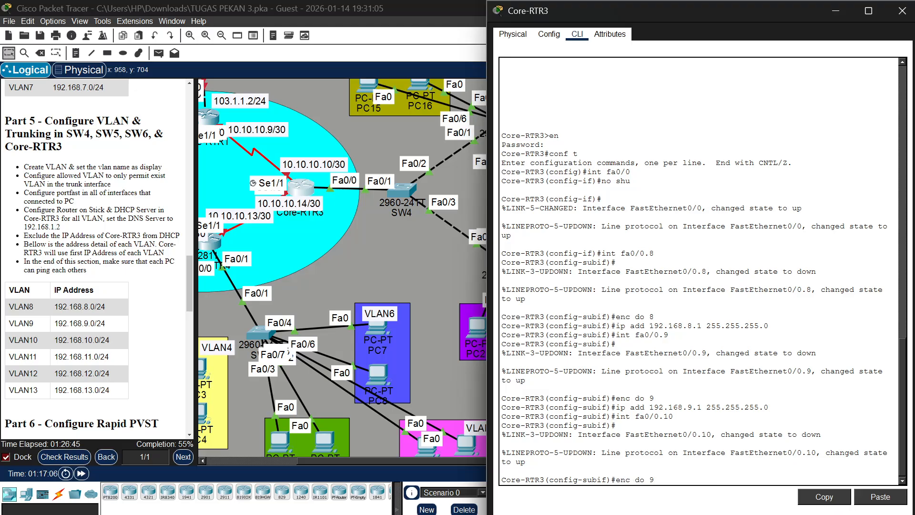
key("BackSpace")
type("10")
Assign IP address 192.168.10.1 with mask 255.255.255.0 to subinterface fa0/0.10
key("Up")
key("Up")
key("Up")
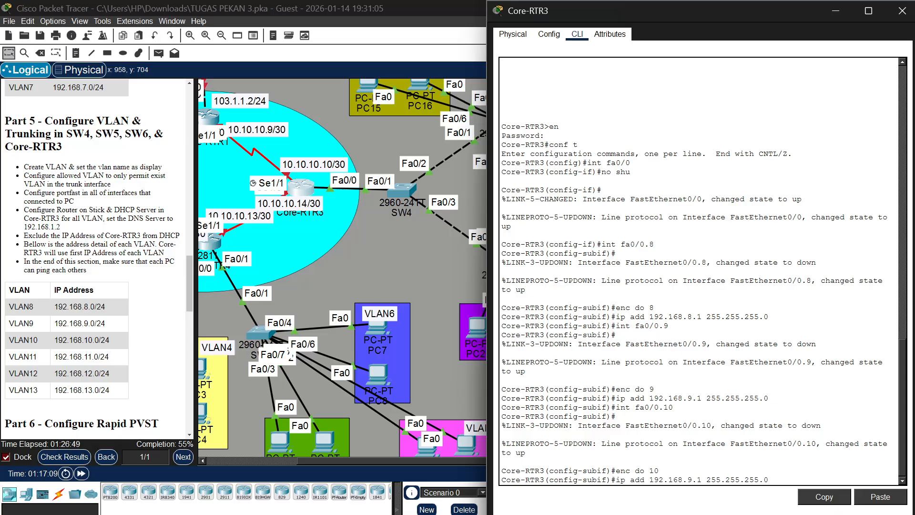
key("Left")
key("Left")
key("Left")
key("Left")
key("Left")
key("Left")
key("Left")
key("Left")
key("Left")
key("Left")
key("Left")
key("Left")
key("Left")
key("Left")
key("Left")
key("Left")
key("BackSpace")
type("10")
key("Return")
Create subinterface fa0/0.11 on Core-RTR3 with dot1Q encapsulation for VLAN 11
key("Up")
key("Up")
key("Up")
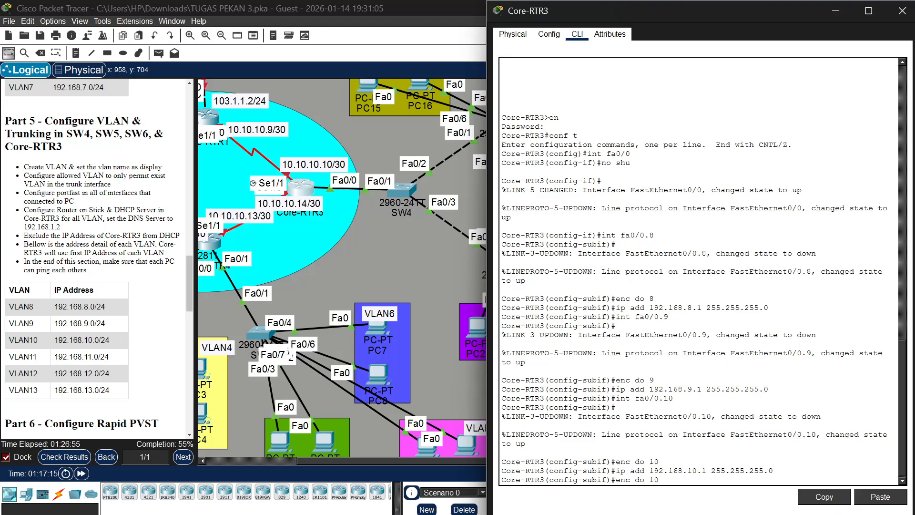
key("BackSpace")
type("11")
key("Return")
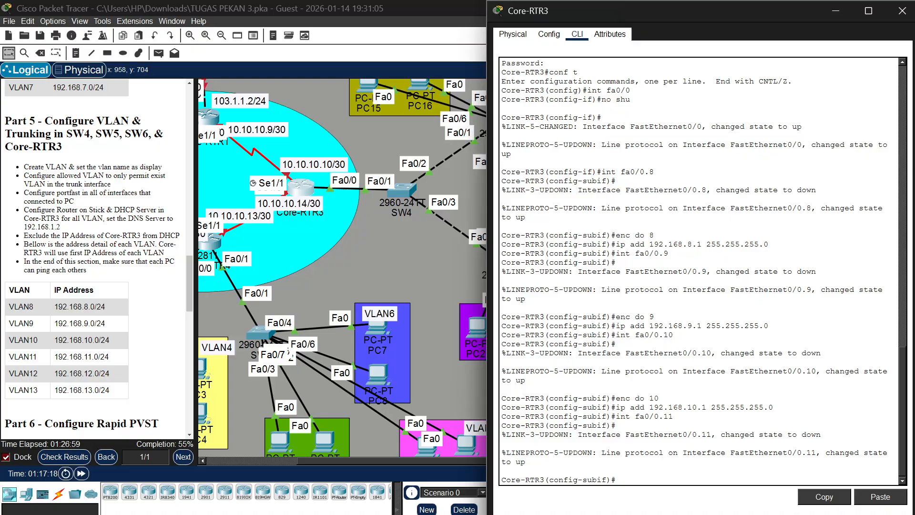
key("Up")
key("Up")
key("Up")
key("BackSpace")
type("1")
key("Return")
Assign IP address 192.168.11.1 with mask 255.255.255.0 to subinterface fa0/0.11
key("Up")
key("Up")
key("Up")
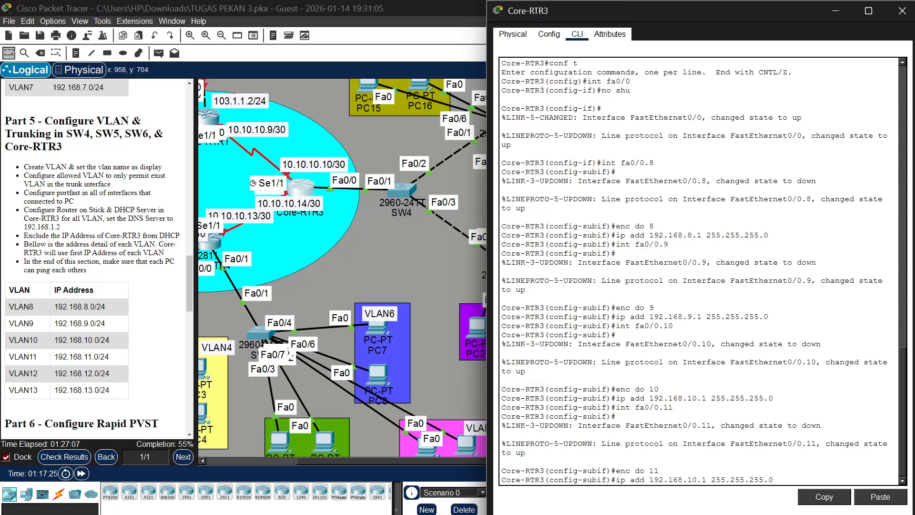
key("Left")
key("Left")
key("Left")
key("Left")
key("Left")
key("Left")
key("Left")
key("Left")
key("Left")
key("Left")
key("Left")
key("Left")
key("Left")
key("Left")
key("Left")
key("Delete")
type("1")
key("Return")
Create subinterface fa0/0.12 on Core-RTR3
key("Up")
key("Up")
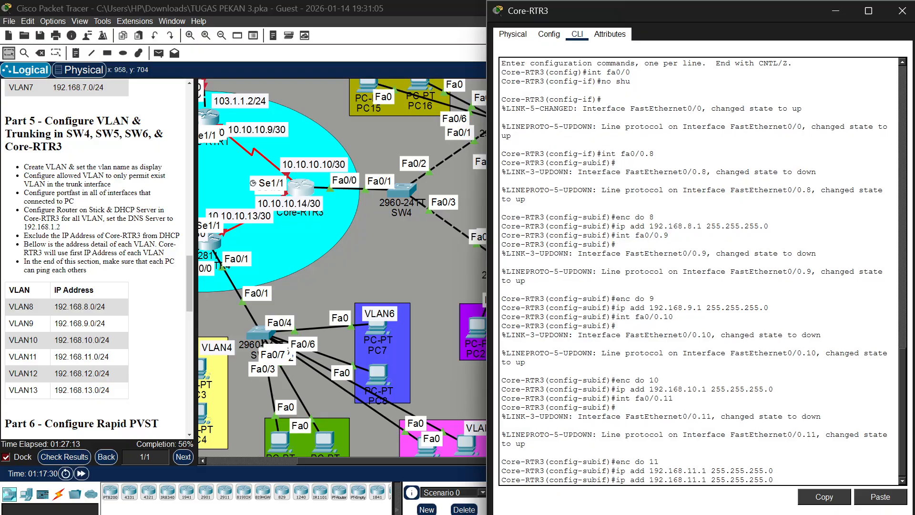
key("Up")
key("BackSpace")
key("Return")
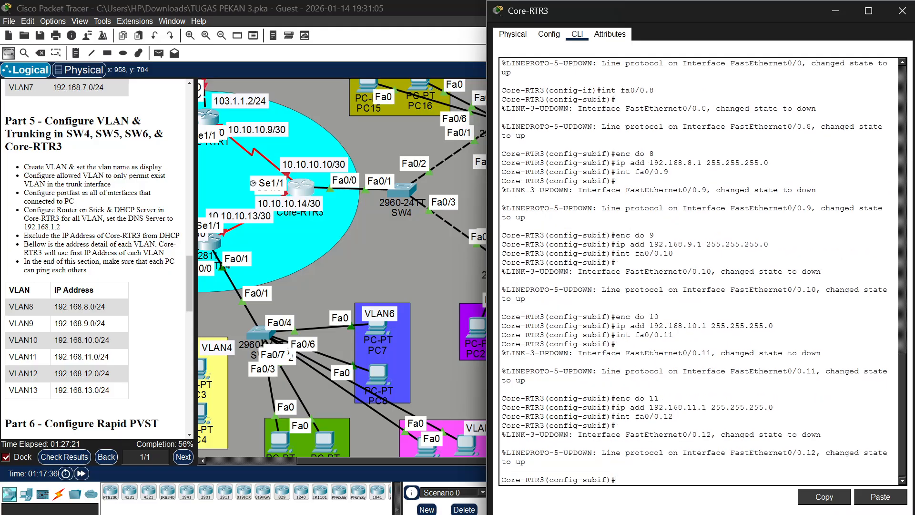
Set dot1Q encapsulation for VLAN 12 on subinterface fa0/0.12 of Core-RTR3
key("Up")
key("Up")
key("Up")
key("BackSpace")
type("2")
key("Return")
Assign IP address 192.168.12.1 with mask 255.255.255.0 to subinterface fa0/0.12
key("Up")
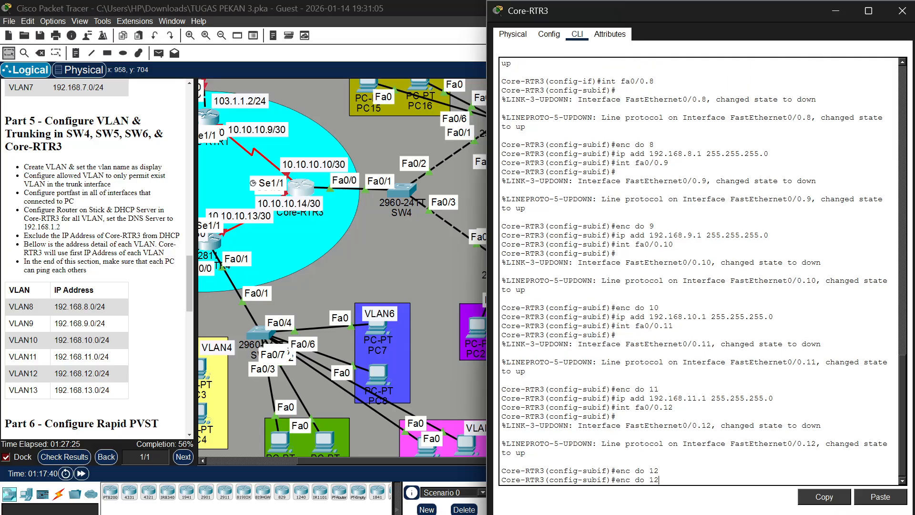
key("Up")
key("Up")
key("BackSpace")
type("2")
key("Return")
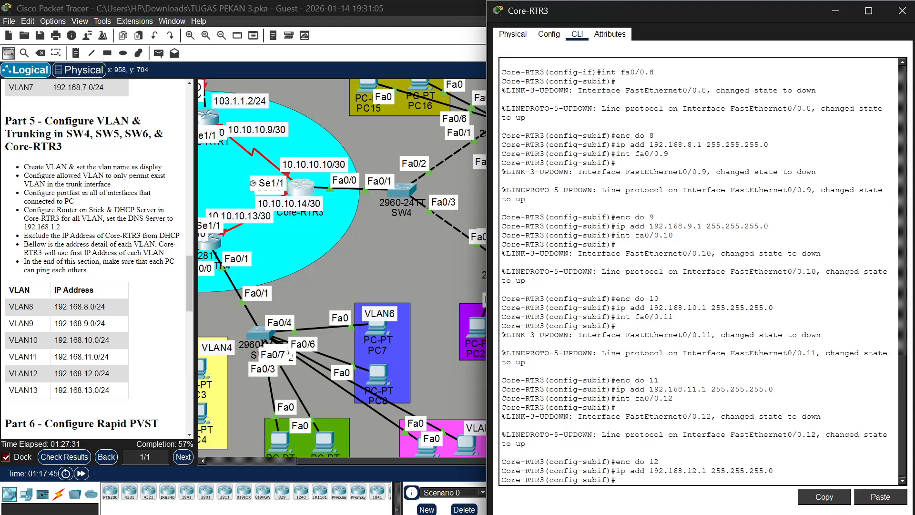
Create subinterface fa0/0.13 on Core-RTR3 with dot1Q encapsulation for VLAN 13
key("Up")
key("Up")
key("Up")
type("3")
key("Return")
key("Up")
key("Up")
key("Up")
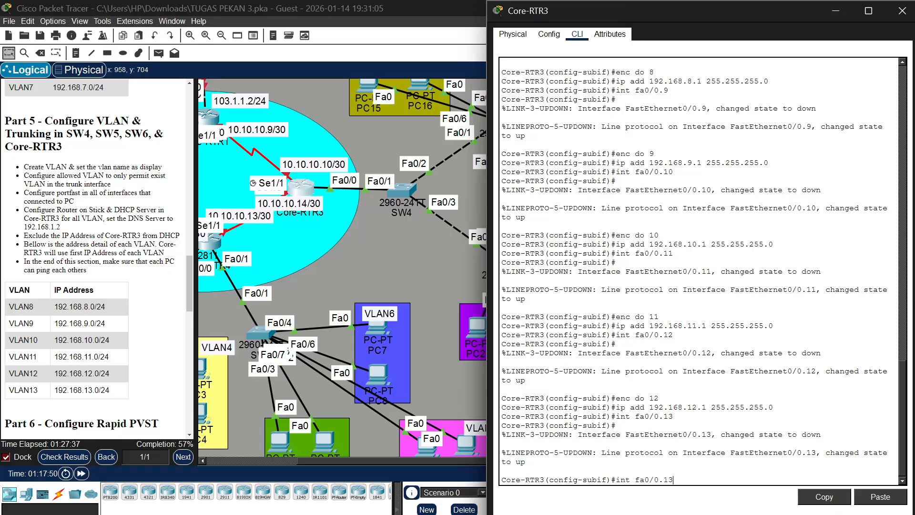
key("BackSpace")
type("3")
key("Return")
Assign IP address 192.168.13.1 with mask 255.255.255.0 to subinterface fa0/0.13
key("Up")
key("Up")
key("Up")
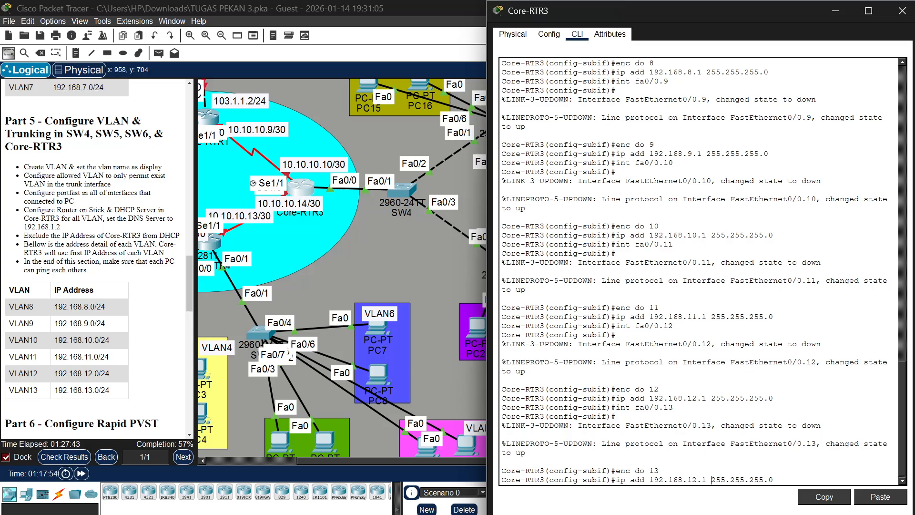
key("Left")
key("Left")
key("BackSpace")
type("3")
key("Return")
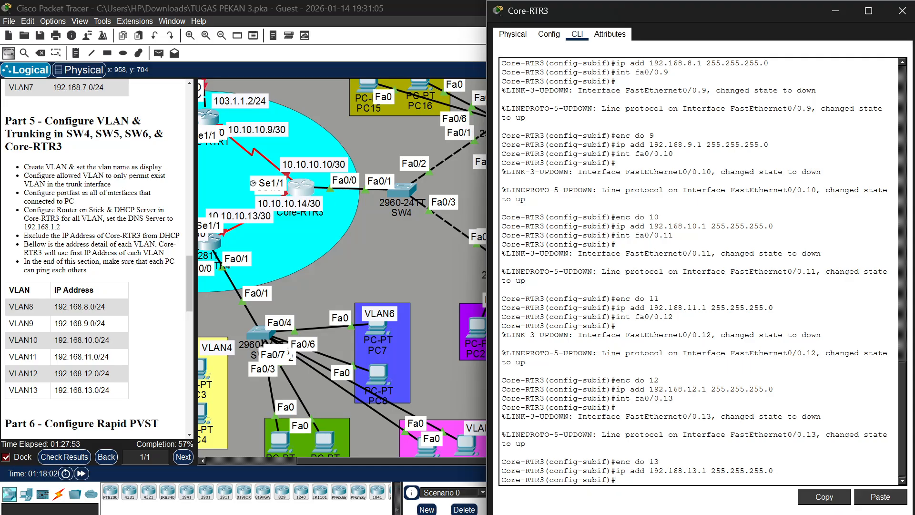
Leave subinterface configuration and create a DHCP pool named VLAN8 on Core-RTR3
scroll(704, 271, "up", 2)
scroll(703, 271, "down", 2)
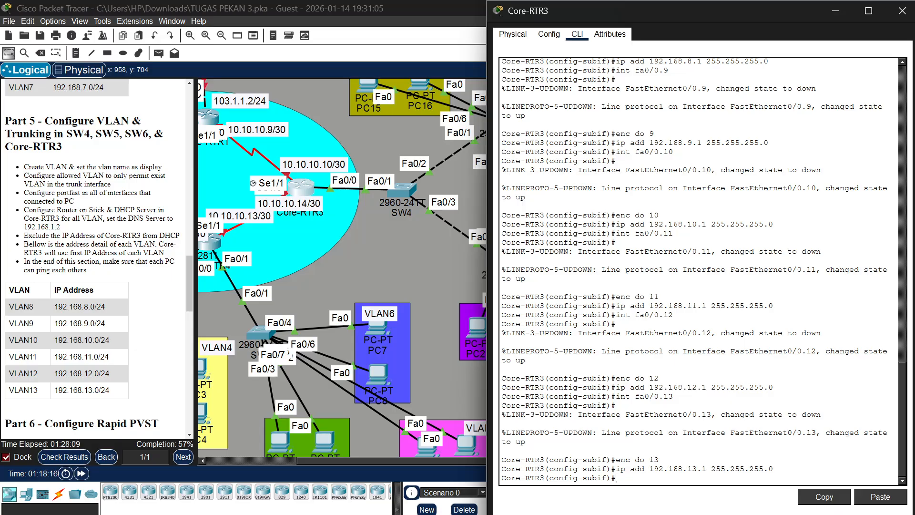
type("ex")
key("Return")
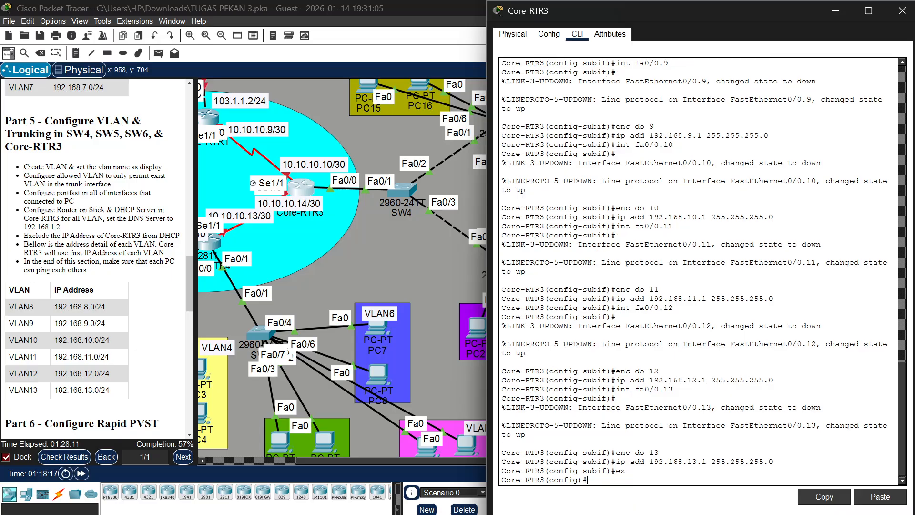
type("ip dhcp pool VLAN8")
key("Return")
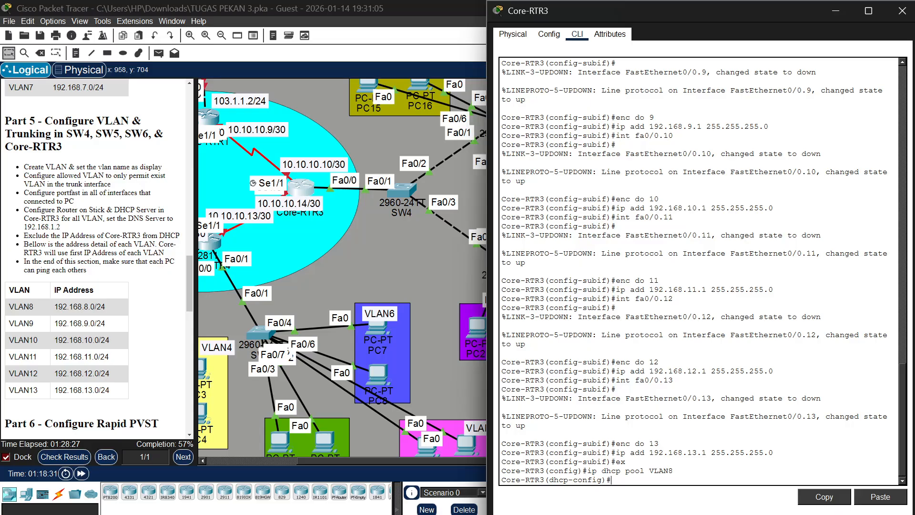
Set the network of DHCP pool VLAN8 to 192.168.8.0 with mask 255.255.255.0
type("net 192.168.8.0 255.255.255.0")
key("Return")
Set the default router of pool VLAN8 to 192.168.8.1 and its DNS server to 192.168.1.2
type("def")
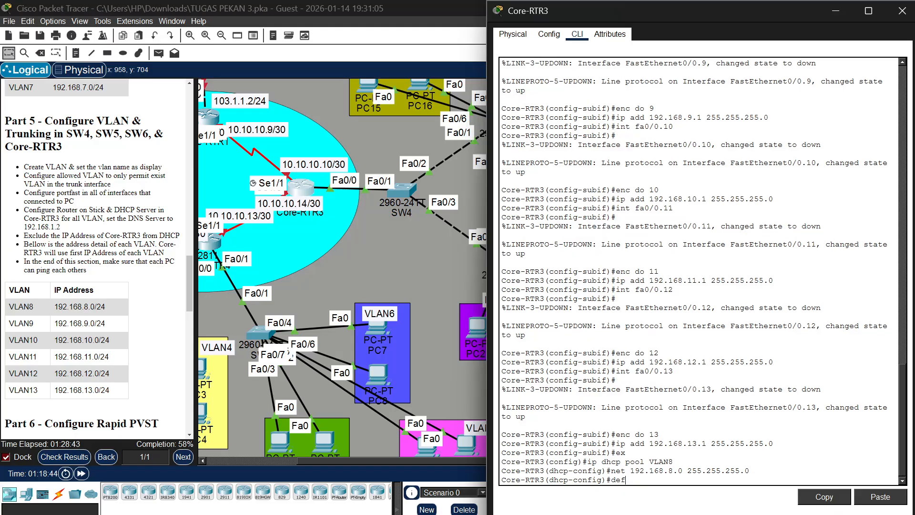
type(" 192.168.8.1")
key("Return")
type("dns")
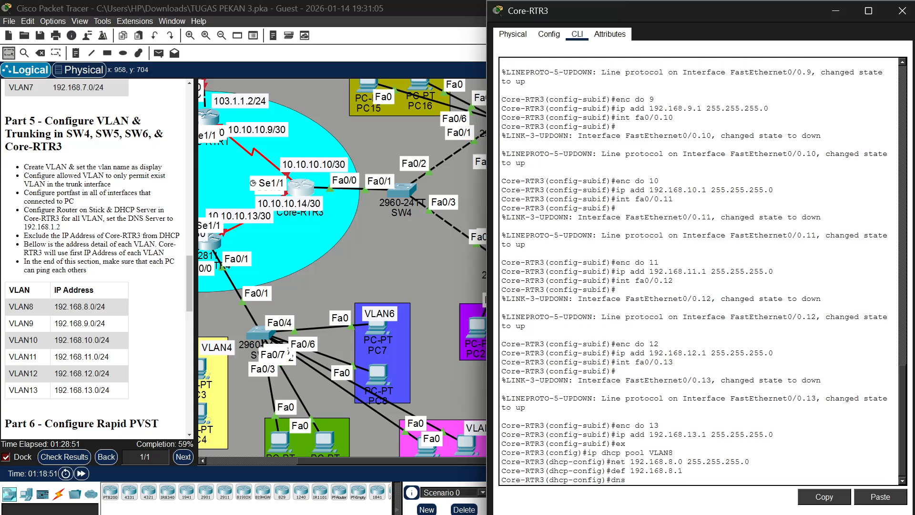
type("-ser 192.168.1.2")
key("Return")
Create a DHCP pool named VLAN9 on Core-RTR3
key("Up")
key("Up")
key("Up")
key("Up")
key("Up")
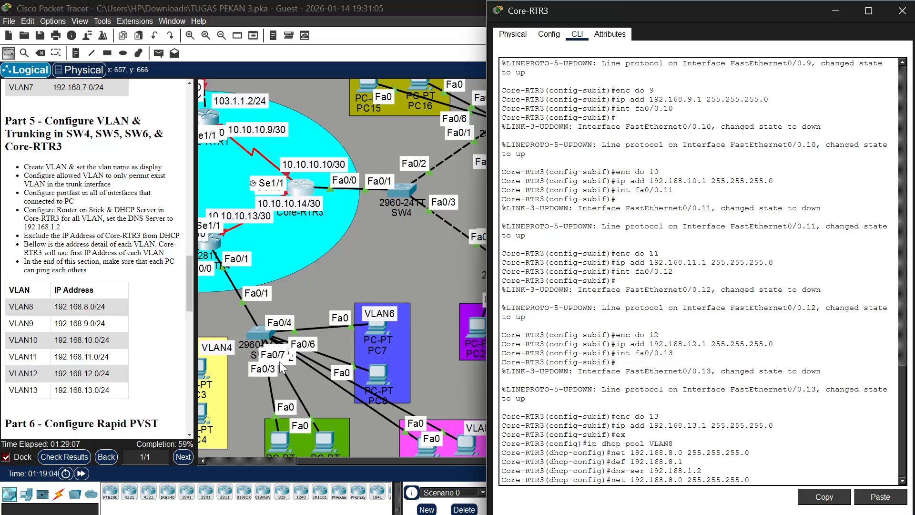
key("Down")
key("BackSpace")
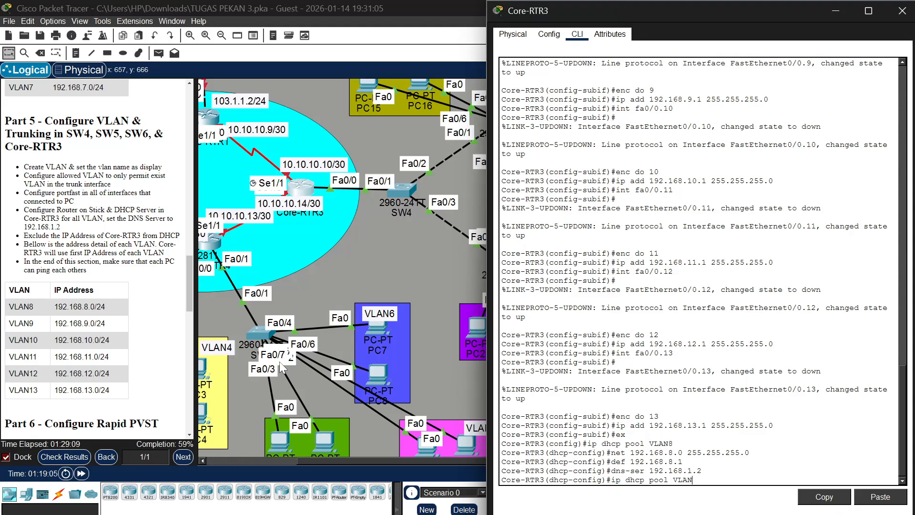
type("9")
key("Return")
Set the network of DHCP pool VLAN9 to 192.168.9.0 with mask 255.255.255.0
key("Up")
key("Up")
key("Up")
key("Up")
key("Up")
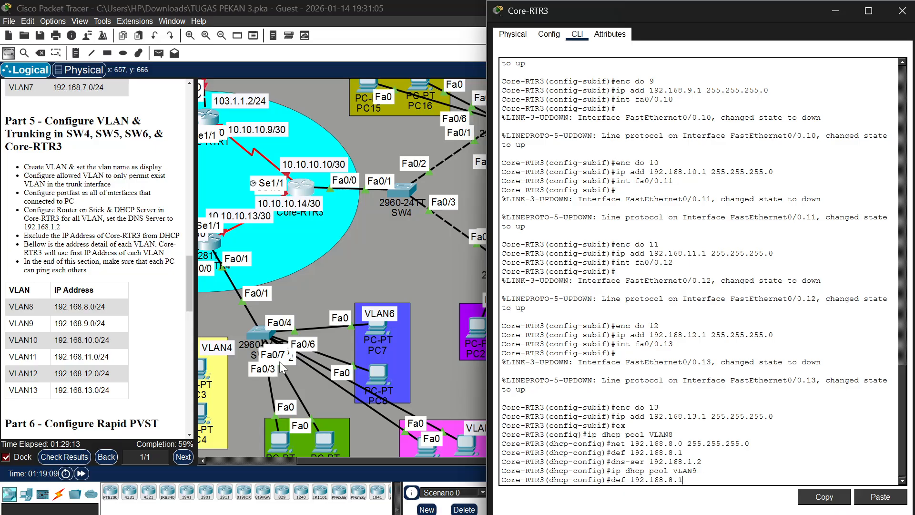
key("Down")
key("Left")
key("Left")
key("Left")
key("Left")
key("Left")
key("Left")
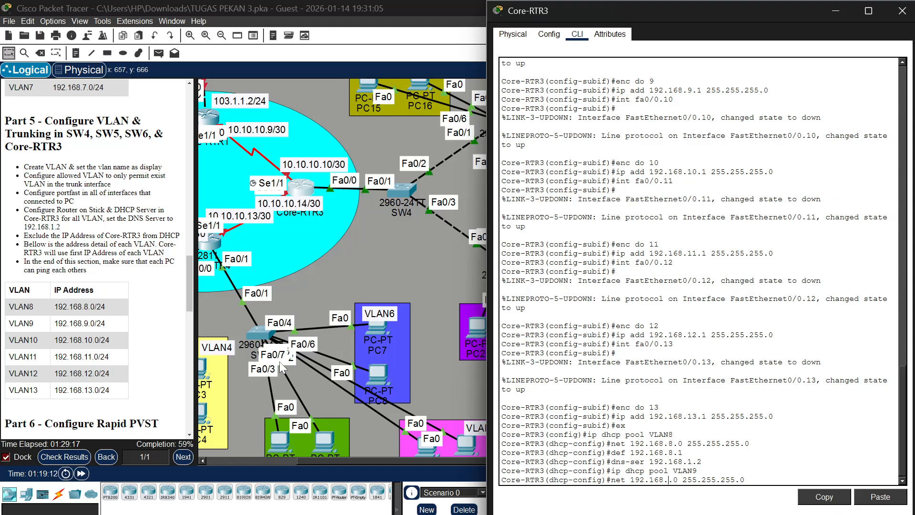
key("Left")
key("Left")
key("Left")
key("Left")
key("Left")
key("Left")
key("Left")
key("BackSpace")
type("9")
key("Return")
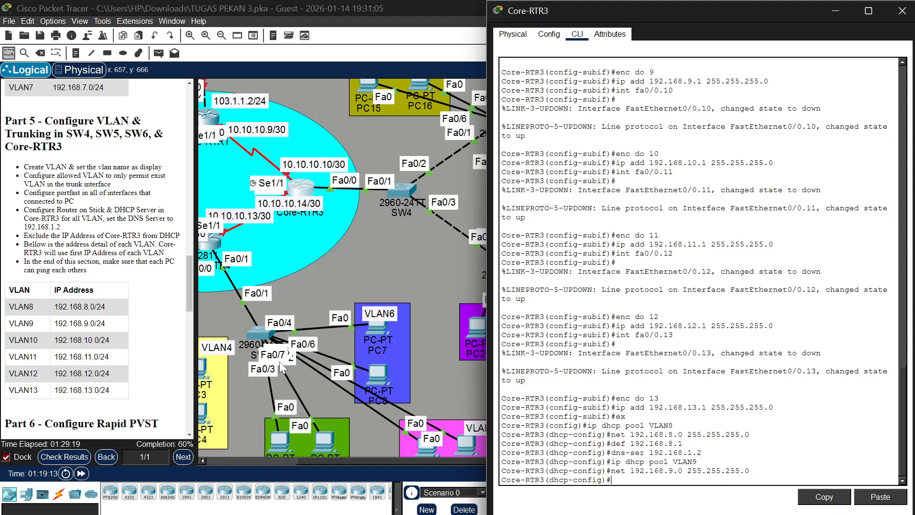
Set the default router of pool VLAN9 to 192.168.9.1 and its DNS server to 192.168.1.2
key("Up")
key("Up")
key("Up")
key("Up")
type("9")
key("Return")
type("net 192.168.9.0 255.255.255.0")
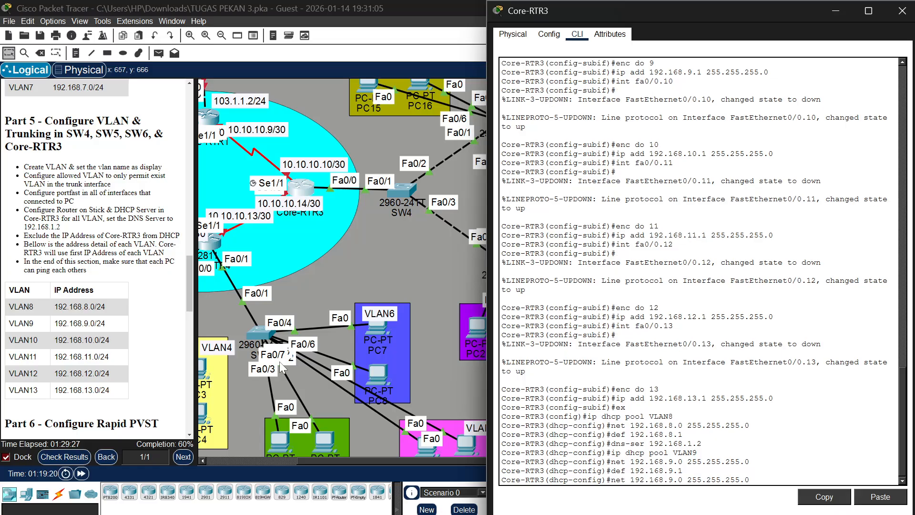
key("Up")
key("Up")
key("Return")
Create a DHCP pool named VLAN10 on Core-RTR3
key("Up")
key("Up")
key("Up")
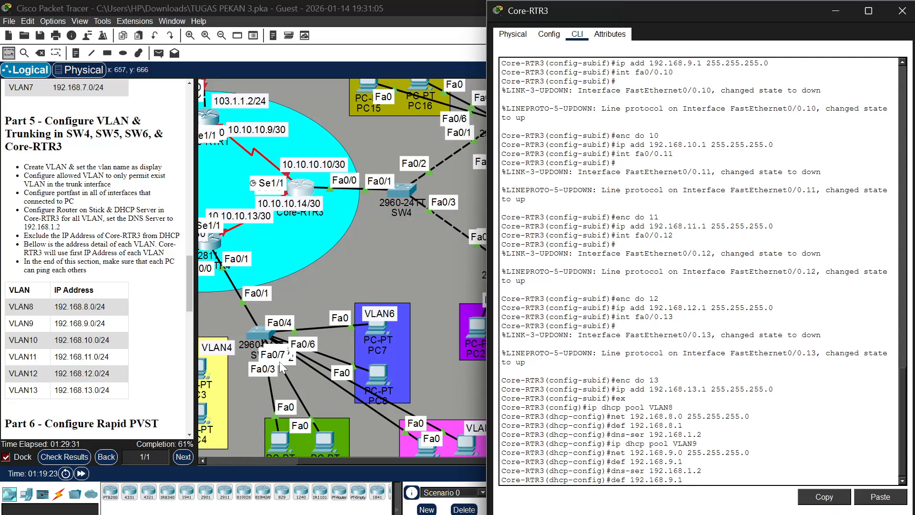
key("Up")
key("BackSpace")
type("10")
key("Return")
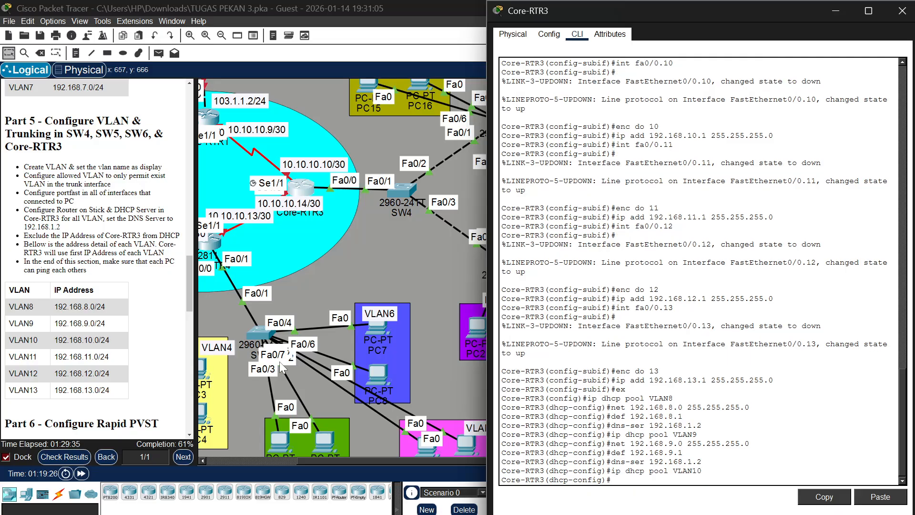
Set the network of DHCP pool VLAN10 to 192.168.10.0 with mask 255.255.255.0
key("Up")
key("Up")
key("Up")
key("Up")
key("Left")
key("Left")
key("Left")
key("Left")
key("Left")
key("Left")
key("Left")
key("Left")
key("Left")
key("Left")
key("Left")
key("Left")
key("Left")
key("Left")
key("Left")
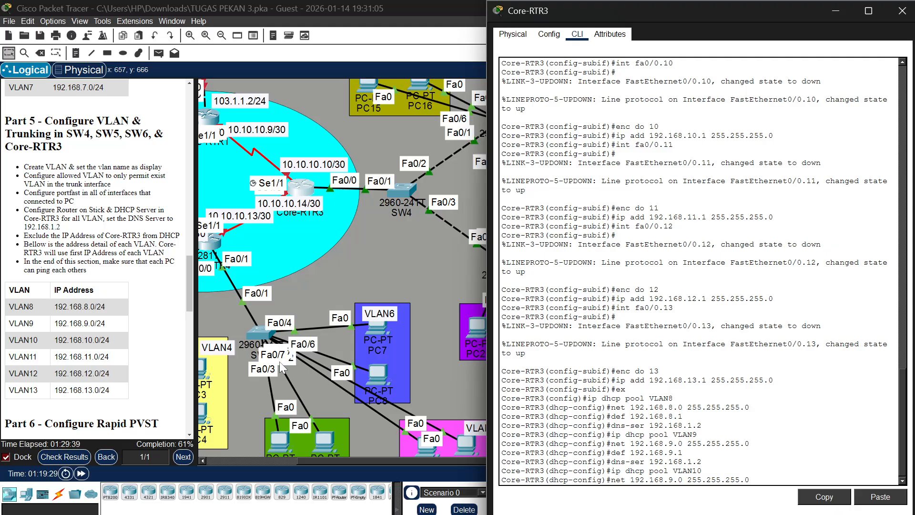
key("BackSpace")
type("10")
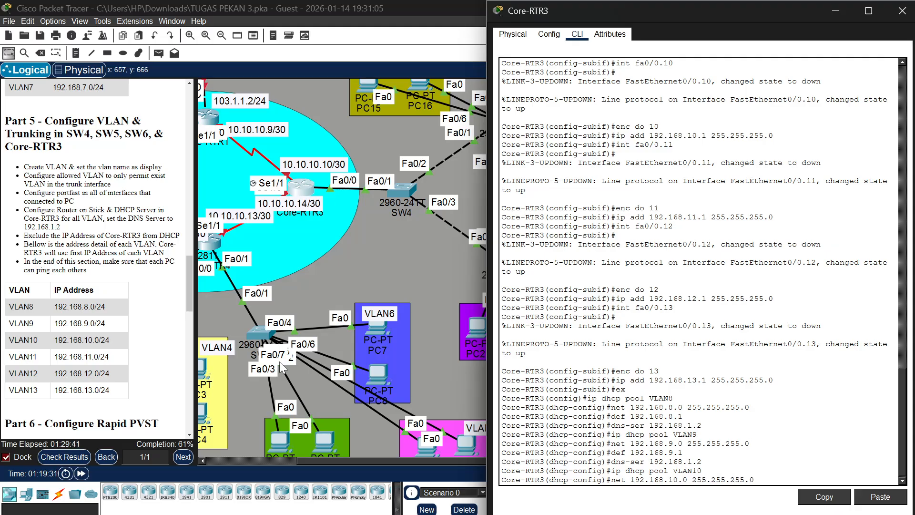
key("Return")
Set the default router of DHCP pool VLAN10 to 192.168.10.1
key("Up")
key("Up")
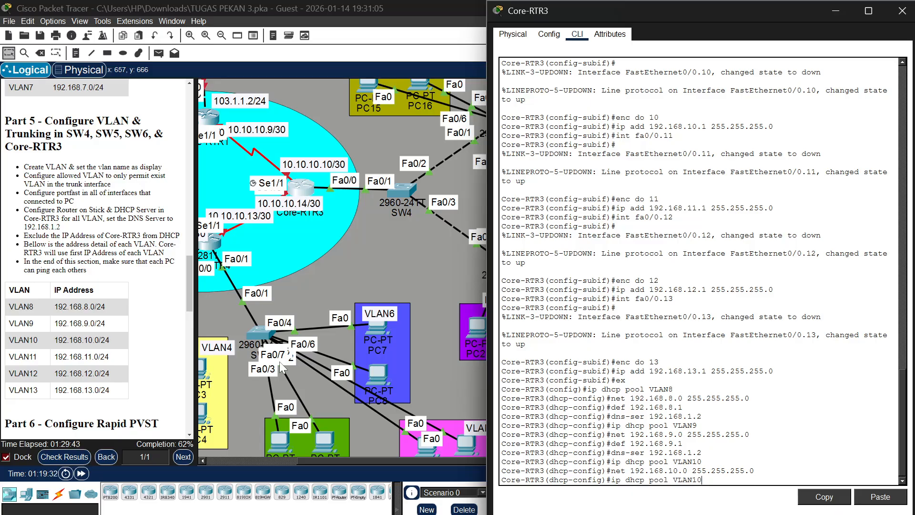
key("Up")
key("Up")
key("Left")
key("Left")
key("BackSpace")
type("10")
key("Return")
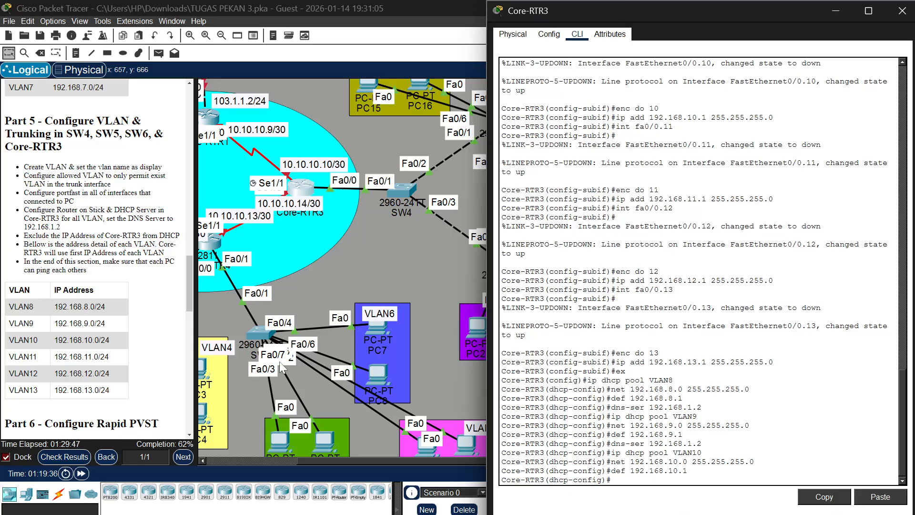
Set the DNS server of DHCP pool VLAN10 to 192.168.1.2
key("Up")
key("Up")
Create a DHCP pool named VLAN11 on Core-RTR3
key("Up")
key("Up")
key("Return")
key("Up")
key("Up")
key("Up")
key("Up")
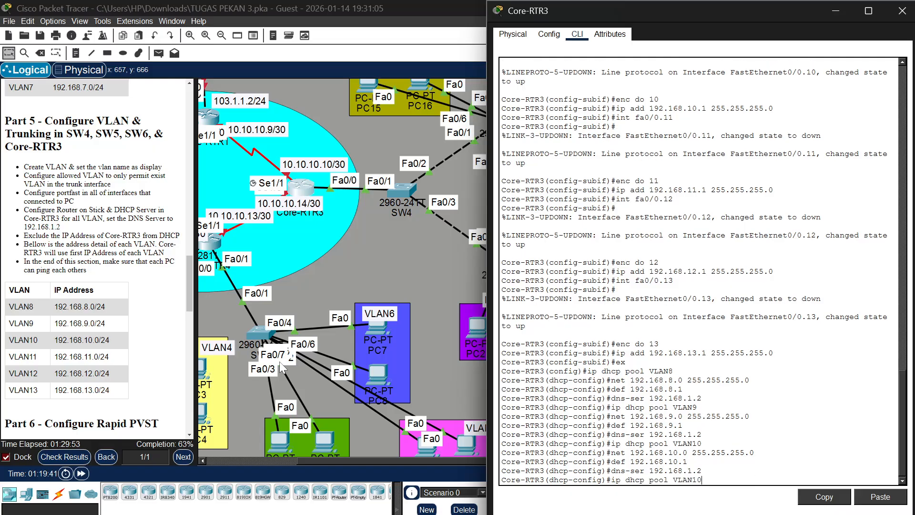
key("BackSpace")
type("1")
key("Return")
Set the network of DHCP pool VLAN11 to 192.168.11.0 with mask 255.255.255.0
key("Up")
Set the default router of DHCP pool VLAN11 to 192.168.11.1
key("Up")
key("Up")
key("Up")
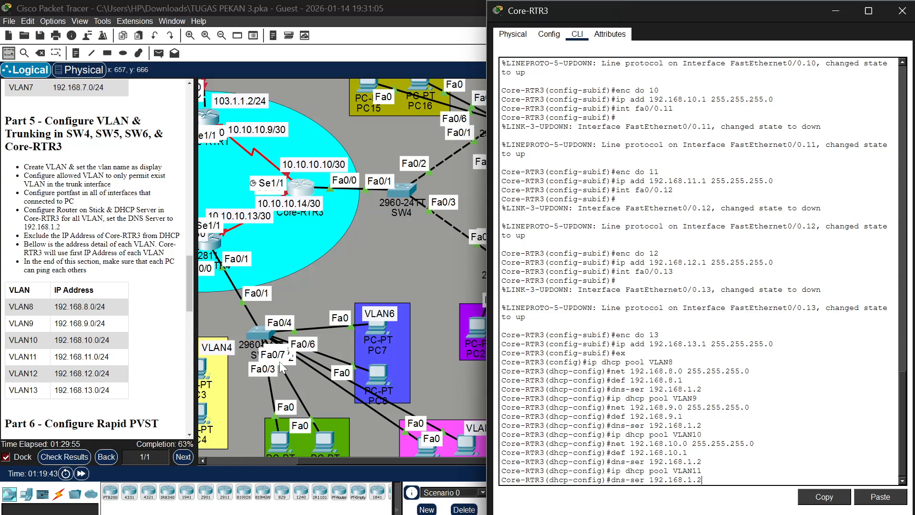
key("Left")
key("Left")
key("Left")
key("Left")
key("Left")
key("Left")
key("Left")
key("Left")
key("Left")
key("Left")
key("Left")
key("Left")
key("Left")
key("Left")
key("BackSpace")
type("1")
key("Return")
Set the DNS server of DHCP pool VLAN11 to 192.168.1.2
key("Up")
key("Up")
key("Up")
key("Up")
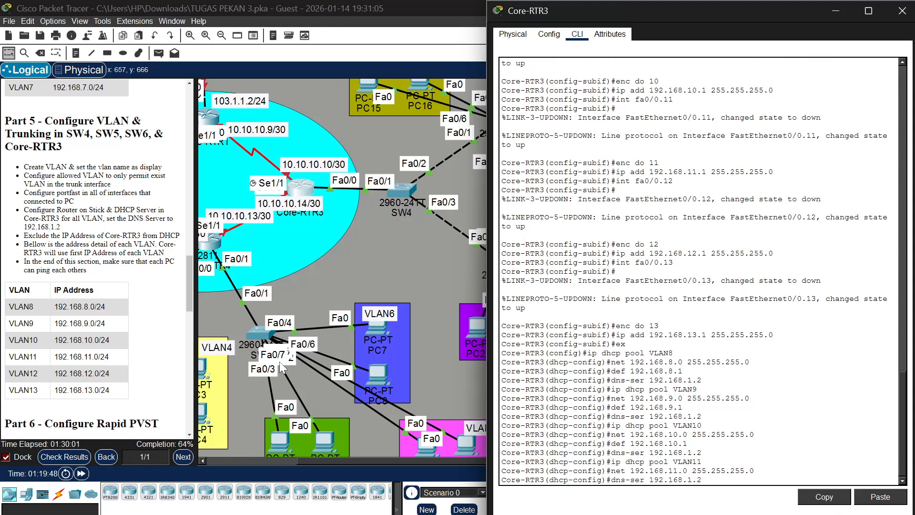
key("BackSpace")
type("1")
key("Return")
Create a DHCP pool named VLAN12 on Core-RTR3
key("Up")
key("Up")
key("Up")
key("Up")
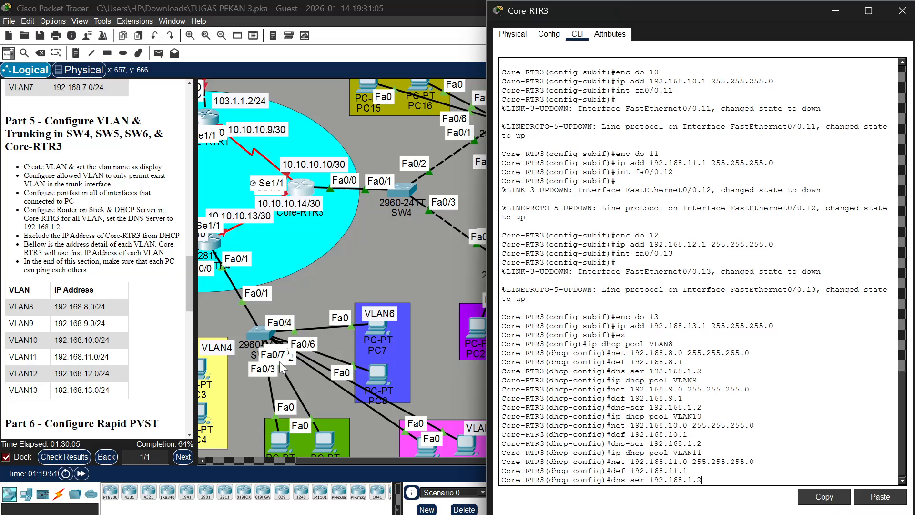
key("Return")
key("Up")
key("Up")
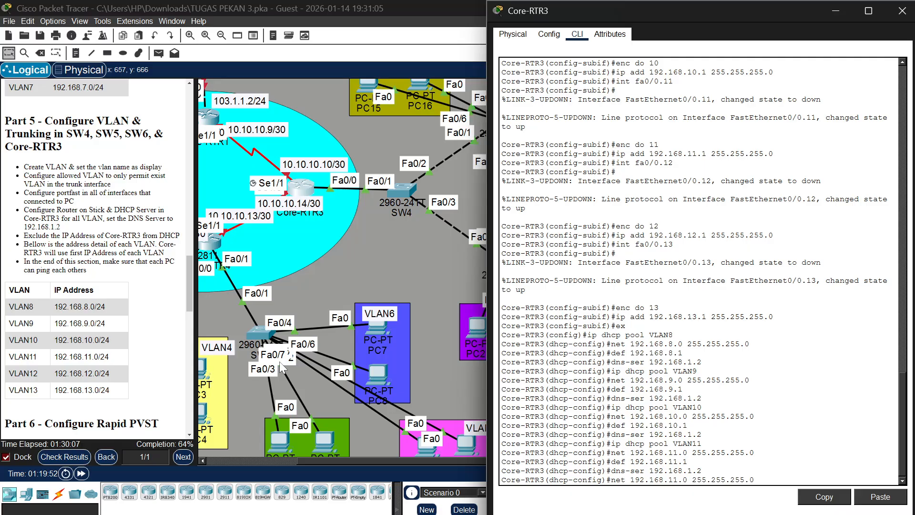
type("2")
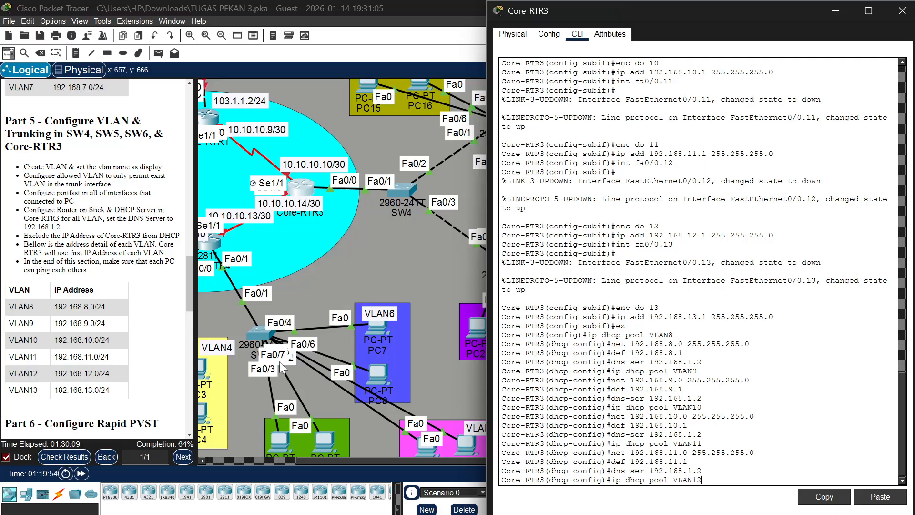
key("Return")
Set the network of DHCP pool VLAN12 to 192.168.12.0 with mask 255.255.255.0
key("Up")
key("Up")
Set the default router of DHCP pool VLAN12 to 192.168.12.1
key("Up")
key("Up")
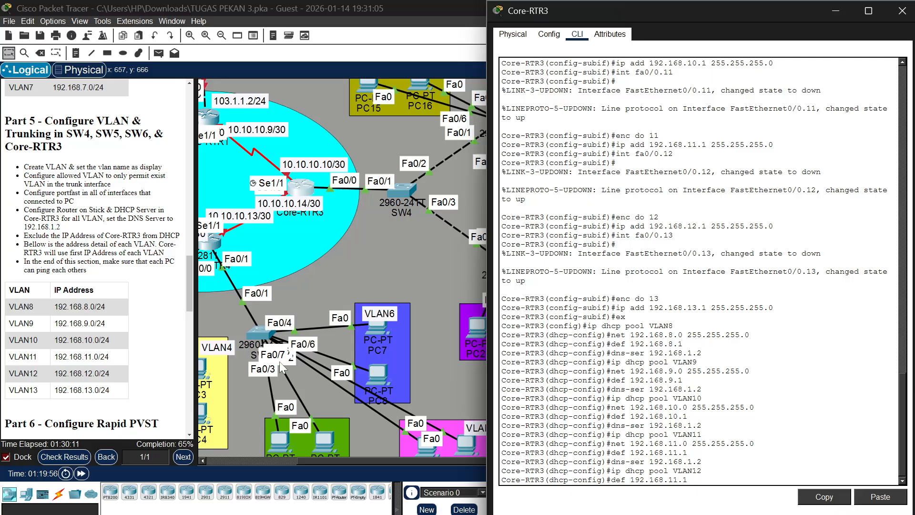
key("Left")
key("Left")
key("Left")
key("Left")
key("Left")
key("Left")
key("Left")
key("Left")
key("Left")
key("BackSpace")
type("2")
key("Return")
key("Up")
key("Up")
key("Up")
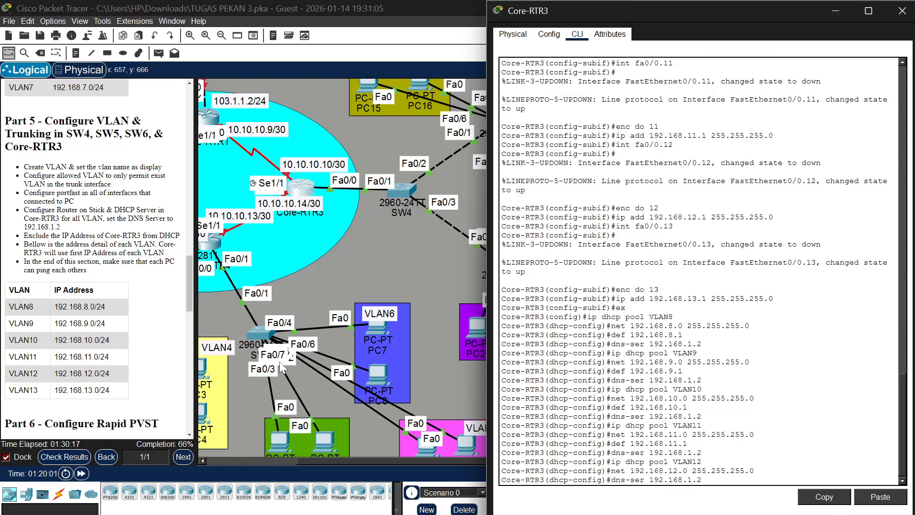
Set the DNS server of DHCP pool VLAN12 to 192.168.1.2
key("Up")
key("BackSpace")
type("2")
key("Return")
key("Up")
key("Up")
key("Up")
key("Up")
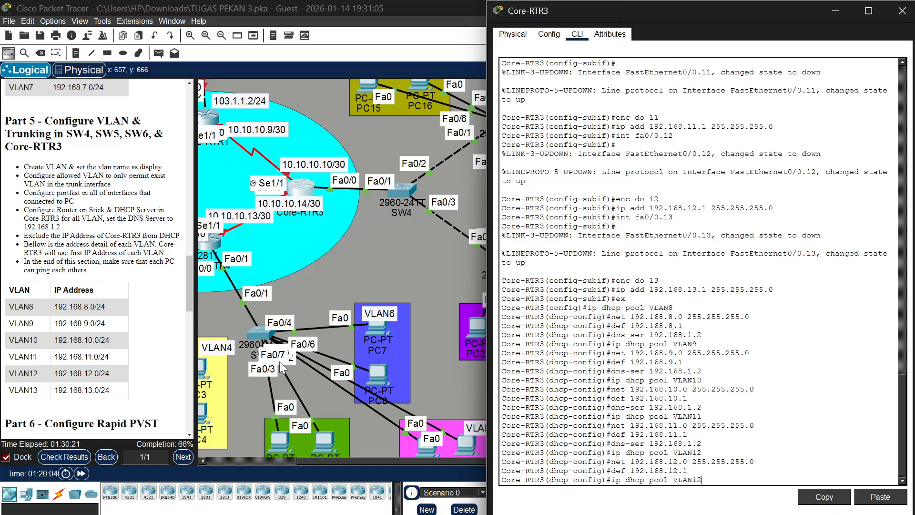
key("Return")
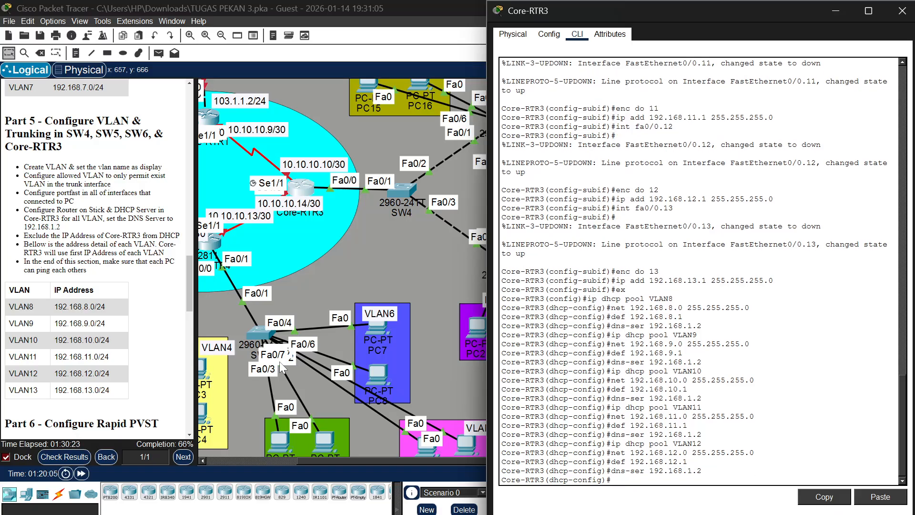
Create a DHCP pool named VLAN13 on Core-RTR3
key("Up")
key("Up")
key("Up")
key("Up")
key("Up")
Set the network of DHCP pool VLAN13 to 192.168.13.0 with mask 255.255.255.0
key("Up")
key("BackSpace")
type("3")
key("Return")
key("Up")
key("Up")
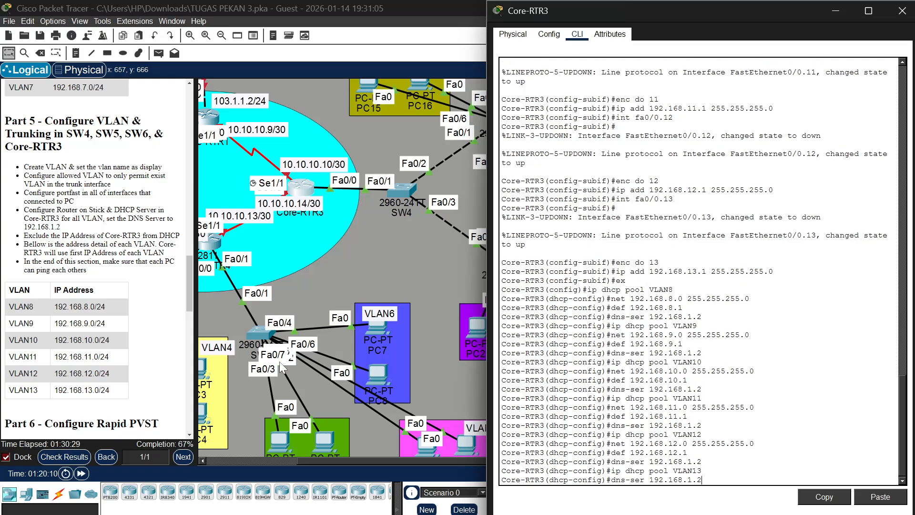
key("Up")
key("Up")
key("Left")
key("Left")
key("Left")
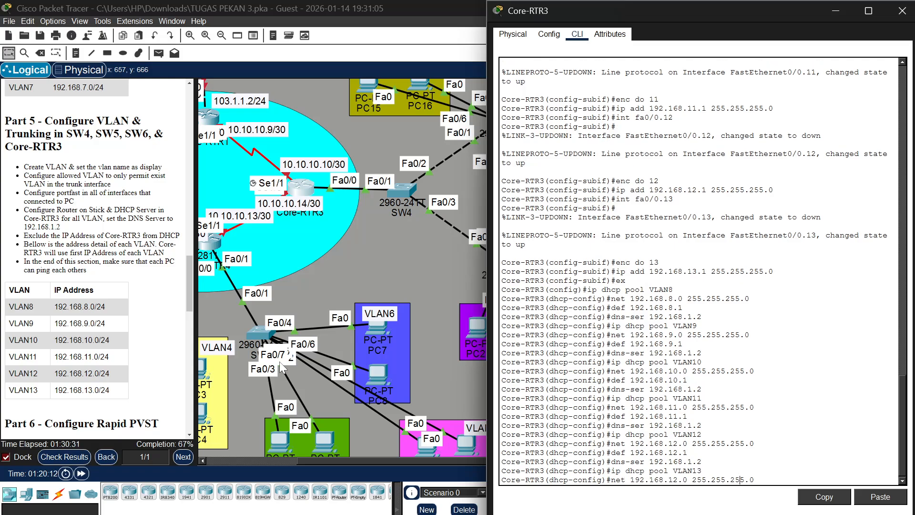
key("Left")
key("Left")
key("BackSpace")
type("3")
key("Return")
Set the default router of DHCP pool VLAN13 to 192.168.13.1
key("Up")
key("Up")
key("Up")
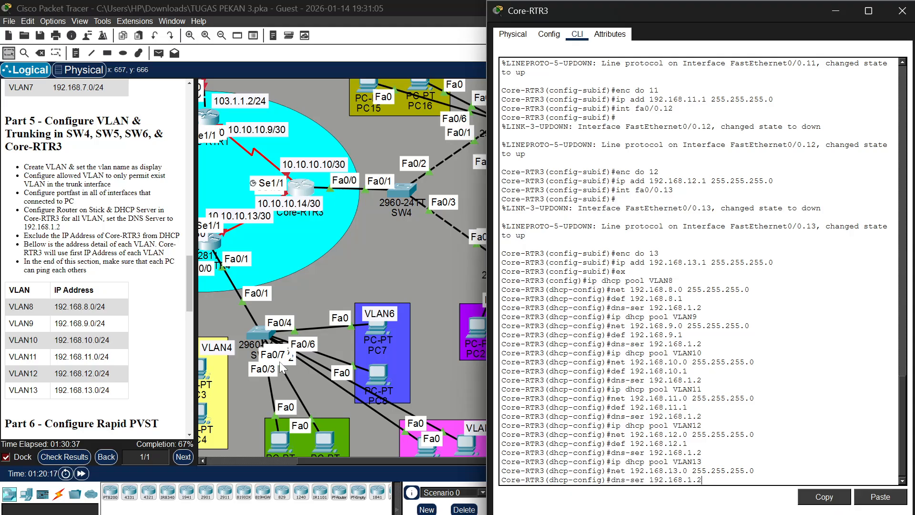
key("Up")
key("Left")
key("BackSpace")
type("3")
key("Return")
Set the DNS server of DHCP pool VLAN13 to 192.168.1.2
key("Up")
key("Up")
key("Up")
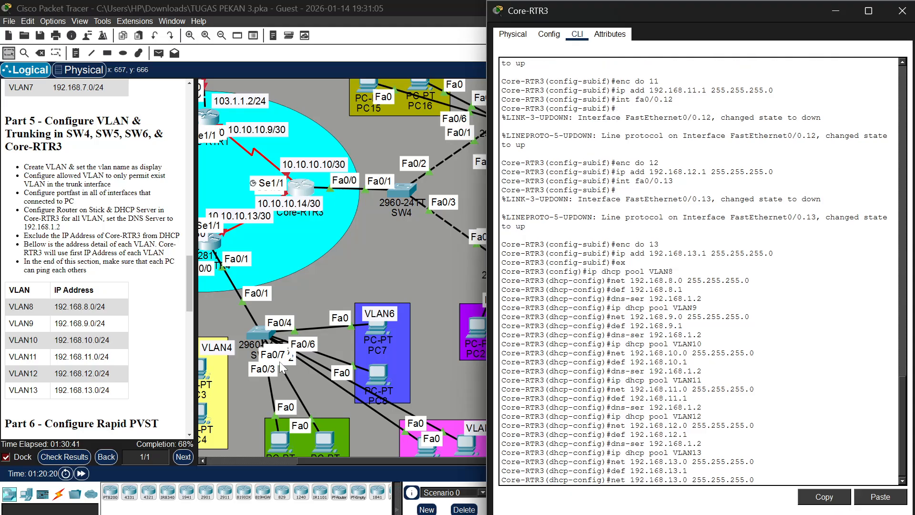
key("Up")
key("Return")
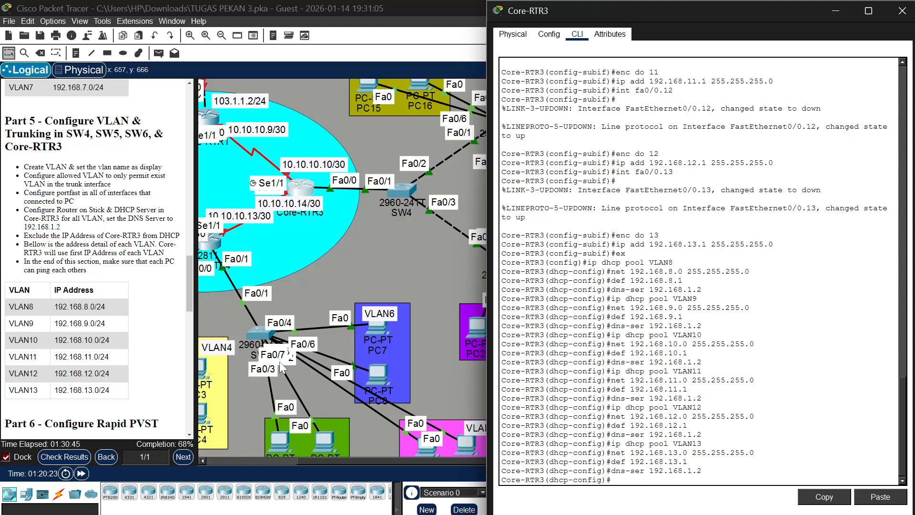
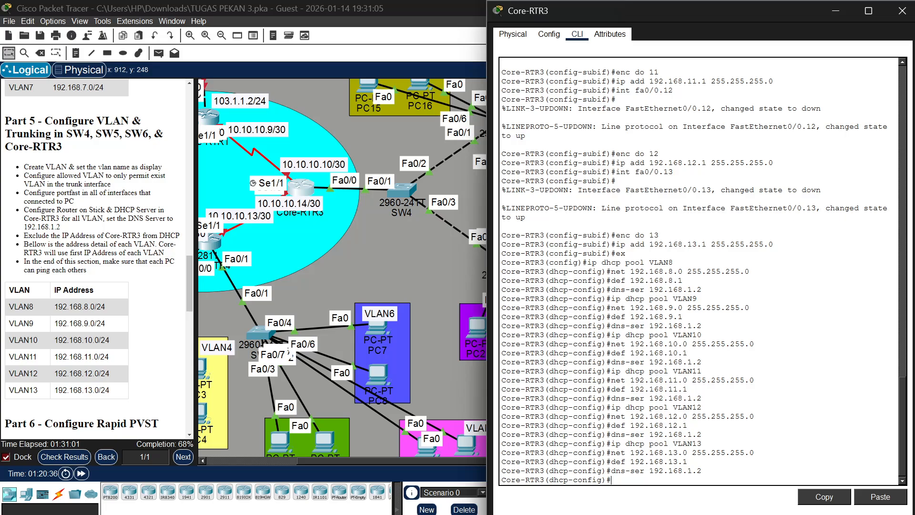
Leave the VLAN13 pool configuration and exclude 192.168.8.1 from DHCP assignment on Core-RTR3
type("ex")
key("Return")
type("ip dhc")
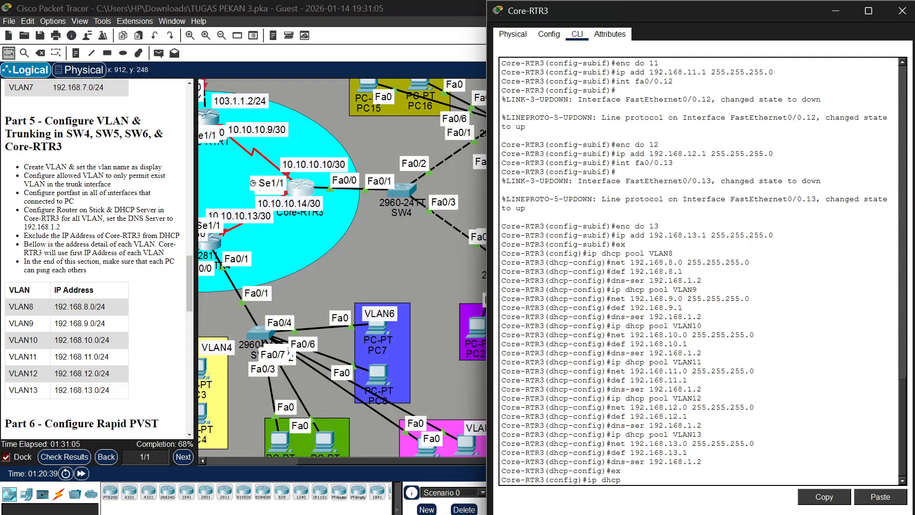
type("p ")
type("excli\\")
type("uded")
type("-address")
type(" 1923.")
key("BackSpace")
key("BackSpace")
type(".1")
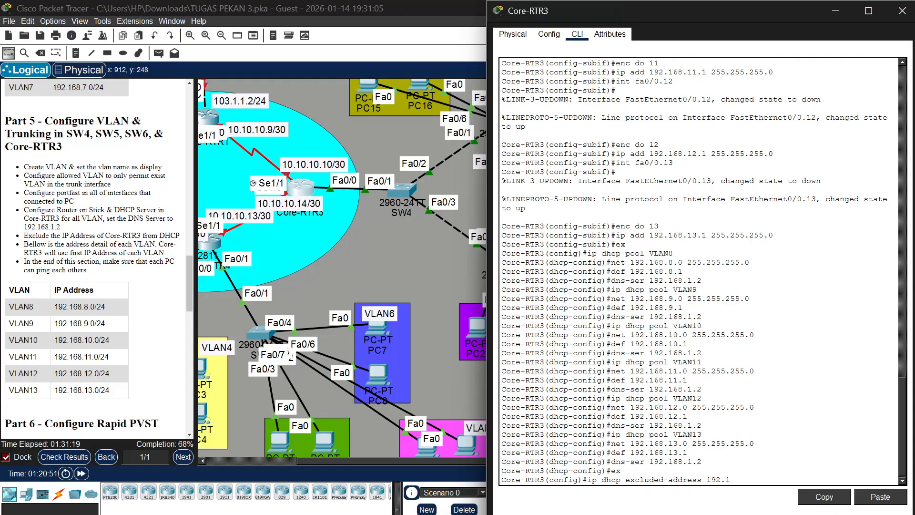
type("68.8.1")
key("Return")
Exclude the VLAN9 gateway address 192.168.9.1 from DHCP assignment on Core-RTR3
key("Up")
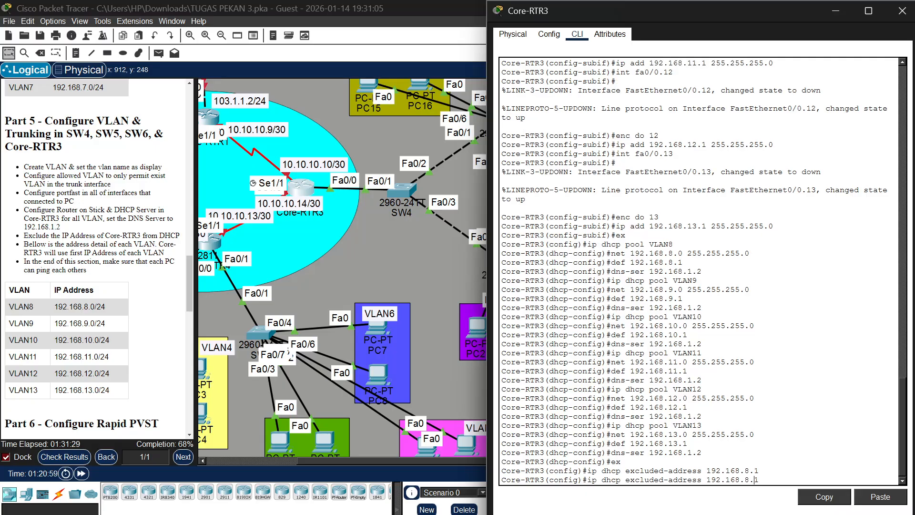
key("Left")
key("Left")
key("BackSpace")
type("9")
key("Return")
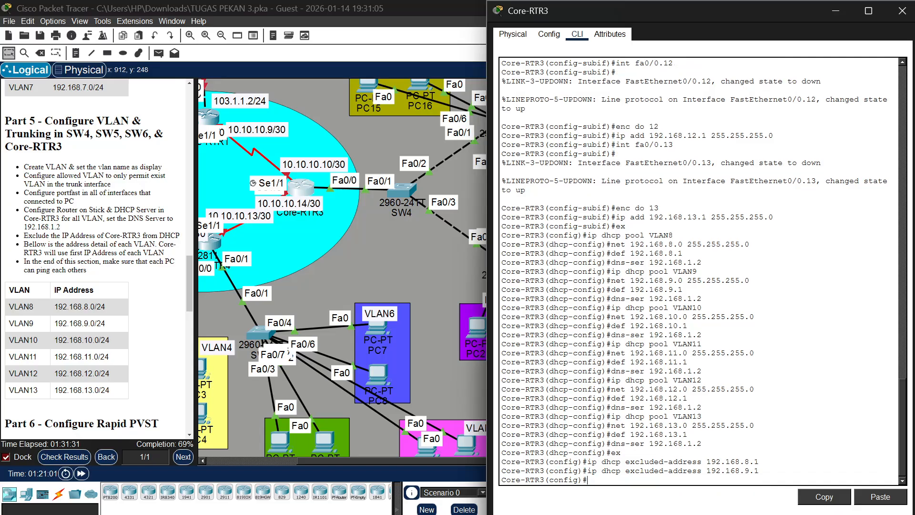
Exclude the VLAN10 gateway address 192.168.10.1 from DHCP assignment on Core-RTR3
key("Up")
key("Left")
key("Left")
key("BackSpace")
type("10")
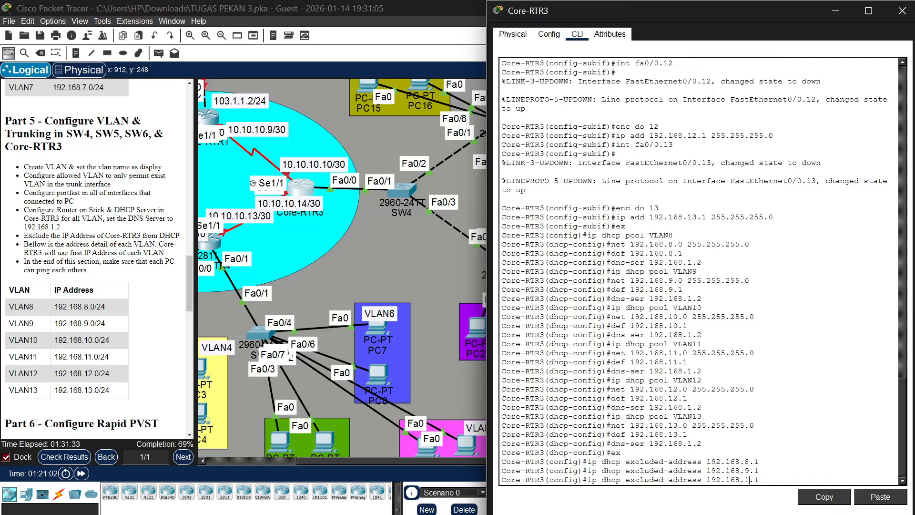
key("Return")
Exclude the VLAN11 gateway address 192.168.11.1 from DHCP assignment on Core-RTR3
key("Up")
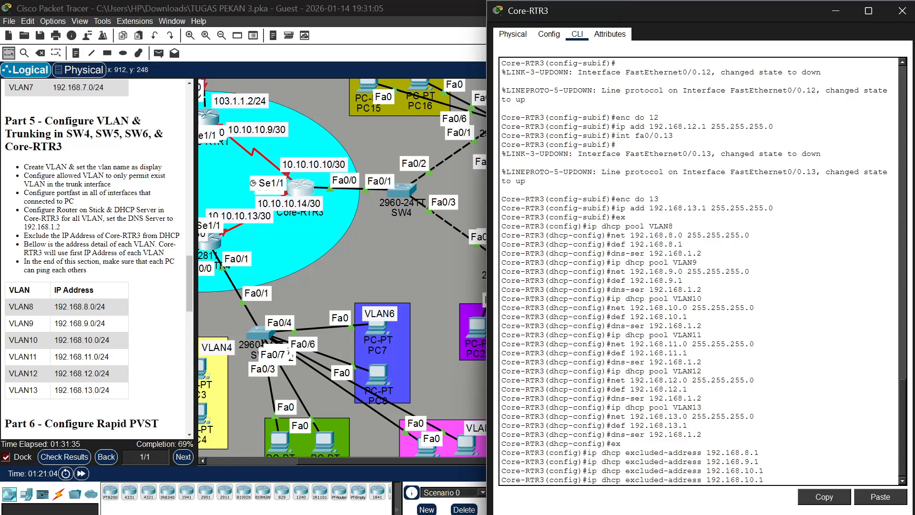
key("Left")
key("BackSpace")
type("1")
key("Return")
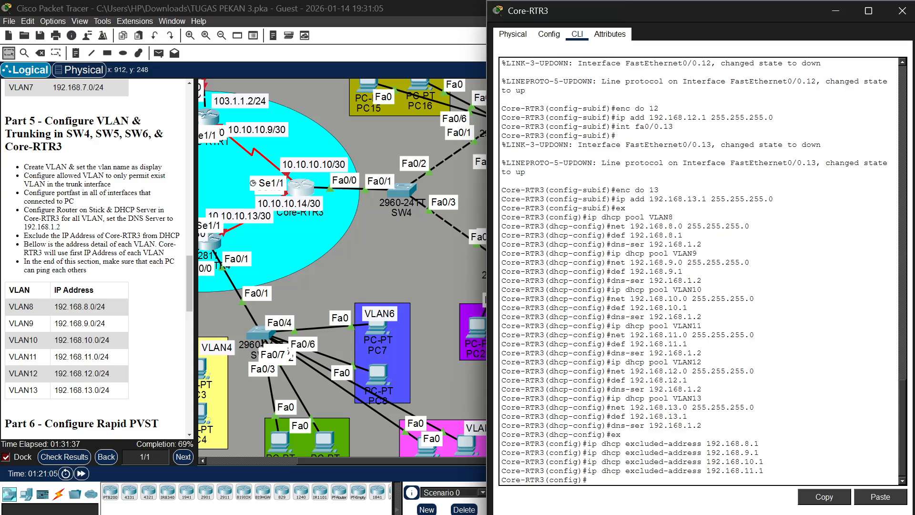
Exclude the VLAN12 gateway address 192.168.12.1 from DHCP assignment on Core-RTR3
key("Up")
key("BackSpace")
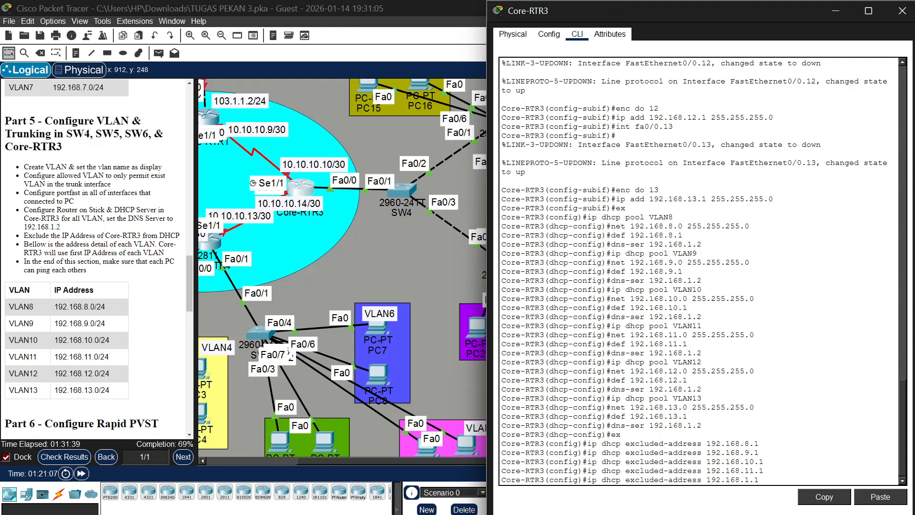
type("2")
key("Return")
Exclude the VLAN13 gateway address 192.168.13.1 from DHCP assignment on Core-RTR3
key("Up")
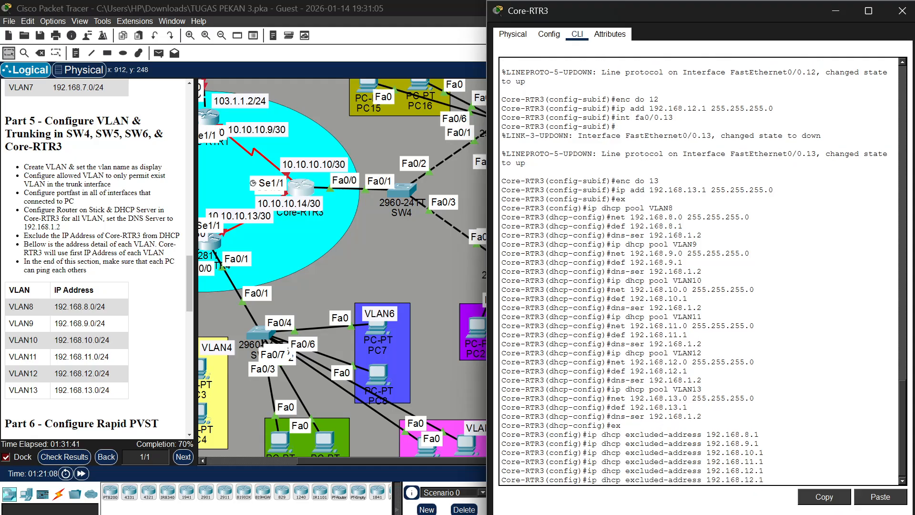
key("Left")
key("BackSpace")
type("3")
key("Return")
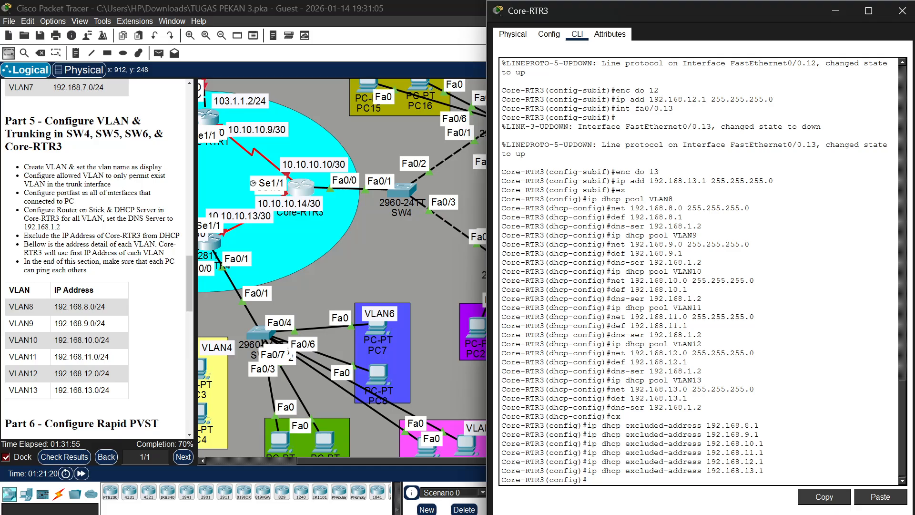
Switch the IPv4 configuration of PC15 in VLAN13 to DHCP and close the PC's window
scroll(405, 176, "up", 3)
scroll(405, 176, "right", 5)
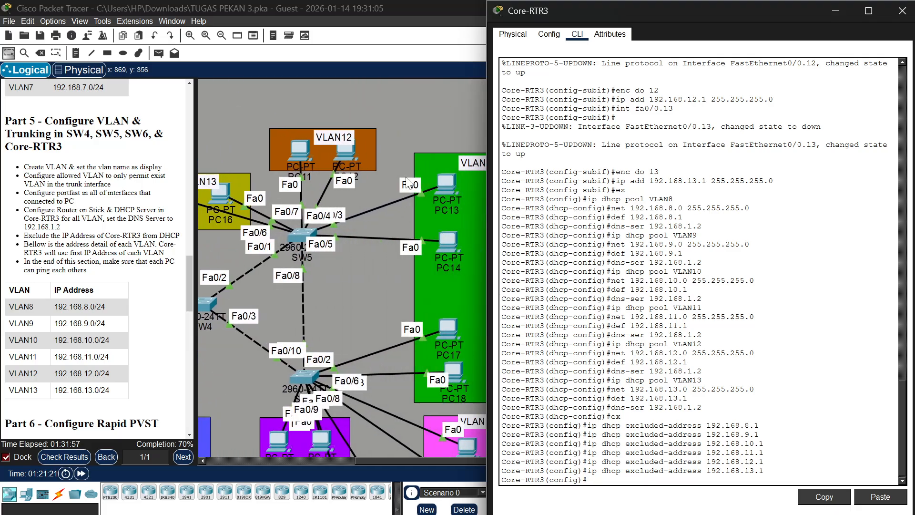
scroll(406, 181, "left", 3)
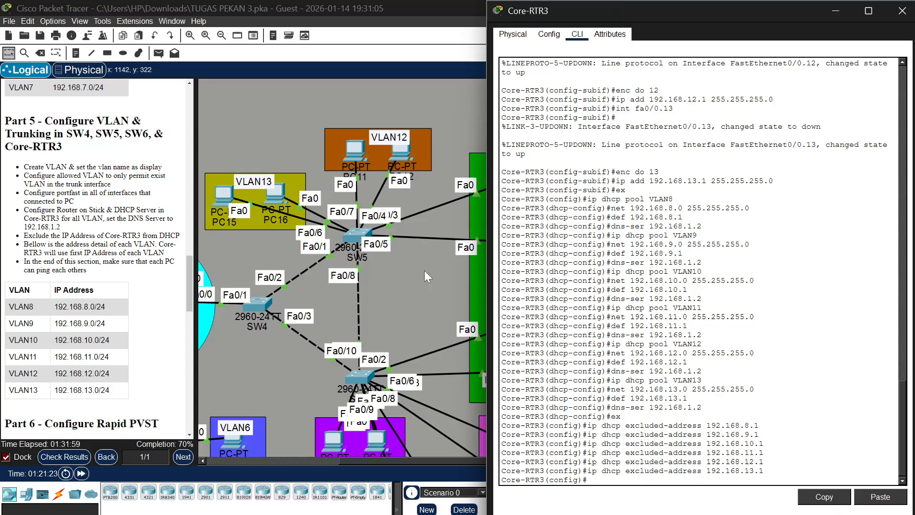
scroll(424, 271, "down", 5)
scroll(464, 259, "up", 2)
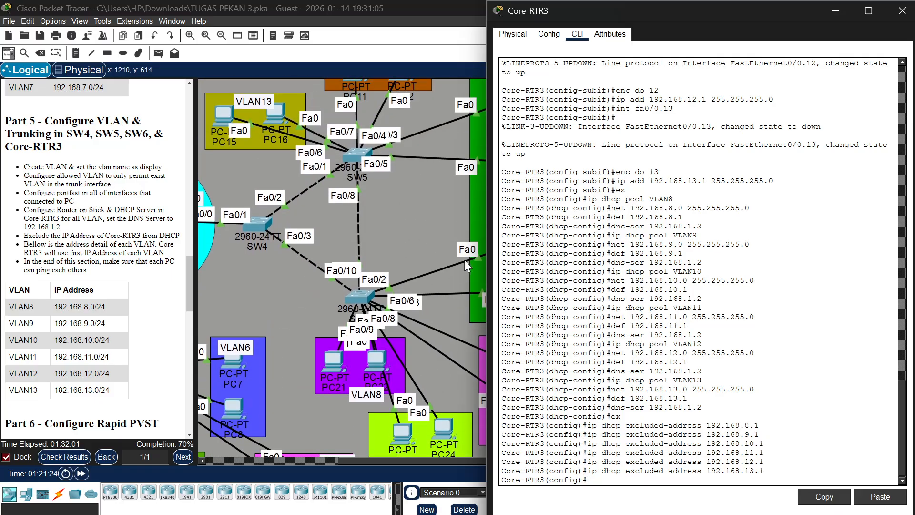
scroll(464, 259, "right", 3)
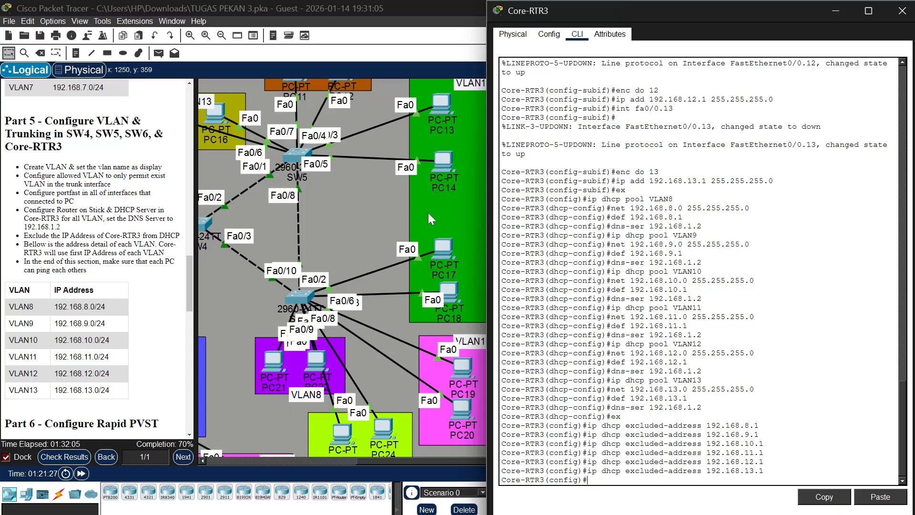
scroll(364, 210, "left", 3)
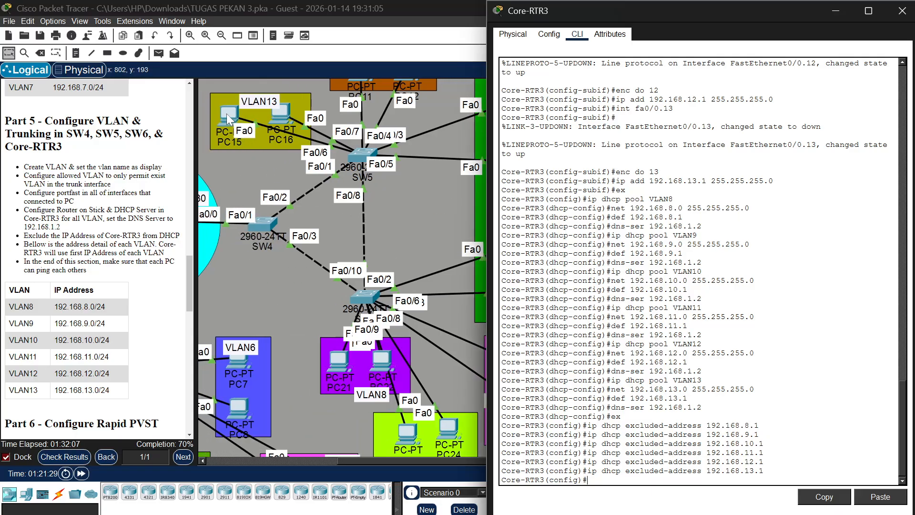
left_click(229, 119)
left_click(229, 119)
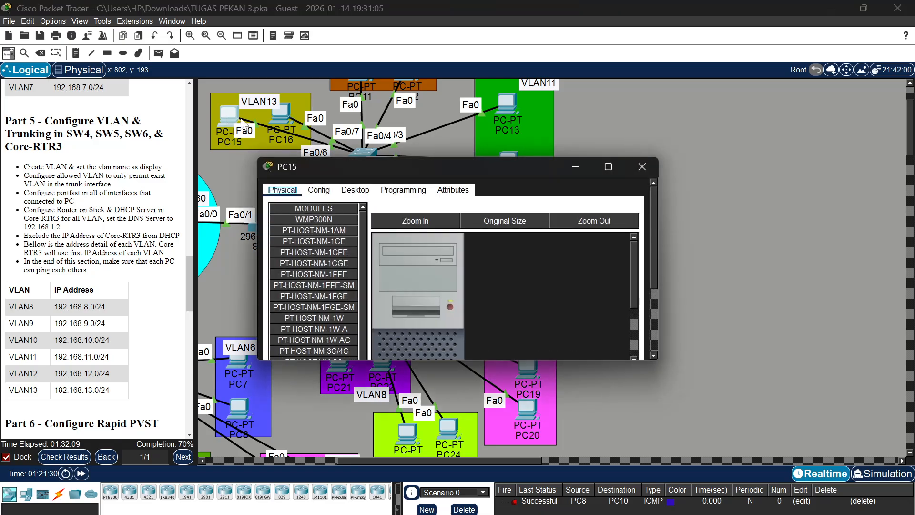
left_click(369, 191)
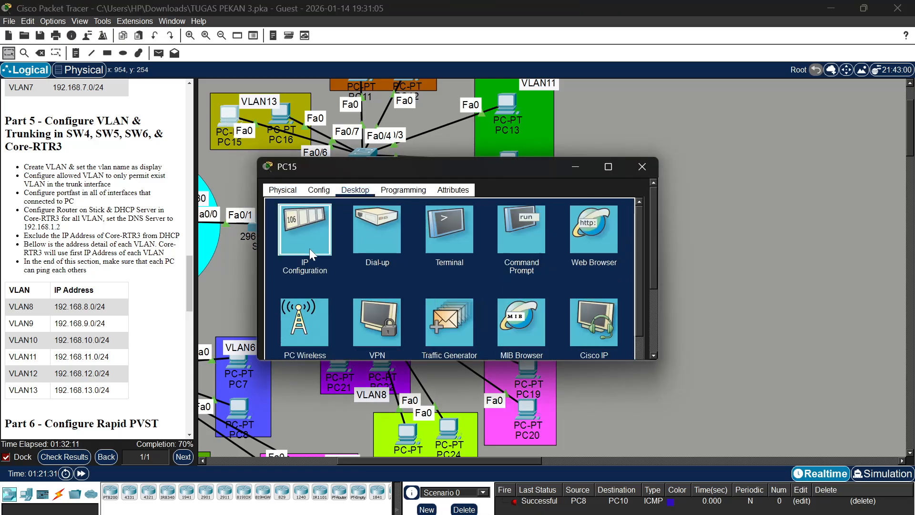
left_click(310, 248)
scroll(381, 216, "up", 3)
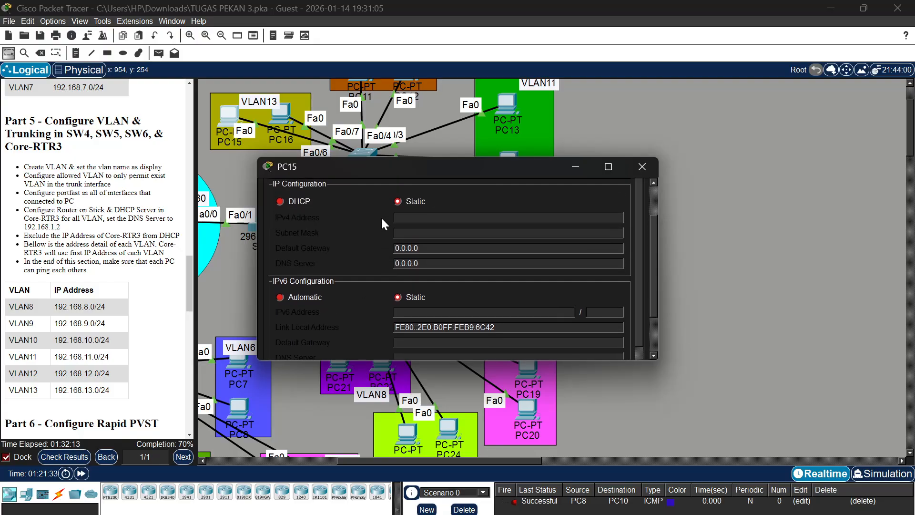
left_click(280, 206)
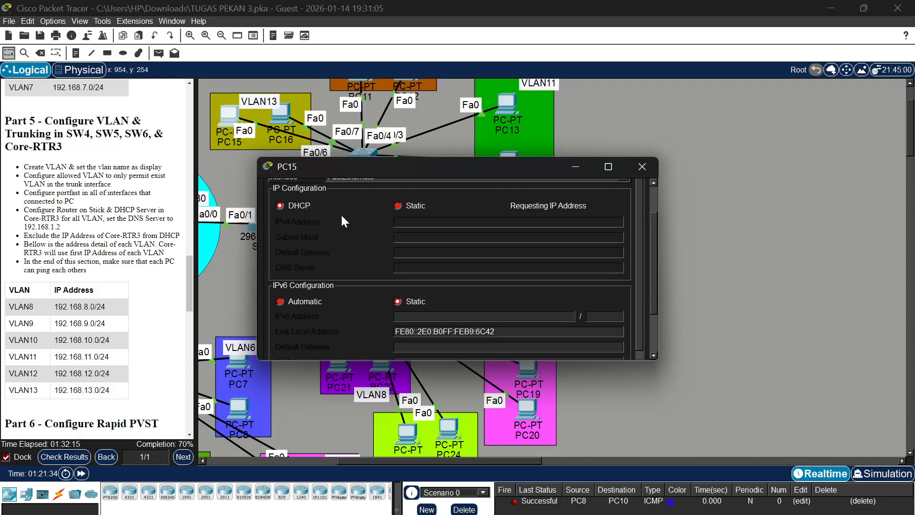
scroll(341, 214, "up", 1)
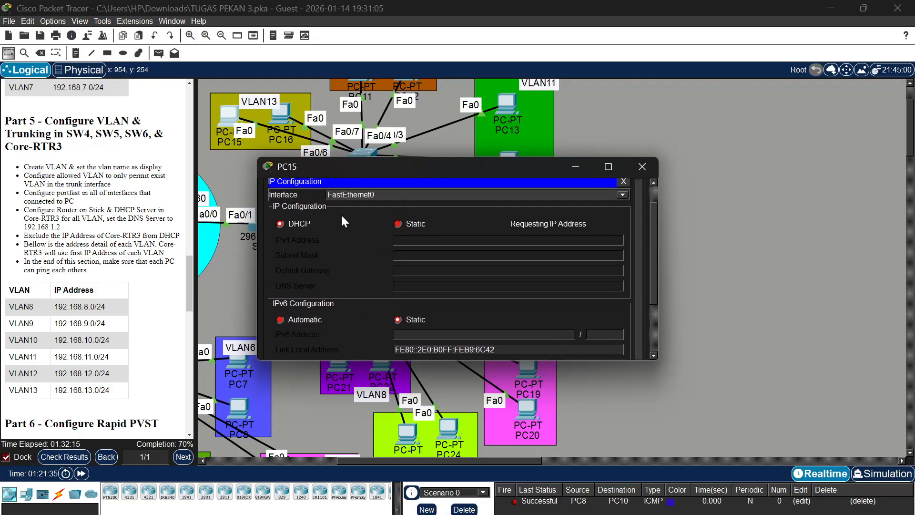
left_click(642, 166)
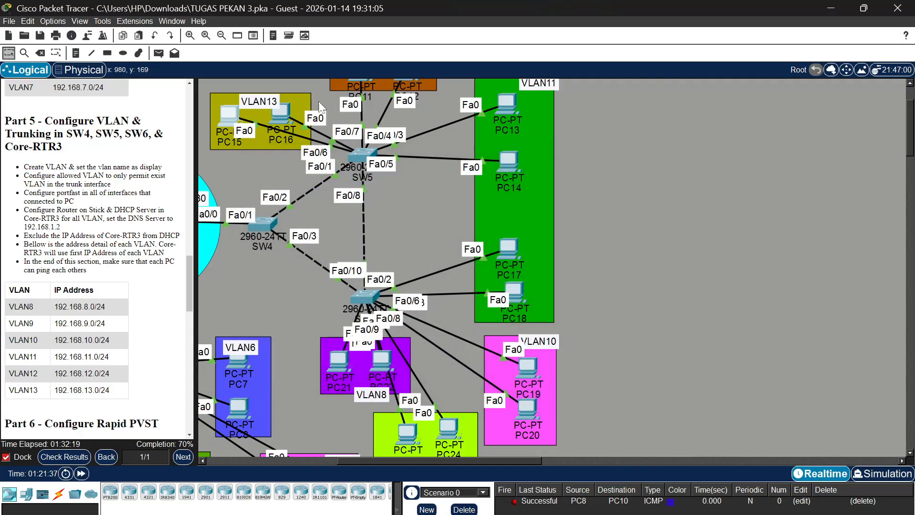
Switch the IPv4 configuration of PC16 in VLAN13 to DHCP and close the PC's window
left_click(283, 113)
left_click(354, 190)
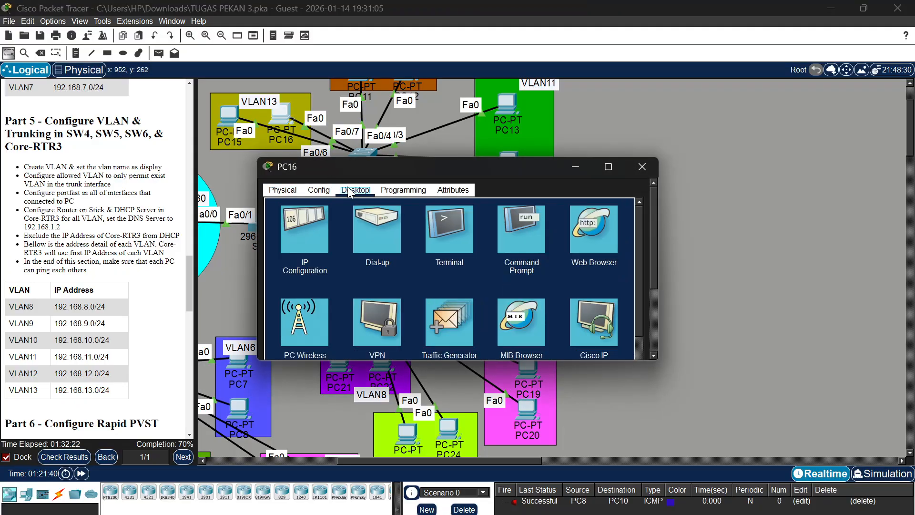
left_click(308, 219)
scroll(365, 213, "down", 3)
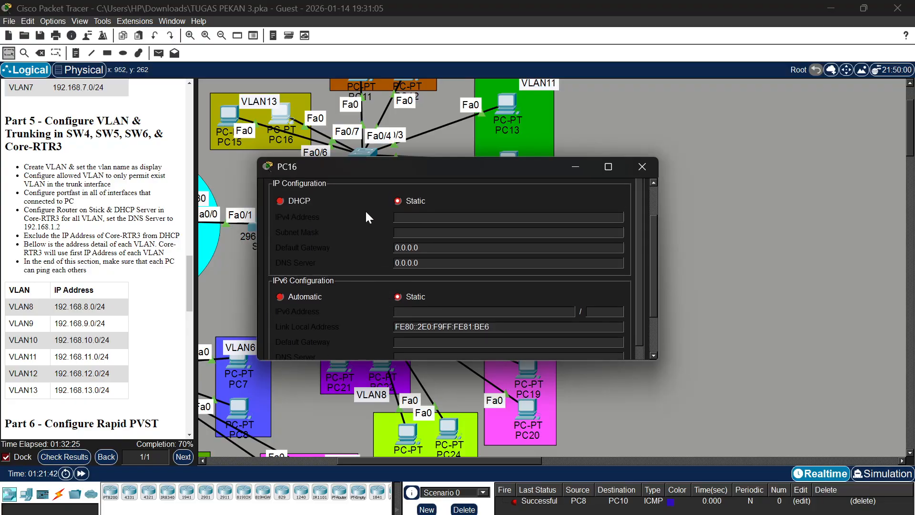
left_click(278, 200)
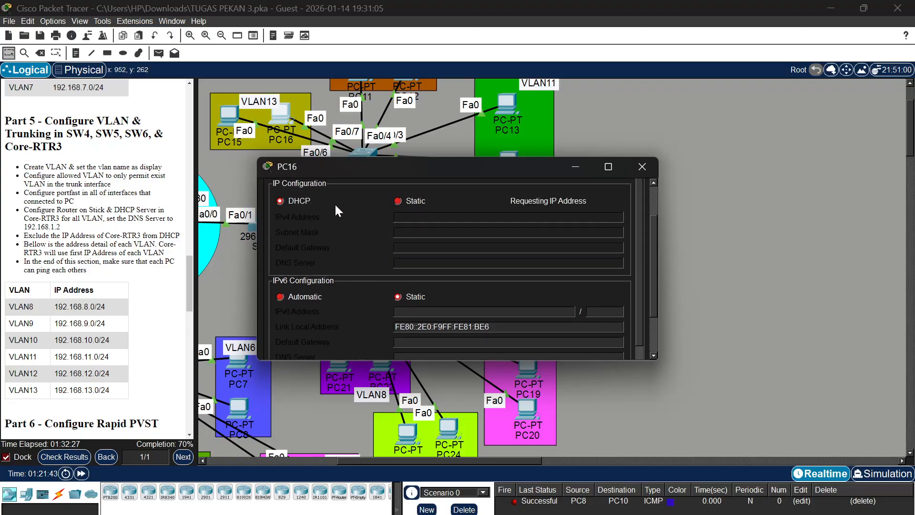
scroll(376, 205, "up", 2)
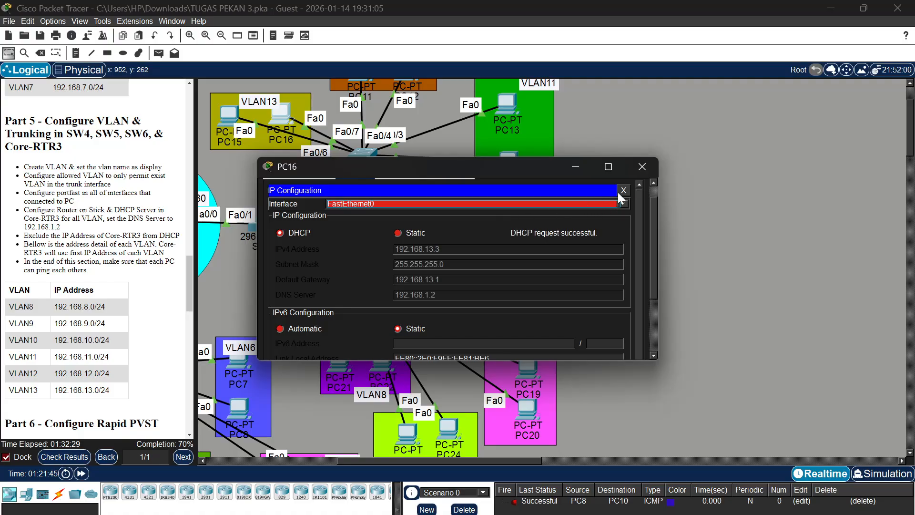
left_click(648, 167)
Switch the IPv4 configuration of PC11 in VLAN12 to DHCP and close the PC's window
scroll(633, 146, "up", 2)
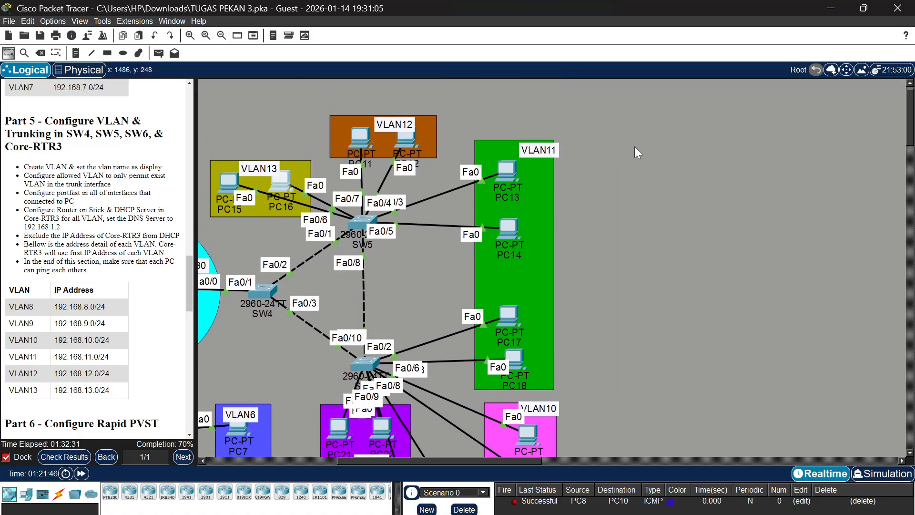
left_click(352, 134)
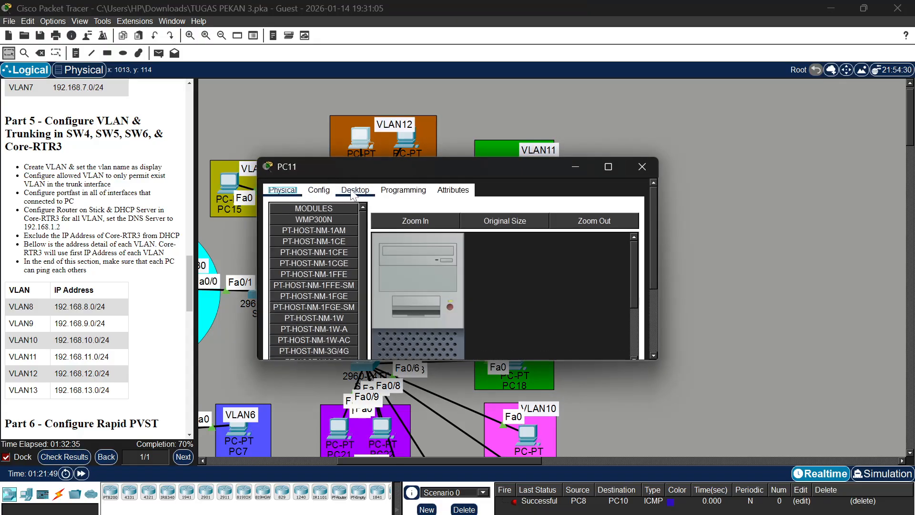
left_click(352, 190)
left_click(320, 221)
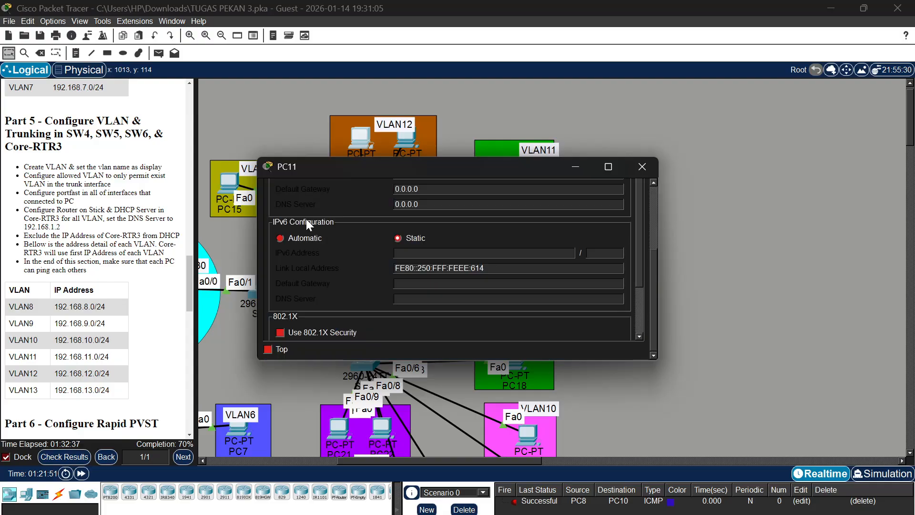
left_click(280, 248)
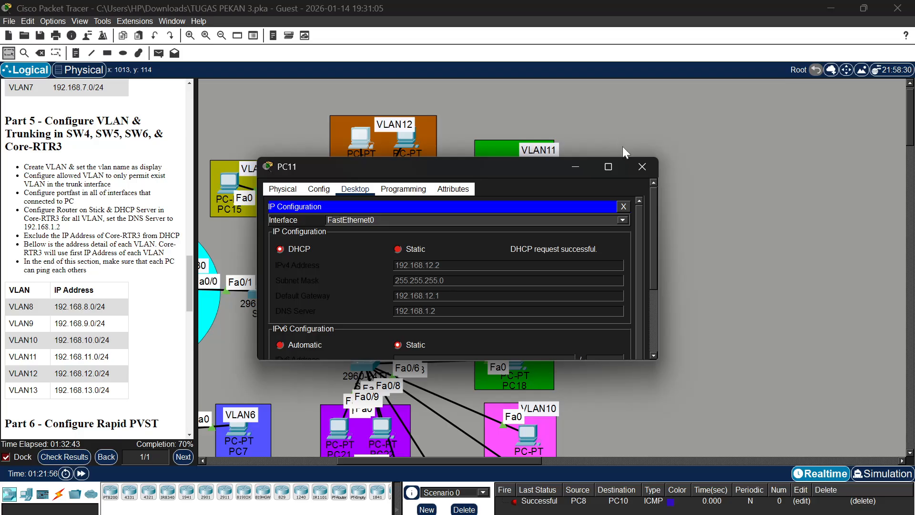
left_click(650, 167)
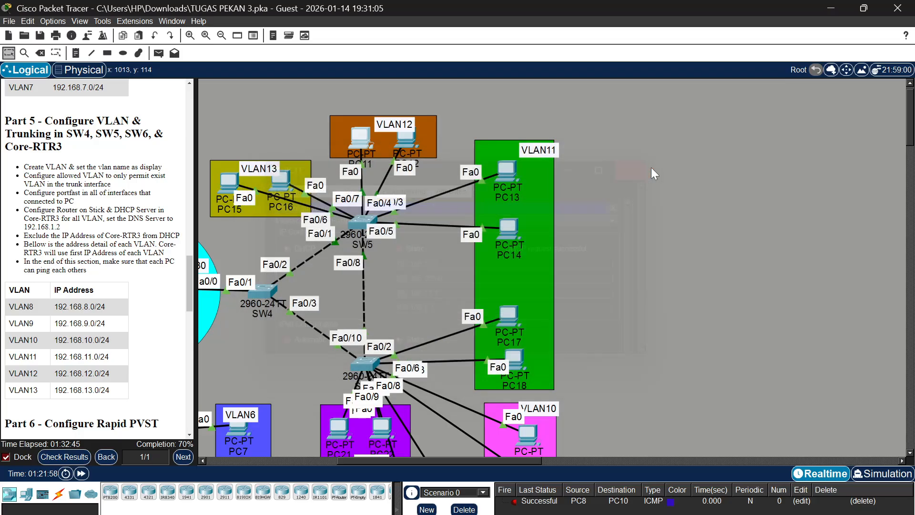
Switch the IPv4 configuration of PC12 in VLAN12 to DHCP and close the PC's window
left_click(405, 139)
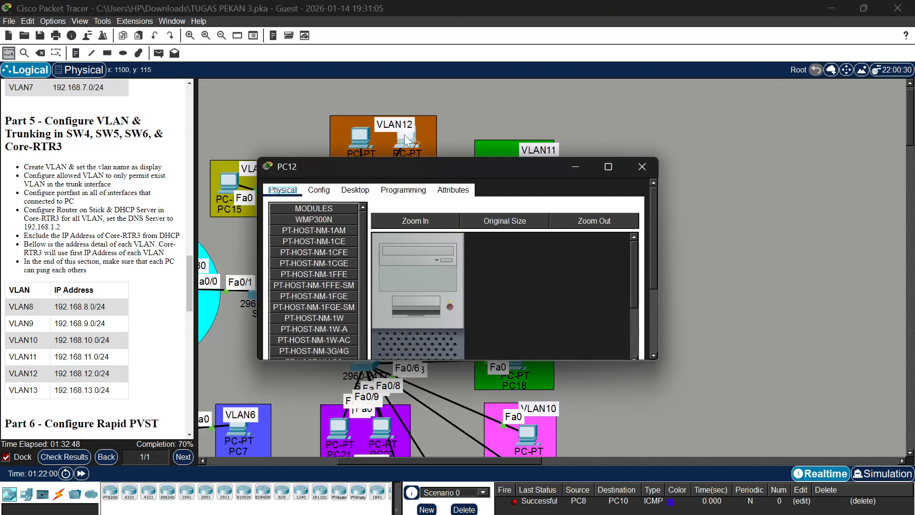
left_click(355, 190)
left_click(299, 224)
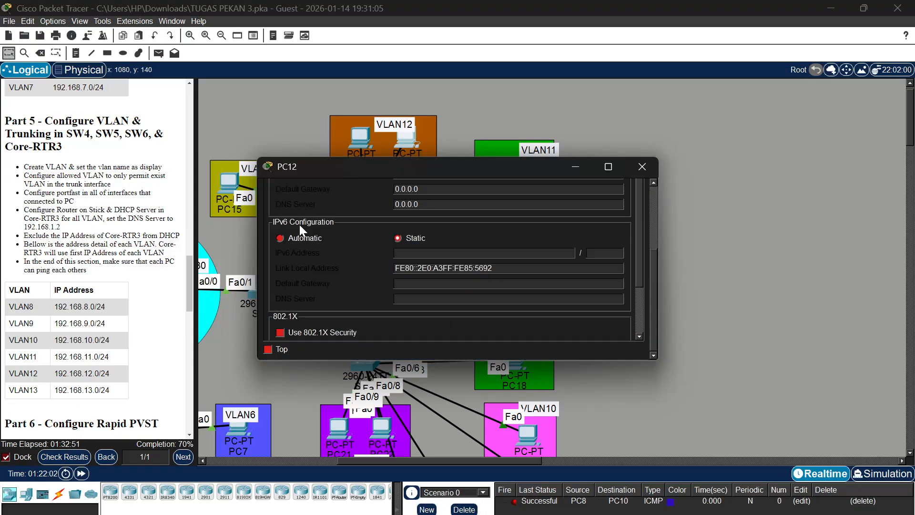
scroll(314, 216, "down", 1)
scroll(314, 216, "up", 1)
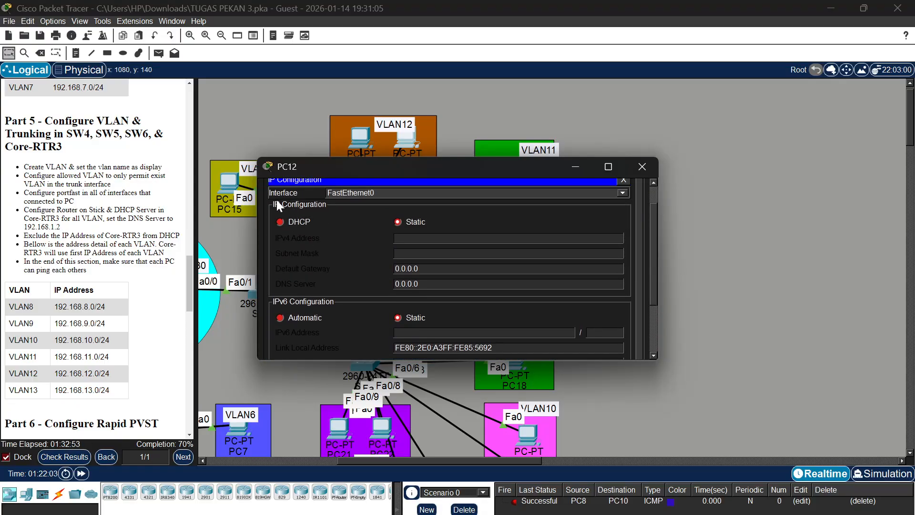
left_click(291, 223)
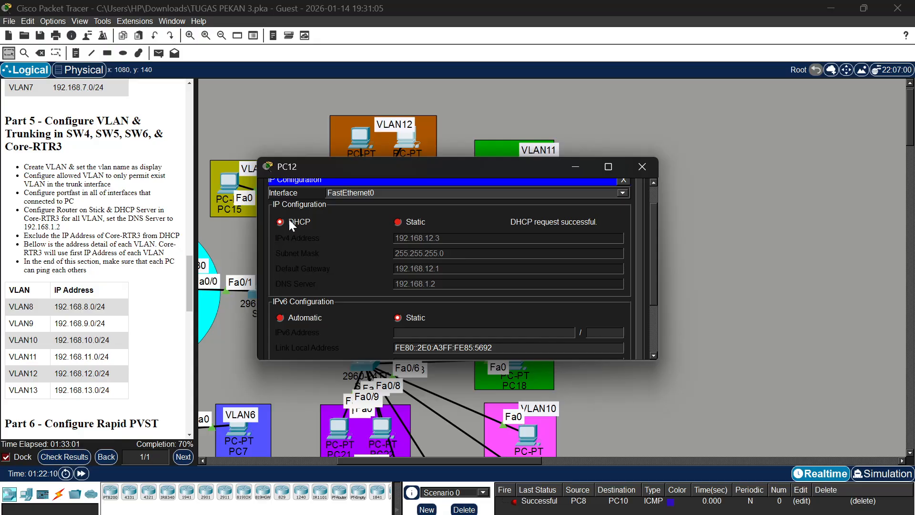
left_click(643, 168)
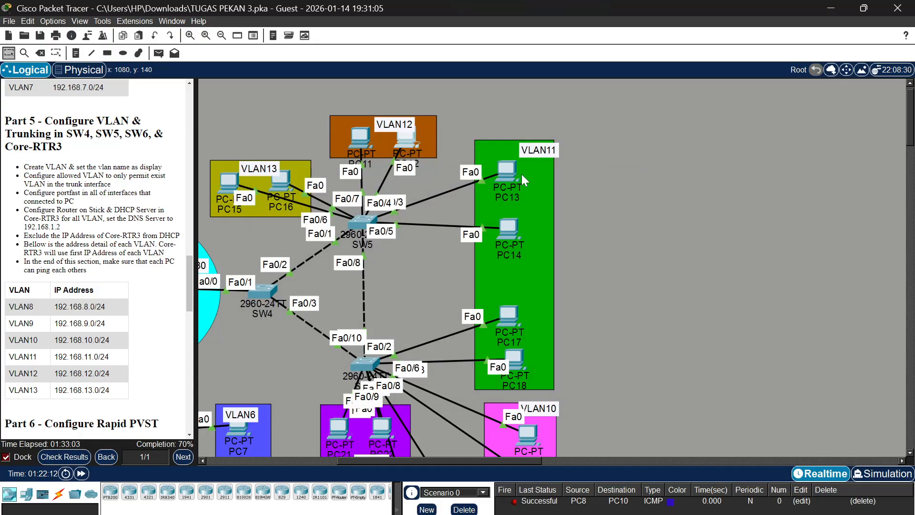
Check the IPv4 configuration of PC11 in VLAN12 and close the PC's window
left_click(360, 141)
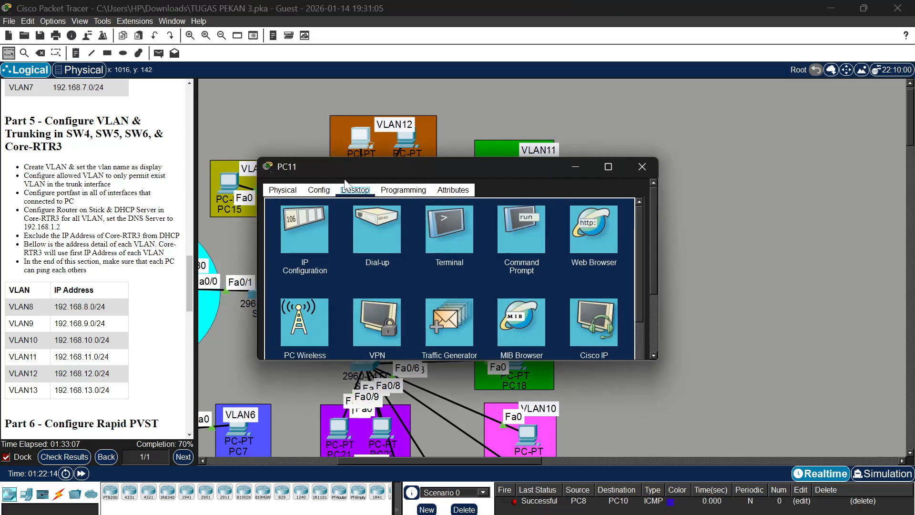
left_click(325, 218)
scroll(347, 217, "up", 3)
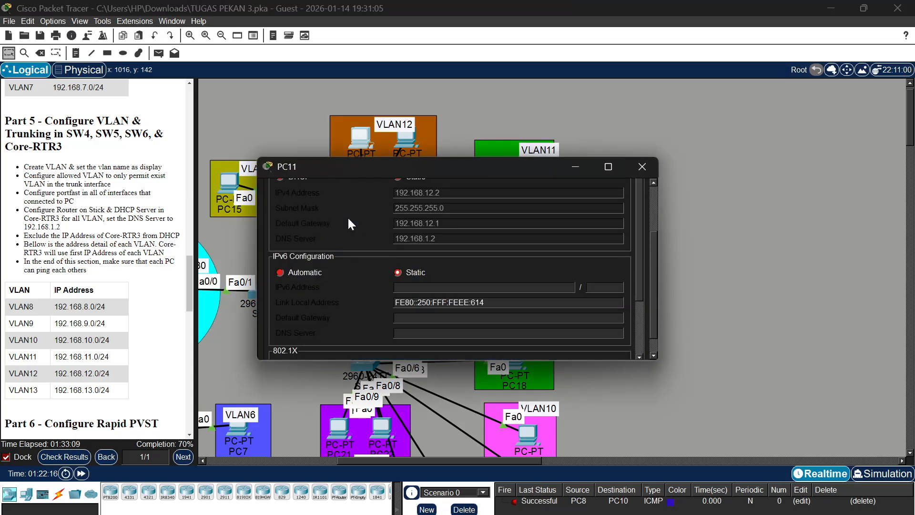
left_click(646, 167)
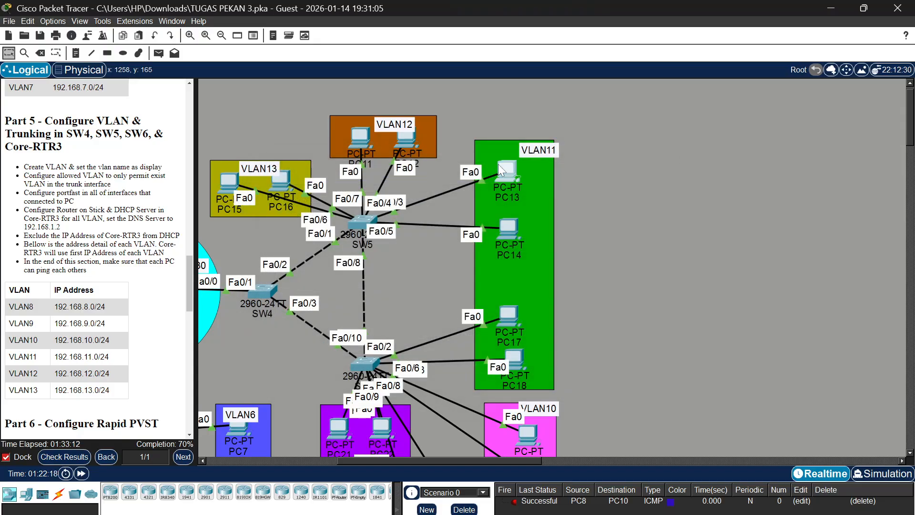
Switch the IPv4 configuration of PC13 in VLAN11 to DHCP and close the PC's window
left_click(498, 164)
left_click(355, 189)
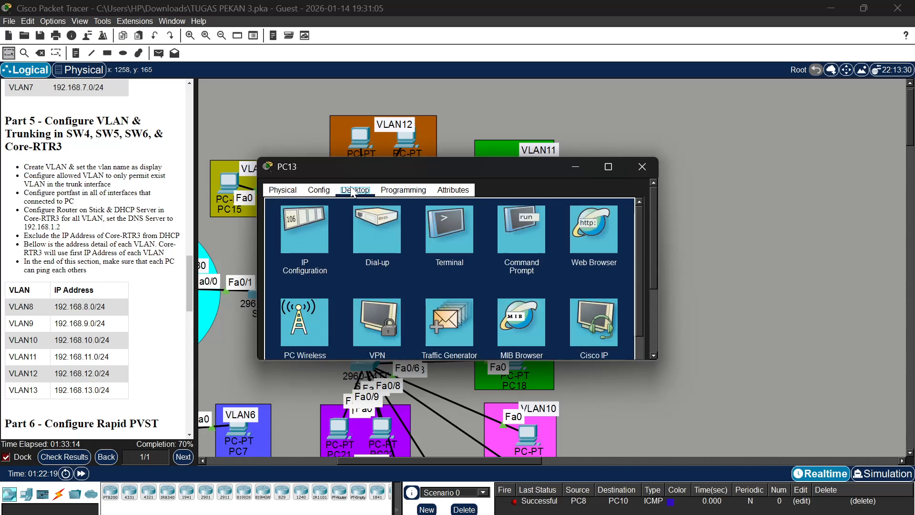
left_click(317, 211)
scroll(350, 234, "down", 3)
scroll(351, 233, "up", 3)
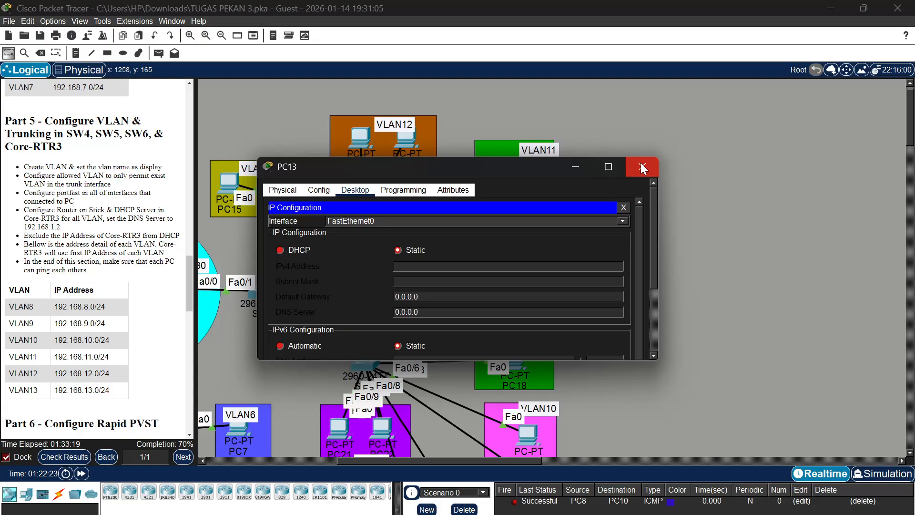
left_click(281, 250)
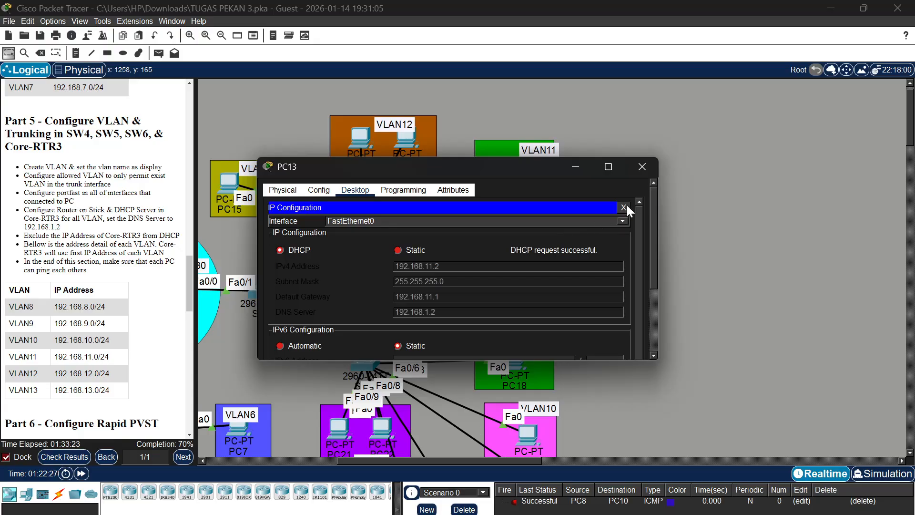
left_click(641, 166)
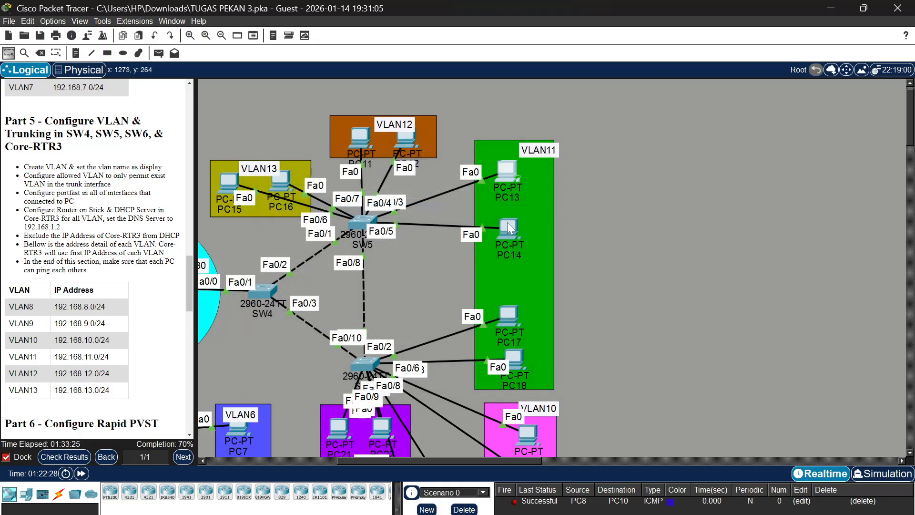
Switch the IPv4 configuration of PC14 in VLAN11 to DHCP and close the PC's window
left_click(511, 229)
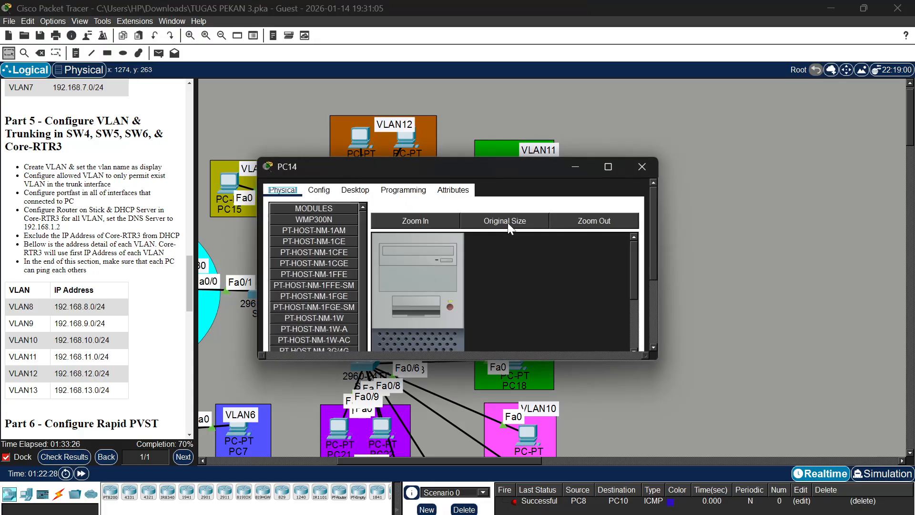
left_click(353, 190)
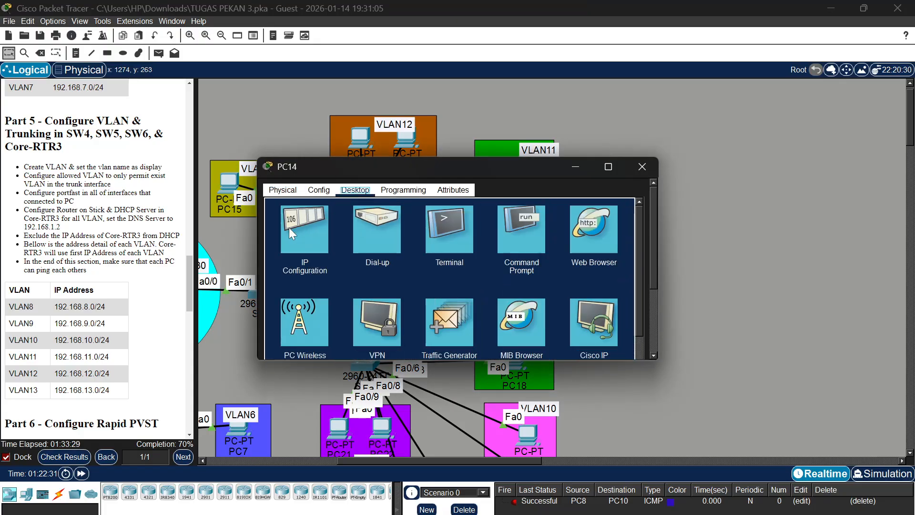
left_click(289, 227)
scroll(440, 204, "up", 3)
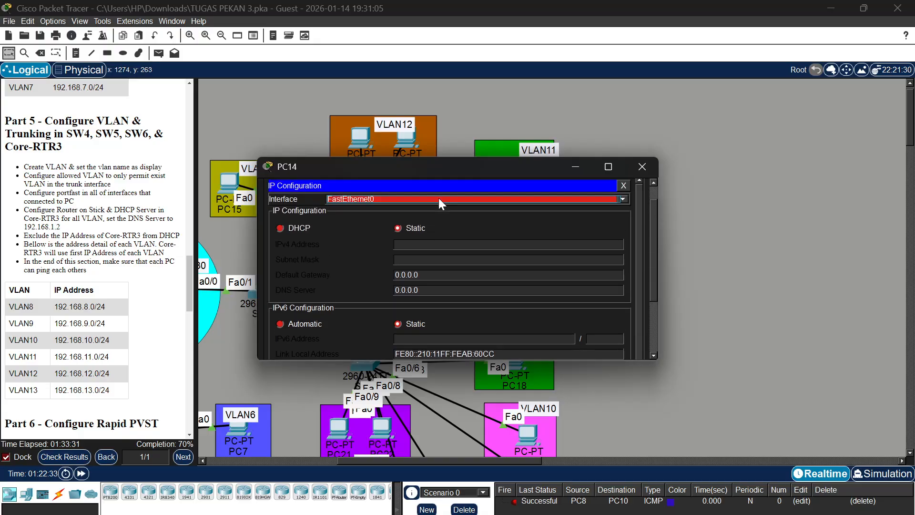
left_click(282, 228)
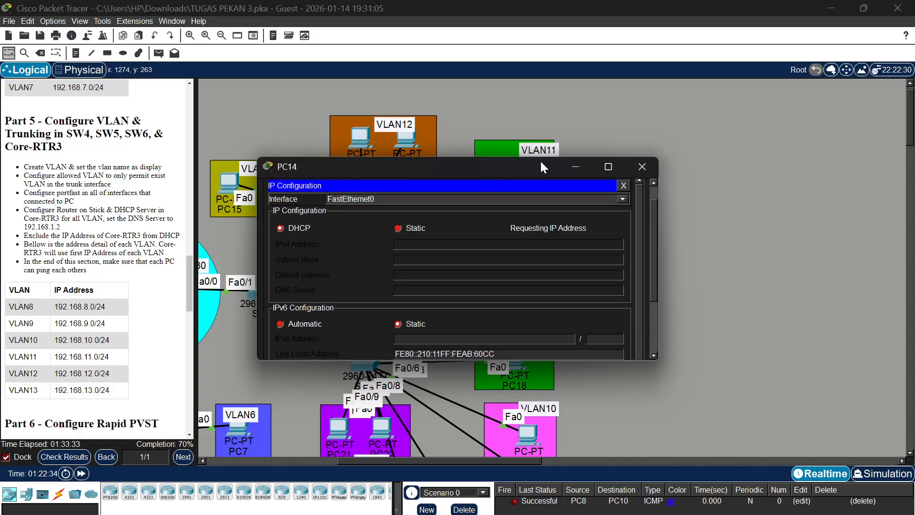
left_click(641, 167)
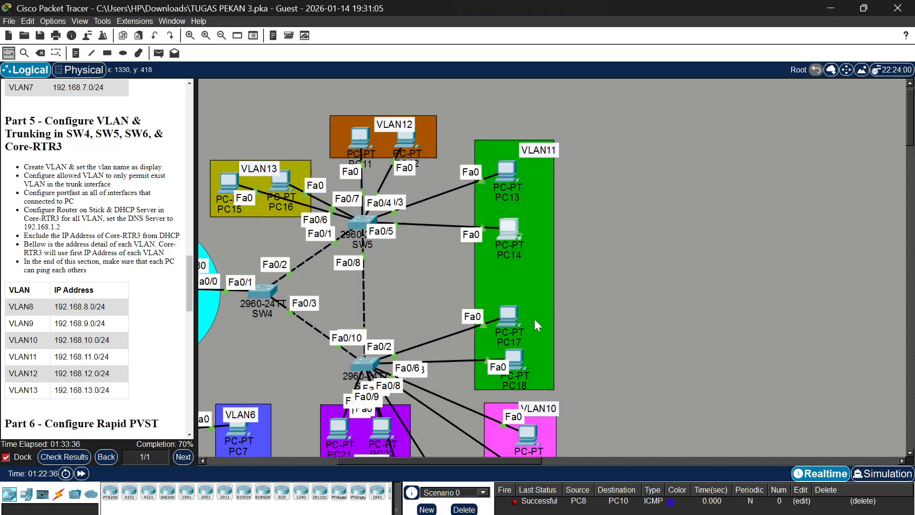
Switch the IPv4 configuration of PC17 in VLAN11 to DHCP and close the PC's window
left_click(505, 311)
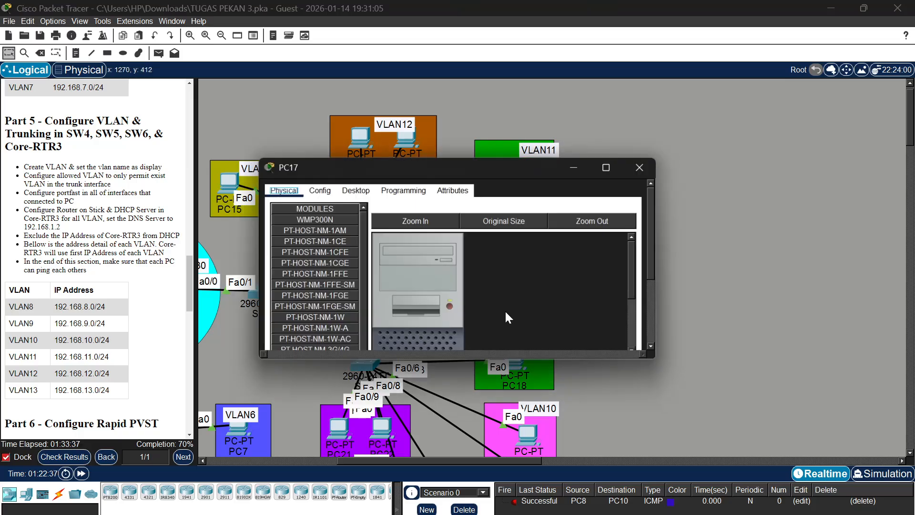
left_click(354, 190)
left_click(308, 228)
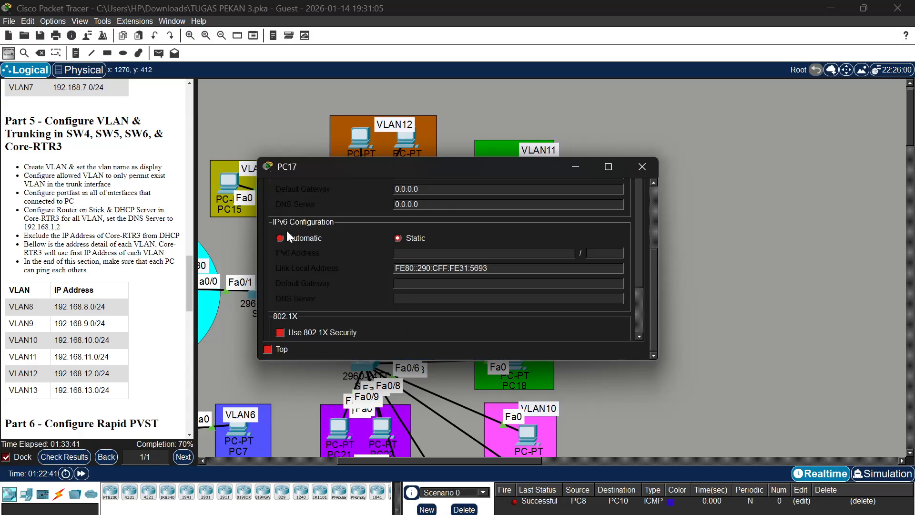
scroll(295, 214, "up", 3)
left_click(280, 246)
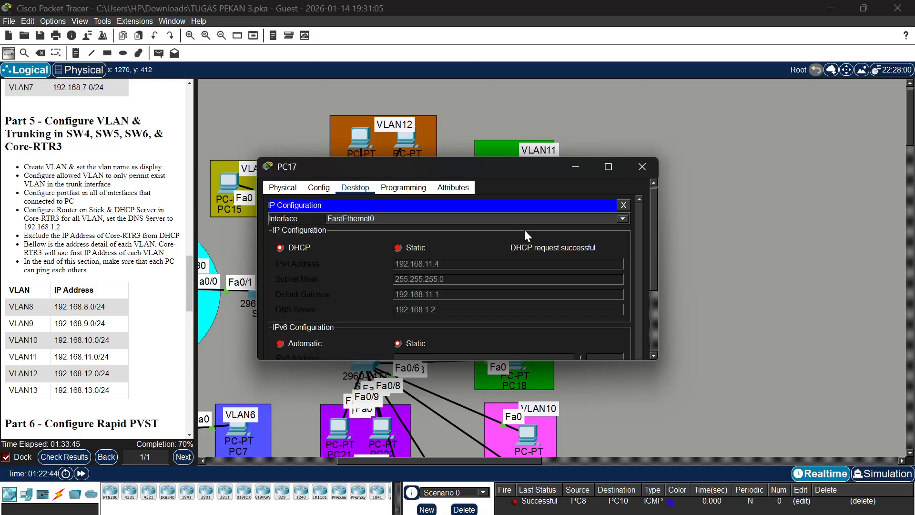
left_click(640, 169)
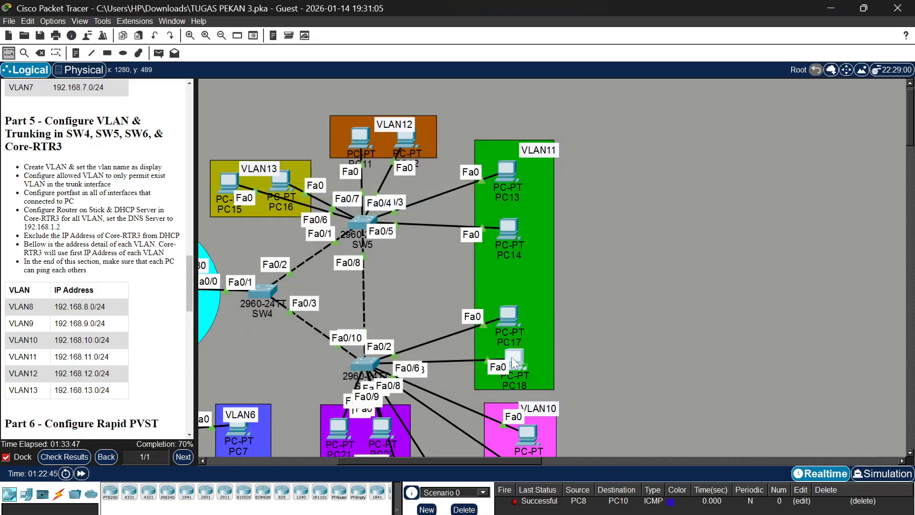
Switch the IPv4 configuration of PC18 in VLAN11 to DHCP and close the PC's window
left_click(510, 356)
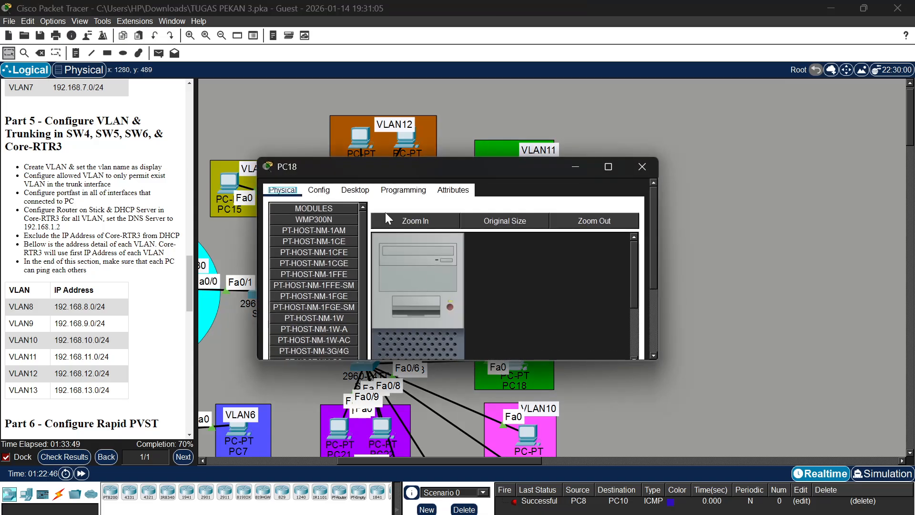
left_click(355, 190)
left_click(292, 219)
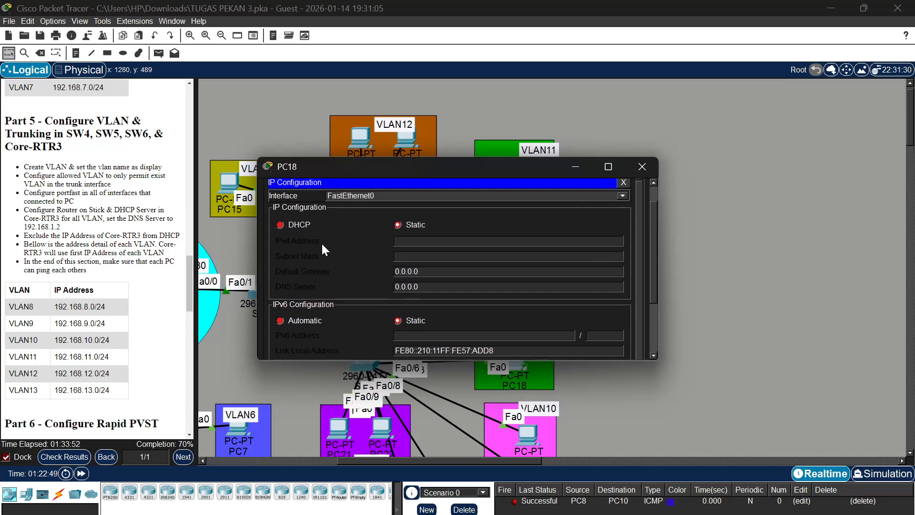
left_click(288, 225)
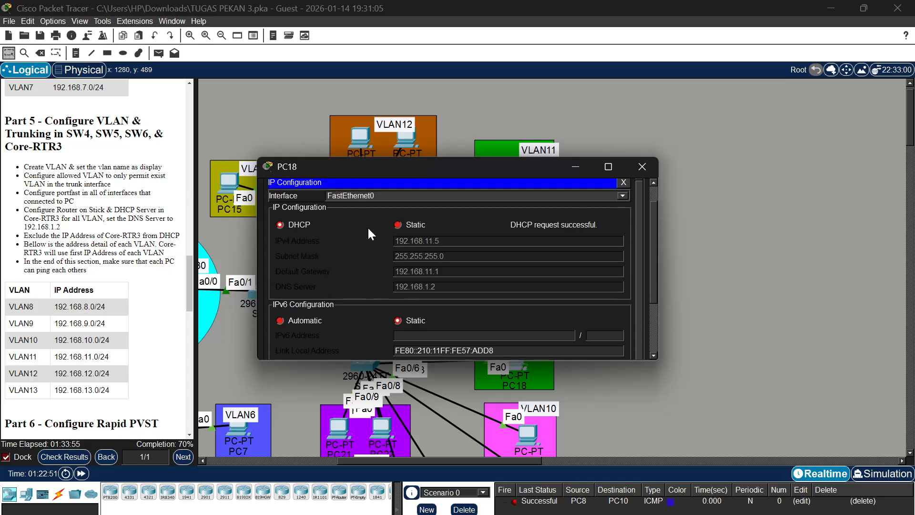
left_click(641, 163)
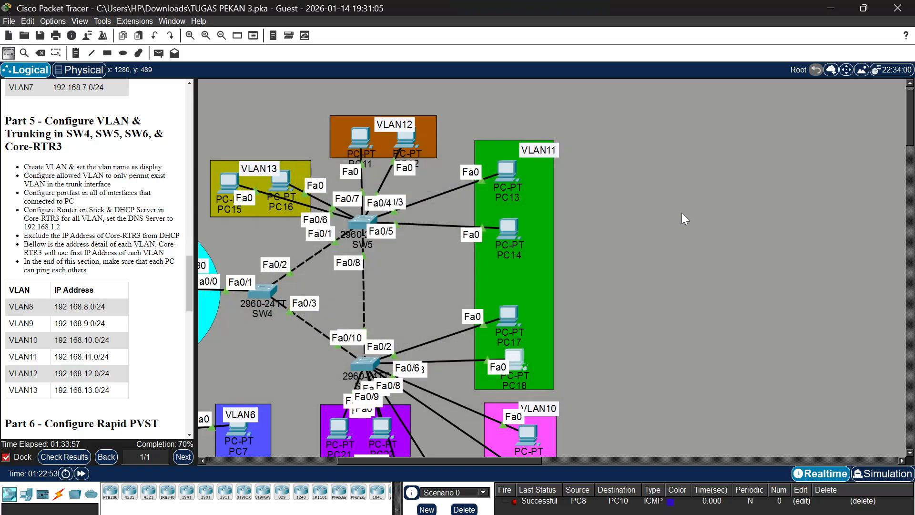
Switch the IPv4 configuration of PC21 in VLAN8 to DHCP and close the PC's window
scroll(681, 212, "down", 5)
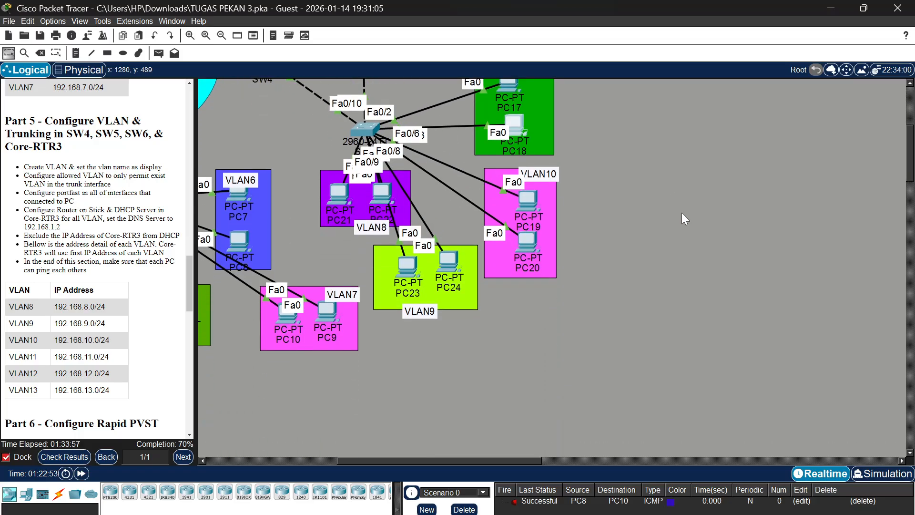
left_click(336, 198)
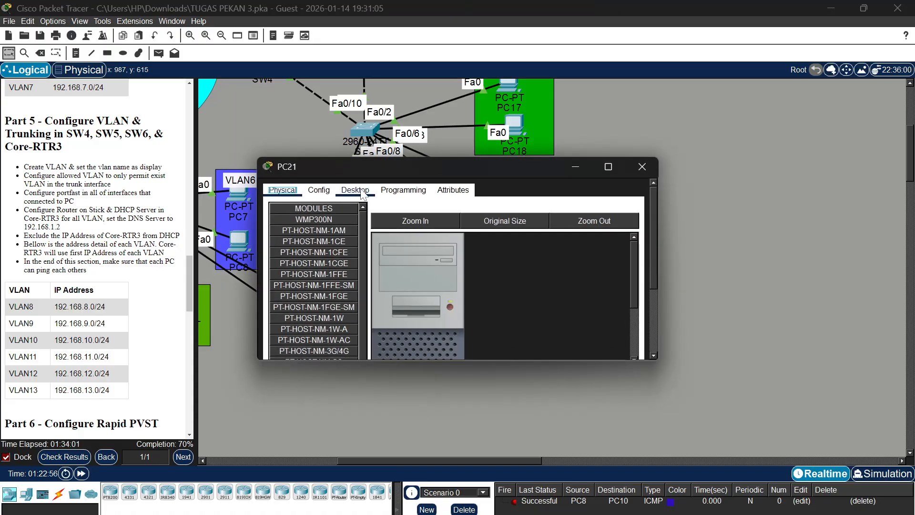
left_click(358, 188)
left_click(301, 242)
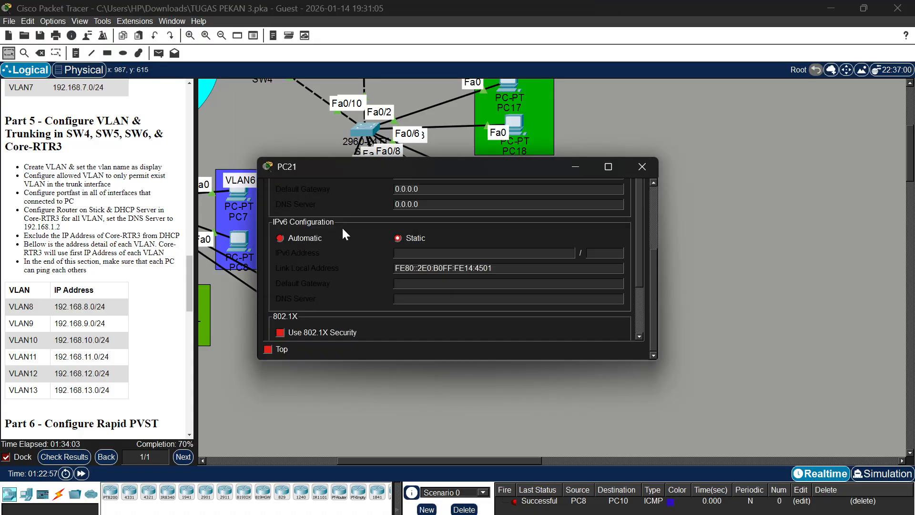
scroll(341, 227, "up", 3)
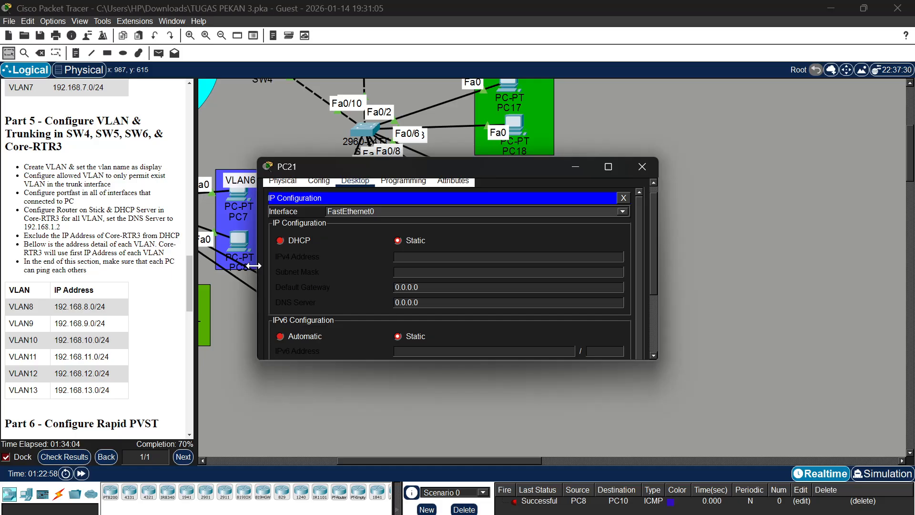
left_click(280, 240)
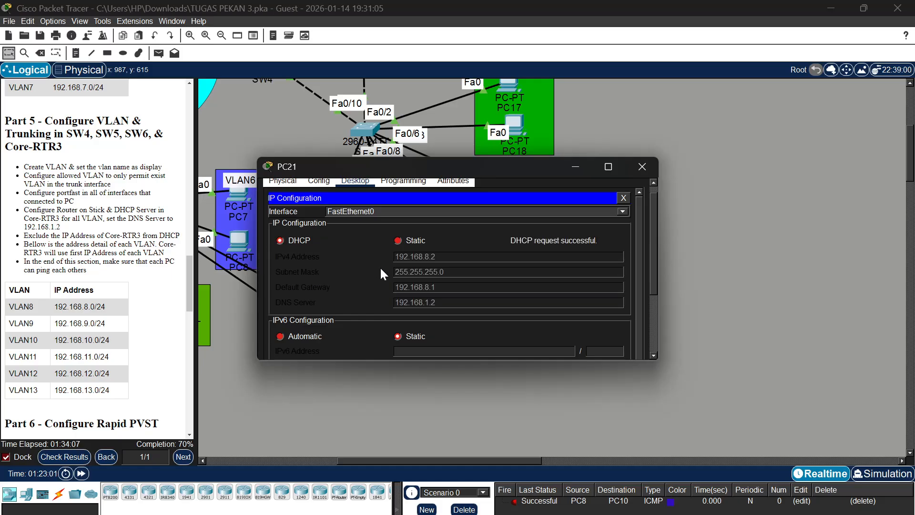
left_click(647, 167)
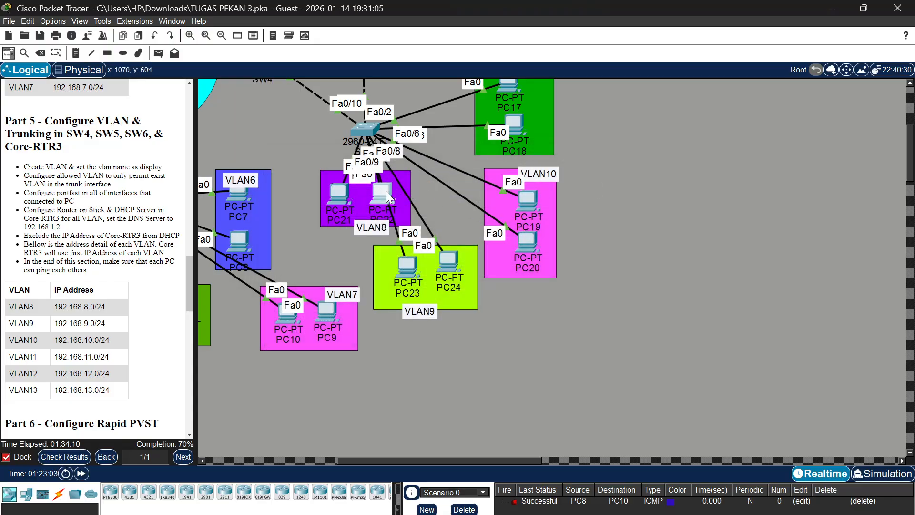
Switch the IPv4 configuration of PC22 in VLAN8 to DHCP and close the PC's window
left_click(386, 191)
left_click(353, 193)
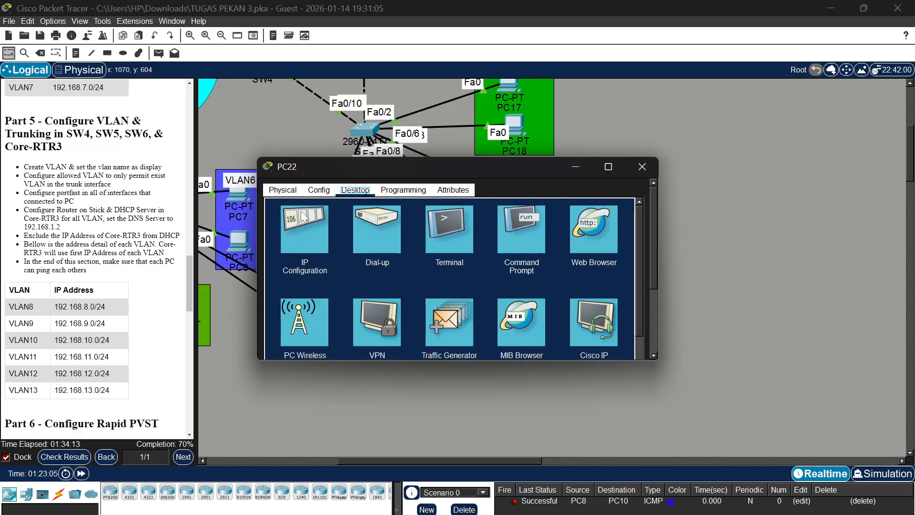
left_click(287, 219)
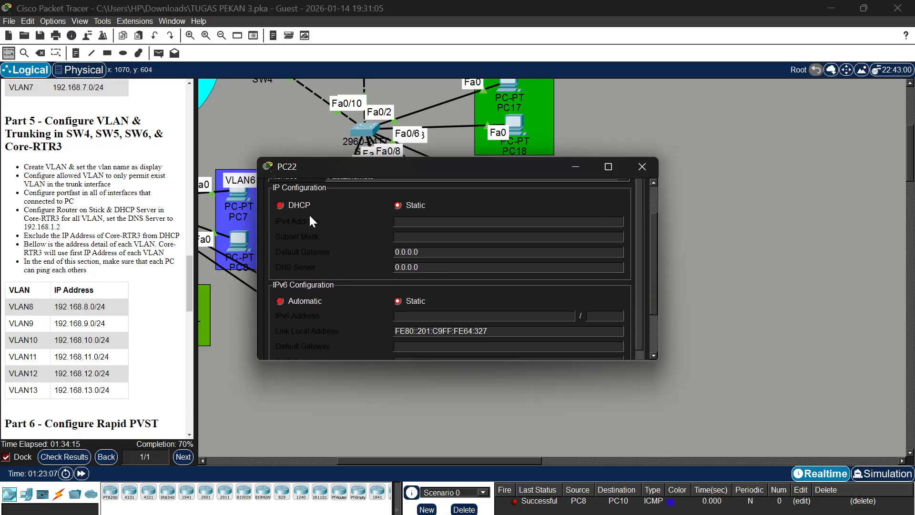
left_click(280, 234)
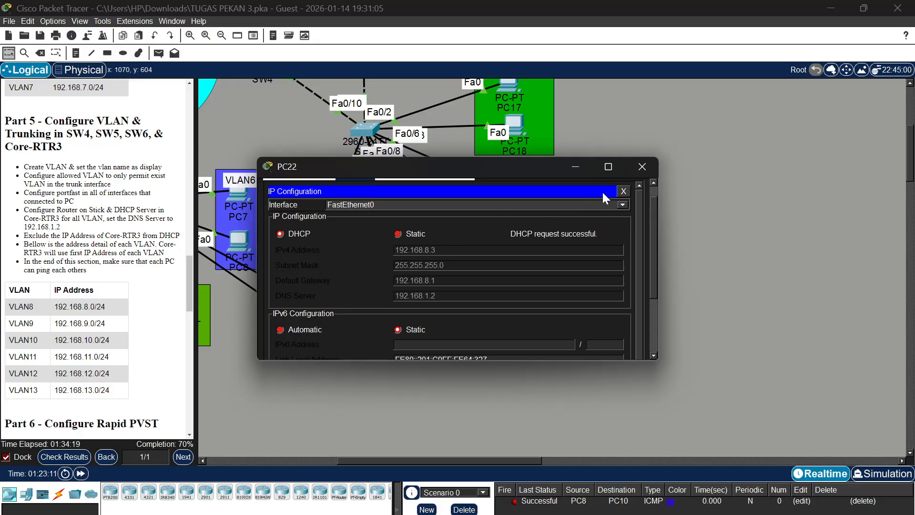
left_click(641, 167)
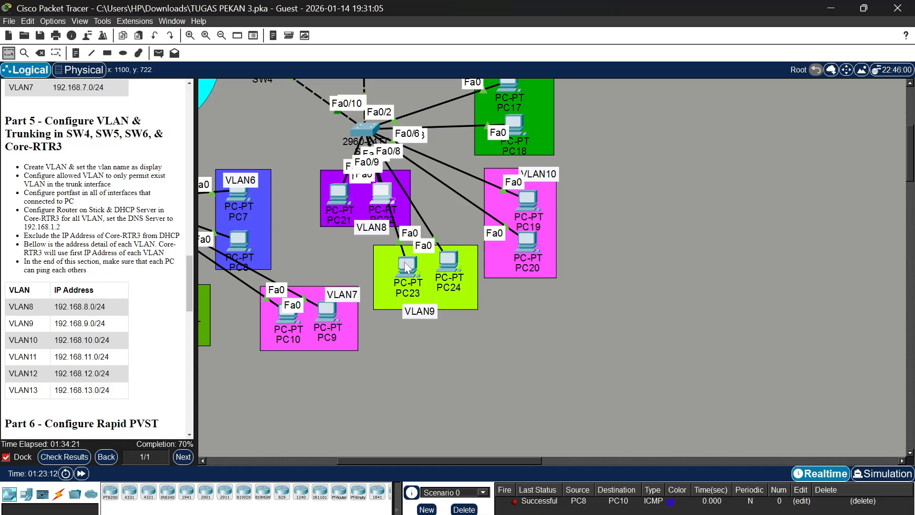
Switch the IPv4 configuration of PC23 in VLAN9 to DHCP and close the PC's window
left_click(407, 267)
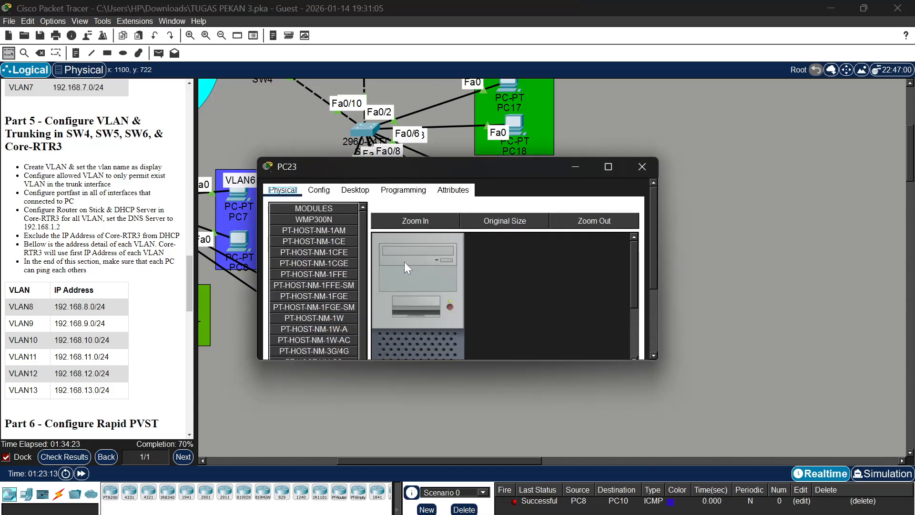
left_click(355, 190)
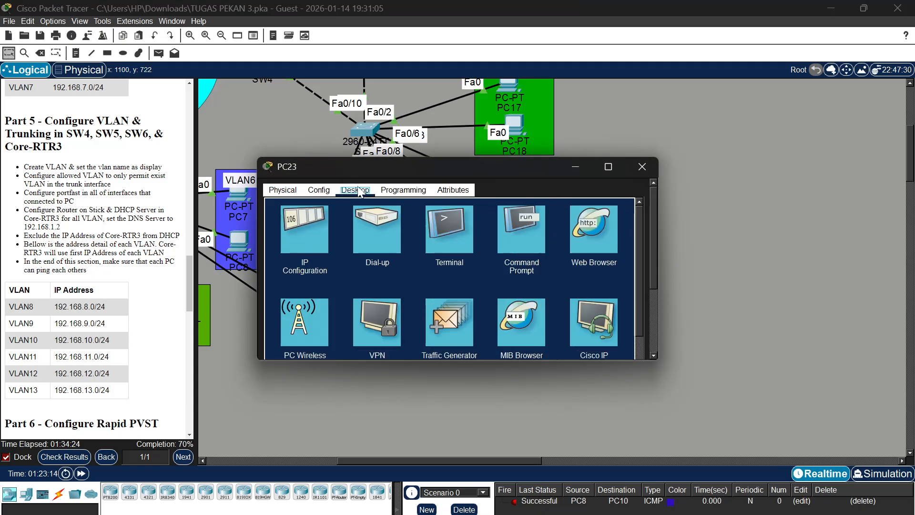
left_click(301, 234)
scroll(290, 214, "down", 1)
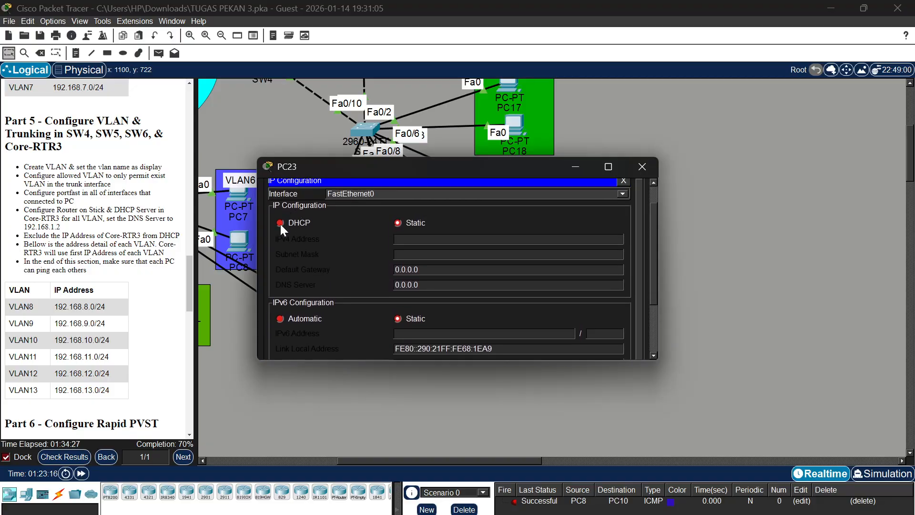
left_click(280, 223)
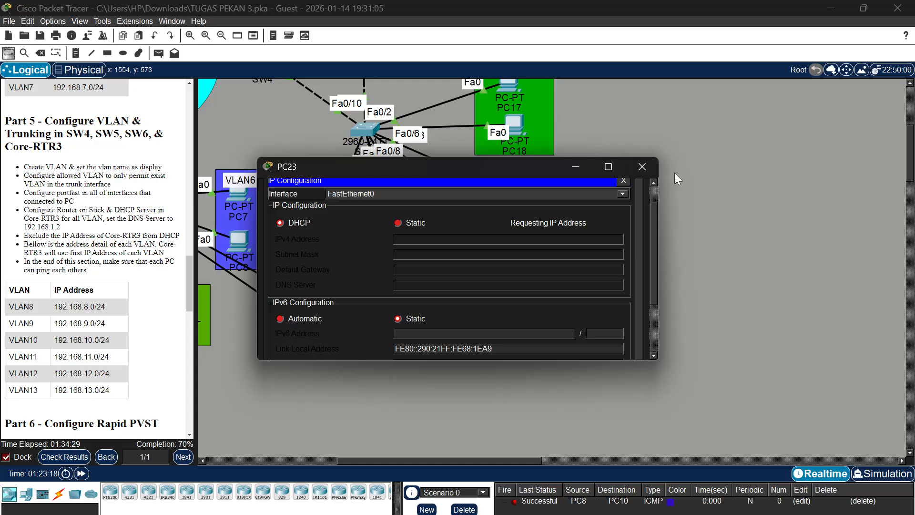
left_click(642, 166)
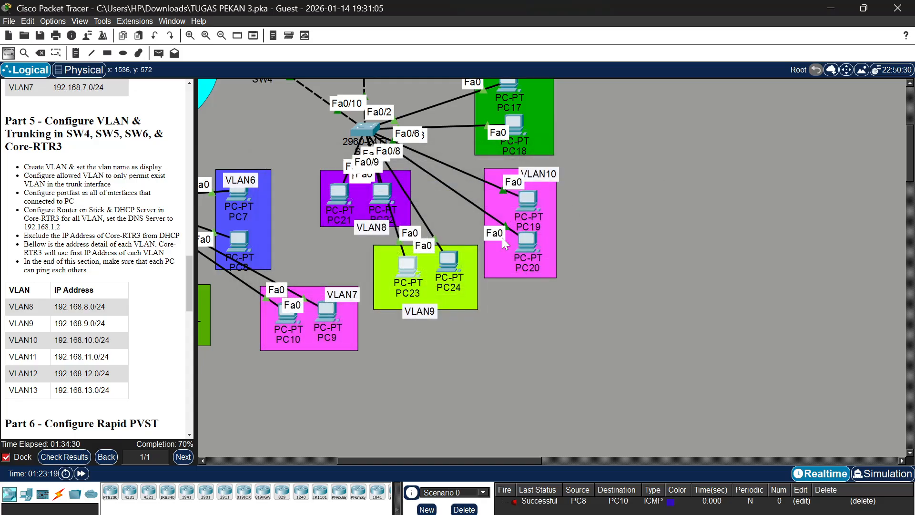
Switch the IPv4 configuration of PC24 in VLAN9 to DHCP and close the PC's window
left_click(449, 264)
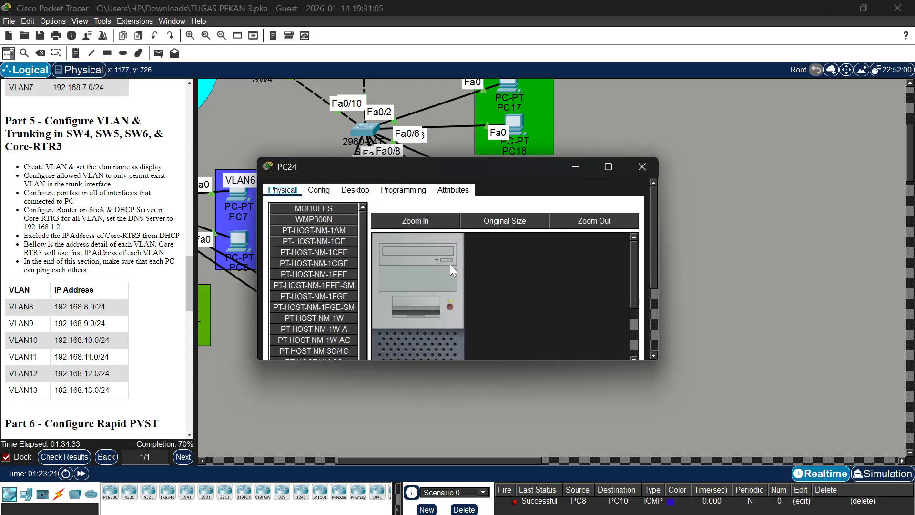
left_click(368, 192)
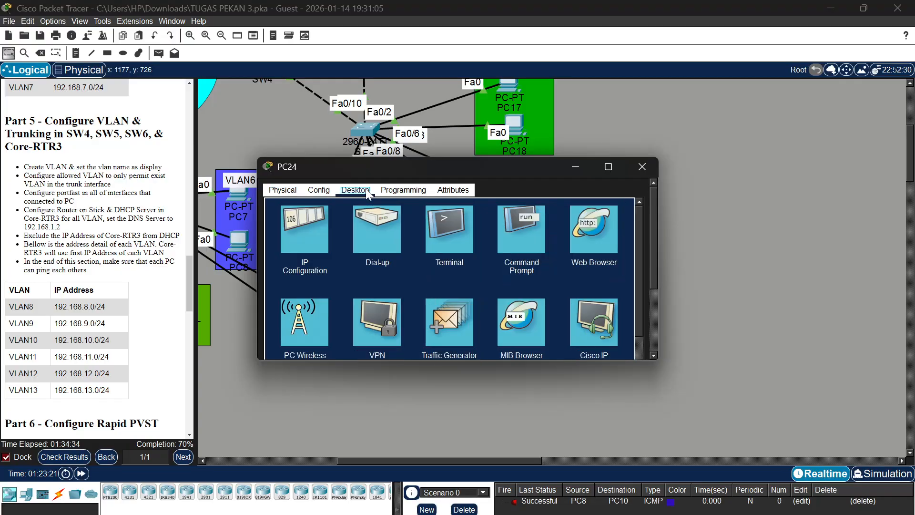
left_click(305, 224)
scroll(295, 200, "up", 5)
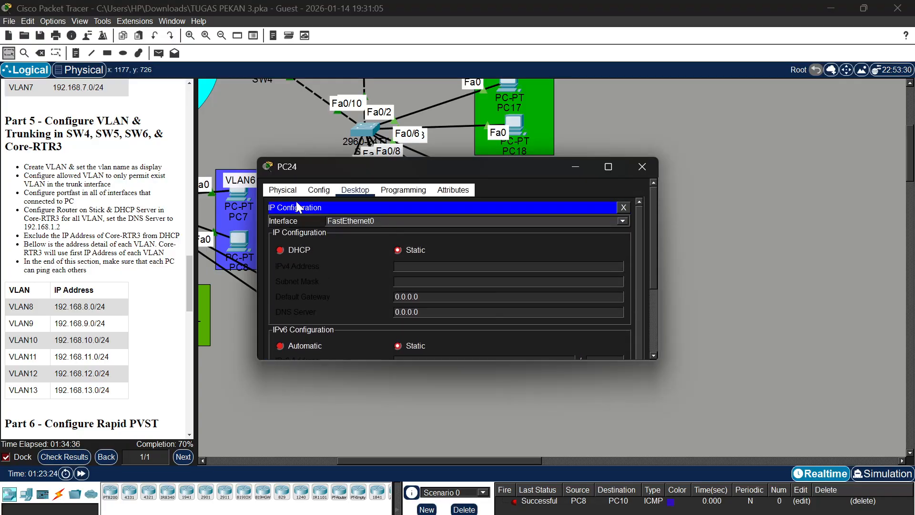
left_click(283, 248)
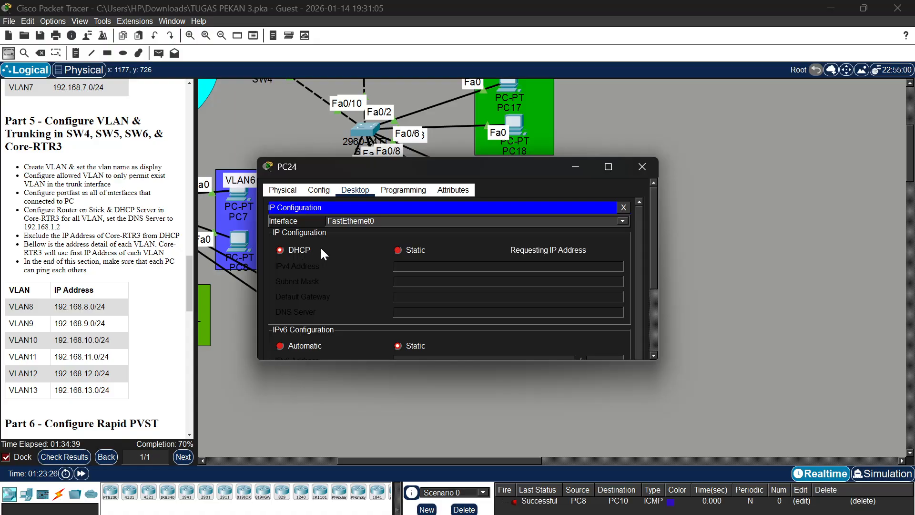
left_click(649, 167)
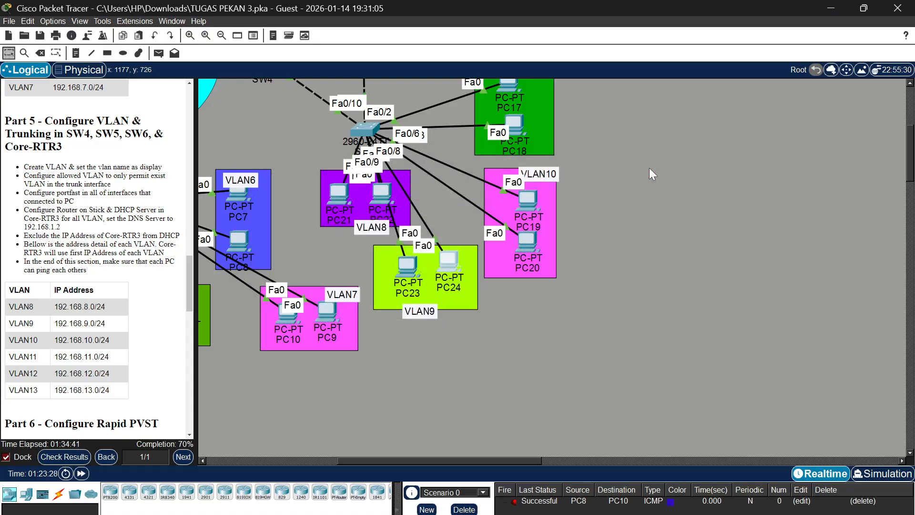
Switch the IPv4 configuration of PC19 in VLAN10 to DHCP and close the PC's window
left_click(531, 202)
left_click(361, 191)
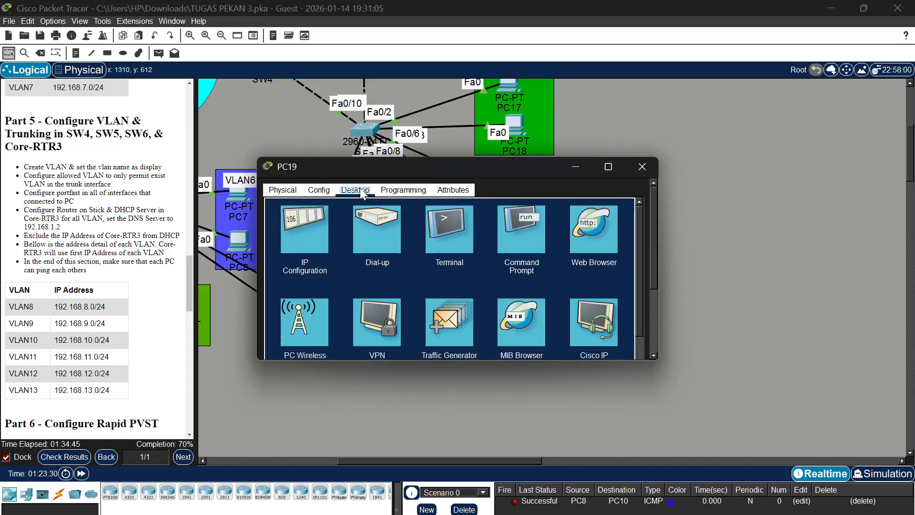
left_click(292, 238)
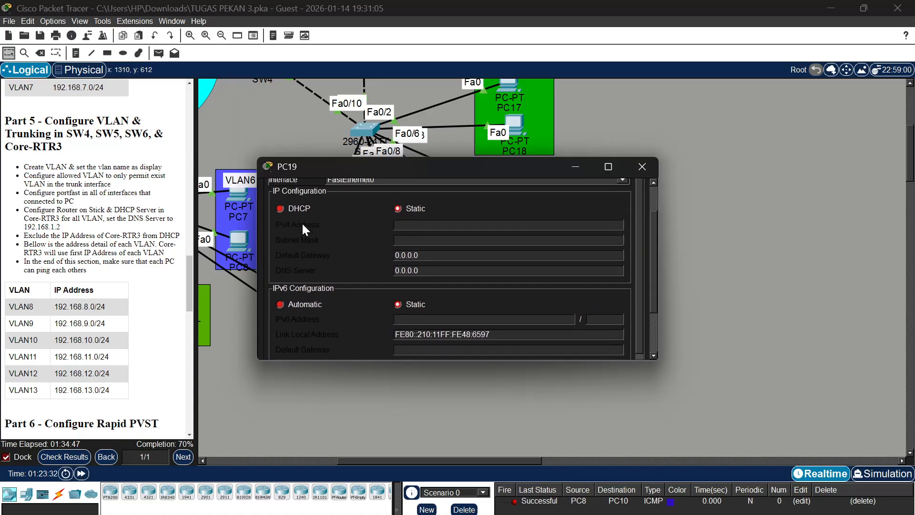
scroll(300, 226, "up", 1)
left_click(288, 250)
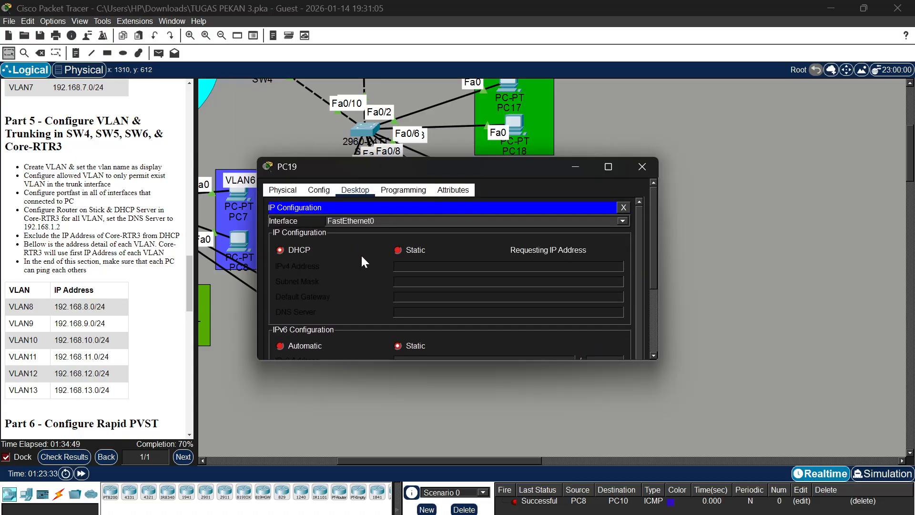
left_click(644, 167)
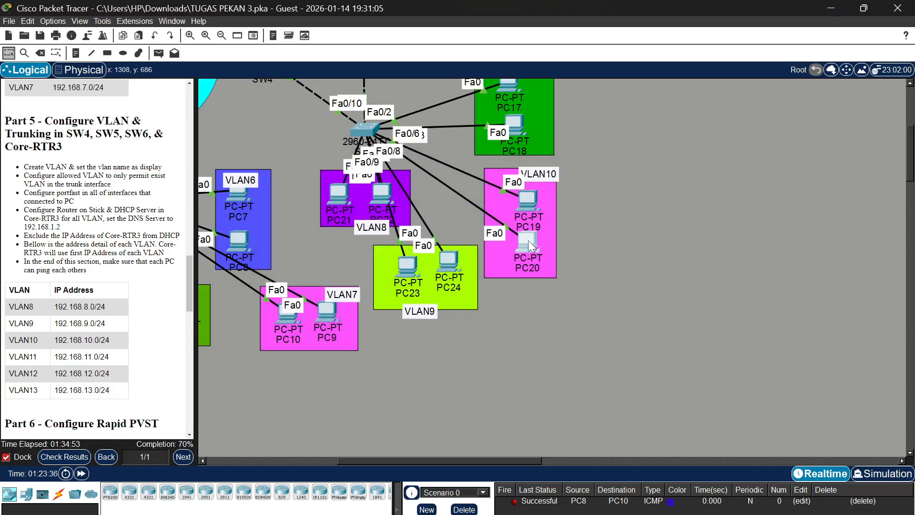
Switch the IPv4 configuration of PC20 in VLAN10 to DHCP and close the PC's window
left_click(528, 240)
left_click(368, 190)
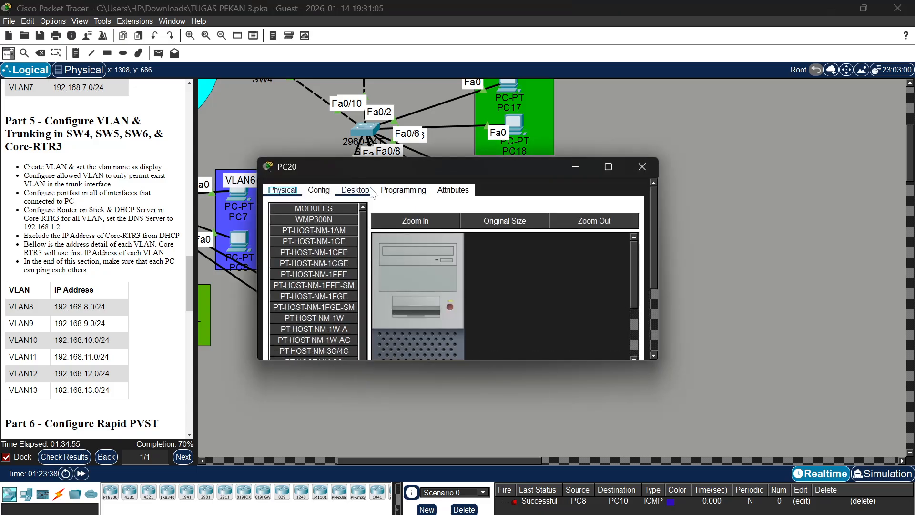
left_click(316, 217)
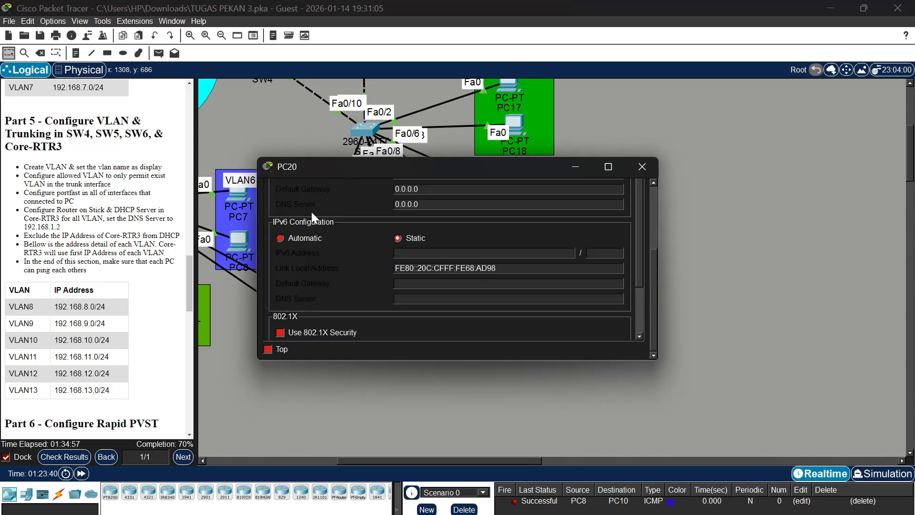
left_click(288, 248)
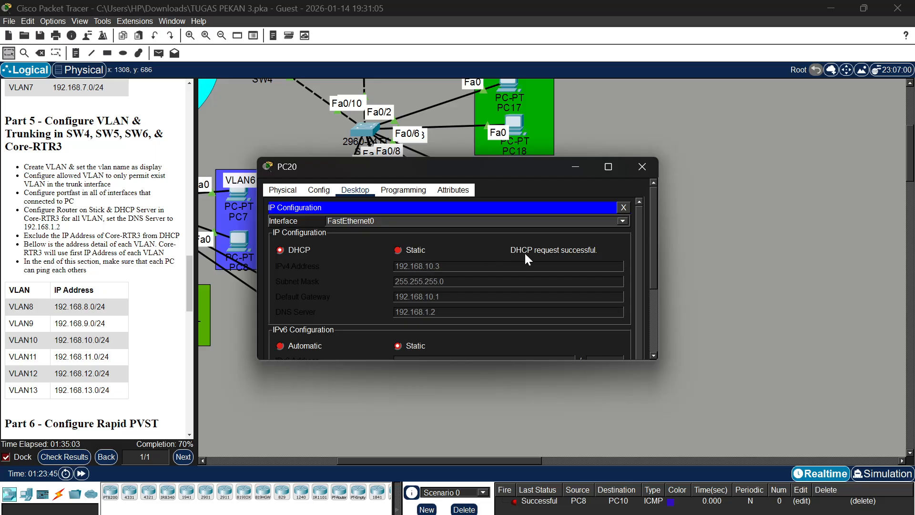
left_click(647, 164)
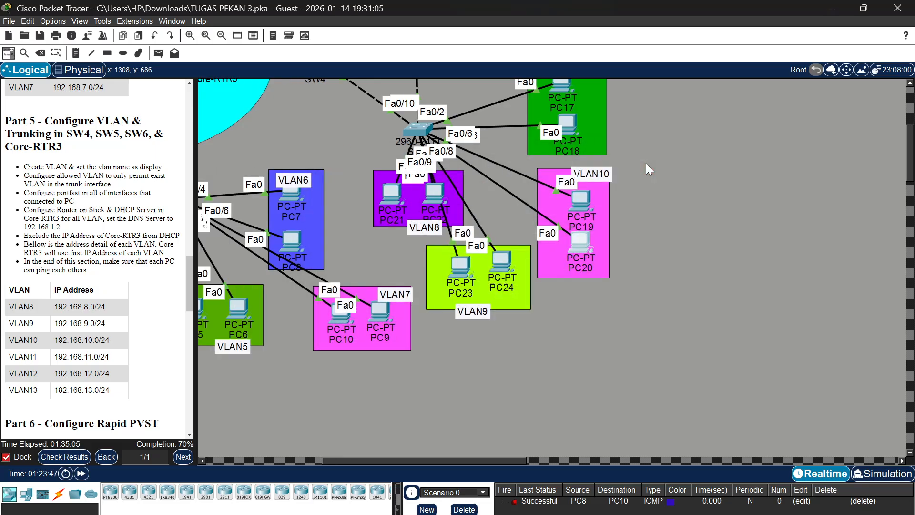
Delete the old PDU scenario and test connectivity by sending a simple PDU from PC15 in VLAN13 to PC21 in VLAN8
scroll(645, 163, "up", 5)
scroll(645, 163, "left", 5)
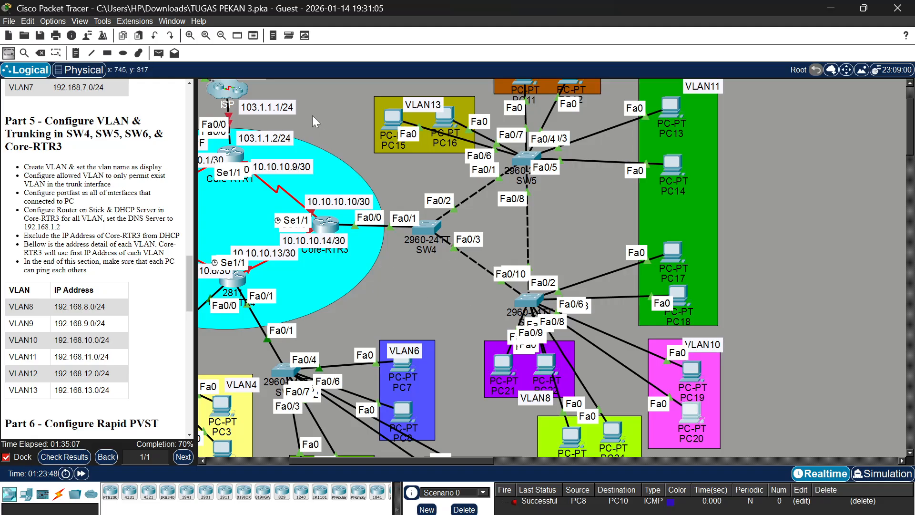
left_click(464, 508)
left_click(158, 53)
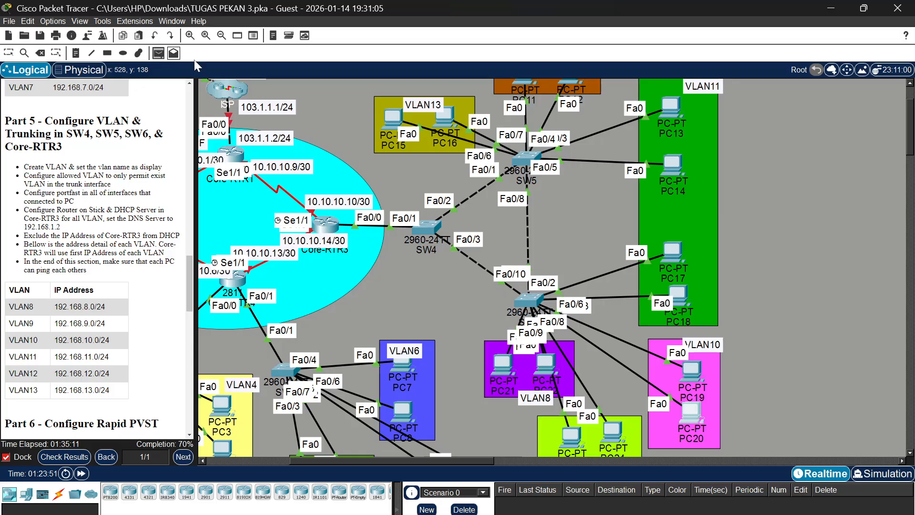
left_click(391, 115)
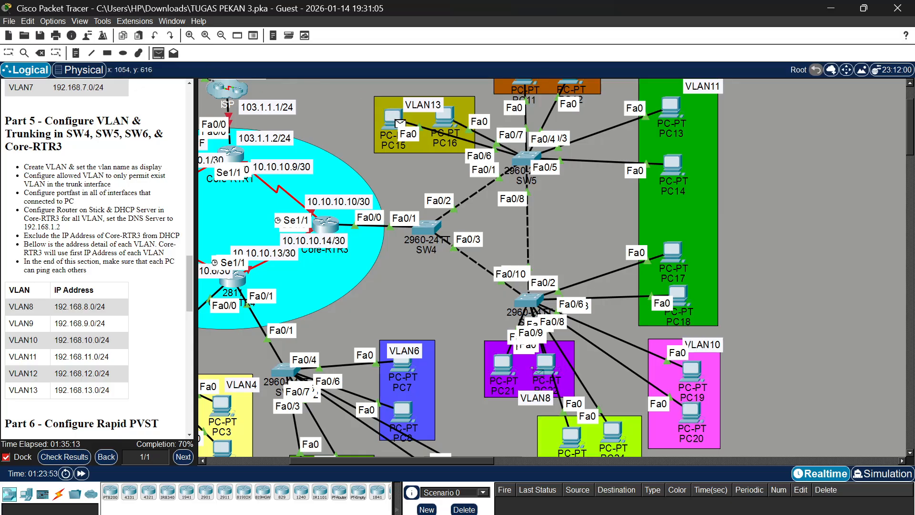
left_click(499, 365)
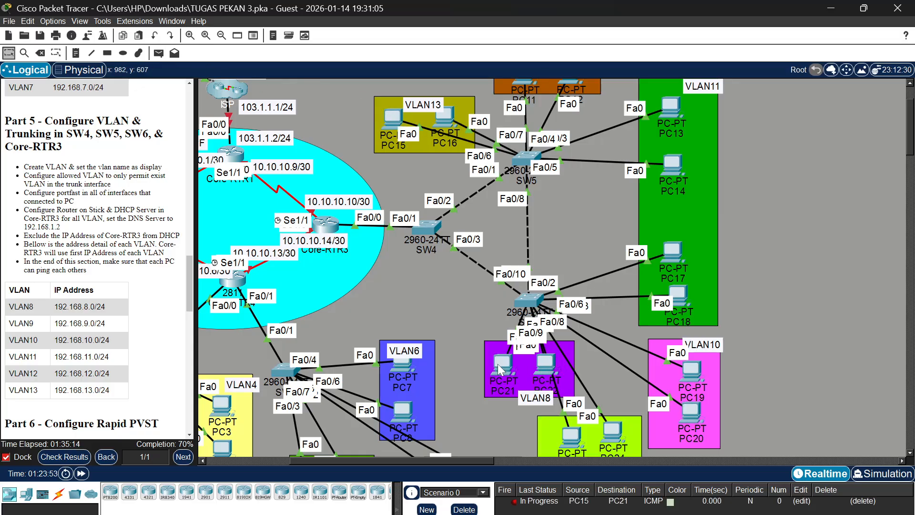
double_click(515, 502)
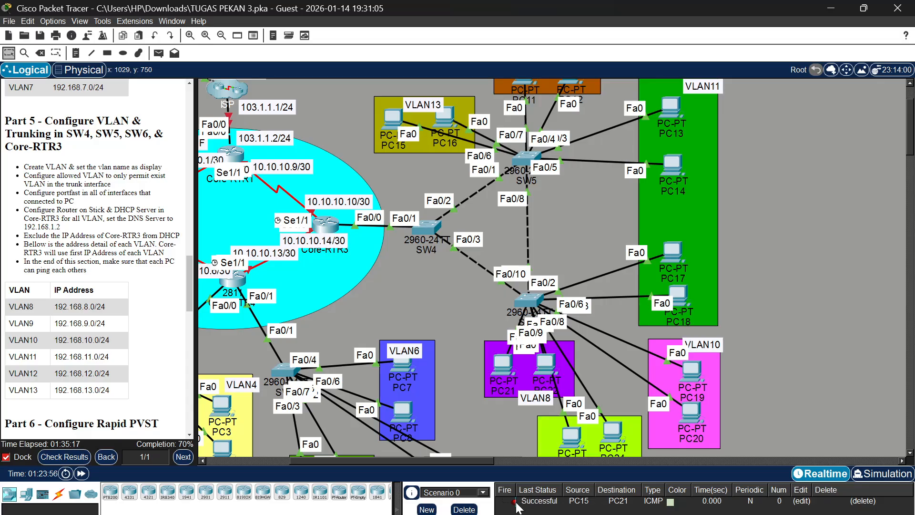
Read the Part 6 Rapid PVST requirements in the lab instructions and locate the switches they concern in the topology
scroll(397, 259, "left", 1)
scroll(397, 258, "left", 3)
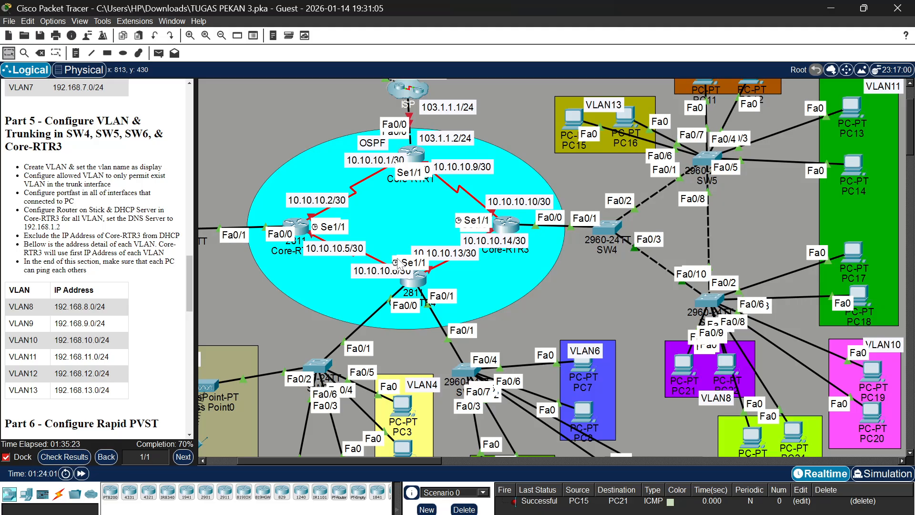
scroll(95, 267, "down", 3)
scroll(73, 203, "down", 5)
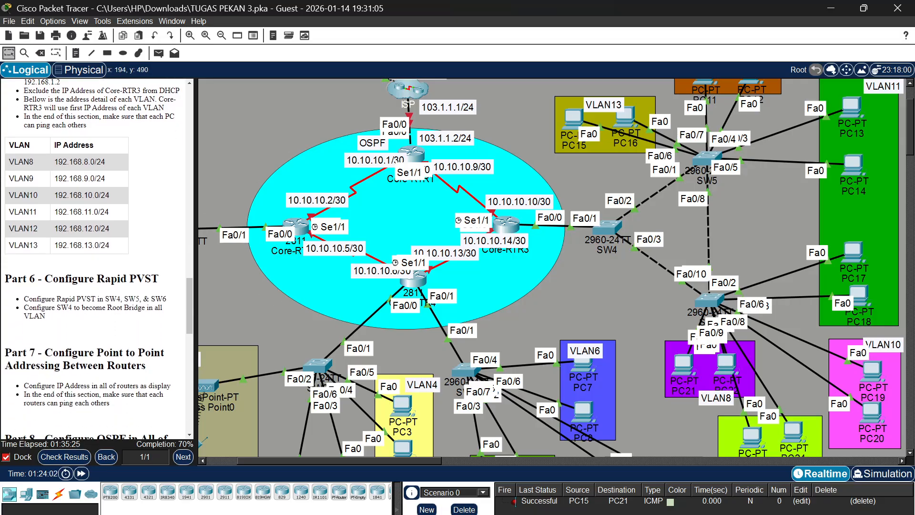
scroll(74, 202, "down", 2)
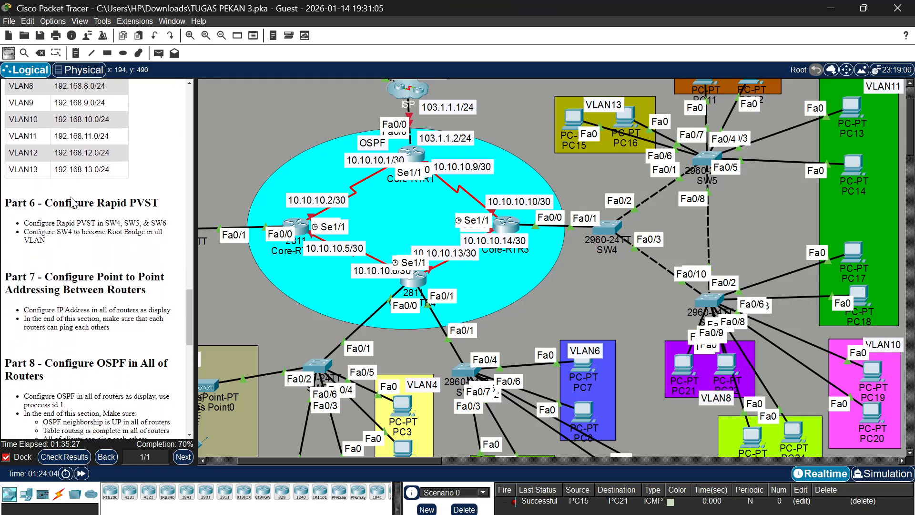
scroll(267, 168, "up", 3)
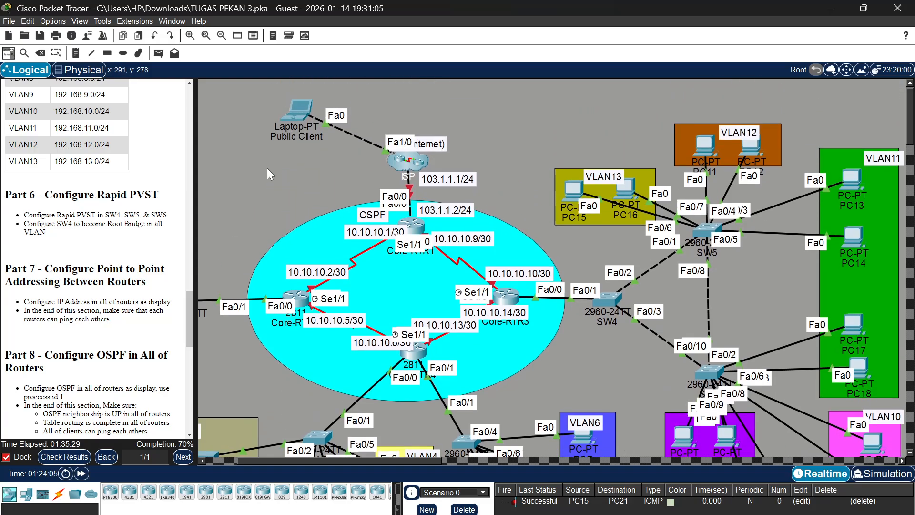
scroll(502, 250, "down", 2)
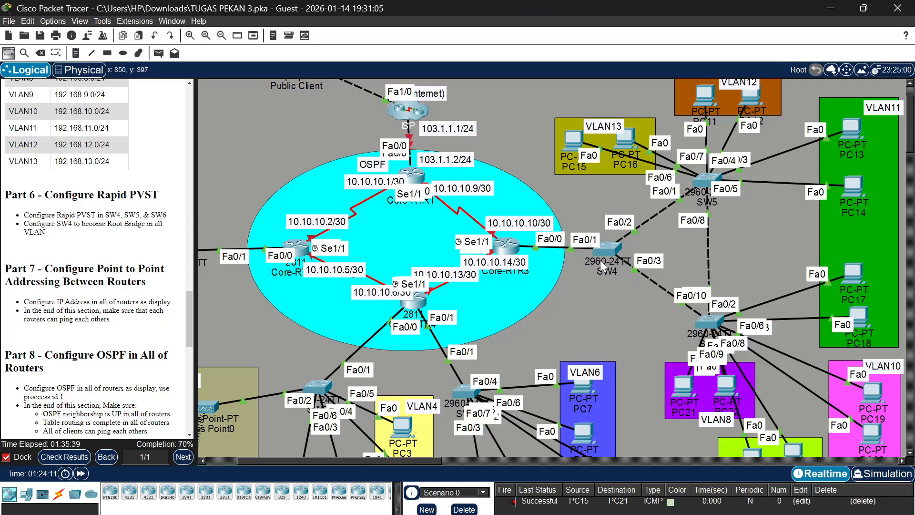
Open SW4's command line, enter privileged mode with the enable password and start global configuration mode
mouse_move(599, 259)
left_click(606, 248)
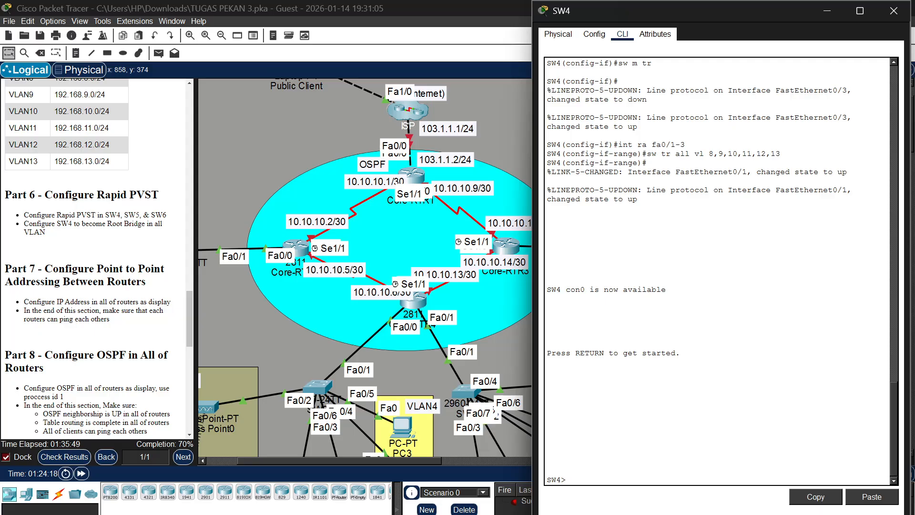
type("en")
key("Return")
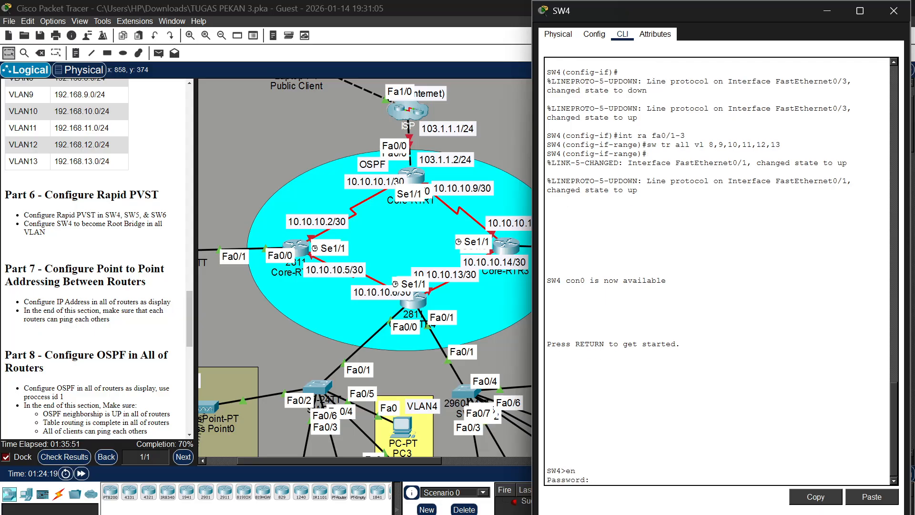
key("Return")
type("con")
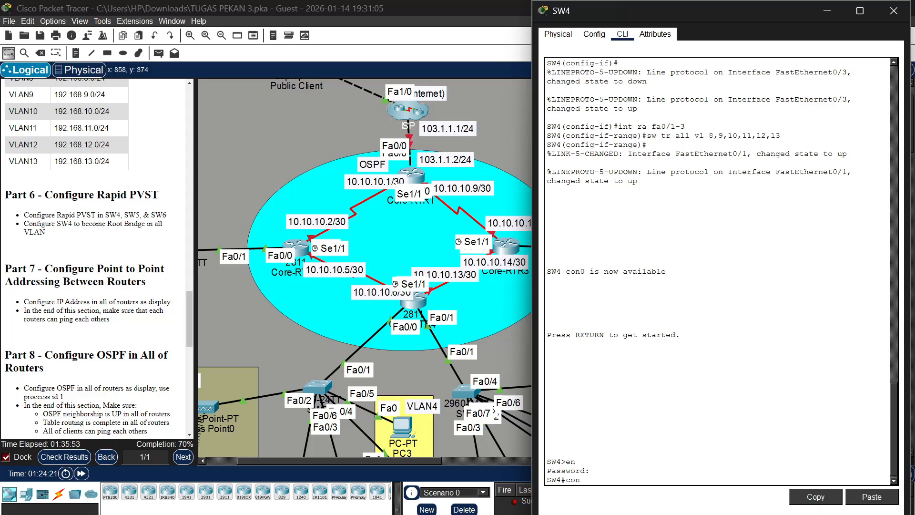
type("f t")
key("Return")
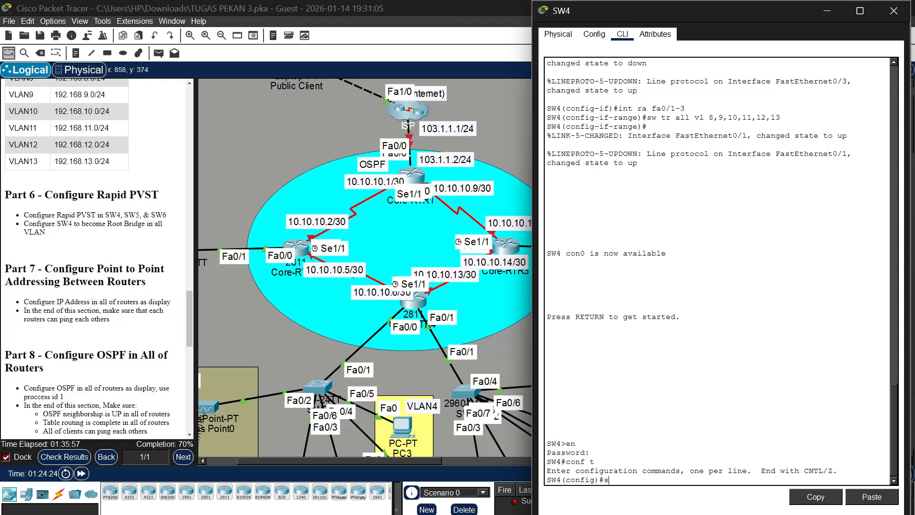
Set SW4's spanning-tree mode to rapid-pvst, correcting any misspelling in the command
type("spanning-trr")
key("BackSpace")
type("ee mode ra[id")
type("-")
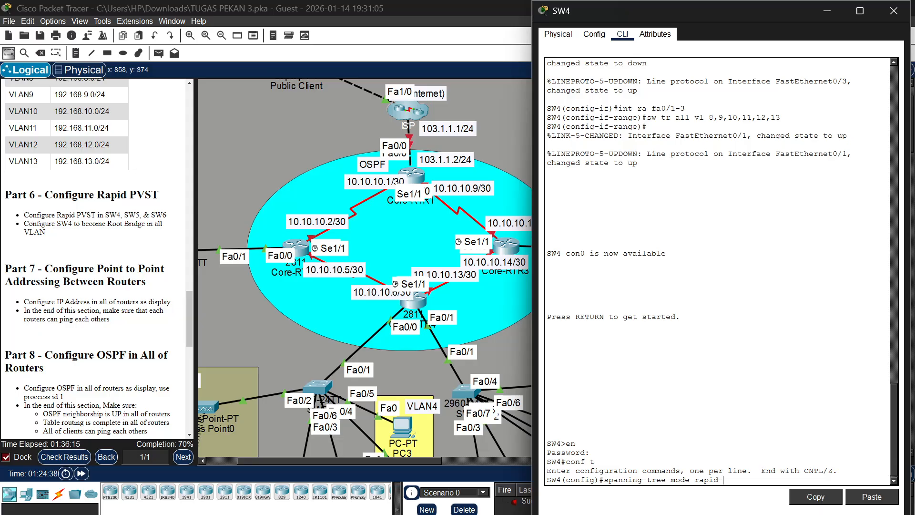
type("psvt")
key("Return")
key("Up")
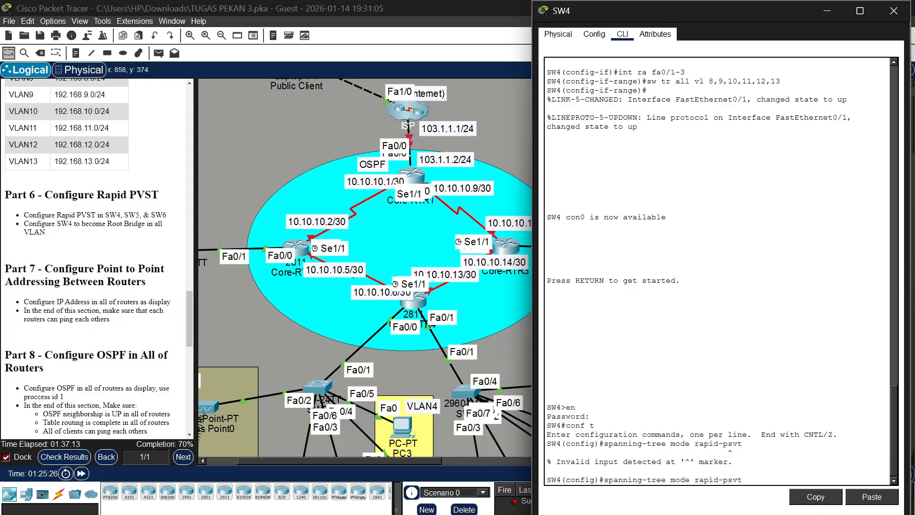
key("Right")
key("BackSpace")
key("BackSpace")
type("vs")
key("Right")
key("Return")
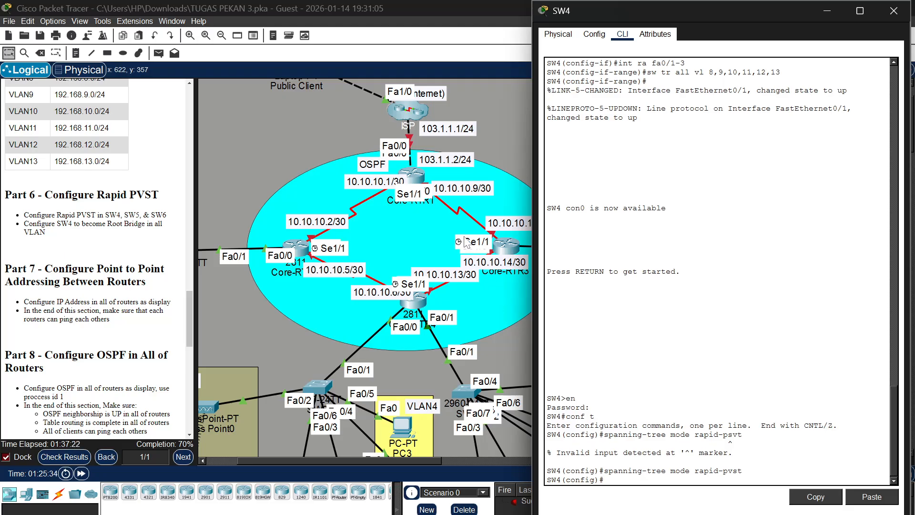
Copy the command "spanning-tree mode rapid-pvst" from SW4's command line for reuse
scroll(464, 236, "right", 6)
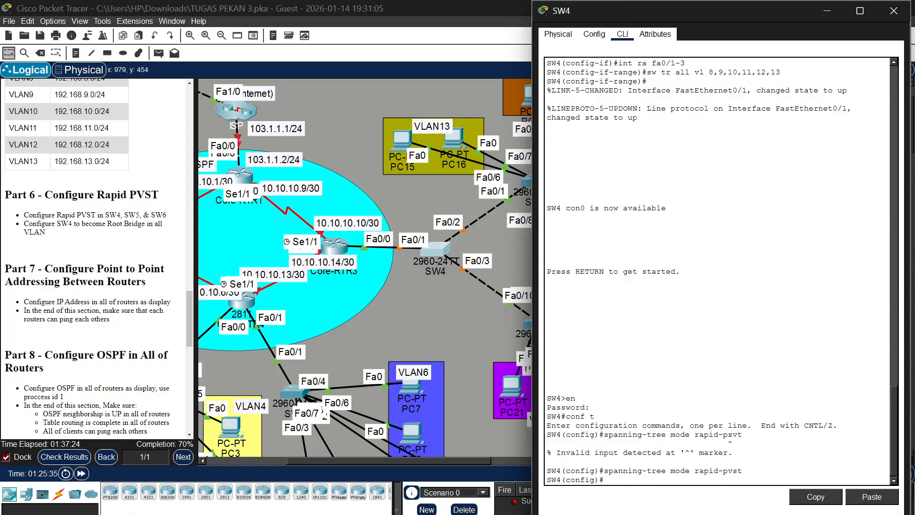
double_click(586, 470)
left_click_drag(604, 470, 742, 471)
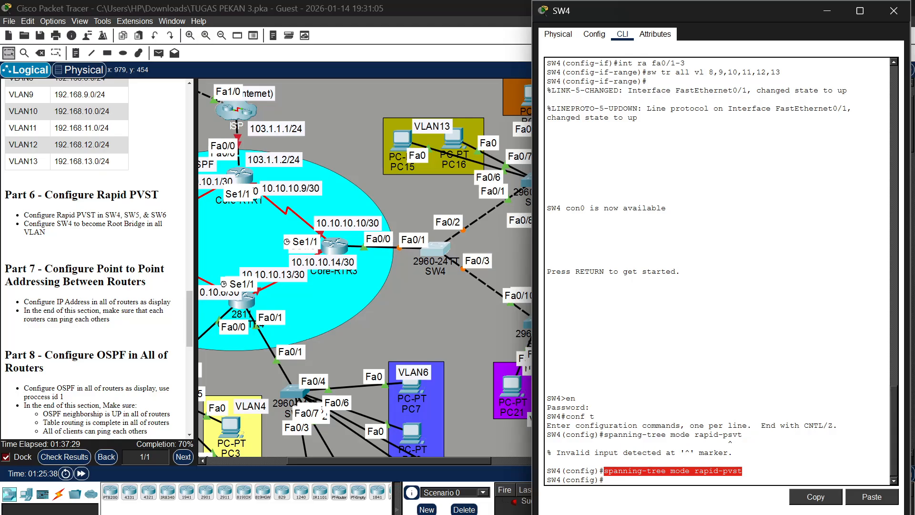
right_click(738, 471)
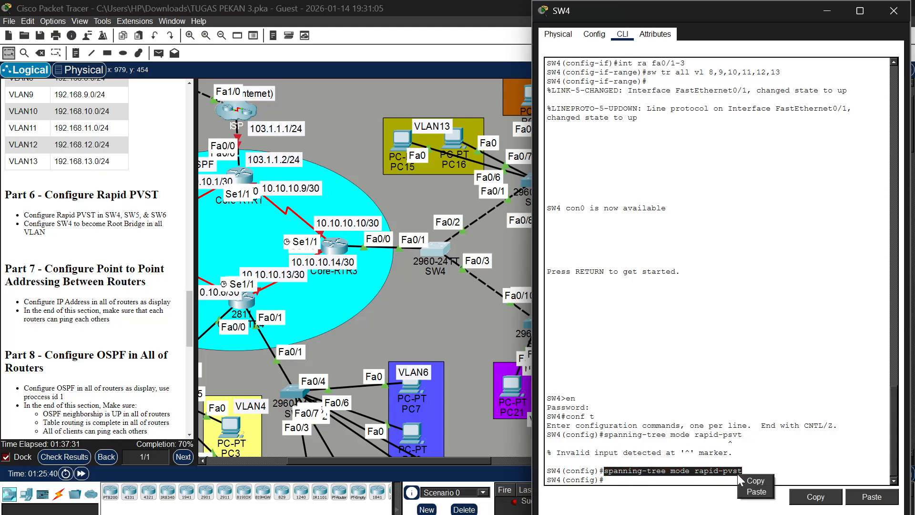
left_click(752, 480)
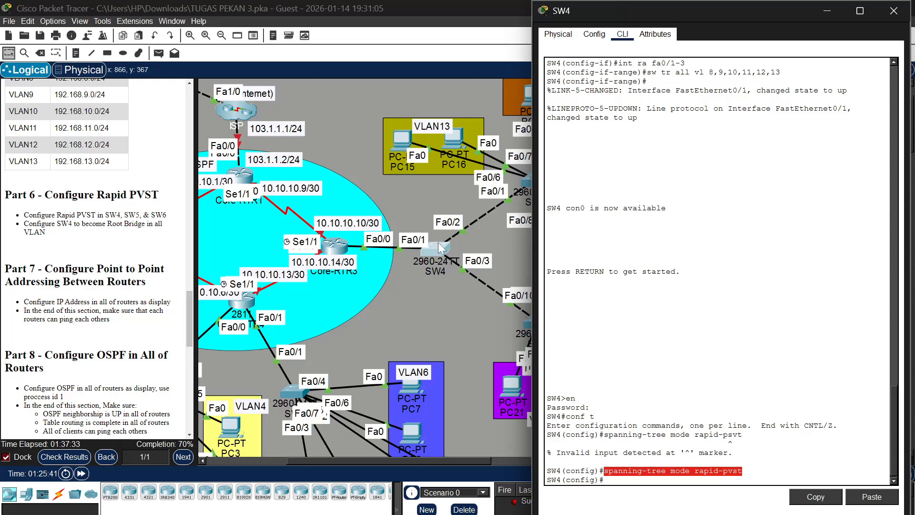
Open SW5's command line and enter privileged mode with the enable password
scroll(438, 242, "right", 5)
left_click(400, 184)
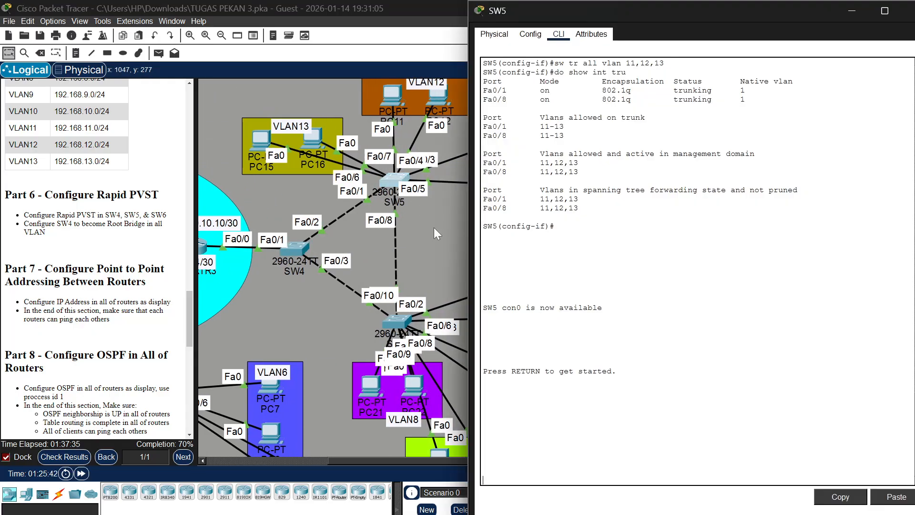
key("Return")
type("e")
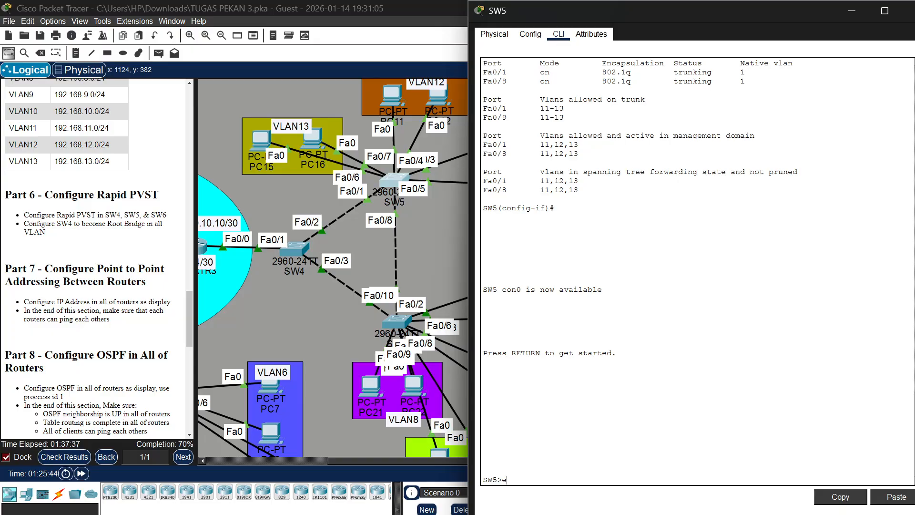
type("n")
key("Return")
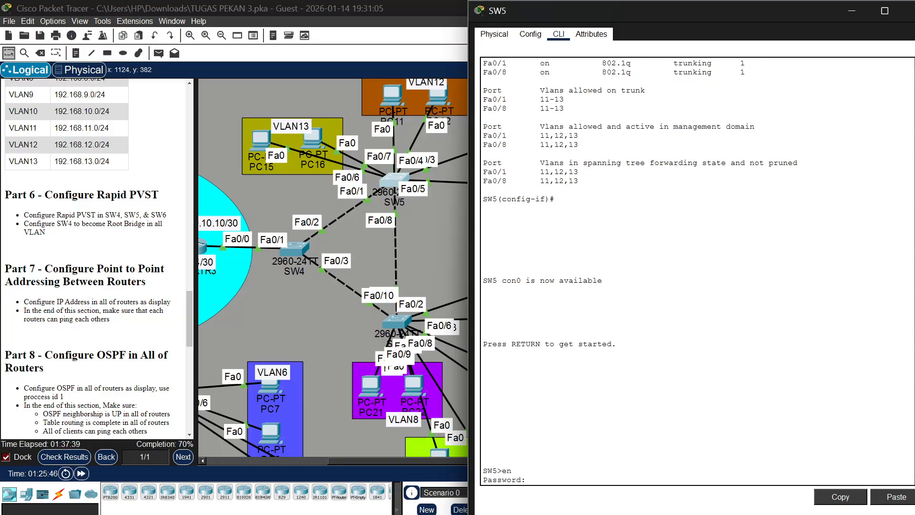
key("Return")
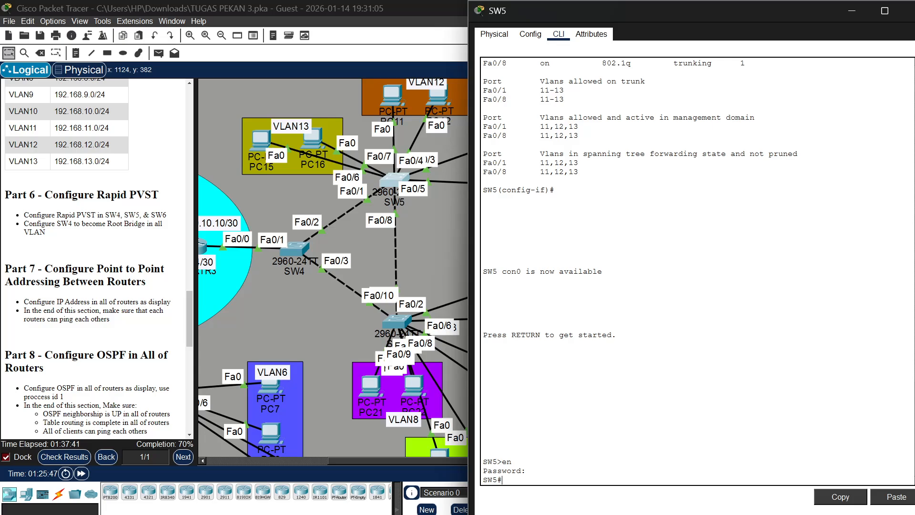
Enter global configuration mode on SW5 and set its spanning-tree mode to rapid-pvst using the copied command
type("conf t")
key("Return")
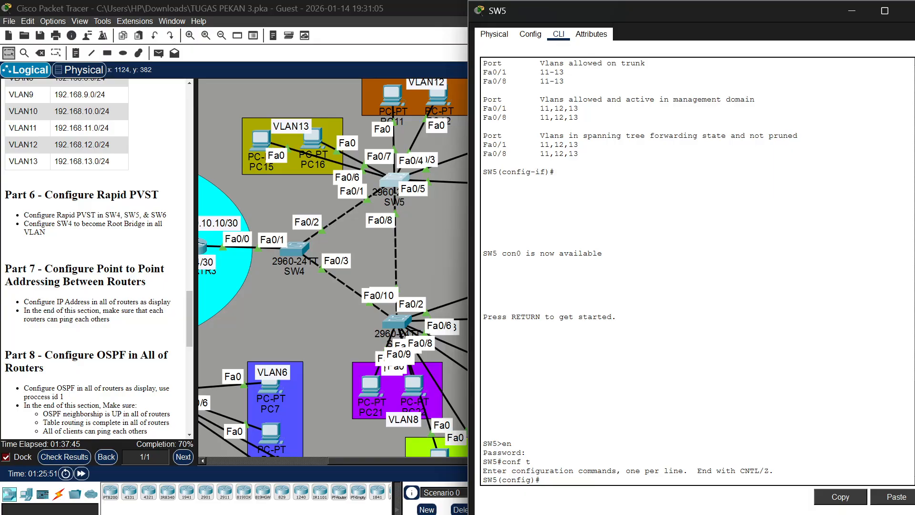
type("spanning-tree mode rapid-pvst")
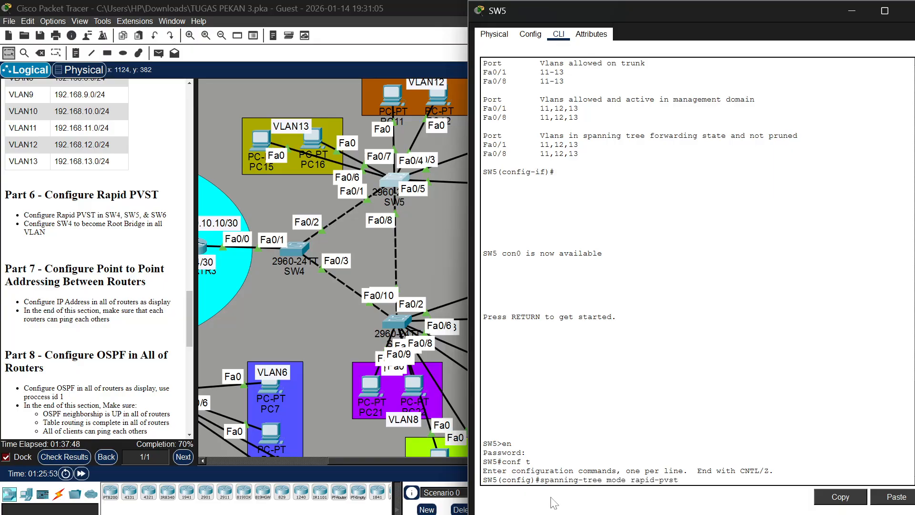
key("Return")
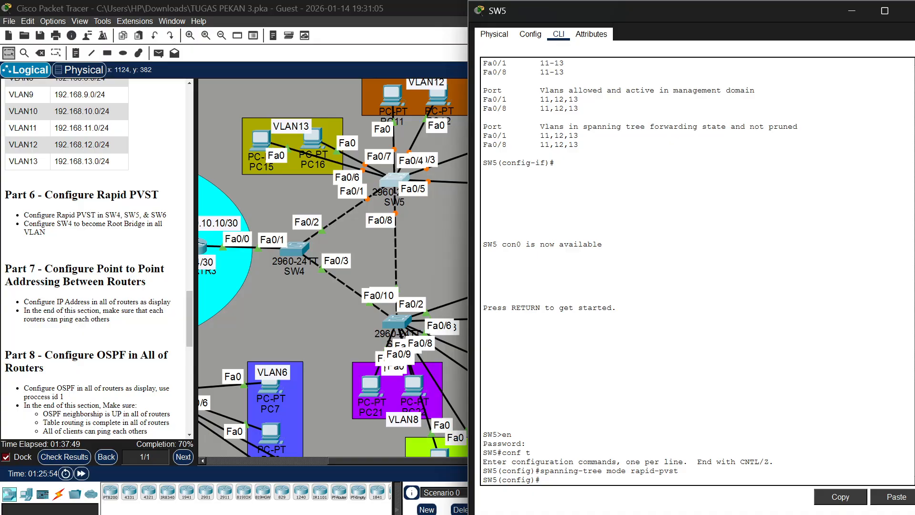
Open SW6's command line and enter privileged mode with the enable password
scroll(411, 264, "down", 2)
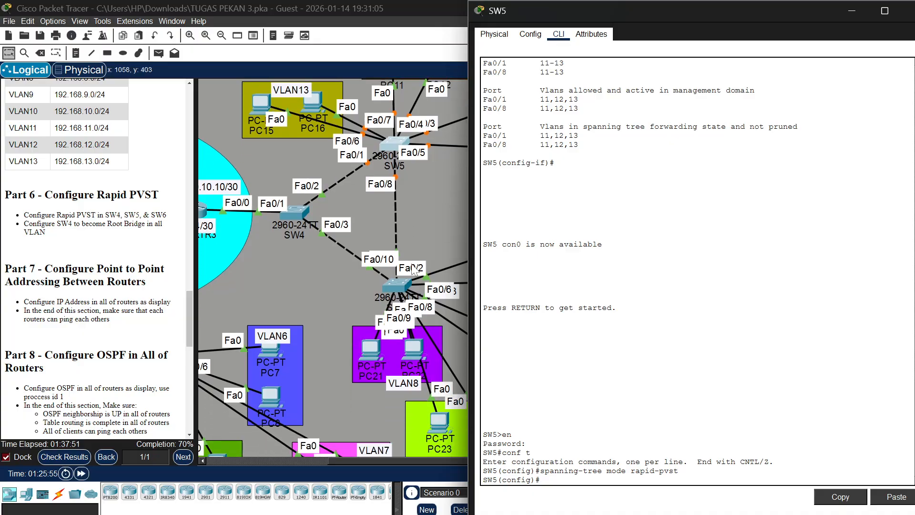
left_click(400, 287)
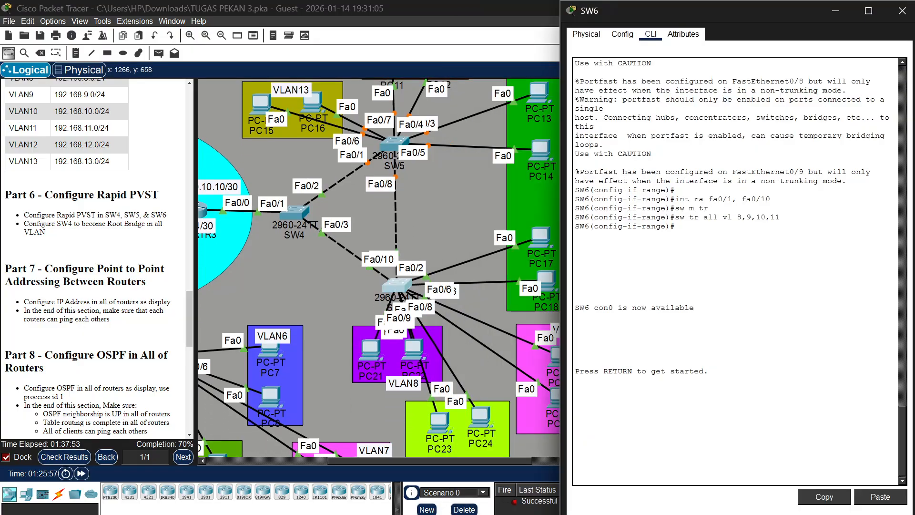
type("en")
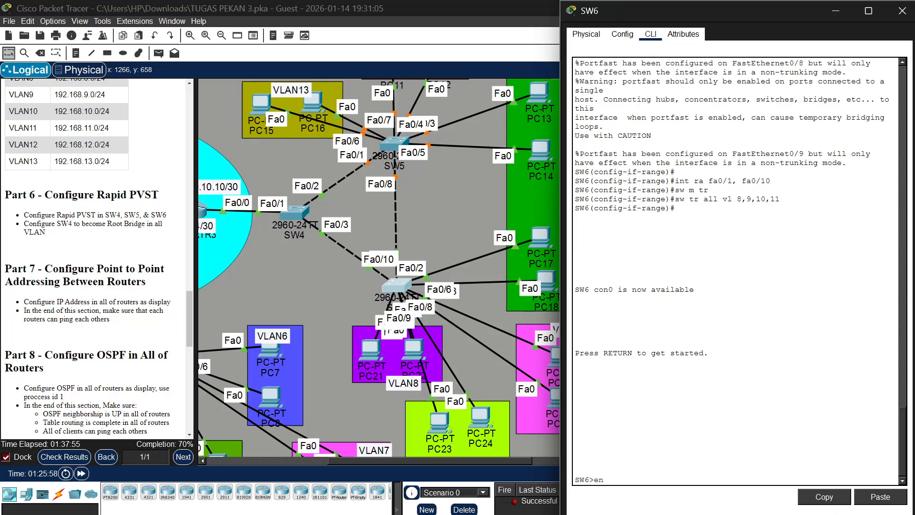
key("Return")
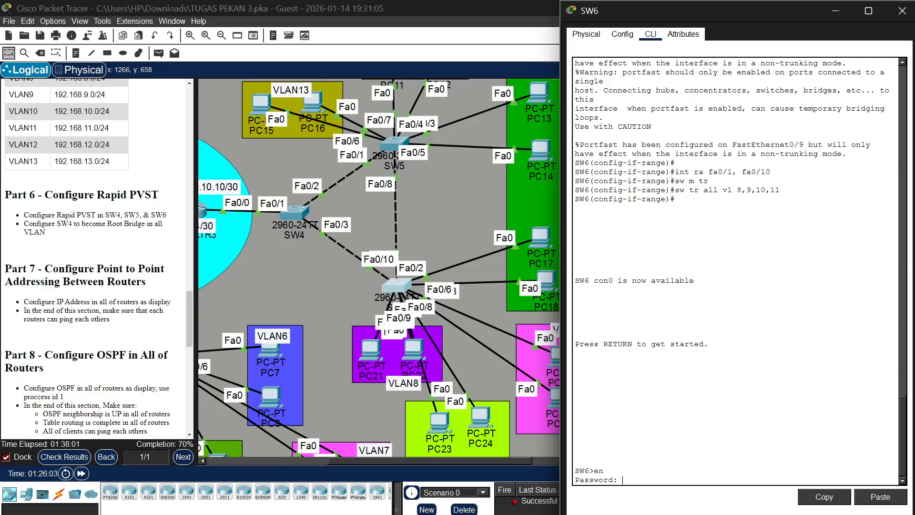
key("Return")
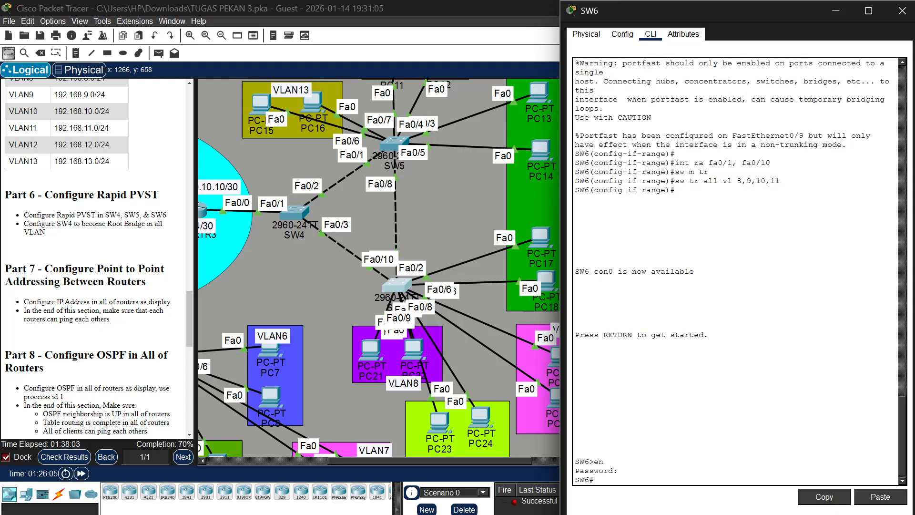
Enter global configuration mode on SW6 and set its spanning-tree mode to rapid-pvst using the copied command
type("conf t")
key("Return")
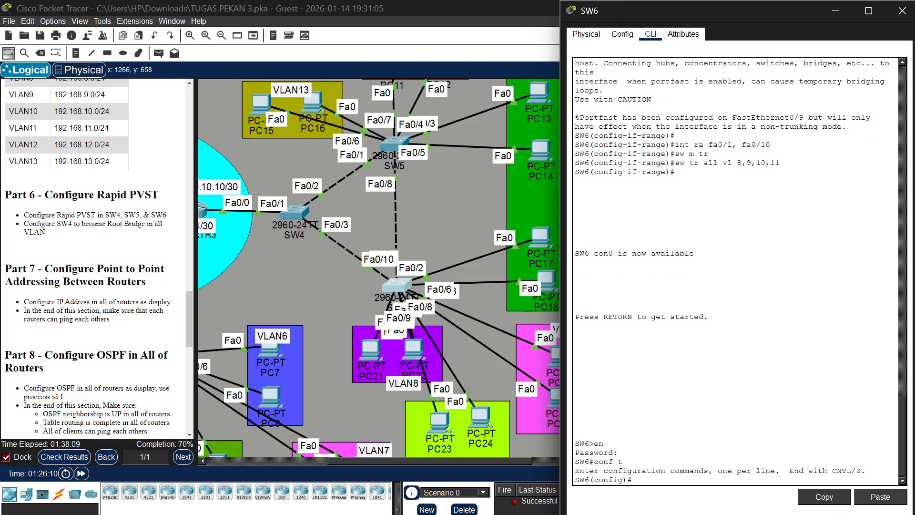
right_click(635, 478)
left_click(644, 500)
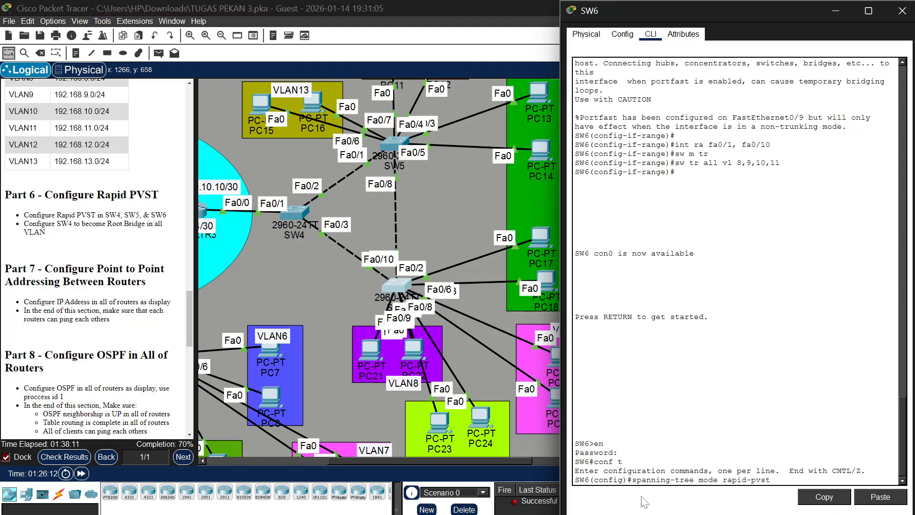
key("Return")
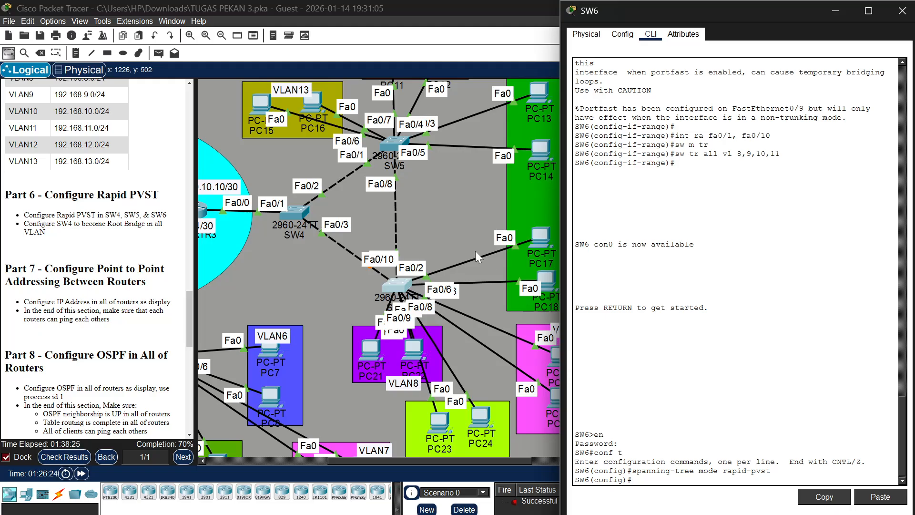
Open Core-RTR1's command line, enter privileged mode with the enable password and start global configuration mode
scroll(473, 245, "left", 5)
scroll(471, 243, "left", 1)
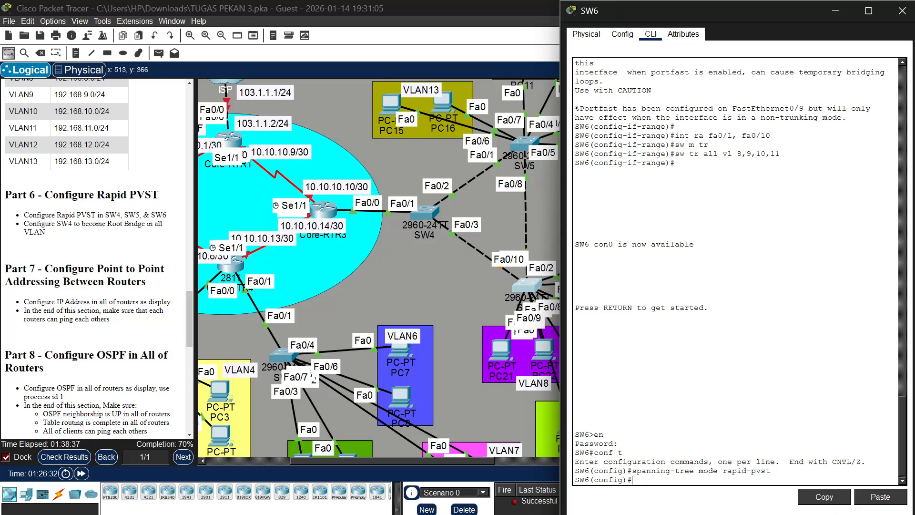
scroll(371, 248, "right", 3)
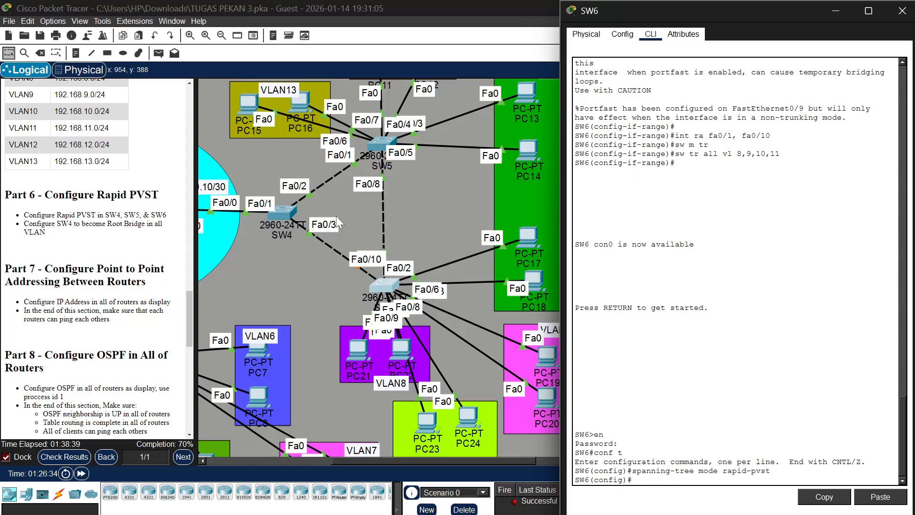
scroll(349, 196, "left", 5)
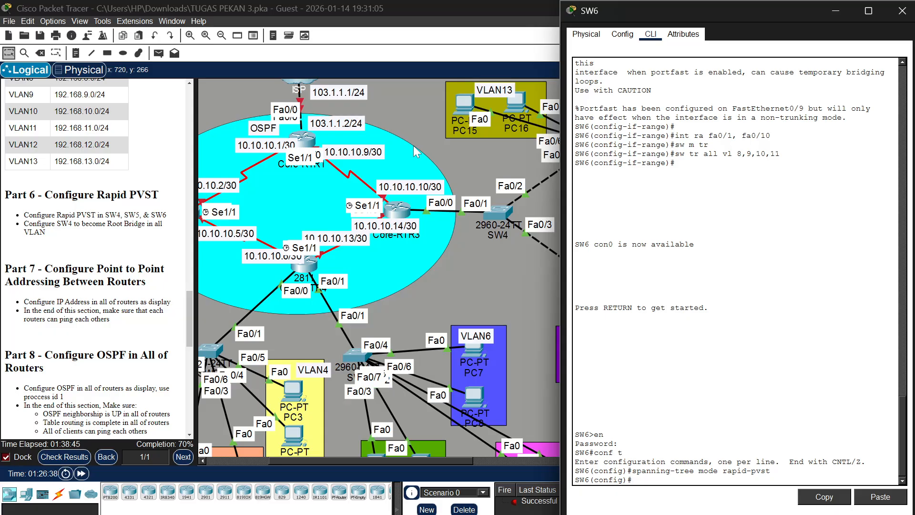
scroll(413, 145, "up", 3)
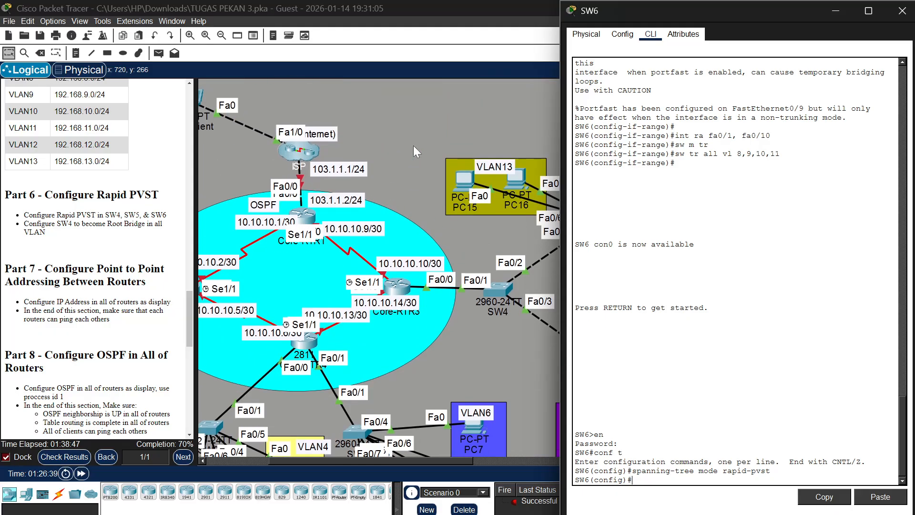
left_click(301, 220)
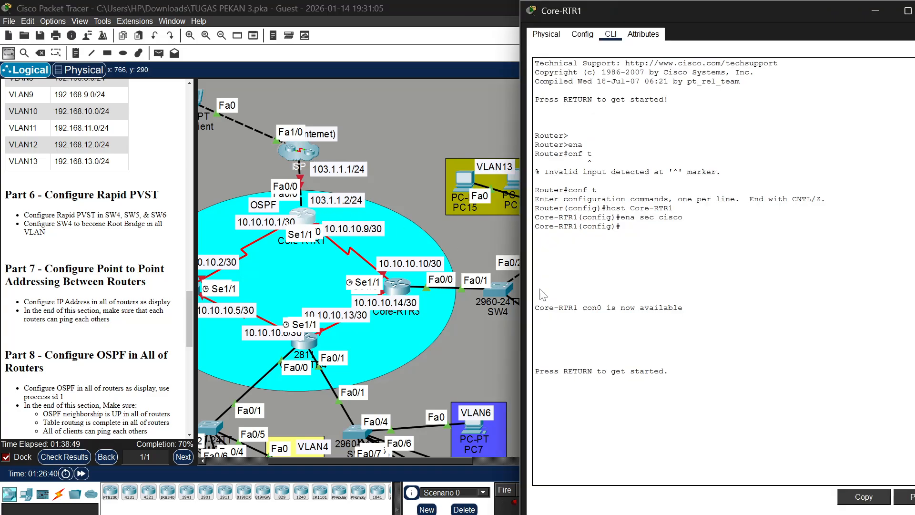
key("Return")
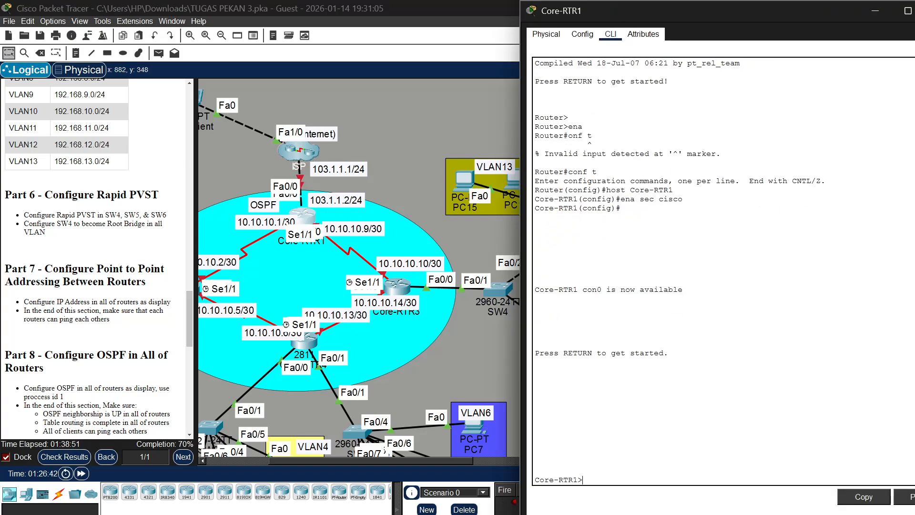
type("en")
key("Return")
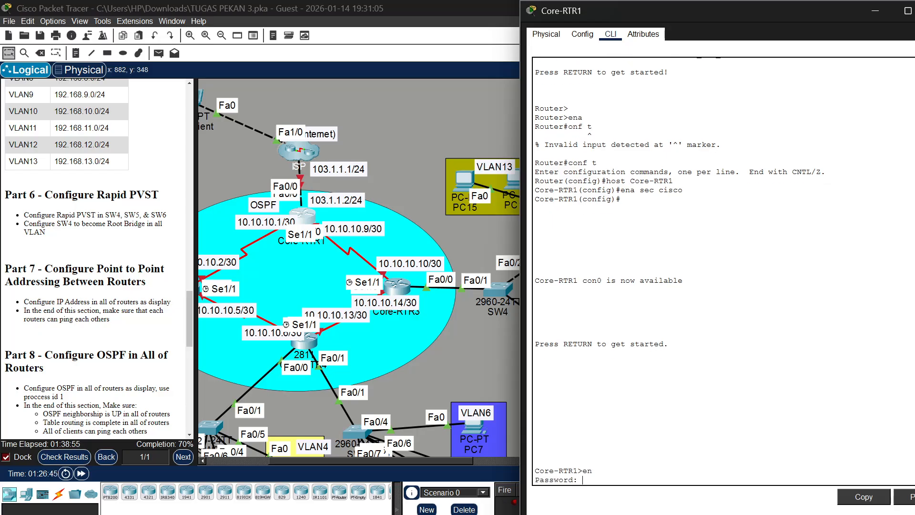
type("cisco")
key("Return")
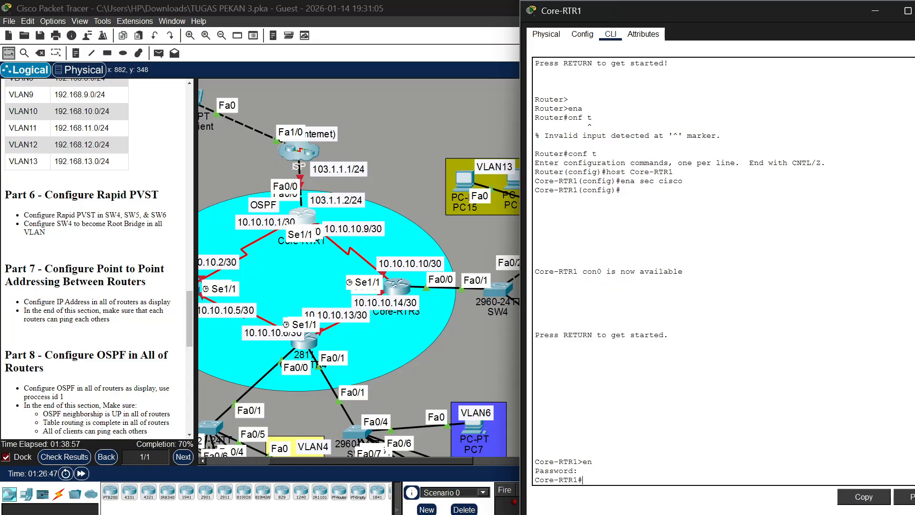
type("conf t")
key("Return")
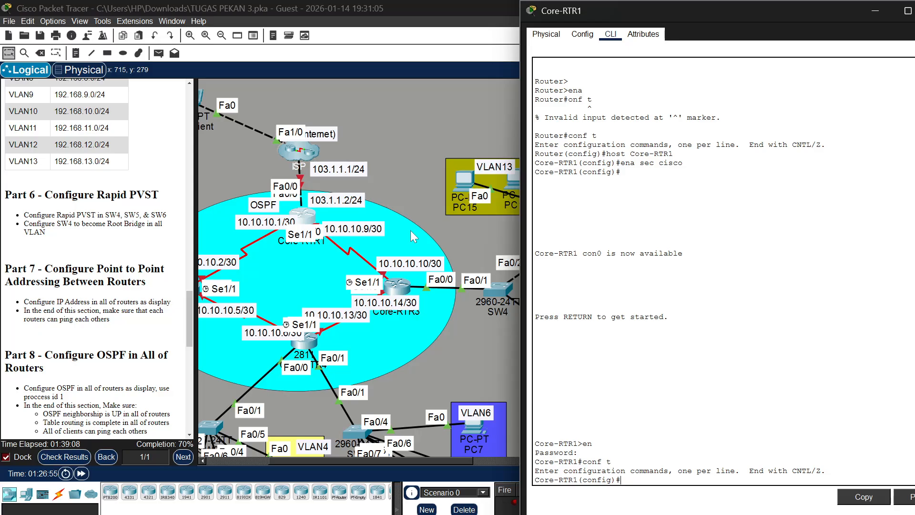
Begin an interface command for a serial port on Core-RTR1 and move the 10.10.10.1/30 label aside to check the port labels
type("int se0/1")
scroll(410, 230, "left", 2)
scroll(410, 230, "left", 1)
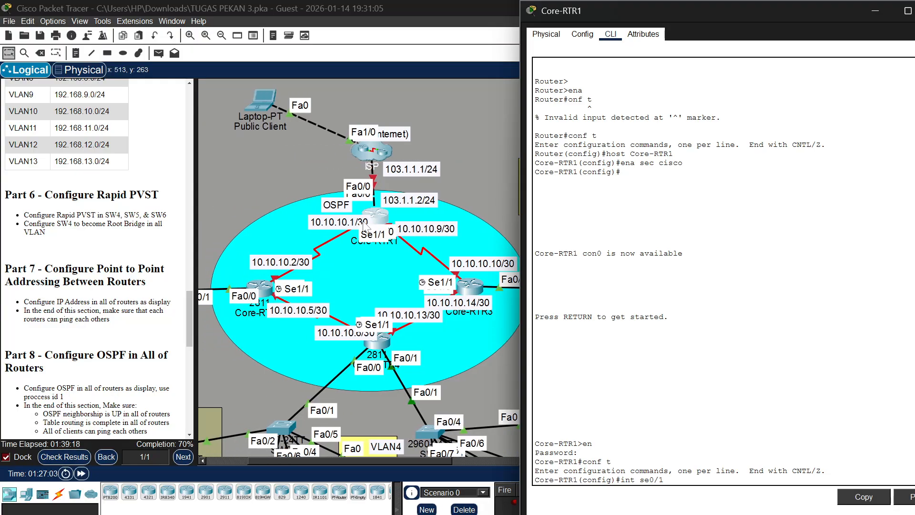
mouse_move(370, 220)
left_mouse_down()
mouse_move(340, 220)
mouse_move(378, 220)
mouse_move(334, 196)
mouse_move(350, 162)
mouse_move(428, 174)
mouse_move(458, 224)
mouse_move(453, 181)
mouse_move(382, 223)
left_mouse_up()
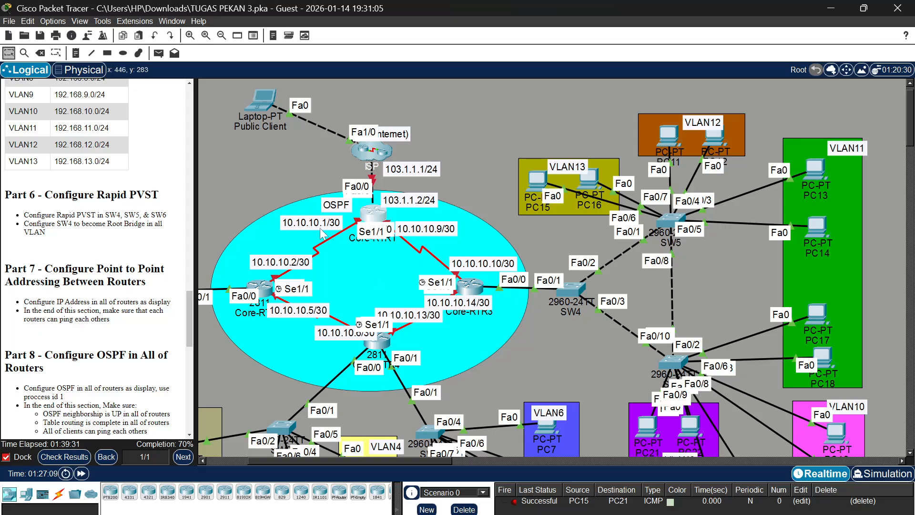
left_click(378, 220)
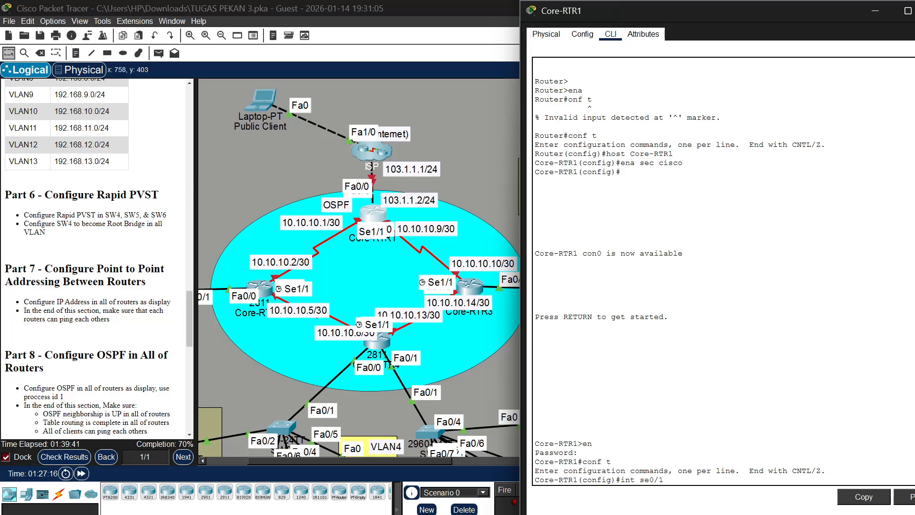
Correct the interface command to se1/0 on Core-RTR1 and enable that serial interface with no shutdown
key("BackSpace")
key("BackSpace")
type("1/0")
key("Return")
type("nfig-if)#")
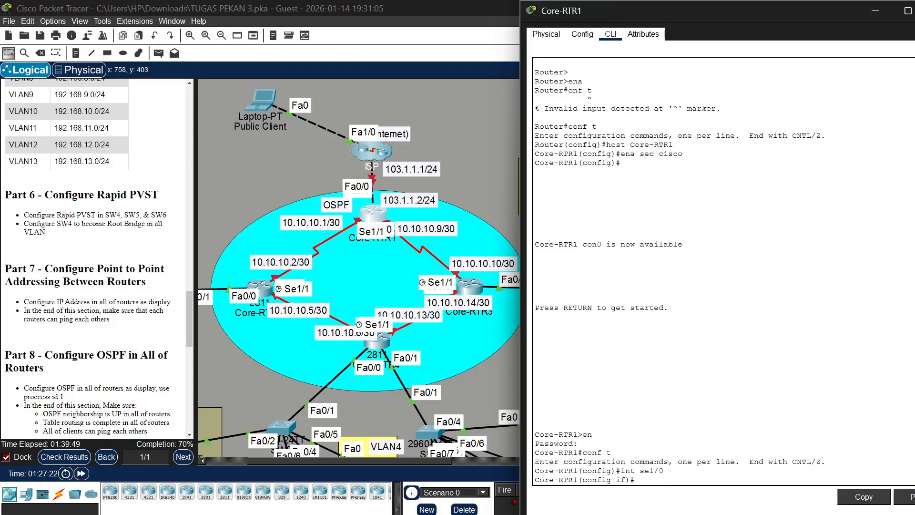
type("o shu")
key("Return")
key("Return")
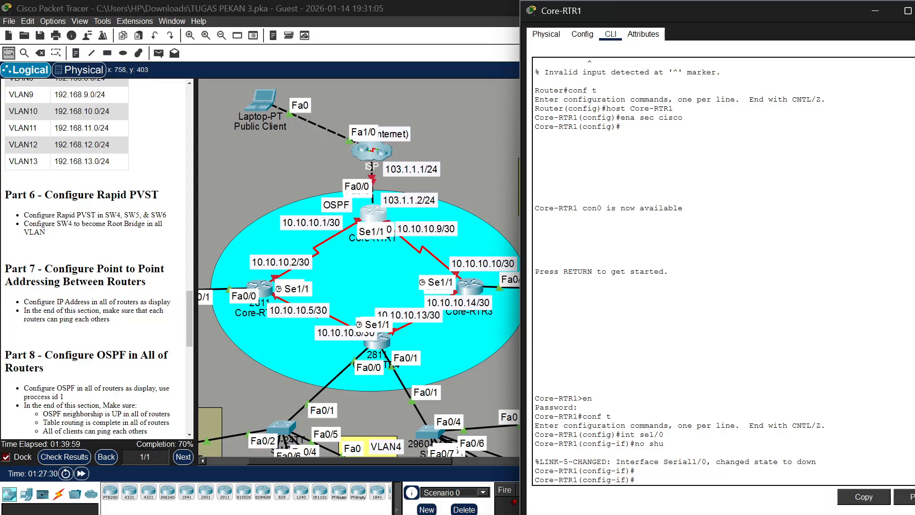
Select interface se1/1 on Core-RTR1 and enable it with no shutdown
type("int")
type(" s")
type("e")
type("1/1")
type("no shu")
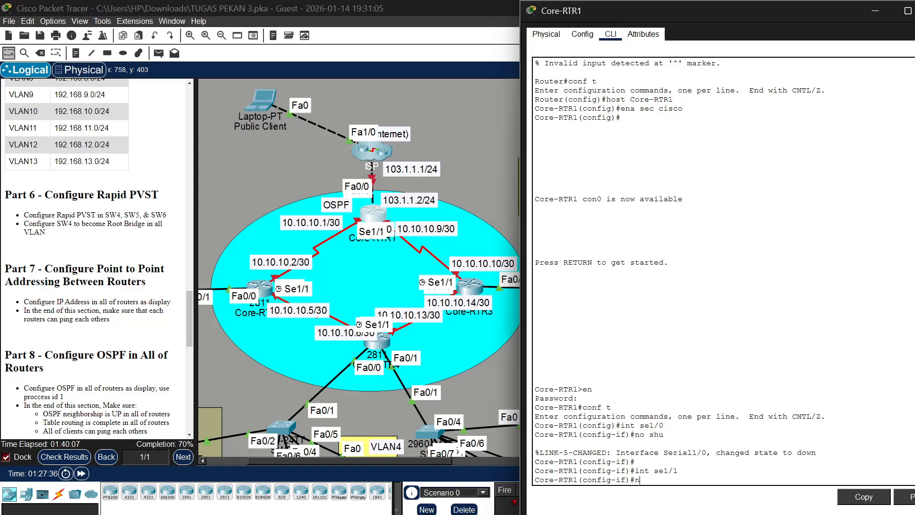
key("Return")
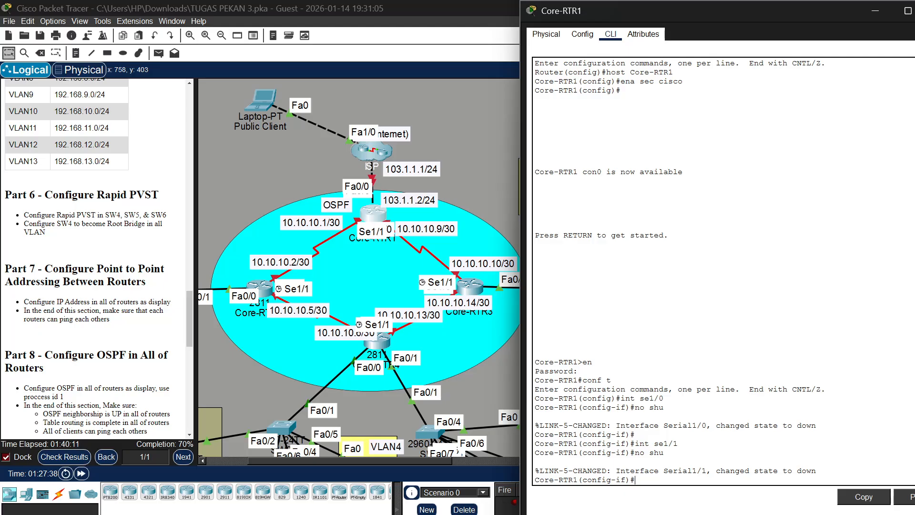
Select interface fa0/0 on Core-RTR1, correcting the port number, and enable it with no shutdown
type("int fa0/0")
key("Return")
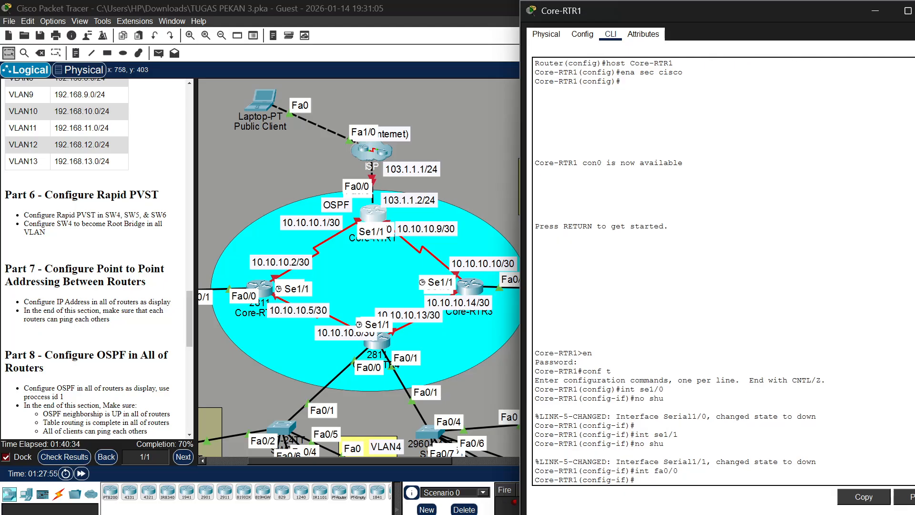
type("no shu")
key("Return")
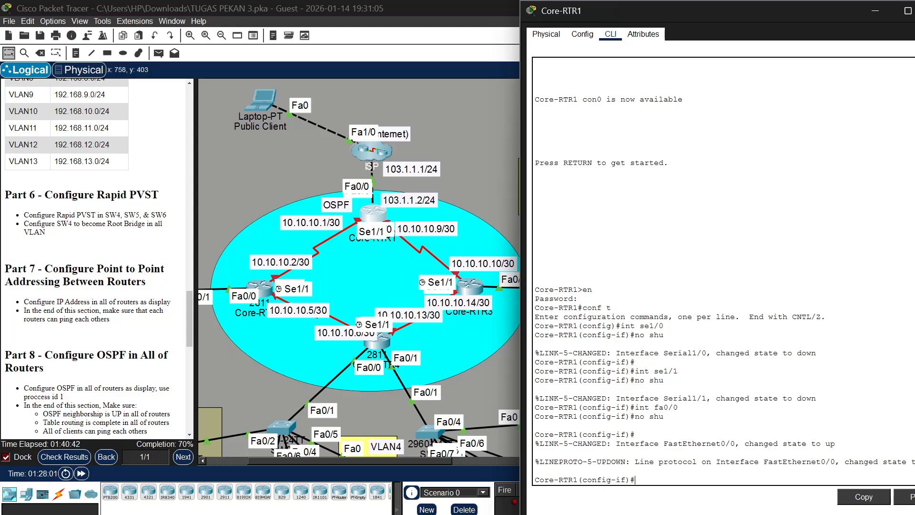
Select interface se1/0 on Core-RTR1, begin its IP address command, and shift Core-RTR1 slightly to check the port labels
type("int se1/0")
key("Return")
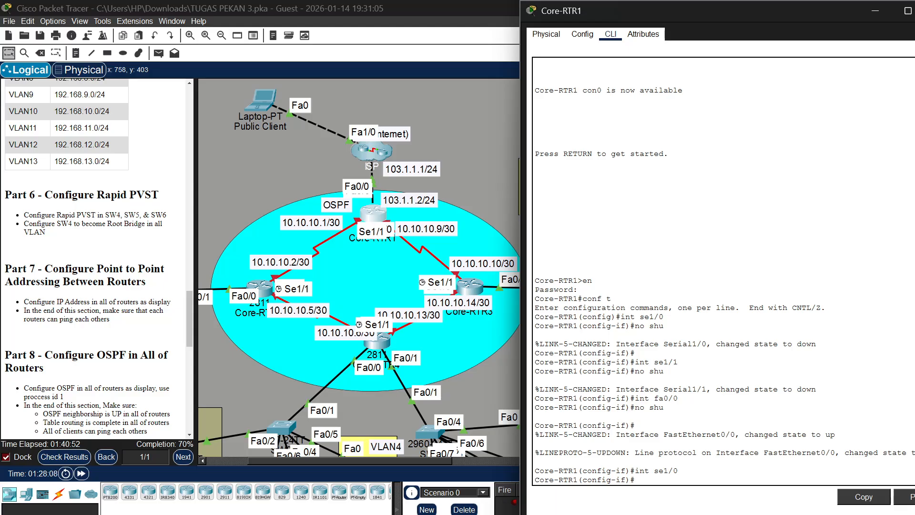
type("ip add")
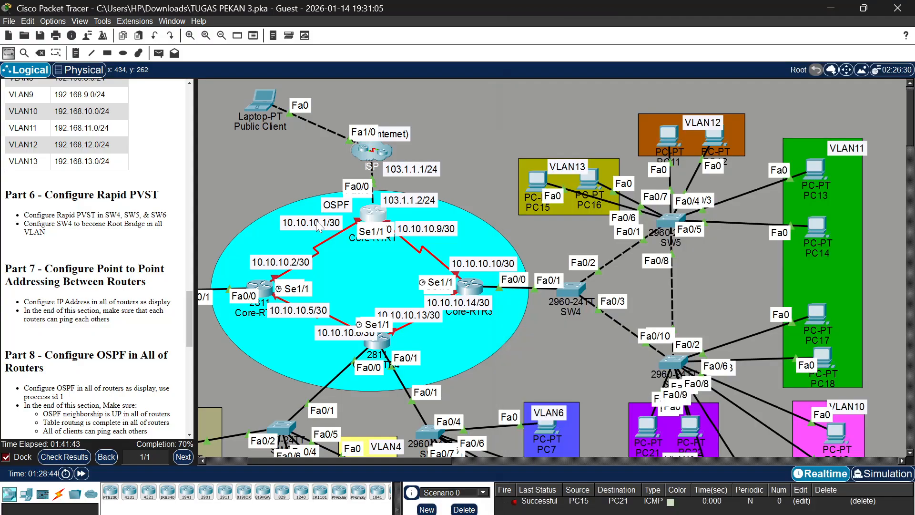
left_click_drag(318, 225, 368, 227)
left_click(381, 230)
left_click(369, 226)
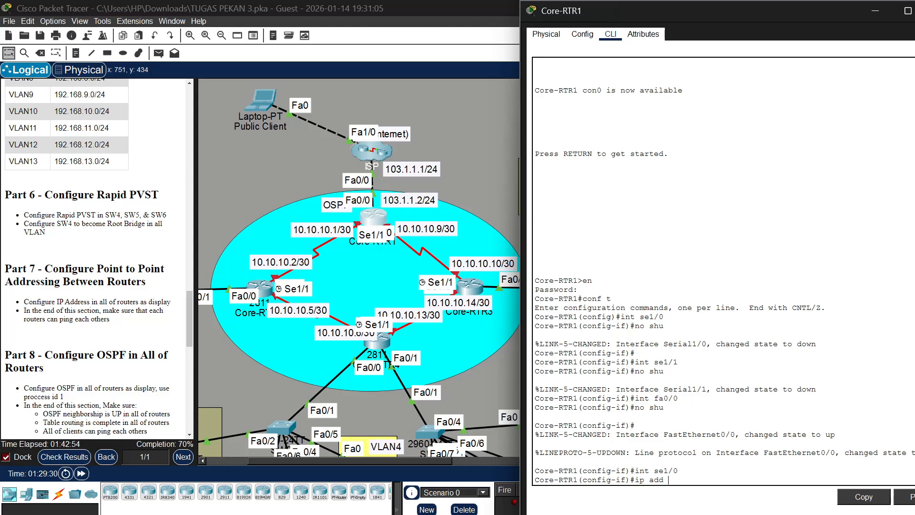
Assign 10.10.10.9 with mask 255.255.255.252 to se1/0 on Core-RTR1, moving Core-RTR3 aside to check its link labels
type("10.10.10.9 255.255.255.252")
left_click(469, 291)
left_click_drag(470, 291, 490, 283)
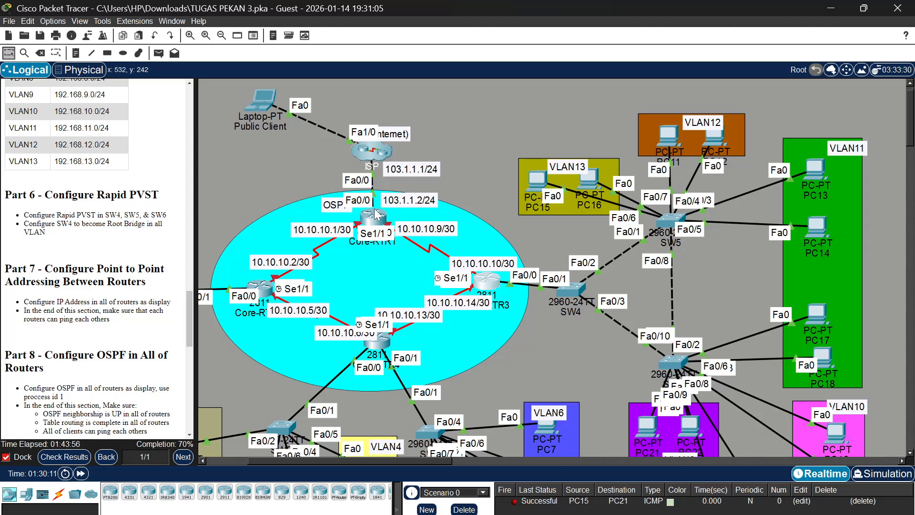
left_click(377, 215)
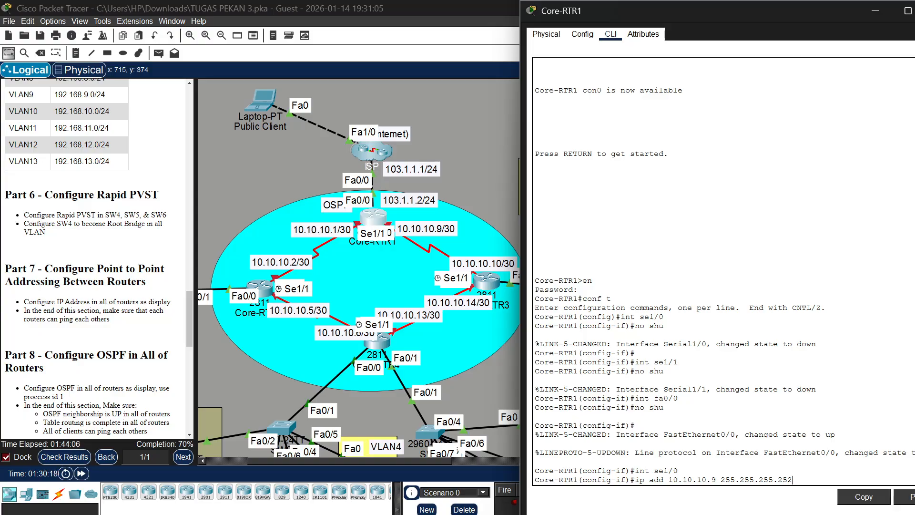
key("Return")
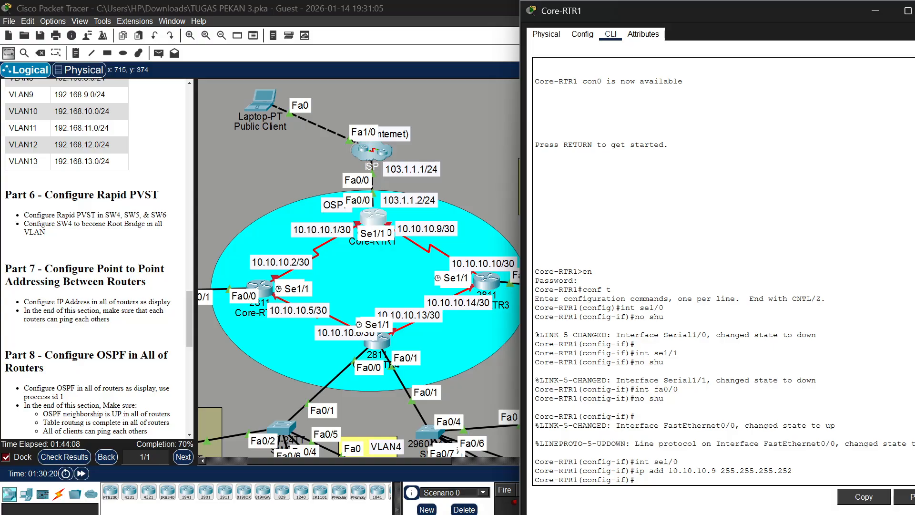
Select interface se1/1 on Core-RTR1 and assign it 10.10.10.1 with mask 255.255.255.252
key("Up")
key("Up")
type("1")
key("Return")
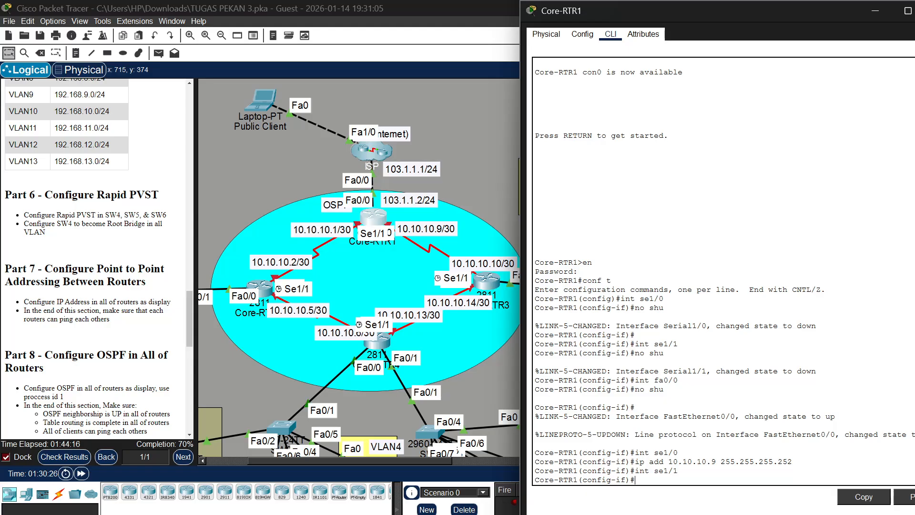
key("Up")
key("Up")
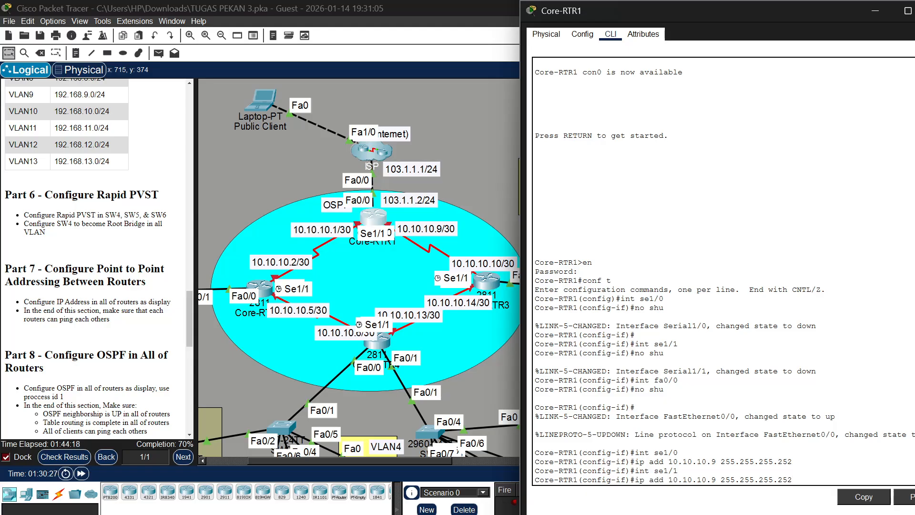
key("Left")
key("Left")
key("Left")
key("Left")
key("Left")
key("Left")
key("Left")
key("Left")
key("Left")
key("Left")
key("Left")
key("Left")
key("Left")
key("BackSpace")
type("1")
key("Return")
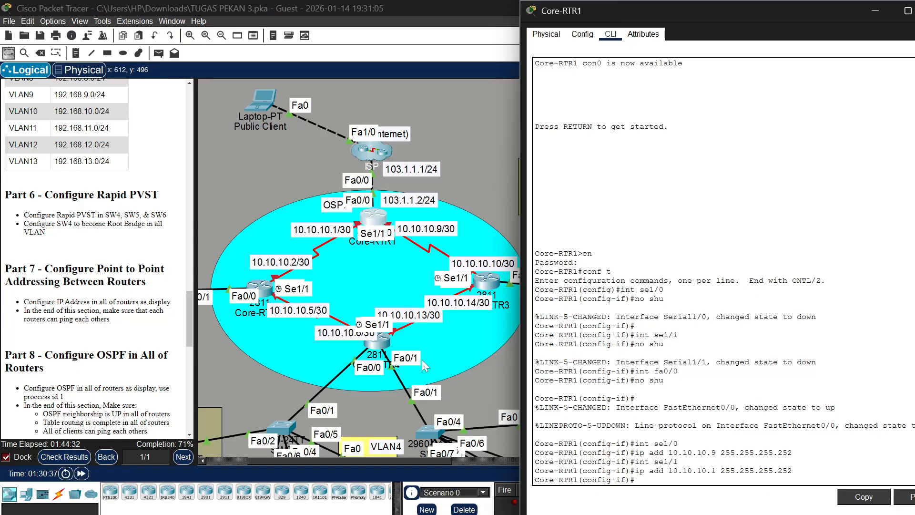
Open the command line of Core-RTR2 and enter privileged mode with the enable password
left_click(258, 287)
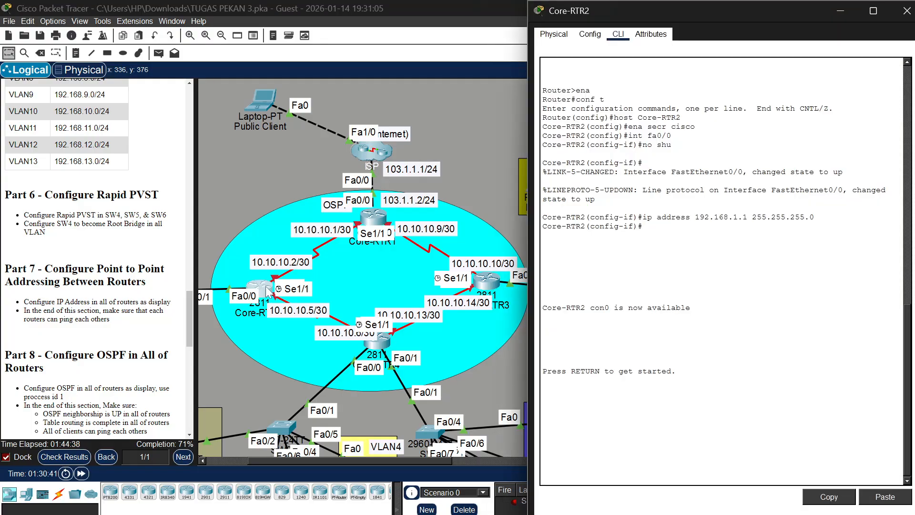
key("Return")
type("en")
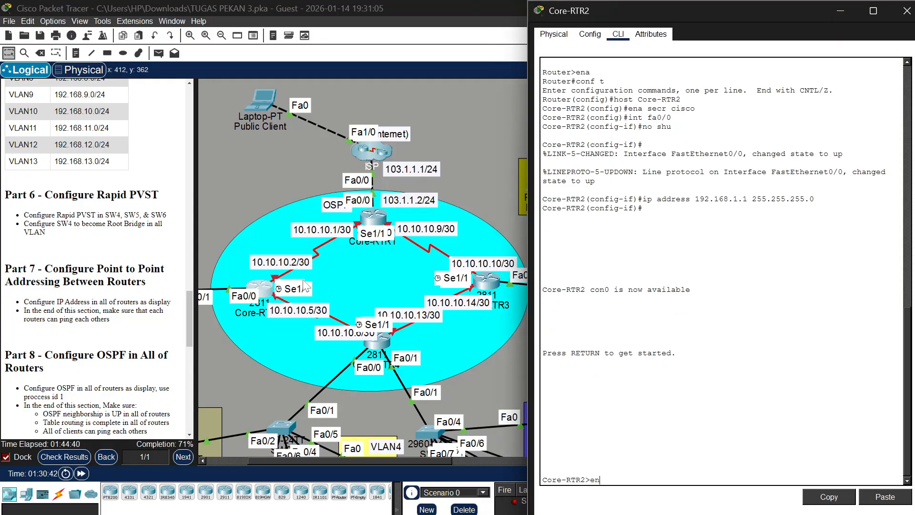
key("Return")
type("cisco")
key("Return")
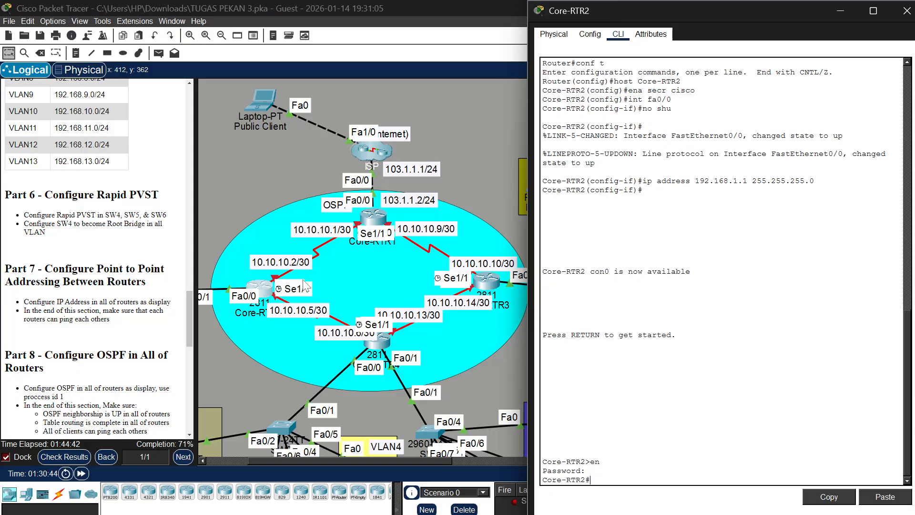
Enter global configuration mode on Core-RTR2 with conf t
type("en")
key("BackSpace")
key("BackSpace")
type("conf t")
key("Return")
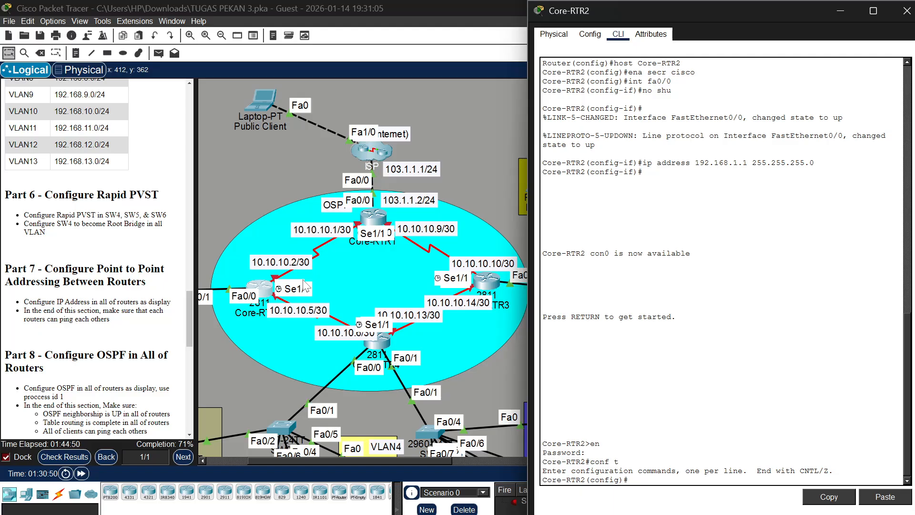
Begin an interface command on Core-RTR2 and move that router directly below Core-RTR1 to expose its serial port labels
type("int se")
left_click(259, 286)
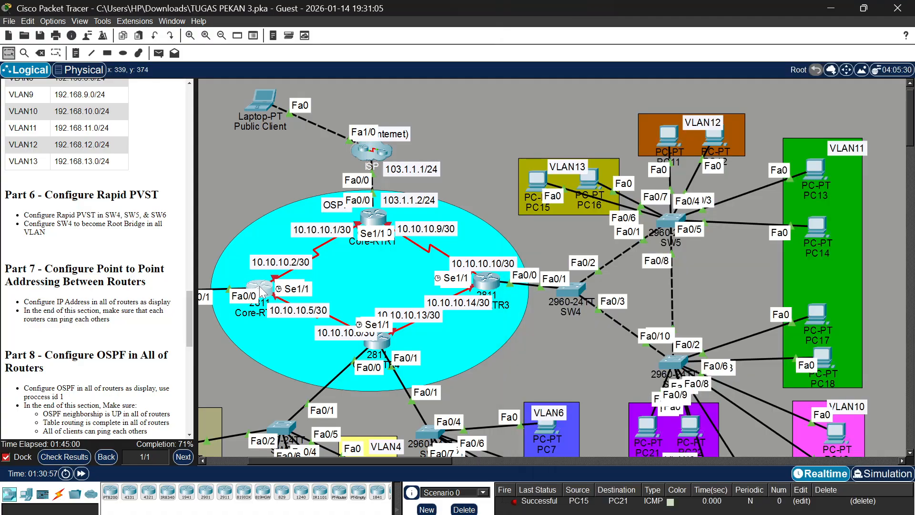
left_click_drag(259, 286, 375, 278)
left_click(376, 278)
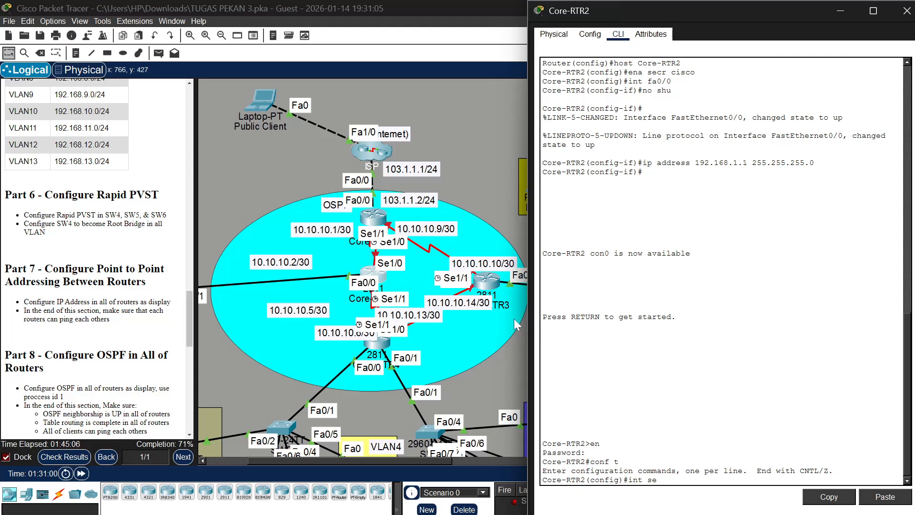
Try to select the interface range se1/0-1 on Core-RTR2
key("BackSpace")
key("BackSpace")
type("ra se")
type("1/0-1")
key("Return")
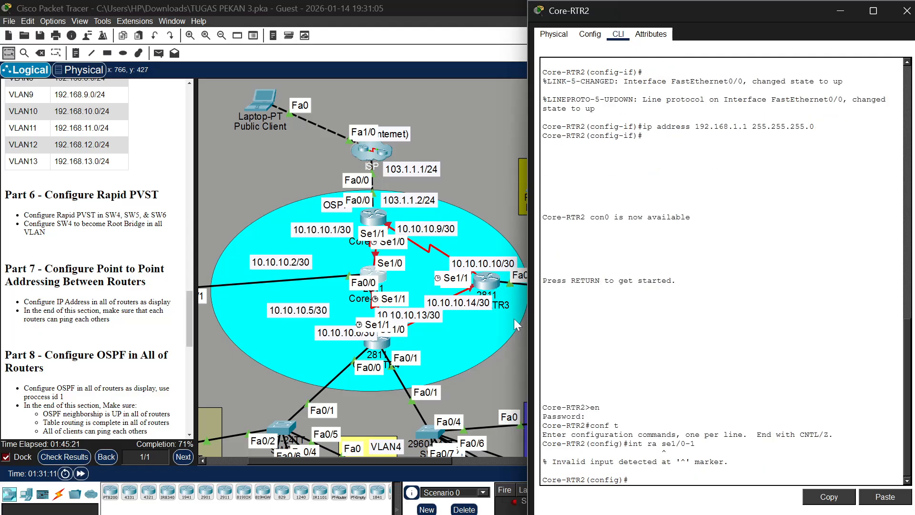
Select interface se1/1 on Core-RTR2 and enable it with no shutdown
type("int se1/1")
key("Return")
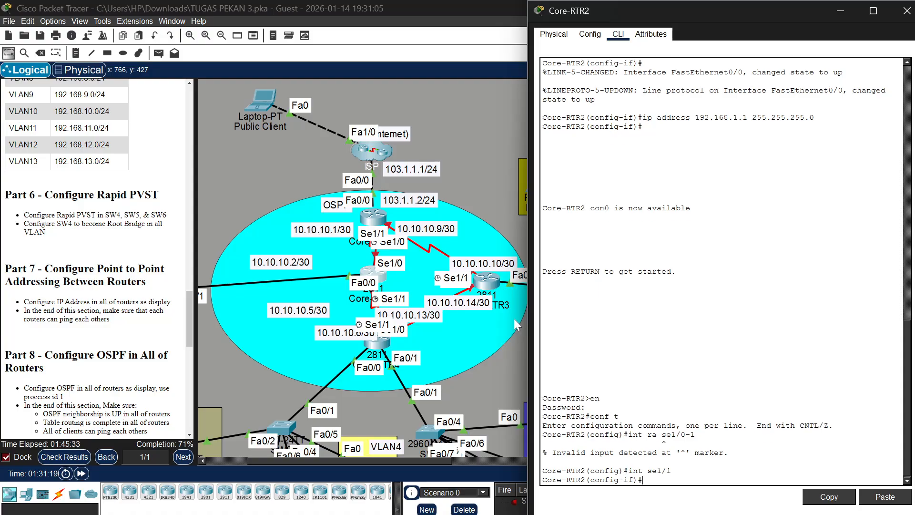
type("no shu")
key("Return")
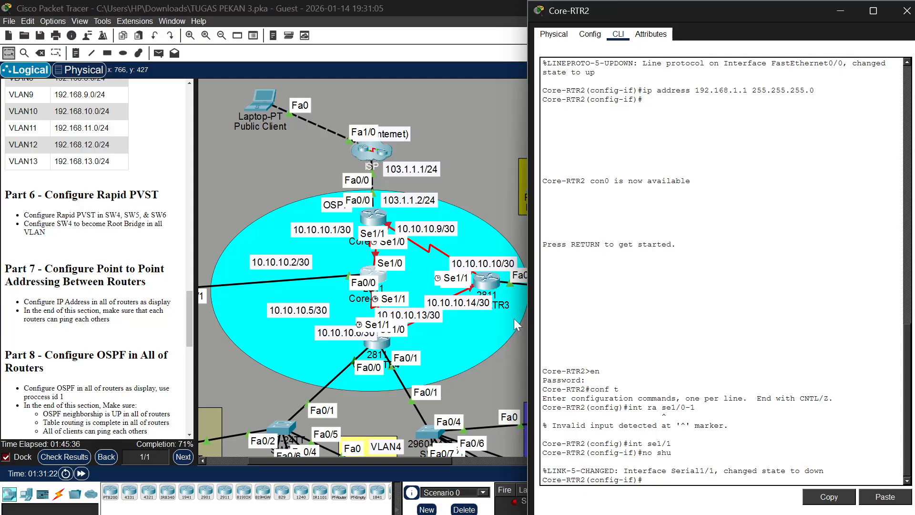
Select interface se1/0 on Core-RTR2 and enable it with no shutdown
type("int se1/0")
key("Return")
type("no ")
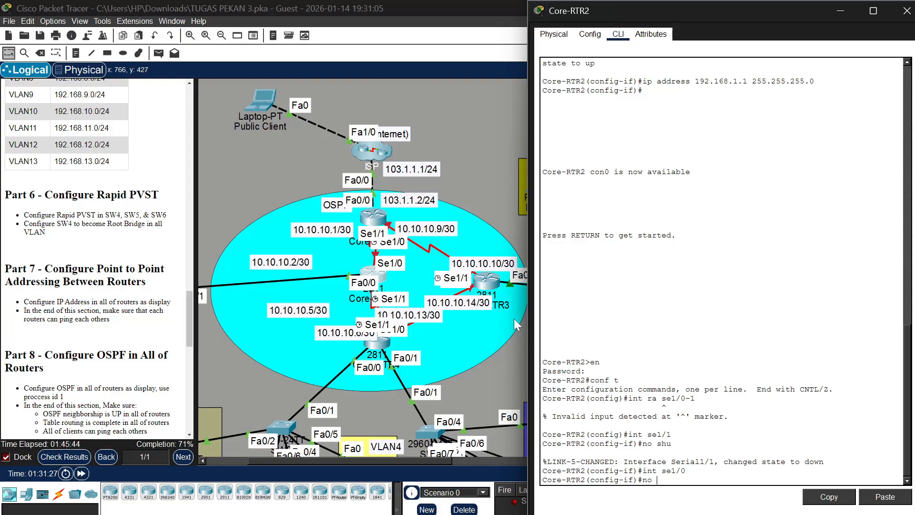
type("shu")
key("Return")
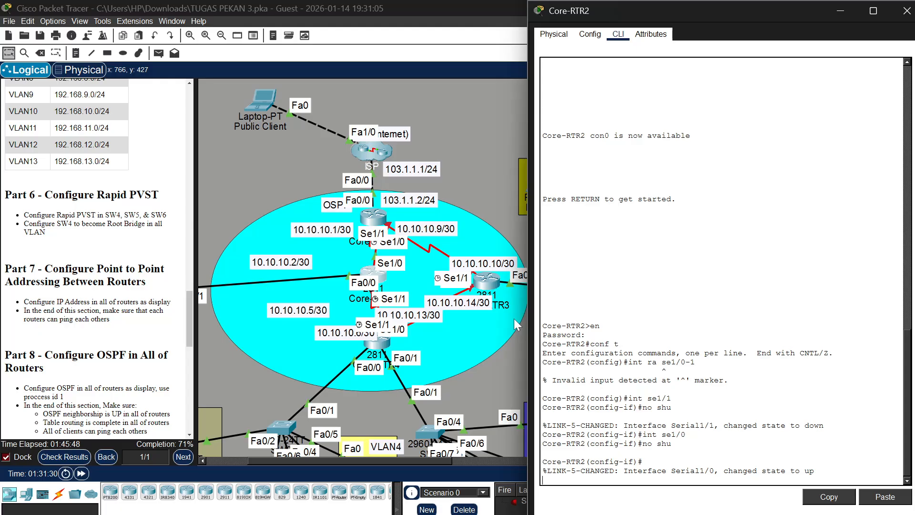
key("Return")
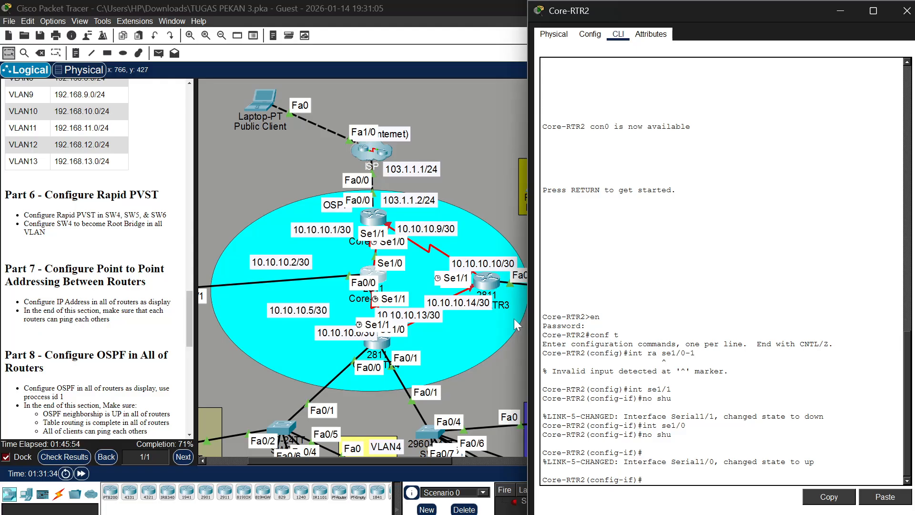
Nudge Core-RTR2 in the topology to check its port labels and return to its interface configuration prompt
left_click(377, 277)
mouse_move(377, 276)
left_mouse_down()
mouse_move(367, 264)
mouse_move(371, 280)
left_mouse_up()
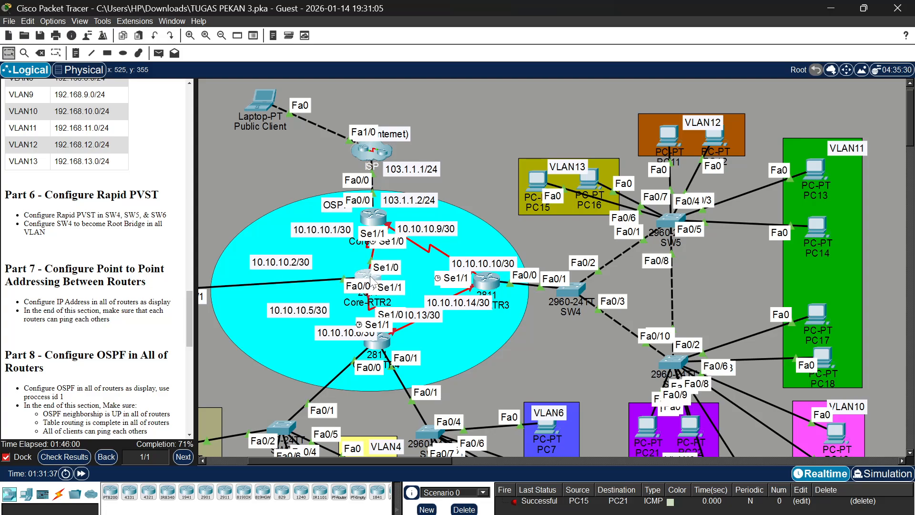
left_click(372, 282)
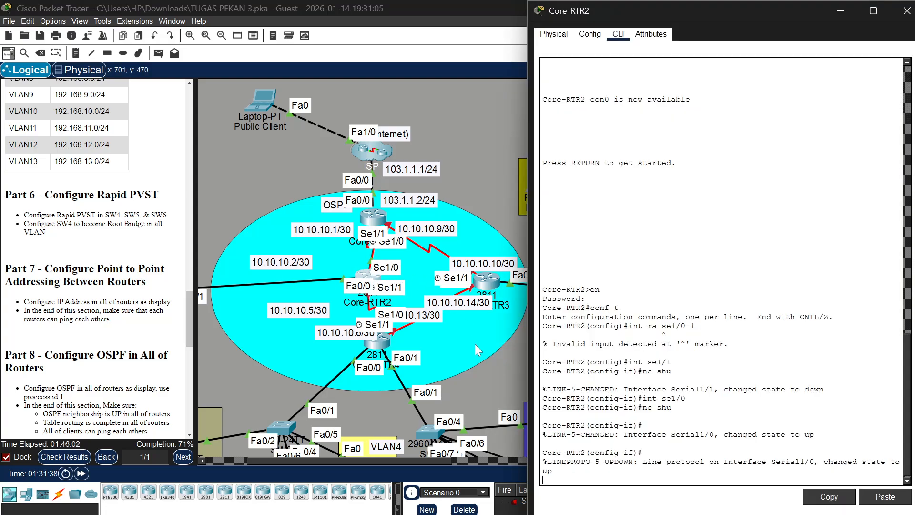
key("Return")
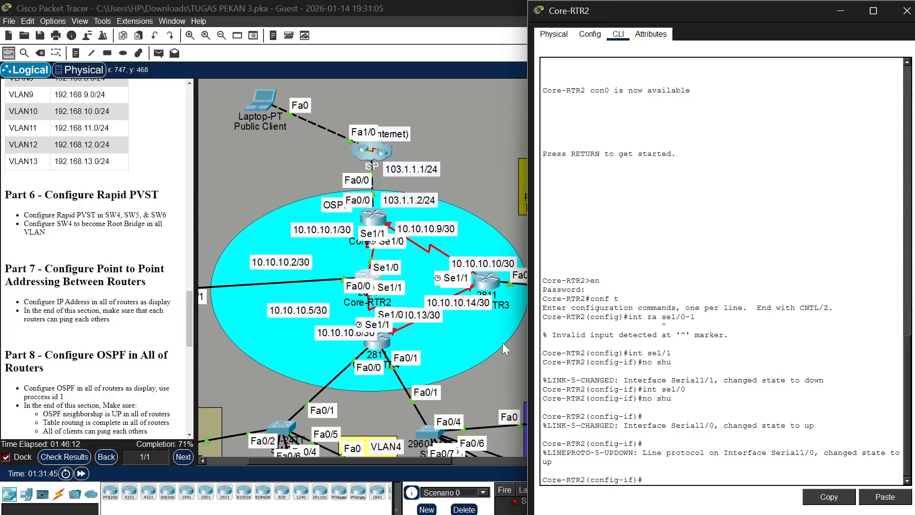
Select interface se1/0 on Core-RTR2 and assign it 10.10.10.2 with mask 255.255.255.252
type("ip a")
key("BackSpace")
key("BackSpace")
type("int se1/0")
key("Return")
type("ip add")
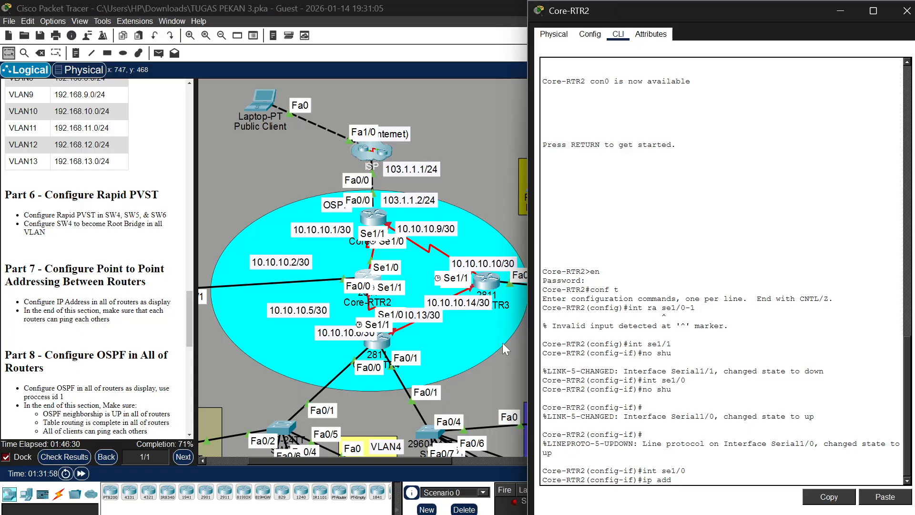
type(" 10.10.10.2 255.255.255.252")
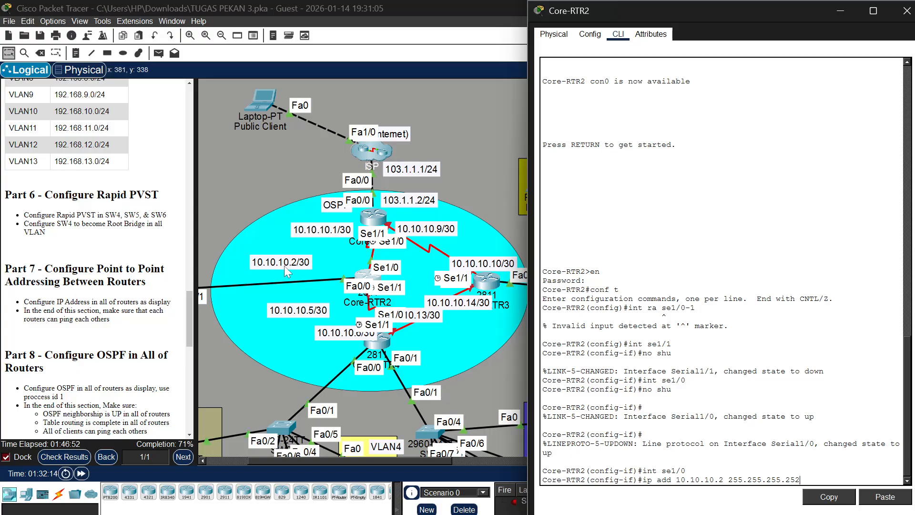
Apply Core-RTR2's se1/0 address, shift Core-RTR1 slightly in the topology to expose its port labels, and return to Core-RTR2's console
key("Return")
left_click(372, 220)
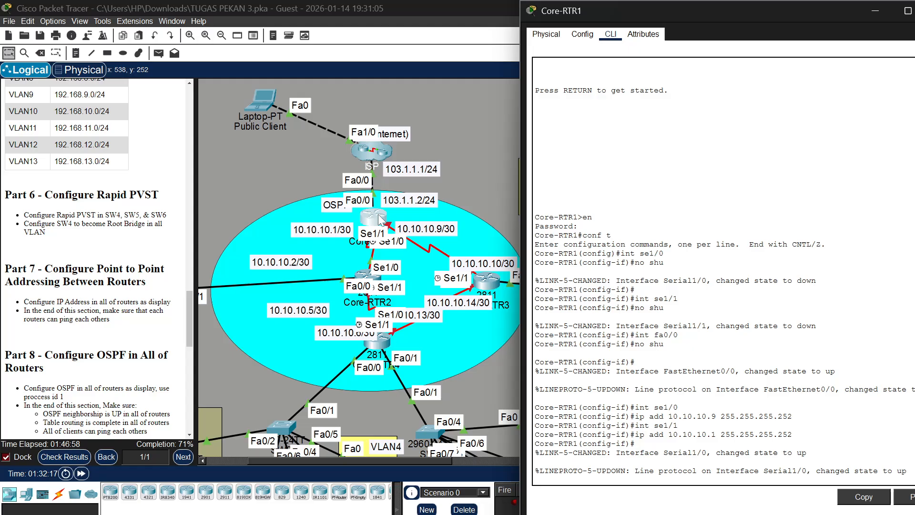
mouse_move(378, 214)
left_mouse_down()
mouse_move(376, 195)
mouse_move(355, 207)
mouse_move(374, 209)
left_mouse_up()
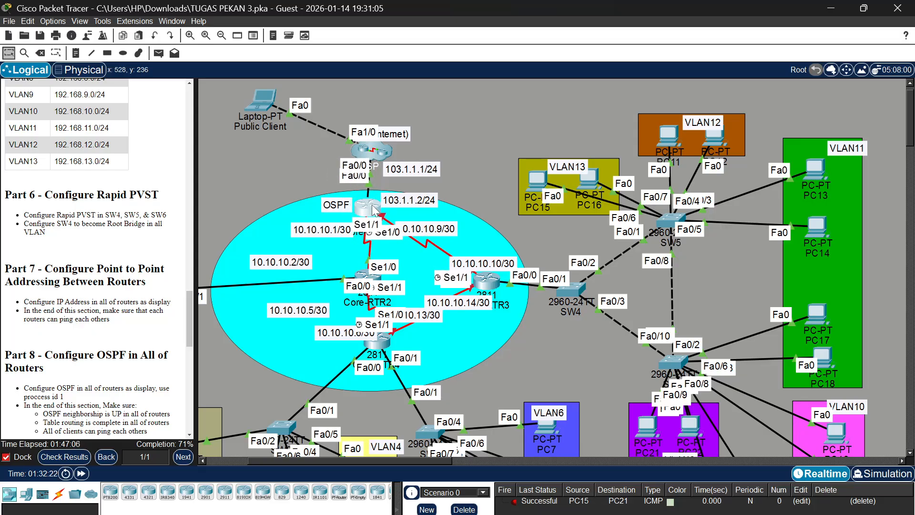
left_click(375, 209)
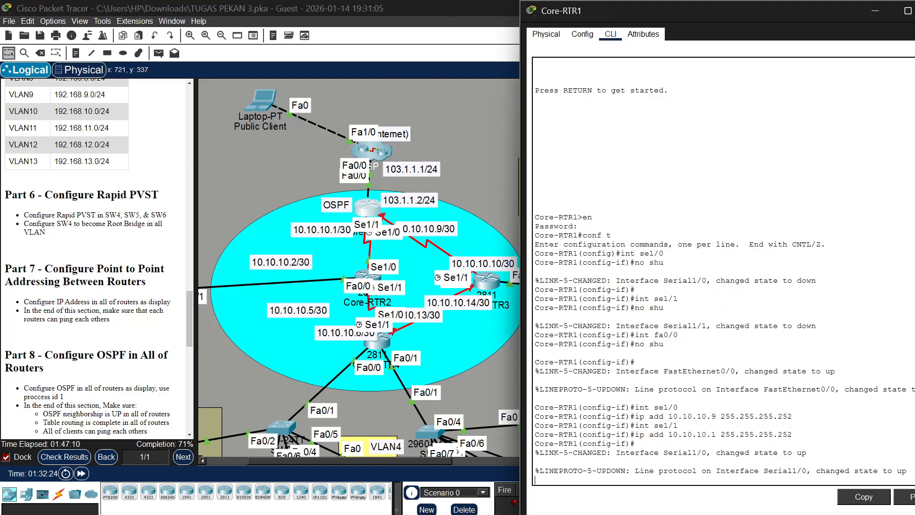
left_click(368, 277)
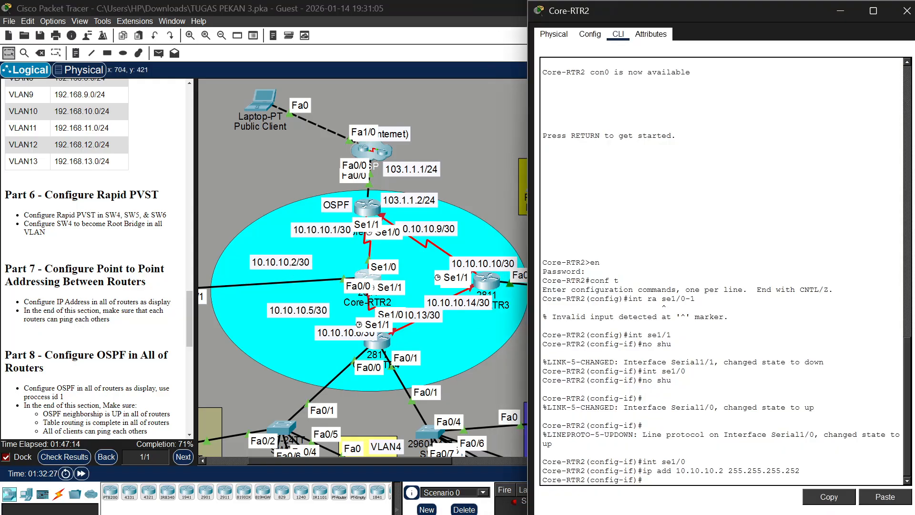
Assign 10.10.10.5 with mask 255.255.255.252 to se1/1 on Core-RTR2 and move the router back beside its 10.10.10.2/30 label
key("Up")
key("Up")
key("BackSpace")
type("1/1")
key("Return")
type("ip")
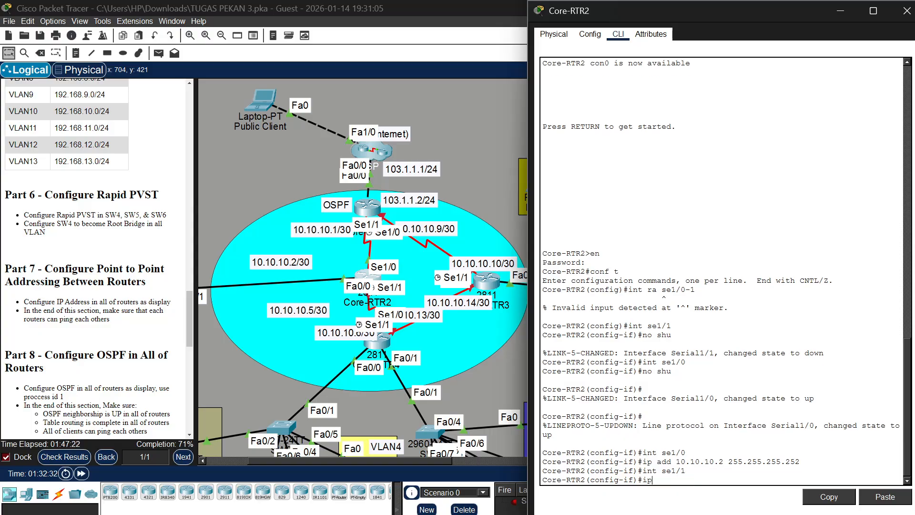
type(" add 10.10.10.5 255.255.255.252")
key("Return")
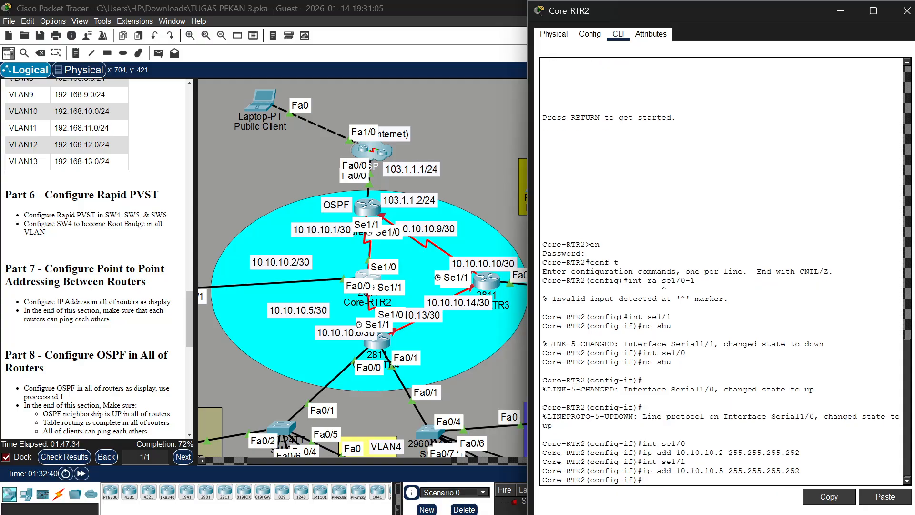
left_click(369, 284)
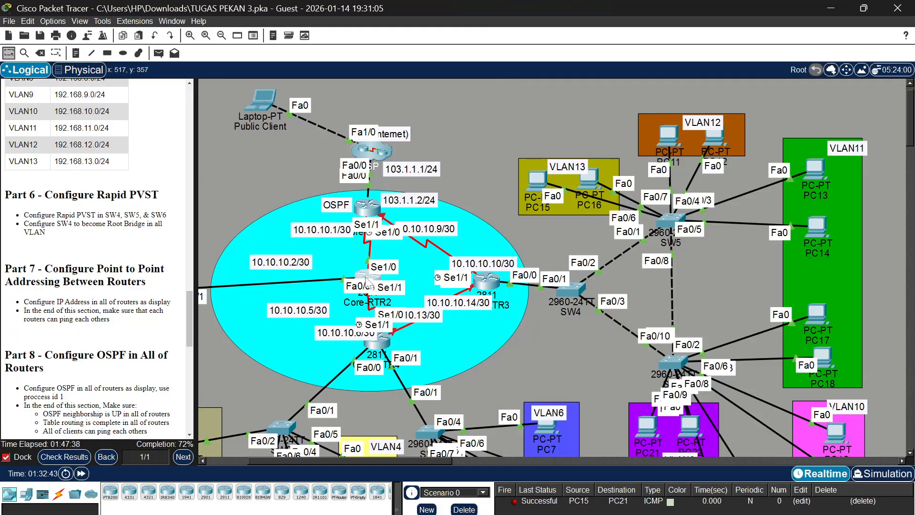
left_click_drag(368, 282, 259, 286)
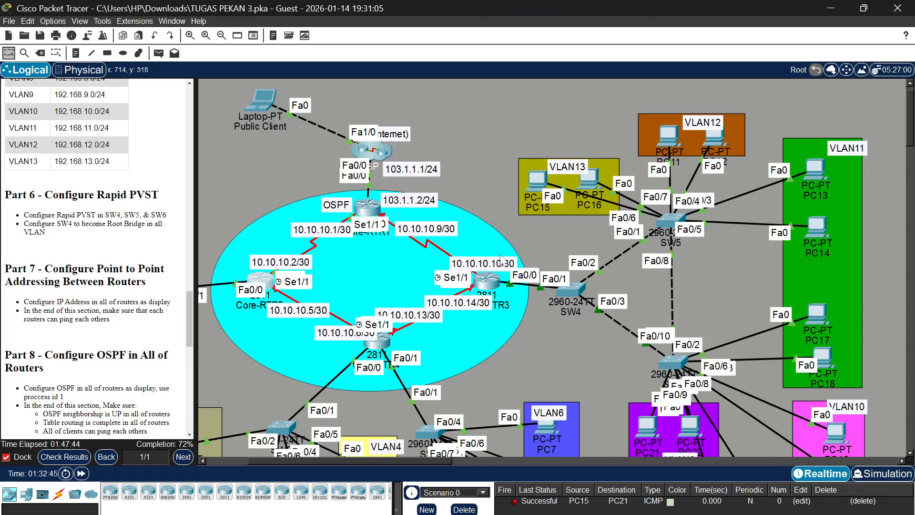
Open Core-RTR3's console, enter privileged mode with the enable password, and enter global configuration mode
left_click(488, 284)
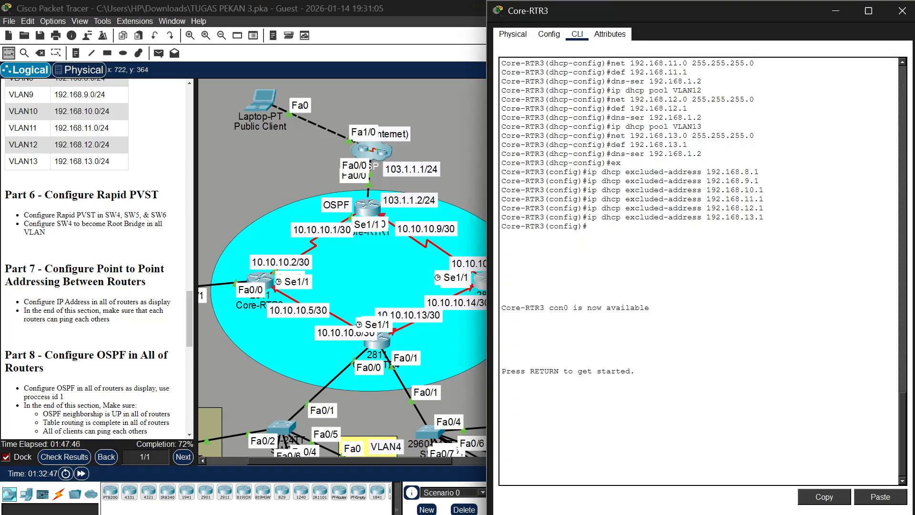
key("Return")
type("en")
key("Return")
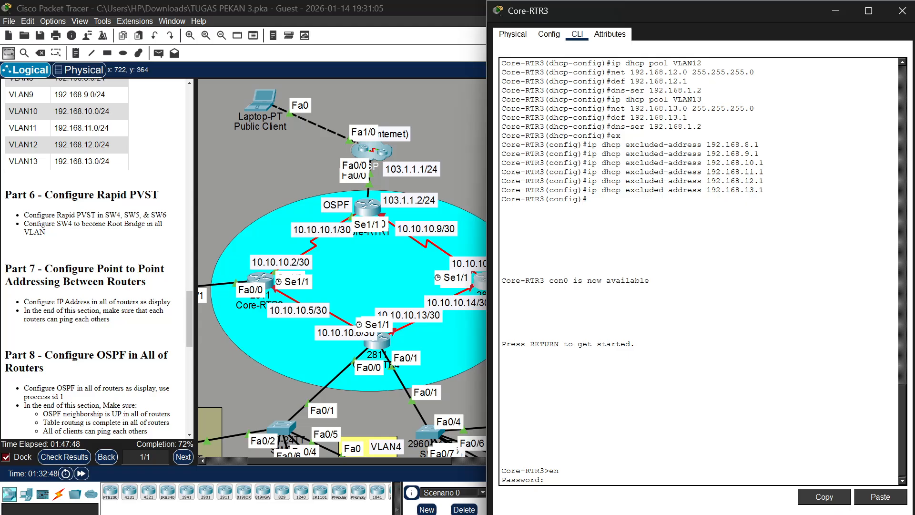
key("Return")
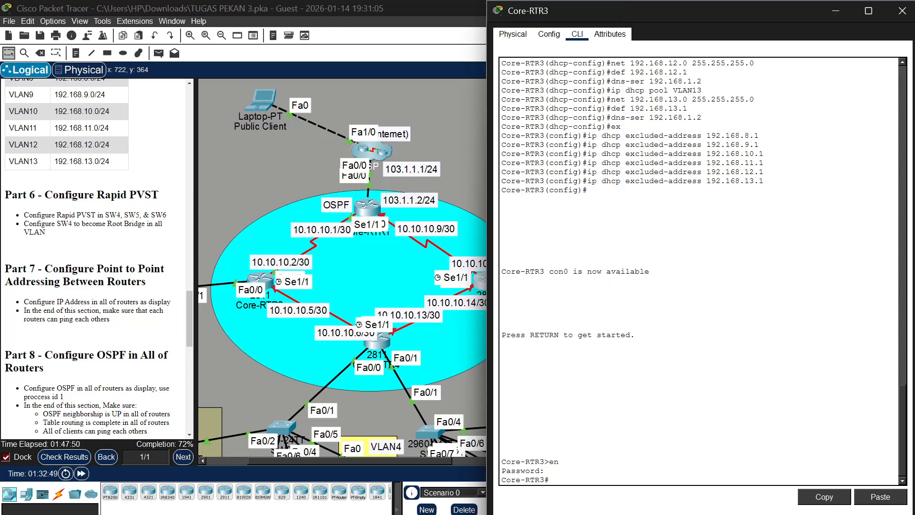
type("conf t")
key("Return")
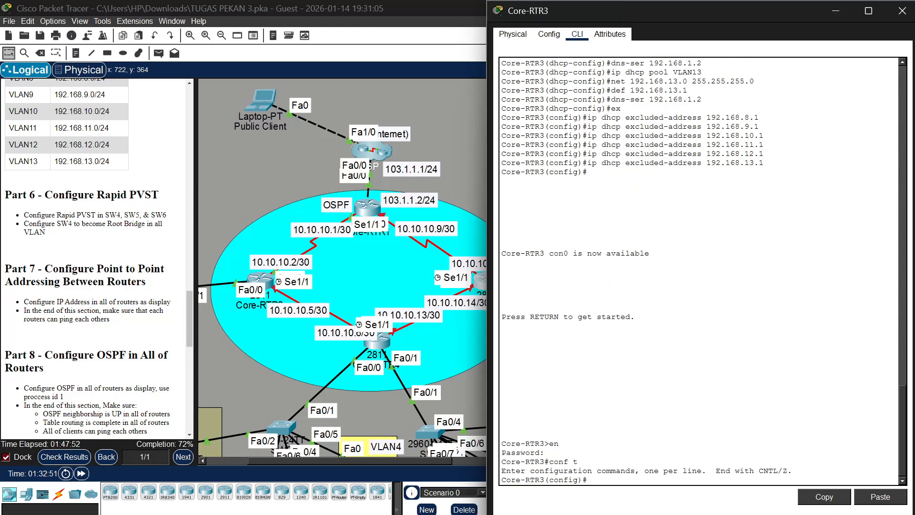
Move Core-RTR3 to the centre of the OSPF area to expose its port labels, and enable its interface se1/1 with no shutdown
type("int se")
left_click_drag(469, 281, 369, 271)
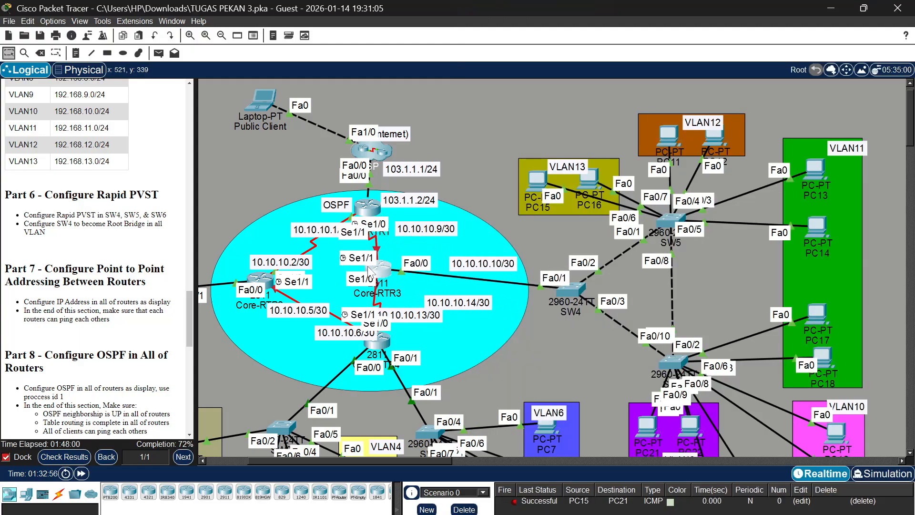
left_click(375, 267)
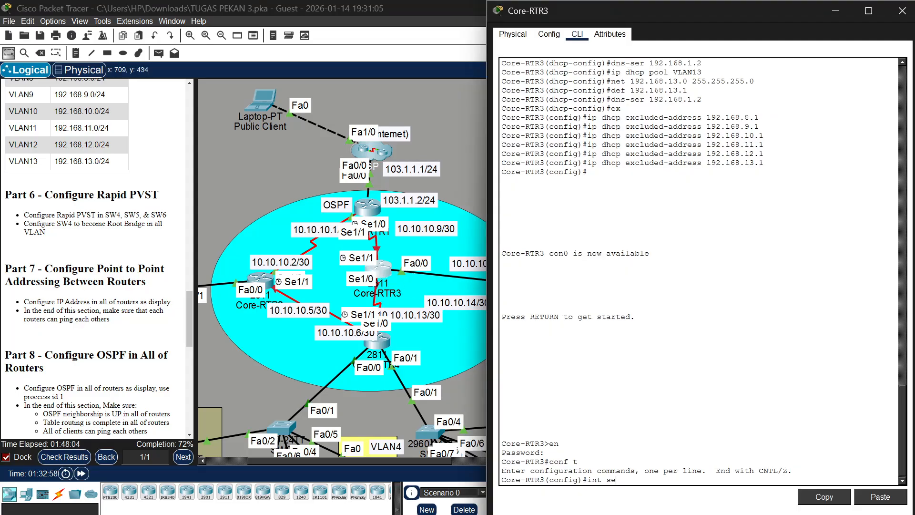
type("1/1")
key("Return")
type("nfig-if)#n")
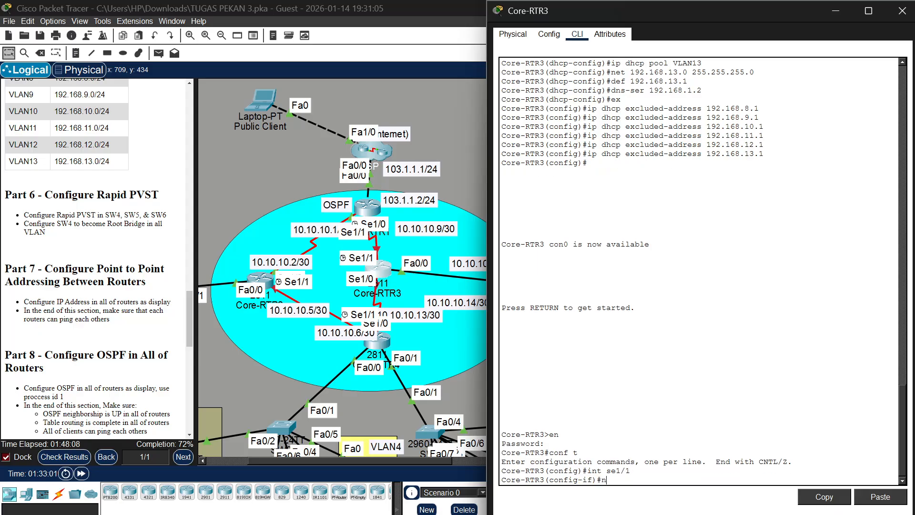
type("o shu")
key("Return")
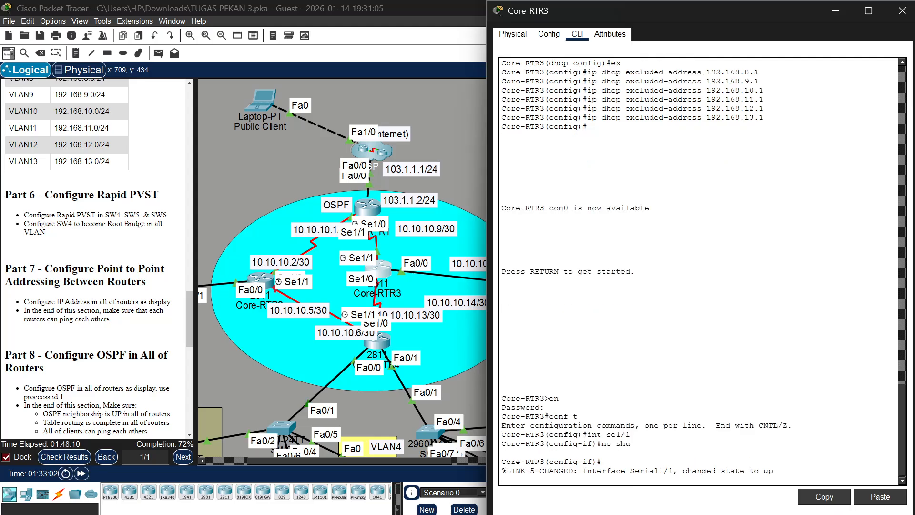
key("Return")
Select interface se1/0 on Core-RTR3 and enable it with no shutdown
type("int")
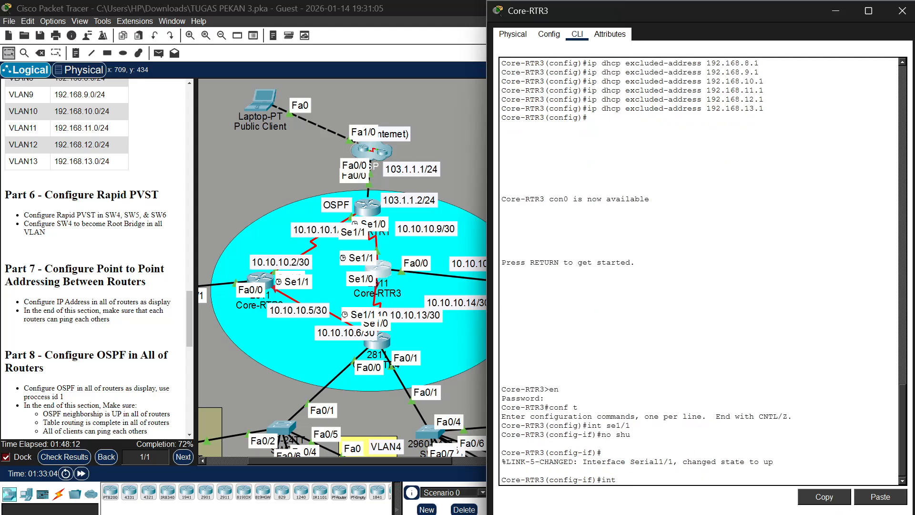
type(" se1/0")
key("Return")
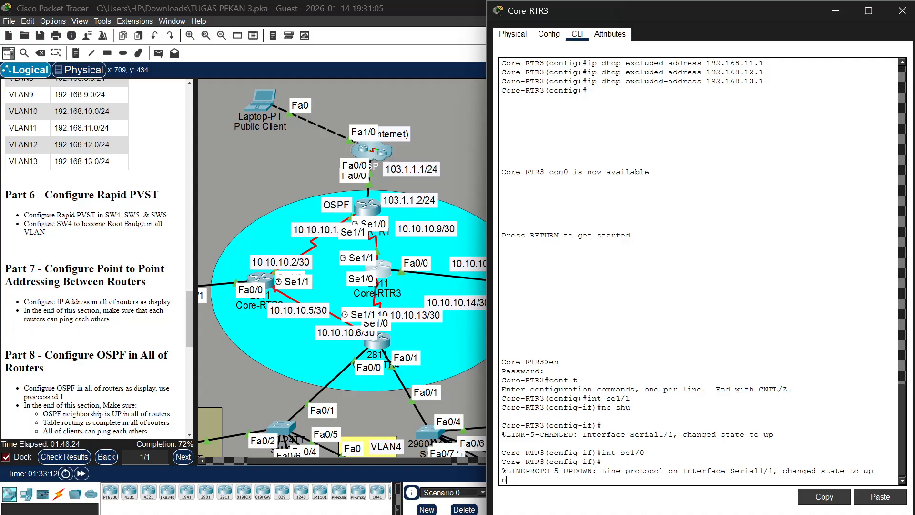
key("Return")
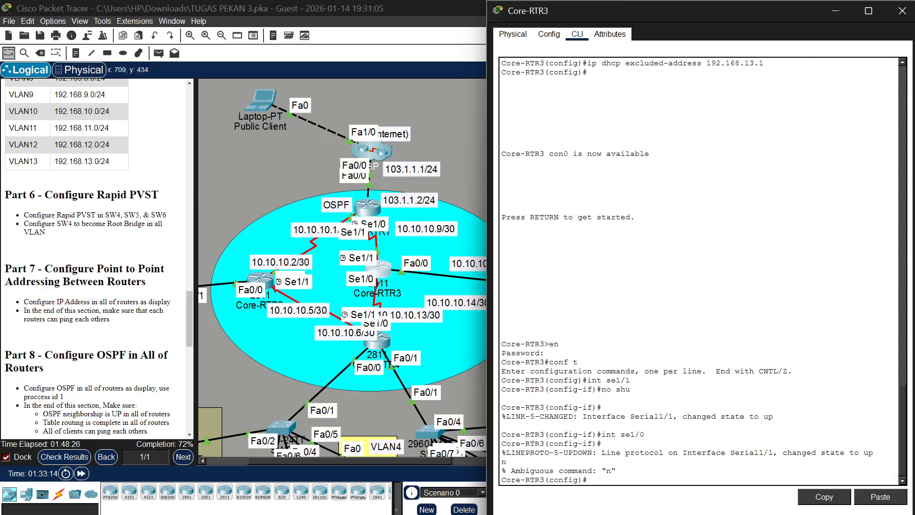
type("intr")
key("Left")
key("Left")
key("BackSpace")
key("Return")
type("no shu")
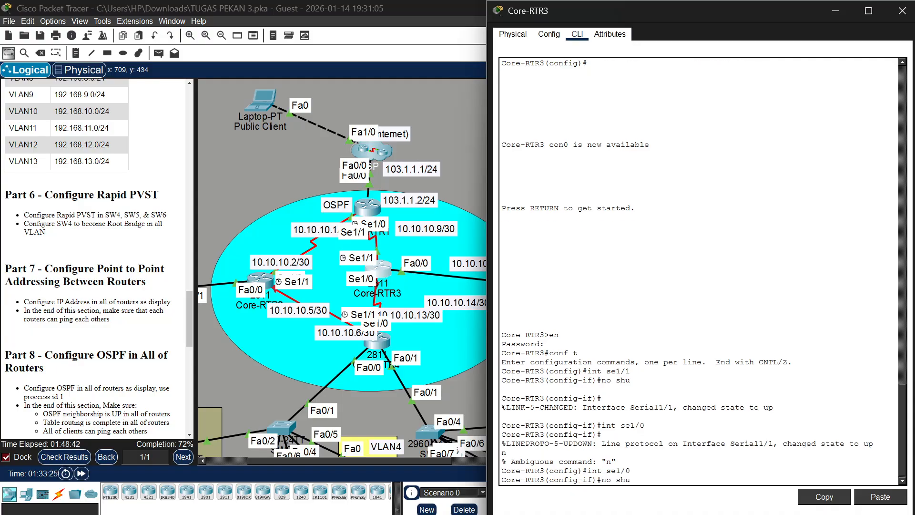
key("Return")
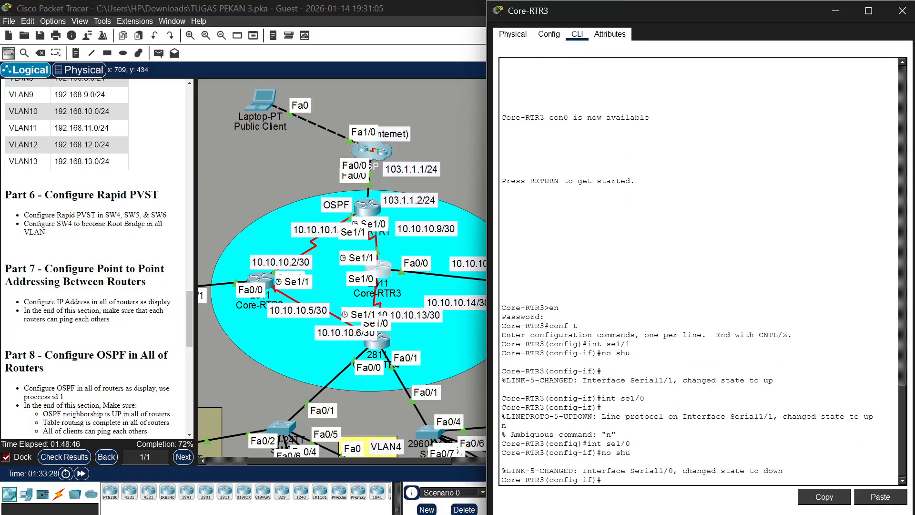
Select interface se1/1 on Core-RTR3 and assign it 10.10.10.10 with mask 255.255.255.252
type("int se1/1")
key("Return")
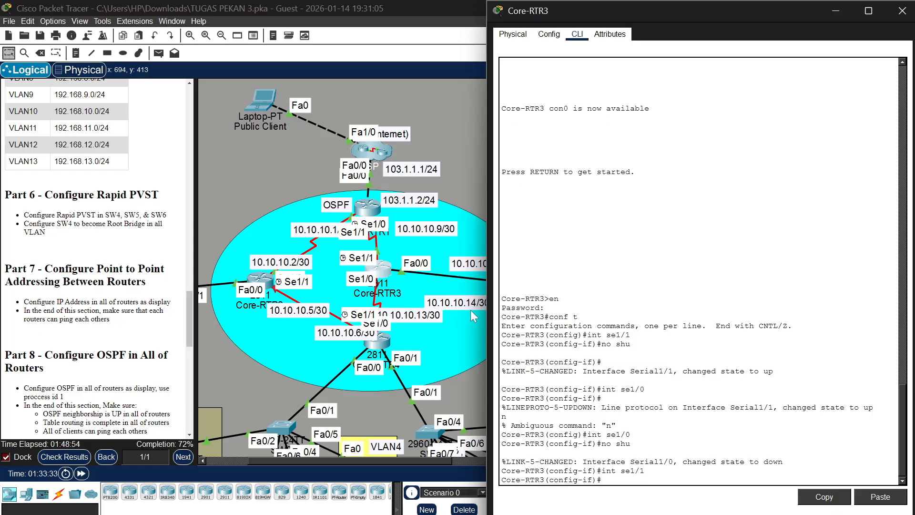
type("ip add 10.10.10.")
scroll(453, 269, "right", 3)
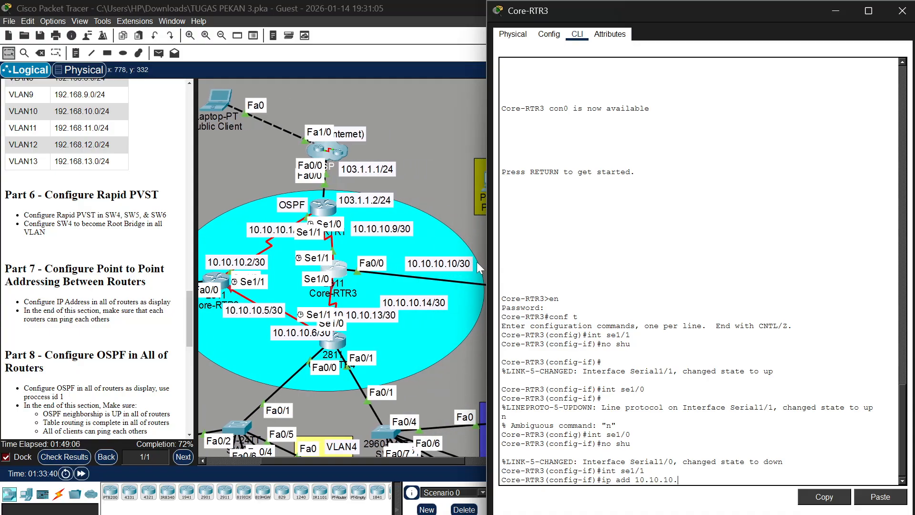
type("10")
type("255.255.255.252")
key("Return")
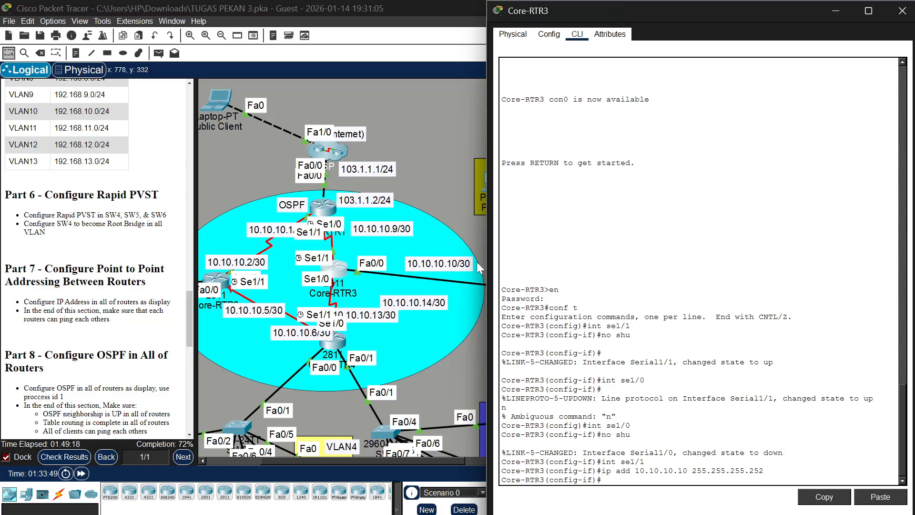
Assign 10.10.10.14 with mask 255.255.255.252 to se1/0 on Core-RTR3 and move the router back beside its 10.10.10.10/30 label
type("int se1/10")
key("Return")
key("Up")
key("Up")
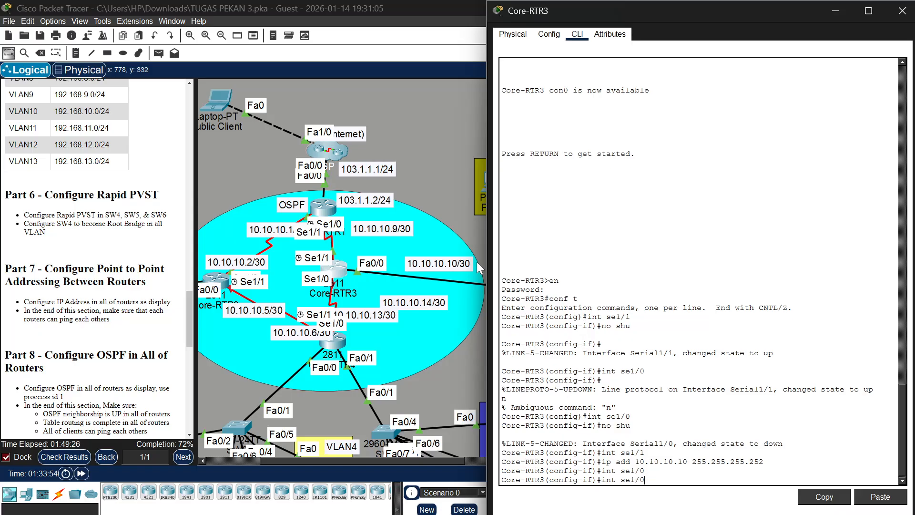
key("Left")
key("Left")
key("Left")
key("Left")
key("Left")
key("Left")
key("Left")
key("Left")
key("Left")
key("Left")
key("Left")
key("Left")
key("Left")
key("Left")
key("Left")
key("Left")
key("BackSpace")
type("4")
key("Return")
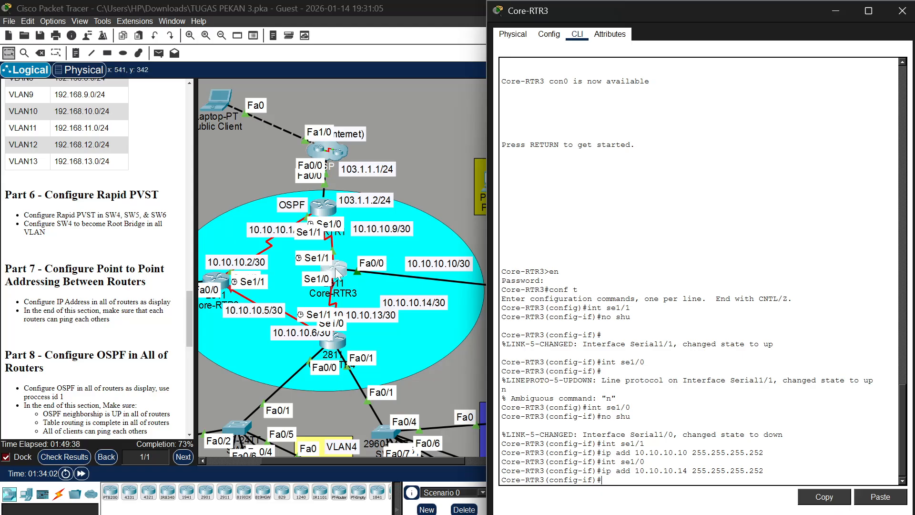
left_click_drag(340, 272, 435, 285)
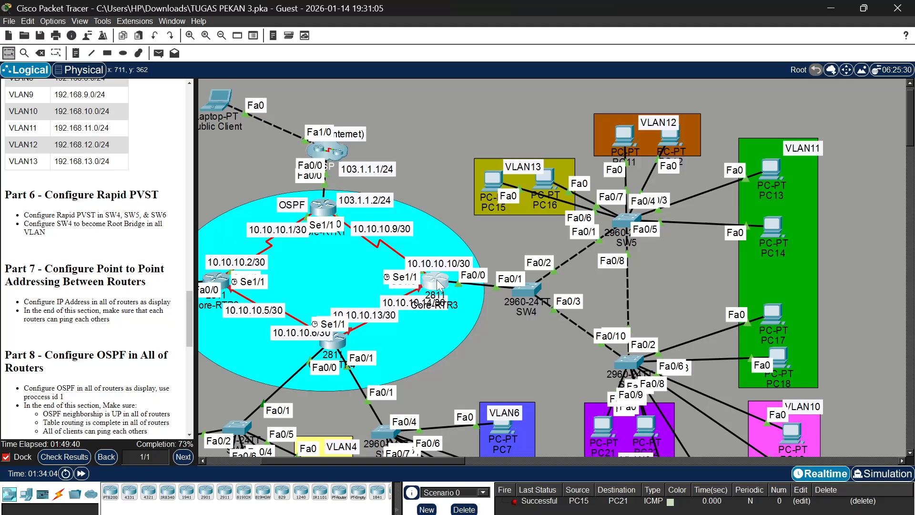
Open Core-RTR4's console, enter privileged mode with the enable password, and enter global configuration mode
left_click(338, 342)
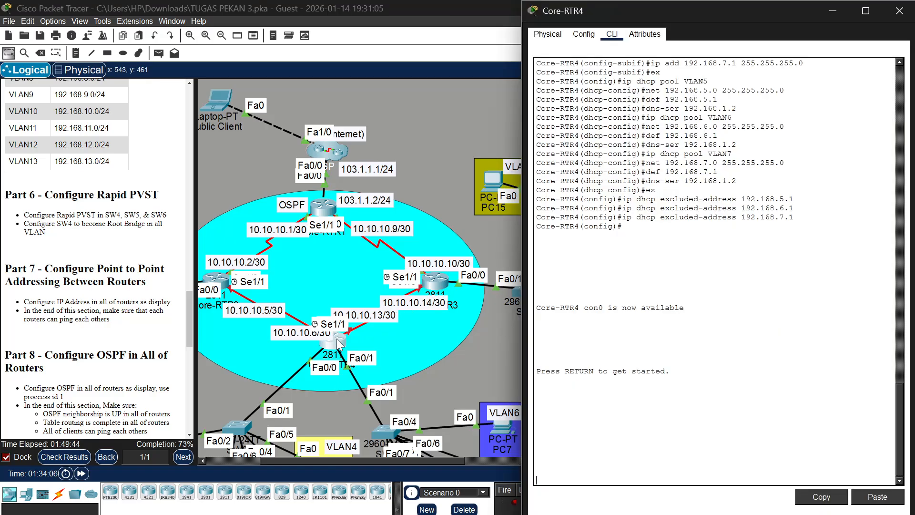
key("Return")
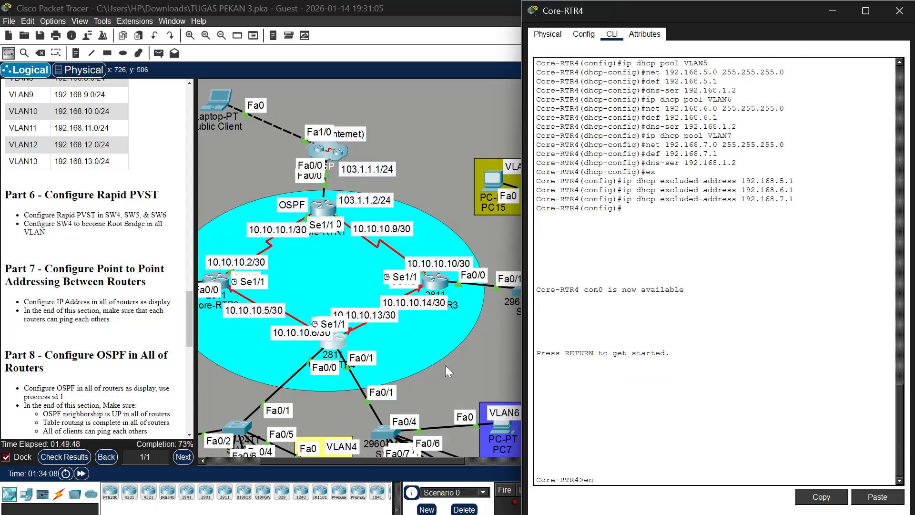
type("en")
key("Return")
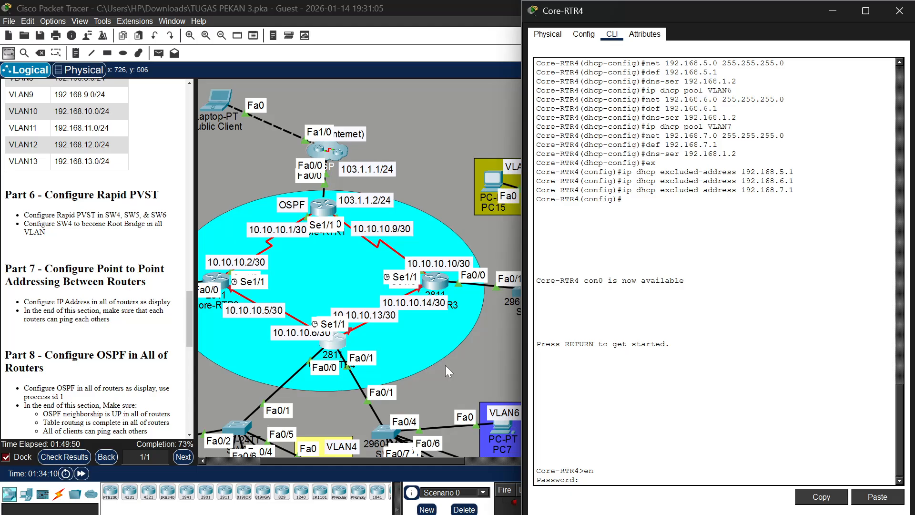
key("Return")
type("conf t")
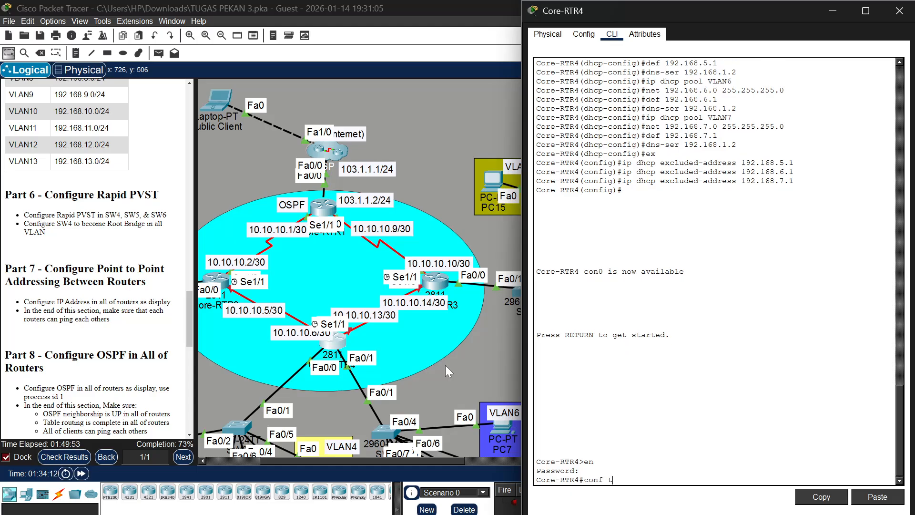
key("Return")
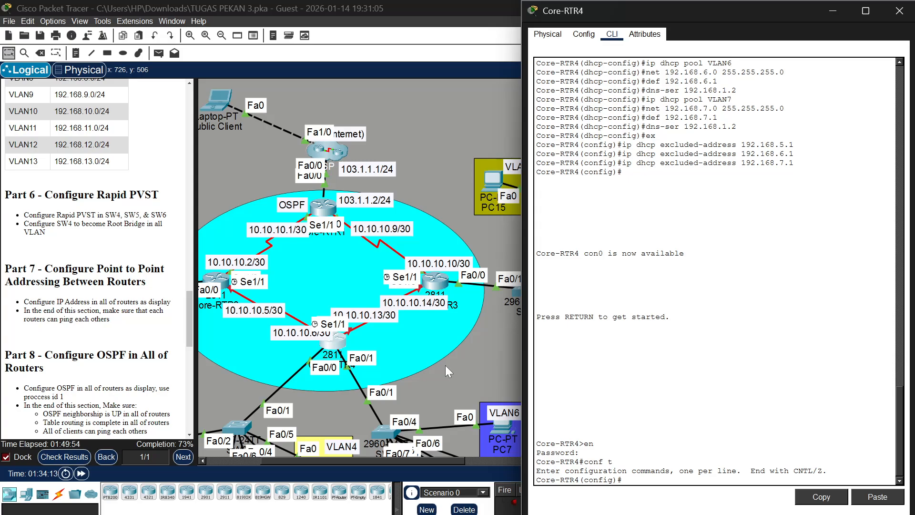
Move Core-RTR4 up on the canvas to reveal its port labels and enable its interface se1/0 with no shutdown
type("int se")
left_click_drag(328, 343, 326, 279)
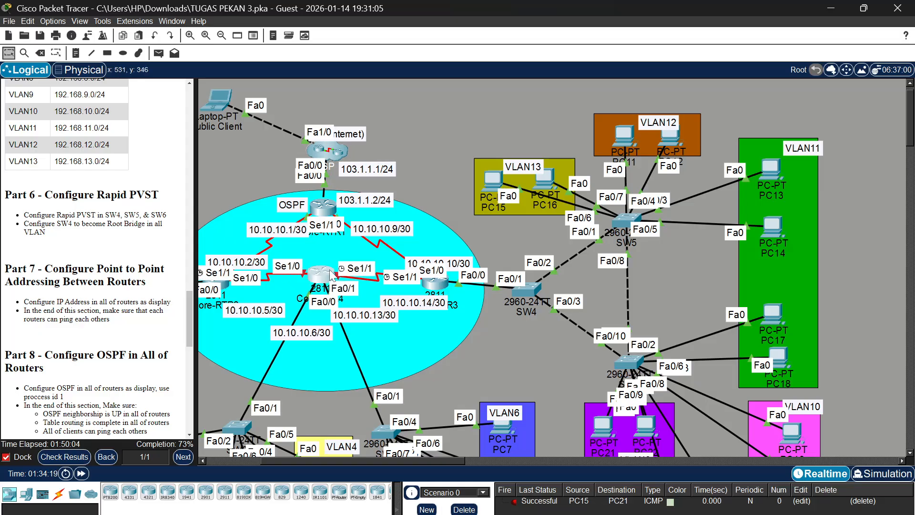
left_click(332, 275)
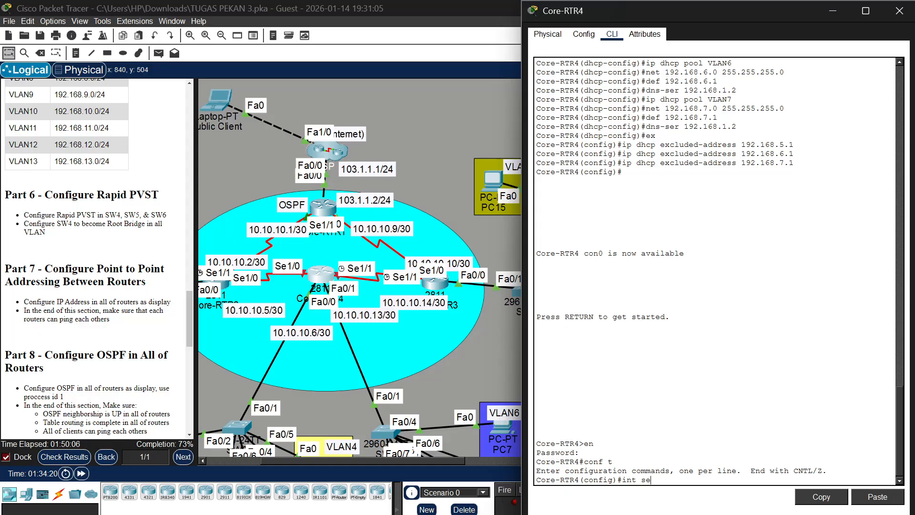
type("1/0")
key("Return")
type("no")
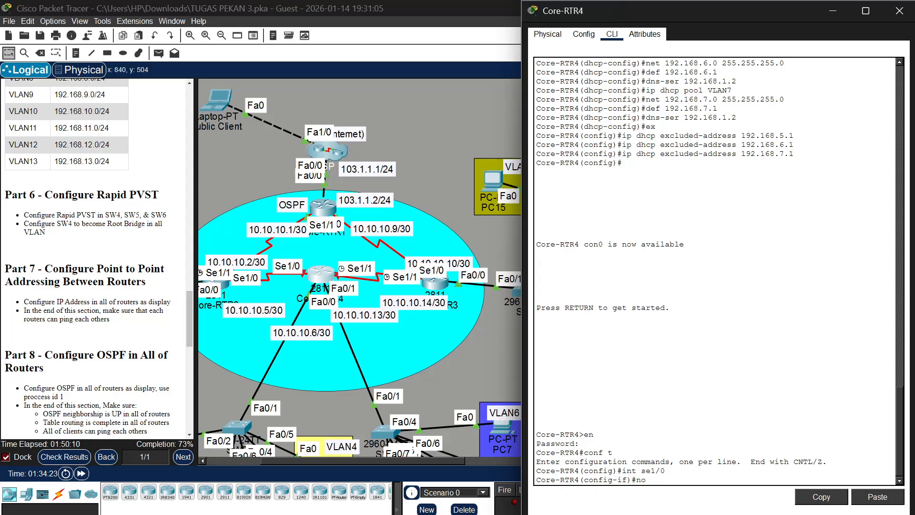
type(" shu")
key("Return")
Select interface se1/1 on Core-RTR4 and enable it with no shutdown
key("Return")
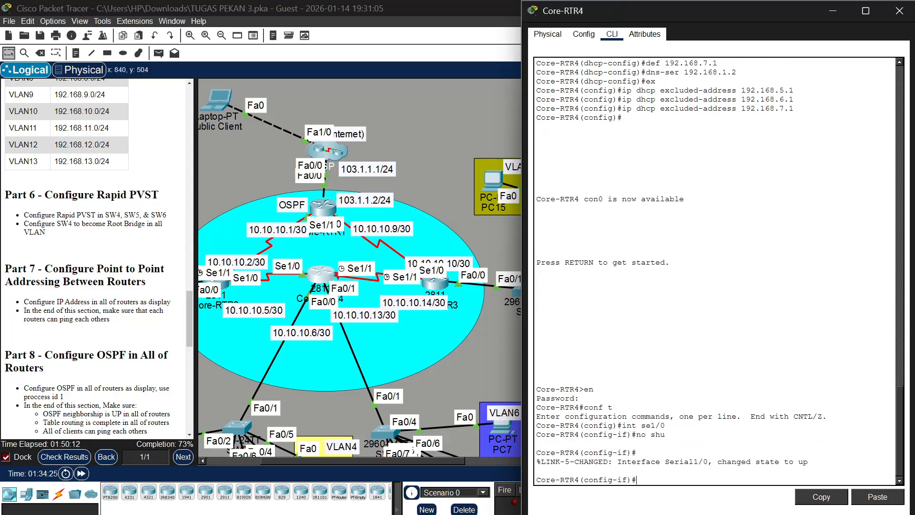
type("int se1/1")
key("Return")
type("no shu")
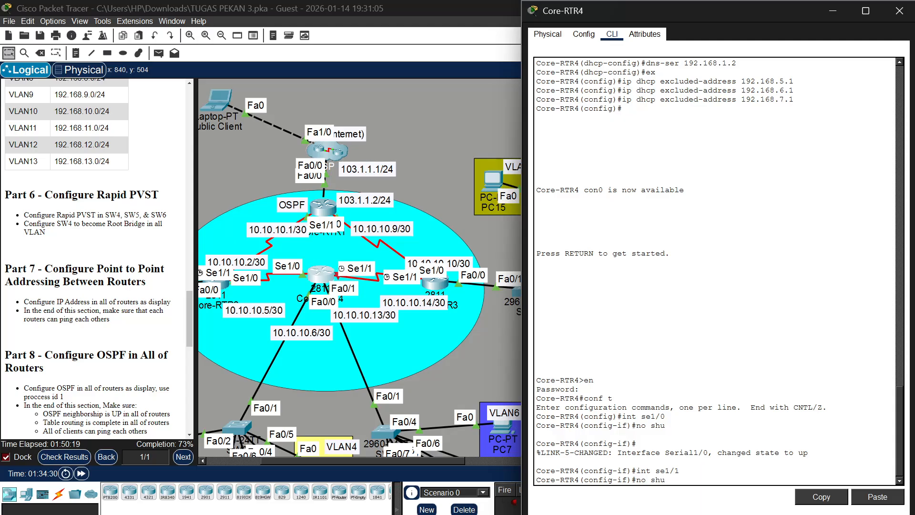
key("Return")
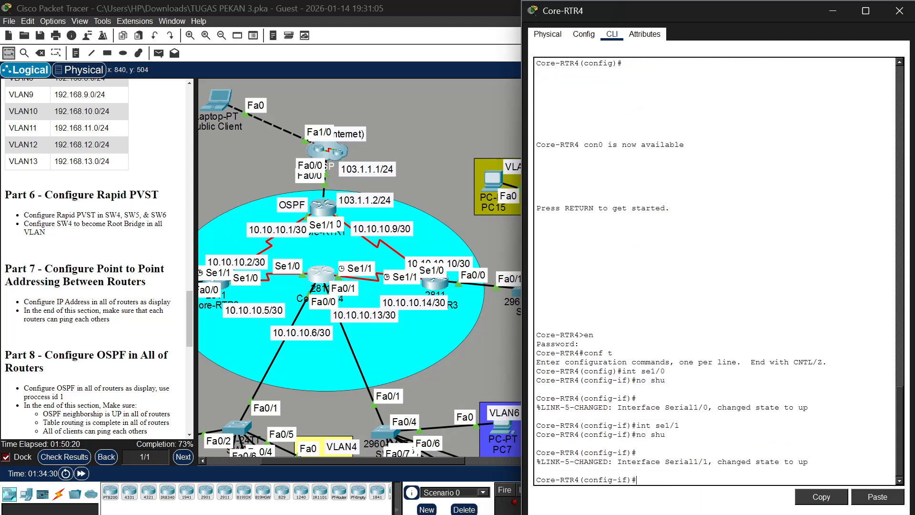
type("int")
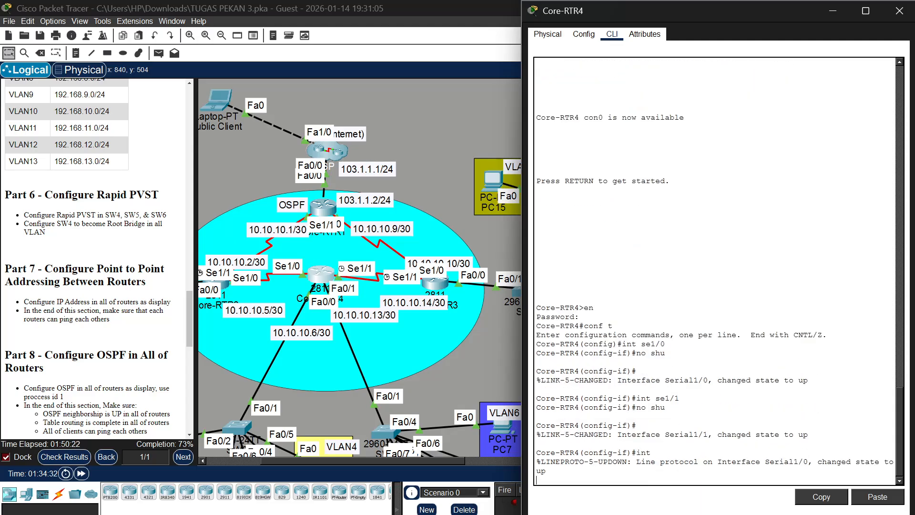
key("Return")
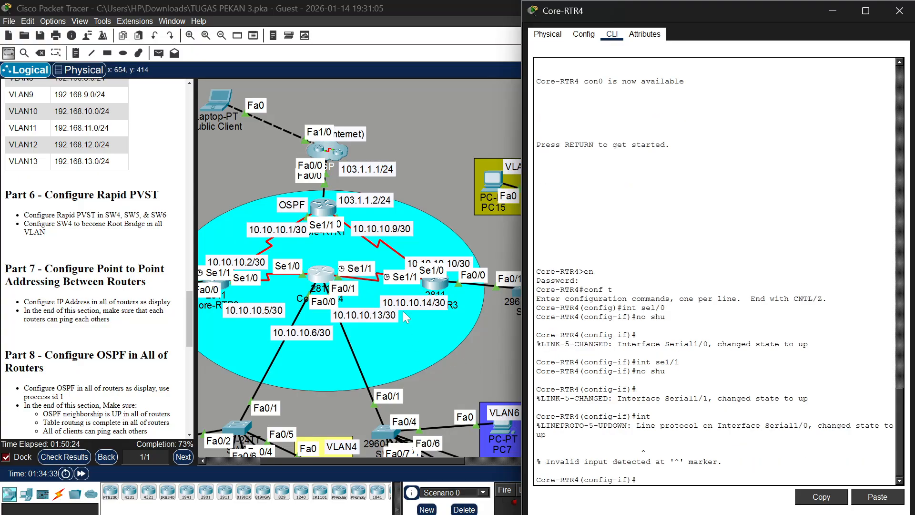
type("int se")
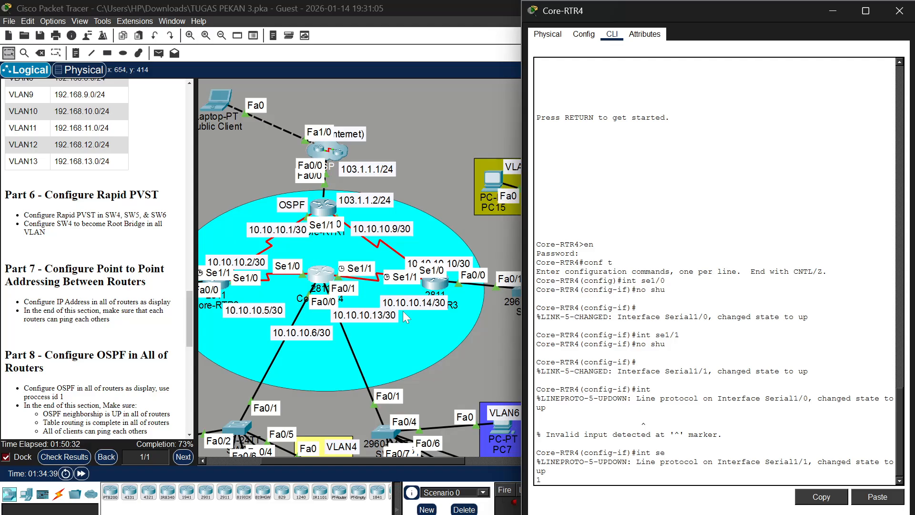
type("1")
key("BackSpace")
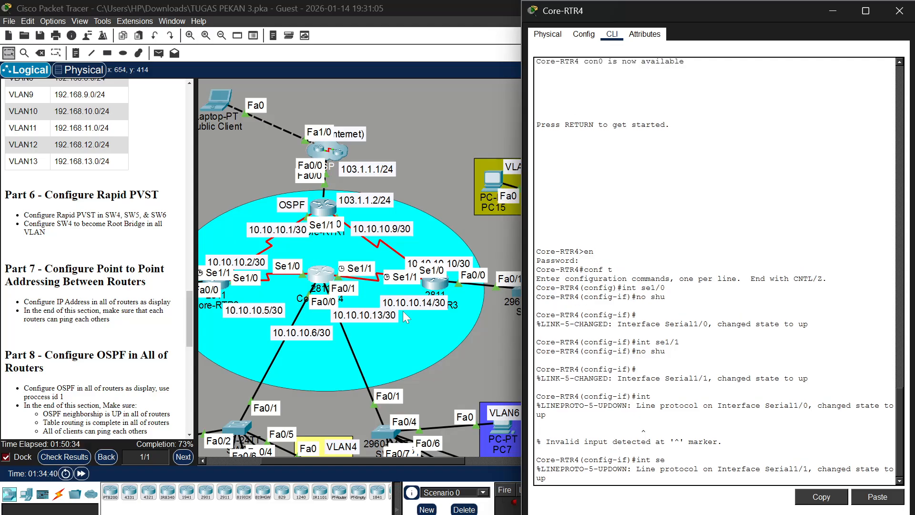
key("Return")
Select interface se1/0 on Core-RTR4 and assign it 10.10.10.6 with mask 255.255.255.252
type("in")
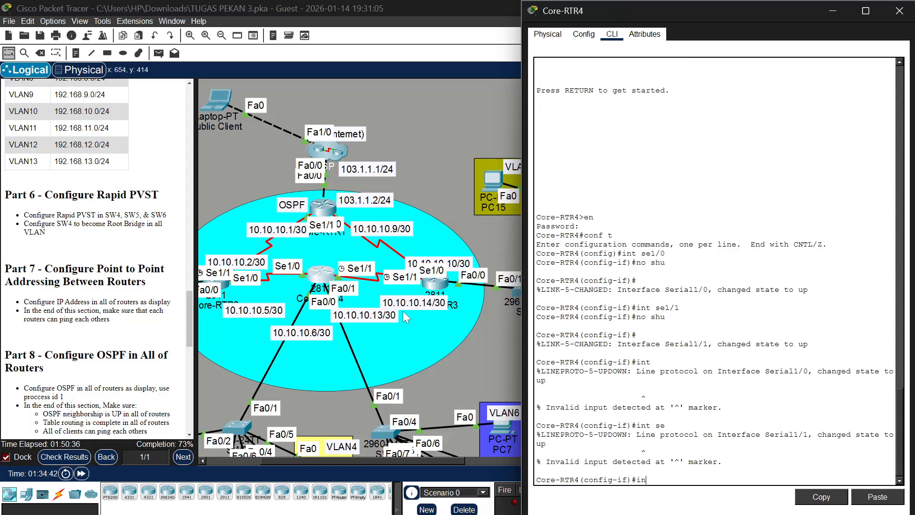
type("t se 1")
type("1/")
type("0")
key("Return")
type("ip")
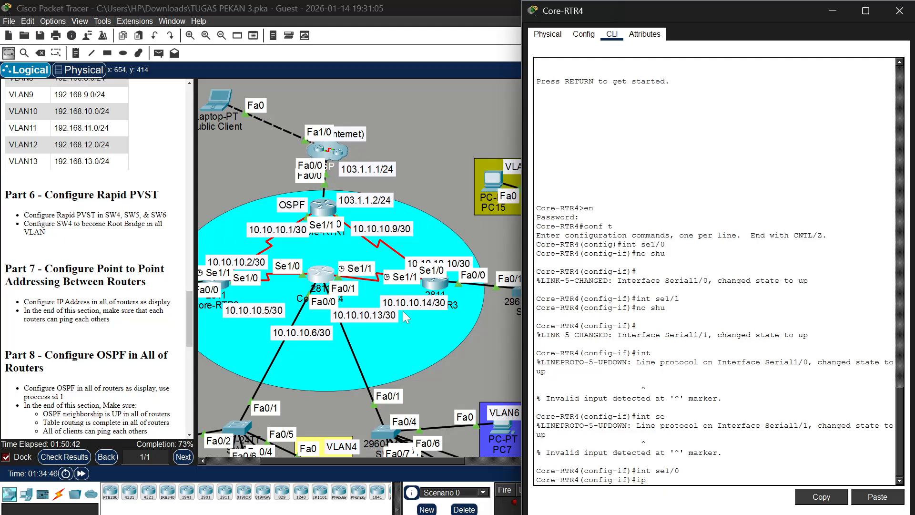
type(" add 10.10.10.6 255.255.255.2")
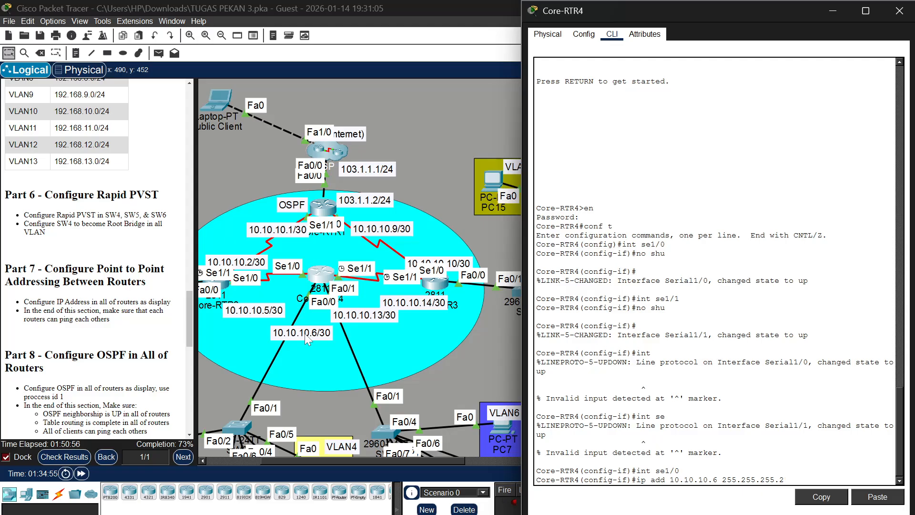
type("52")
key("Return")
Select interface se1/1 on Core-RTR4 and assign it 10.10.10.13 with mask 255.255.255.252
key("Up")
key("Up")
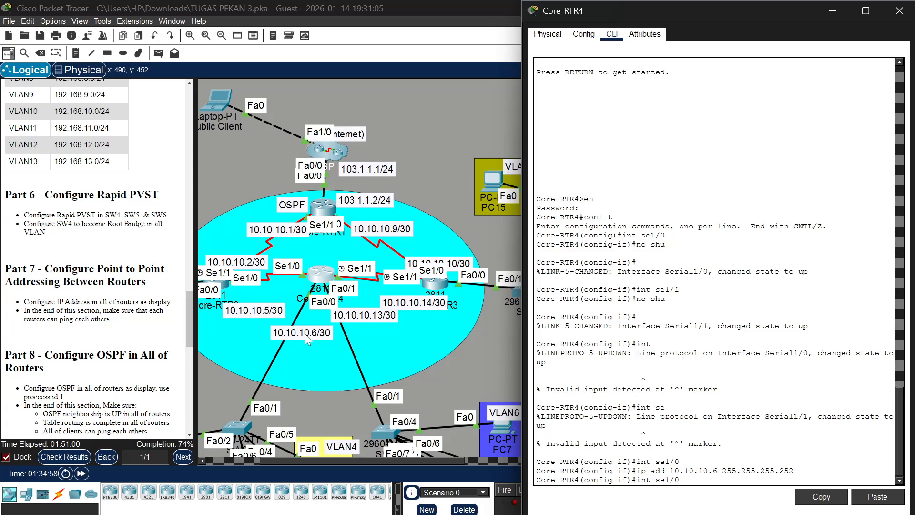
key("BackSpace")
type("1")
key("Return")
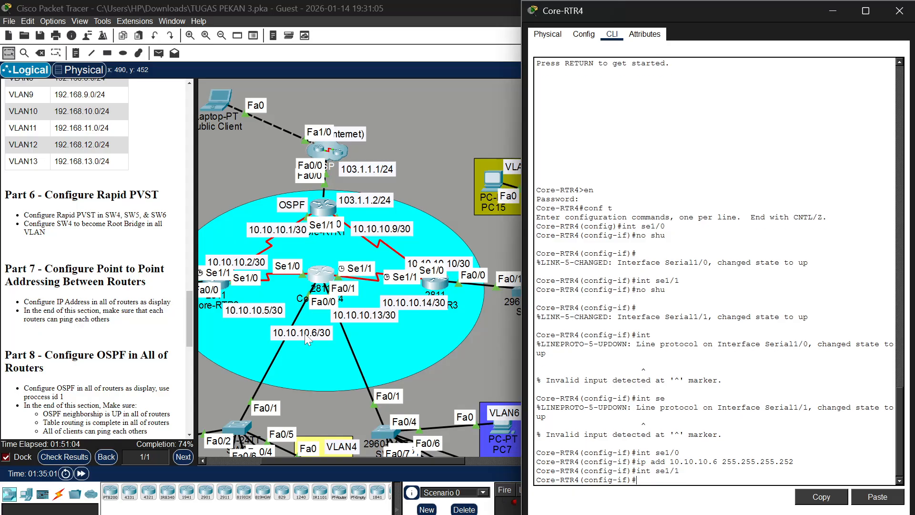
key("Up")
key("Up")
key("Left")
key("Left")
key("Left")
key("Left")
key("Left")
key("Left")
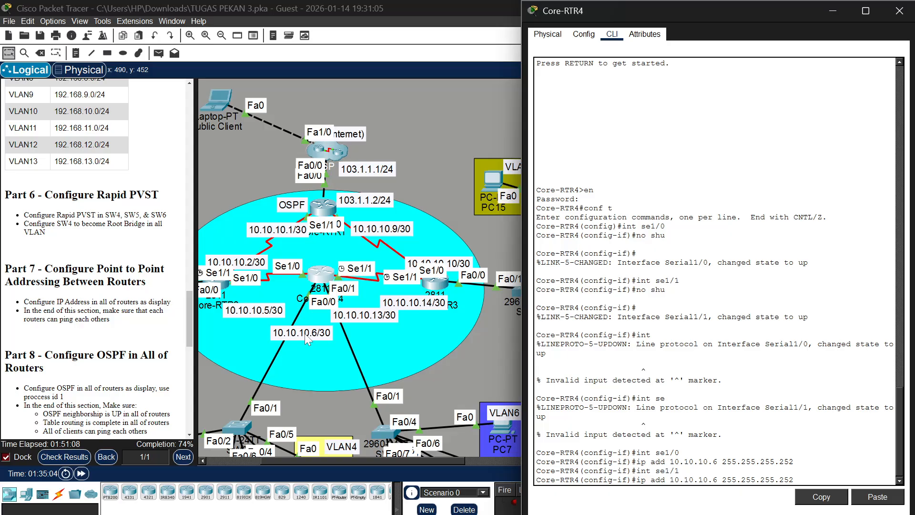
key("BackSpace")
type("13")
key("Return")
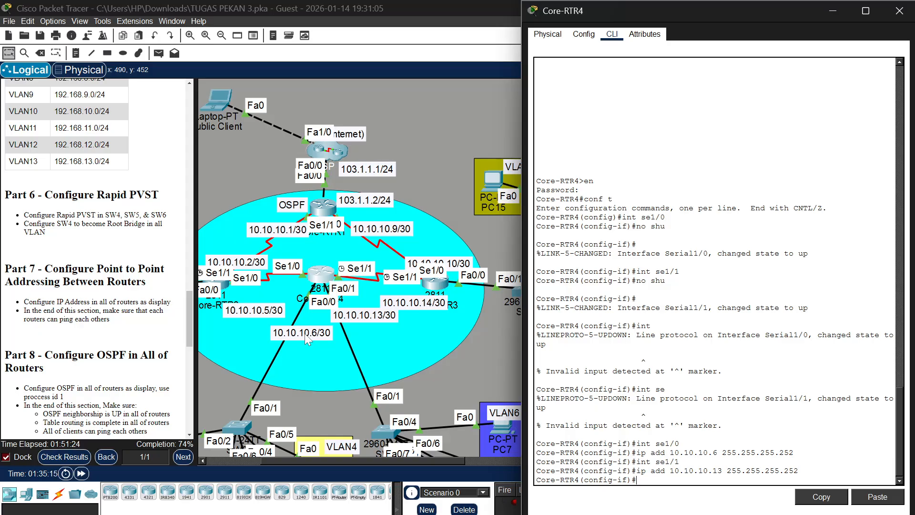
Read the Part 8 OSPF instructions and move Core-RTR4 back down beside its 10.10.10.13/30 label
scroll(98, 257, "down", 3)
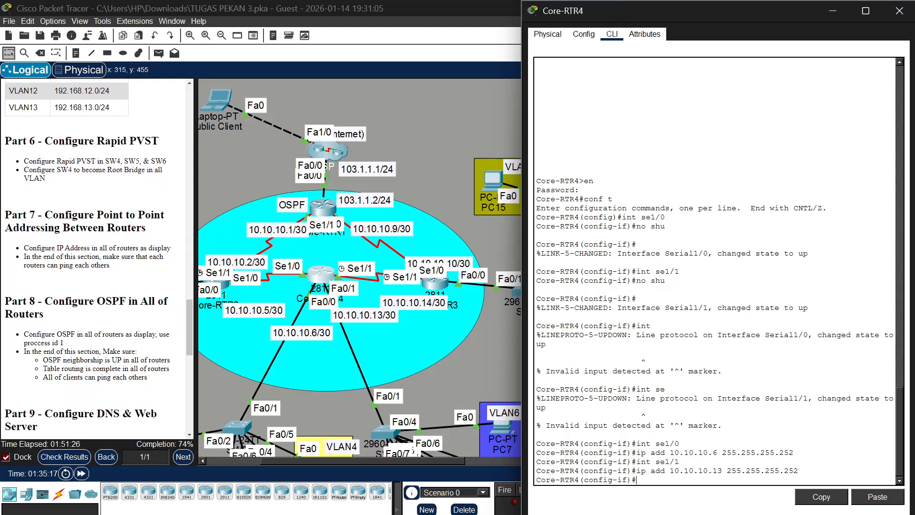
scroll(29, 257, "down", 2)
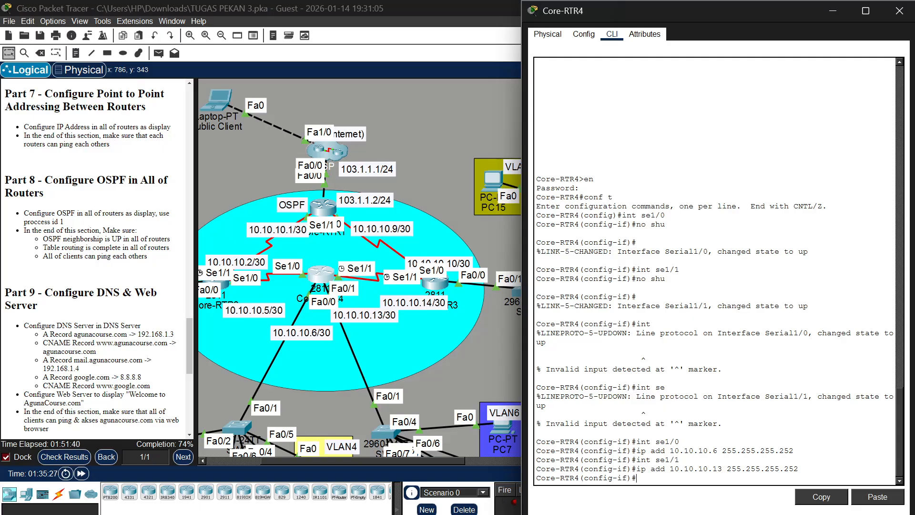
left_click_drag(329, 277, 324, 308)
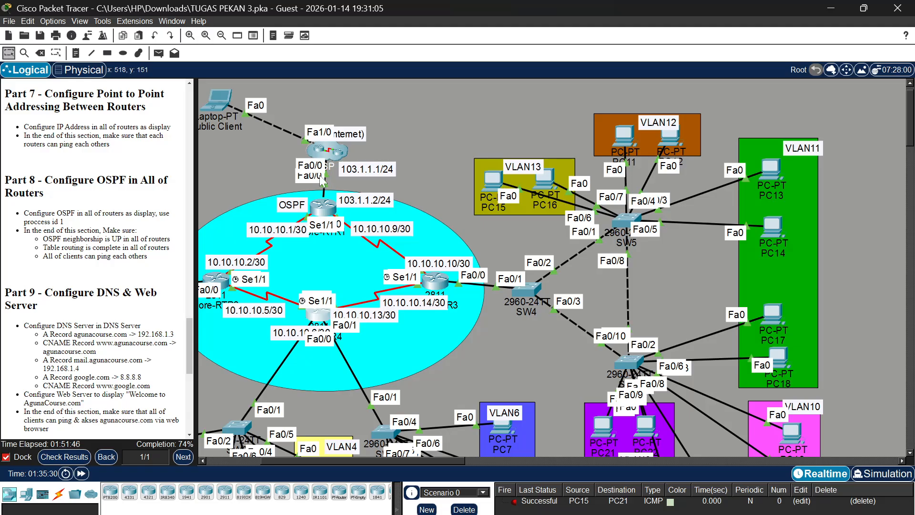
Open Core-RTR1's console, leave interface configuration mode, and start OSPF with process ID 1
left_click(323, 213)
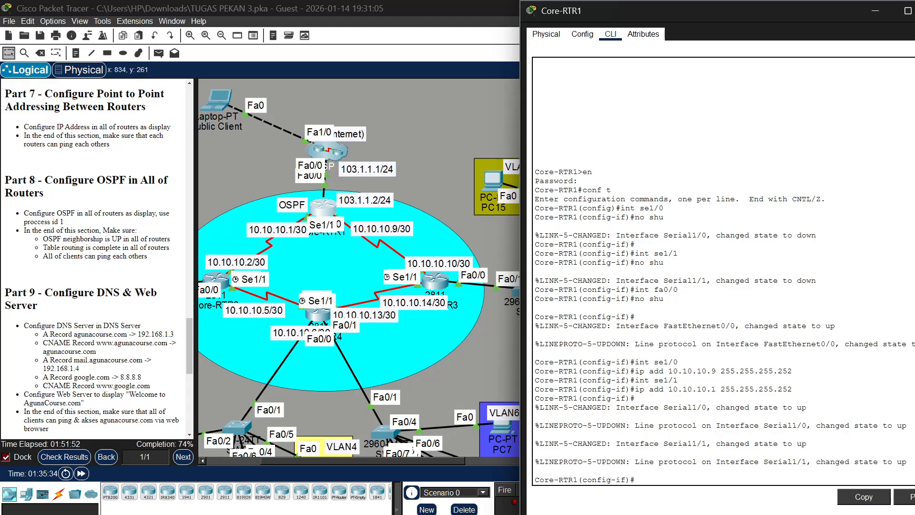
type("ex")
key("Return")
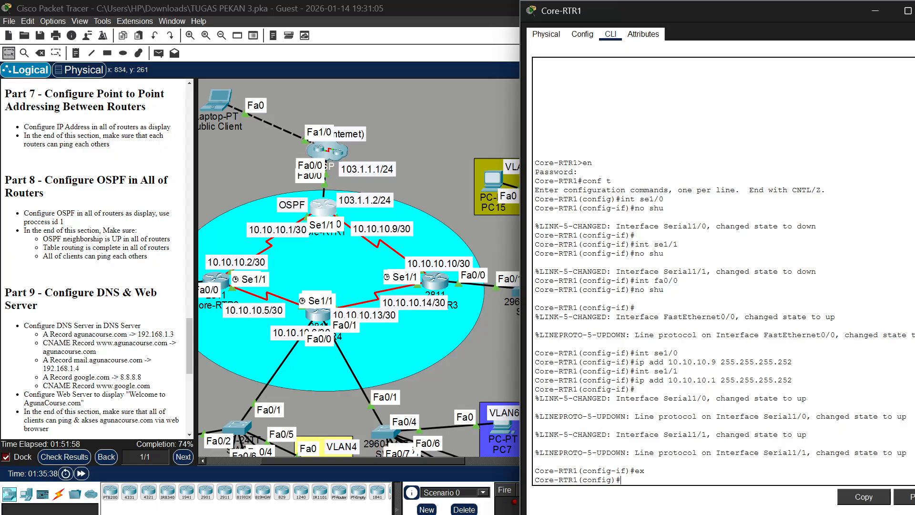
type("router ospf 1")
key("Return")
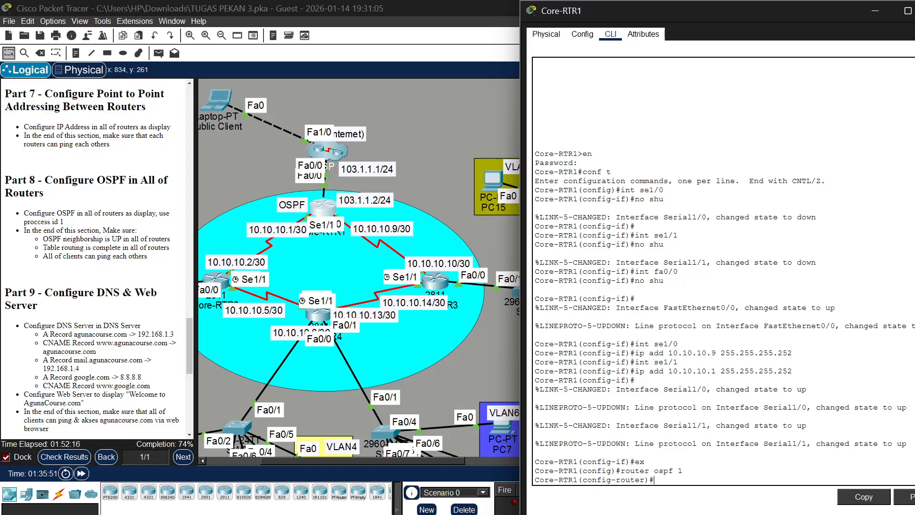
Advertise network 10.10.10.0 with wildcard mask 0.0.0.3 in OSPF area 0 on Core-RTR1
type("net 10.10.10.")
type("0")
type("0.0.0.3")
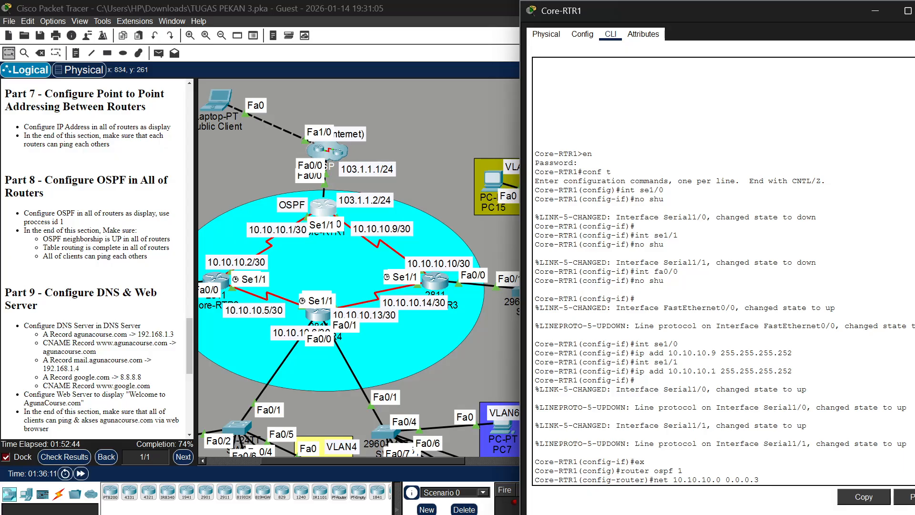
type(" area 0")
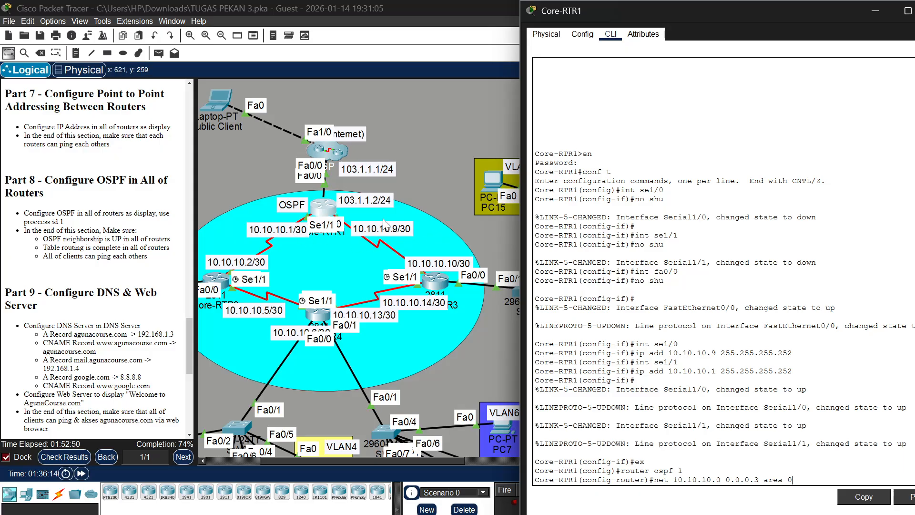
key("Return")
Advertise network 10.10.10.8 with wildcard mask 0.0.0.3 in OSPF area 0 on Core-RTR1
key("Up")
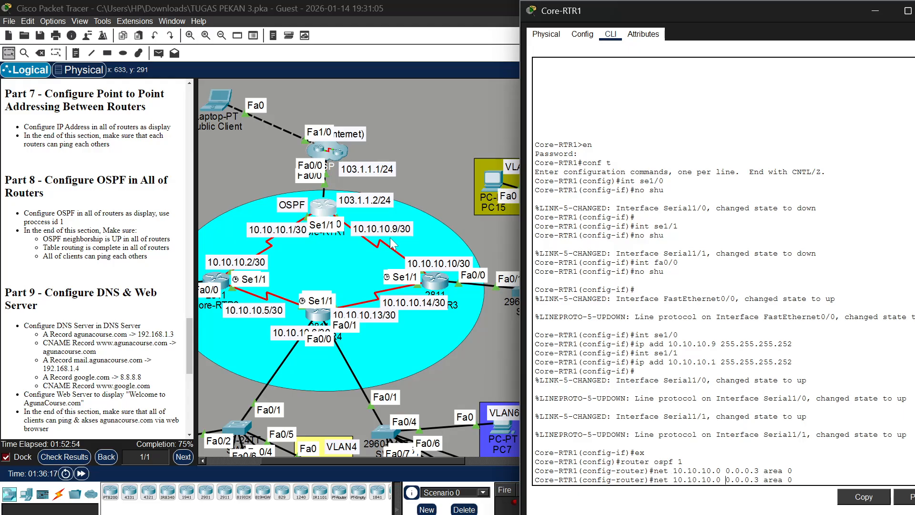
key("BackSpace")
type("8")
key("Return")
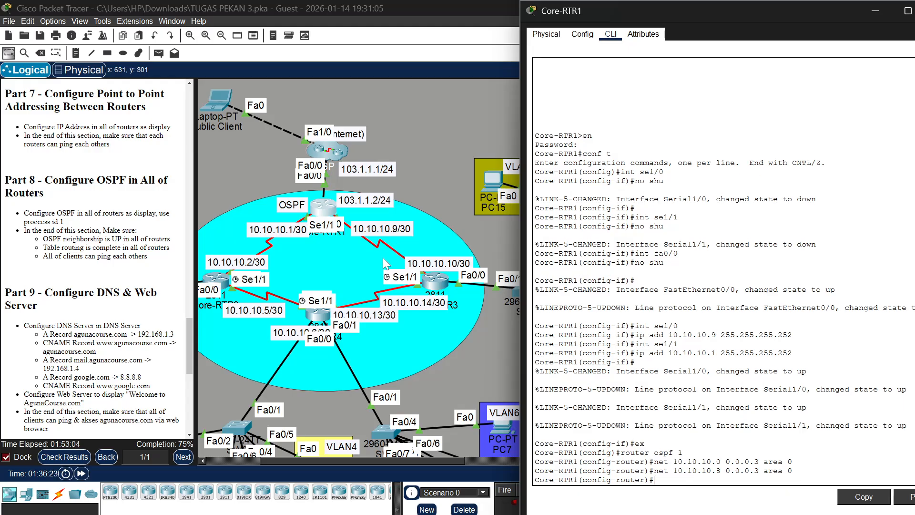
Open Core-RTR2's console and start OSPF with process ID 1
scroll(258, 243, "left", 3)
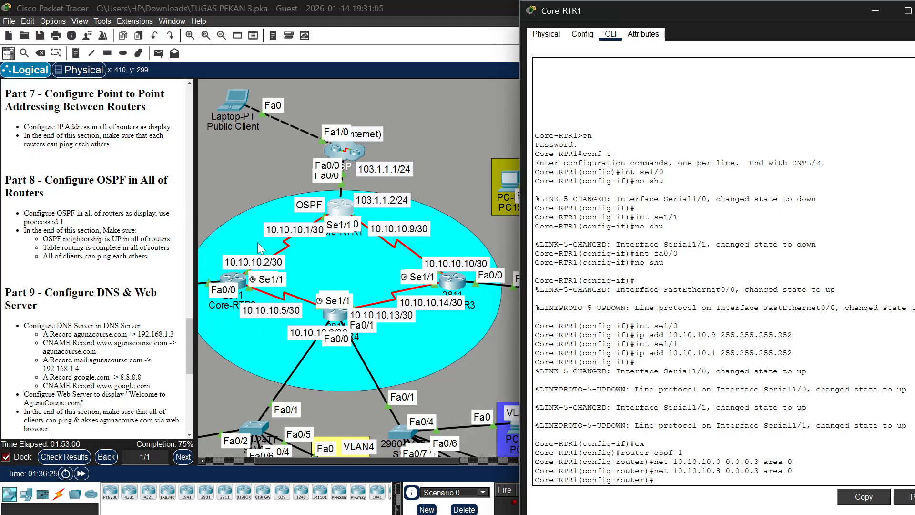
left_click(275, 284)
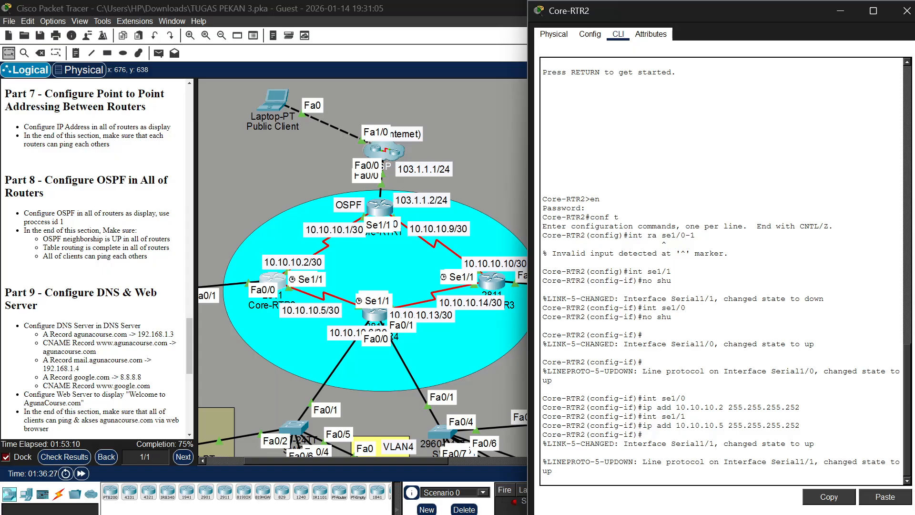
key("Return")
type("router")
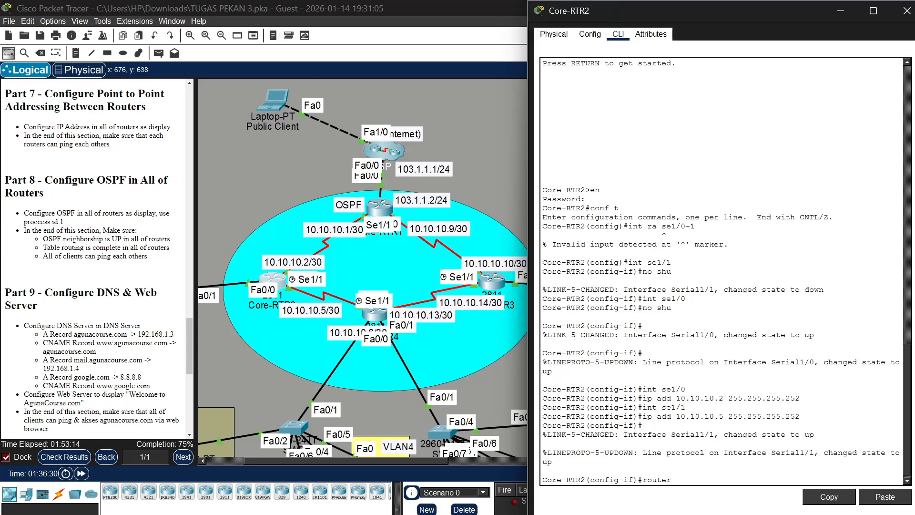
type(" ospf")
key("BackSpace")
type("1")
key("Return")
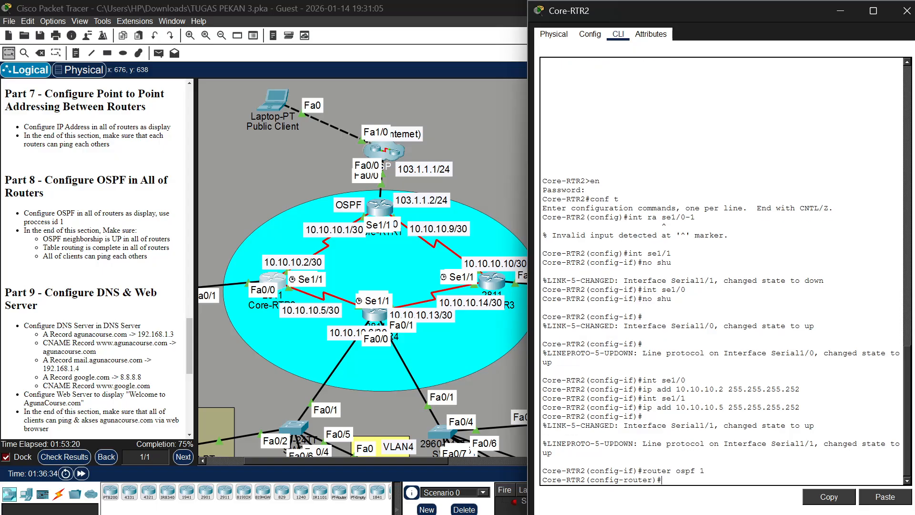
Advertise network 10.10.10.0 with wildcard mask 0.0.0.3 in OSPF area 0 on Core-RTR2
type("ne")
type("10.10.10.0")
type("0.0.0.3 area 0")
key("Return")
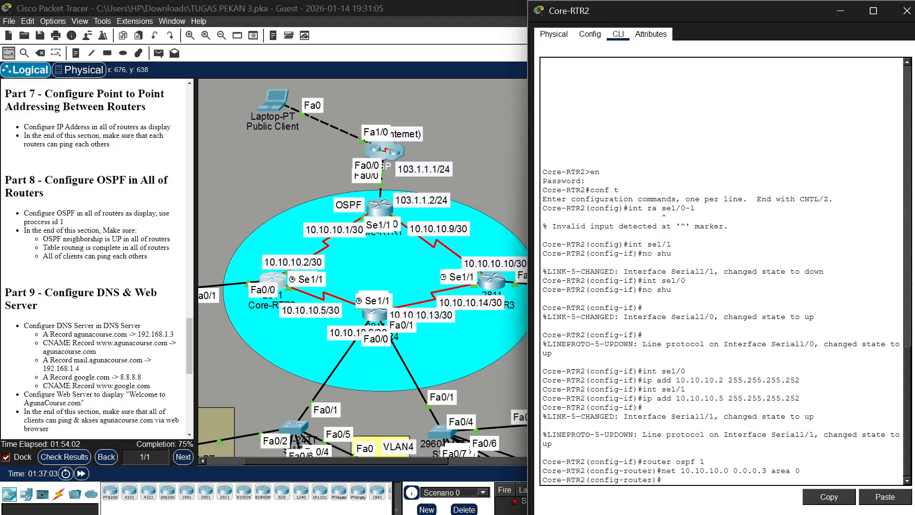
Advertise network 10.10.10.4 with wildcard mask 0.0.0.3 in OSPF area 0 on Core-RTR2
key("Up")
key("Left")
key("Left")
key("Left")
key("Left")
key("Left")
key("Left")
key("Left")
key("Left")
key("Left")
key("Left")
key("Left")
key("Left")
key("Left")
key("BackSpace")
type("4")
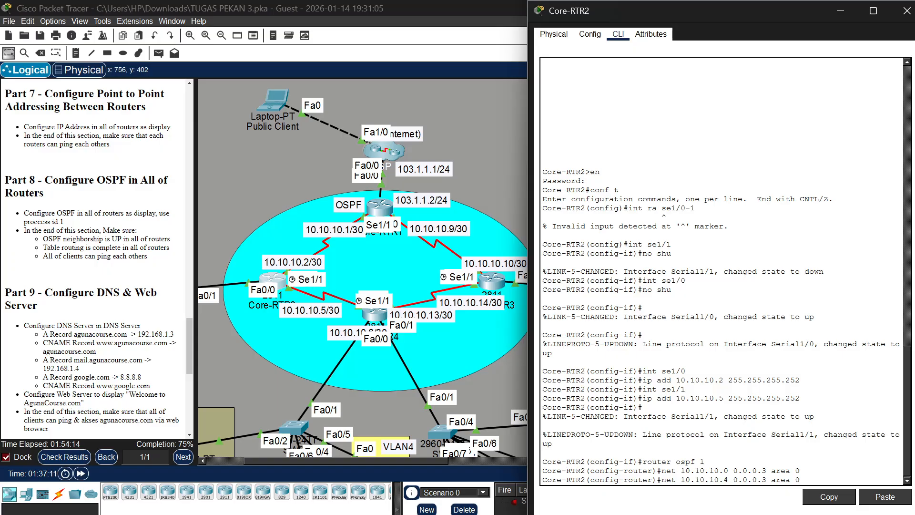
key("Return")
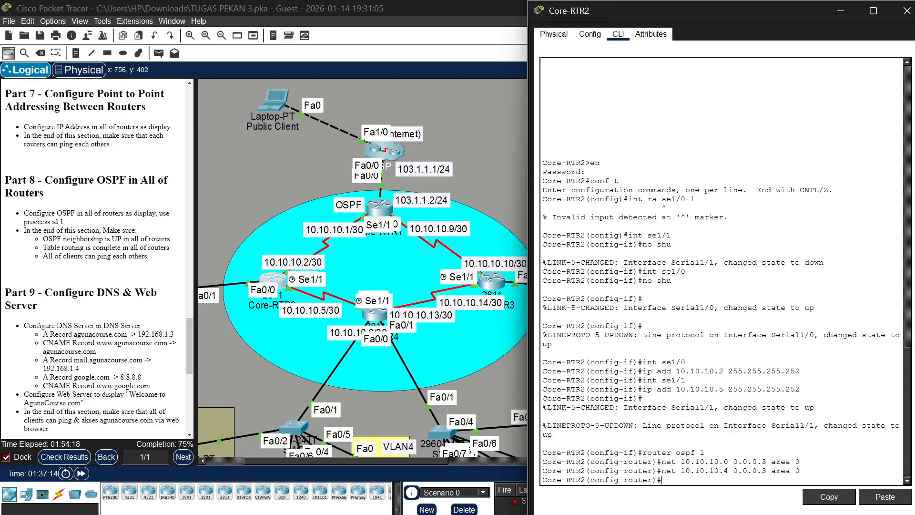
Advertise network 192.168.1.0 with wildcard mask 0.0.0.255 in OSPF area 0 on Core-RTR2
key("Up")
key("Left")
key("Left")
key("Left")
key("Left")
key("Left")
key("Left")
key("Left")
key("Left")
key("Left")
key("Left")
key("Left")
key("Left")
key("Left")
key("Left")
key("Left")
key("BackSpace")
type("0")
key("Left")
key("Left")
key("BackSpace")
key("Left")
key("Left")
key("BackSpace")
type("68")
key("Left")
key("Left")
key("Left")
key("Left")
key("BackSpace")
type("92")
key("BackSpace")
type("2")
left_click(768, 479)
key("BackSpace")
type("255")
key("Return")
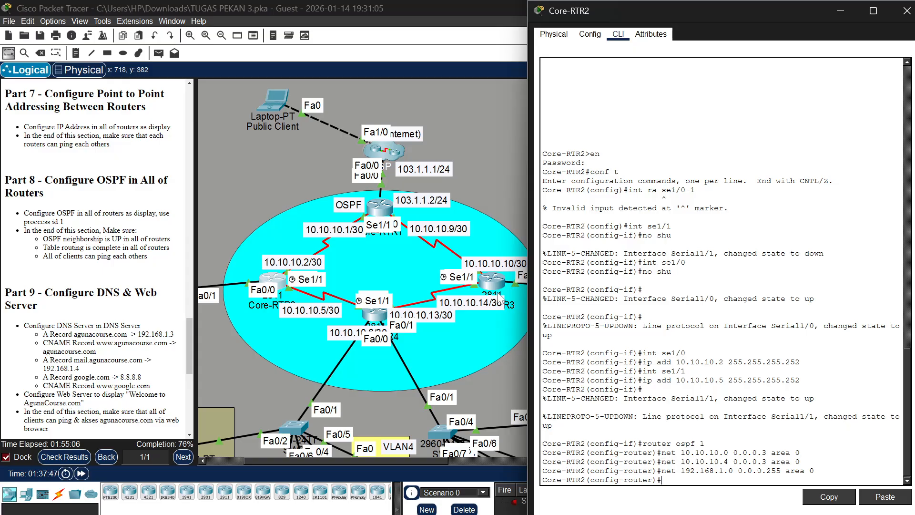
Open Core-RTR4's console and start OSPF with process ID 1
scroll(496, 292, "down", 2)
scroll(496, 292, "down", 1)
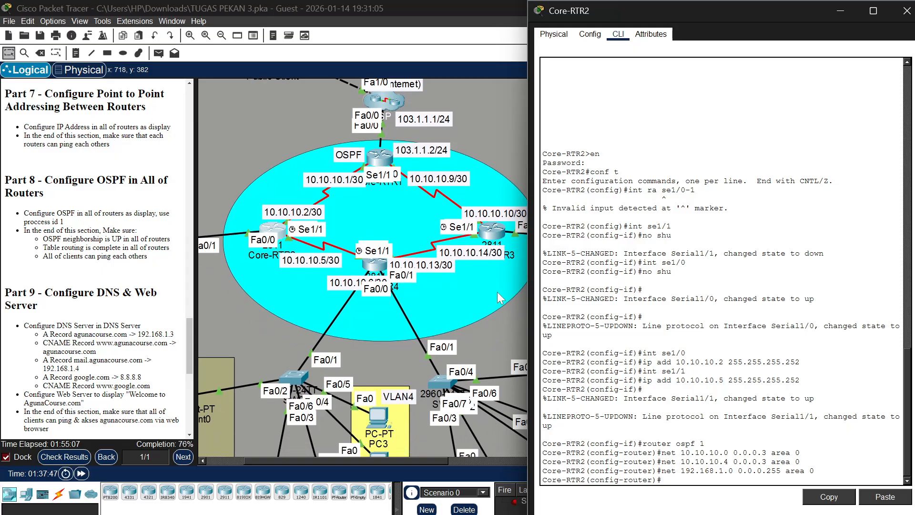
left_click(375, 262)
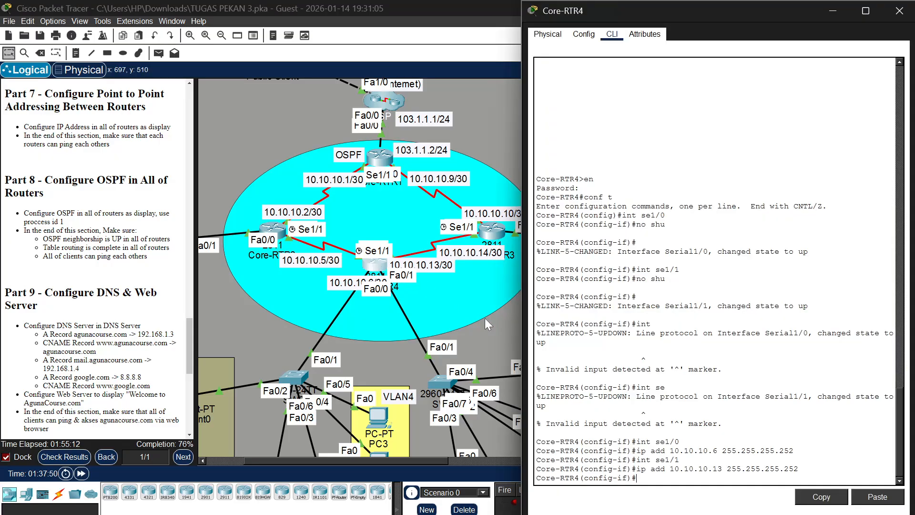
type("ex")
key("Return")
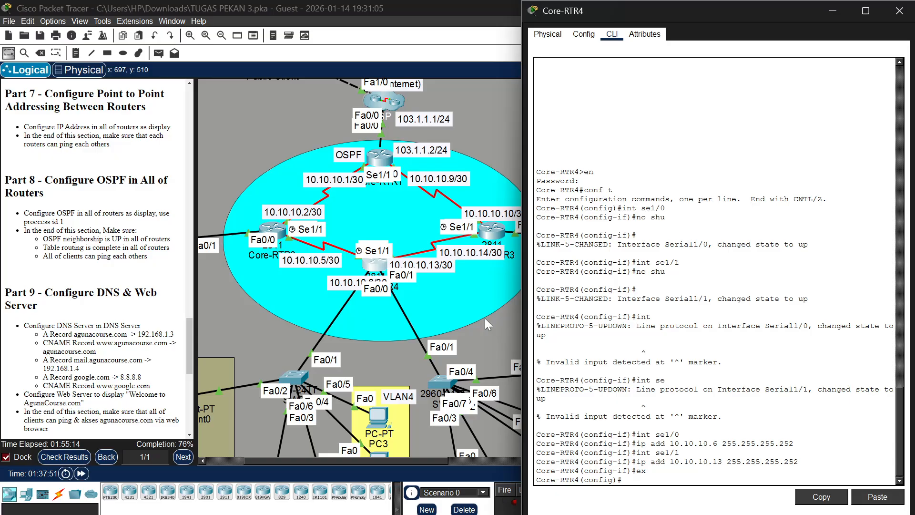
type("router ospf 1")
key("Return")
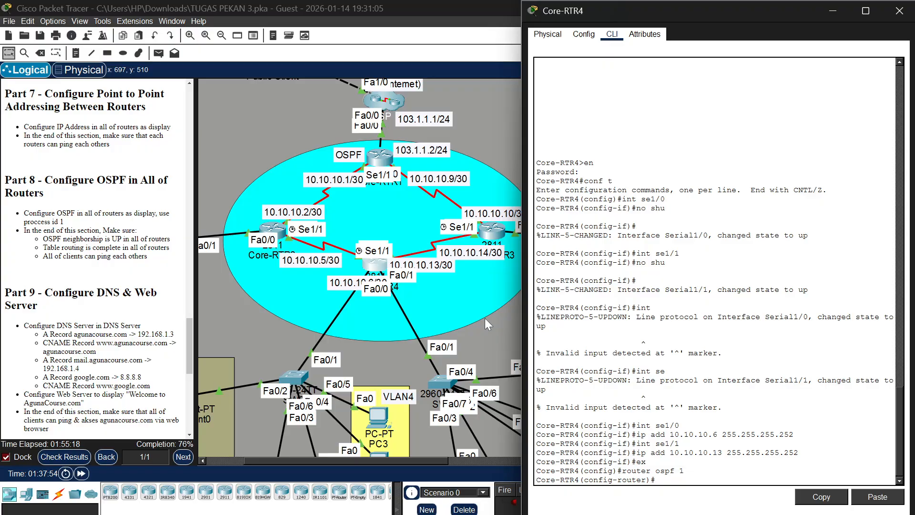
Advertise network 10.10.10.8 with wildcard mask 0.0.0.3 in OSPF area 0 on Core-RTR4
type("net 10.10.10.4 0.0.0.3 area 0")
scroll(479, 201, "right", 3)
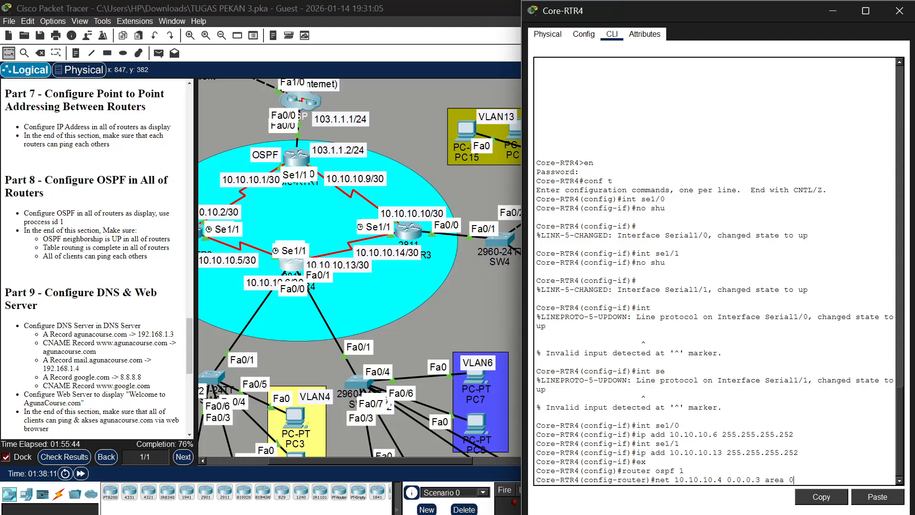
key("BackSpace")
type("0")
key("BackSpace")
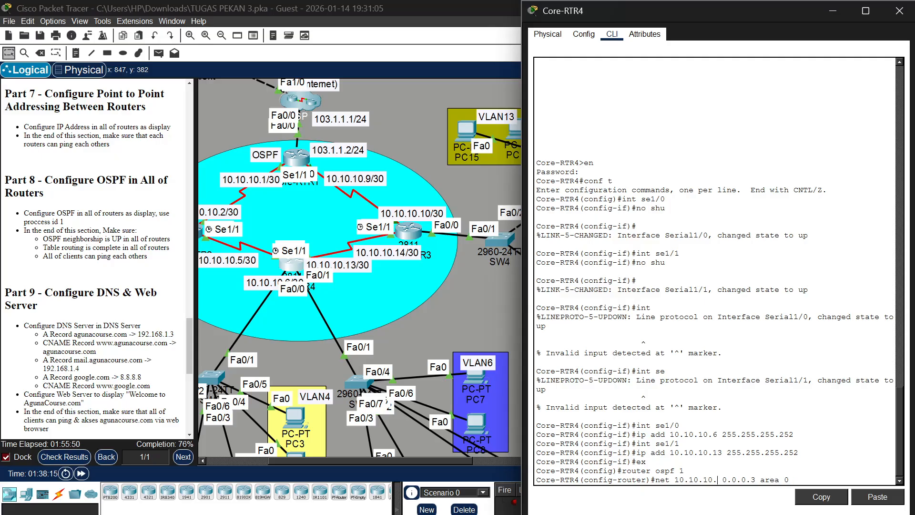
type("8")
left_click(684, 471)
key("Return")
Advertise network 10.10.10.12 with wildcard mask 0.0.0.3 in OSPF area 0 on Core-RTR4
key("Up")
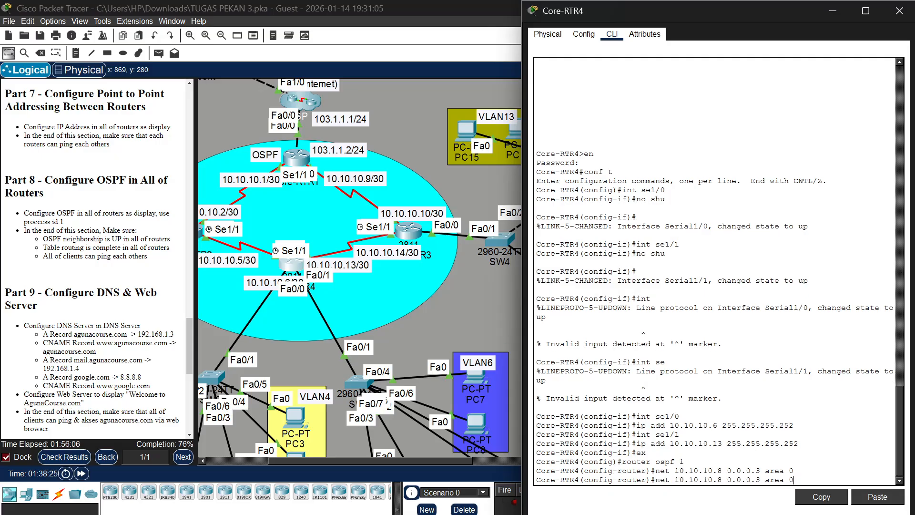
key("Left")
key("Left")
key("Left")
key("Left")
key("Left")
key("Left")
key("Left")
key("Left")
key("Left")
key("Left")
key("Left")
key("Left")
key("Left")
key("Left")
key("BackSpace")
type("12")
key("Return")
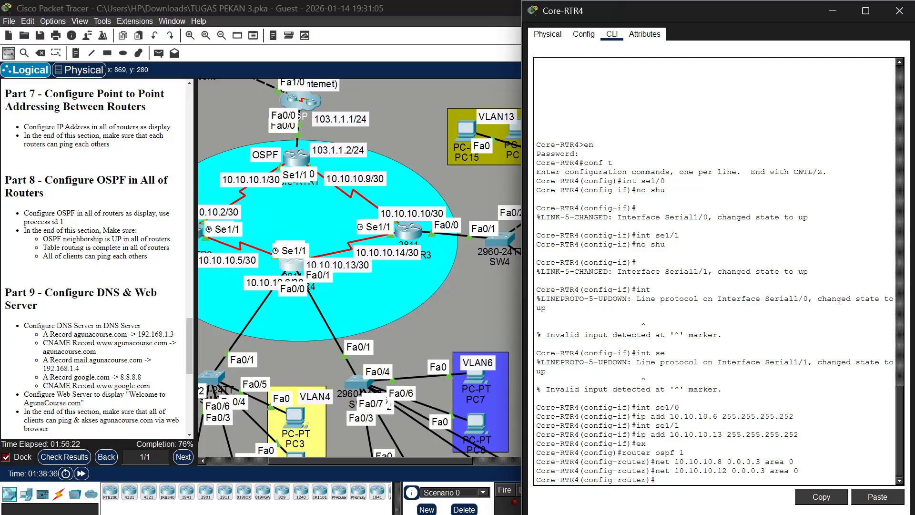
Advertise network 192.168.8.0 with wildcard mask 0.0.0.255 in OSPF area 0 on Core-RTR4
key("Up")
key("Right")
key("Right")
key("BackSpace")
type("3")
key("BackSpace")
type("255")
key("Left")
key("Left")
key("Left")
key("Left")
key("Left")
key("Left")
key("Left")
key("Left")
key("Left")
key("BackSpace")
key("BackSpace")
type("0")
key("BackSpace")
key("BackSpace")
type("8")
key("Left")
key("Left")
key("BackSpace")
key("BackSpace")
type("68")
key("Left")
key("Left")
key("Left")
key("BackSpace")
type("92")
scroll(436, 212, "right", 3)
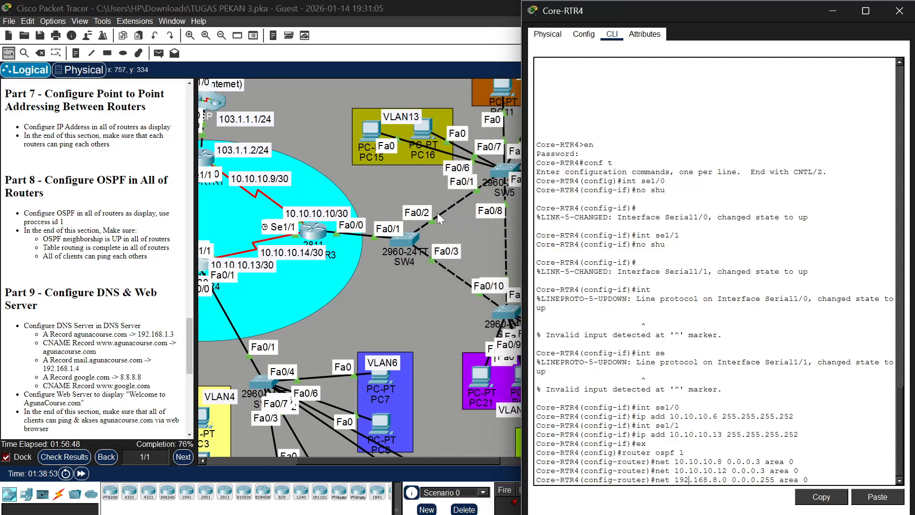
scroll(436, 212, "right", 4)
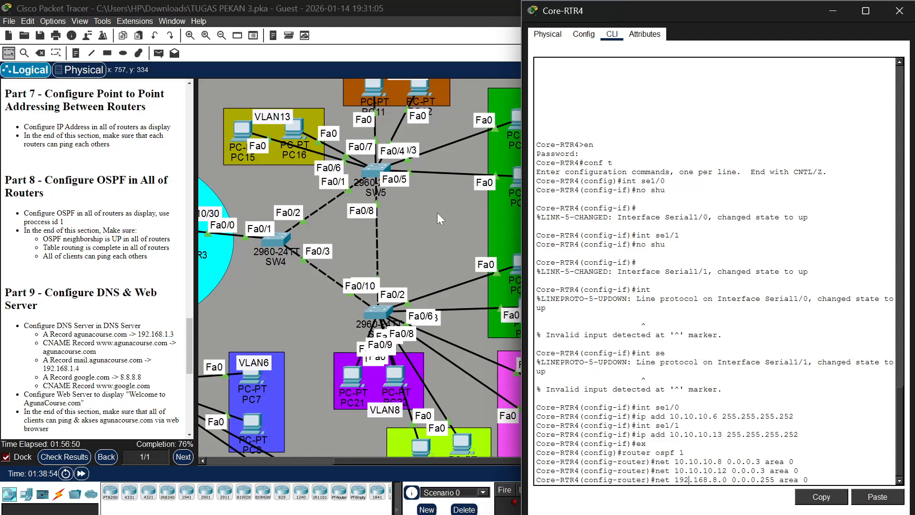
scroll(437, 213, "left", 4)
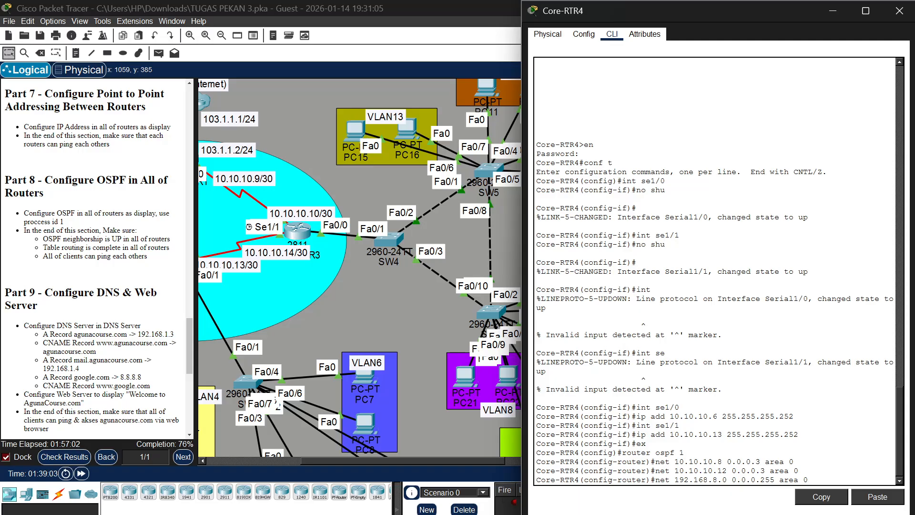
key("Return")
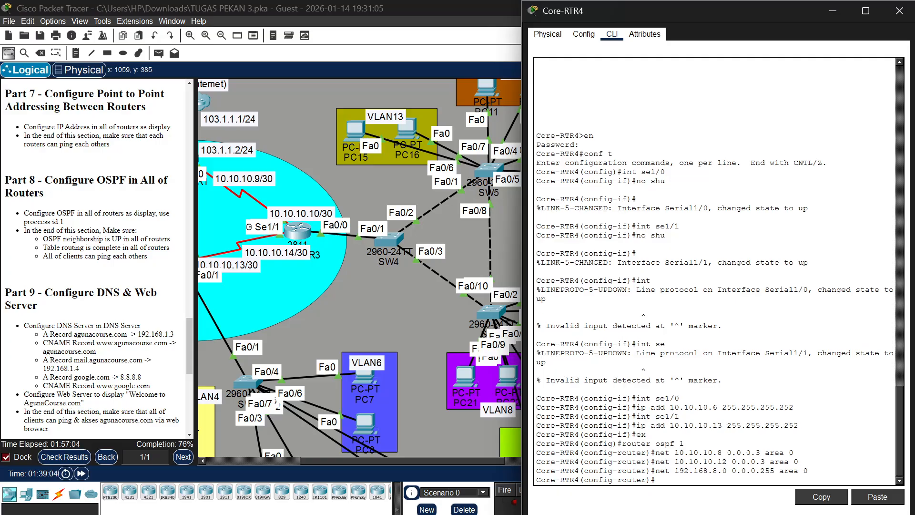
Advertise network 192.168.9.0 with wildcard mask 0.0.0.255 in OSPF area 0 on Core-RTR4
key("Up")
key("Left")
key("Left")
key("Left")
key("Left")
key("Left")
key("Left")
key("Left")
key("Left")
key("Left")
key("Left")
key("Left")
key("Left")
key("Left")
key("Left")
key("Left")
key("Left")
key("Left")
key("Left")
key("BackSpace")
type("9")
key("Return")
Advertise networks 192.168.10.0 and 192.168.11.0 with wildcard mask 0.0.0.255 in OSPF area 0 on Core-RTR4
key("Up")
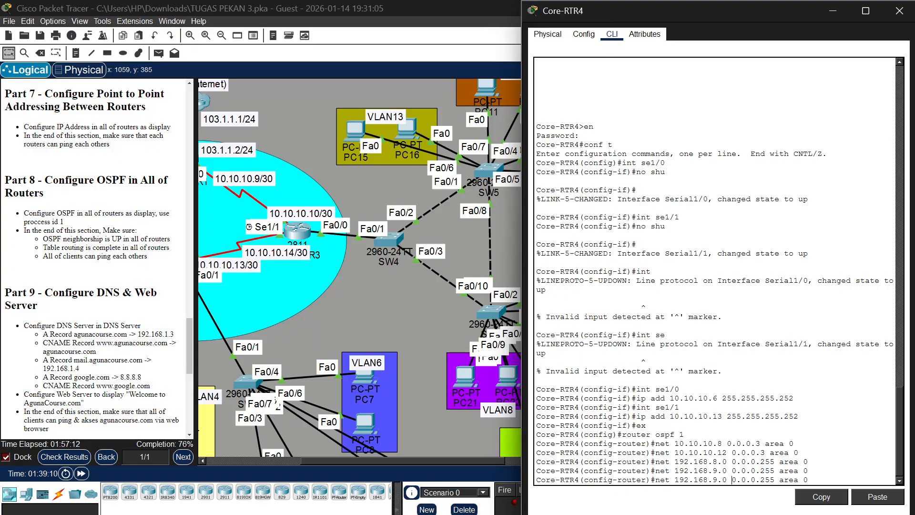
key("BackSpace")
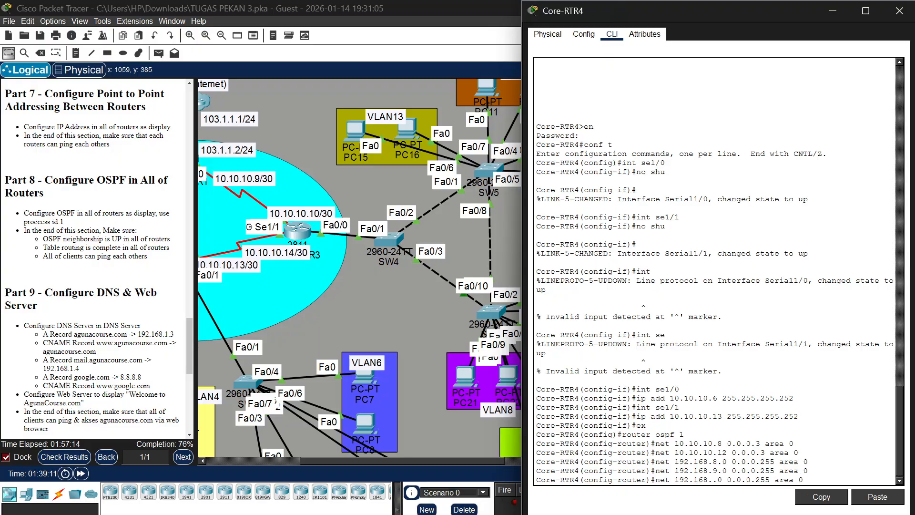
type("10")
key("Return")
key("Up")
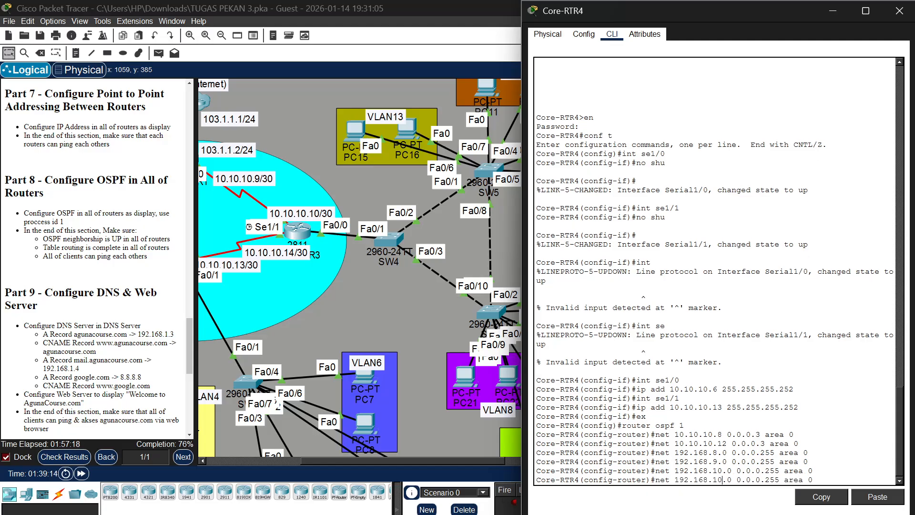
key("BackSpace")
type("1")
key("Return")
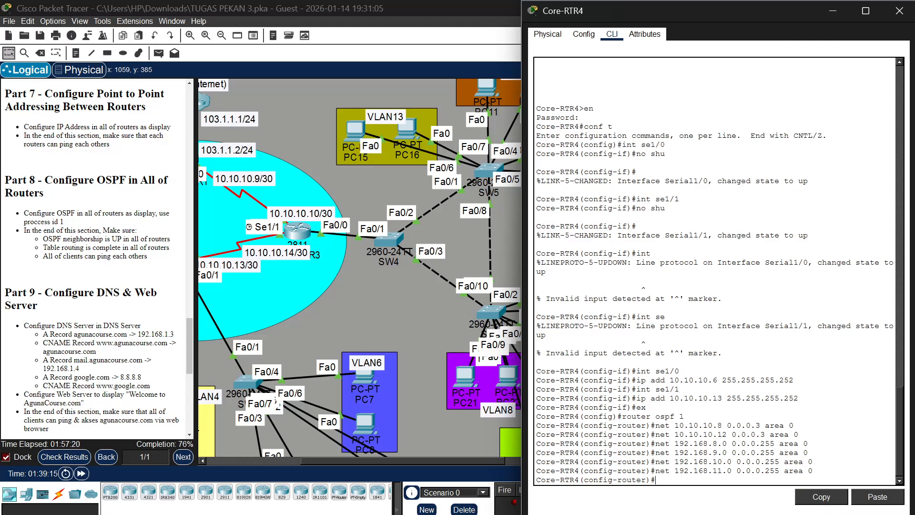
Advertise network 192.168.12.0 with wildcard mask 0.0.0.255 in OSPF area 0 on Core-RTR4
key("Up")
key("Left")
key("Left")
key("Left")
key("Left")
key("Left")
key("Left")
key("Left")
key("Left")
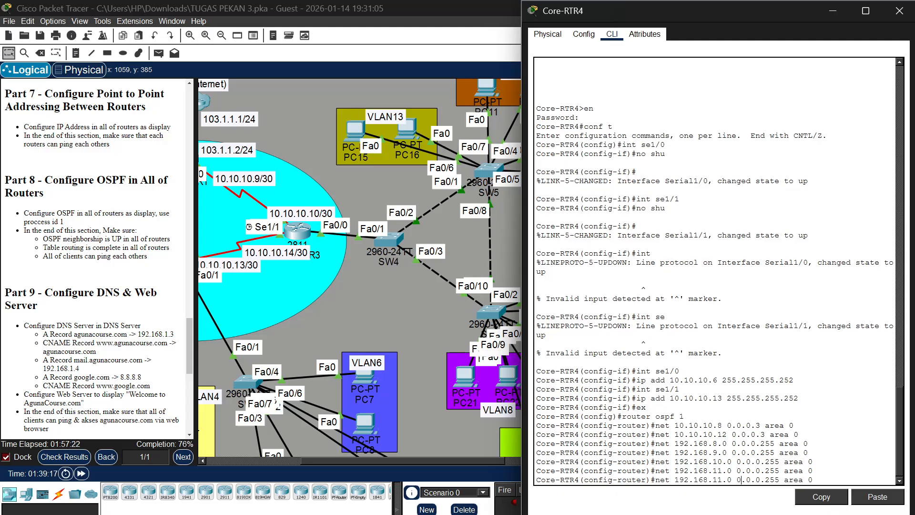
key("BackSpace")
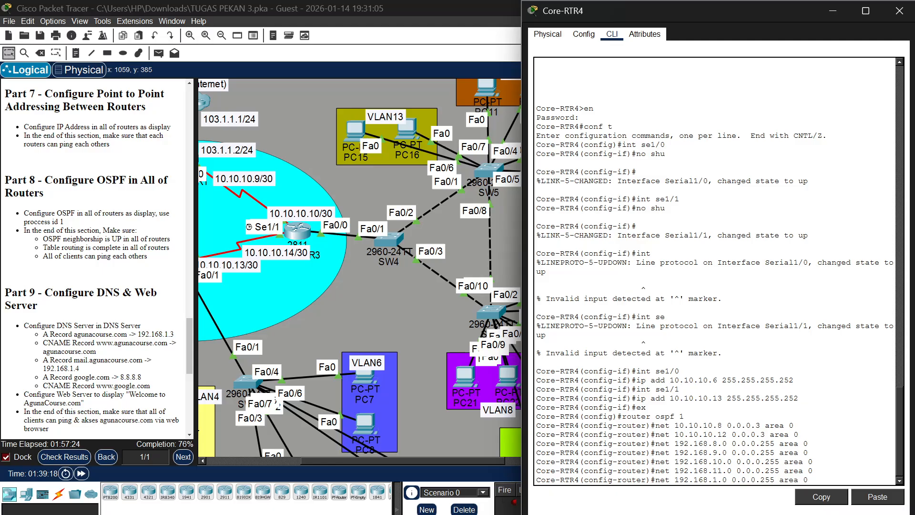
type("2")
key("Return")
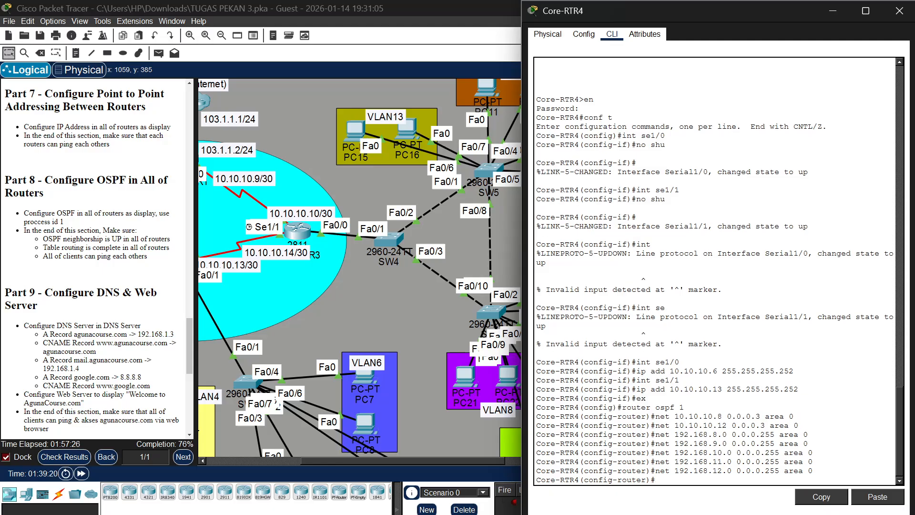
Advertise network 192.168.13.0 with wildcard mask 0.0.0.255 in OSPF area 0 on Core-RTR4
key("Up")
key("Left")
key("Left")
key("Left")
key("Left")
key("Left")
key("Left")
key("Left")
key("Left")
key("Left")
key("Left")
key("Left")
key("Left")
key("Left")
key("Left")
key("Left")
key("Left")
key("Left")
key("Left")
key("Left")
key("BackSpace")
type("3")
key("Return")
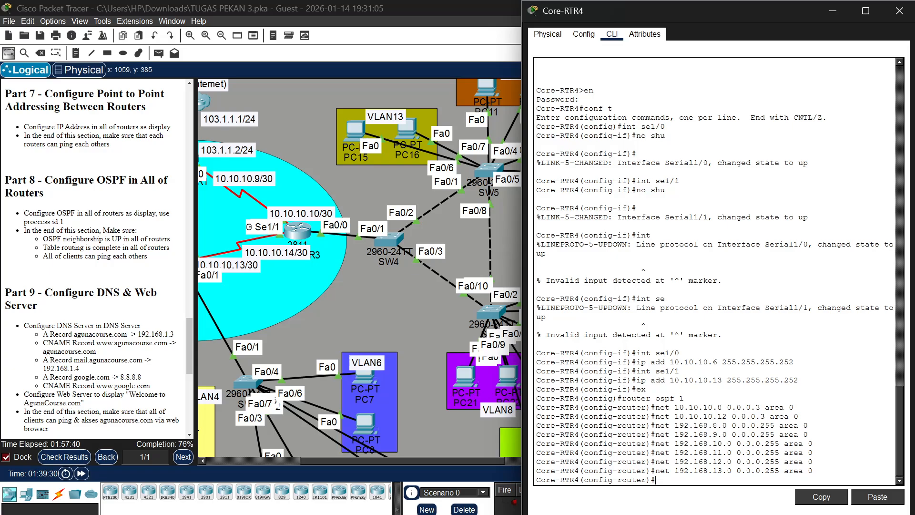
Re-enter the configuration of OSPF process 1 on Core-RTR4
scroll(338, 265, "left", 5)
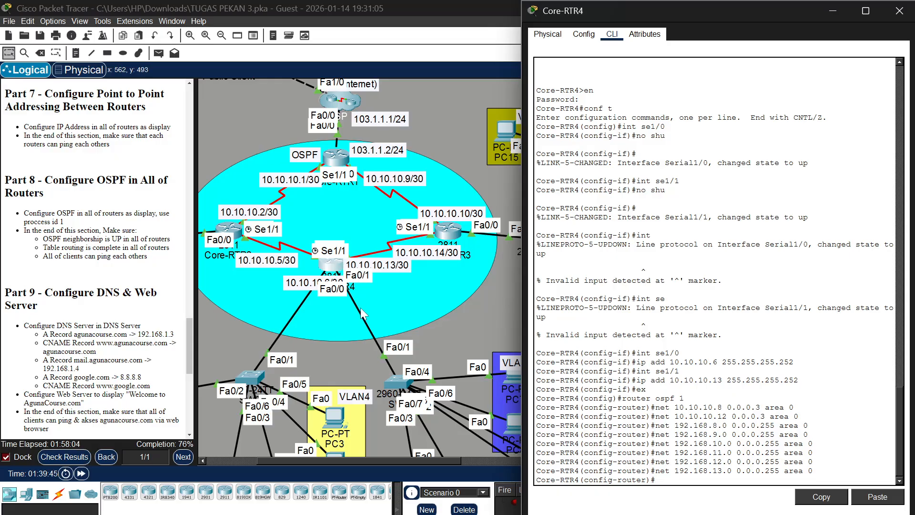
key("Up")
key("Up")
key("Up")
key("Up")
key("Up")
key("Up")
key("Up")
key("Return")
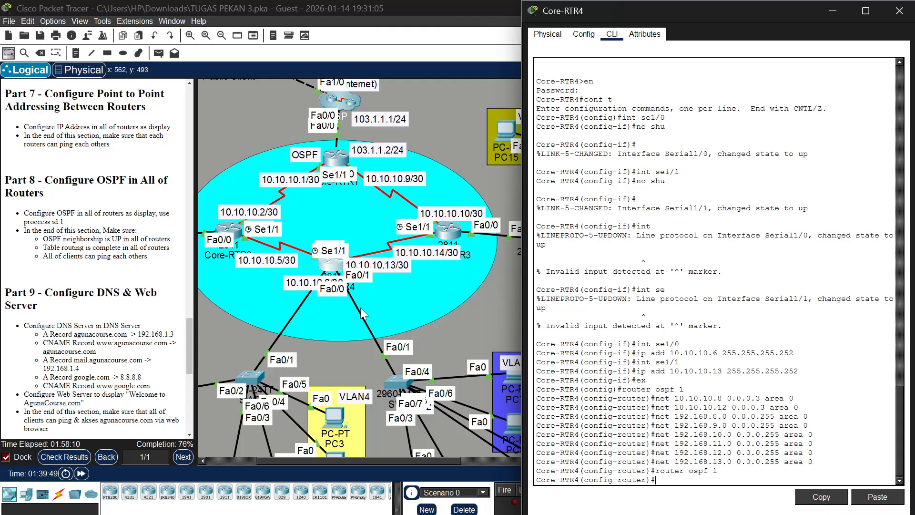
Advertise network 10.10.10.4 with wildcard mask 0.0.0.3 in OSPF area 0 on Core-RTR4
key("Up")
key("Up")
key("Up")
key("Up")
key("Up")
key("Up")
key("Up")
key("Up")
key("Down")
key("BackSpace")
type("4")
key("Return")
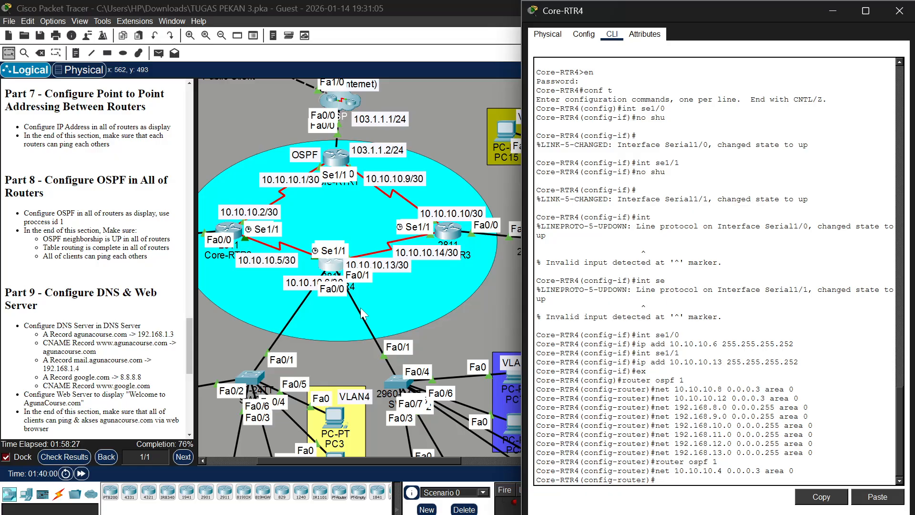
Enter the OSPF area 0 statement for network 10.10.10.12 with wildcard mask 0.0.0.3 again on Core-RTR4
key("Up")
key("Left")
key("Left")
key("Left")
key("Left")
key("Left")
key("Left")
key("Left")
key("Left")
key("Left")
key("Left")
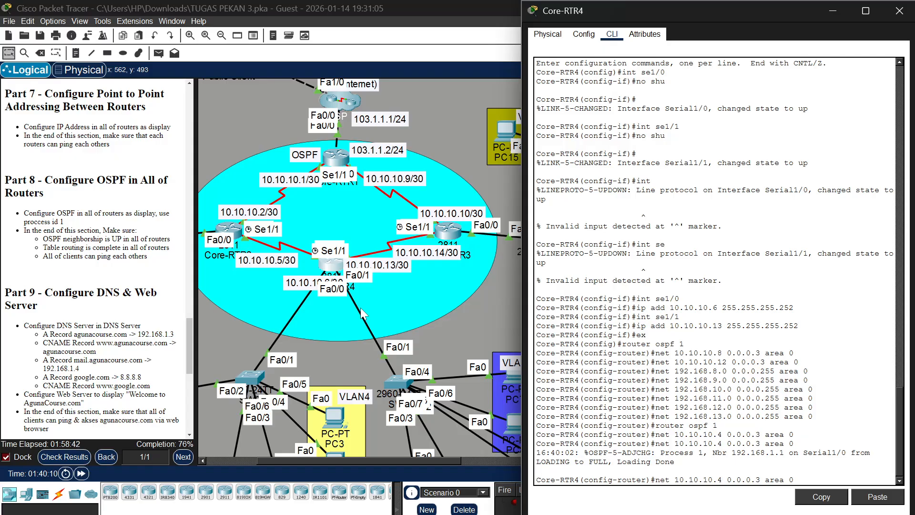
key("Down")
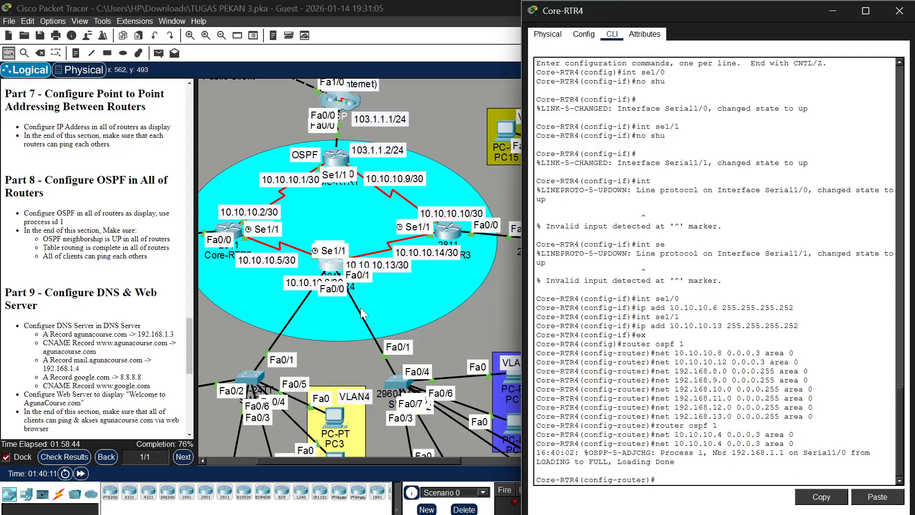
key("Up")
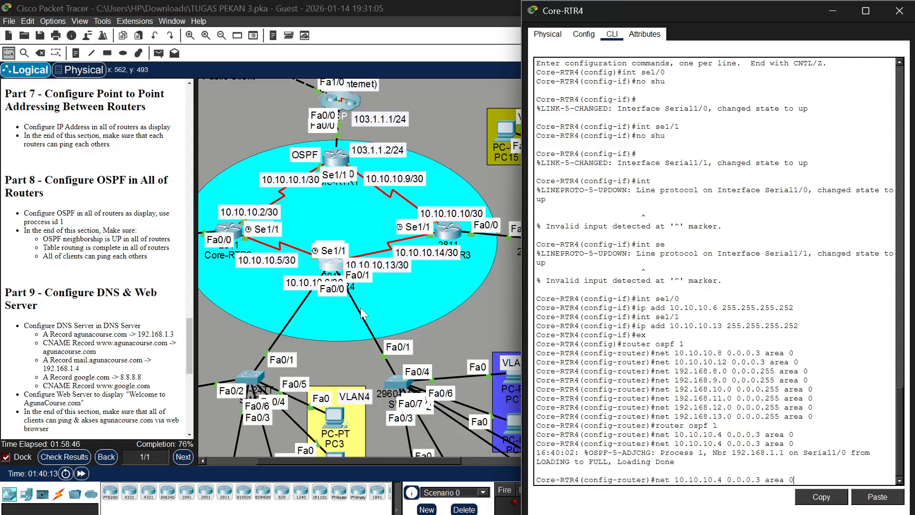
key("Down")
key("Up")
key("Left")
key("Left")
key("Left")
key("Left")
key("Left")
key("Left")
key("Left")
key("Left")
key("Left")
key("Left")
key("Left")
key("BackSpace")
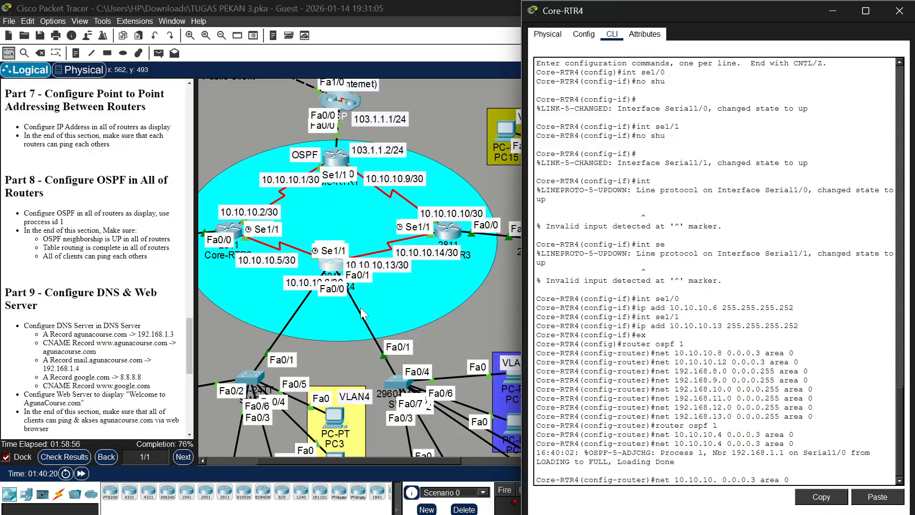
type("12")
key("Return")
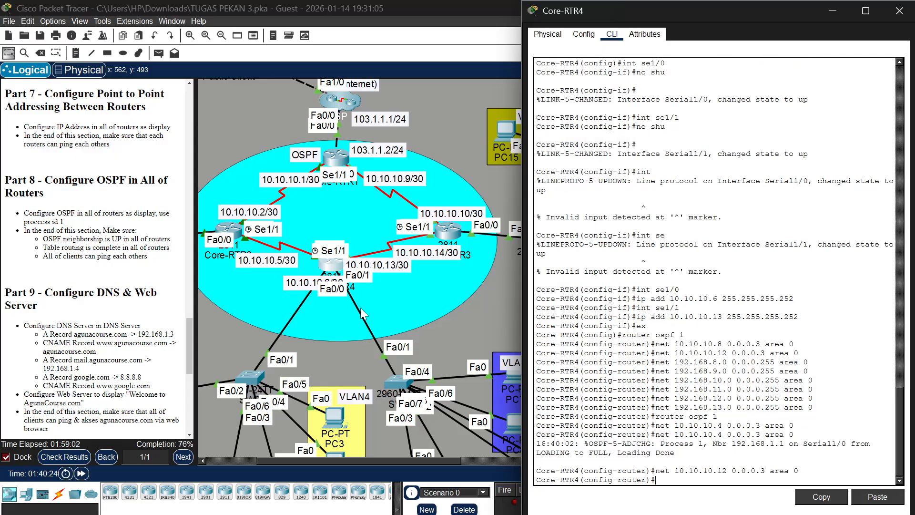
Advertise network 192.168.2.0 with wildcard mask 0.0.0.255 in OSPF area 0 on Core-RTR4
key("Up")
scroll(379, 283, "down", 3)
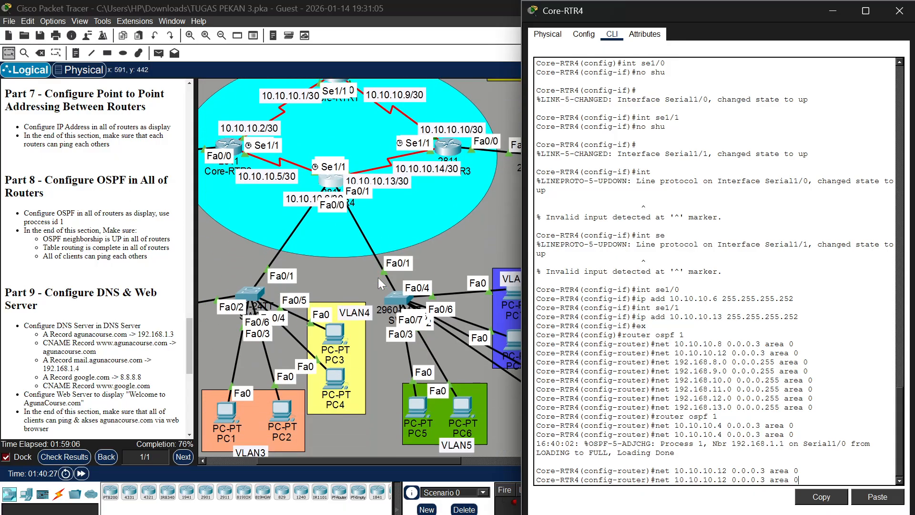
key("Up")
key("Up")
key("Up")
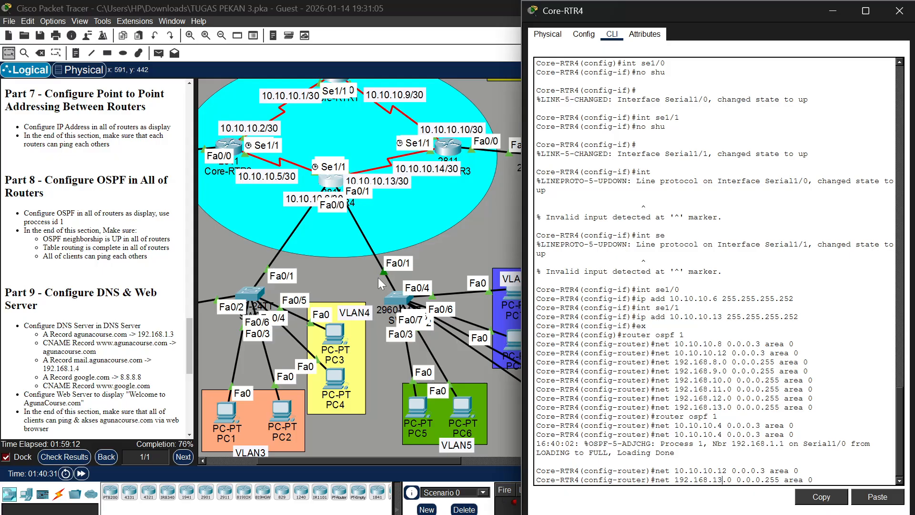
key("BackSpace")
key("BackSpace")
type("5")
scroll(451, 291, "down", 3)
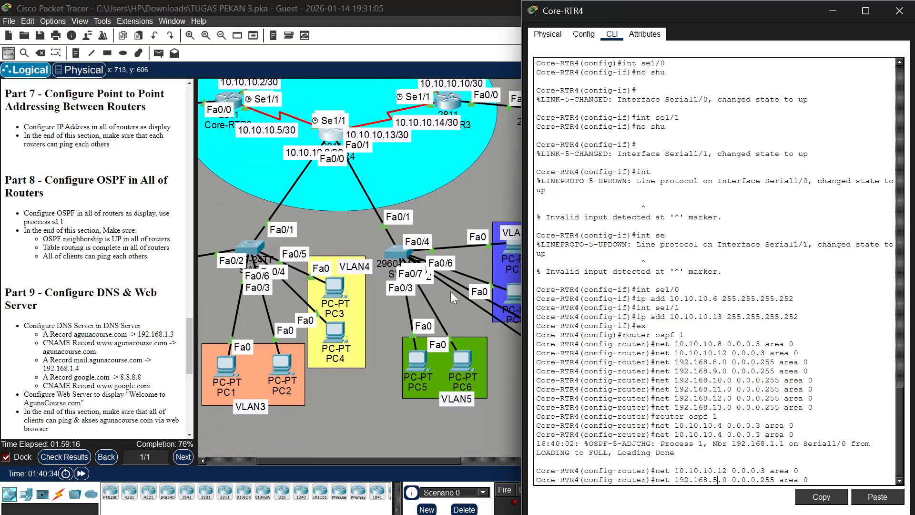
scroll(450, 291, "left", 5)
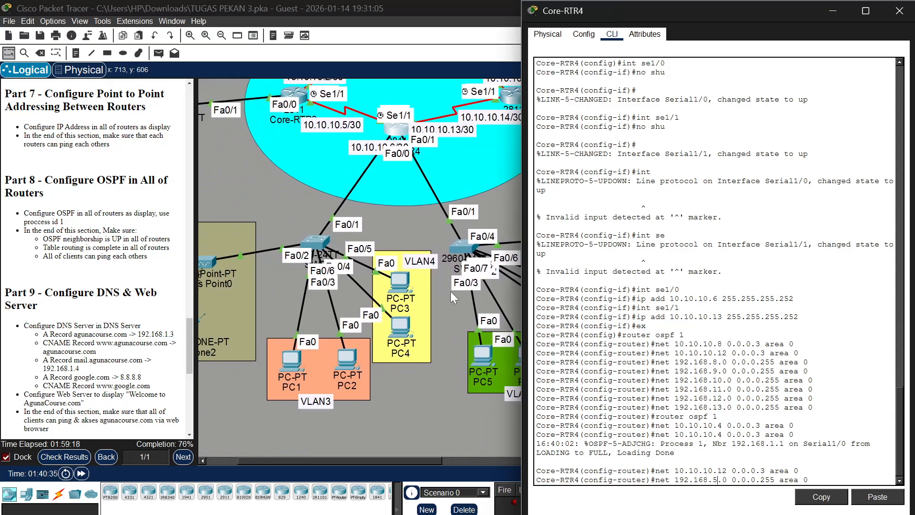
scroll(451, 294, "left", 1)
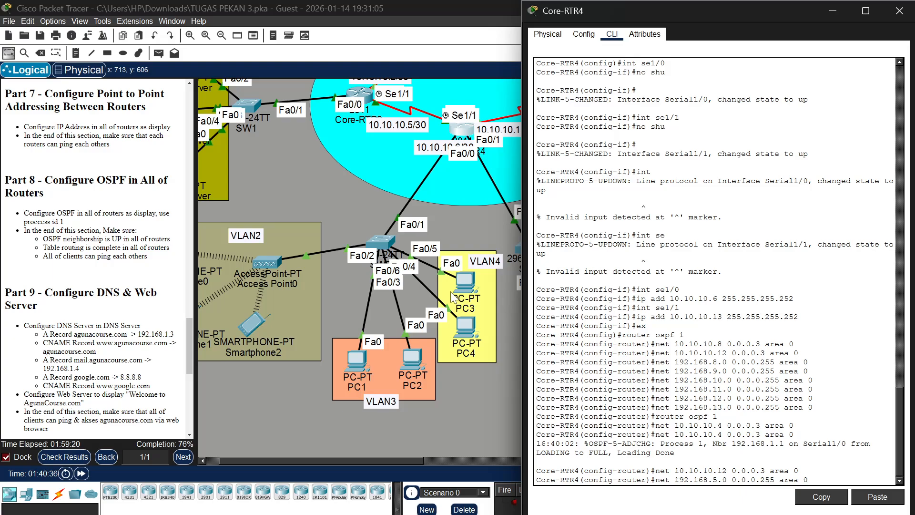
key("BackSpace")
type("2")
key("Return")
Advertise network 192.168.3.0 with wildcard mask 0.0.0.255 in OSPF area 0 on Core-RTR4
key("Up")
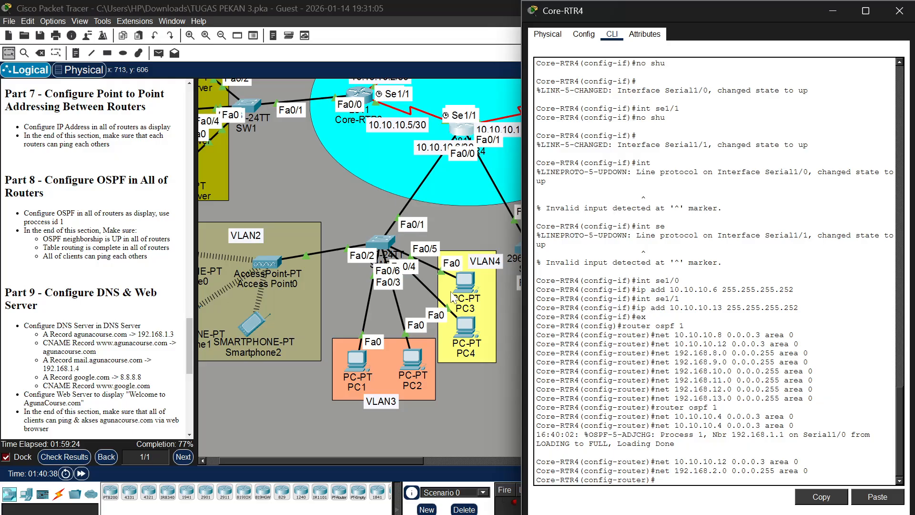
key("Left")
key("Left")
key("Left")
key("Left")
key("Left")
key("Left")
Advertise network 192.168.4.0 with wildcard mask 0.0.0.255 in OSPF area 0 on Core-RTR4
key("Left")
key("Left")
key("Left")
key("Left")
key("Left")
key("Left")
key("Left")
key("Left")
key("Left")
key("Left")
key("Left")
key("Left")
key("Left")
key("BackSpace")
type("3")
key("Return")
key("Up")
key("Left")
key("Left")
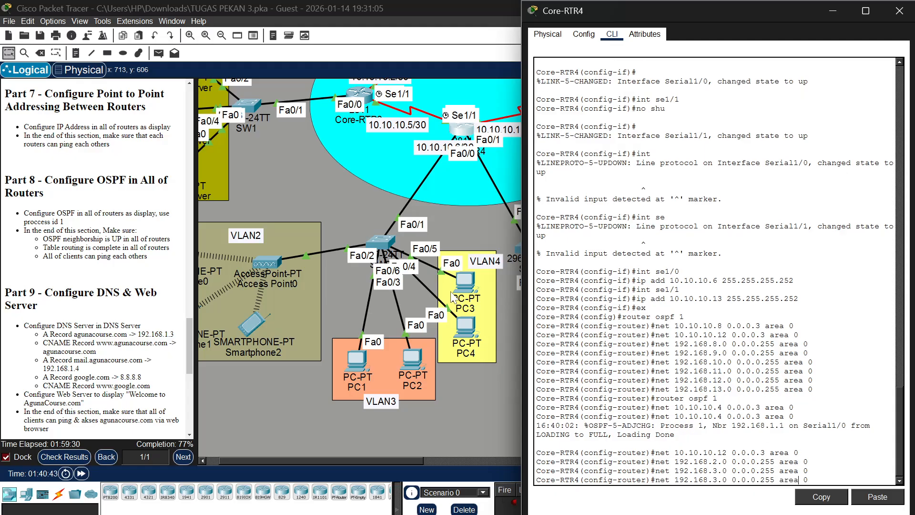
key("Left")
key("Left")
key("Left")
key("Left")
key("Left")
key("Left")
key("Left")
key("Left")
key("Left")
key("Left")
key("Left")
key("Left")
key("Left")
key("Left")
key("Left")
key("Left")
key("BackSpace")
type("4")
scroll(416, 305, "right", 5)
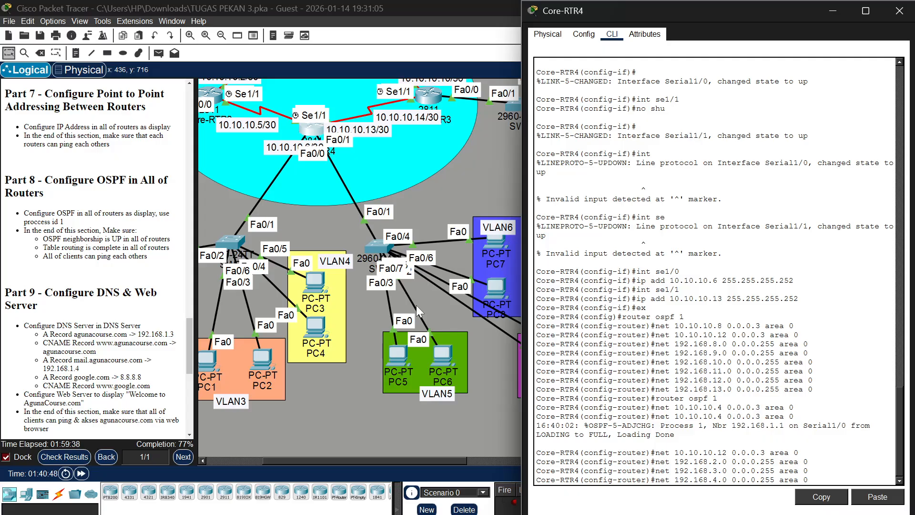
key("Return")
Advertise network 192.168.5.0 with wildcard mask 0.0.0.255 in OSPF area 0 on Core-RTR4
key("Up")
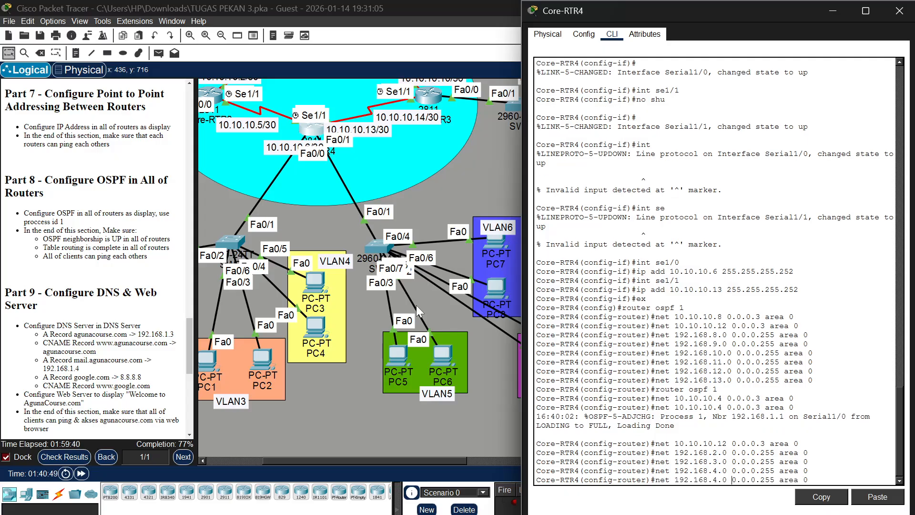
key("BackSpace")
type("5")
key("Return")
Advertise network 192.168.6.0 with wildcard mask 0.0.0.255 in OSPF area 0 on Core-RTR4
scroll(401, 299, "right", 3)
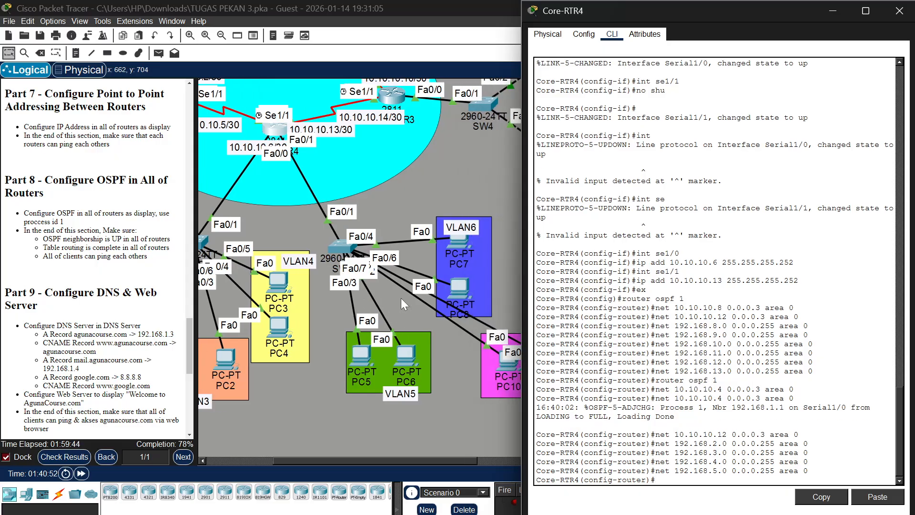
key("Up")
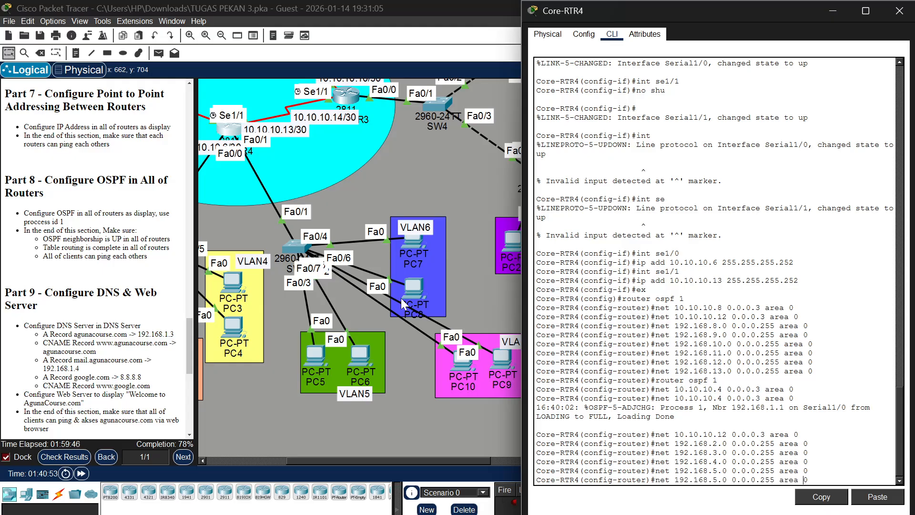
key("Left")
key("Left")
key("Left")
key("Left")
key("Left")
key("Left")
key("Left")
key("Left")
key("Left")
key("Left")
key("Left")
key("Left")
key("Left")
key("Left")
key("Left")
key("Left")
key("BackSpace")
type("6")
key("Return")
Advertise network 192.168.7.0 with wildcard mask 0.0.0.255 in OSPF area 0 on Core-RTR4
key("Up")
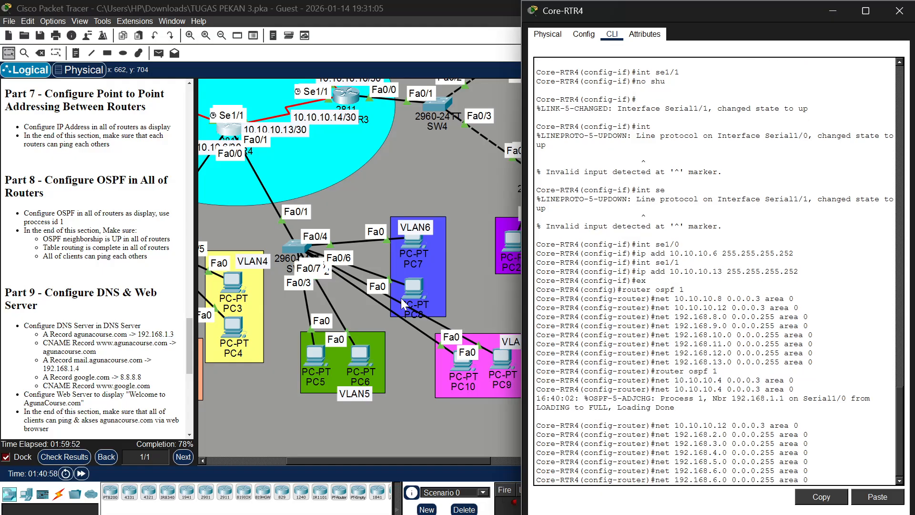
key("Left")
key("Left")
key("Left")
key("Left")
key("Left")
key("Left")
key("Left")
key("Left")
key("Left")
key("Left")
key("Left")
key("Left")
key("Left")
key("Left")
key("Left")
key("Left")
key("Left")
key("Left")
key("Left")
key("BackSpace")
type("7")
key("Return")
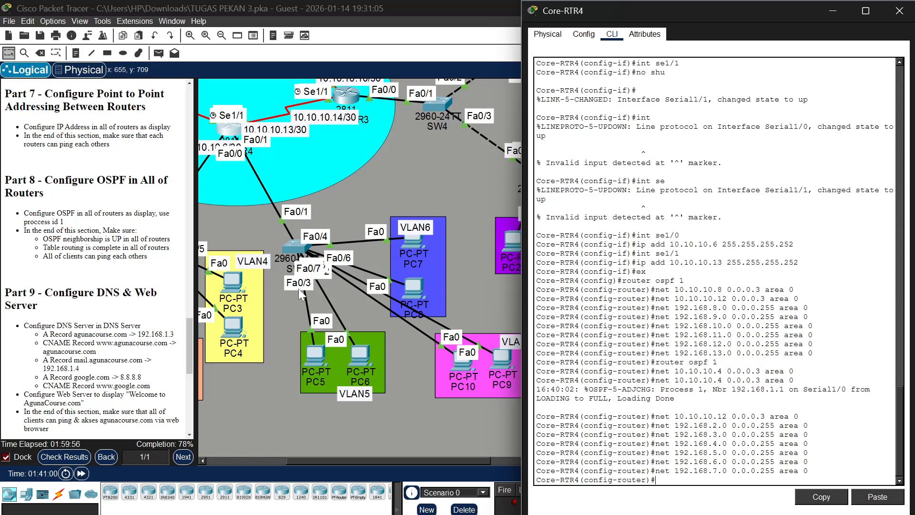
Open the Core-RTR3 console, leave interface configuration and enter configuration of OSPF process 1
scroll(377, 249, "right", 3)
scroll(378, 248, "up", 1)
scroll(378, 249, "up", 2)
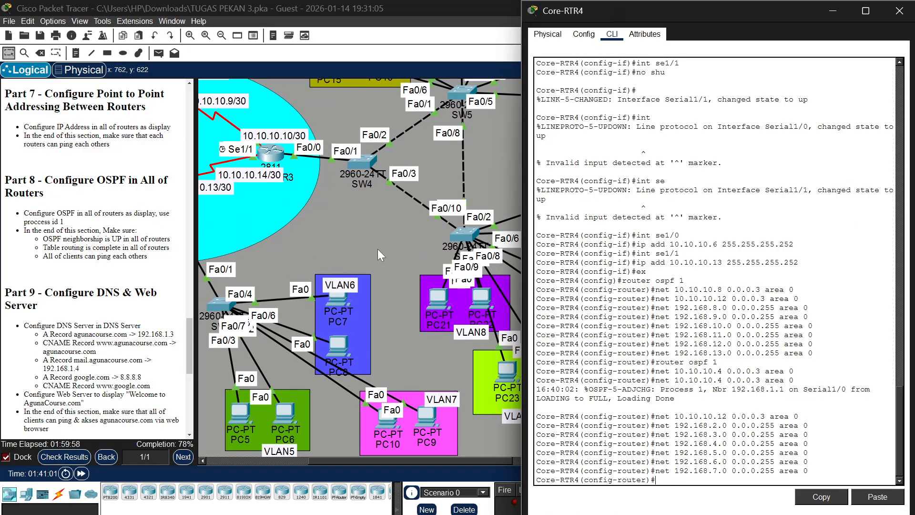
left_click(269, 167)
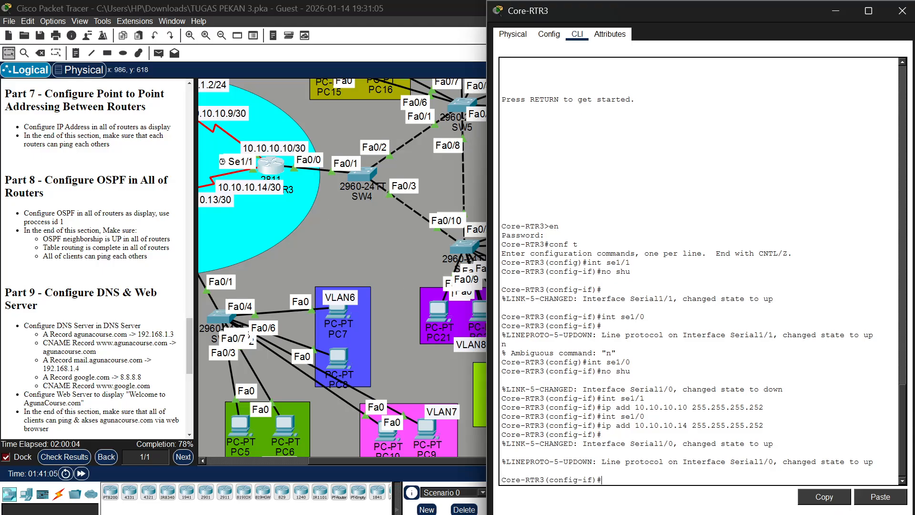
type("ex")
type("r")
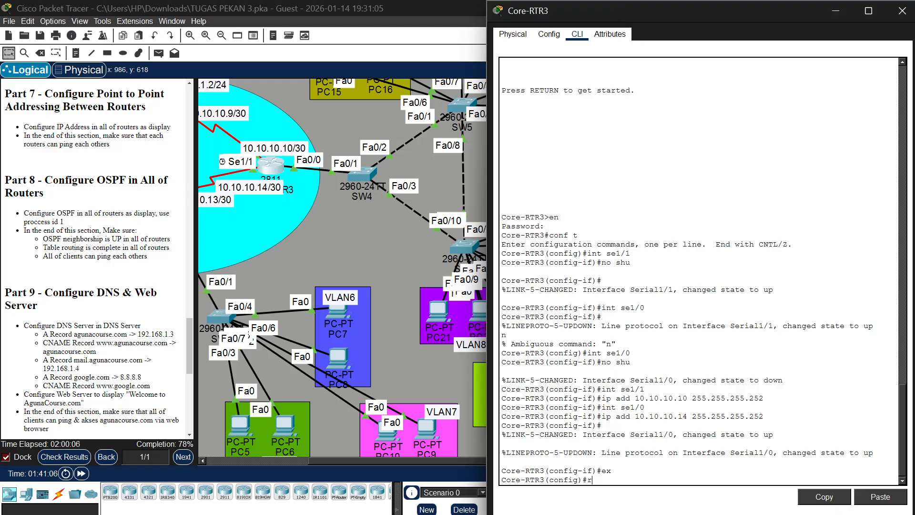
type("outer ospf 1")
key("Return")
Advertise network 10.10.10.8 with wildcard mask 0.0.0.3 in OSPF area 0 on Core-RTR3
key("Up")
key("Up")
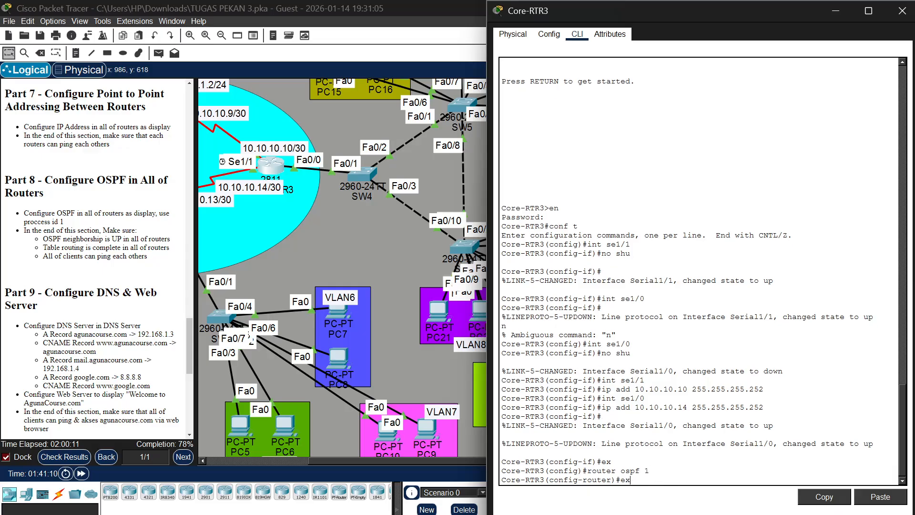
key("Down")
key("BackSpace")
key("BackSpace")
key("BackSpace")
key("BackSpace")
key("BackSpace")
key("BackSpace")
key("BackSpace")
key("BackSpace")
key("BackSpace")
key("BackSpace")
key("BackSpace")
key("BackSpace")
key("BackSpace")
type("net 10.10.10.")
scroll(456, 249, "up", 3)
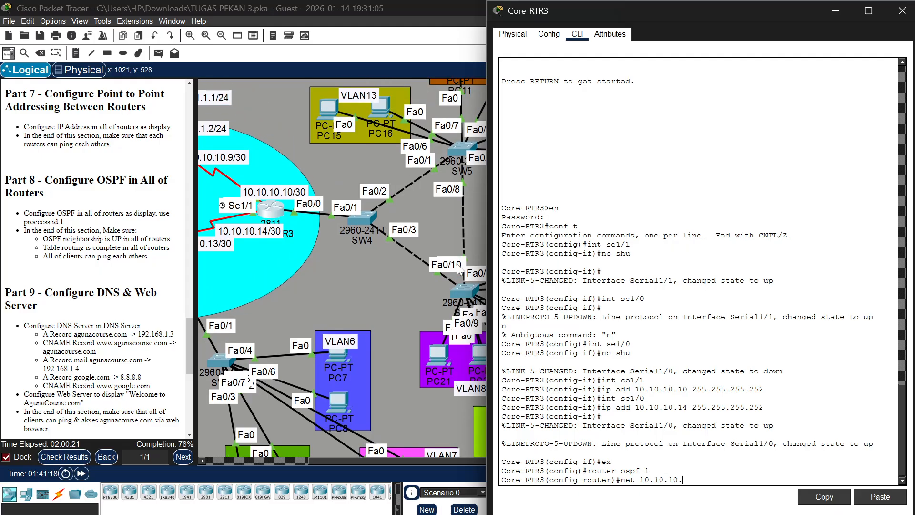
scroll(457, 263, "up", 1)
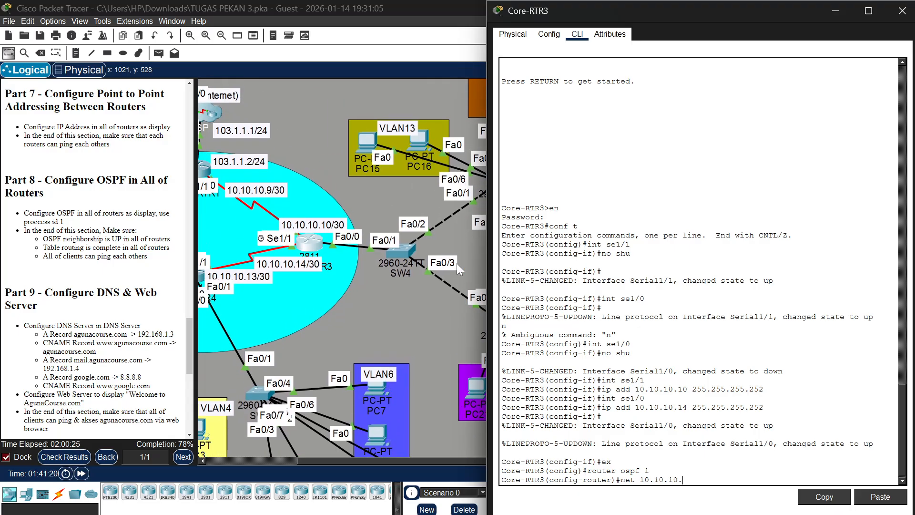
type("8 0.0.0.3 area 0")
key("Return")
Advertise network 10.10.10.12 with wildcard mask 0.0.0.3 in OSPF area 0 on Core-RTR3
key("Up")
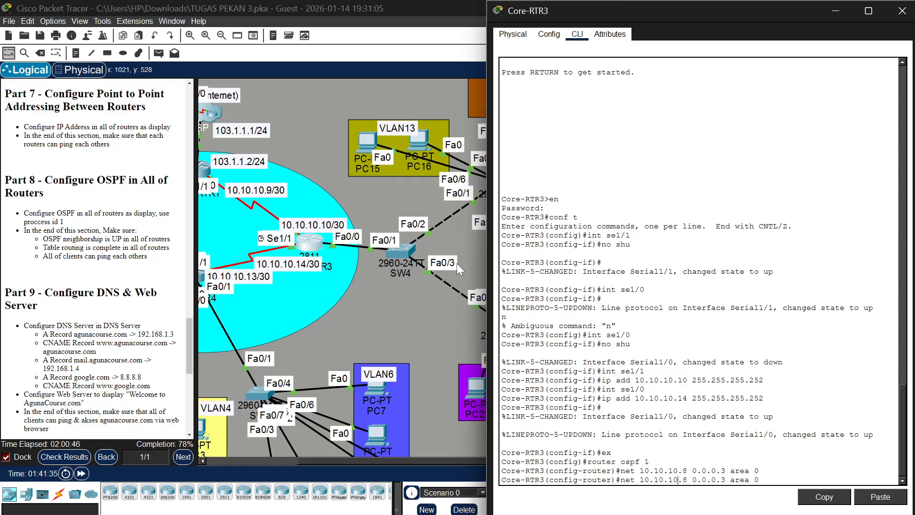
key("Left")
key("Left")
key("Left")
key("Left")
key("Left")
key("Left")
key("Left")
key("Left")
key("Left")
key("Left")
key("Left")
key("Left")
key("Left")
key("Left")
key("Left")
key("BackSpace")
type("12")
key("Return")
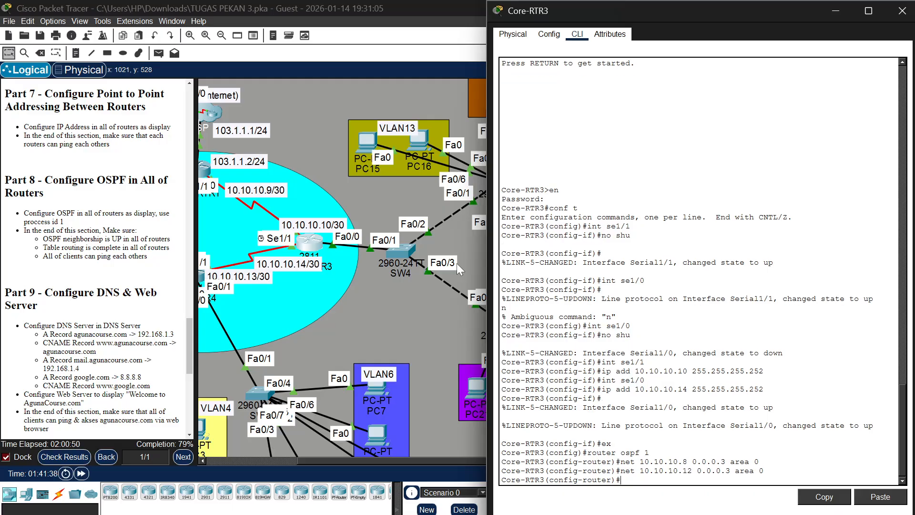
Try to enter another area 0 network statement with wildcard mask 0.0.0.255 on Core-RTR3
key("Up")
key("Left")
key("Left")
key("Left")
key("Left")
key("Left")
key("Left")
key("Left")
key("Left")
key("Left")
key("Left")
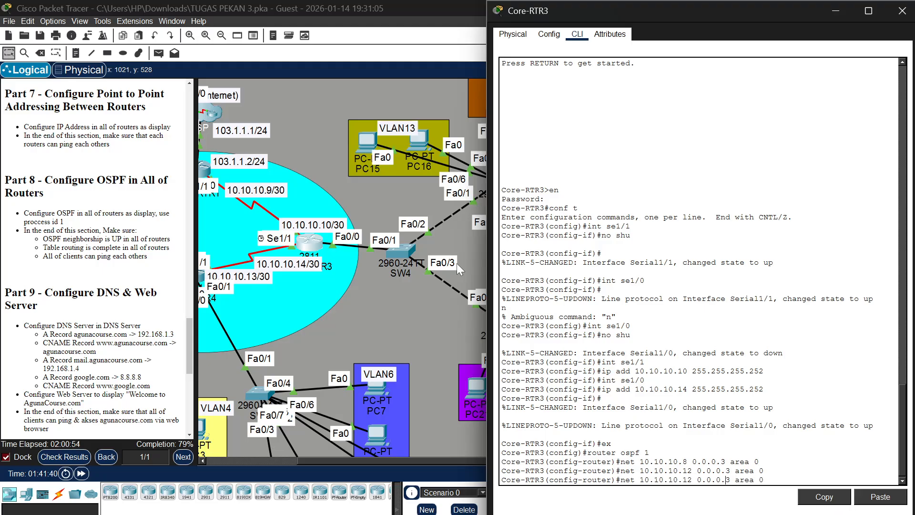
key("Right")
key("Right")
key("Right")
key("BackSpace")
type("255")
key("Left")
key("Left")
key("Left")
key("Left")
key("Left")
key("Left")
key("Left")
key("Left")
key("Left")
key("Left")
key("BackSpace")
key("BackSpace")
key("Return")
type("0")
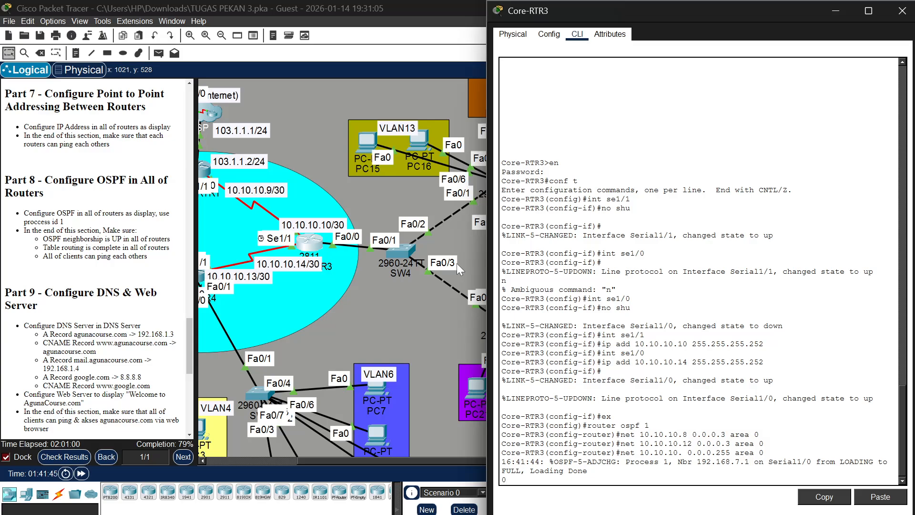
key("Return")
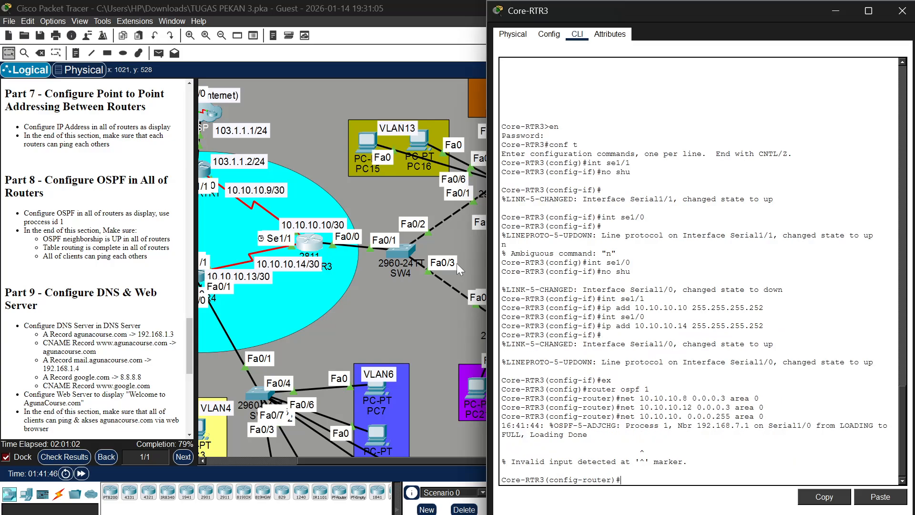
Advertise network 192.168.8.0 with wildcard mask 0.0.0.255 in OSPF area 0 on Core-RTR3
key("Up")
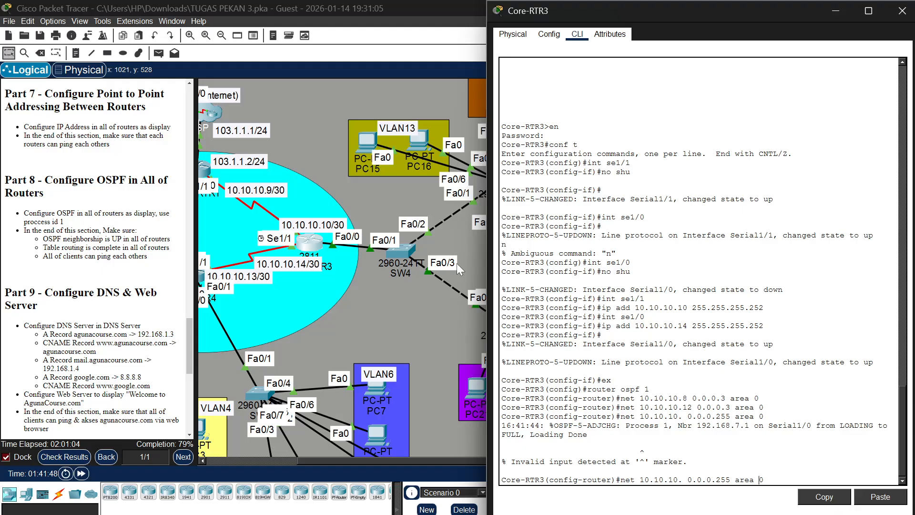
key("Left")
key("Left")
key("Left")
key("Left")
key("Left")
key("Left")
key("Left")
key("Left")
key("Left")
key("Left")
key("Left")
key("Left")
key("Left")
key("Left")
key("Left")
type("0")
key("BackSpace")
key("BackSpace")
type("16")
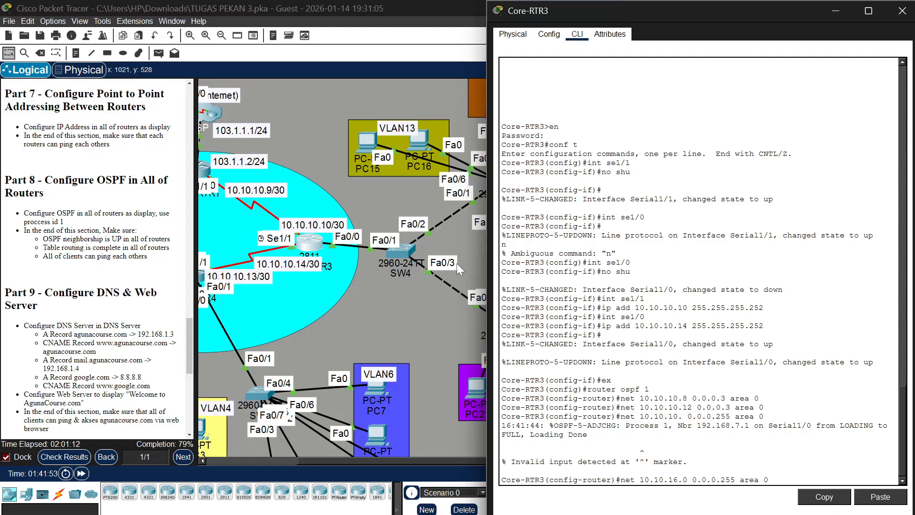
key("BackSpace")
key("BackSpace")
type("8")
key("Left")
key("BackSpace")
type("68")
key("Left")
key("Left")
key("Left")
key("Left")
key("Left")
key("Delete")
type("92")
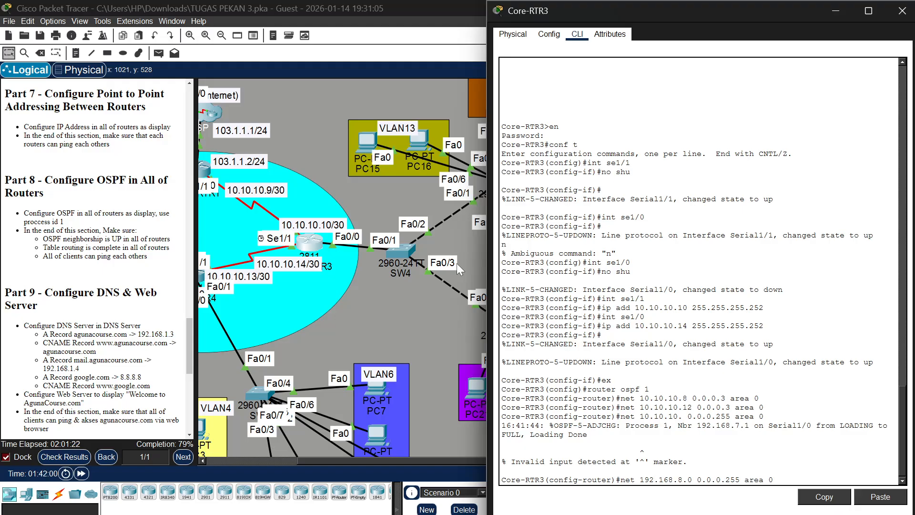
key("Return")
Advertise network 192.168.9.0 with wildcard mask 0.0.0.255 in OSPF area 0 on Core-RTR3
key("Up")
key("Left")
key("Left")
key("Left")
key("Left")
key("Left")
key("Left")
key("Left")
key("Left")
key("Left")
key("Left")
key("Left")
key("Left")
key("Left")
key("Left")
key("Left")
key("Left")
key("Left")
key("Left")
key("Left")
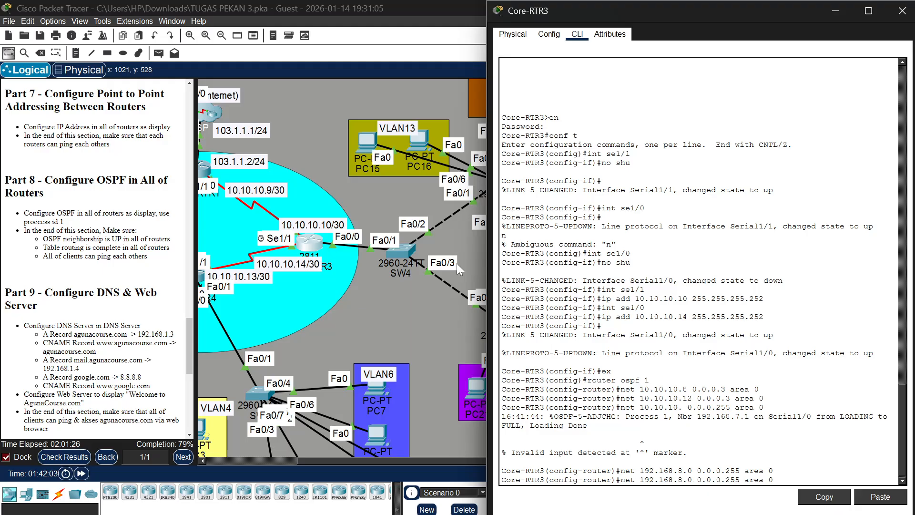
key("BackSpace")
type("9")
key("Return")
Advertise network 192.168.10.0 with wildcard mask 0.0.0.255 in OSPF area 0 on Core-RTR3
key("Up")
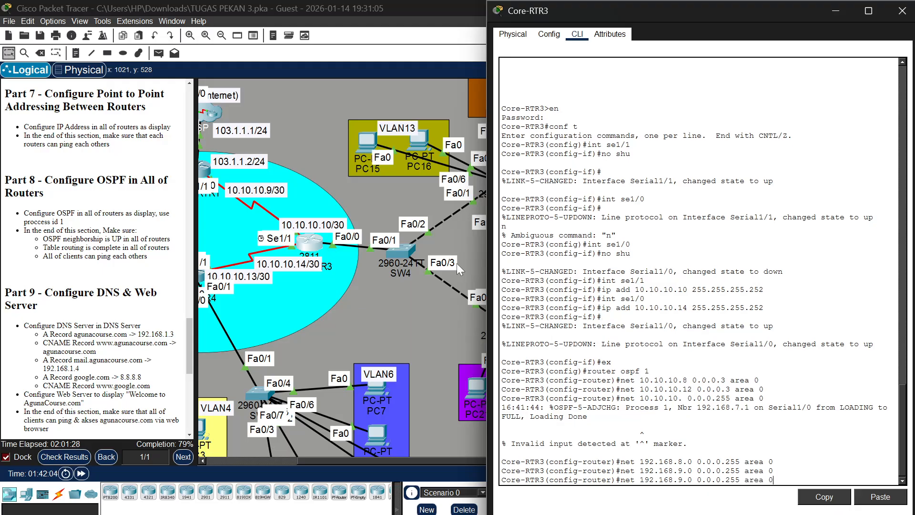
key("Left")
key("Left")
key("Left")
key("Left")
key("Left")
key("Left")
key("Left")
key("Left")
key("Left")
key("Left")
key("Left")
key("Left")
key("Left")
key("Left")
key("Left")
key("Left")
key("BackSpace")
type("10")
key("Return")
Advertise network 192.168.11.0 with wildcard mask 0.0.0.255 in OSPF area 0 on Core-RTR3
key("Up")
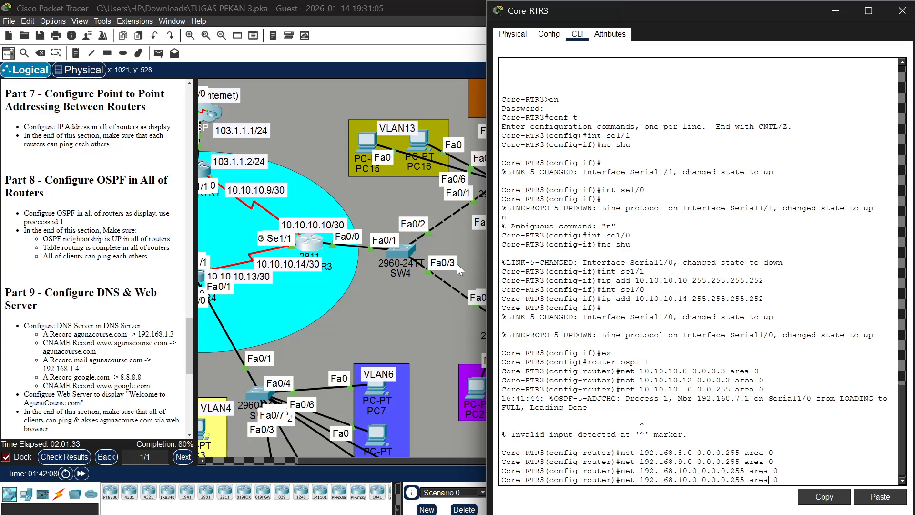
key("Left")
key("Left")
key("Left")
key("Left")
key("Left")
key("Left")
key("Left")
key("Left")
key("Left")
key("Left")
key("Left")
key("Left")
key("Left")
key("Left")
key("Left")
key("Left")
key("Left")
key("Left")
key("Left")
key("BackSpace")
type("1")
key("Return")
Advertise network 192.168.12.0 with wildcard mask 0.0.0.255 in OSPF area 0 on Core-RTR3
key("Up")
key("Left")
key("Left")
key("Left")
key("Left")
key("Left")
key("Left")
key("Left")
key("Left")
key("Left")
key("Left")
key("Left")
key("Left")
key("Left")
key("Left")
key("Left")
key("Left")
key("Left")
key("Left")
key("Left")
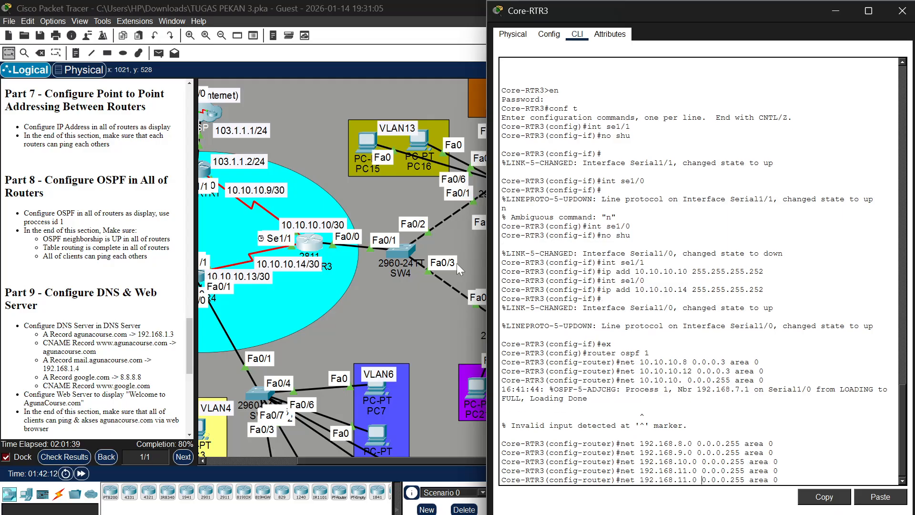
key("BackSpace")
type("2")
key("Return")
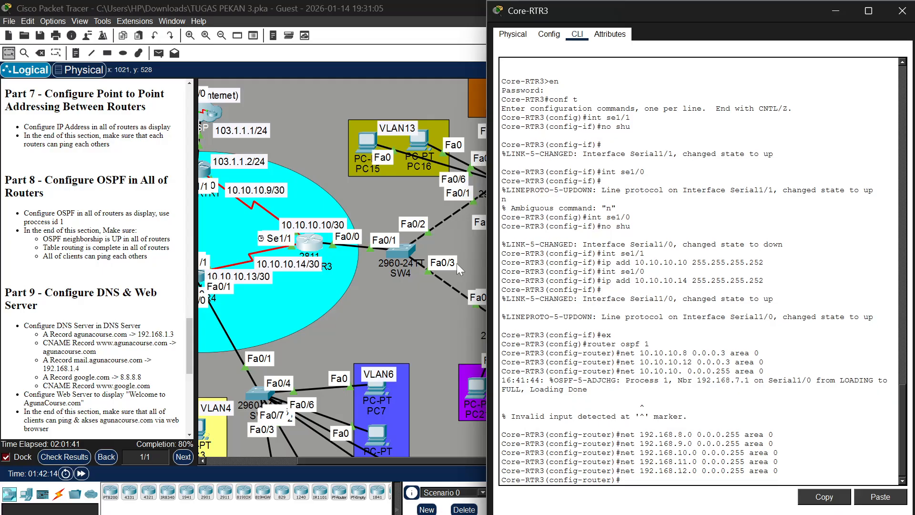
Advertise network 192.168.13.0 with wildcard mask 0.0.0.255 in OSPF area 0 on Core-RTR3
key("Up")
key("Left")
key("BackSpace")
type("3")
key("Return")
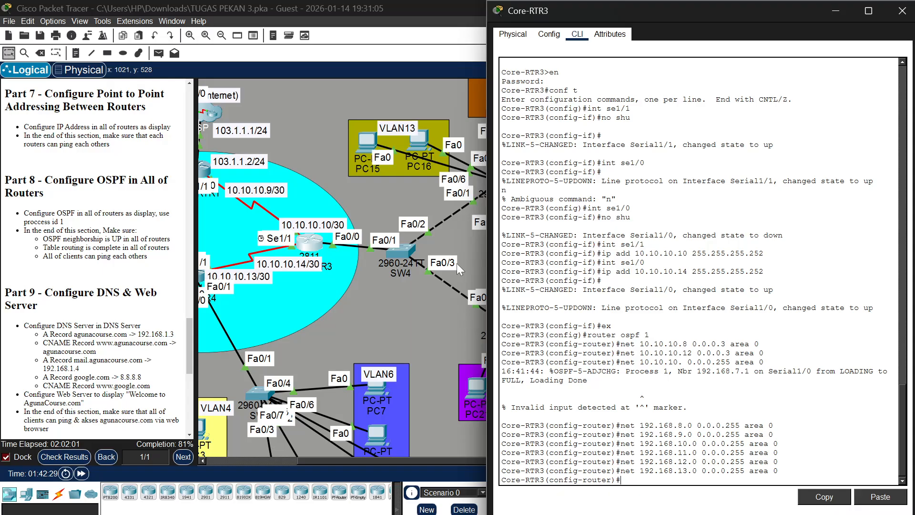
Bring up the Core-RTR1 command line and exit its OSPF router configuration mode
scroll(458, 270, "left", 5)
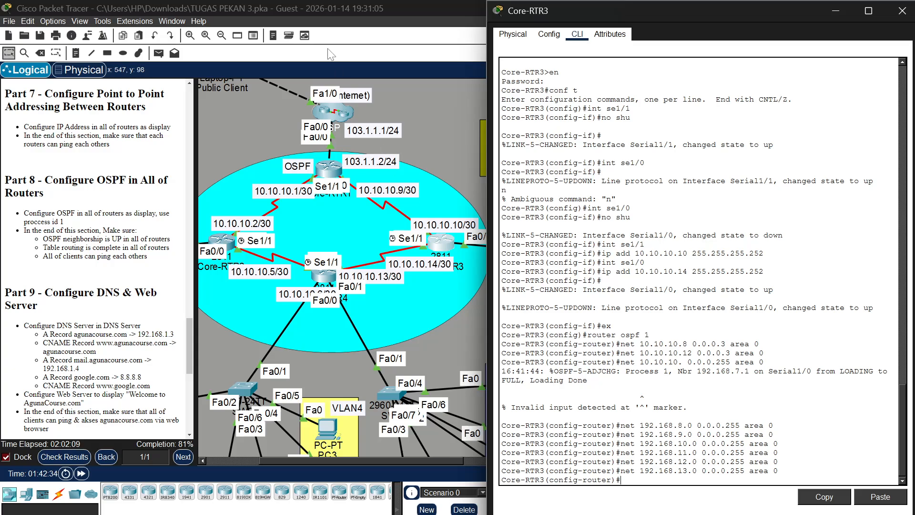
left_click(329, 172)
left_click(329, 171)
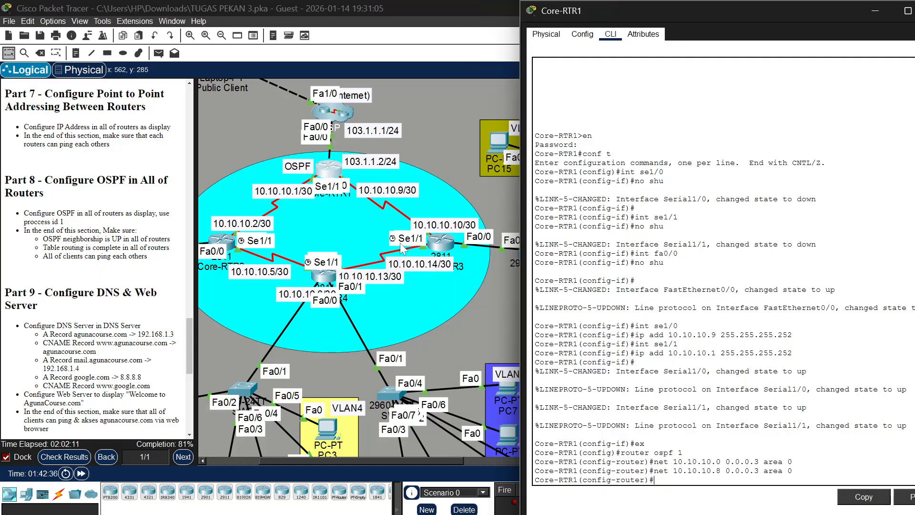
type("ex")
key("Return")
Display the IP routing table on Core-RTR1 from global configuration mode with do sho ip route
type("sh")
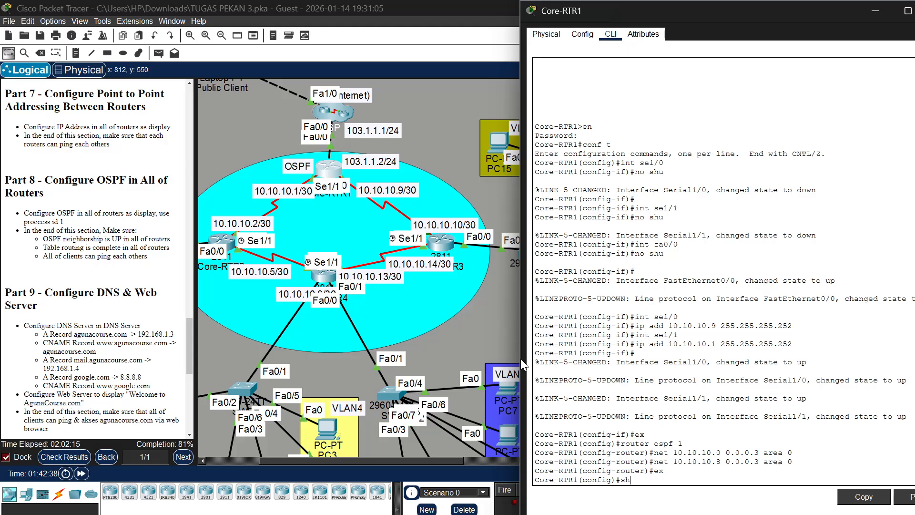
key("BackSpace")
key("BackSpace")
type("do sho ip route")
key("Return")
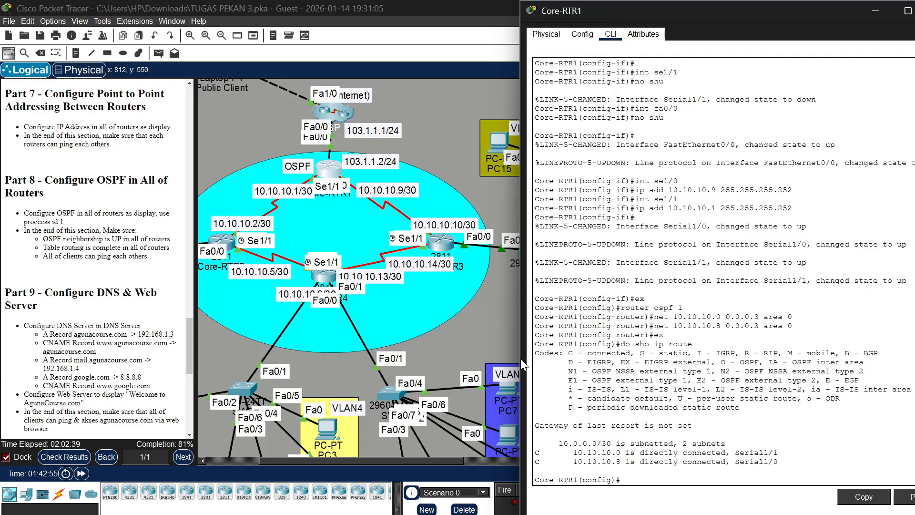
Display the IP routing table on Core-RTR2 with "do show ip route"
scroll(723, 271, "down", 1)
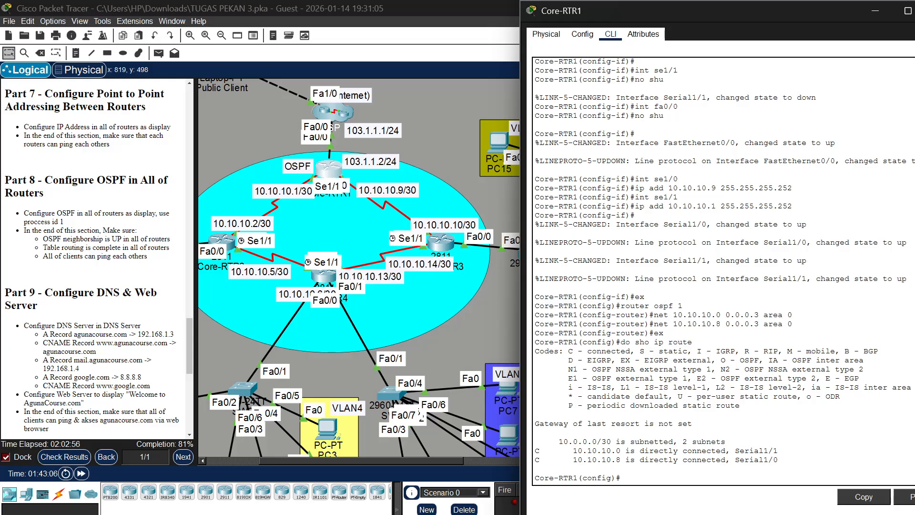
scroll(413, 266, "left", 5)
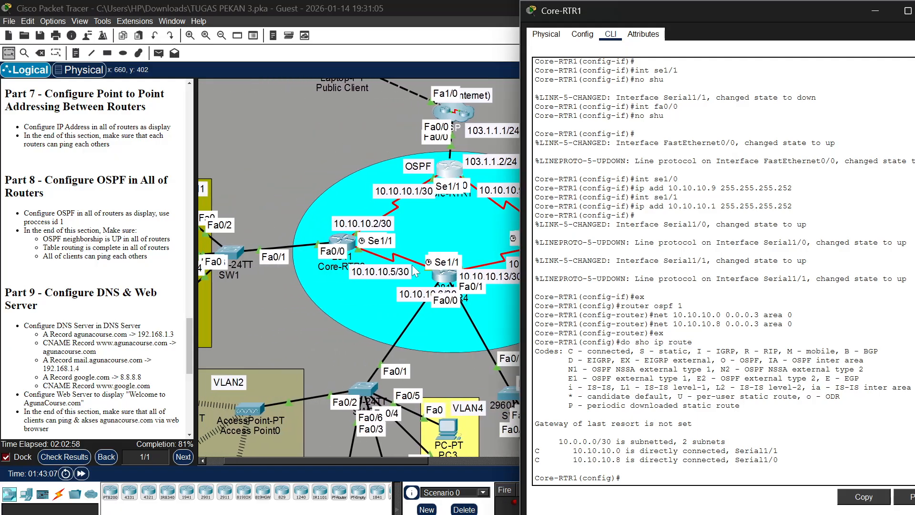
scroll(412, 268, "right", 3)
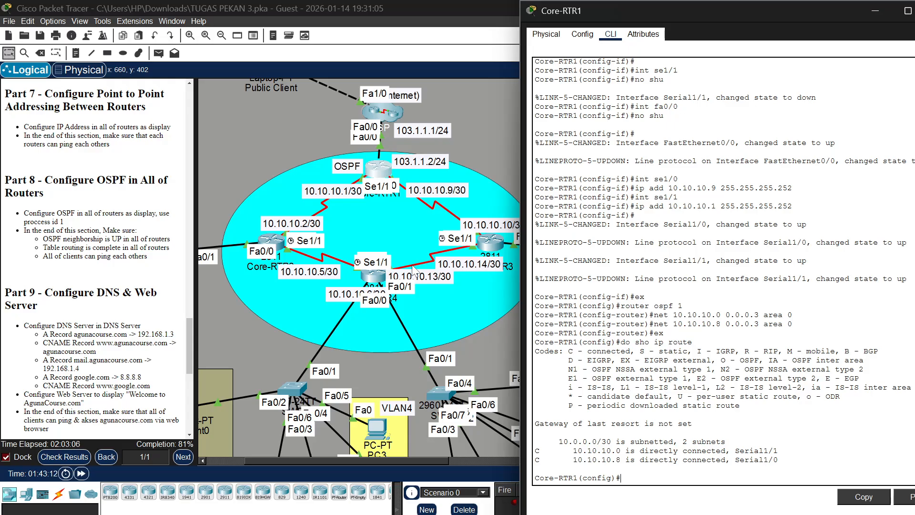
left_click(267, 244)
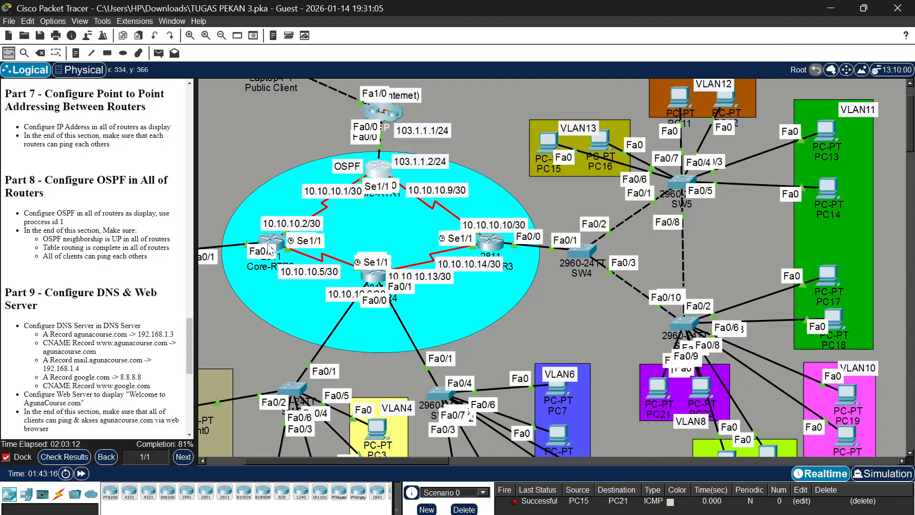
left_click(271, 244)
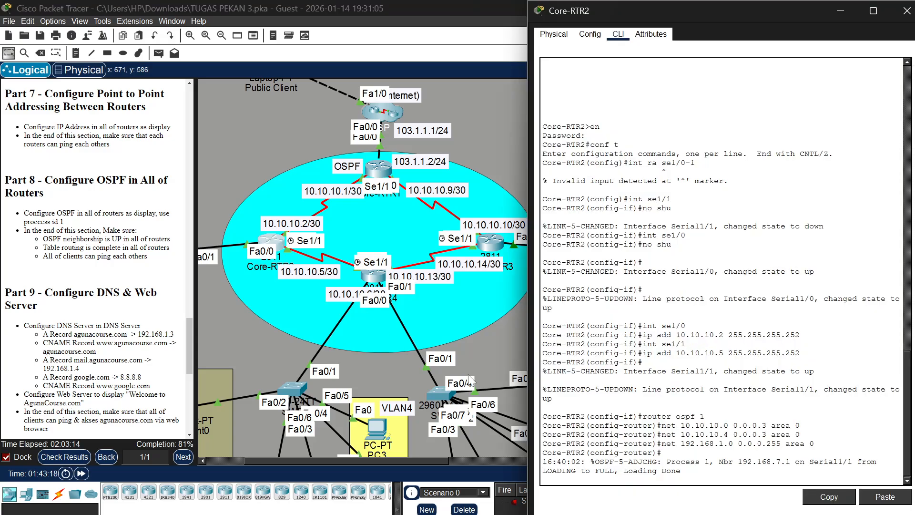
type("do")
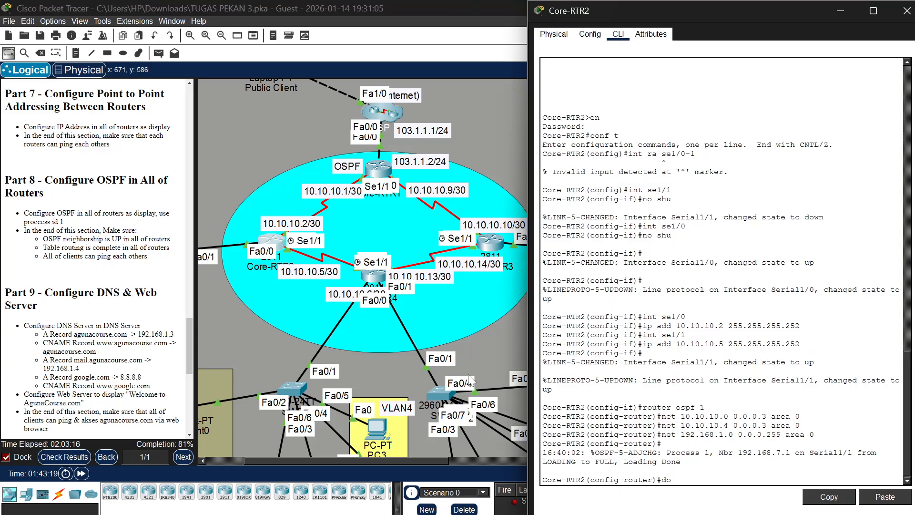
type(" show i")
type("p r")
type("oute")
key("Return")
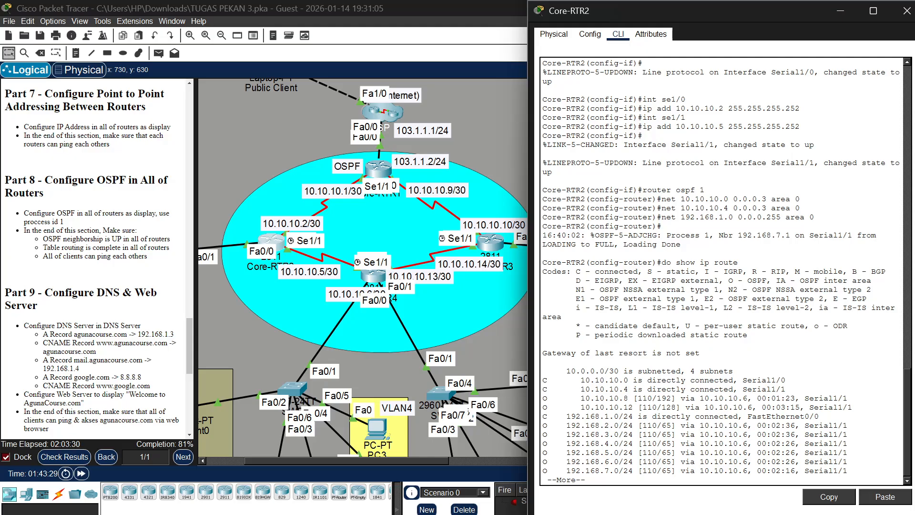
Display the IP routing table on Core-RTR4 with "do show ip route"
left_click(382, 281)
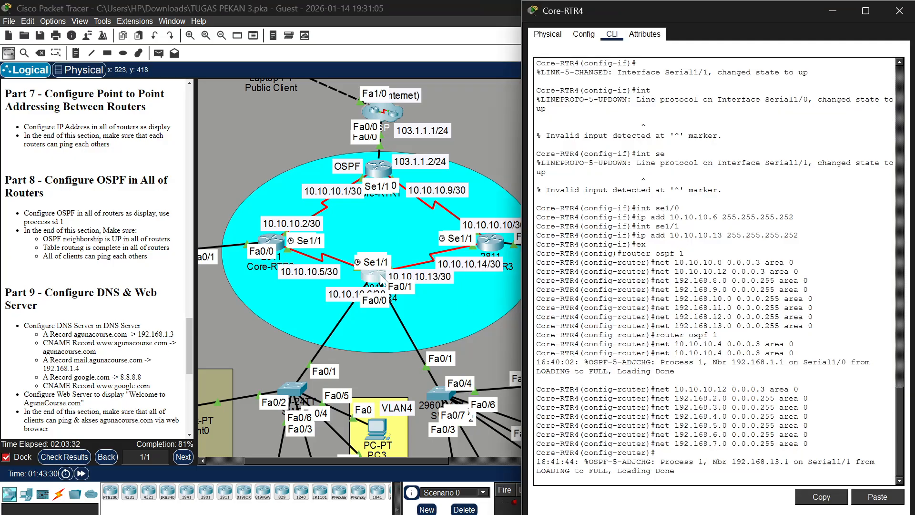
key("Return")
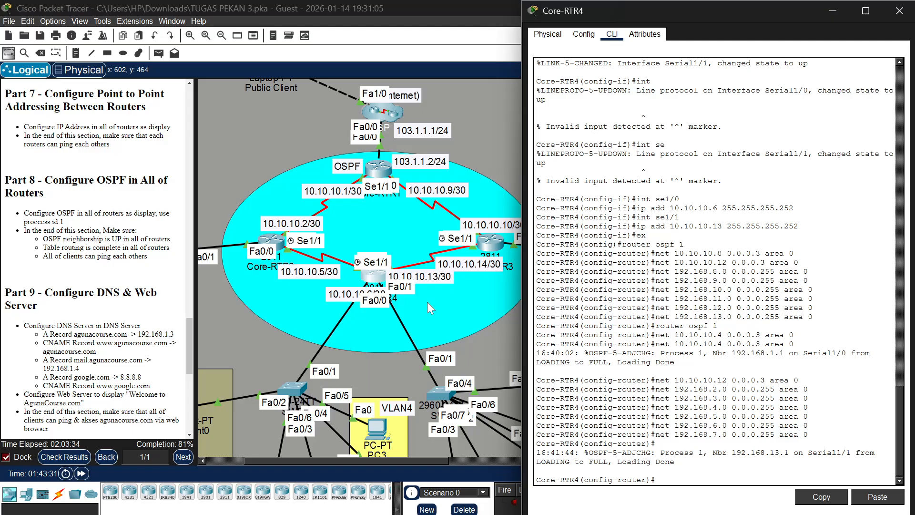
type("do show ip route")
key("Return")
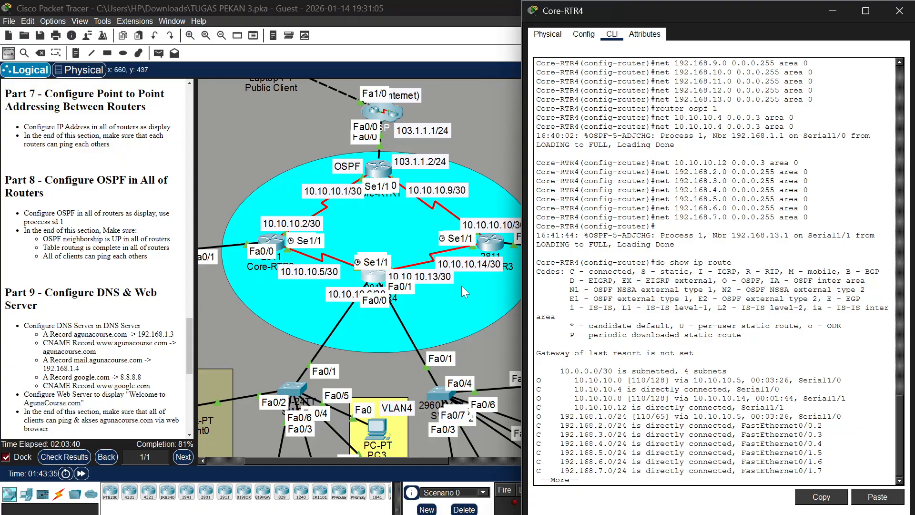
Display the IP routing table on Core-RTR3 with "do show ip route"
scroll(461, 285, "right", 4)
left_click(395, 245)
left_click(395, 246)
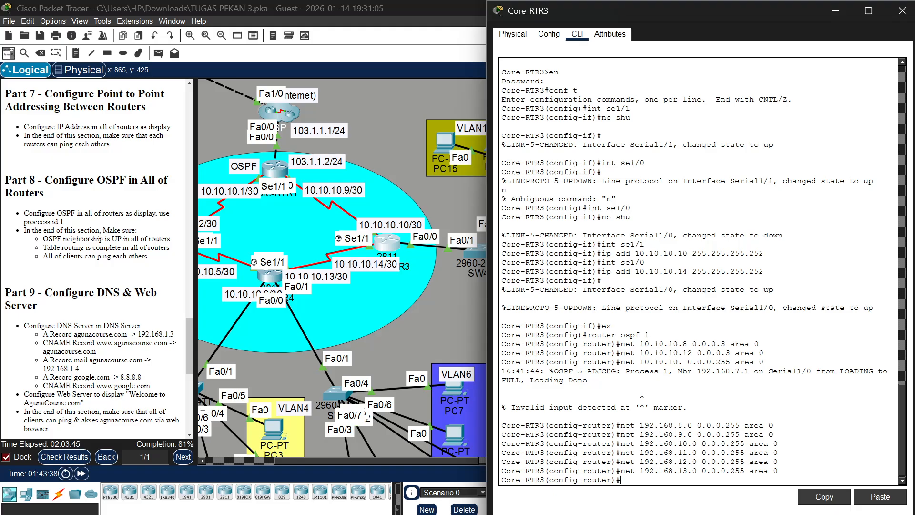
key("Return")
type("do ")
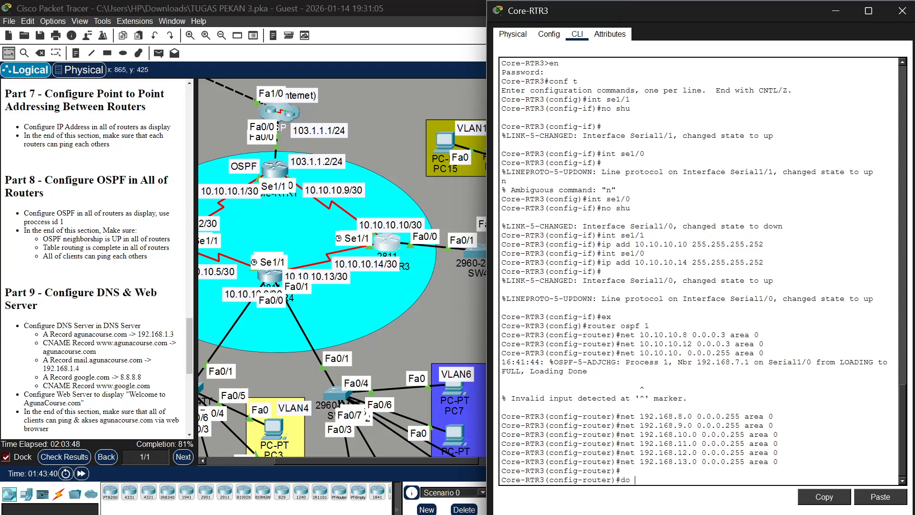
type("show ip rou")
type("te")
key("Return")
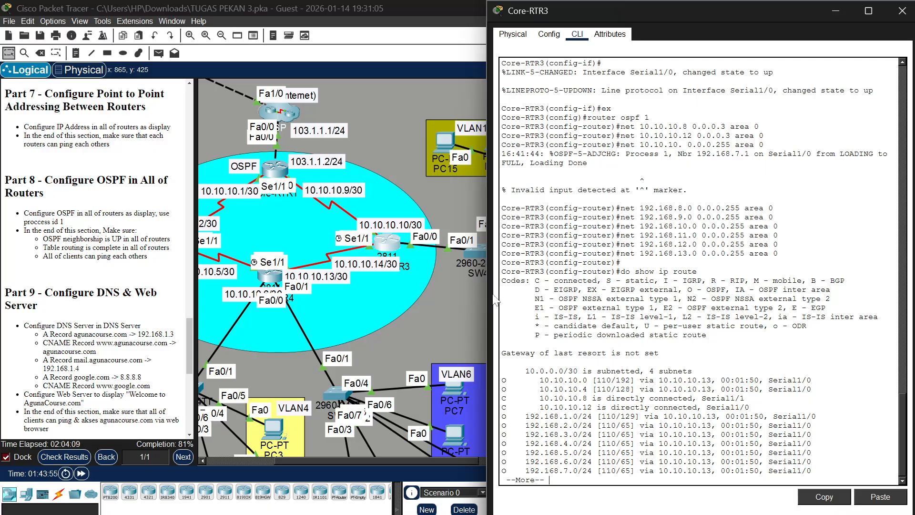
Display the IP routing table on Core-RTR1 again with "do show ip route"
left_click(389, 243)
left_click(389, 242)
left_click(274, 168)
type("do")
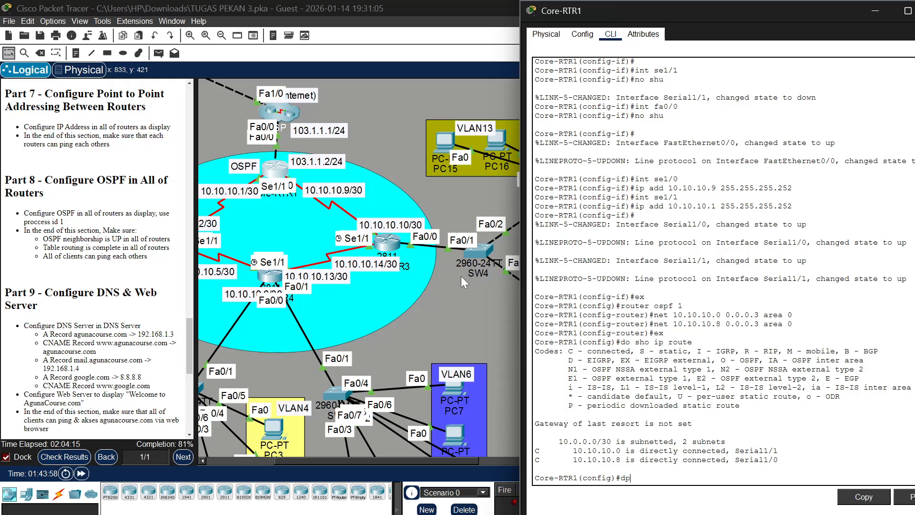
type(" show ip route")
key("Return")
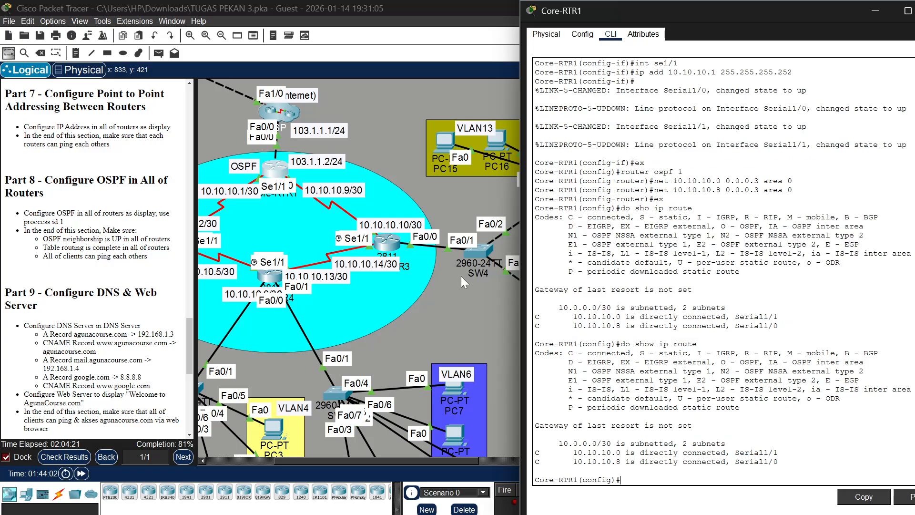
scroll(667, 328, "down", 1)
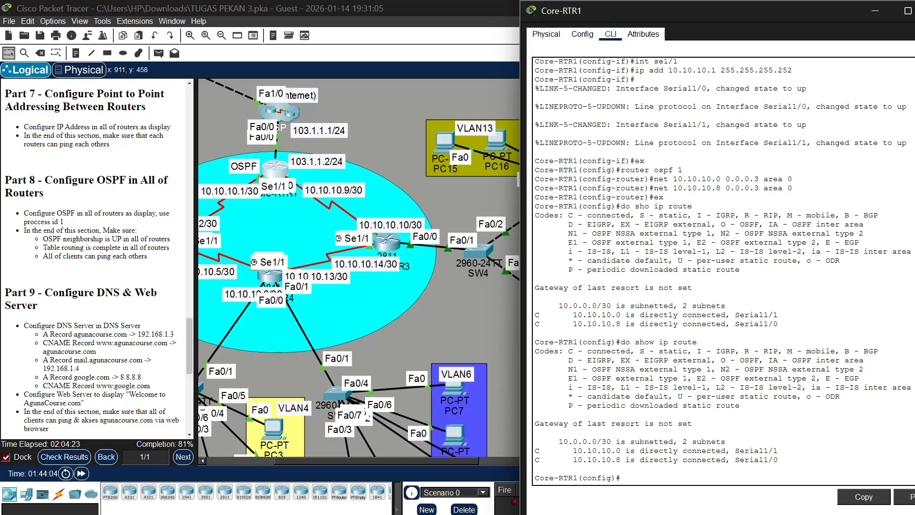
Review Core-RTR3's serial interface addresses, OSPF network statements and routing table in its command history
scroll(494, 296, "right", 3)
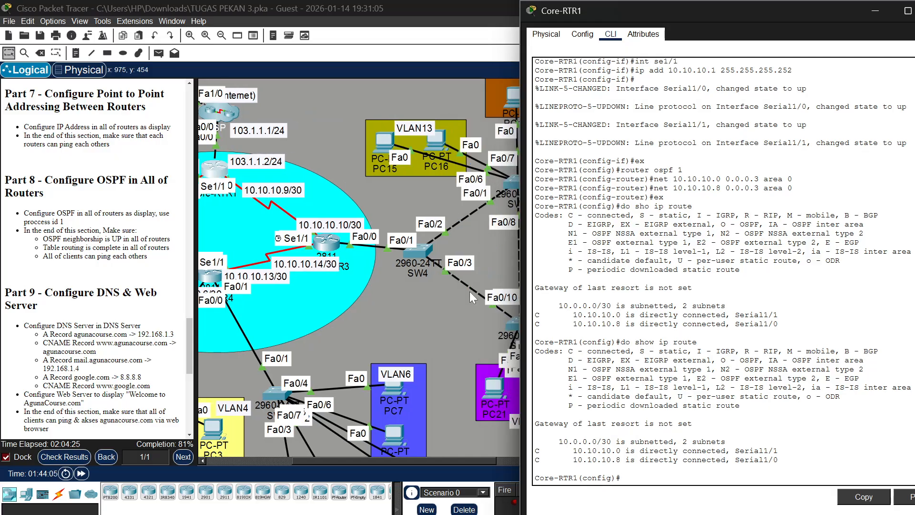
left_click(326, 242)
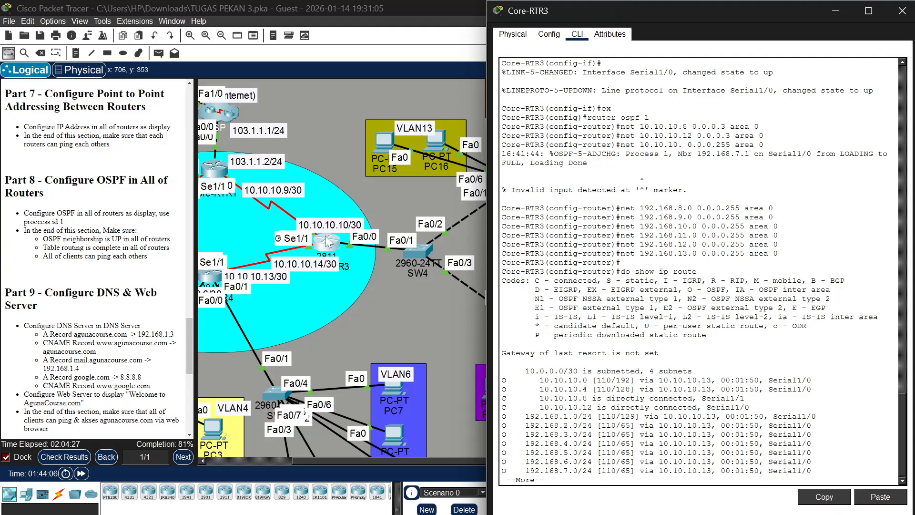
scroll(581, 239, "down", 1)
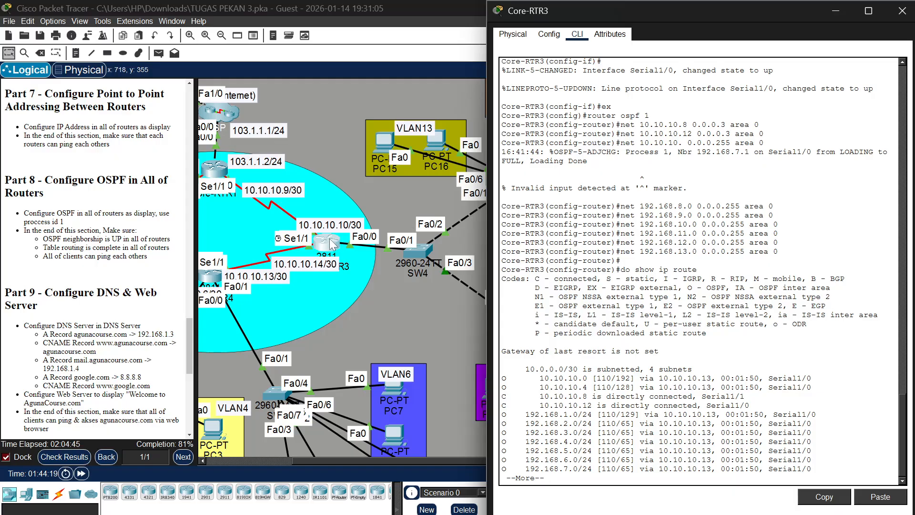
scroll(700, 272, "up", 1)
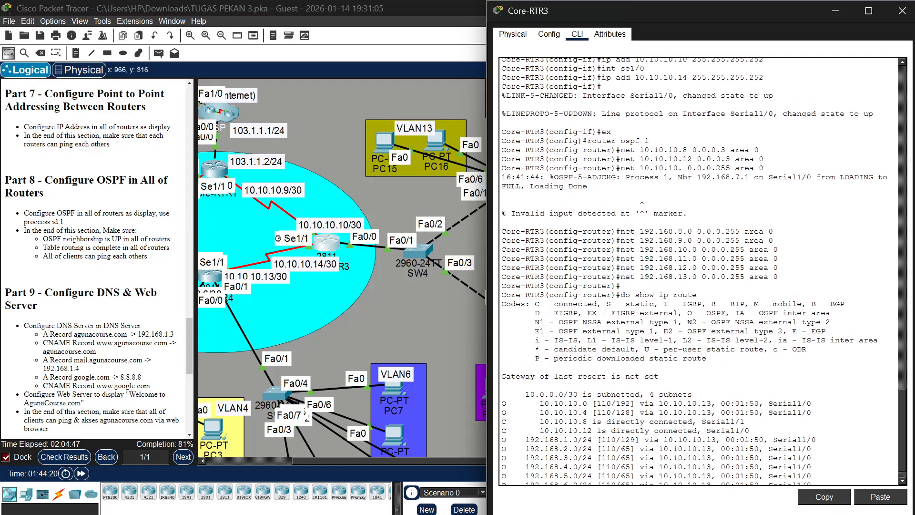
scroll(700, 271, "up", 2)
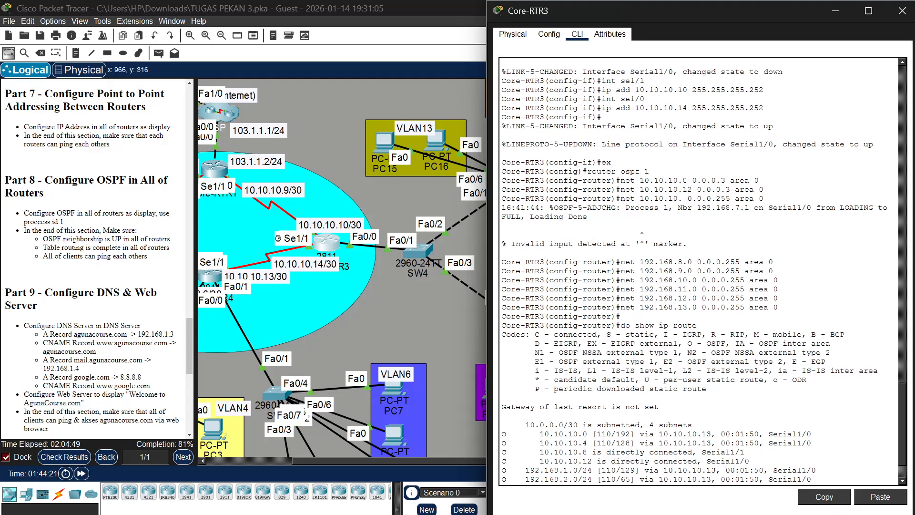
scroll(700, 272, "up", 2)
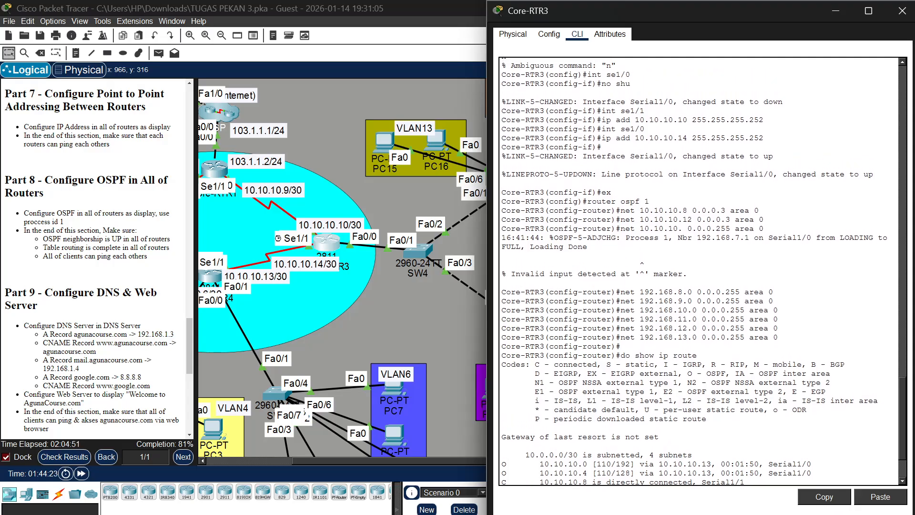
scroll(701, 272, "down", 2)
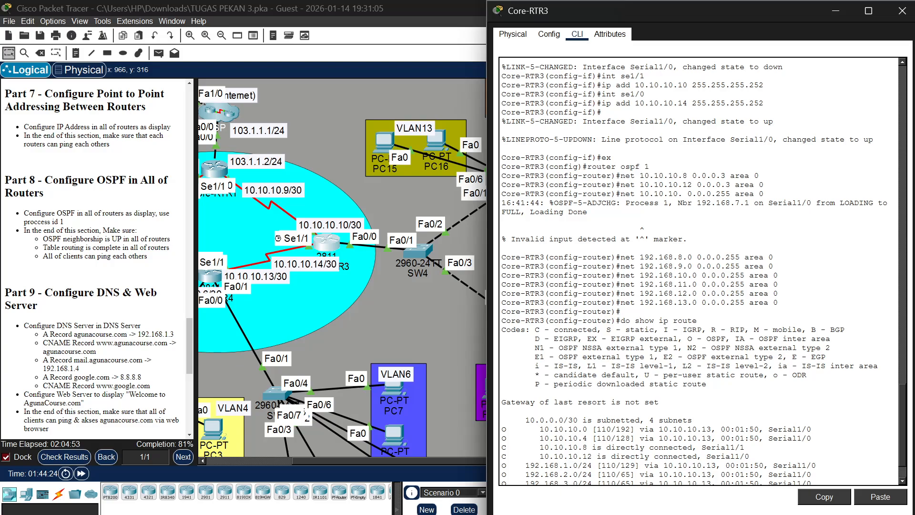
scroll(701, 272, "down", 3)
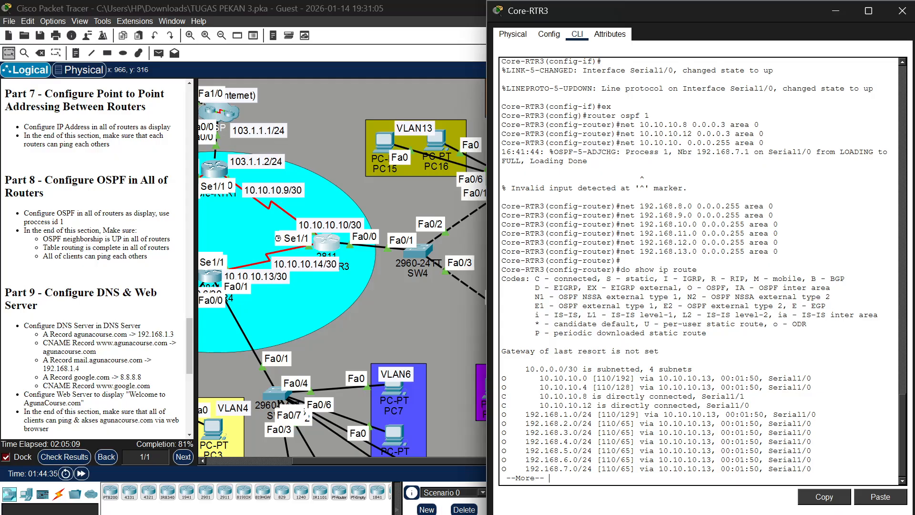
Check the activity results and examine the assessment items for the four core routers, including their OSPF networks and port addresses
left_click(416, 195)
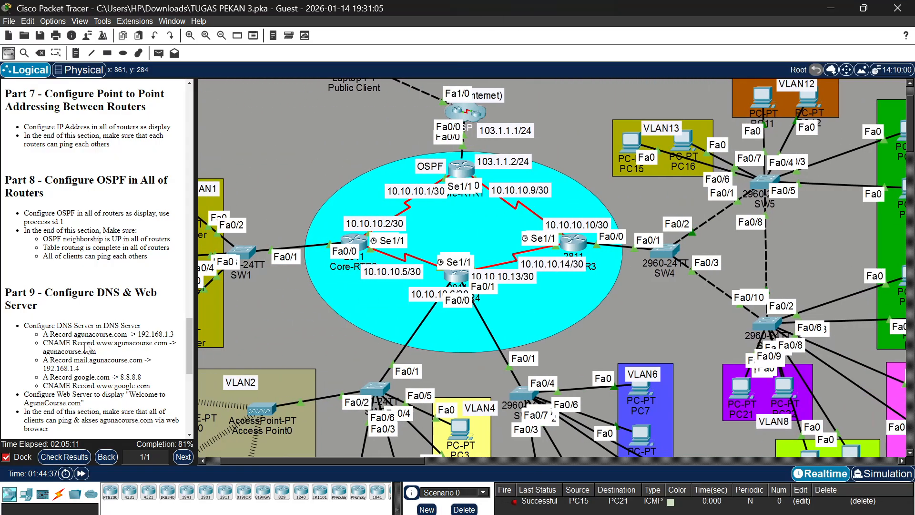
left_click(66, 460)
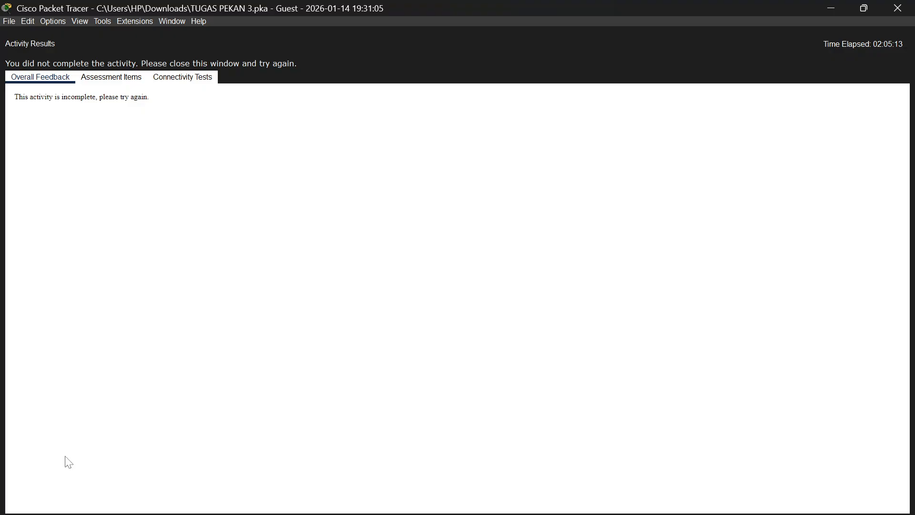
left_click(98, 76)
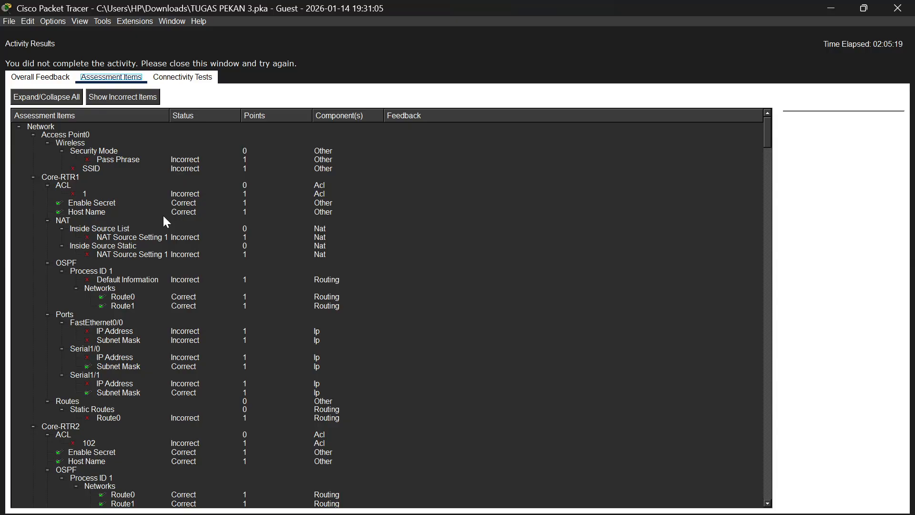
scroll(166, 222, "down", 1)
scroll(164, 217, "down", 10)
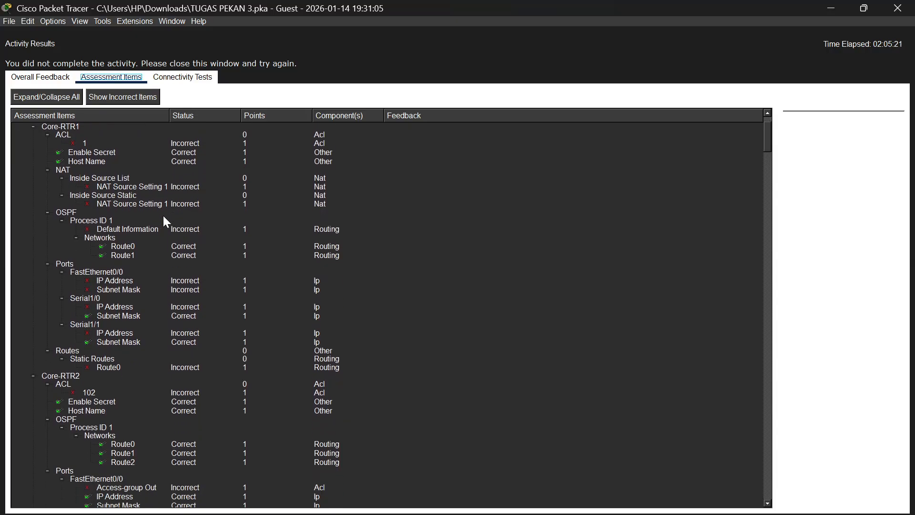
scroll(163, 222, "down", 1)
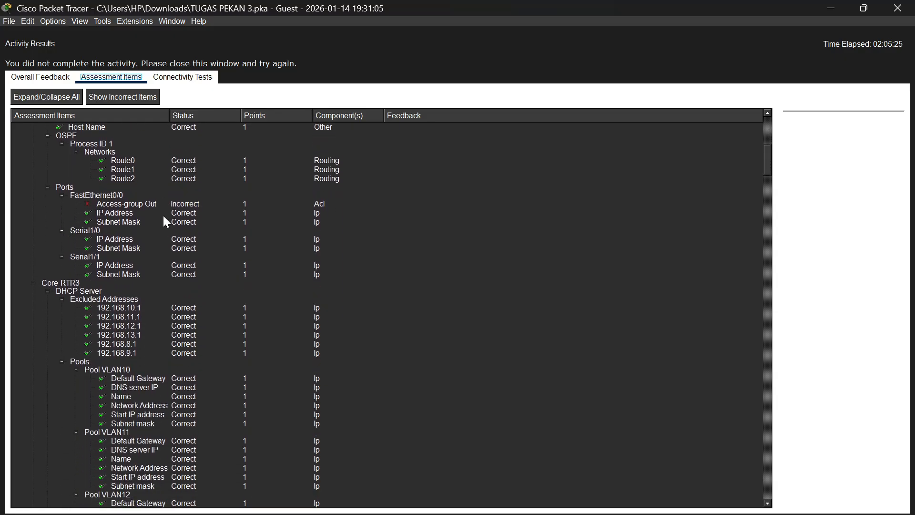
scroll(164, 218, "down", 15)
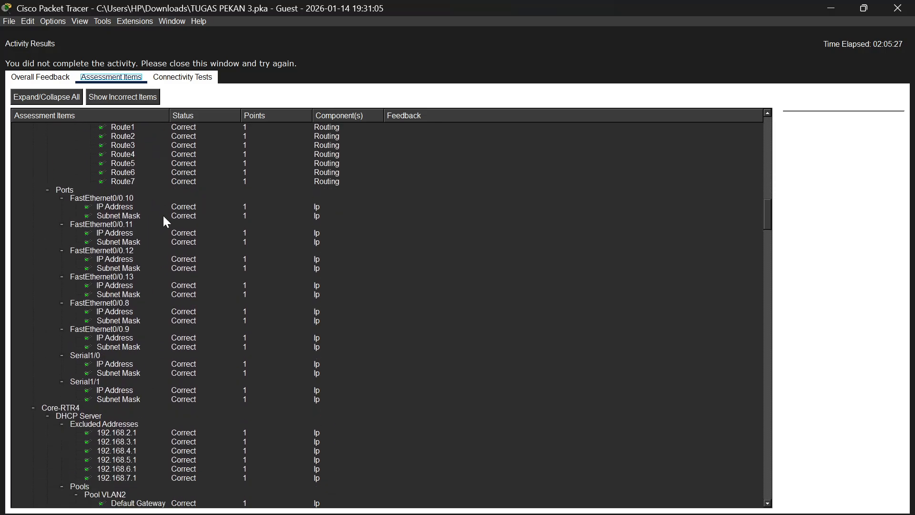
scroll(163, 218, "down", 20)
scroll(163, 218, "up", 7)
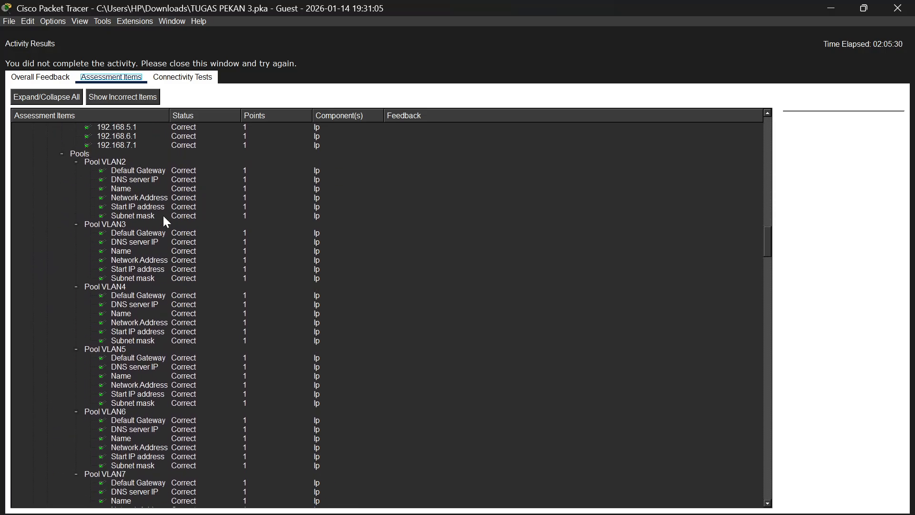
scroll(164, 218, "up", 4)
scroll(163, 218, "down", 3)
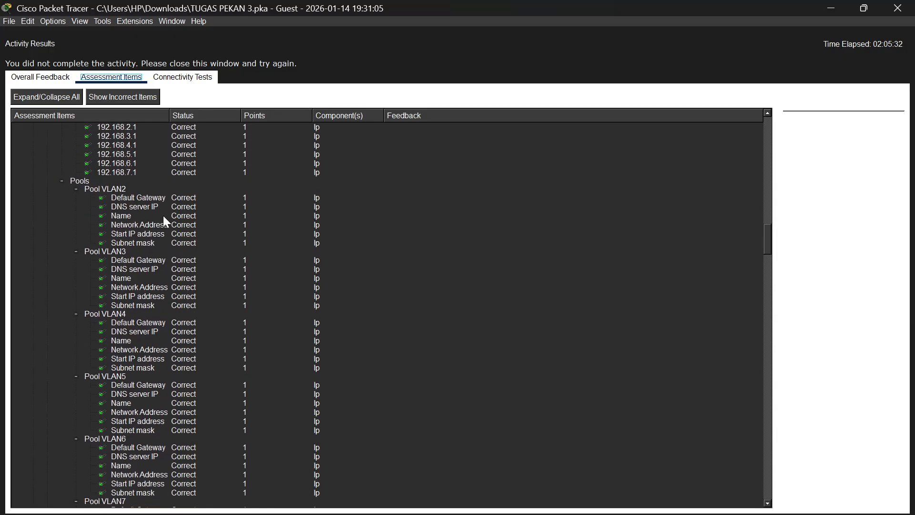
scroll(163, 215, "down", 10)
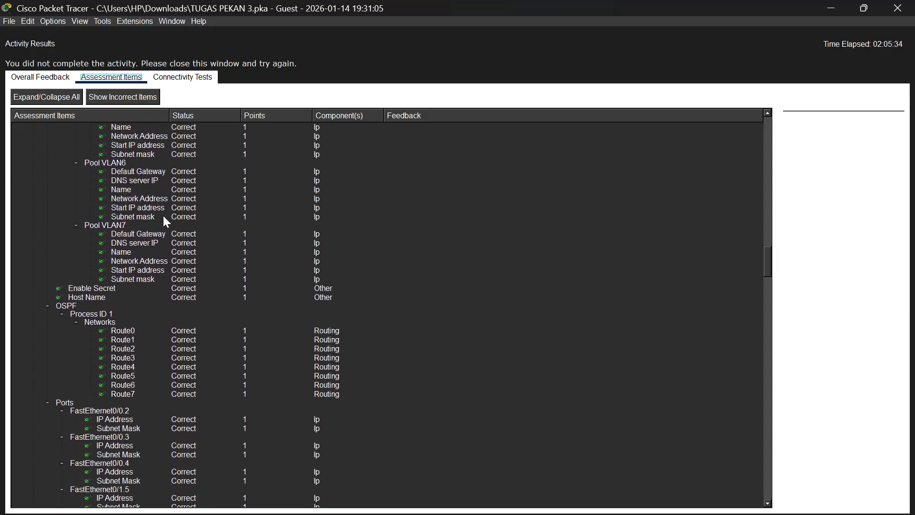
scroll(162, 214, "down", 5)
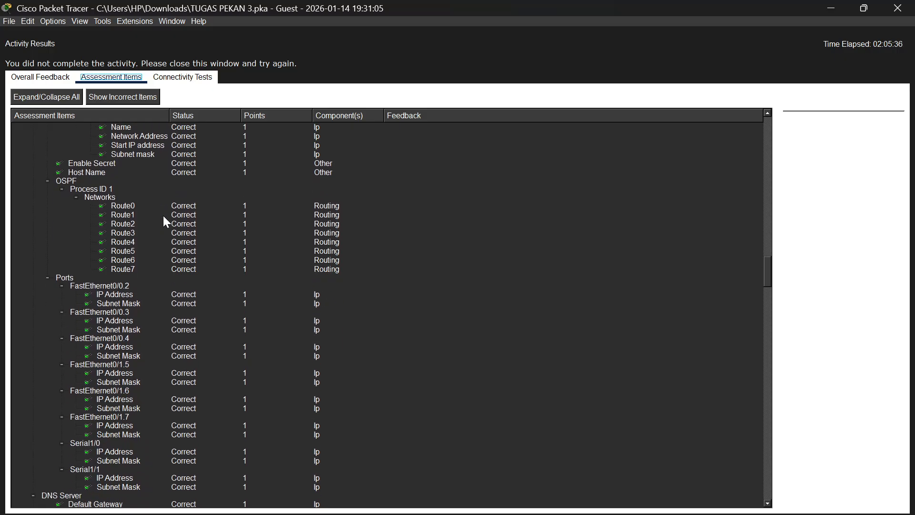
scroll(162, 216, "down", 1)
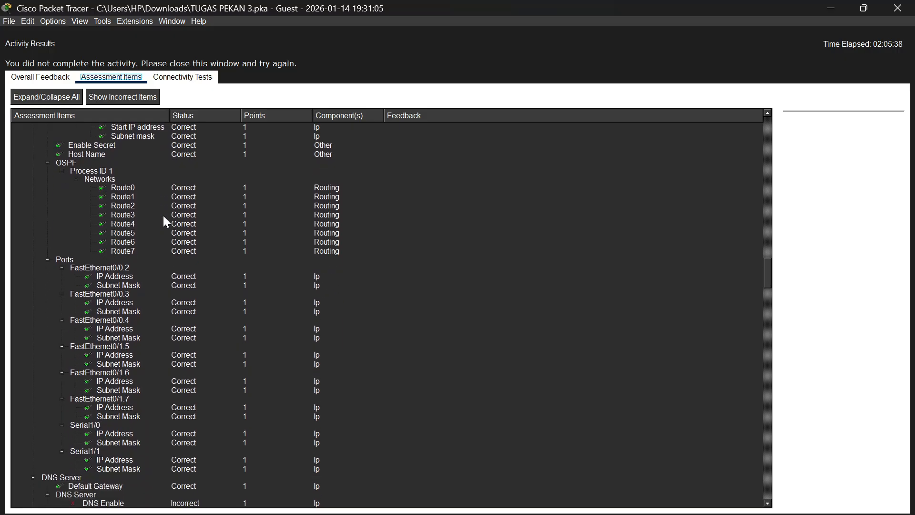
Examine the assessment items for the DNS Server, Email Server, PC1 and PC2 email clients, and the smartphones' wireless settings
scroll(163, 215, "down", 1)
scroll(163, 217, "down", 2)
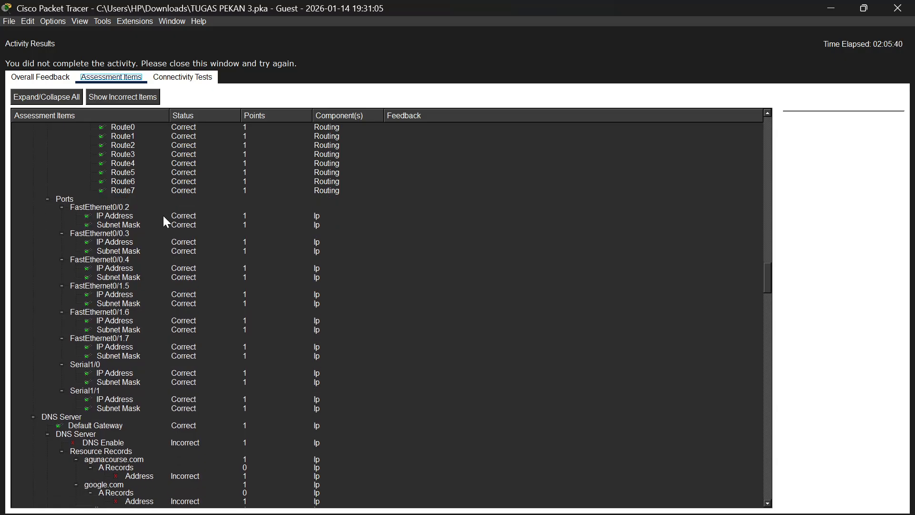
scroll(163, 215, "down", 5)
scroll(163, 215, "down", 2)
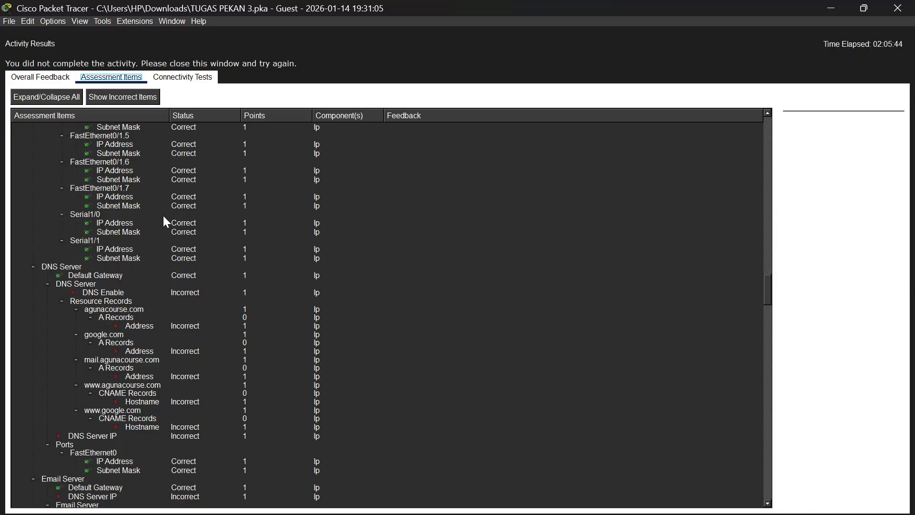
scroll(163, 216, "down", 1)
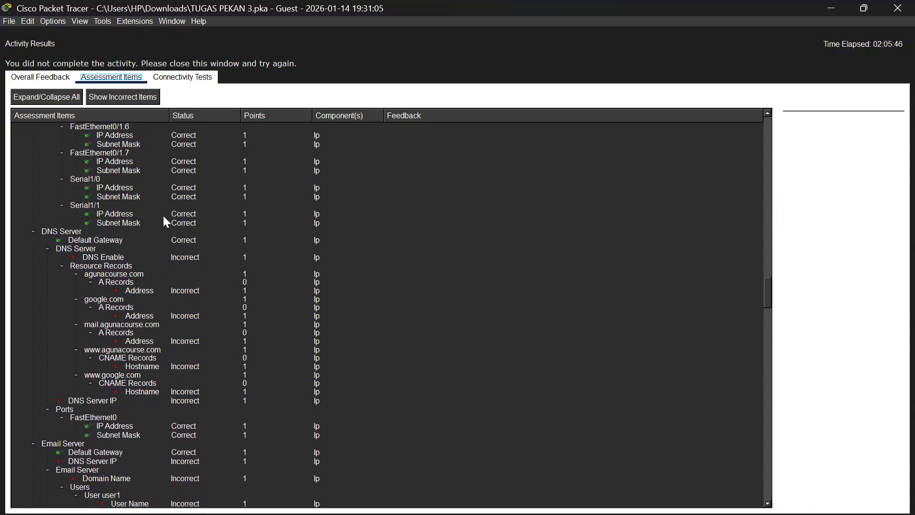
scroll(164, 222, "down", 9)
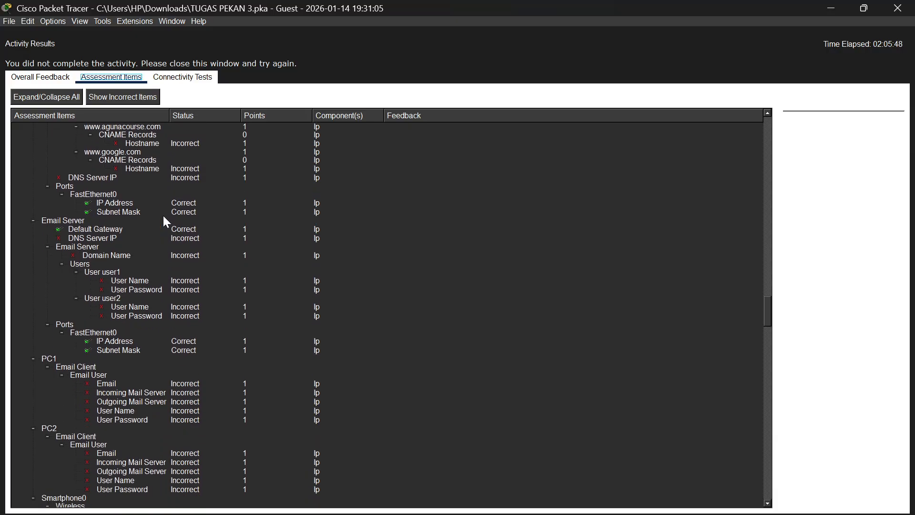
scroll(164, 217, "down", 1)
scroll(164, 217, "down", 7)
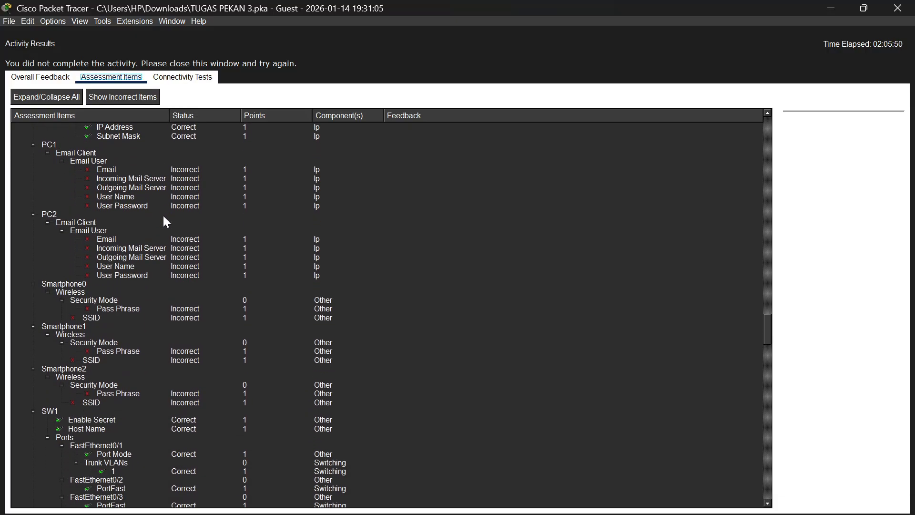
Examine the switch assessment items from SW1 onward, covering port modes, trunk VLANs, PortFast and SW4's STP priorities
scroll(163, 218, "down", 13)
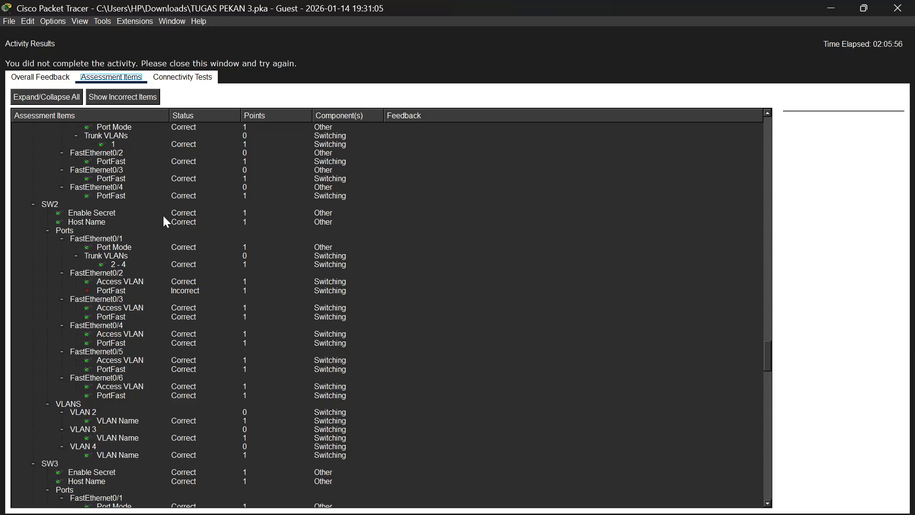
scroll(163, 218, "down", 3)
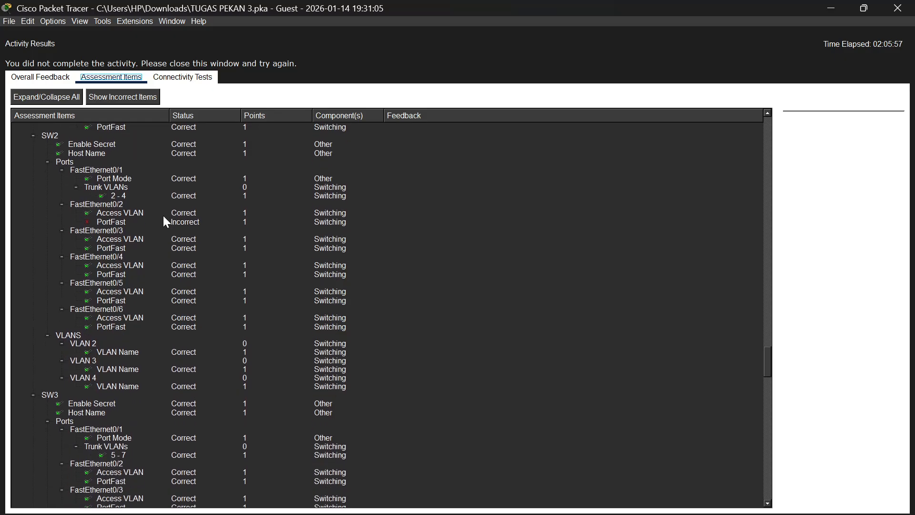
scroll(164, 219, "down", 6)
scroll(163, 217, "down", 14)
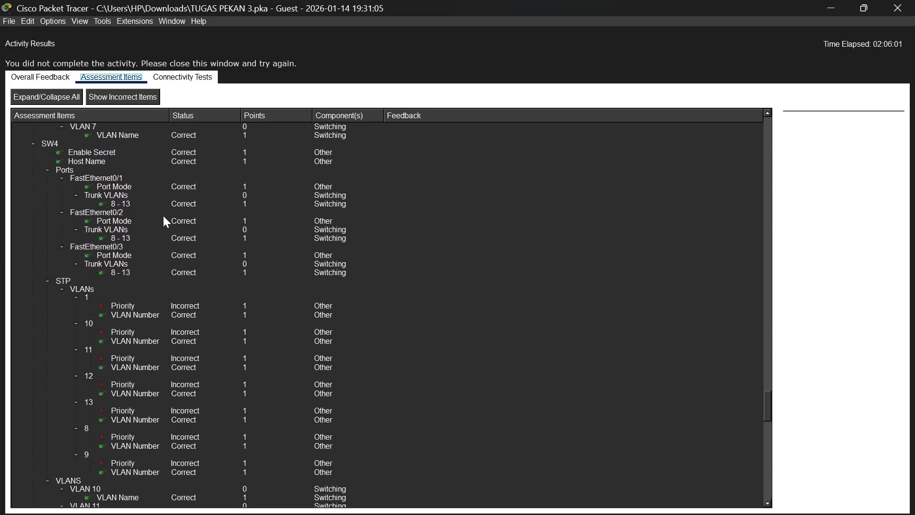
scroll(164, 220, "down", 20)
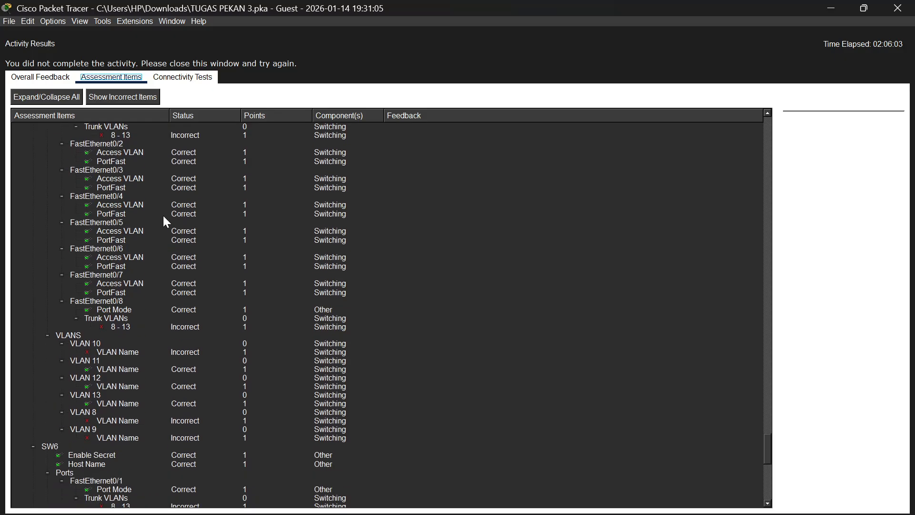
scroll(164, 217, "down", 7)
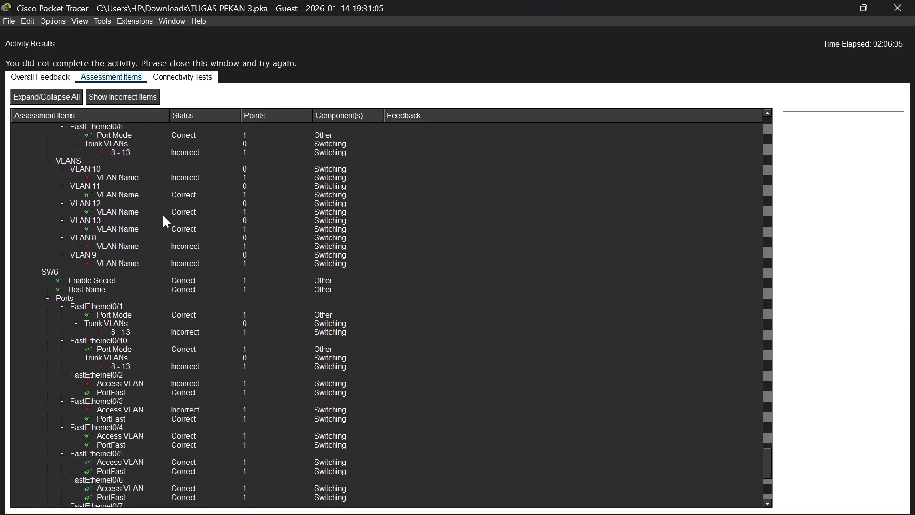
Compare the trunk VLAN, access VLAN and VLAN name items of SW5 and SW6, continuing through the Web Server items
scroll(163, 217, "up", 2)
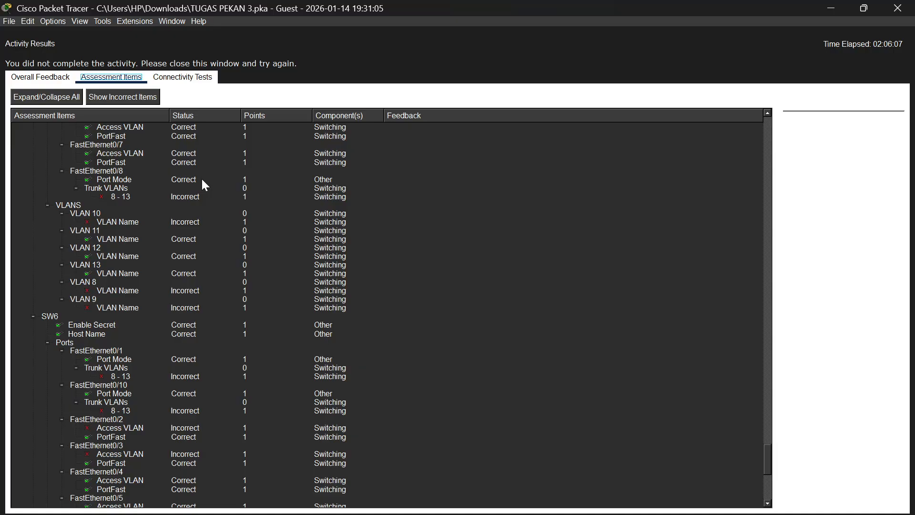
scroll(175, 202, "up", 4)
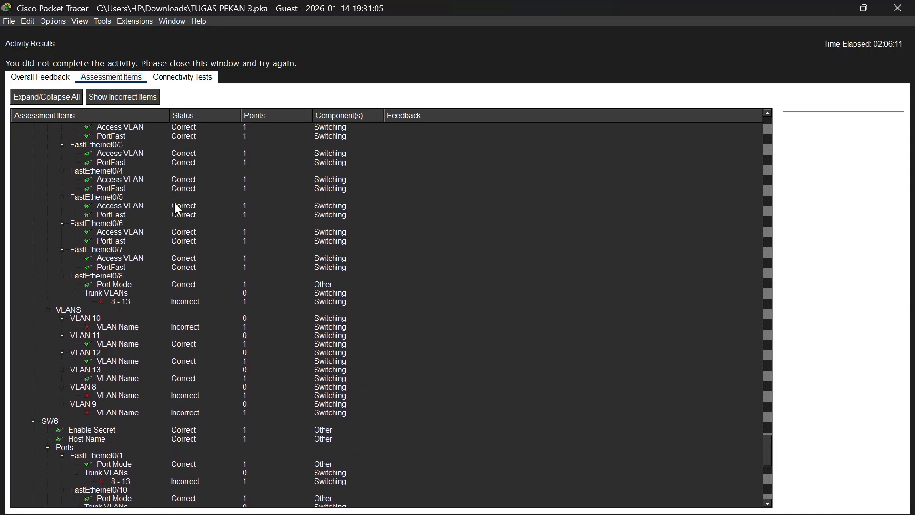
scroll(175, 204, "down", 1)
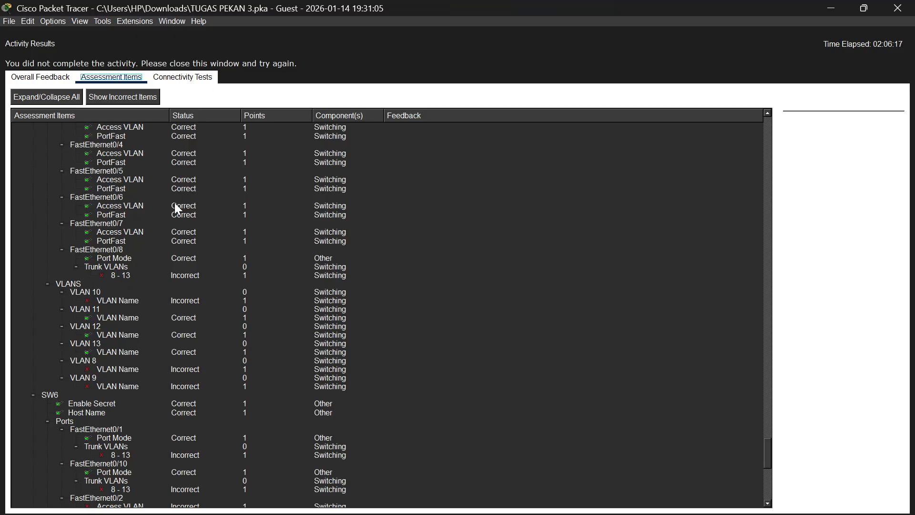
scroll(175, 204, "down", 2)
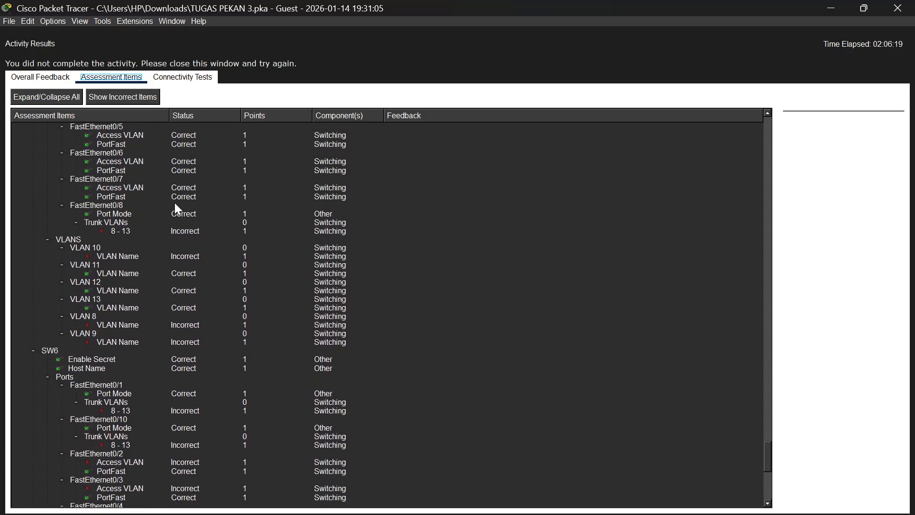
scroll(175, 204, "down", 6)
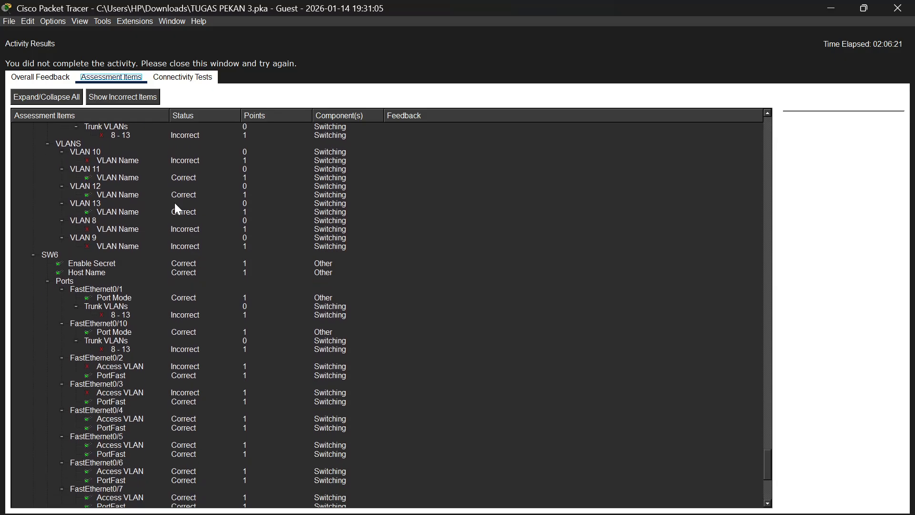
scroll(175, 204, "down", 7)
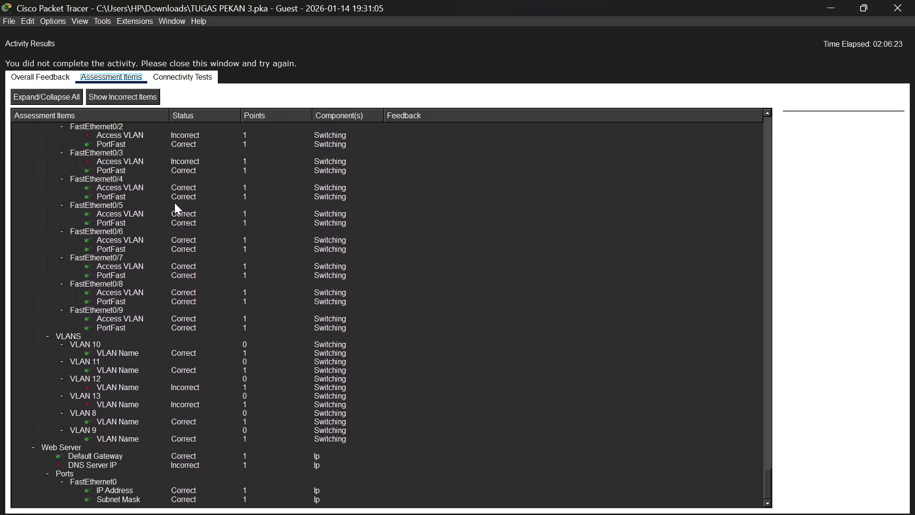
Recheck the port and VLAN name items of SW6 and the other switches, and close the activity results
scroll(175, 205, "up", 3)
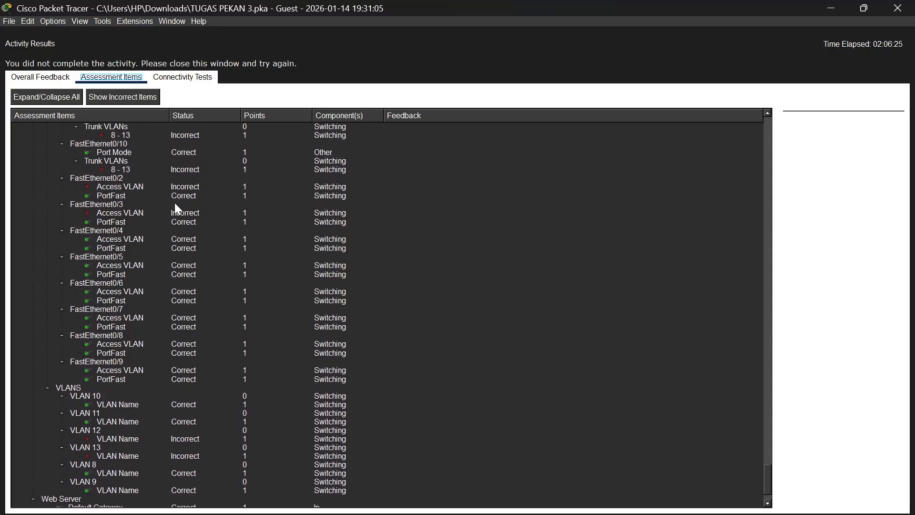
scroll(176, 208, "up", 2)
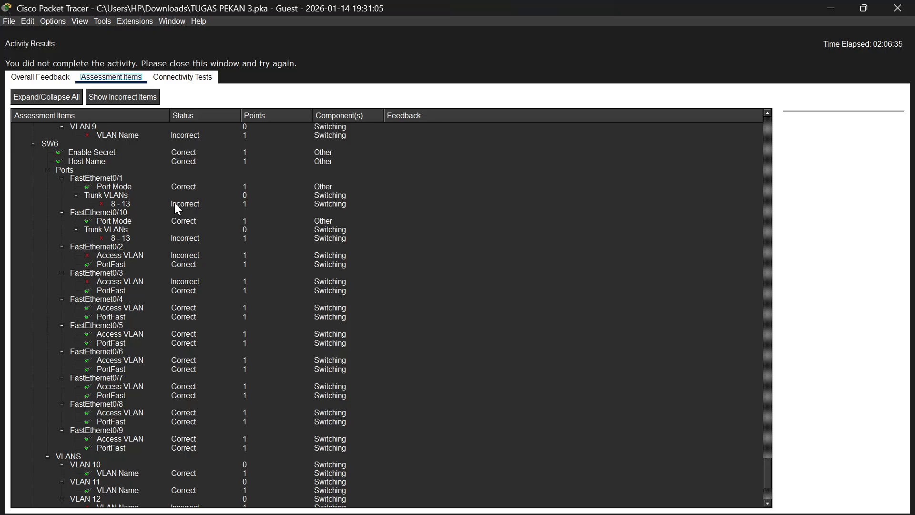
scroll(177, 208, "down", 5)
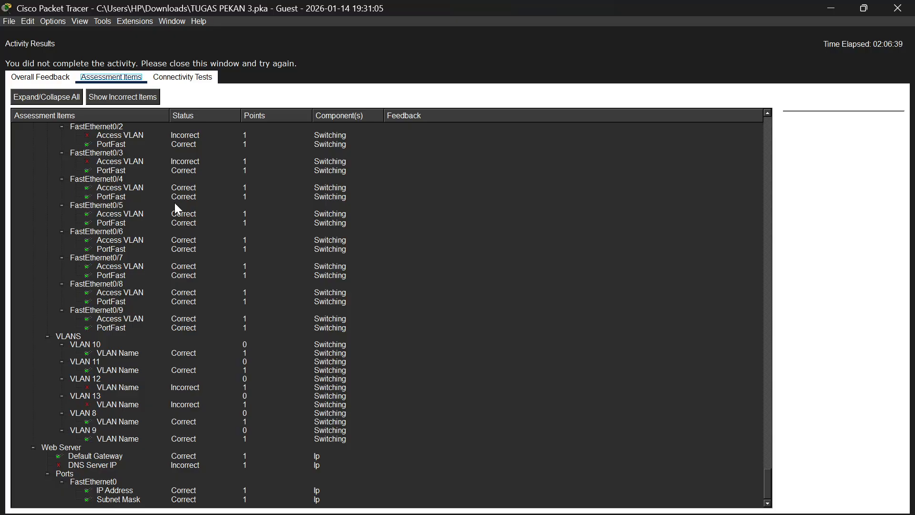
scroll(176, 206, "up", 8)
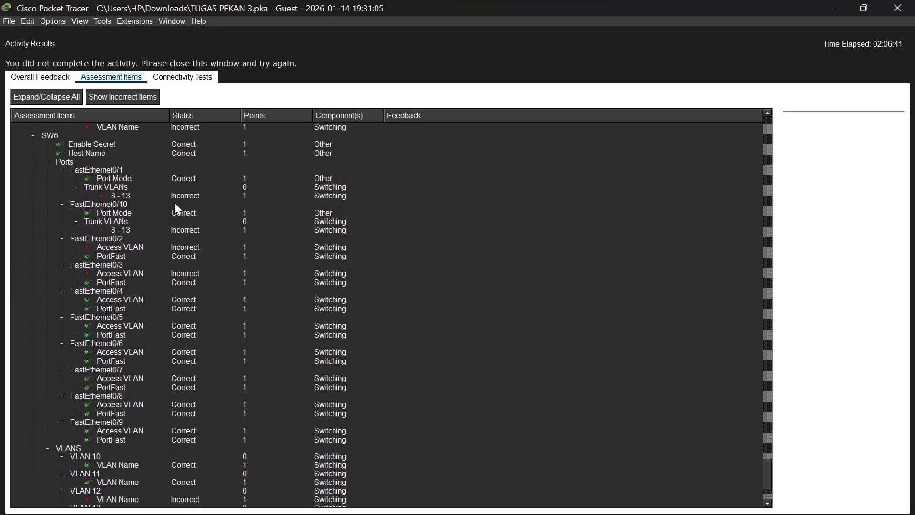
scroll(176, 205, "down", 8)
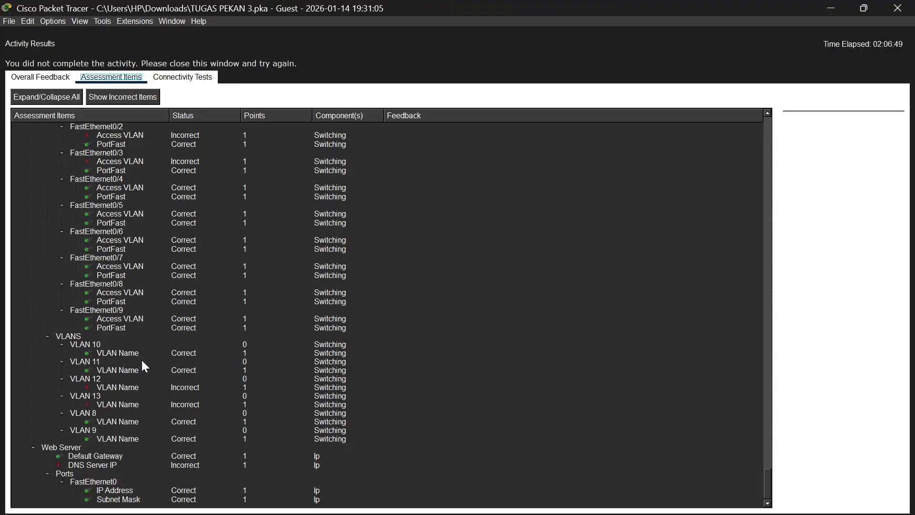
scroll(142, 363, "up", 10)
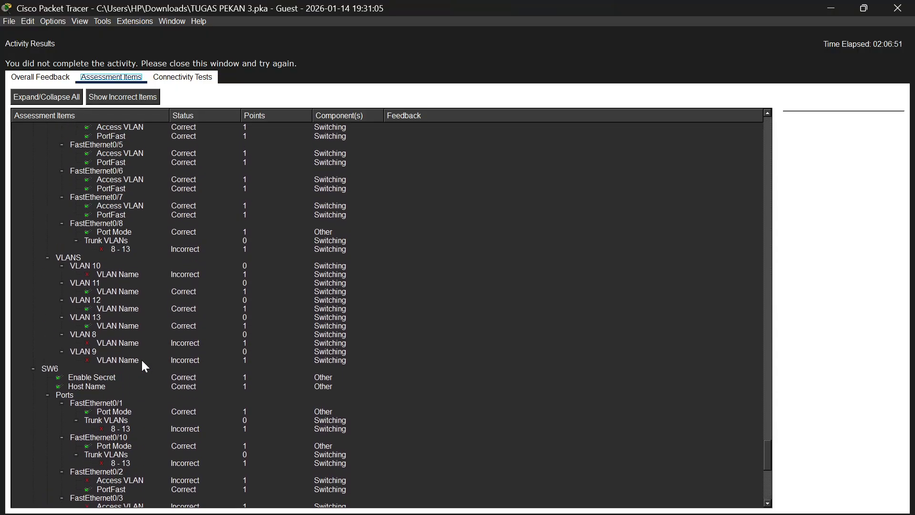
scroll(141, 359, "up", 12)
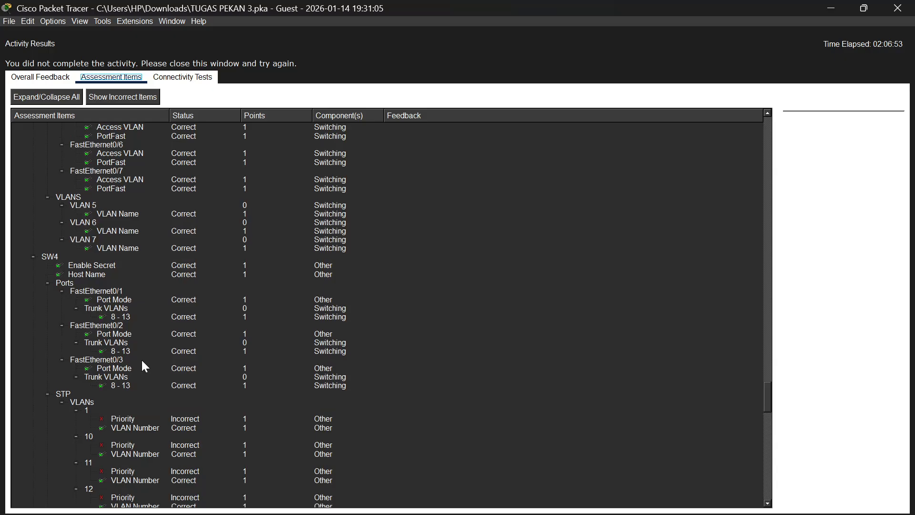
scroll(141, 359, "up", 9)
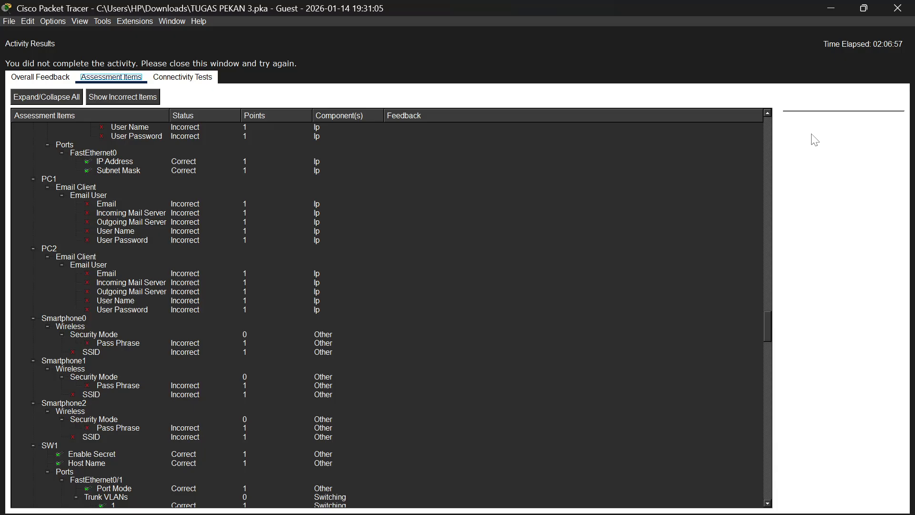
left_click(901, 17)
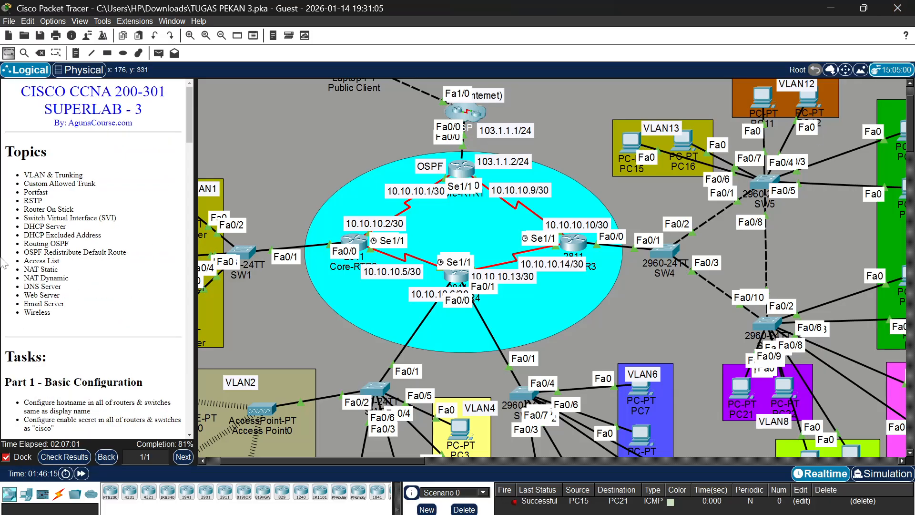
Read the activity instructions for Part 9 on the DNS records and the web server
scroll(80, 263, "down", 20)
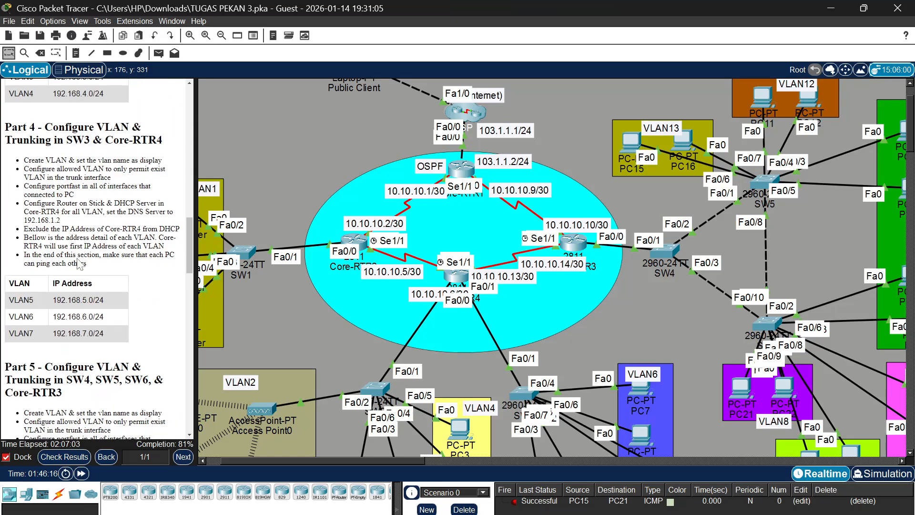
scroll(80, 264, "down", 5)
scroll(80, 263, "up", 10)
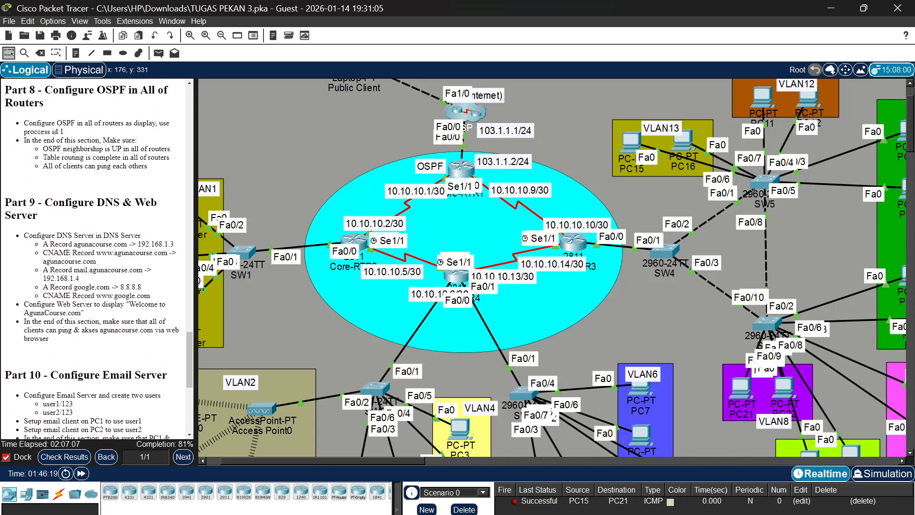
scroll(116, 232, "down", 2)
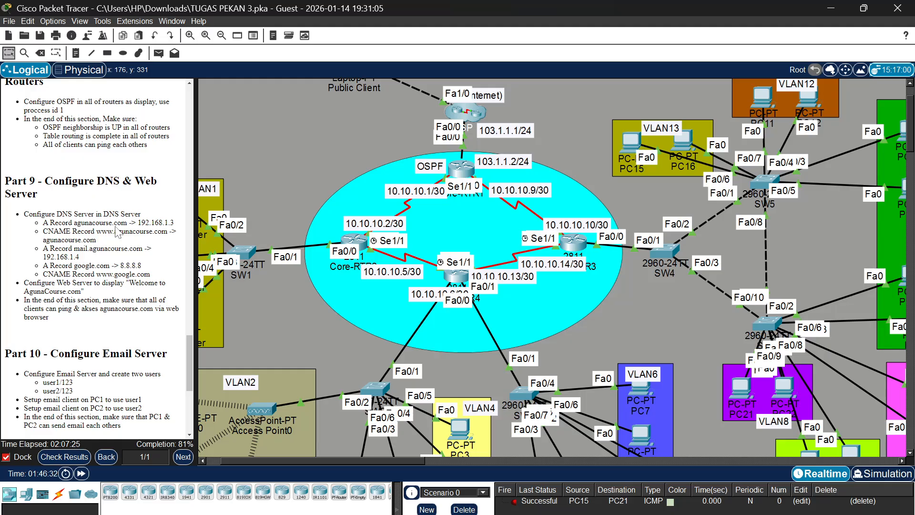
Open the DNS service settings of the DNS Server in VLAN1 and maximize its window
scroll(327, 159, "left", 2)
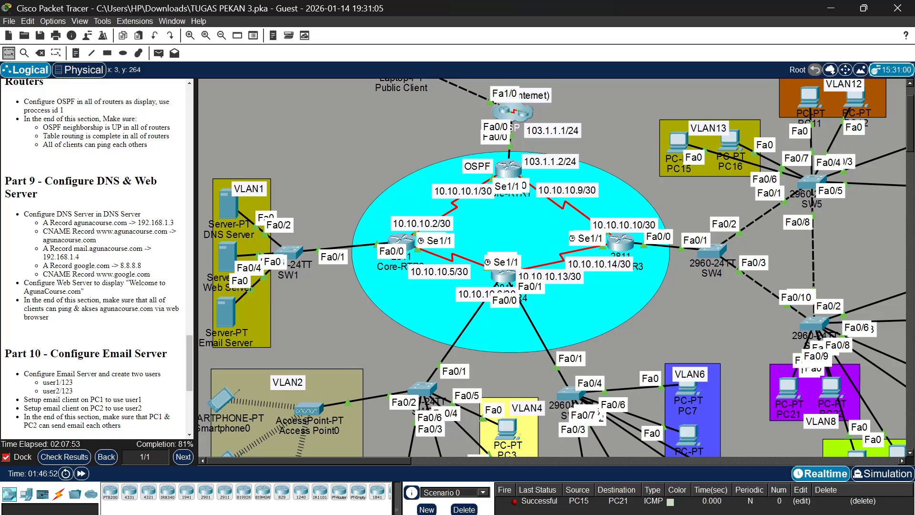
left_click(227, 205)
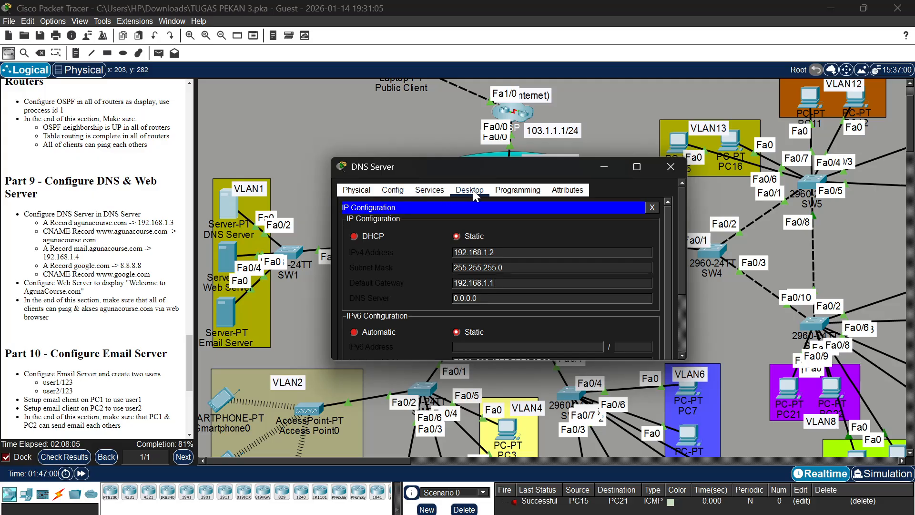
left_click(651, 209)
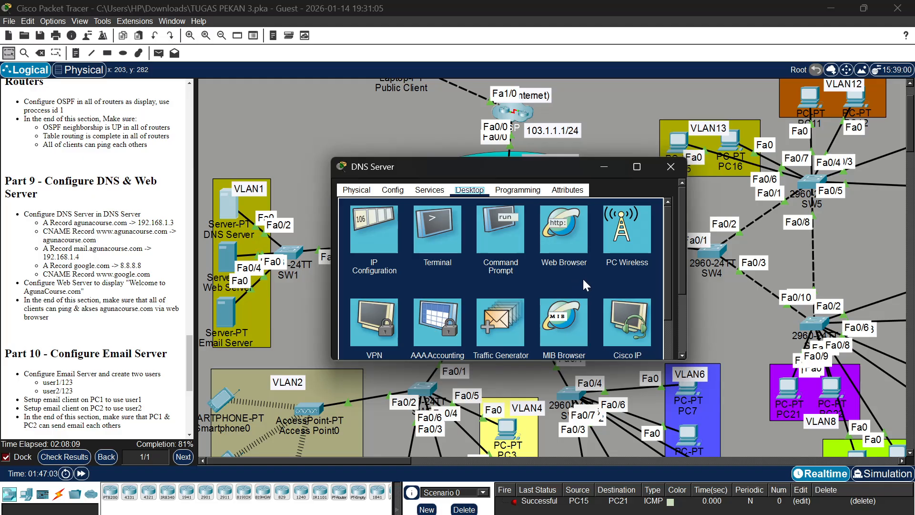
left_click(429, 190)
scroll(457, 243, "down", 3)
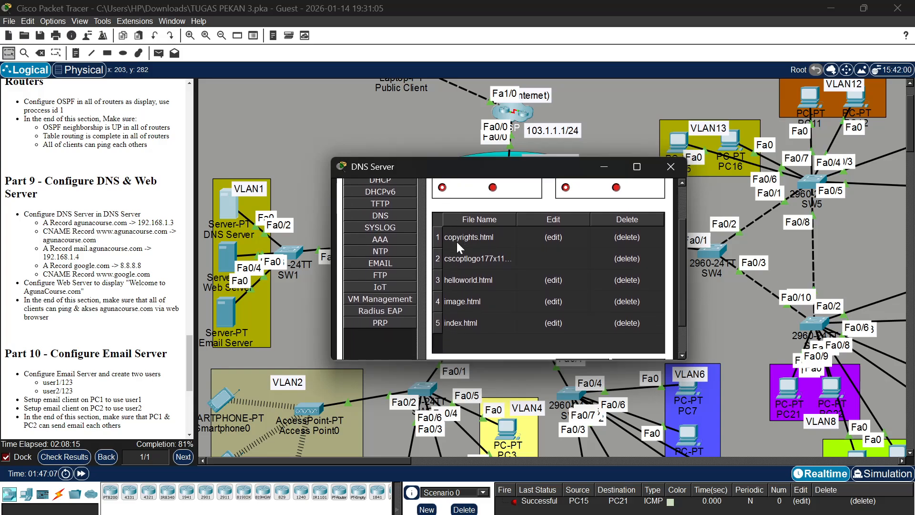
left_click(383, 216)
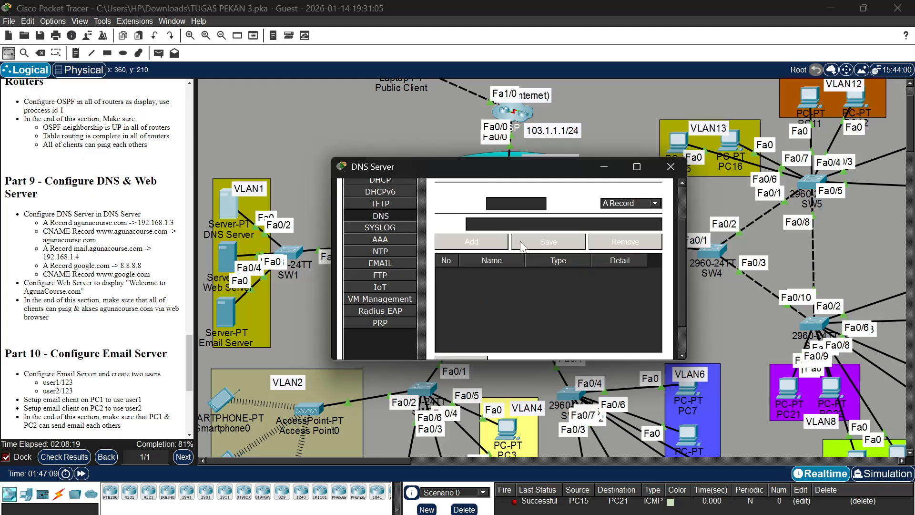
scroll(521, 246, "up", 3)
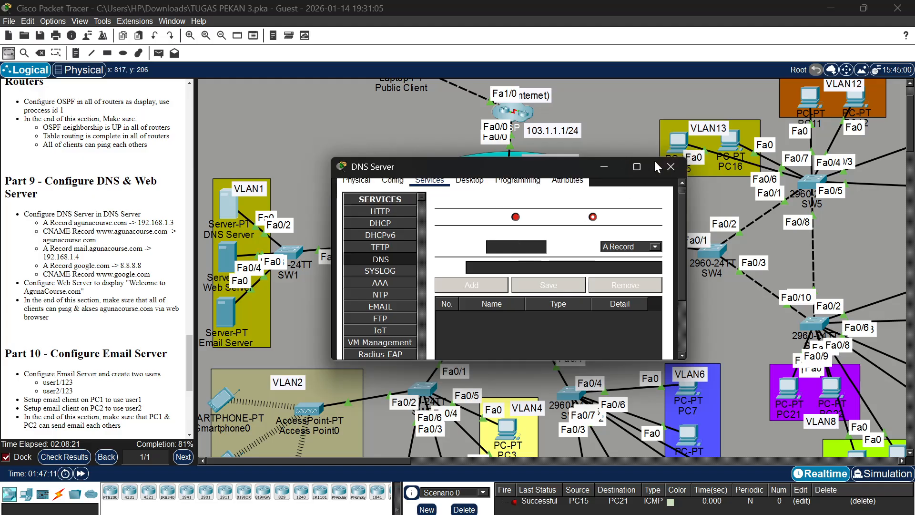
left_click(637, 166)
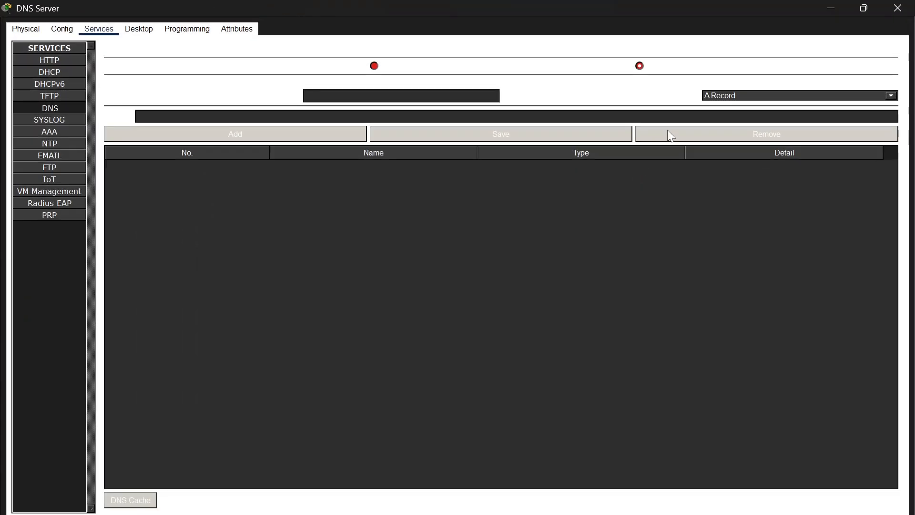
Restore the DNS Server window to its smaller size and turn the DNS service on
left_click(863, 8)
left_click(404, 257)
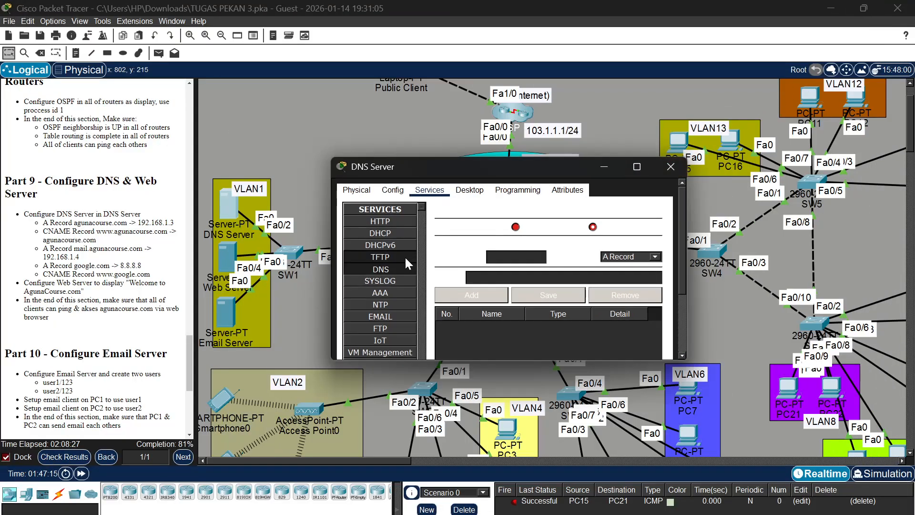
left_click(399, 266)
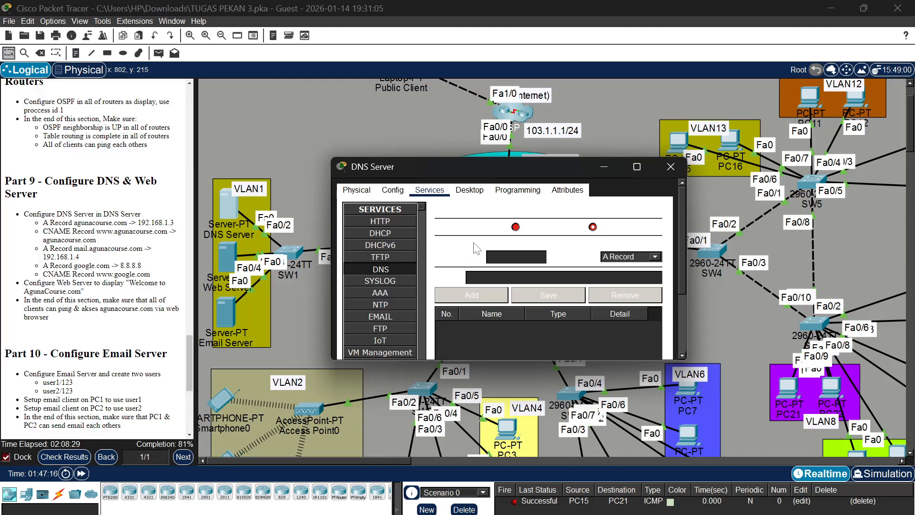
left_click(516, 227)
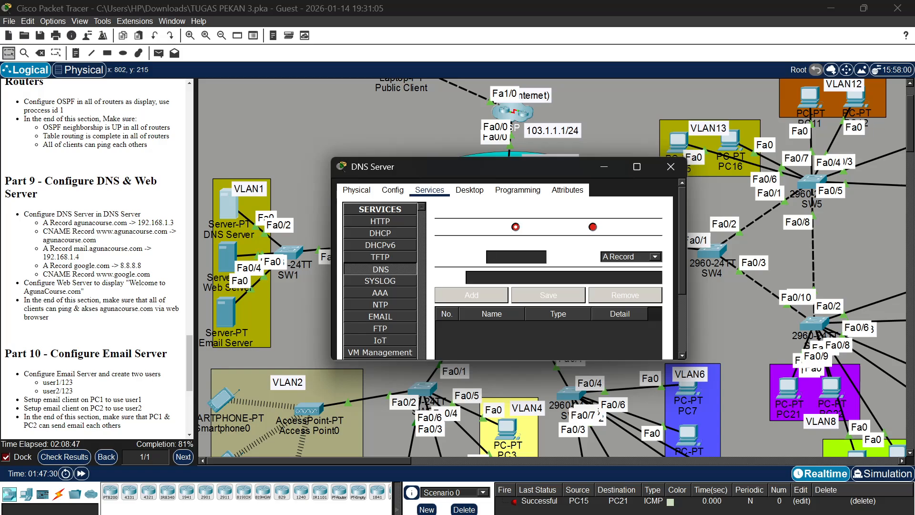
Add an A Record for agunacourse.com with the address 192.168.1.3 to the DNS Server
type("agunacourse.com")
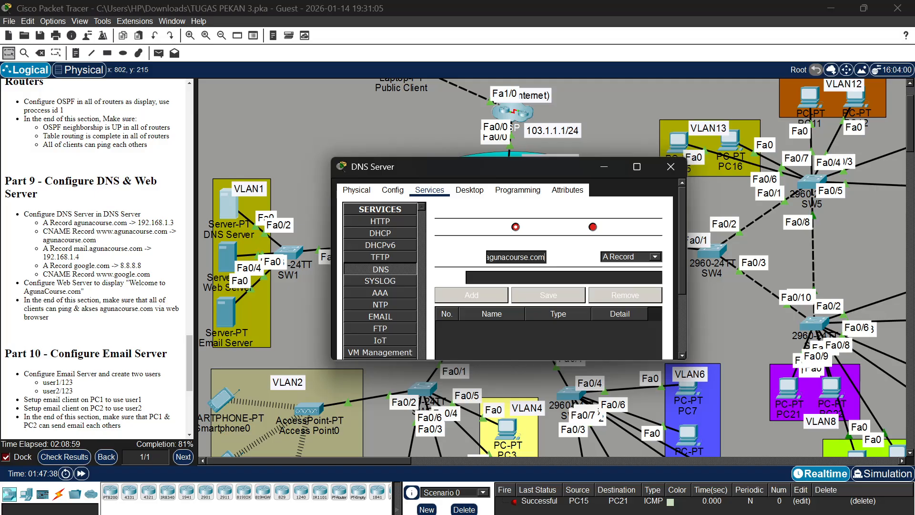
type("192.168.1.3")
left_click(525, 296)
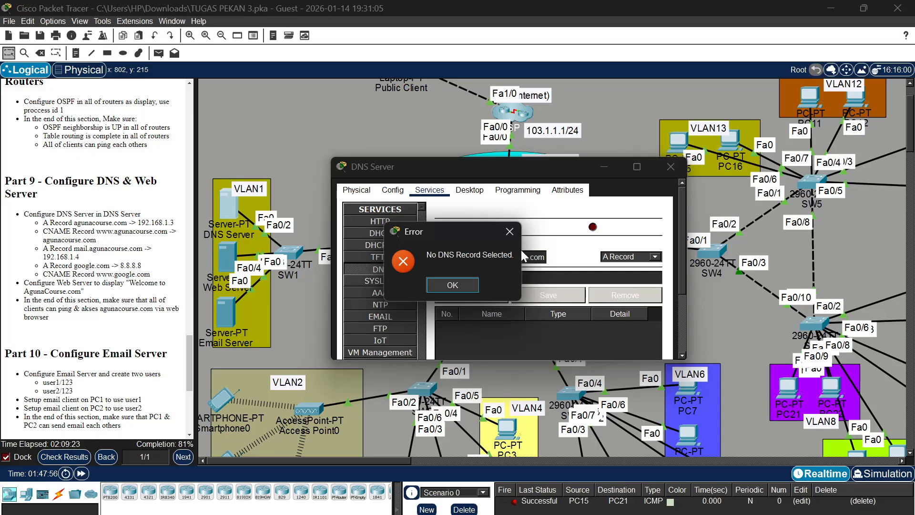
left_click(467, 282)
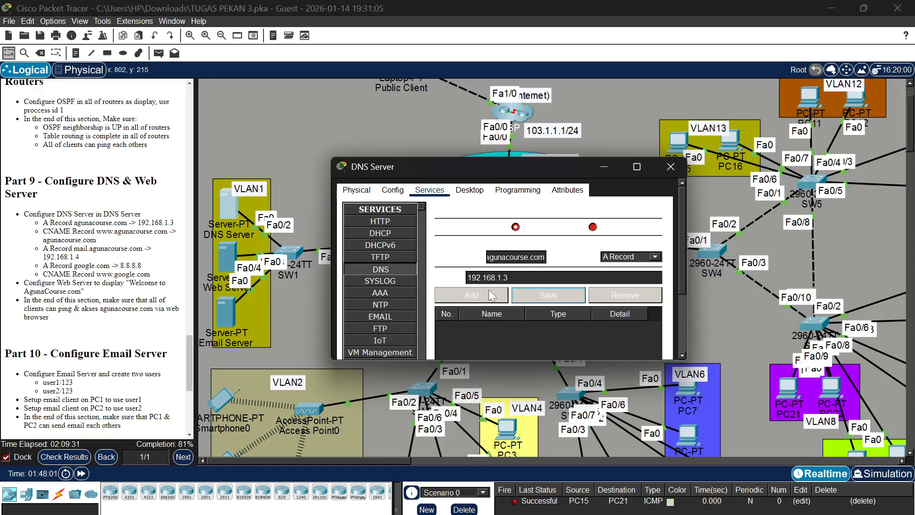
left_click(488, 290)
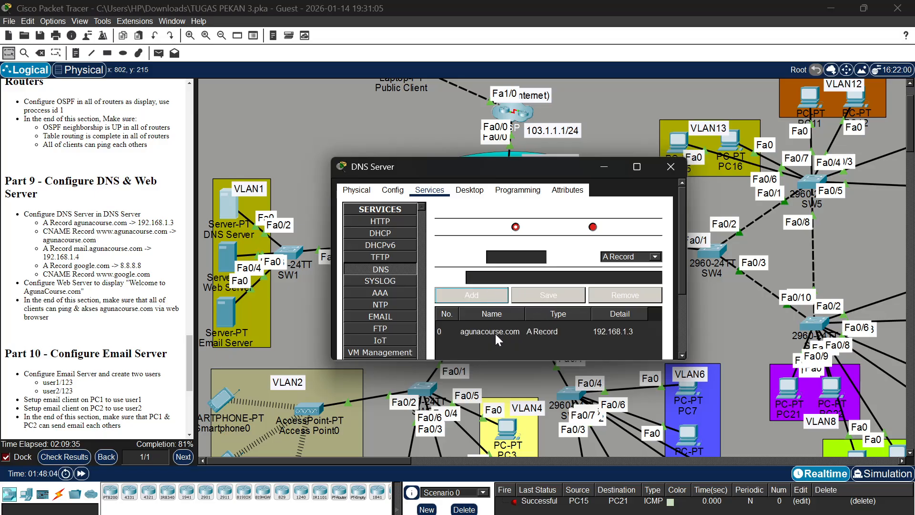
left_click(631, 258)
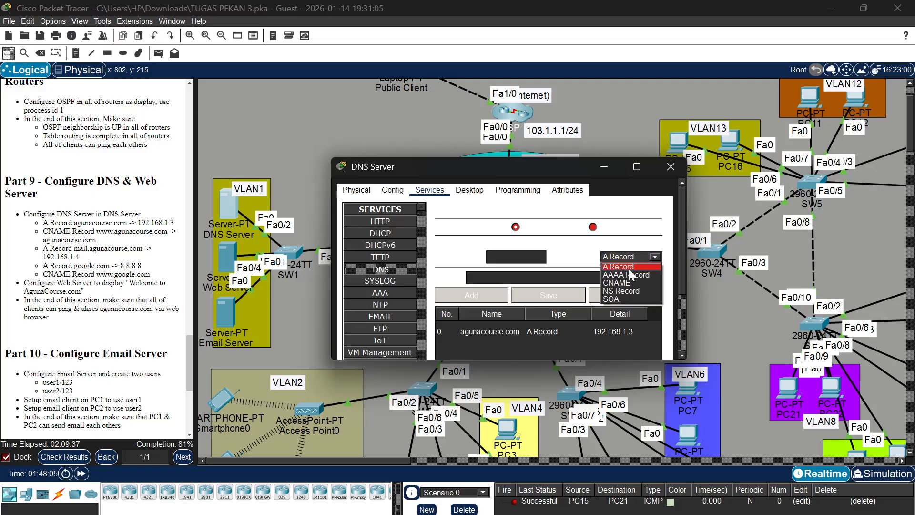
left_click(624, 282)
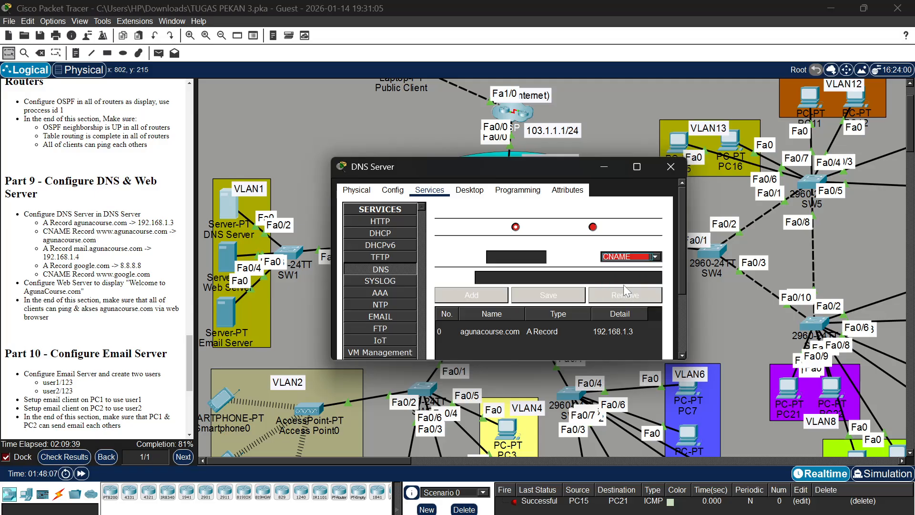
left_click(514, 257)
type("www.a")
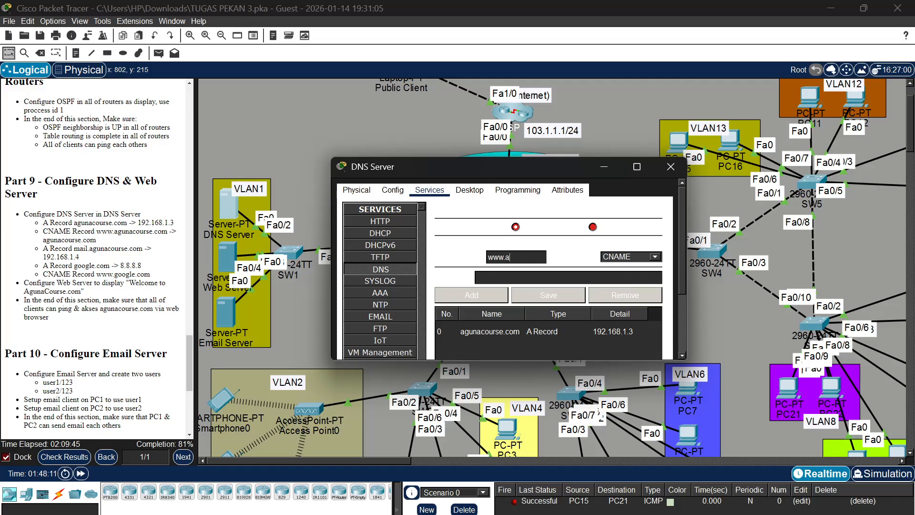
type("gunacourse")
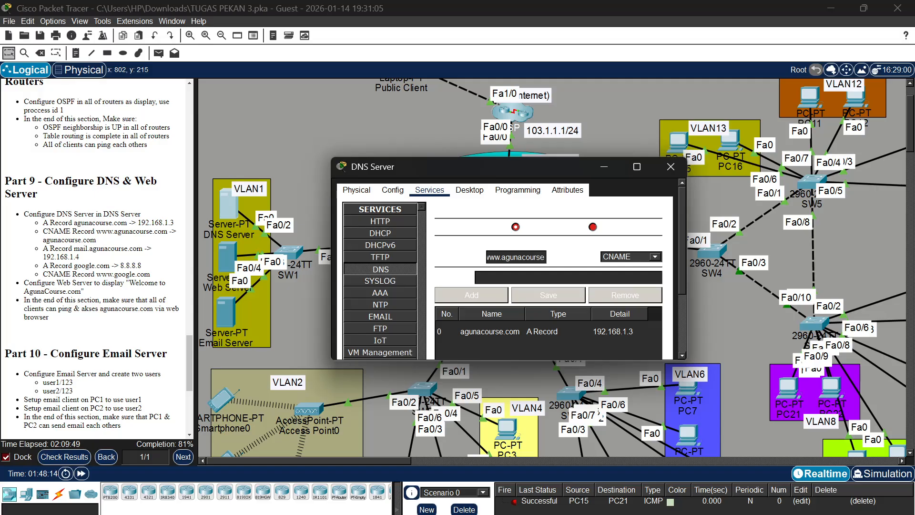
type(".com")
type("agu")
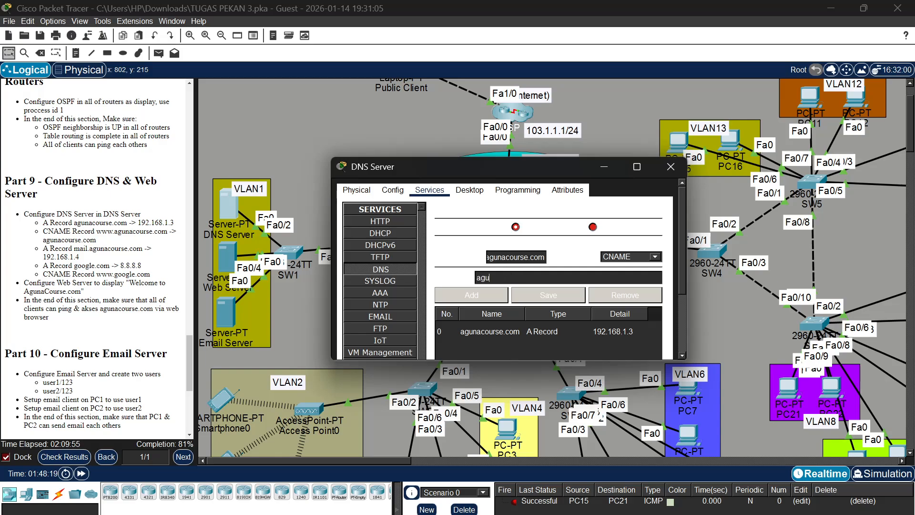
type("na")
type("cour")
type("com")
left_click(485, 298)
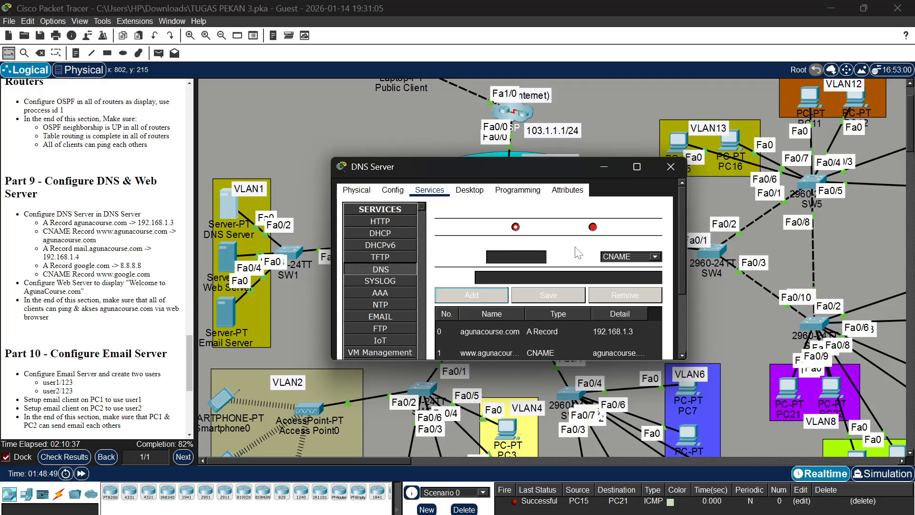
Add an A Record for mail.agunacourse.com with the address 192.168.1.4
left_click(616, 261)
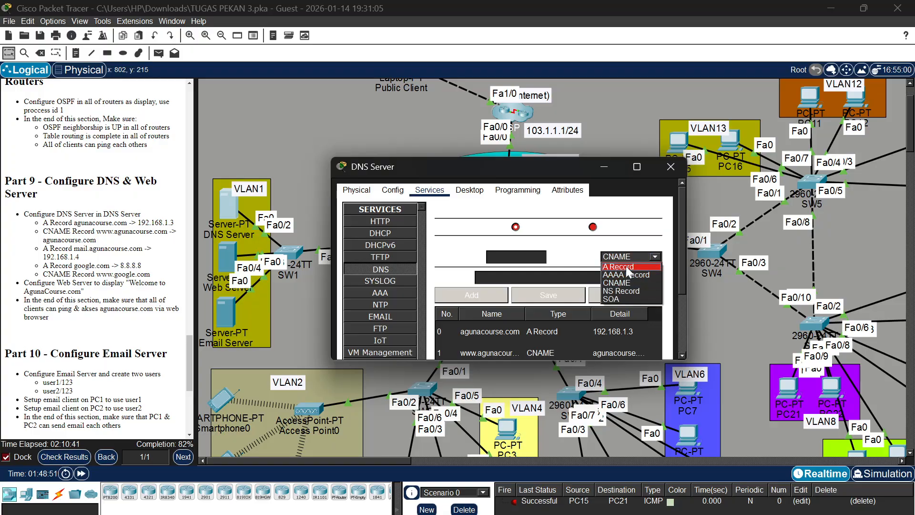
left_click(626, 266)
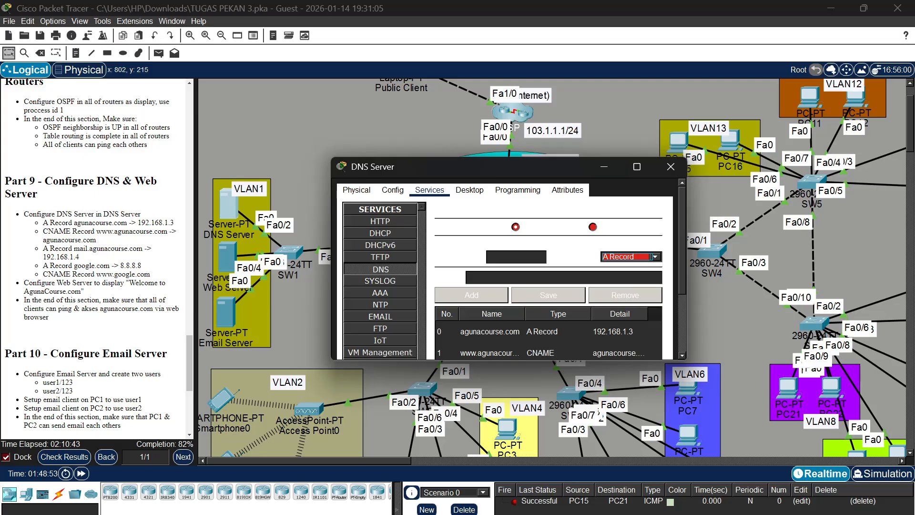
left_click(516, 257)
type("mail.aguna")
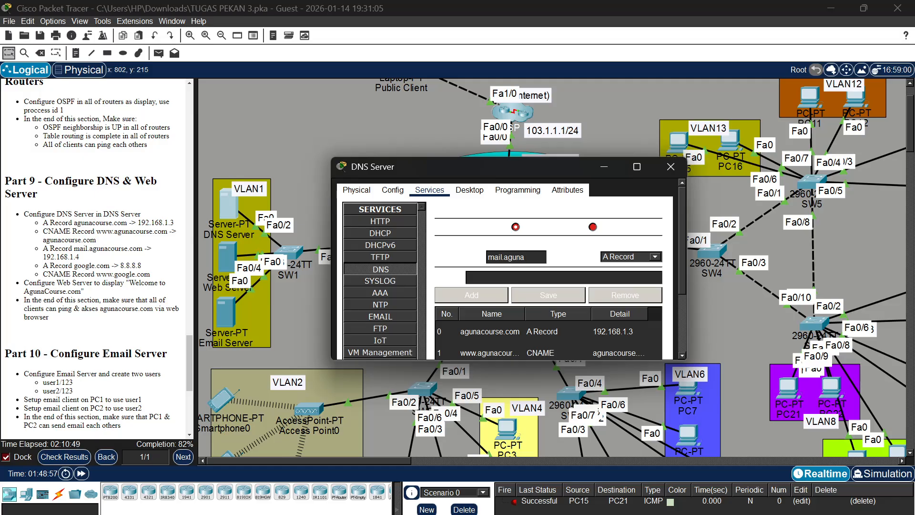
type("course.co")
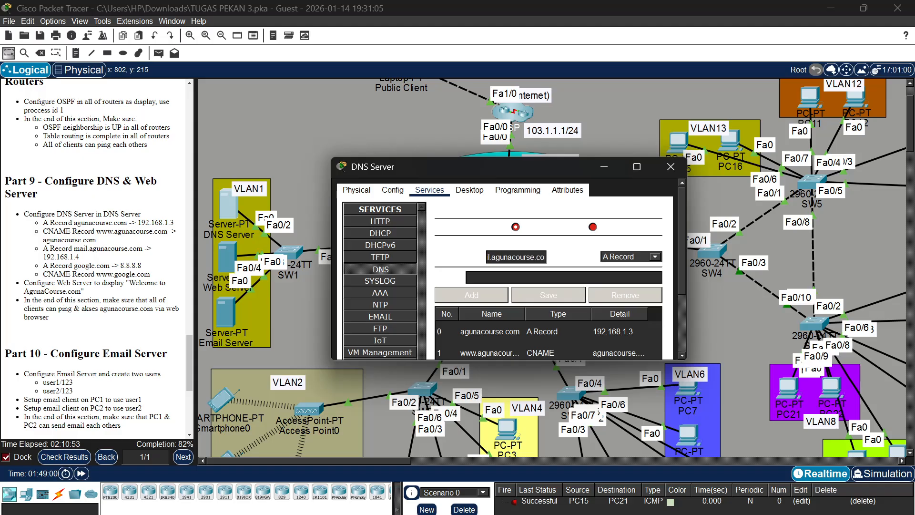
type("m")
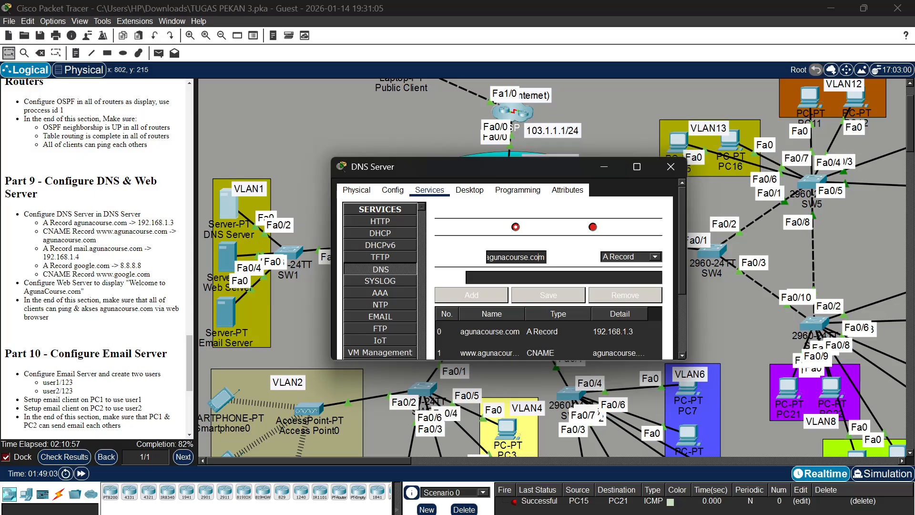
key("Home")
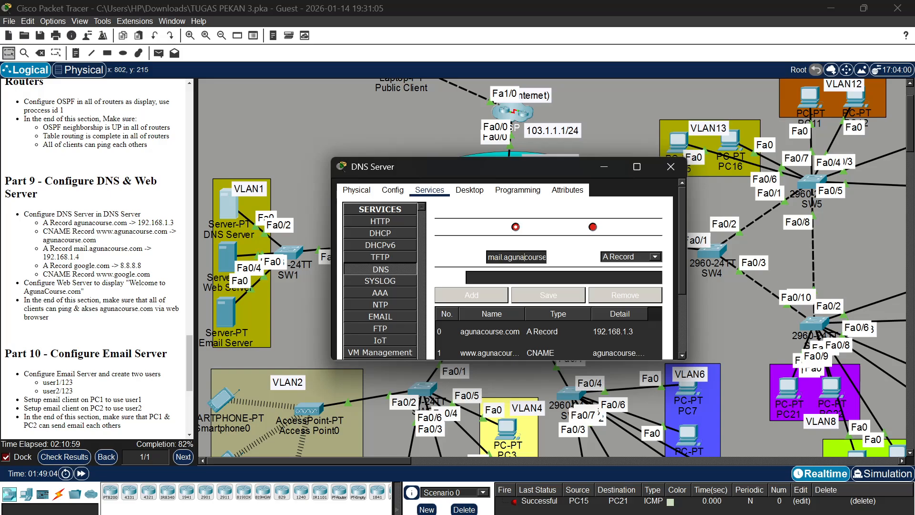
key("End")
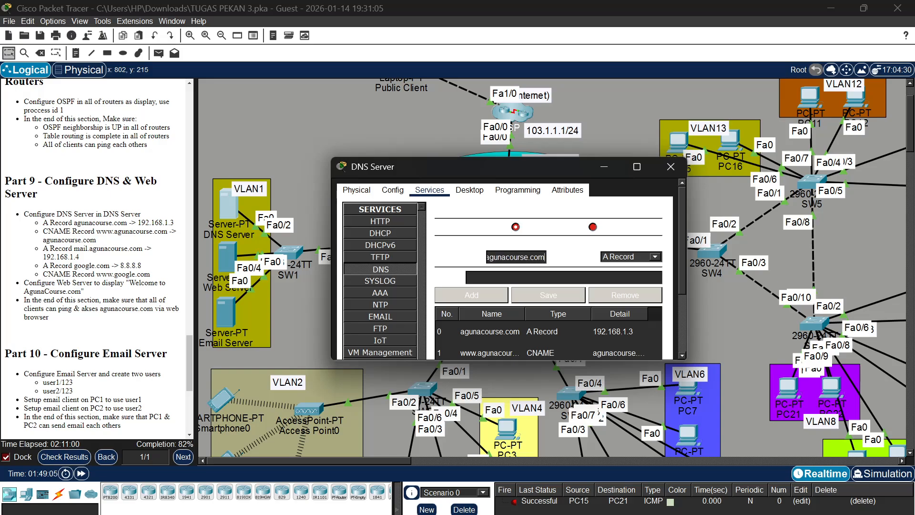
left_click(515, 273)
type("192.168.")
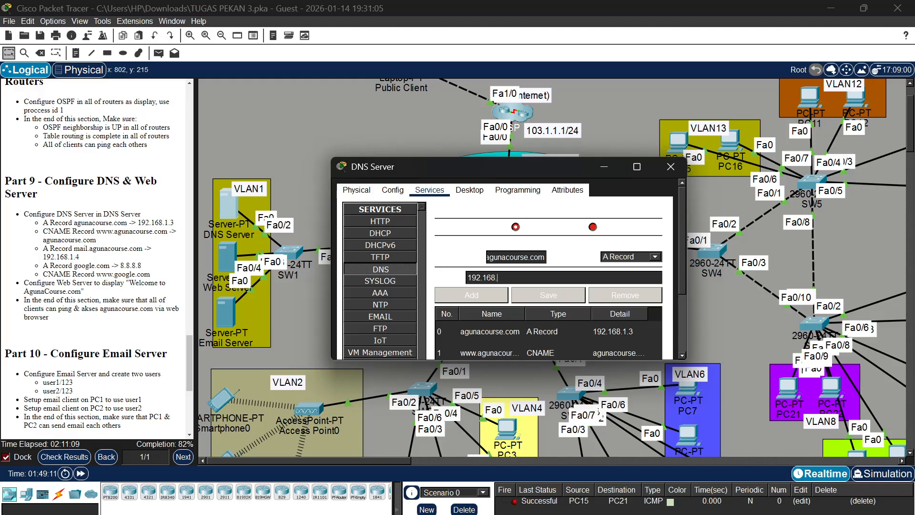
type("1.4")
left_click(471, 300)
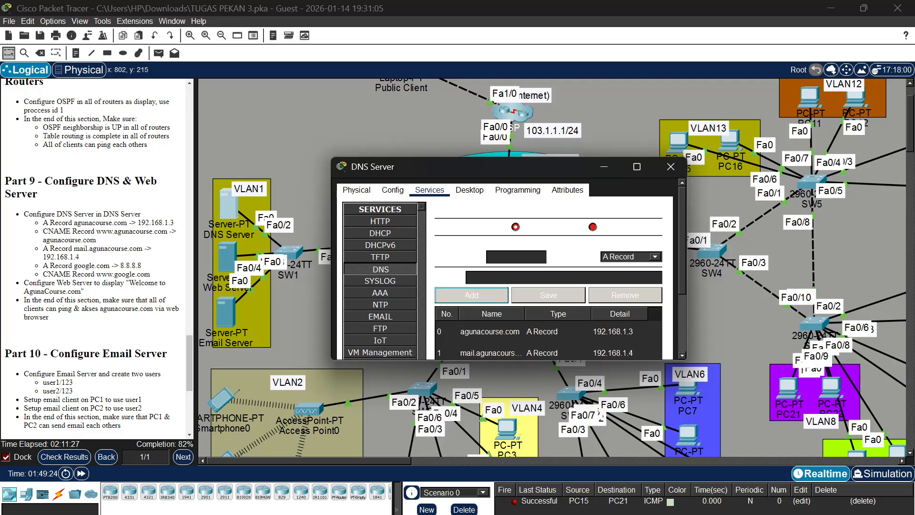
left_click(515, 257)
left_click(655, 257)
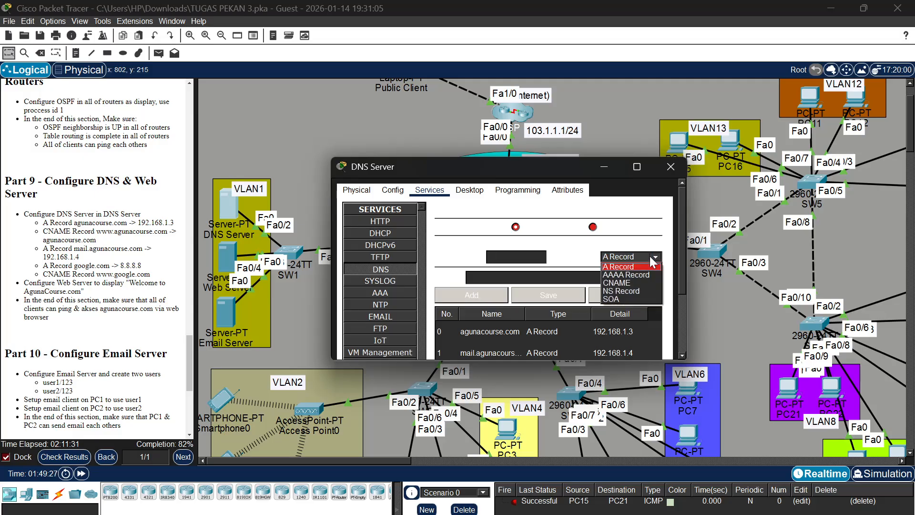
left_click(636, 282)
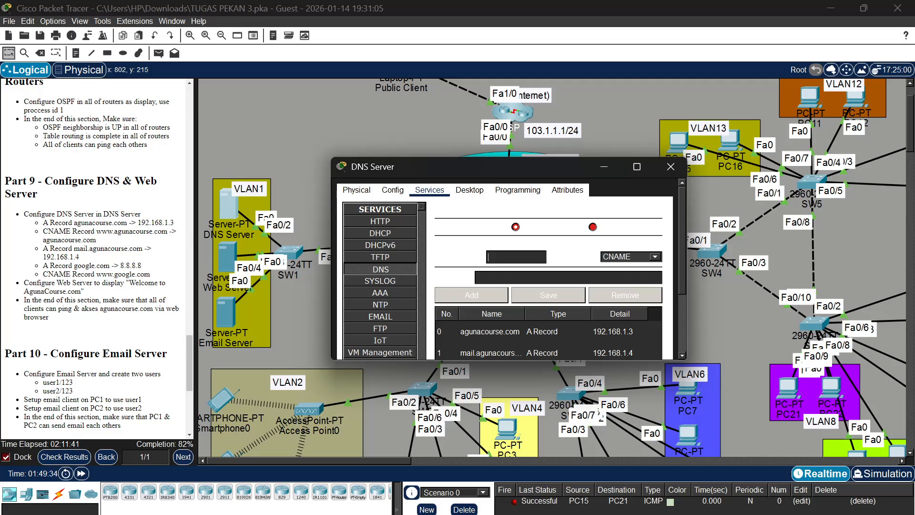
scroll(510, 347, "down", 3)
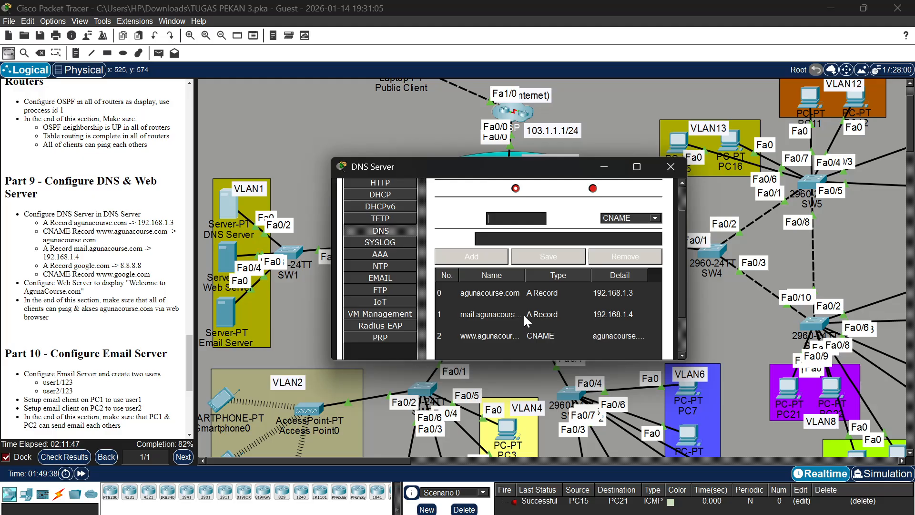
scroll(523, 314, "up", 3)
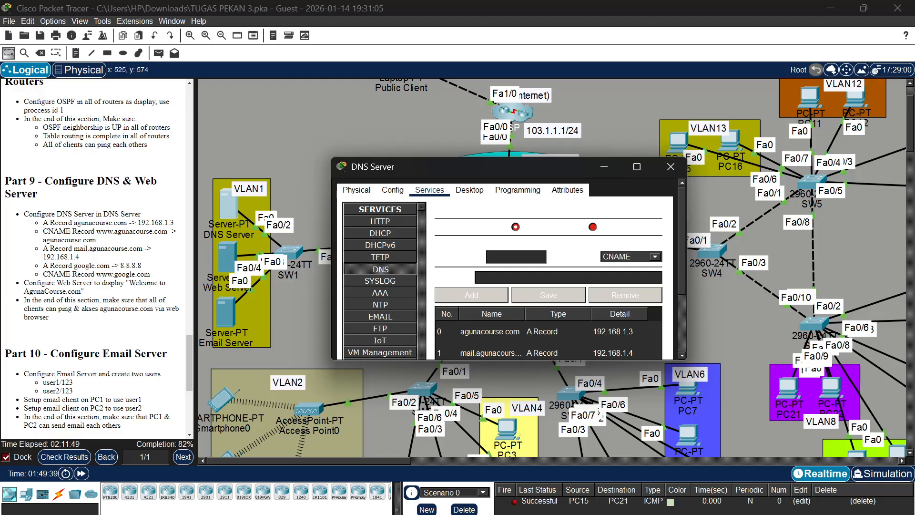
left_click(622, 258)
left_click(623, 269)
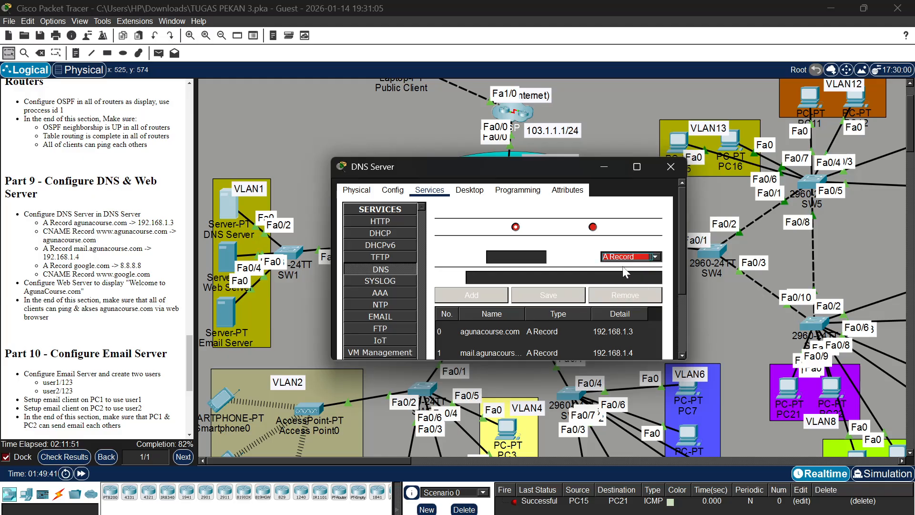
Add an A Record for google.com with the address 8.8.8.8
left_click(490, 256)
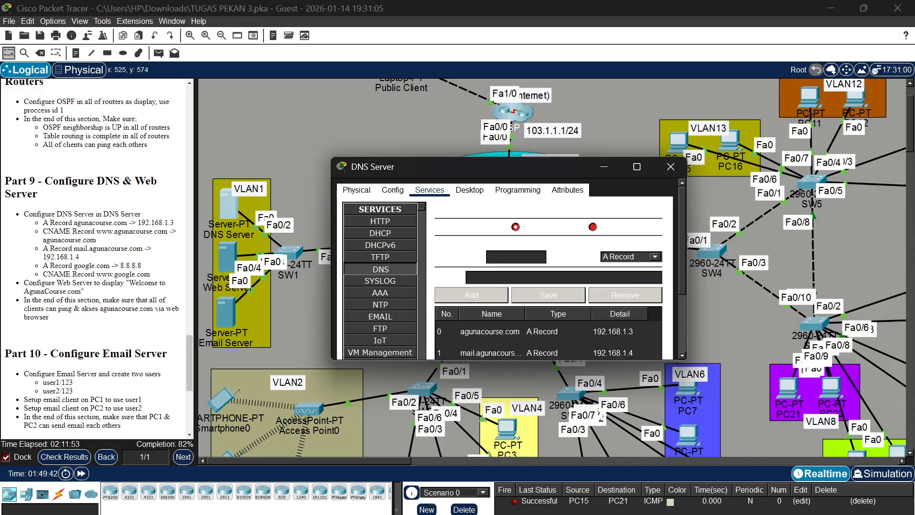
type("google.com")
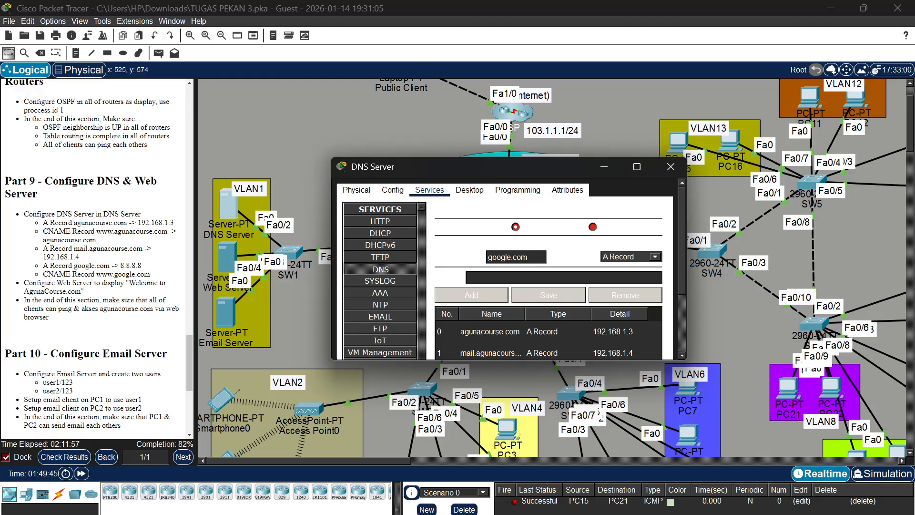
key("Tab")
type("8.8.8.8")
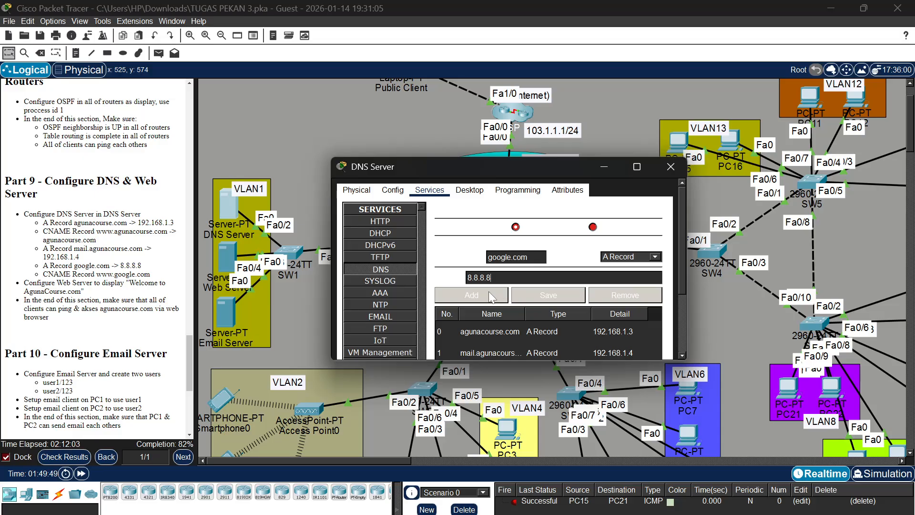
scroll(521, 316, "down", 3)
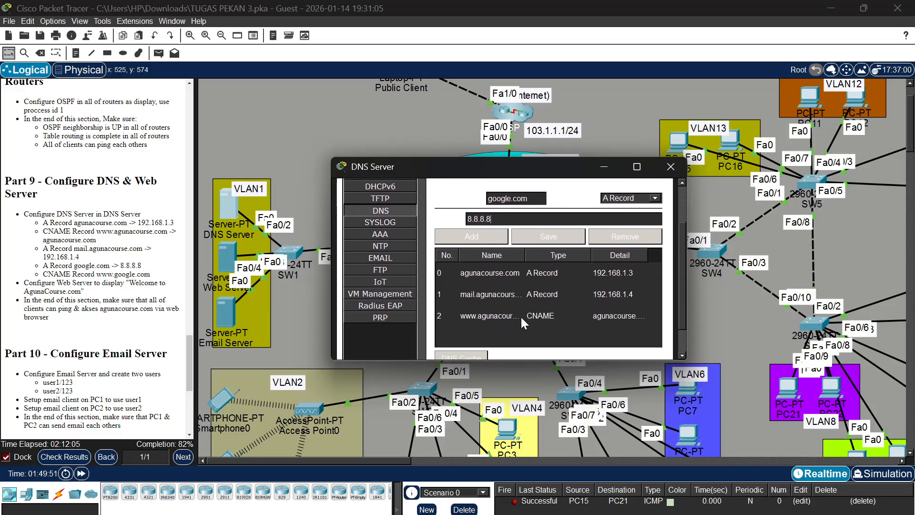
scroll(520, 315, "up", 1)
left_click(490, 244)
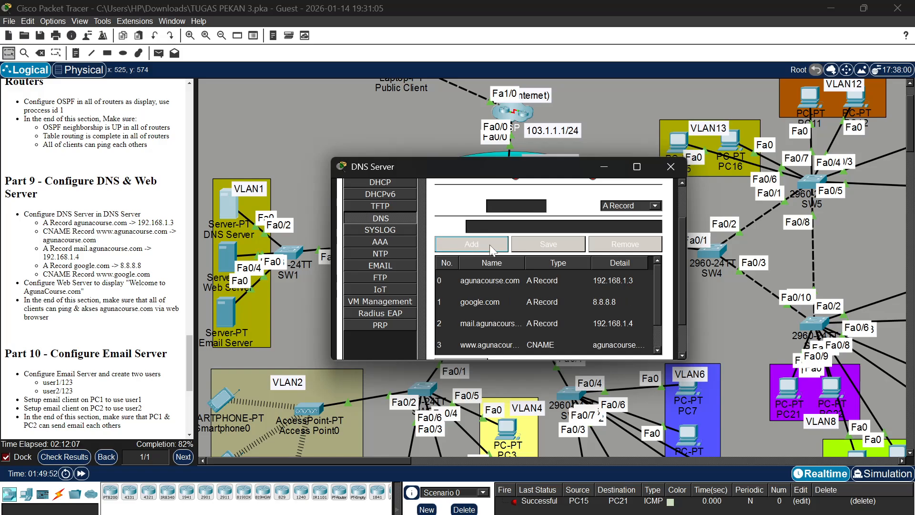
left_click(615, 207)
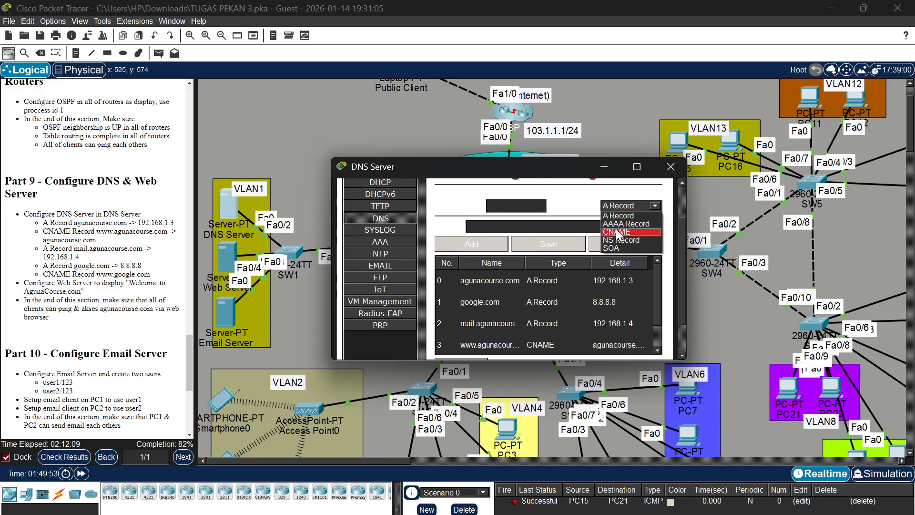
left_click(616, 232)
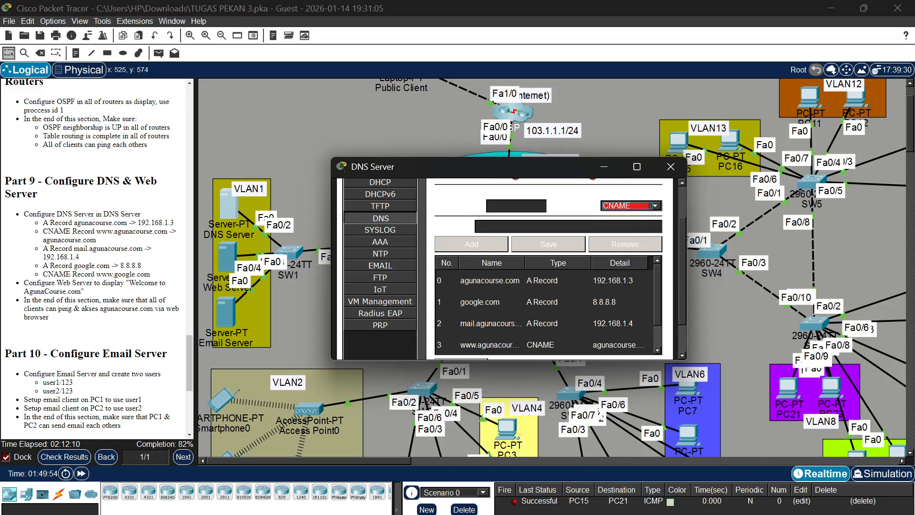
left_click(519, 205)
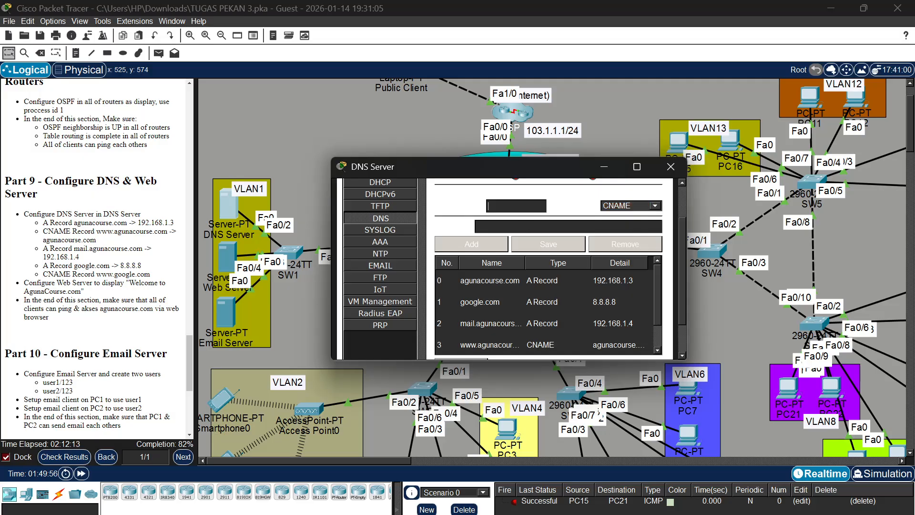
type("www.google.com")
left_click(517, 226)
type("goog")
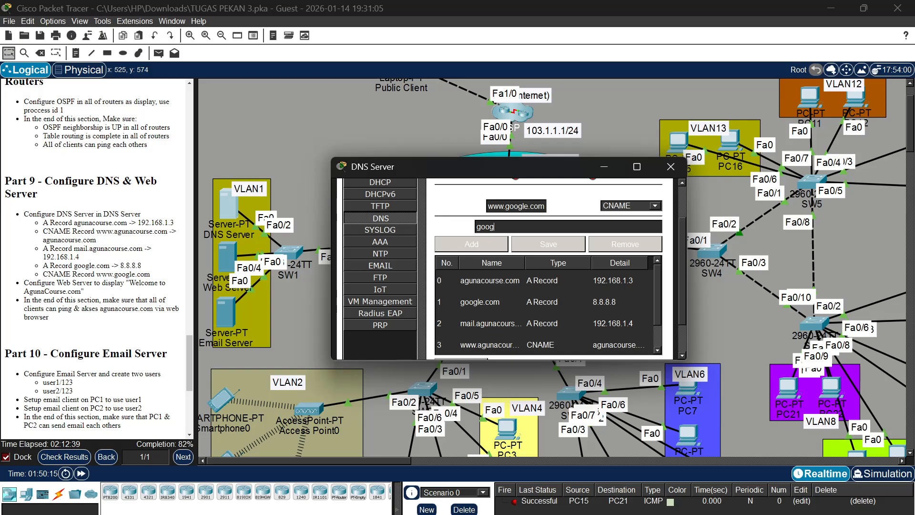
type("le.com")
left_click(496, 245)
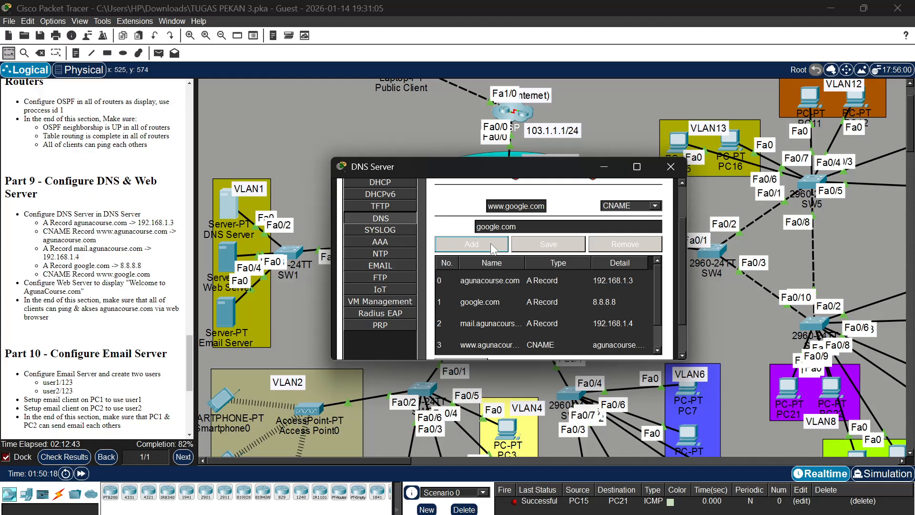
scroll(496, 296, "down", 3)
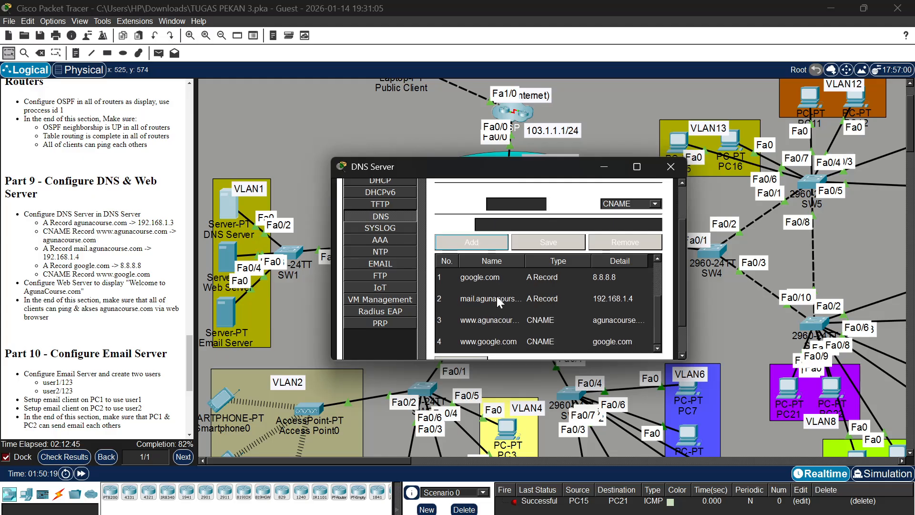
scroll(497, 296, "down", 3)
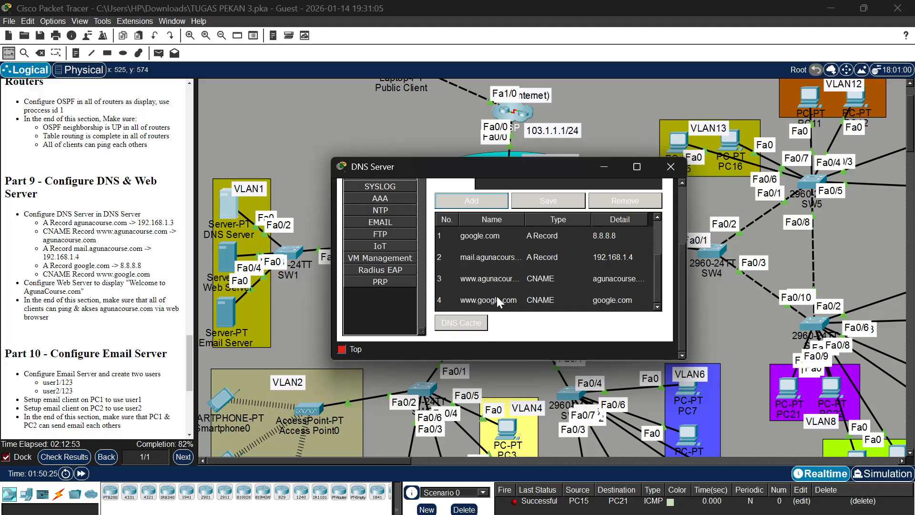
scroll(490, 261, "up", 2)
scroll(377, 226, "up", 6)
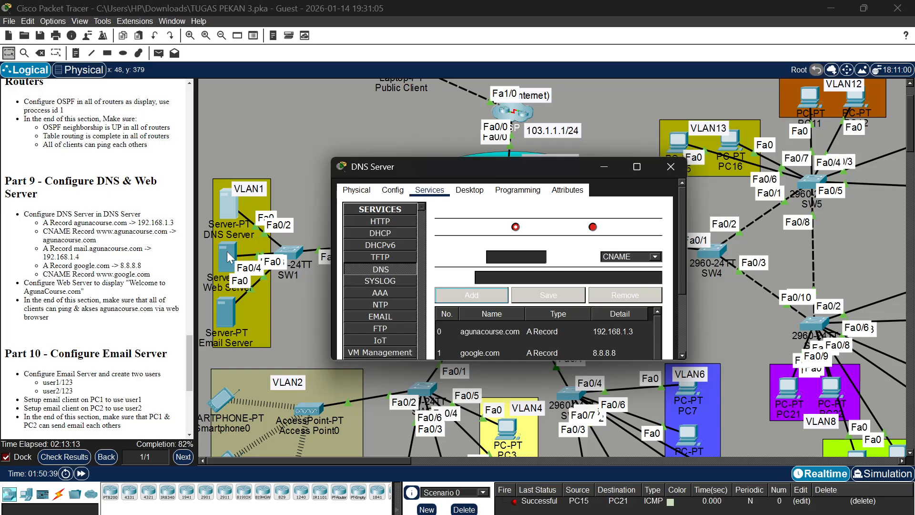
In the DNS Server's HTTP service, edit index.html so the welcome line greets with "AgunaCourse.com" instead of "Cisco Packet Tracer"
left_click(385, 220)
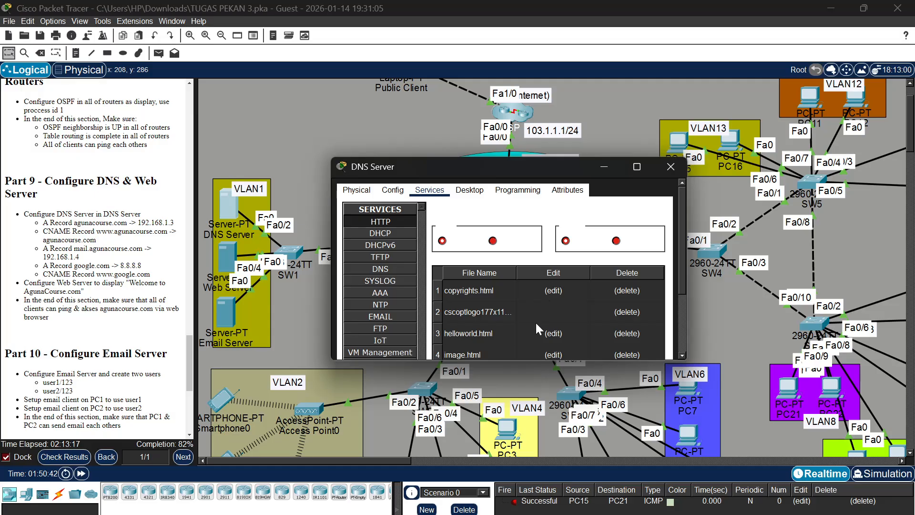
scroll(536, 322, "down", 3)
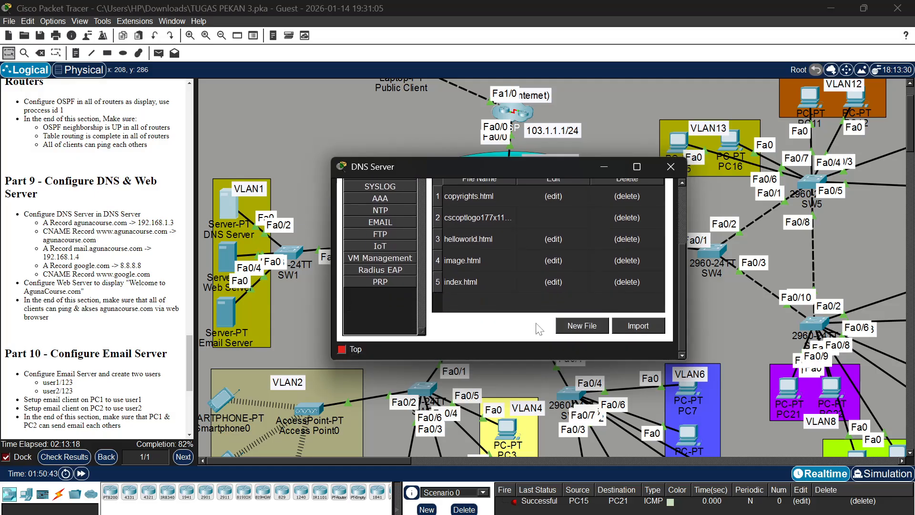
left_click(554, 283)
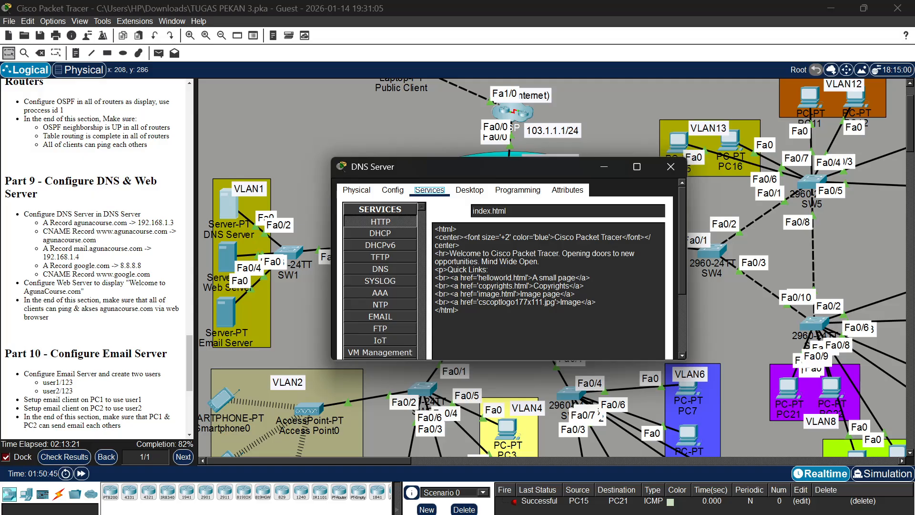
left_click(553, 237)
mouse_move(557, 253)
left_mouse_down()
mouse_move(539, 261)
mouse_move(490, 253)
left_mouse_up()
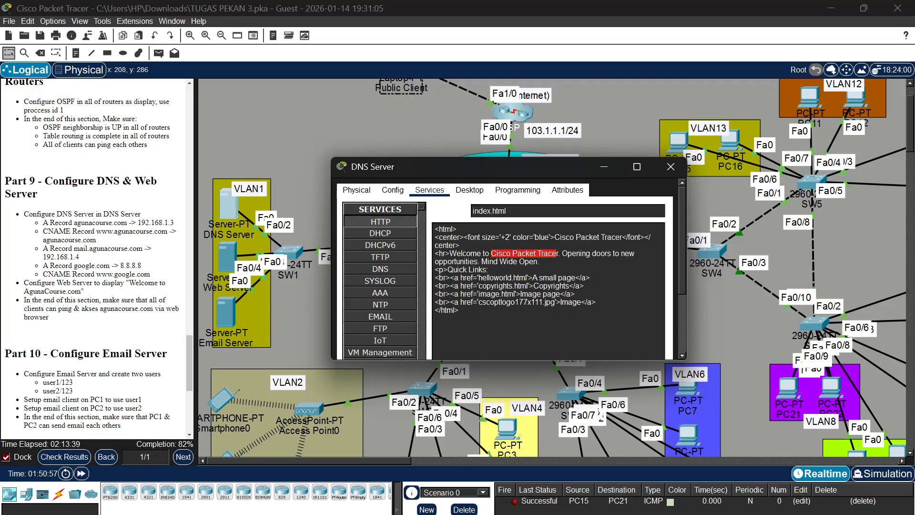
key("BackSpace")
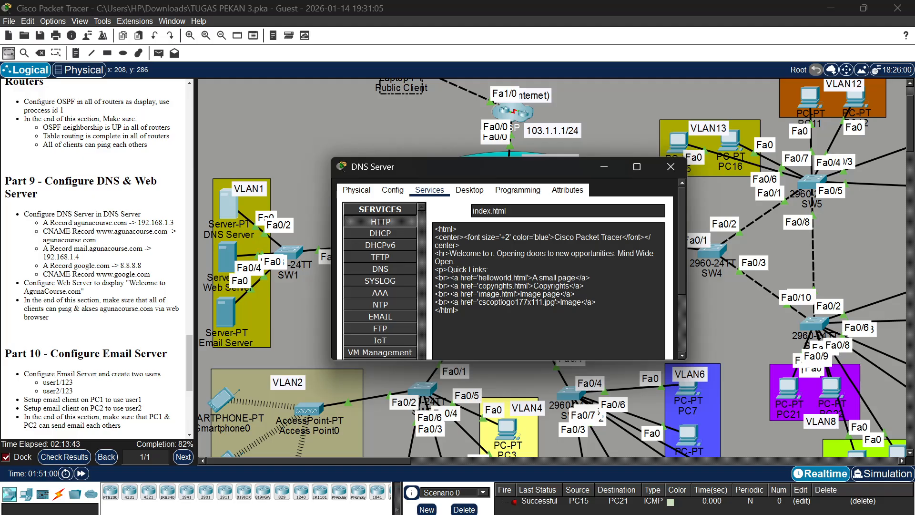
key("Delete")
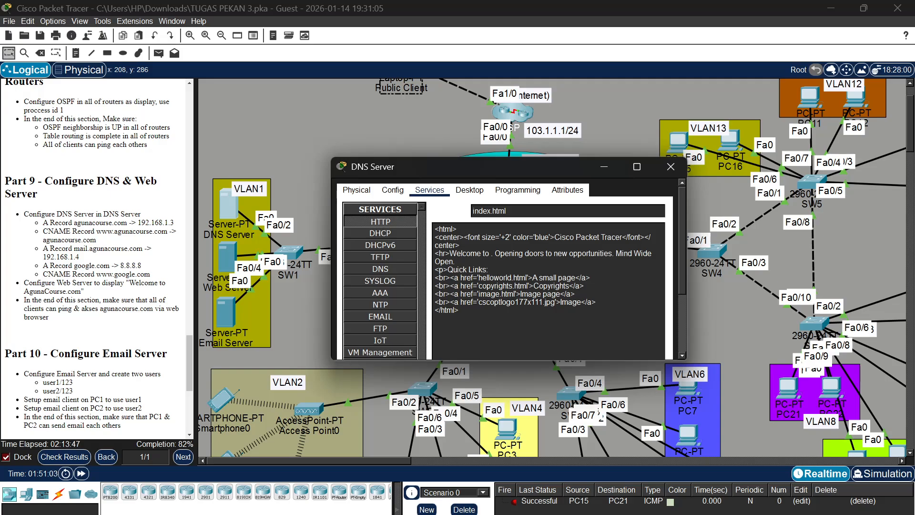
type("Aguna")
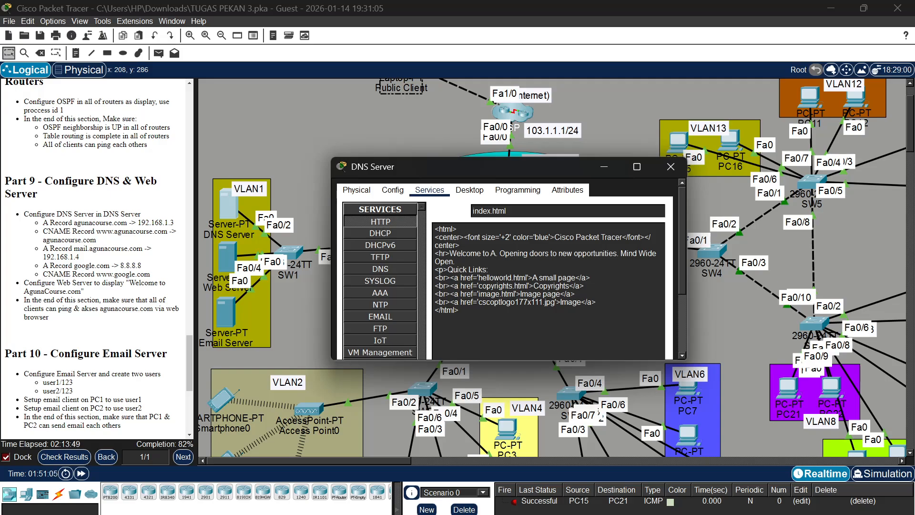
type("Cours")
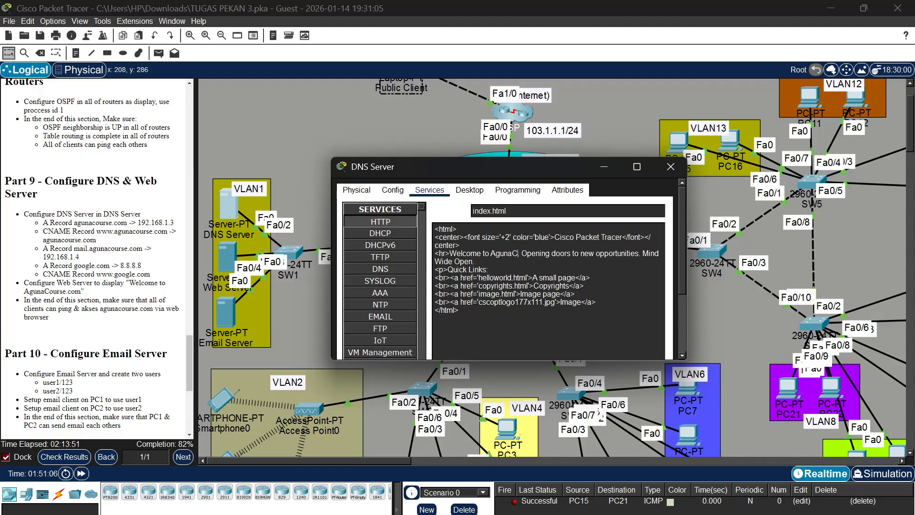
type("e")
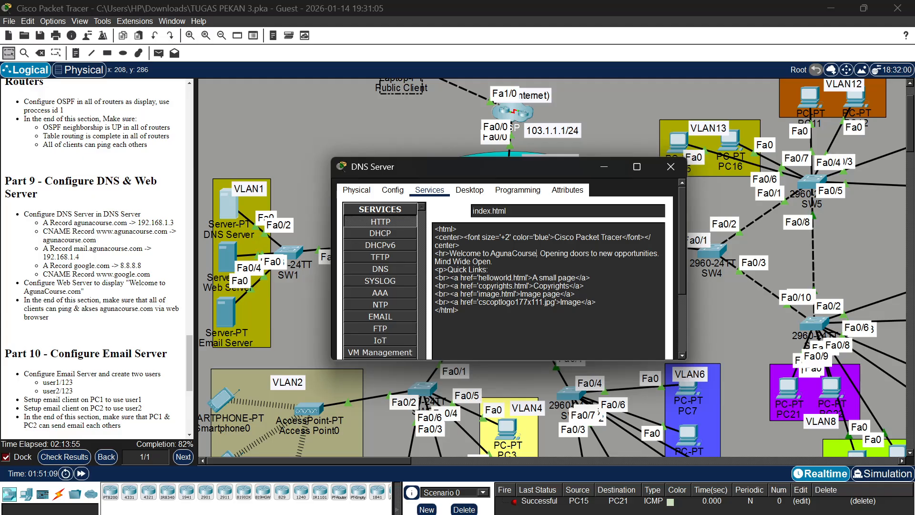
type(".")
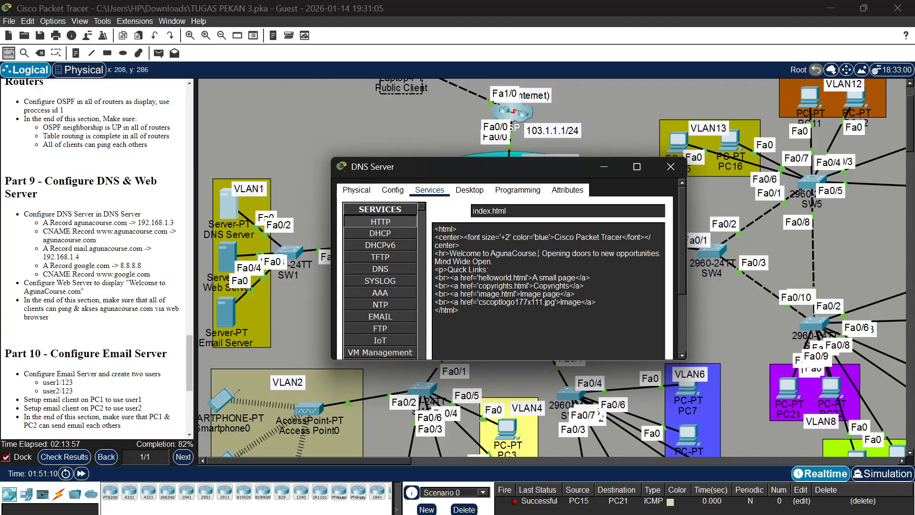
type("com")
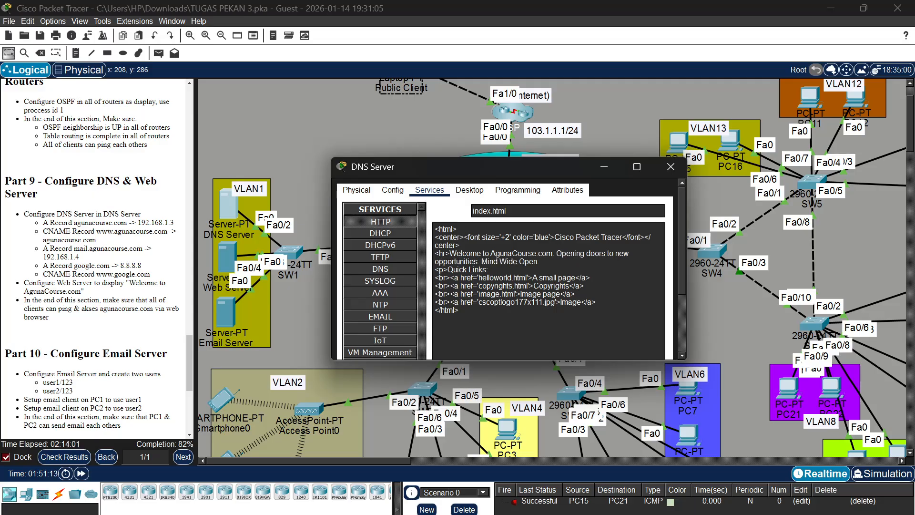
Save index.html over the existing file and close the DNS Server window
scroll(638, 320, "down", 4)
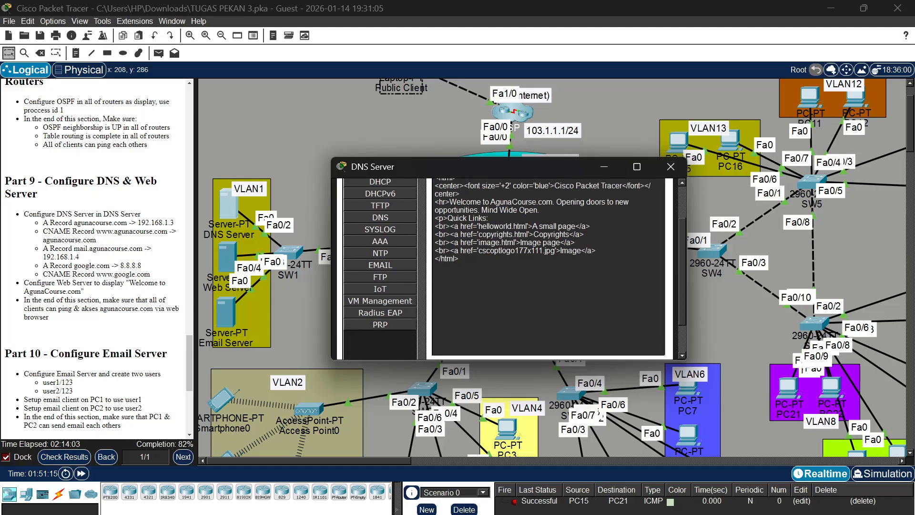
left_click(639, 325)
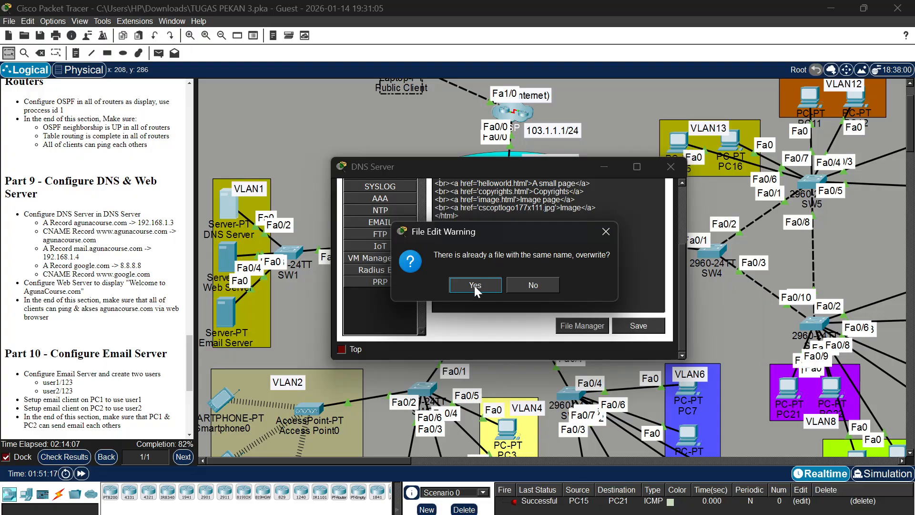
left_click(474, 285)
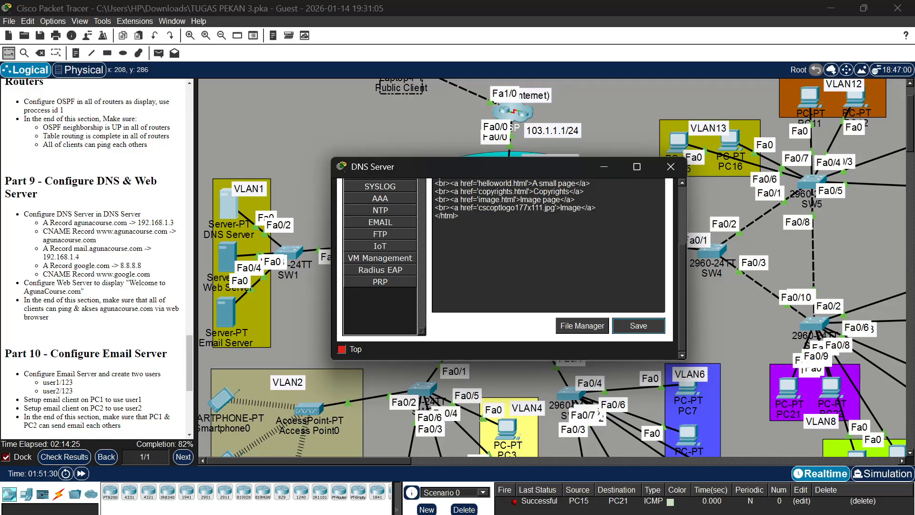
left_click(679, 167)
Load agunacourse.com in the Web Server's web browser to check the page
left_click(223, 253)
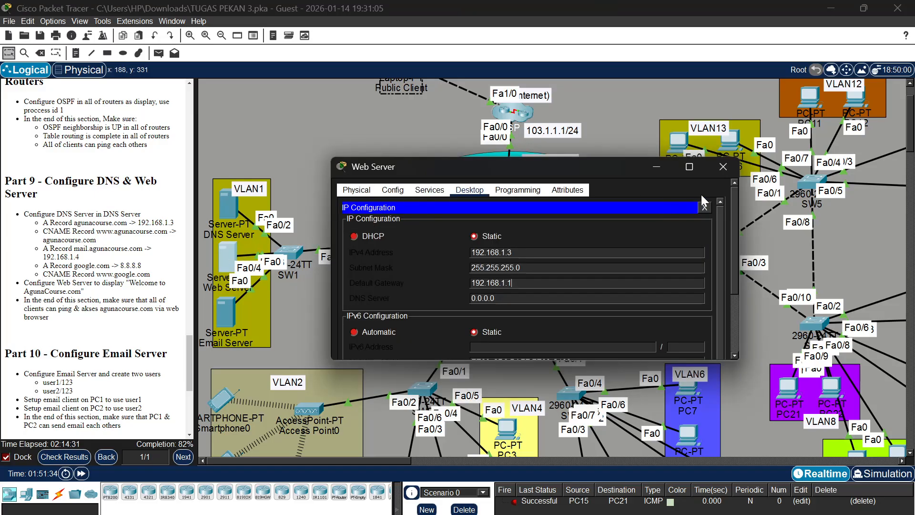
left_click(703, 208)
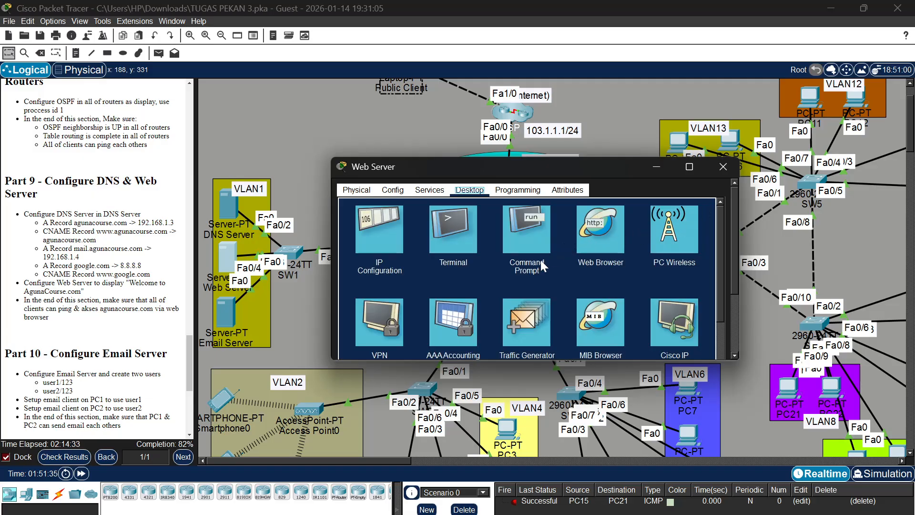
scroll(602, 279, "down", 1)
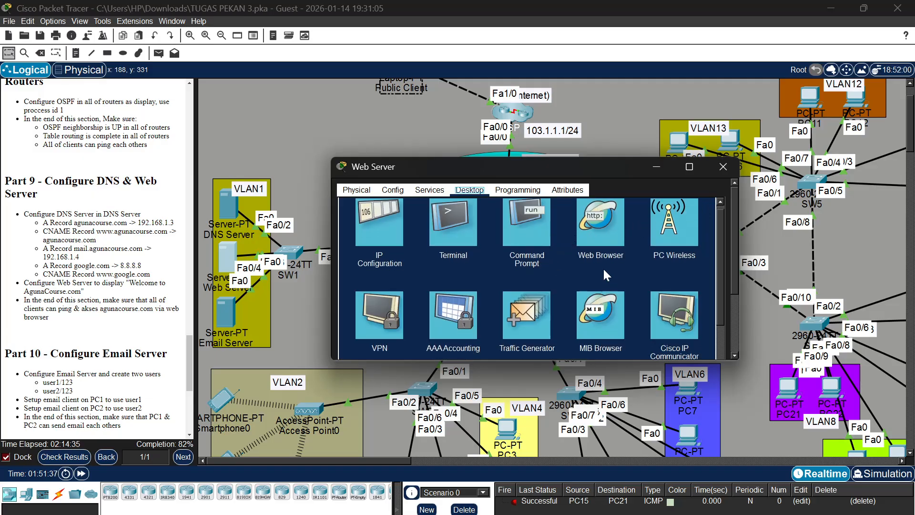
left_click(596, 224)
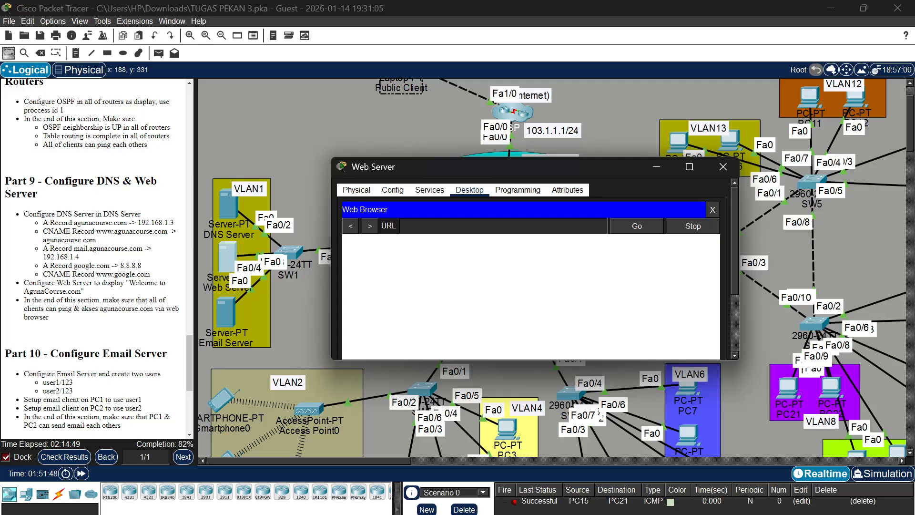
type("agunacourse.com")
key("Return")
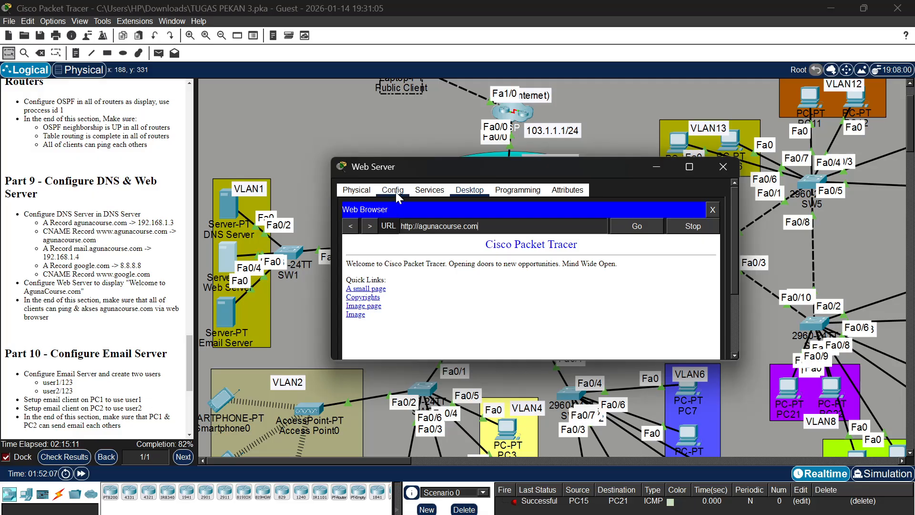
Open the DNS Server and show the list of web files in its HTTP service
left_click(222, 202)
left_click(225, 205)
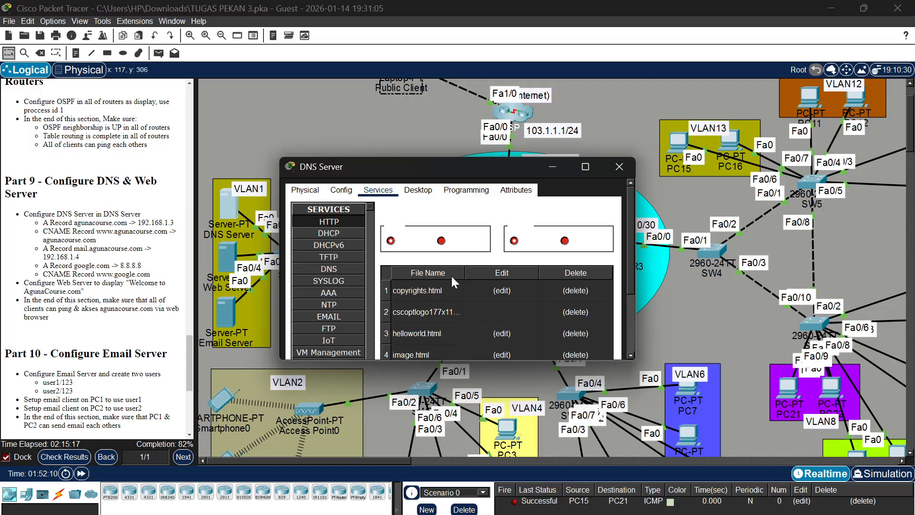
scroll(451, 275, "down", 3)
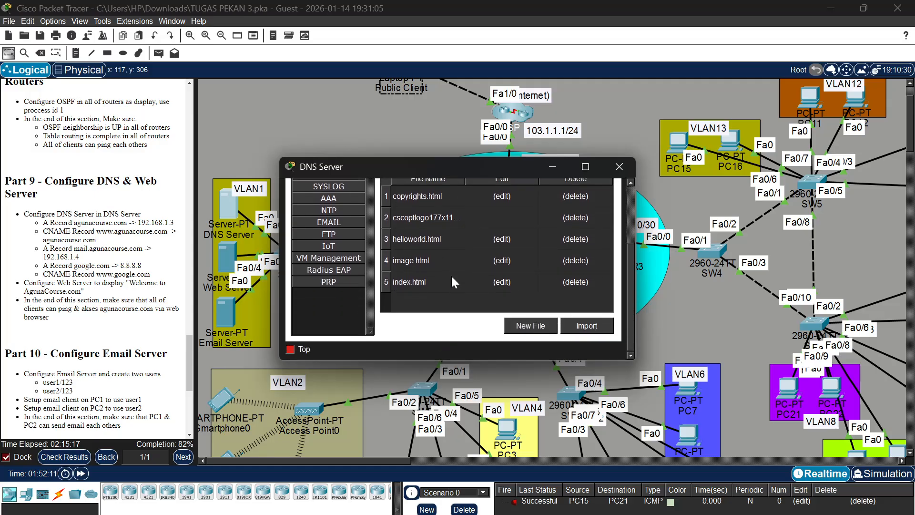
left_click(500, 196)
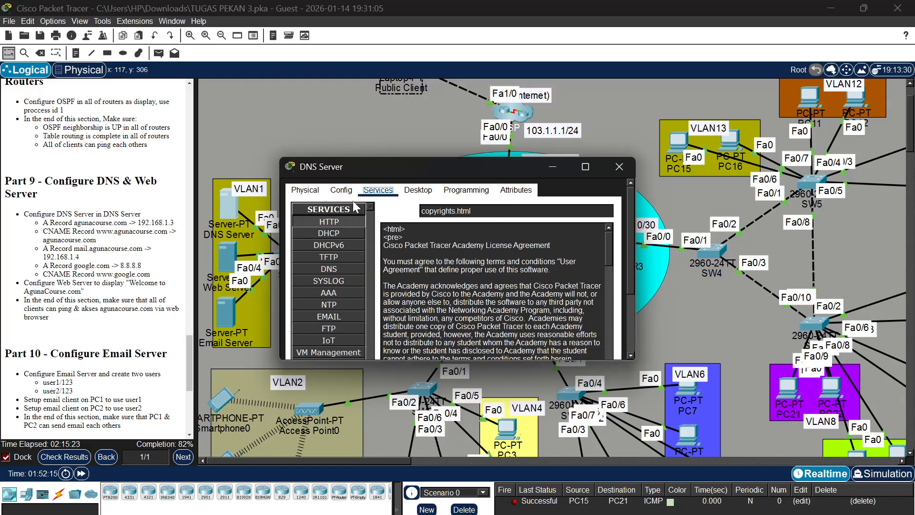
left_click(339, 219)
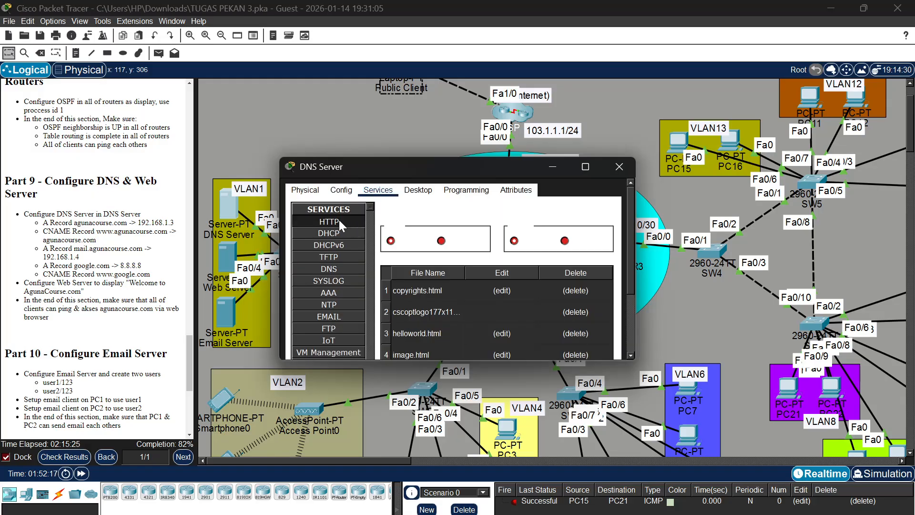
scroll(466, 290, "down", 3)
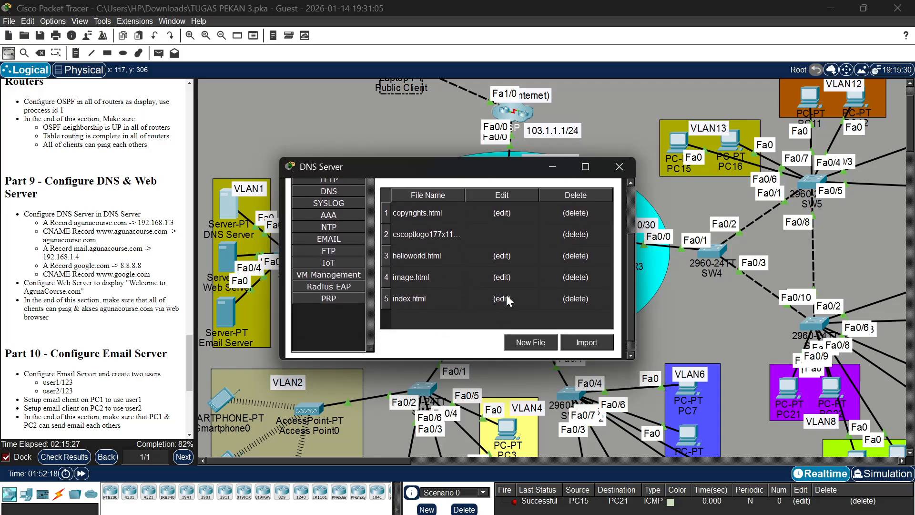
left_click(503, 298)
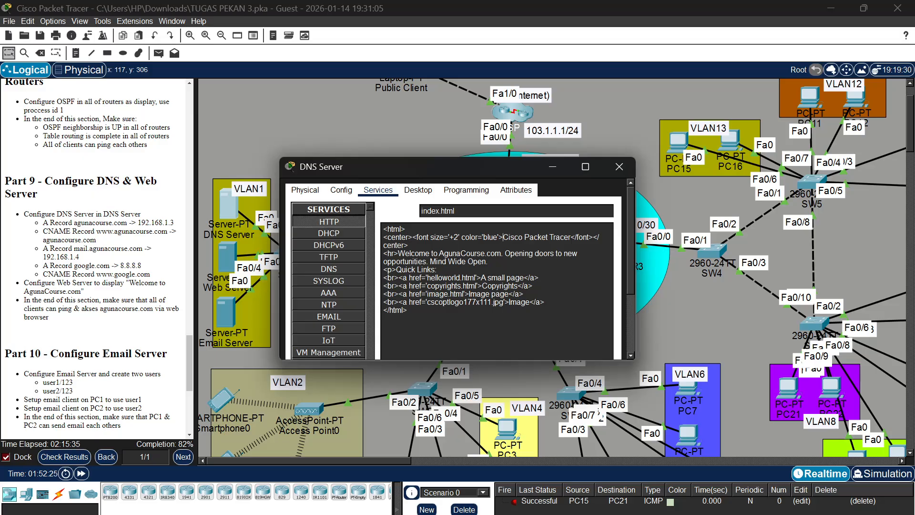
left_click_drag(502, 237, 574, 237)
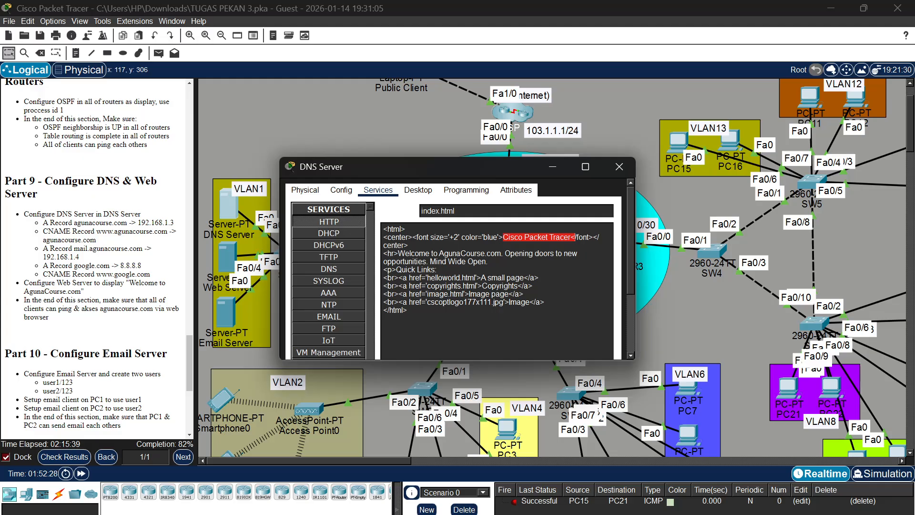
left_click_drag(556, 238, 403, 245)
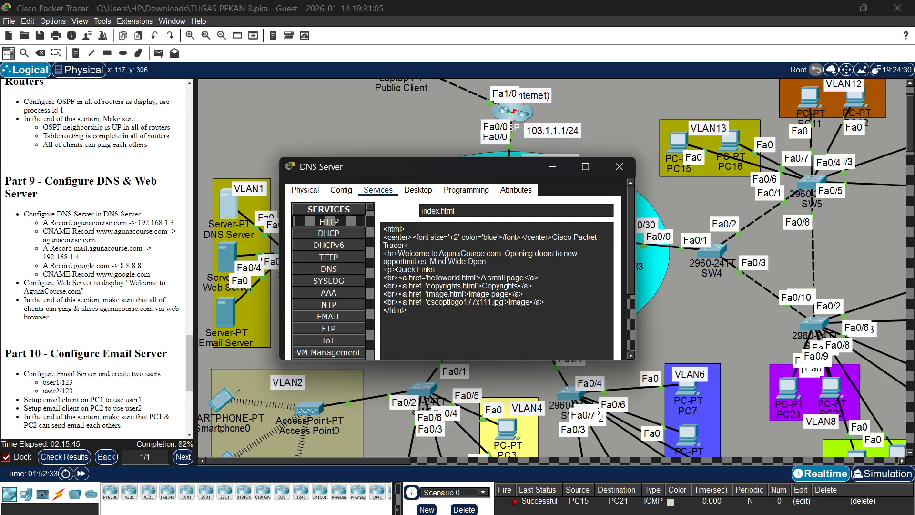
left_click(339, 235)
left_click(342, 222)
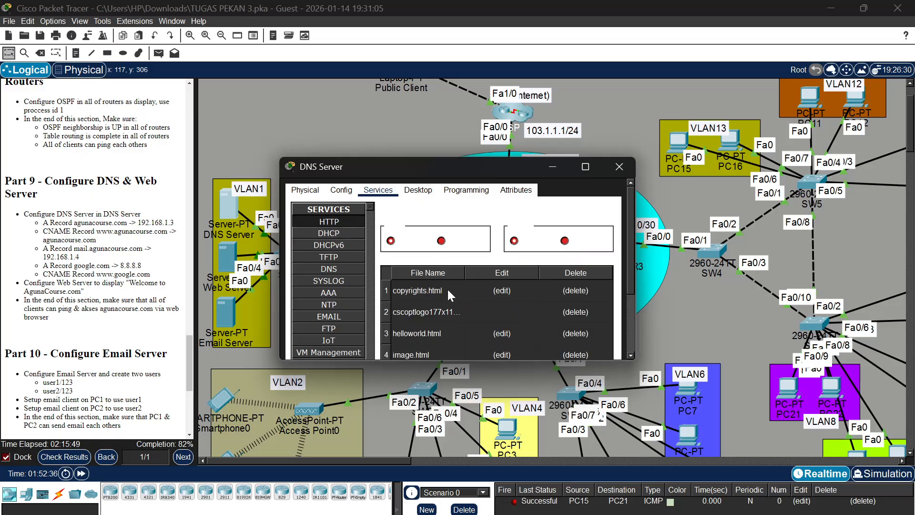
Replace the "Cisco Packet Tracer" heading in the DNS Server's index.html with "AgunaCourse.com" and save over the existing file
scroll(447, 288, "down", 3)
left_click(513, 322)
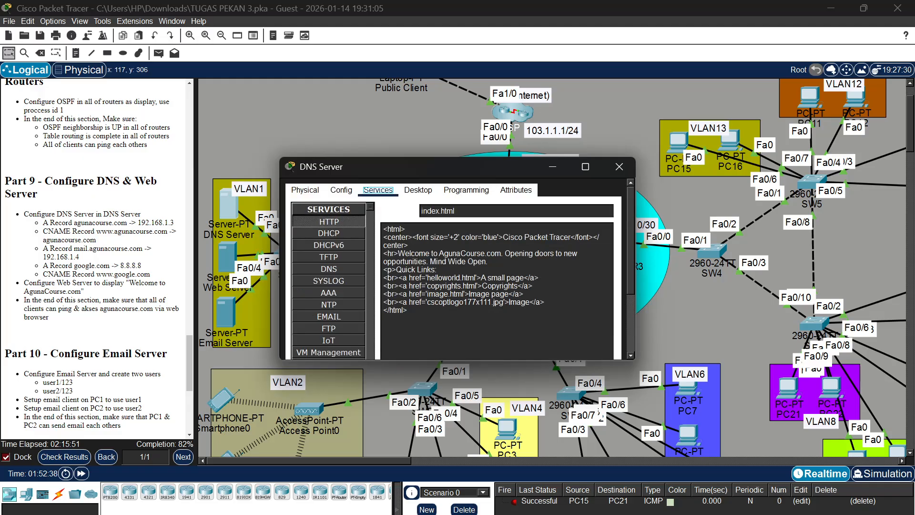
left_click_drag(503, 237, 571, 237)
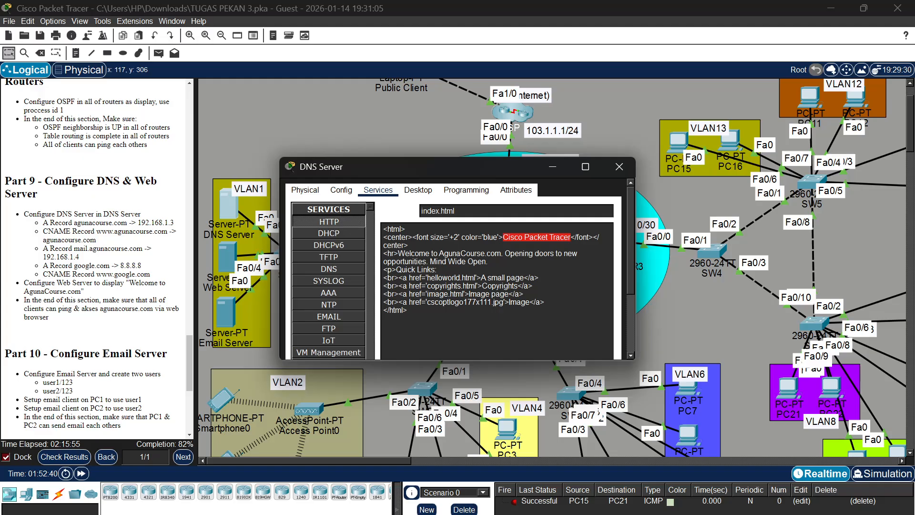
type("Aguna")
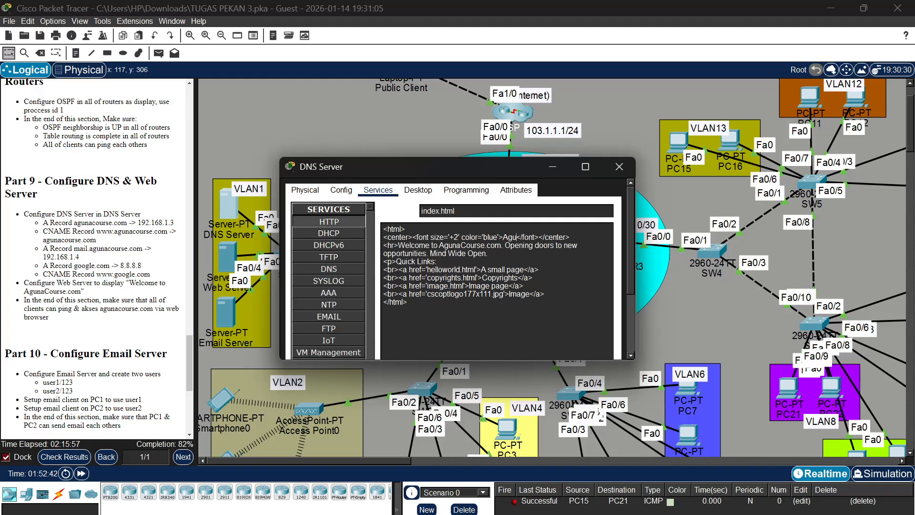
type("Course")
type(".com")
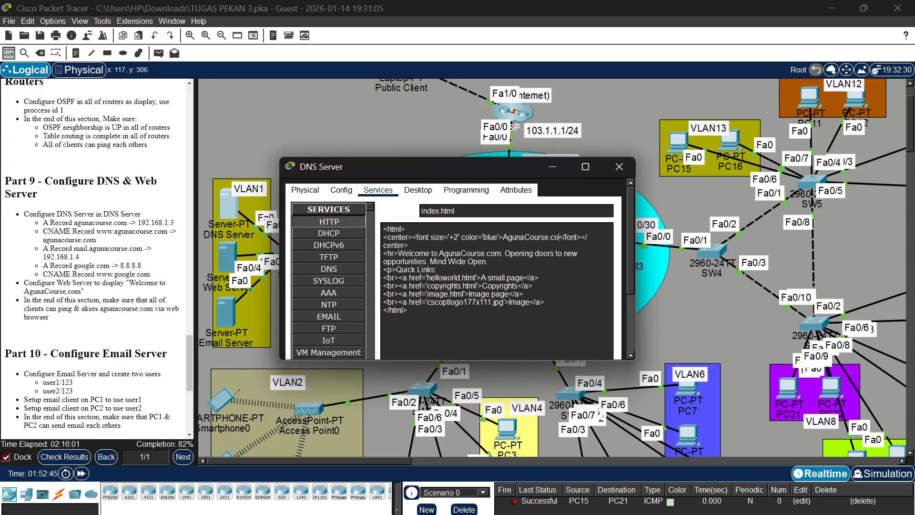
scroll(591, 319, "down", 3)
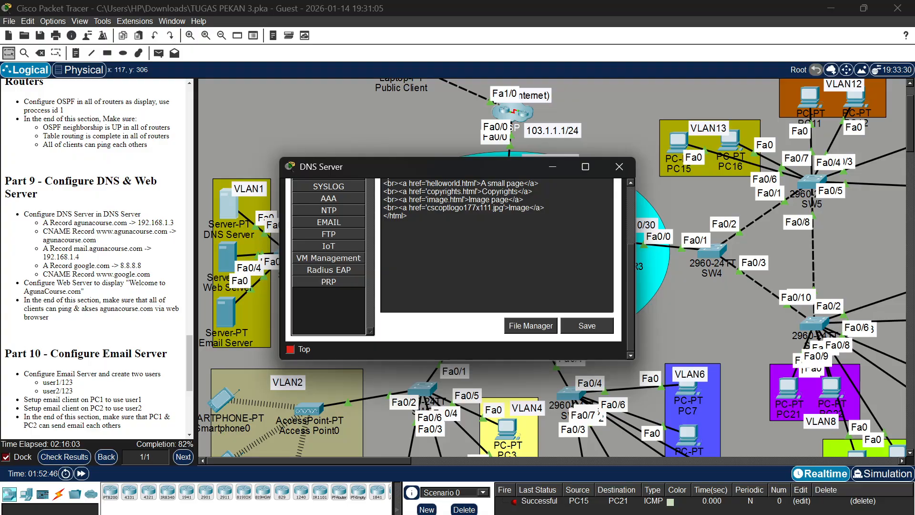
left_click(588, 329)
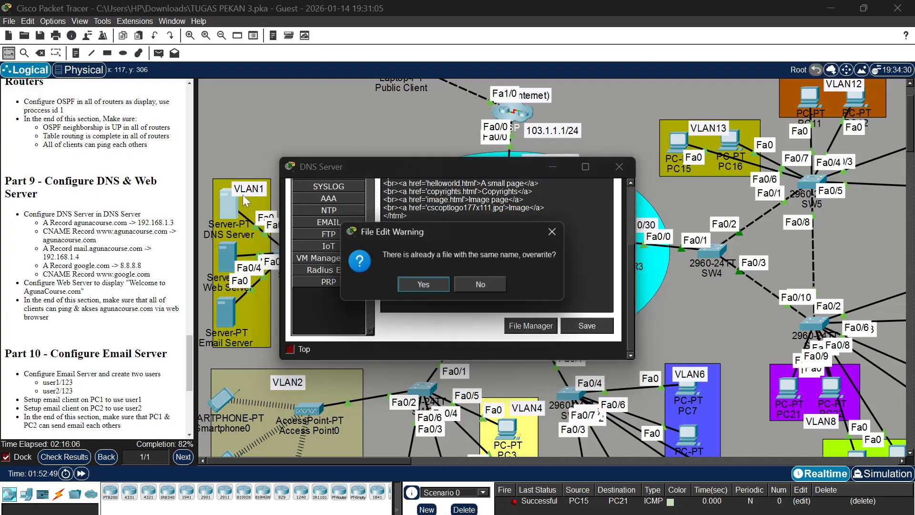
left_click(406, 285)
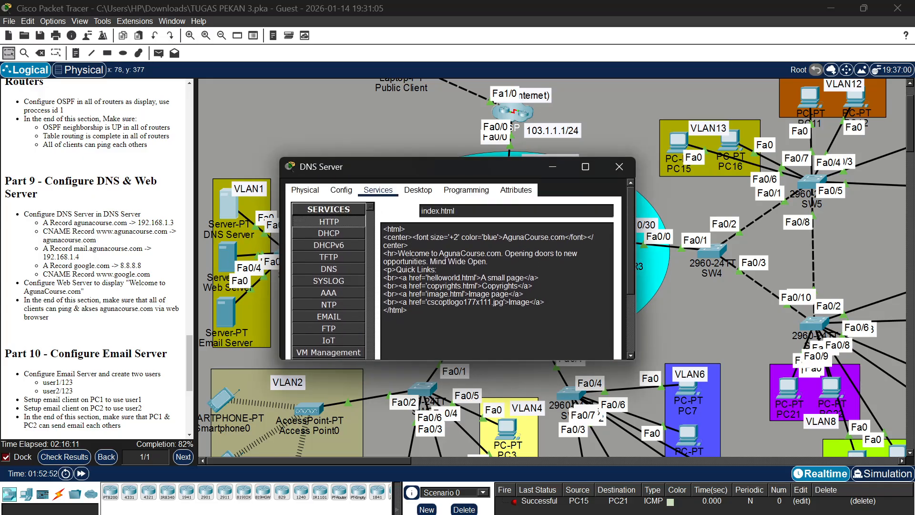
Request agunacourse.com again in the Web Server's web browser to check the edited page
left_click(225, 258)
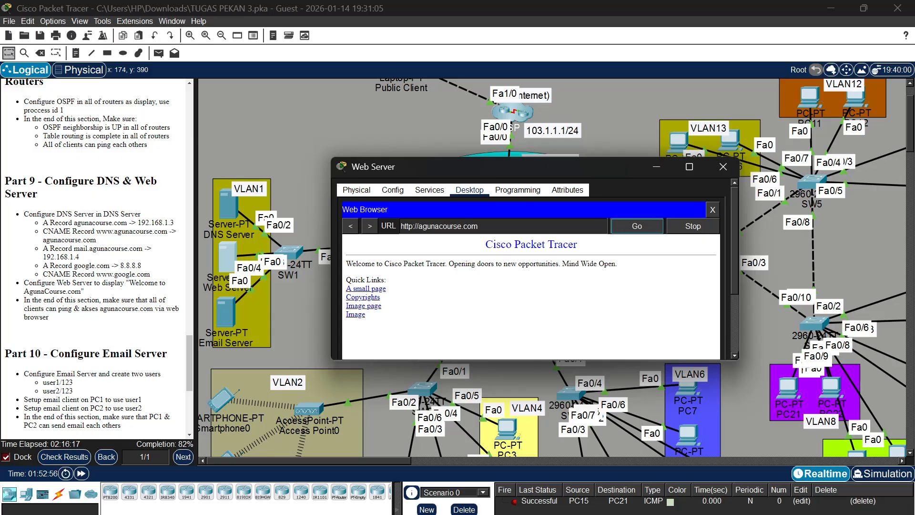
left_click(479, 225)
key("BackSpace")
key("BackSpace")
key("BackSpace")
key("BackSpace")
key("BackSpace")
key("BackSpace")
key("BackSpace")
key("BackSpace")
key("BackSpace")
key("BackSpace")
key("BackSpace")
key("BackSpace")
key("BackSpace")
key("BackSpace")
key("BackSpace")
key("BackSpace")
key("BackSpace")
key("BackSpace")
key("BackSpace")
key("BackSpace")
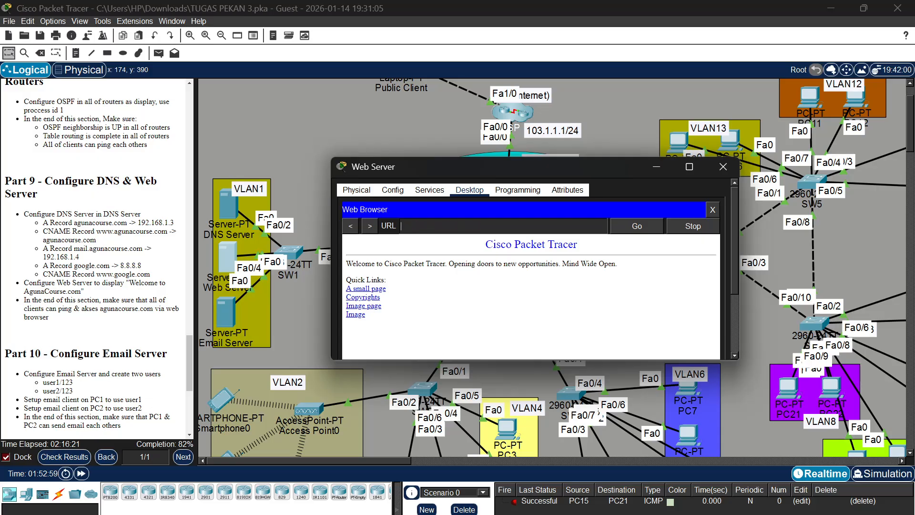
type("agunacourse.com")
key("Return")
left_click(234, 210)
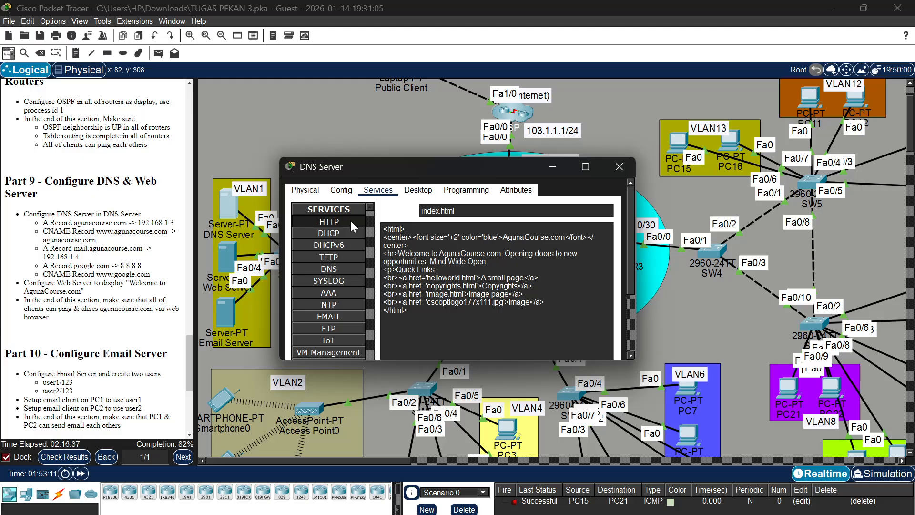
left_click(619, 167)
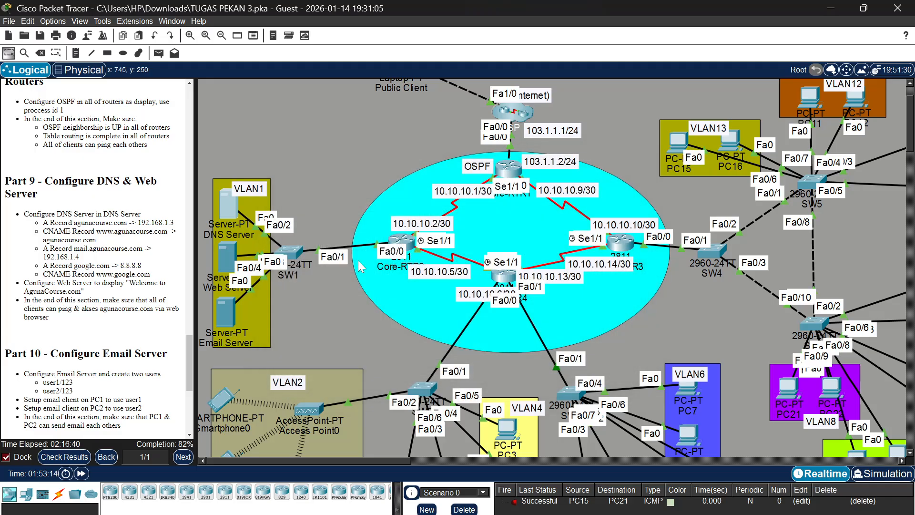
left_click(233, 220)
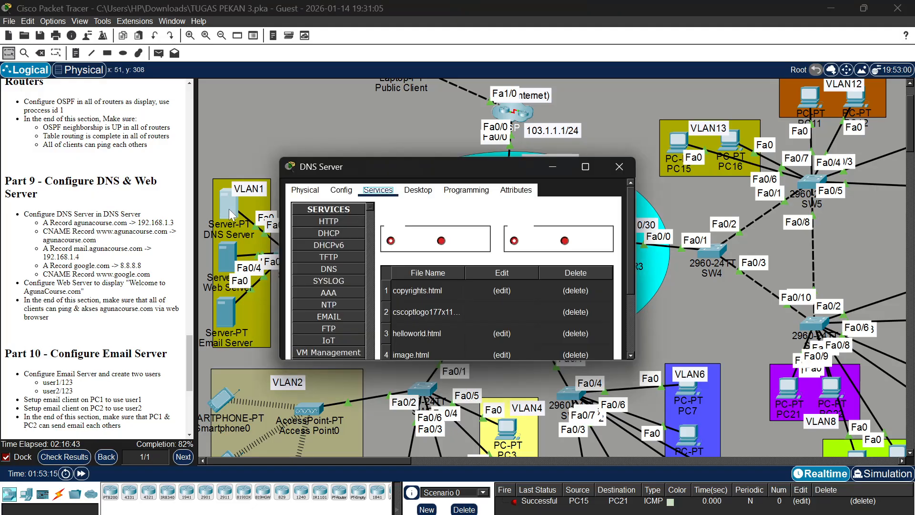
left_click(417, 190)
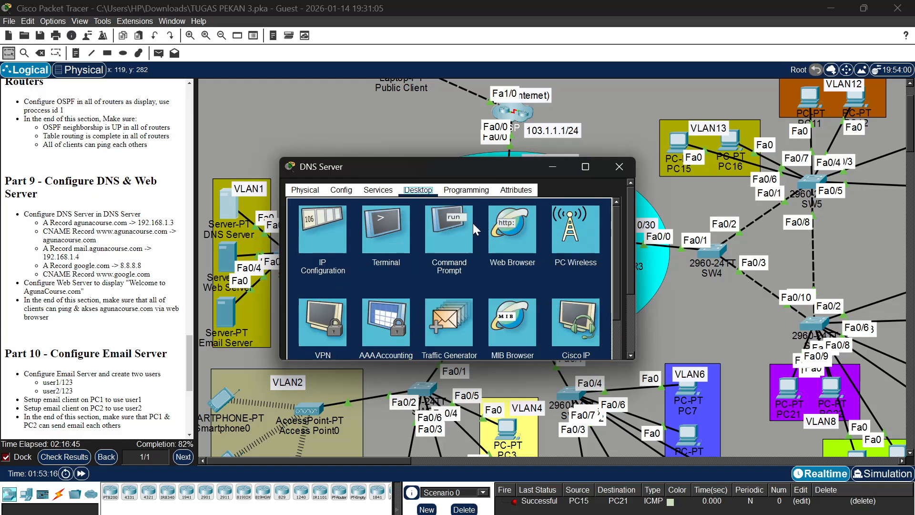
left_click(455, 234)
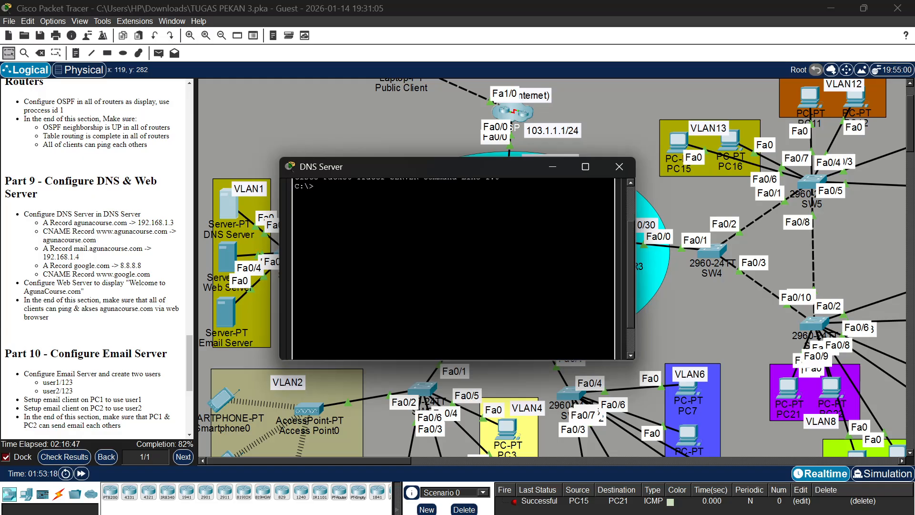
left_click(619, 166)
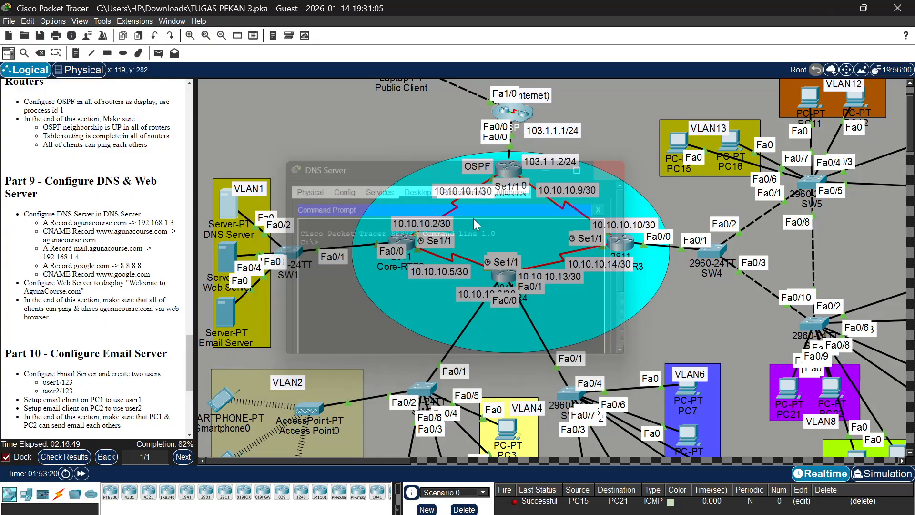
Close the Web Server's web browser and ping agunacourse.com from its command prompt
left_click(230, 253)
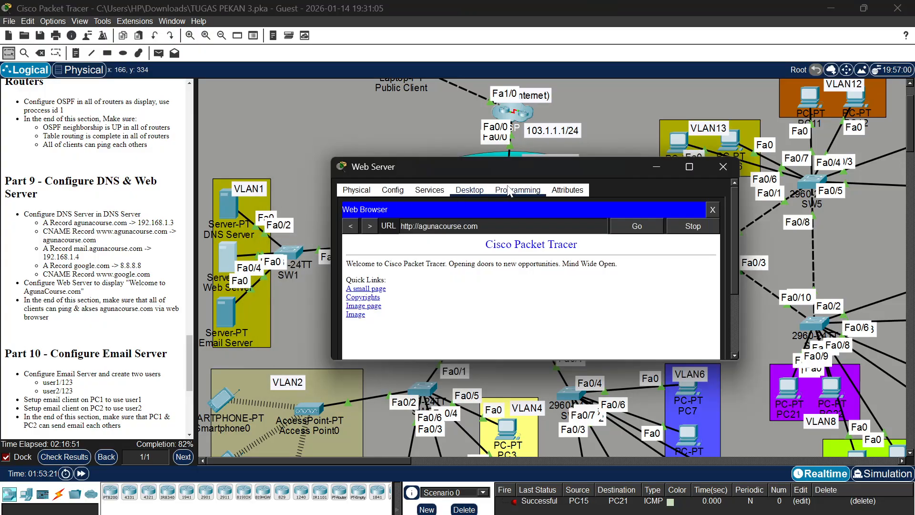
left_click(508, 190)
left_click(461, 190)
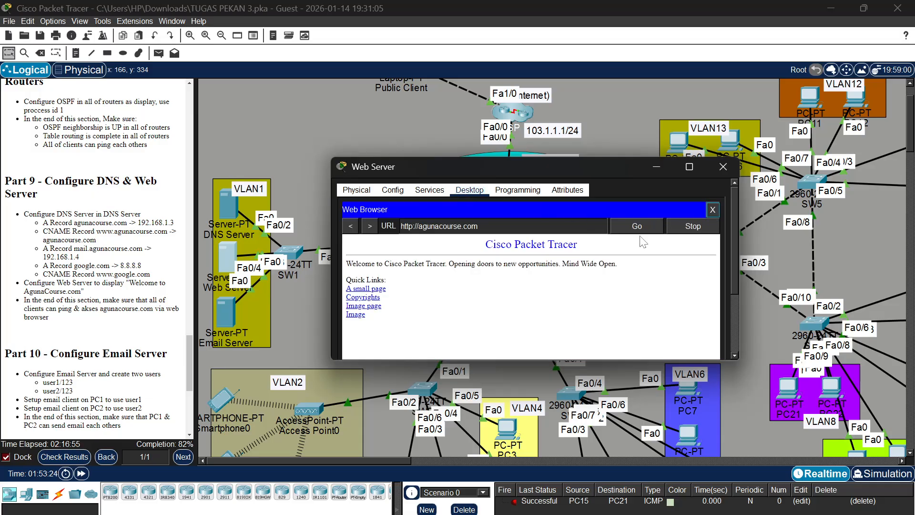
left_click(712, 209)
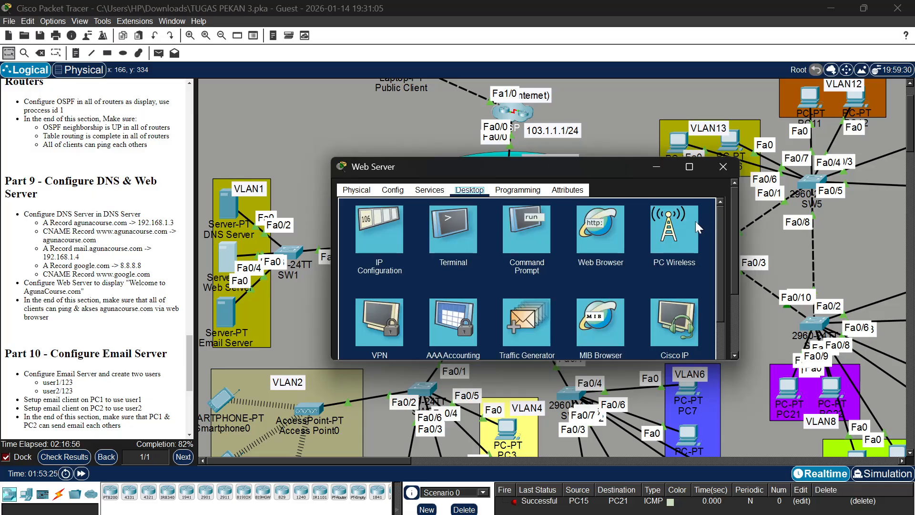
left_click(536, 219)
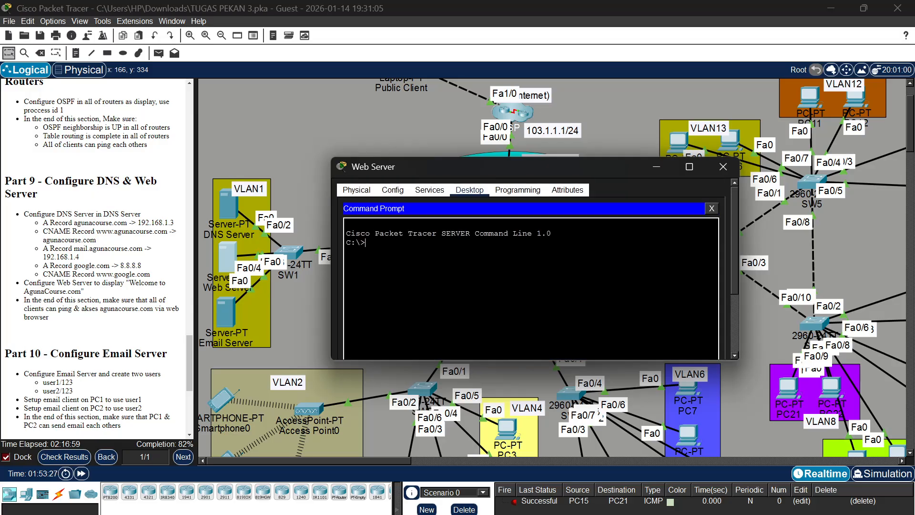
type("ping agunacours")
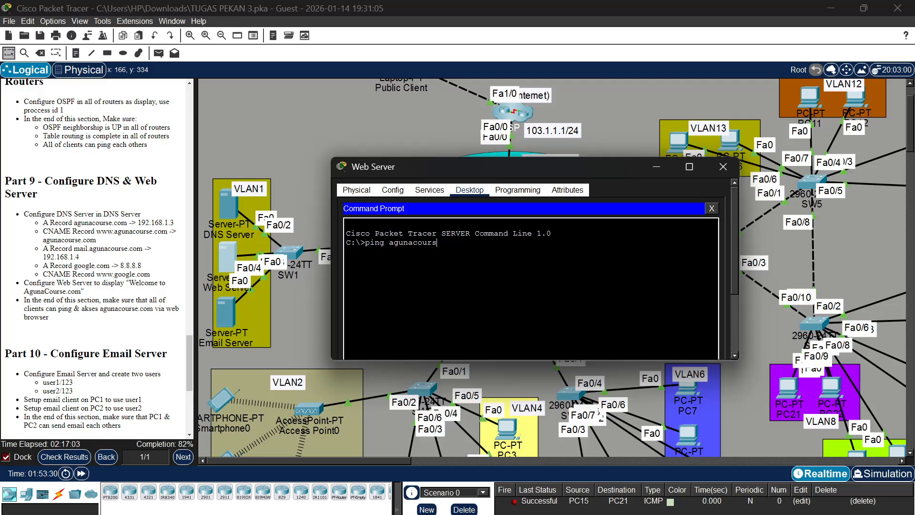
type("e.com")
key("Return")
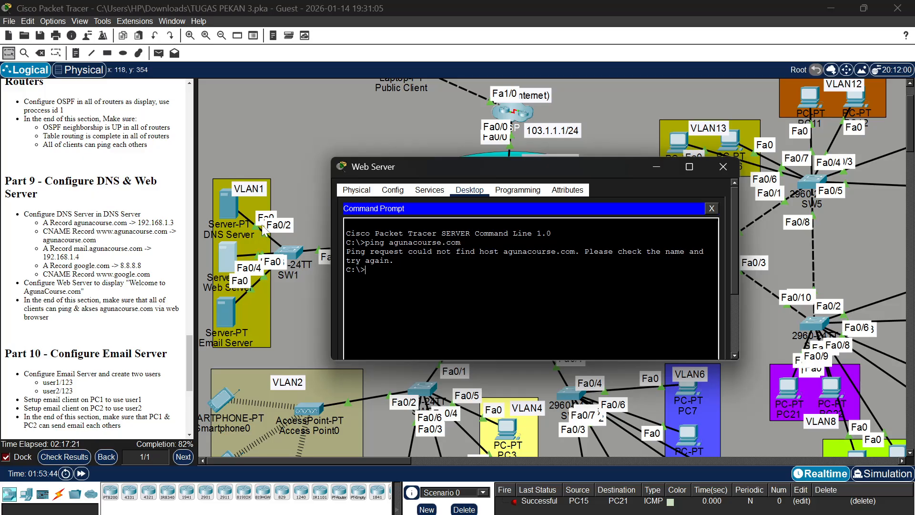
Review the resource records listed in the DNS Server's DNS service
left_click(235, 205)
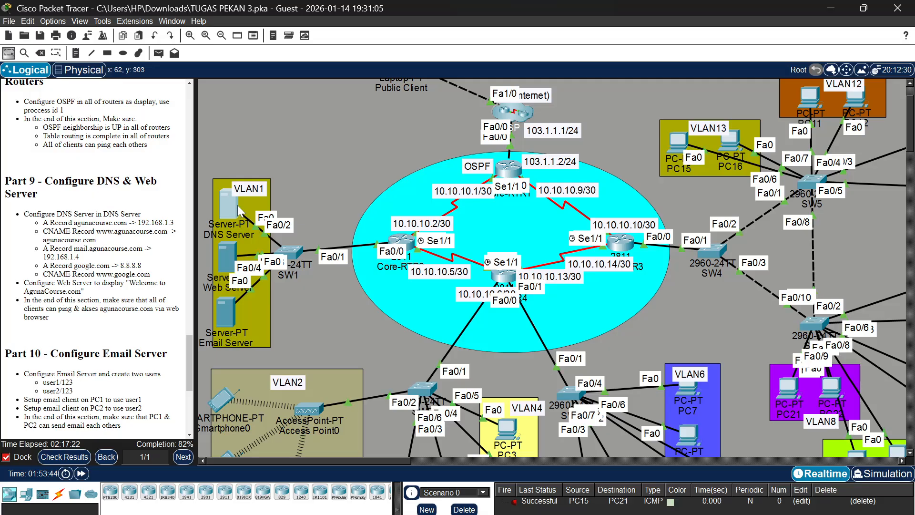
left_click(236, 205)
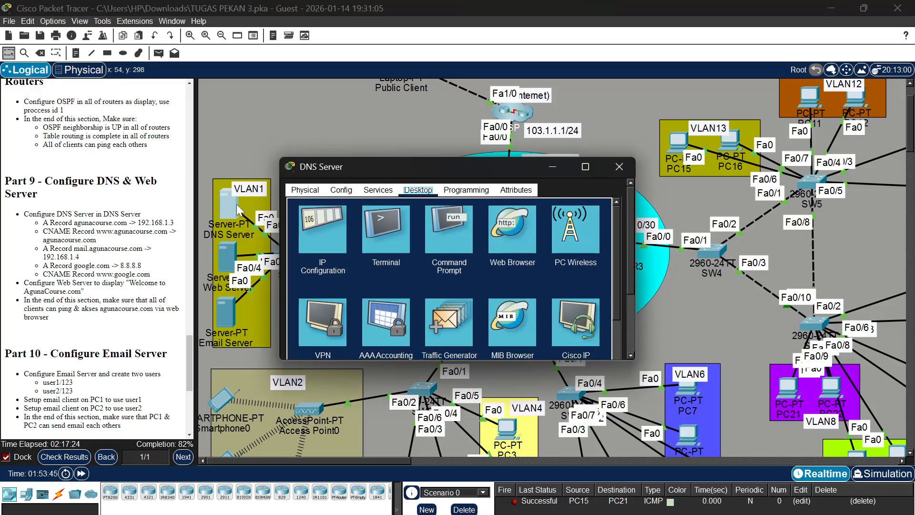
left_click(378, 189)
scroll(464, 273, "down", 2)
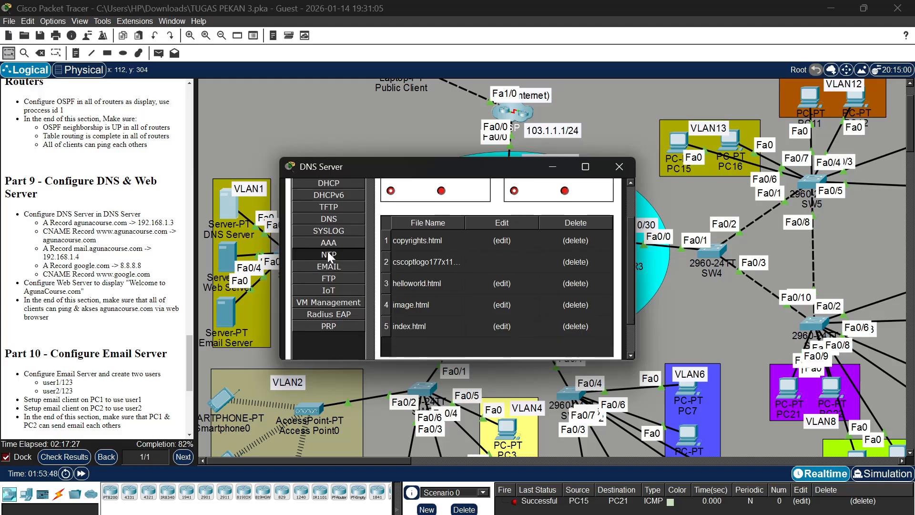
scroll(335, 229, "up", 1)
scroll(335, 227, "up", 1)
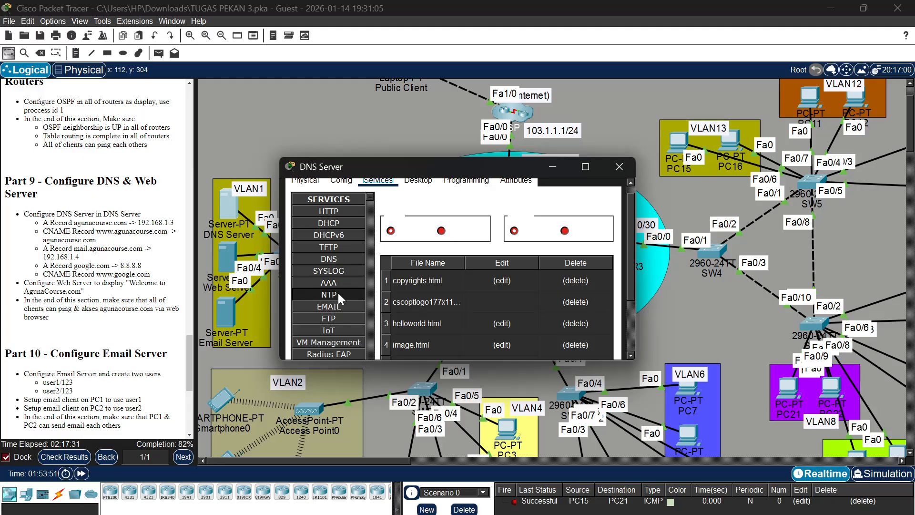
left_click(344, 262)
scroll(508, 320, "down", 5)
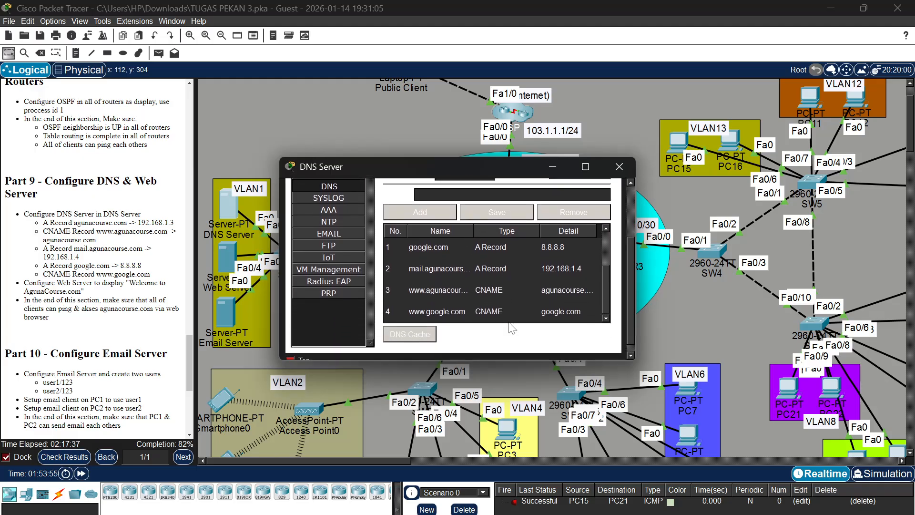
Compare the DNS Server's resource records with the Part 9 instructions and close the DNS Server's window
scroll(504, 294, "down", 1)
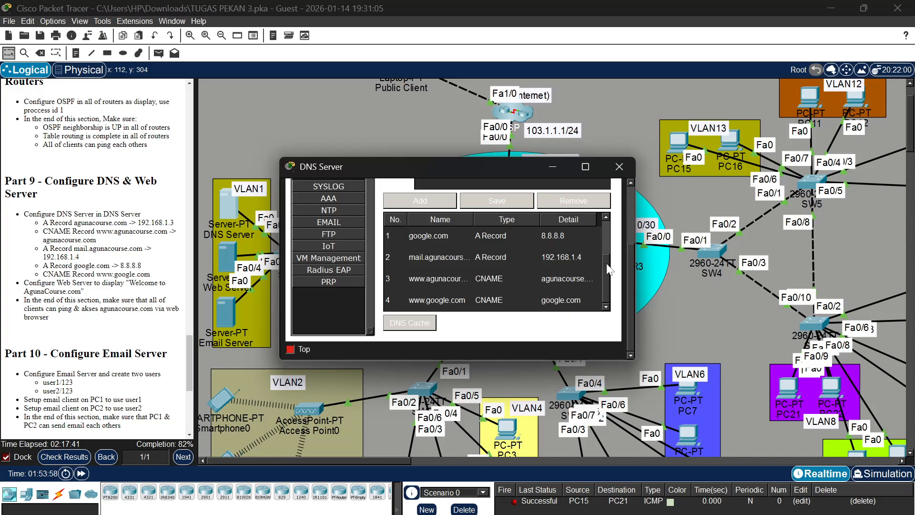
scroll(605, 256, "up", 1)
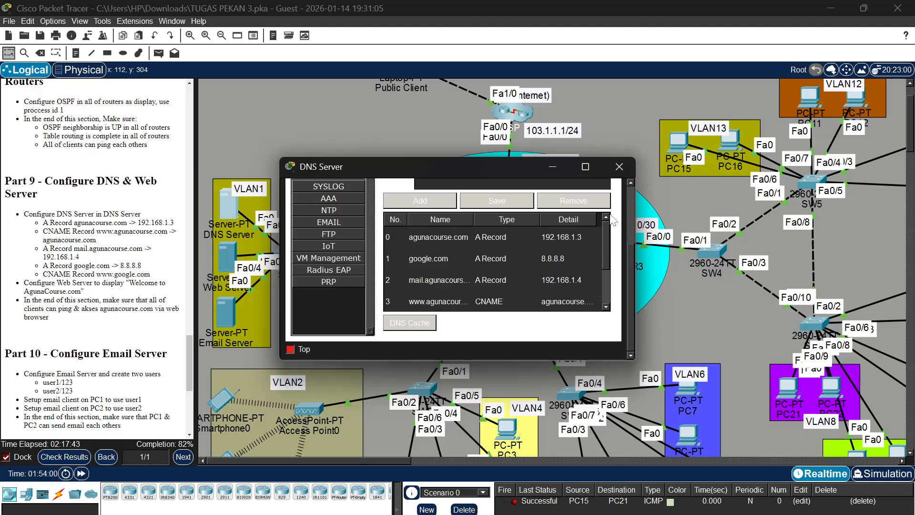
left_click(497, 205)
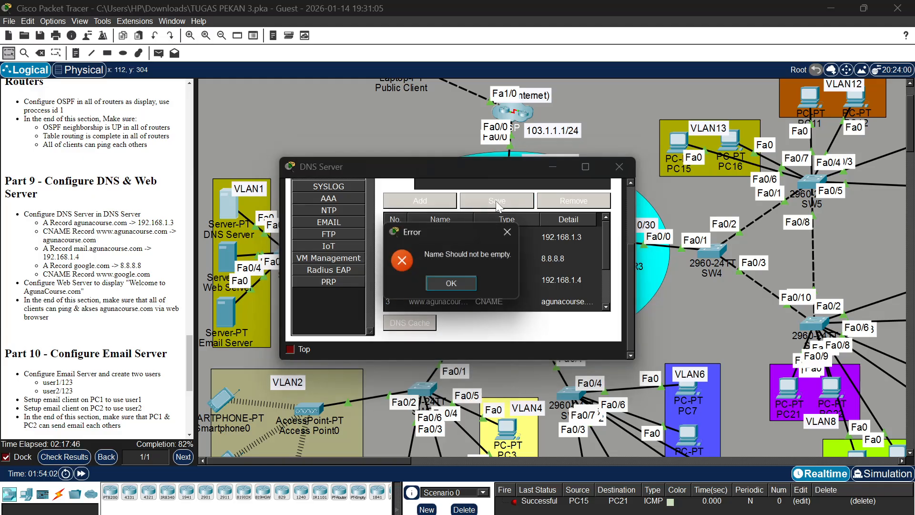
left_click(461, 281)
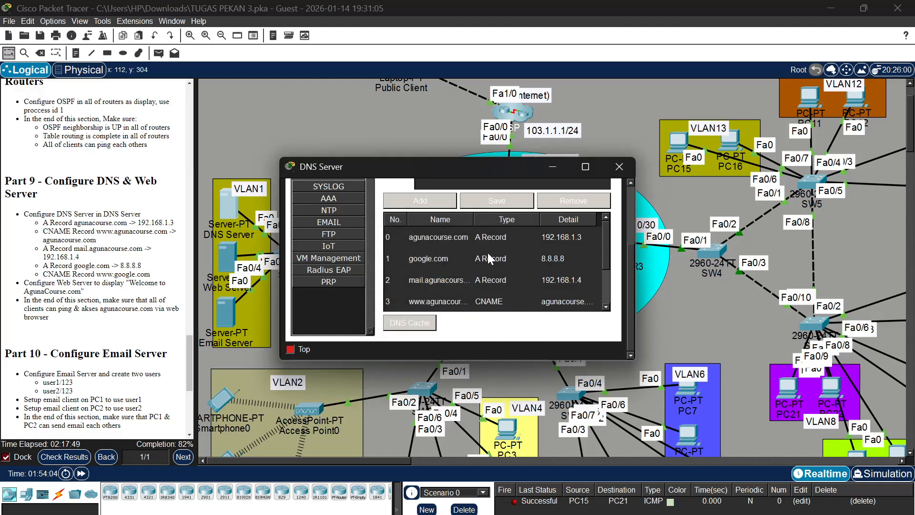
scroll(487, 253, "down", 1)
scroll(488, 252, "up", 3)
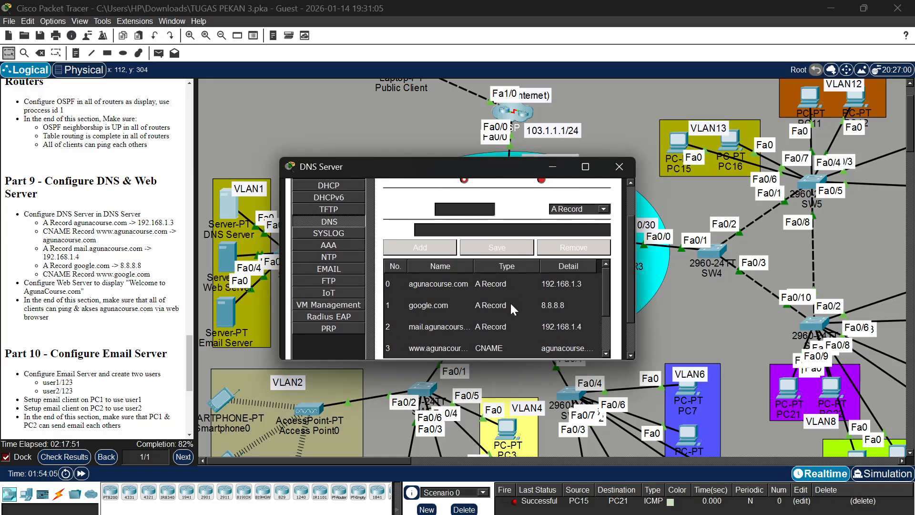
scroll(510, 301, "down", 3)
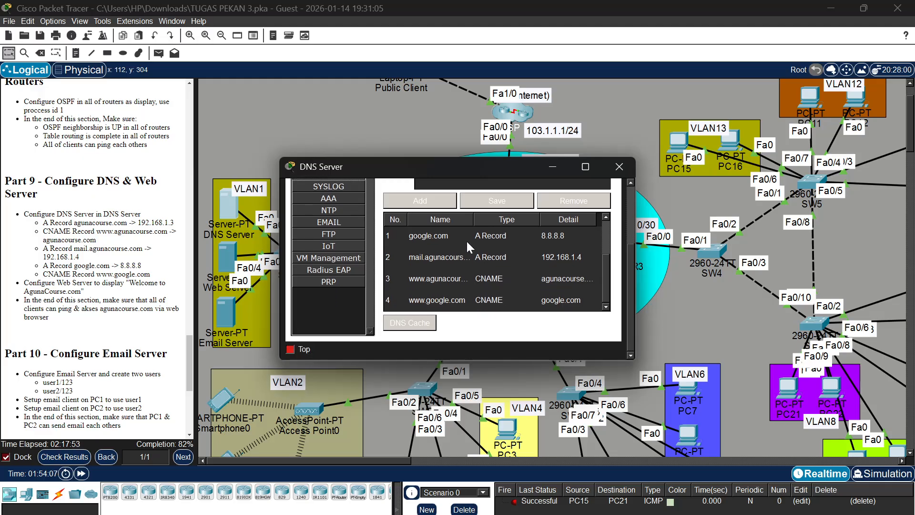
scroll(464, 240, "up", 3)
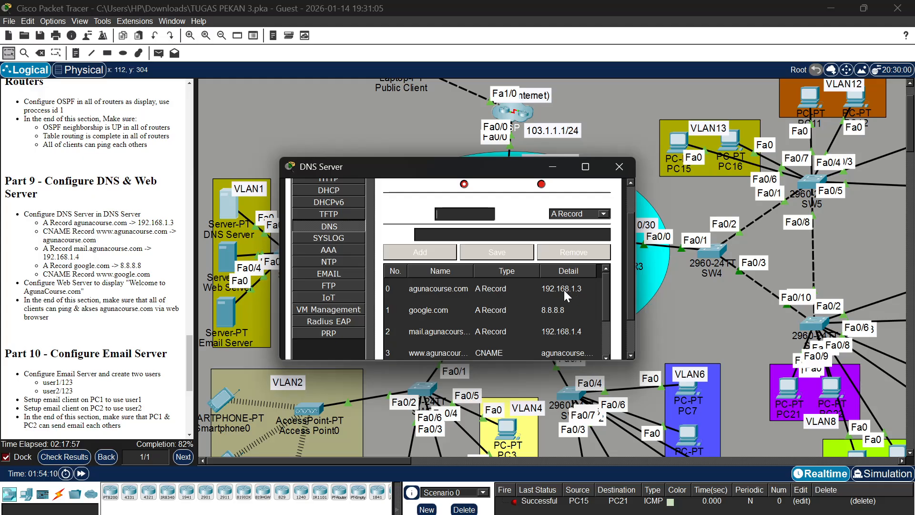
scroll(519, 299, "down", 1)
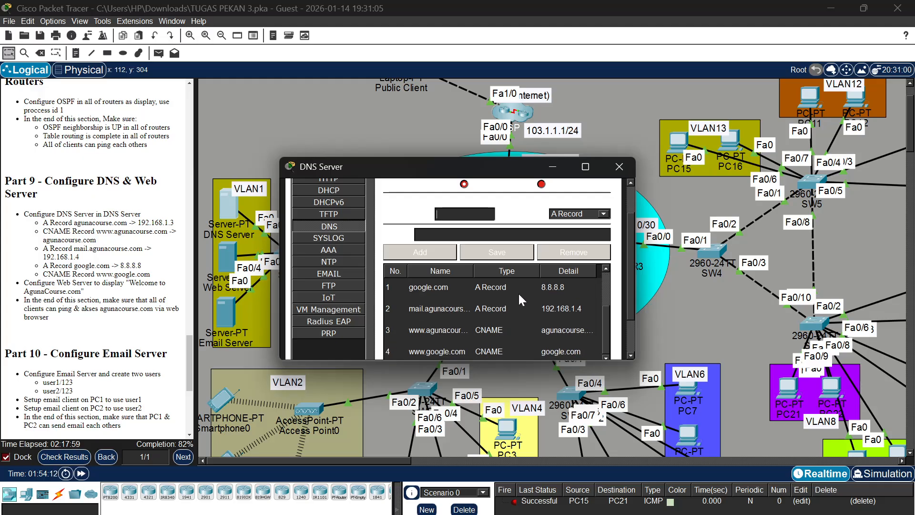
scroll(519, 300, "down", 2)
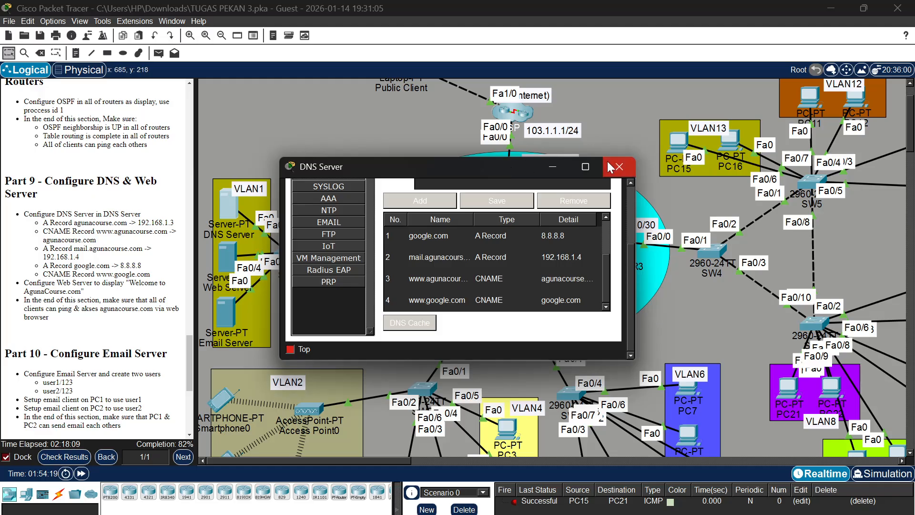
scroll(96, 257, "down", 5)
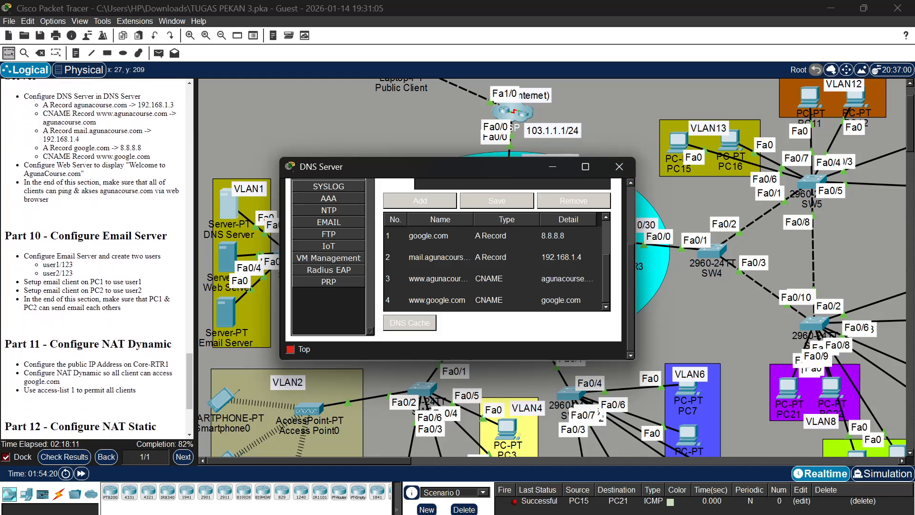
scroll(95, 257, "down", 2)
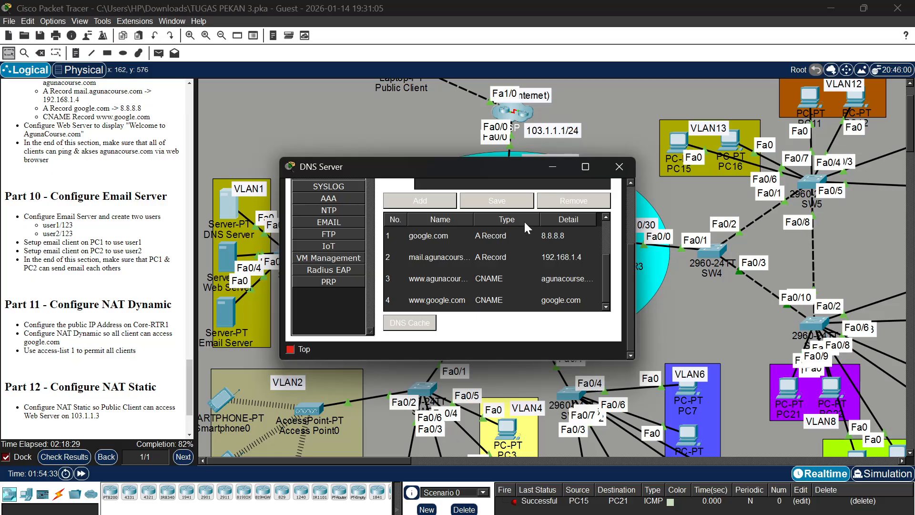
left_click(618, 167)
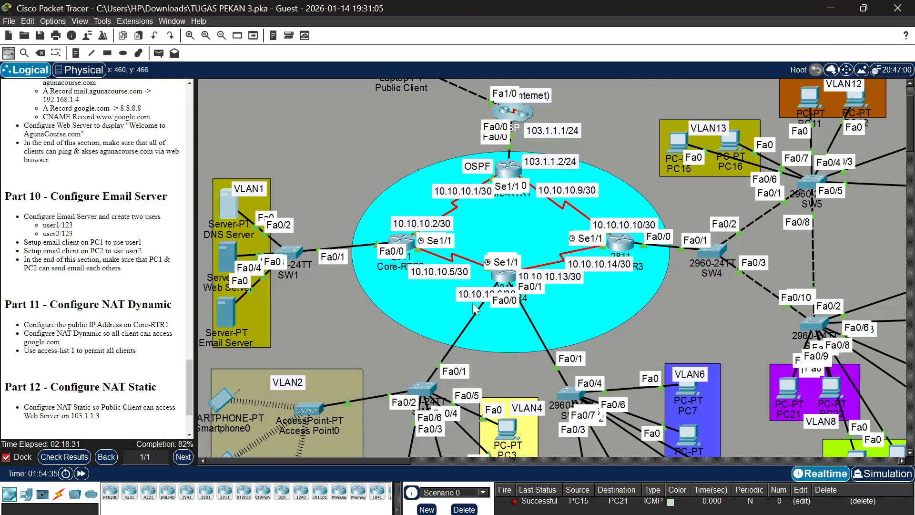
scroll(474, 310, "down", 3)
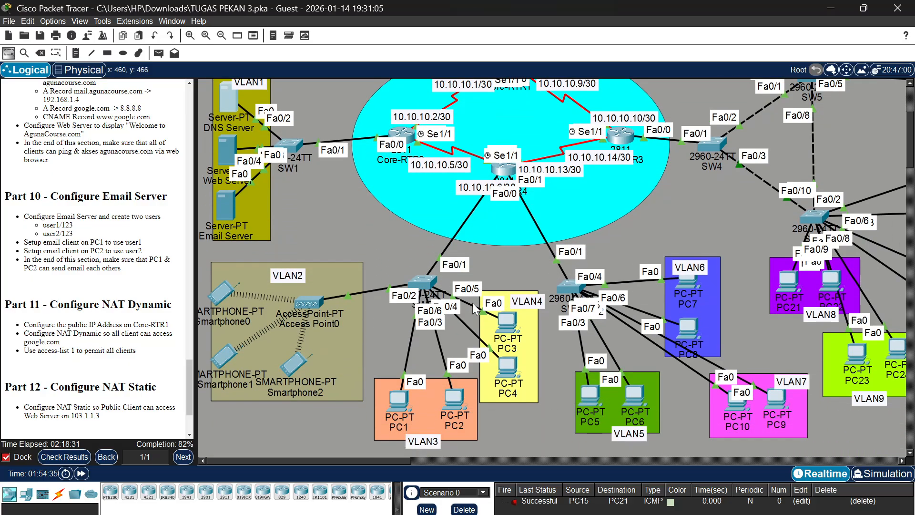
left_click(224, 291)
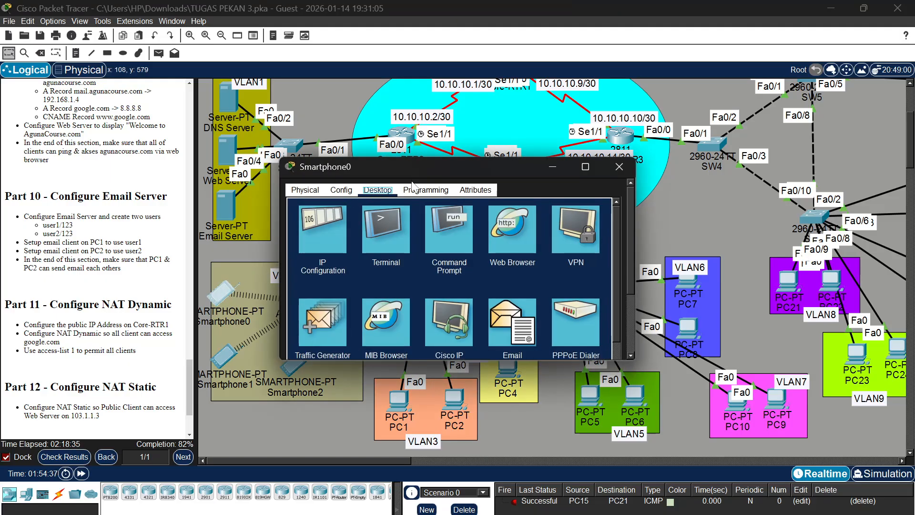
left_click(496, 243)
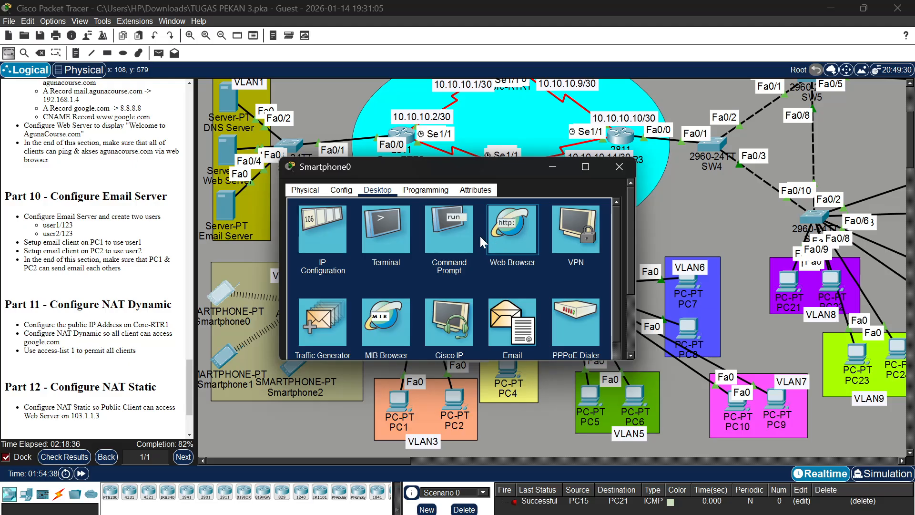
left_click(439, 227)
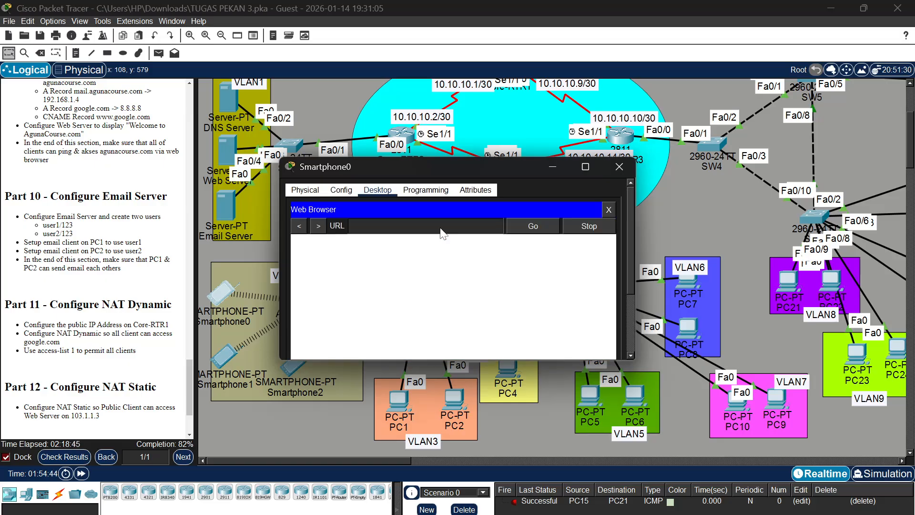
type("agunacourse.com")
key("Home")
type("http://")
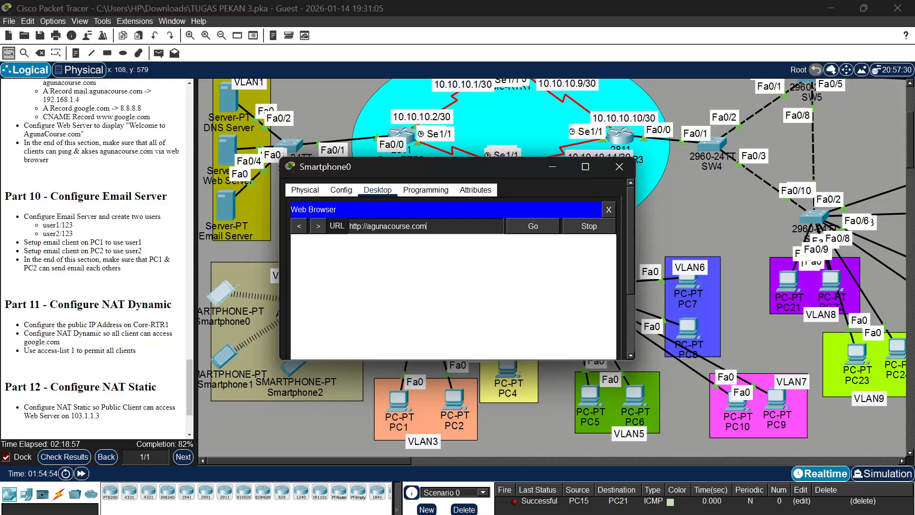
left_click(530, 230)
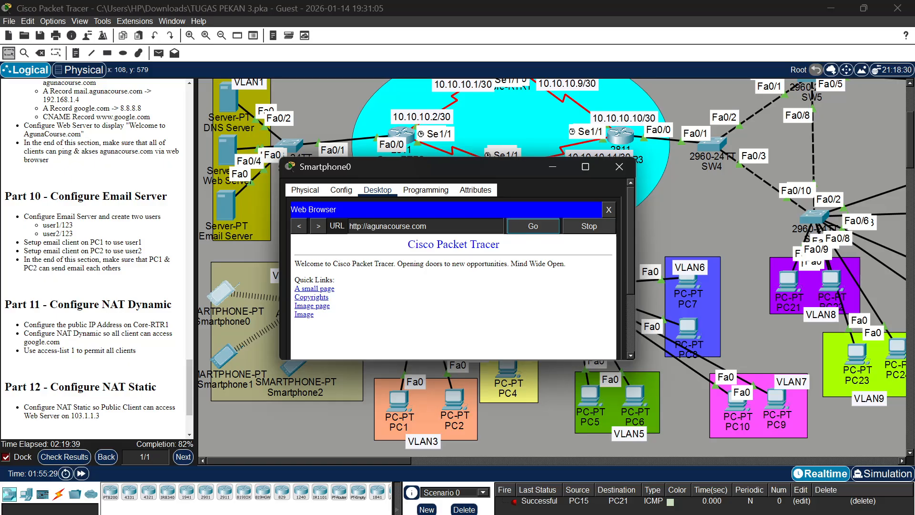
key("BackSpace")
key("BackSpace")
key("BackSpace")
key("BackSpace")
key("BackSpace")
key("BackSpace")
key("BackSpace")
key("BackSpace")
key("BackSpace")
key("BackSpace")
key("BackSpace")
key("BackSpace")
key("BackSpace")
key("BackSpace")
key("BackSpace")
key("BackSpace")
key("BackSpace")
key("BackSpace")
key("BackSpace")
key("BackSpace")
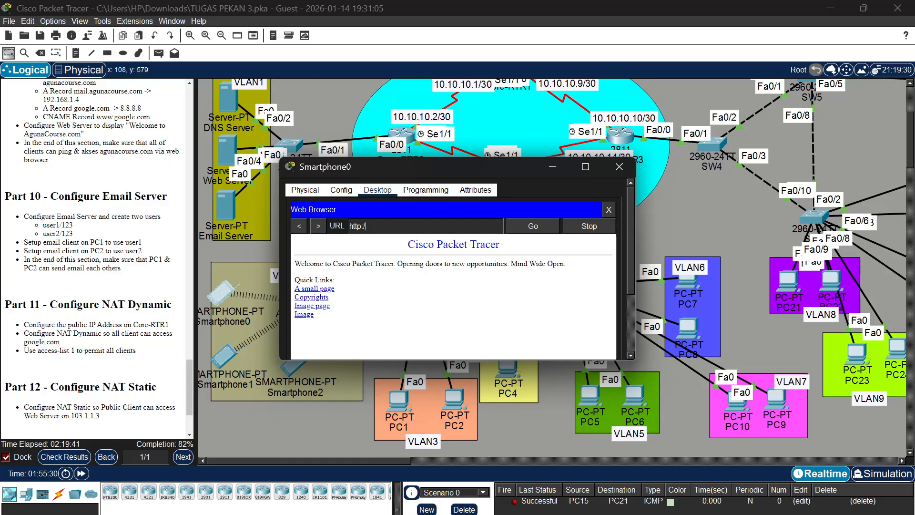
type("www.agunacourse.com")
key("Return")
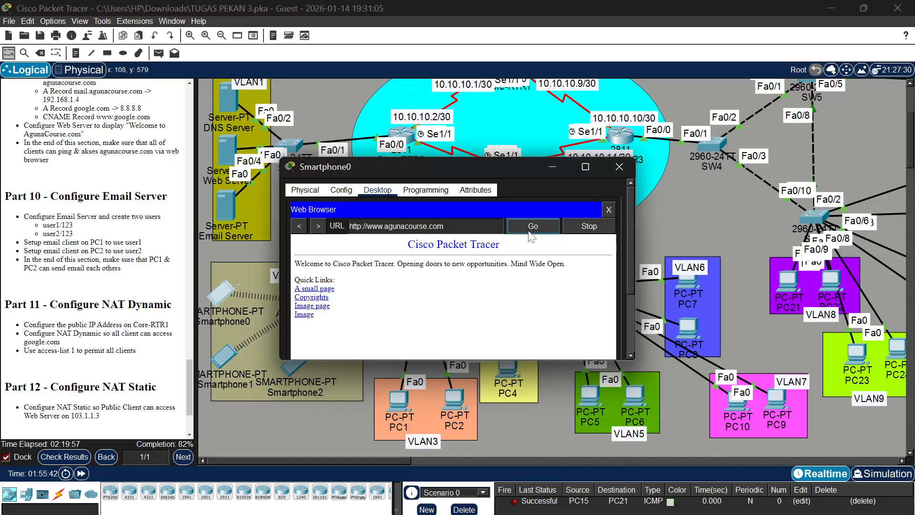
left_click(618, 168)
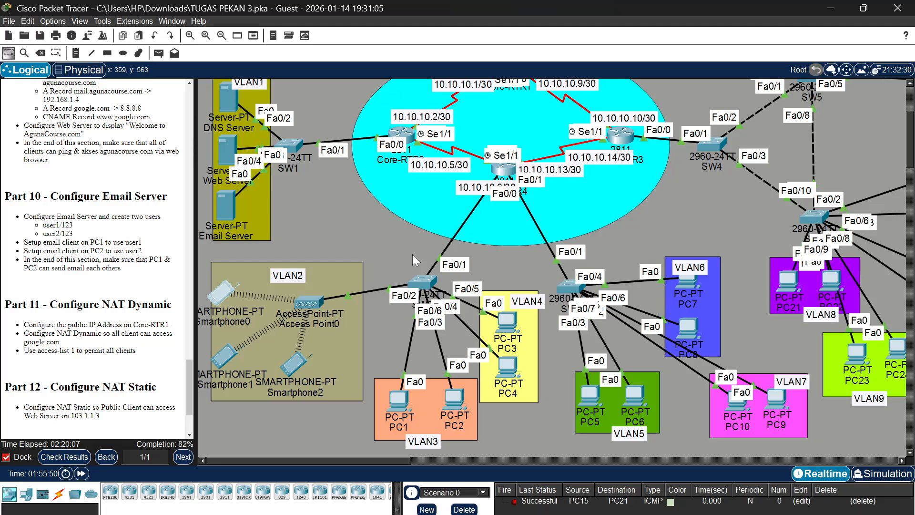
Turn on the DNS service on the Web Server
left_click(227, 204)
left_click(610, 168)
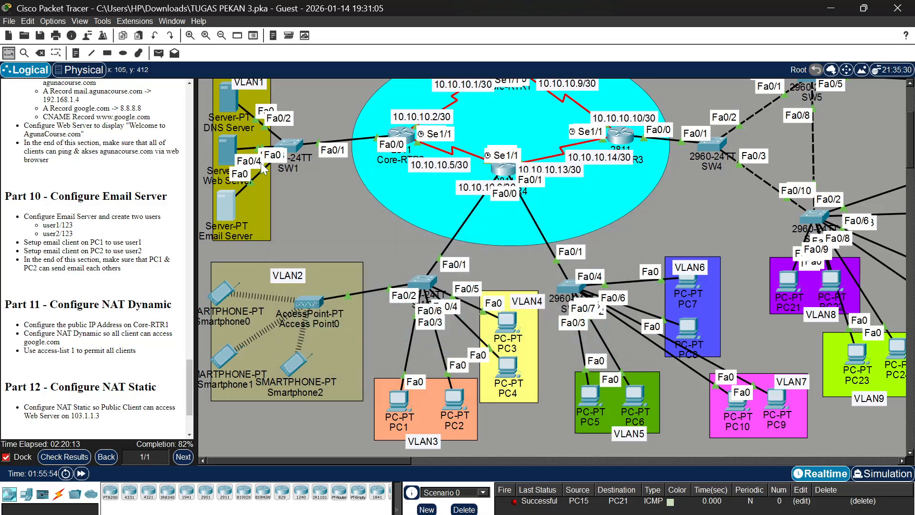
left_click(221, 148)
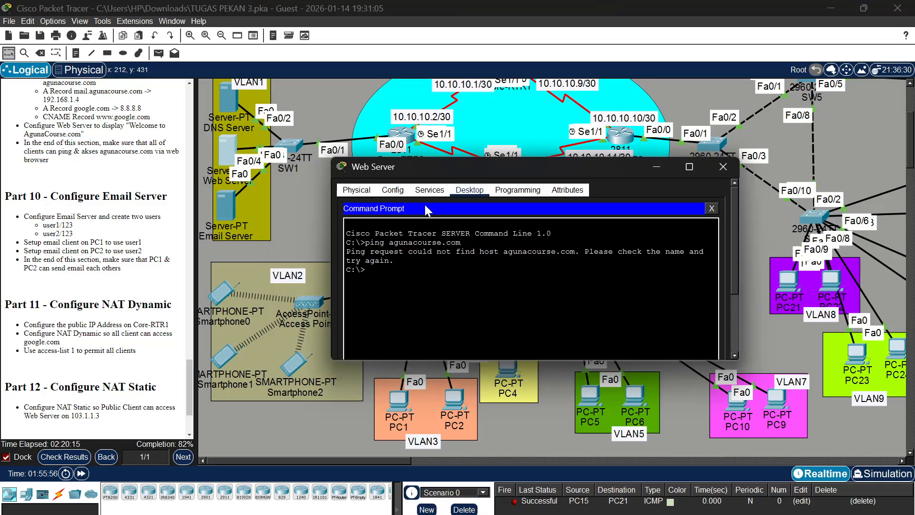
left_click(386, 190)
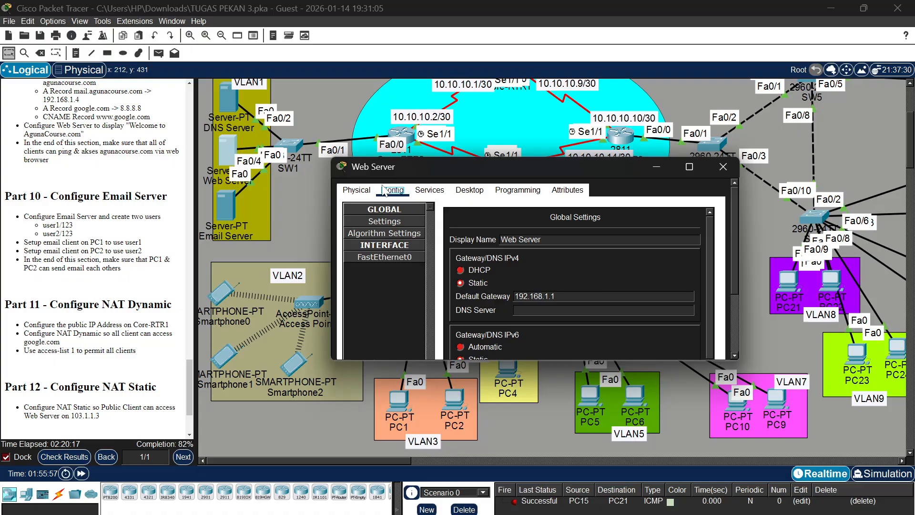
left_click(428, 191)
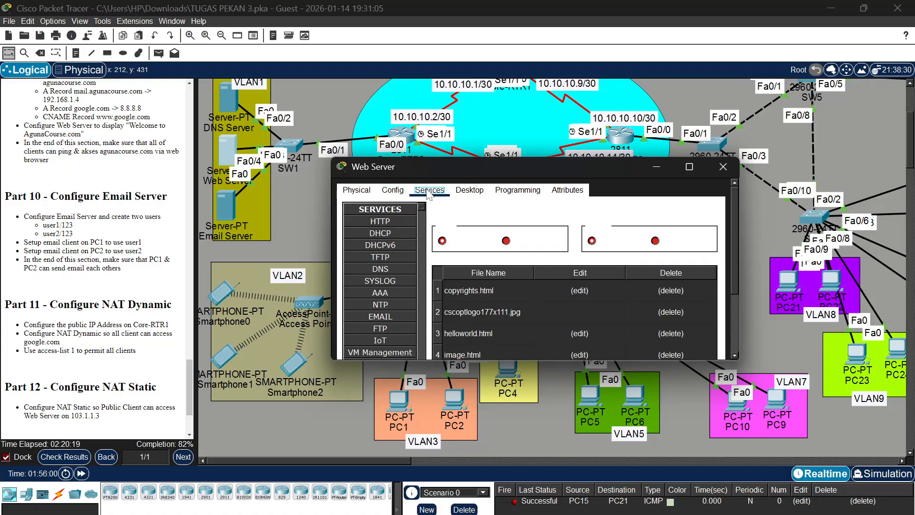
left_click(399, 270)
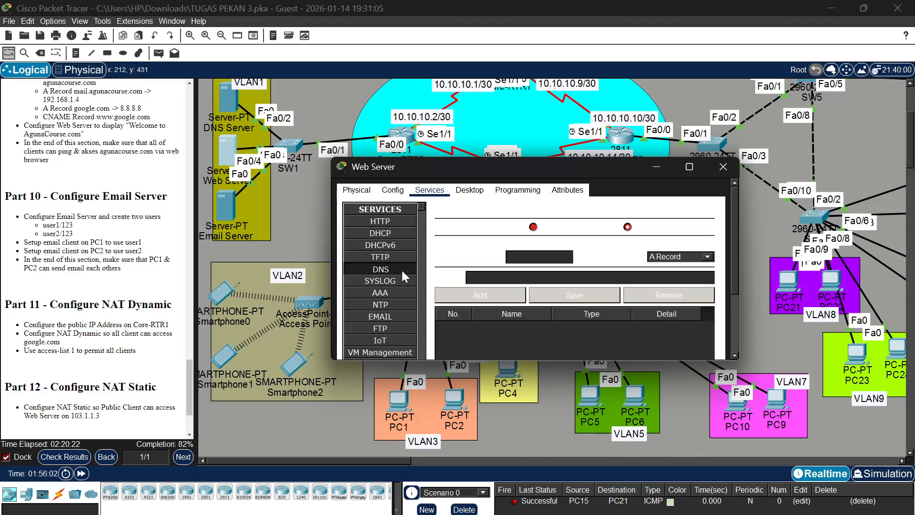
left_click(533, 227)
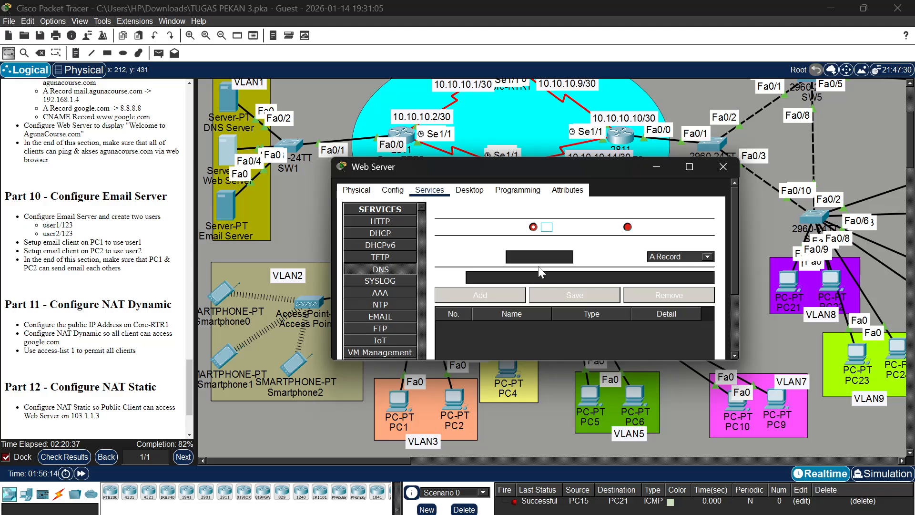
Add an A record for agunacourse.com with address 192.168.1.3 to the Web Server's DNS service
scroll(156, 357, "up", 3)
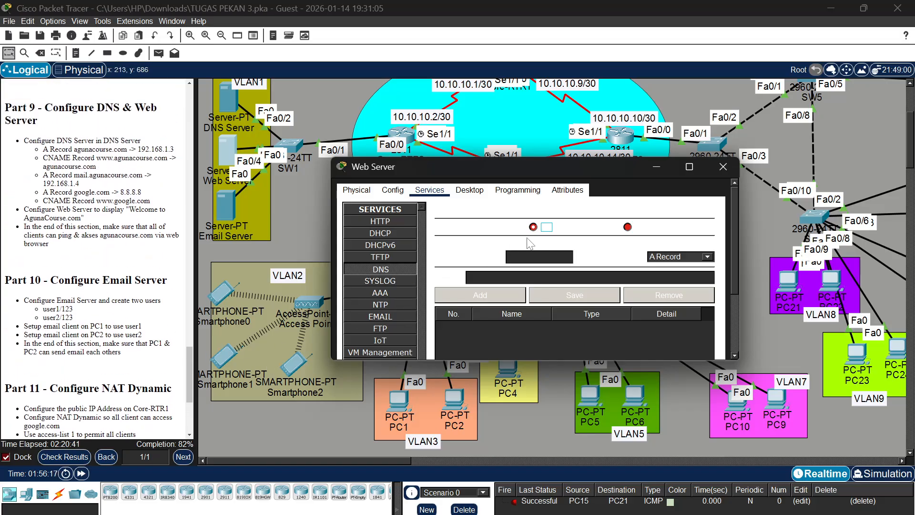
type("agunacourse.com")
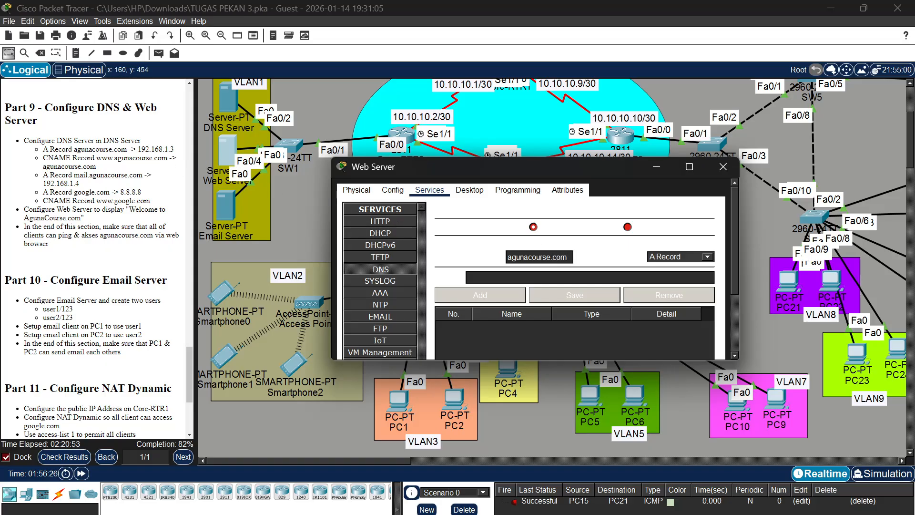
type("192.168.1.3")
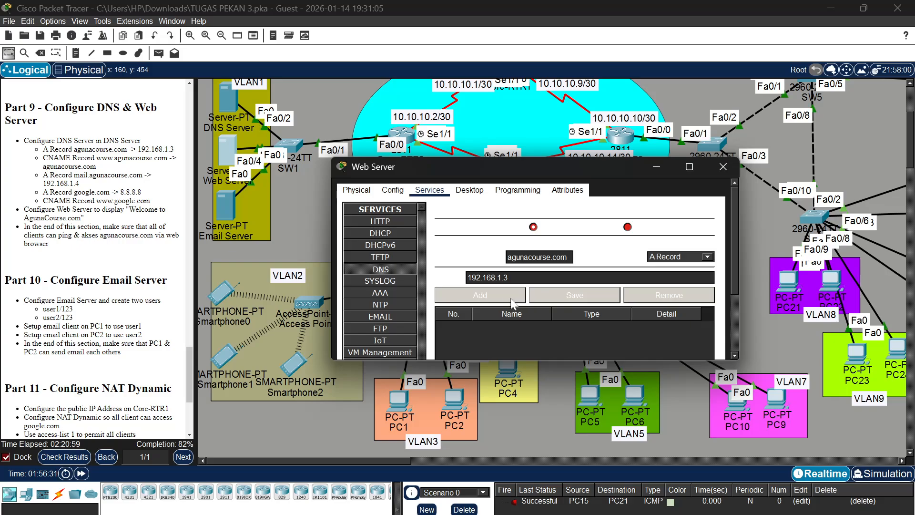
left_click(499, 299)
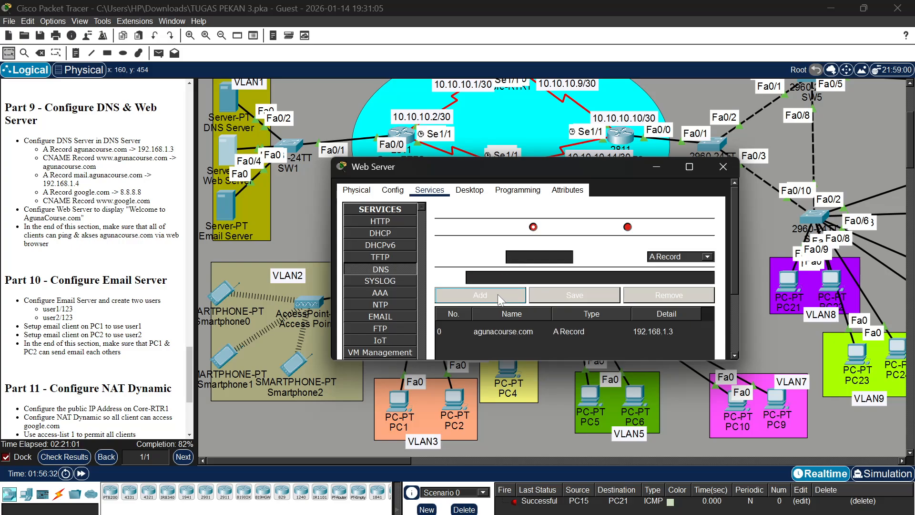
left_click(675, 259)
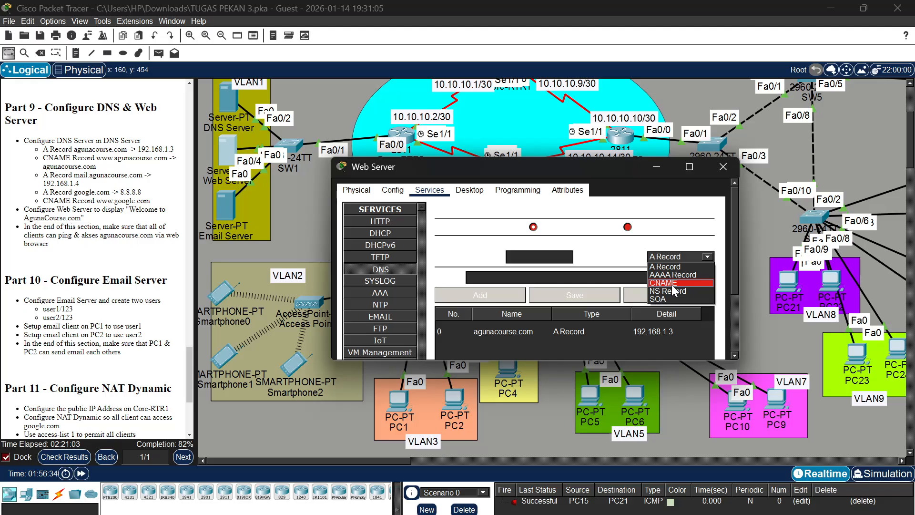
left_click(665, 283)
left_click(539, 257)
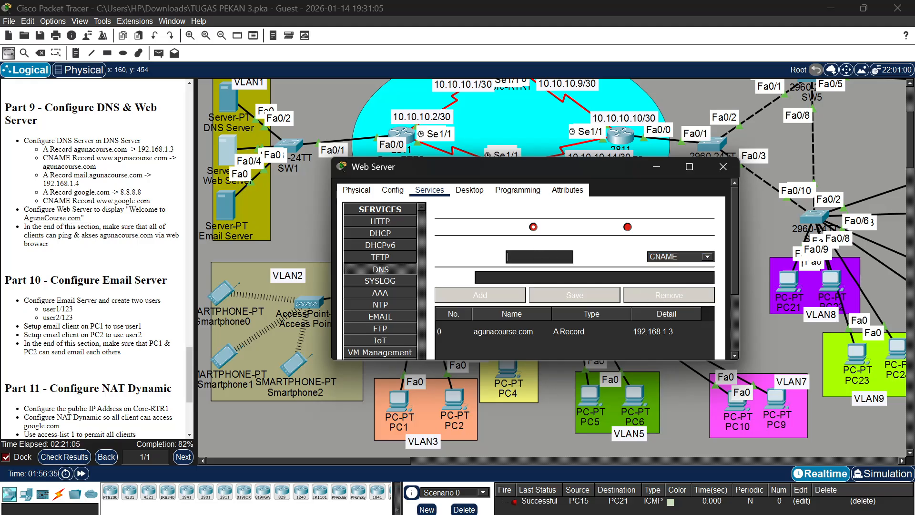
type("www.a")
type("gunacourse.co")
type("m")
left_click(476, 277)
type("agunacourse")
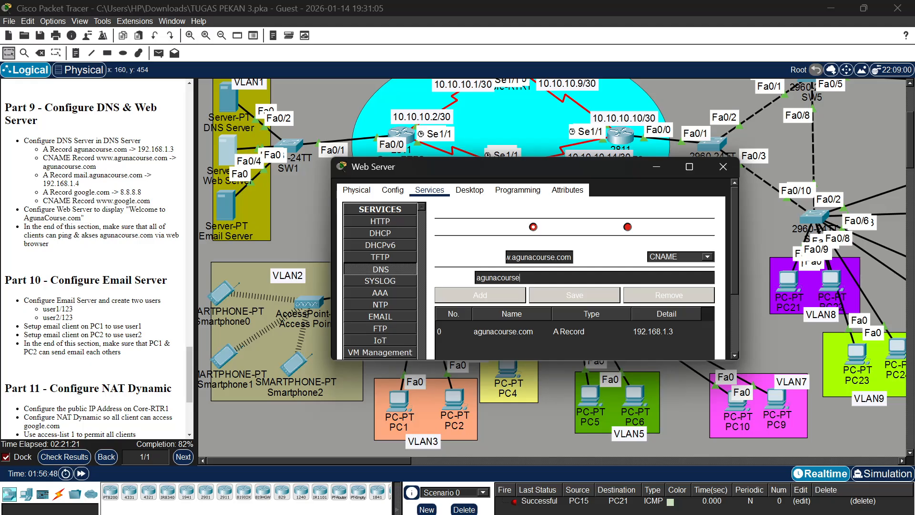
type(".com")
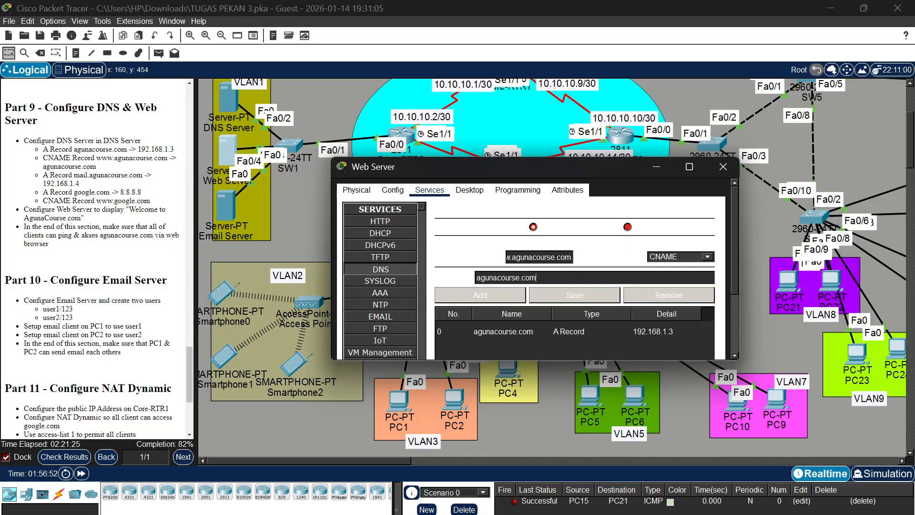
left_click(498, 300)
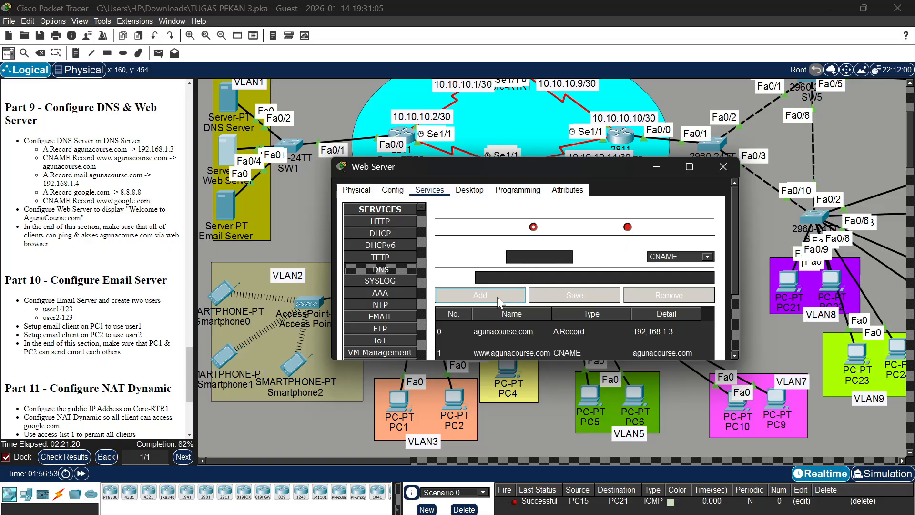
Add an A record for mail.agunacourse.com with address 192.168.1.4 to the Web Server's DNS service
left_click(677, 258)
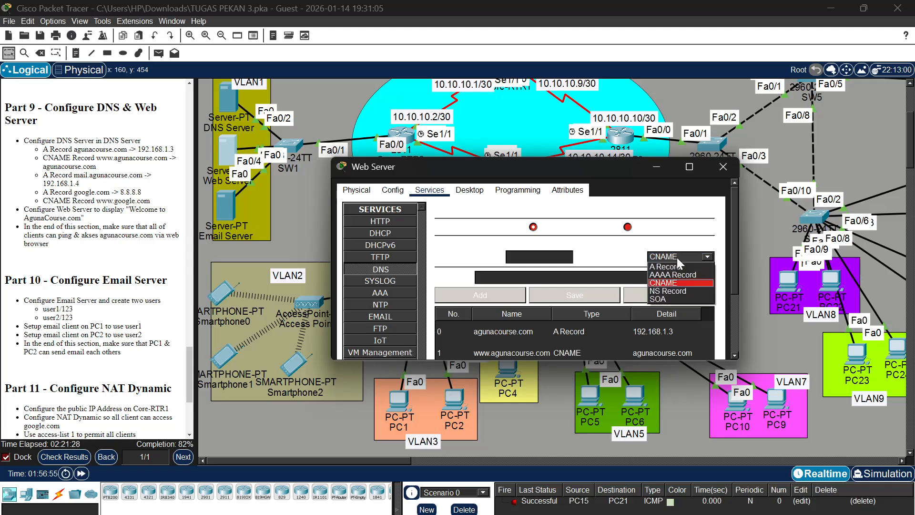
left_click(678, 267)
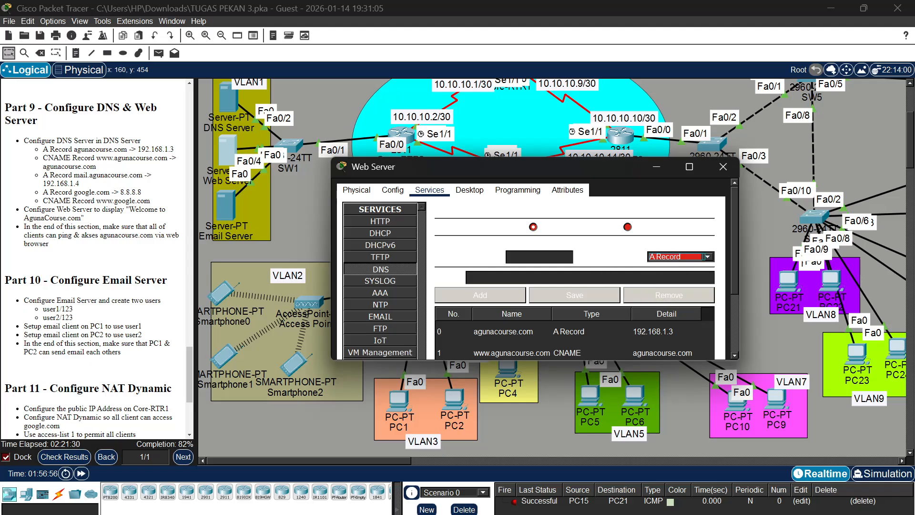
left_click(539, 256)
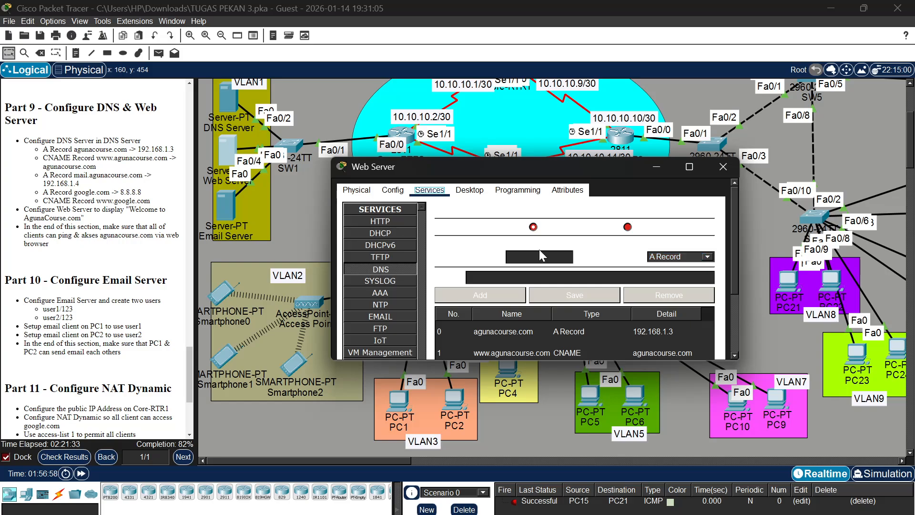
type("mai.")
type(".aguna")
type("course")
type(".com")
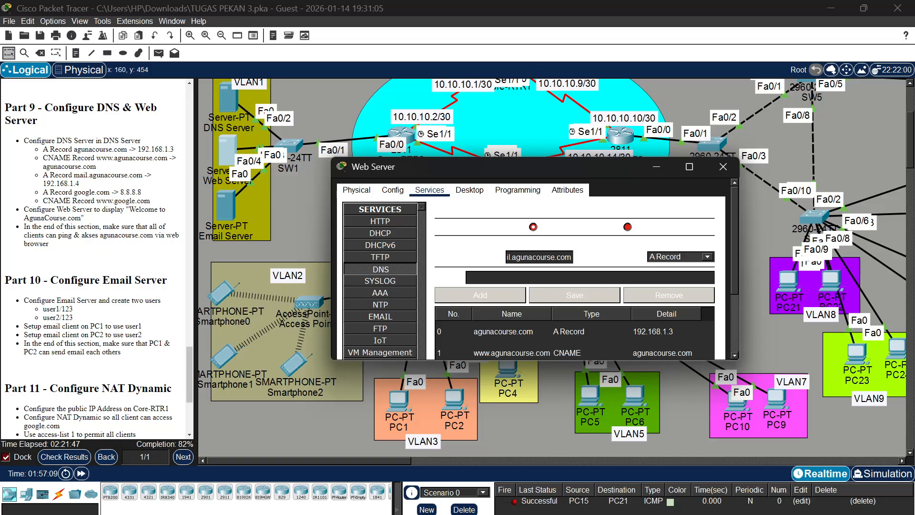
type("192.168.1.4")
left_click(507, 293)
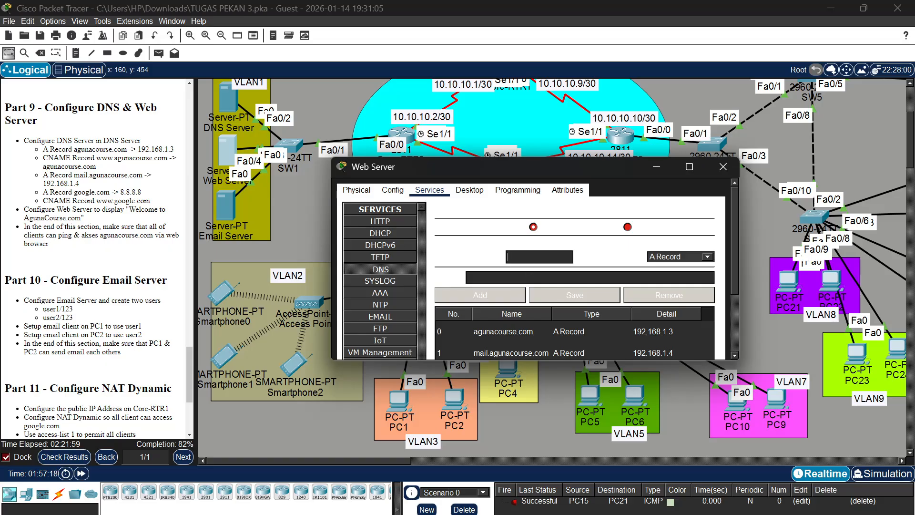
Add an A record for google.com with address 8.8.8.8 to the Web Server's DNS service
type("google.com")
type("8.8.8.8")
left_click(498, 298)
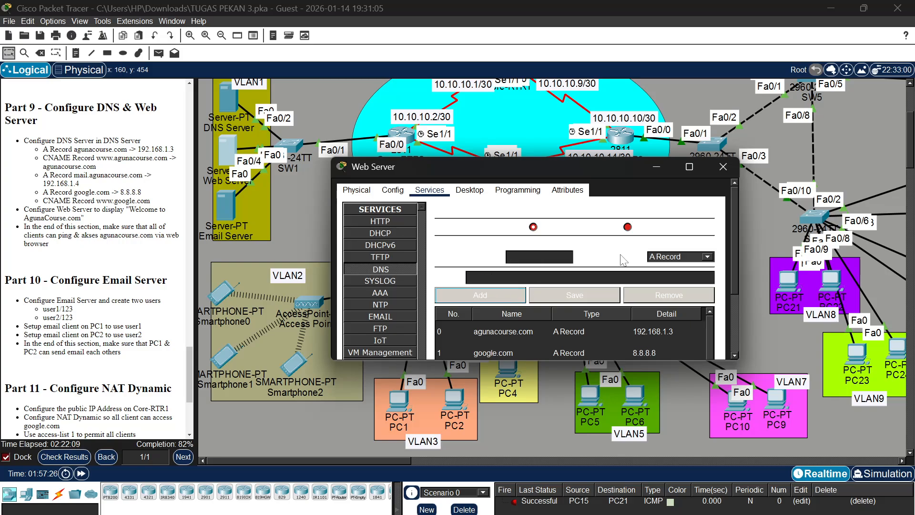
left_click(662, 257)
left_click(667, 280)
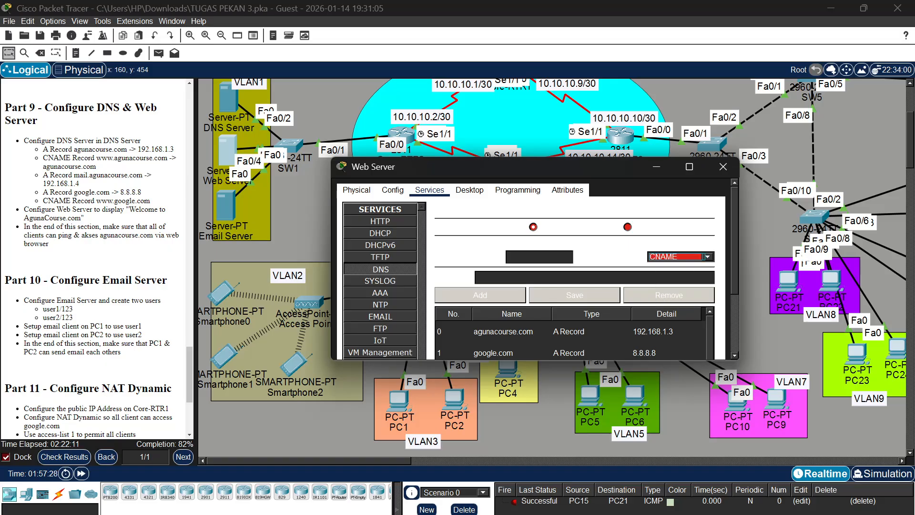
left_click(541, 256)
type("www.")
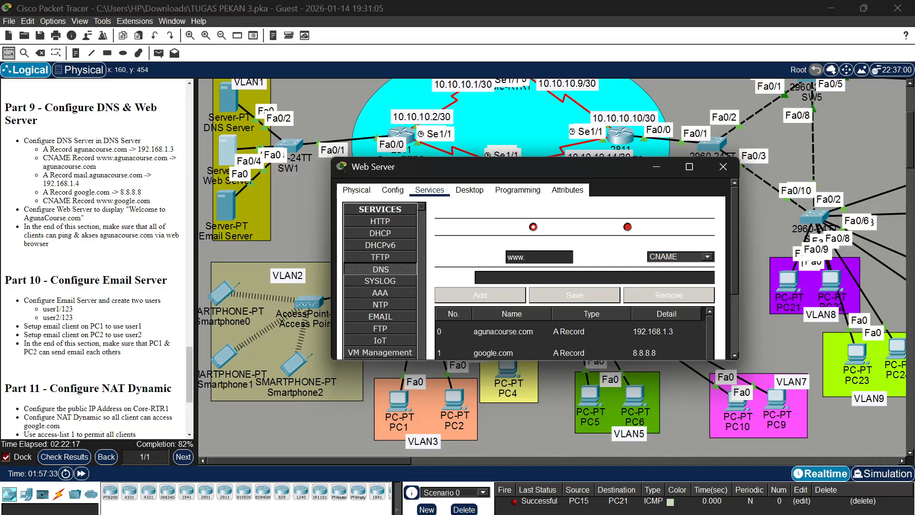
type("google.com")
type("google")
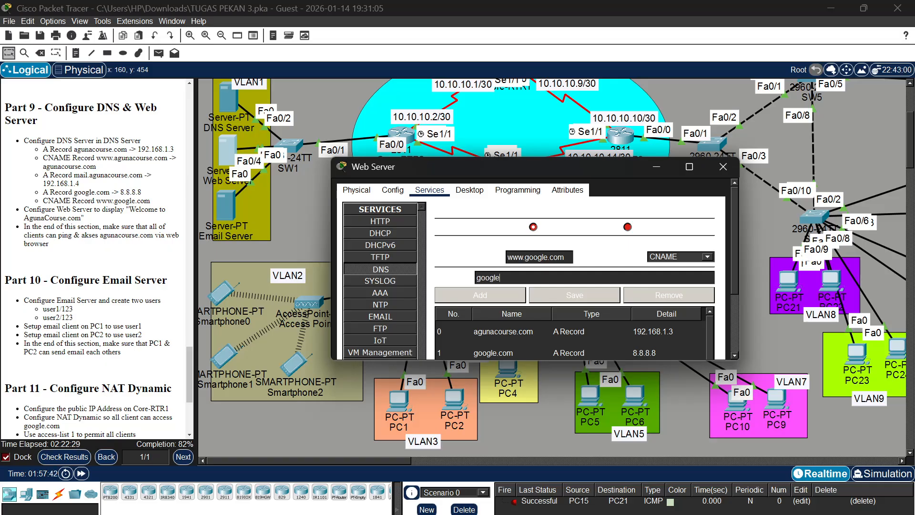
type(".com")
scroll(488, 324, "down", 2)
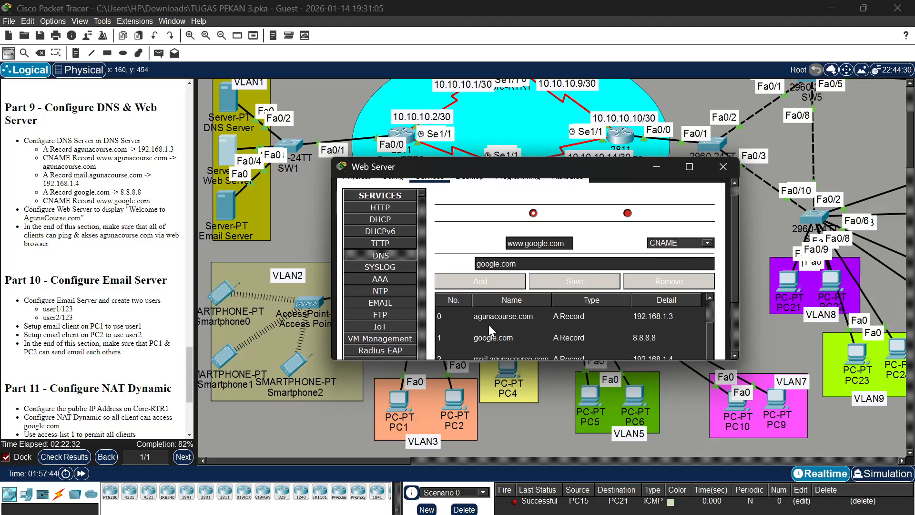
left_click(496, 281)
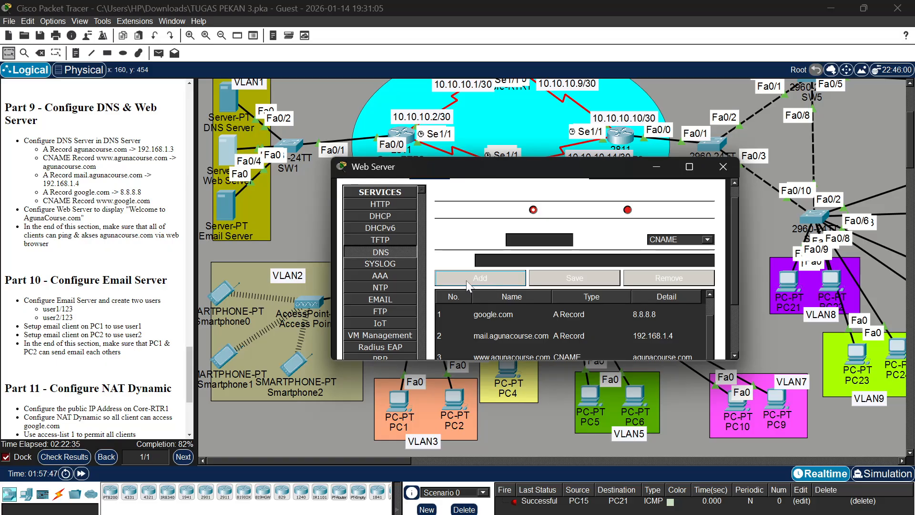
Open index.html from the Web Server's HTTP service for editing and replace the centred heading text with AgunaCourse.com
left_click(398, 207)
scroll(545, 284, "down", 2)
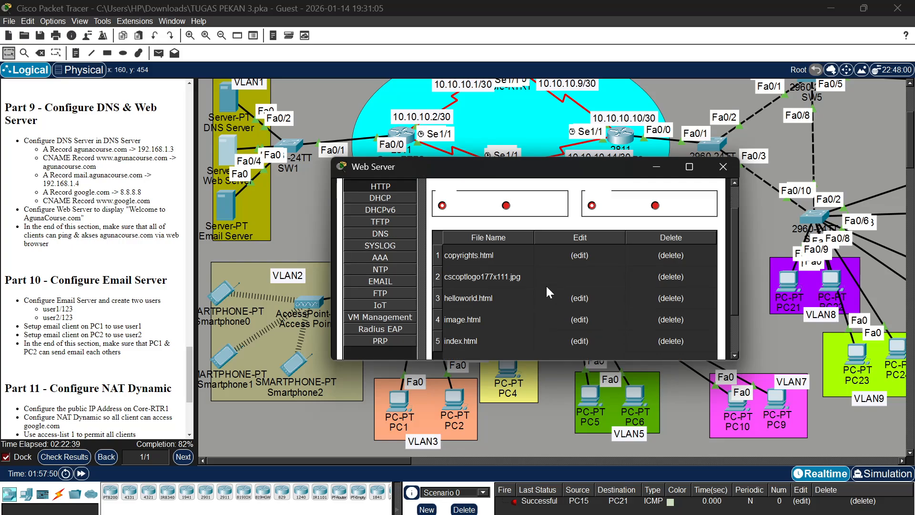
scroll(547, 291, "down", 3)
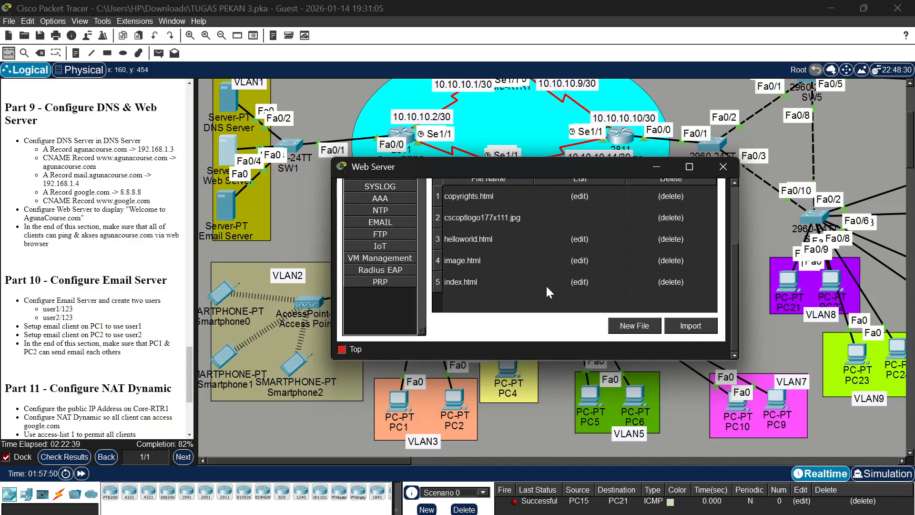
left_click(582, 285)
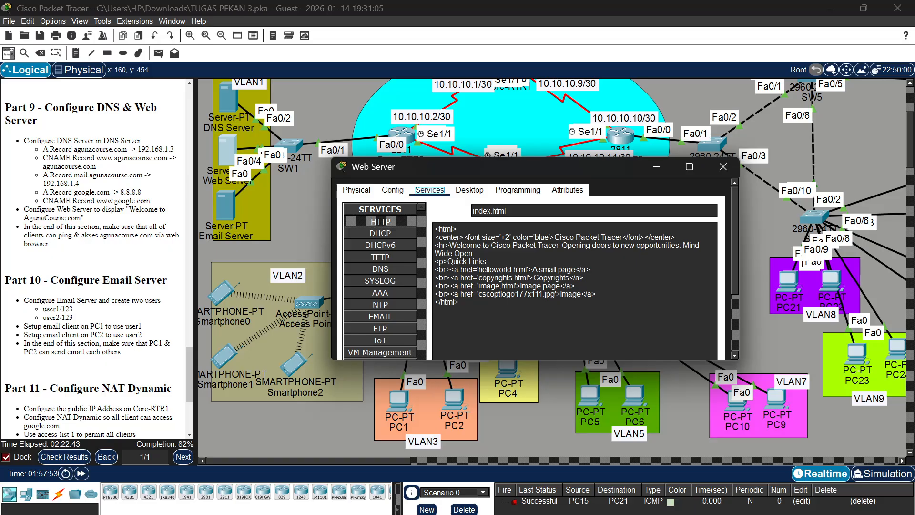
left_click(621, 237)
key("BackSpace")
key("BackSpace")
key("BackSpace")
key("BackSpace")
key("BackSpace")
key("BackSpace")
key("BackSpace")
key("BackSpace")
key("BackSpace")
key("BackSpace")
key("BackSpace")
key("BackSpace")
key("BackSpace")
key("BackSpace")
key("BackSpace")
key("BackSpace")
key("BackSpace")
key("BackSpace")
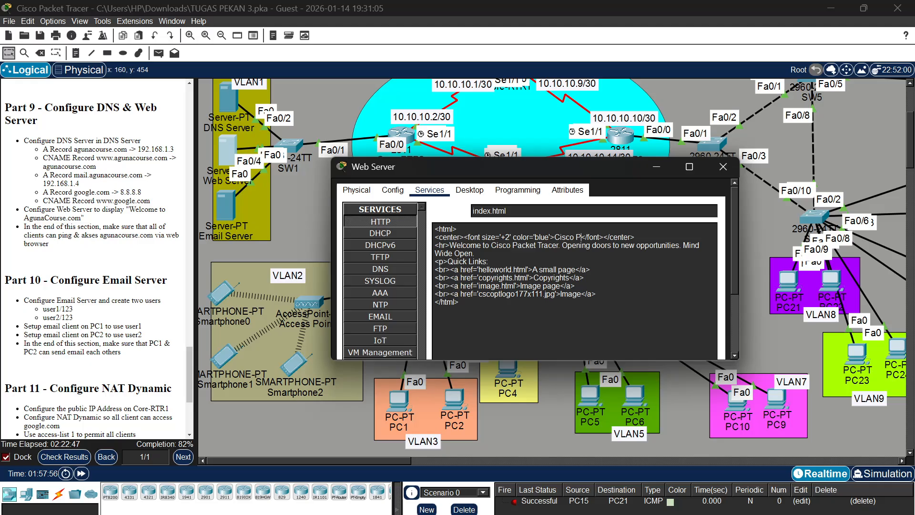
key("BackSpace")
type("Aguna")
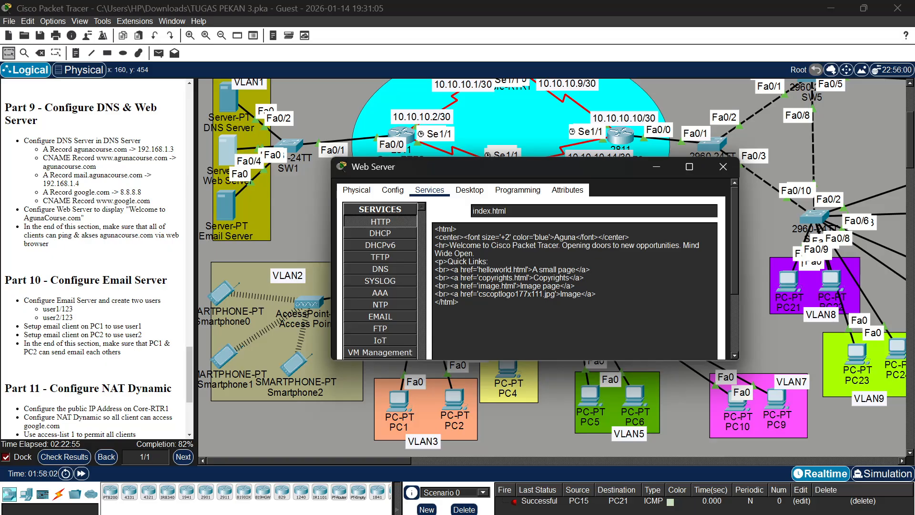
type("Course.com")
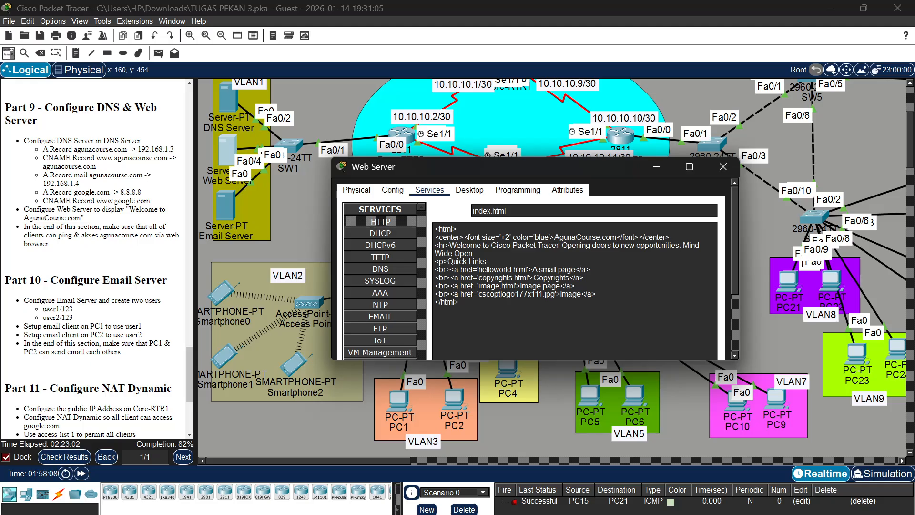
Change the welcome line in index.html to greet visitors with "Welcome to AgunaCourse.com" in place of Cisco Packet Tracer
key("BackSpace")
key("BackSpace")
key("BackSpace")
key("BackSpace")
key("BackSpace")
key("BackSpace")
key("BackSpace")
key("BackSpace")
key("BackSpace")
key("BackSpace")
key("BackSpace")
key("BackSpace")
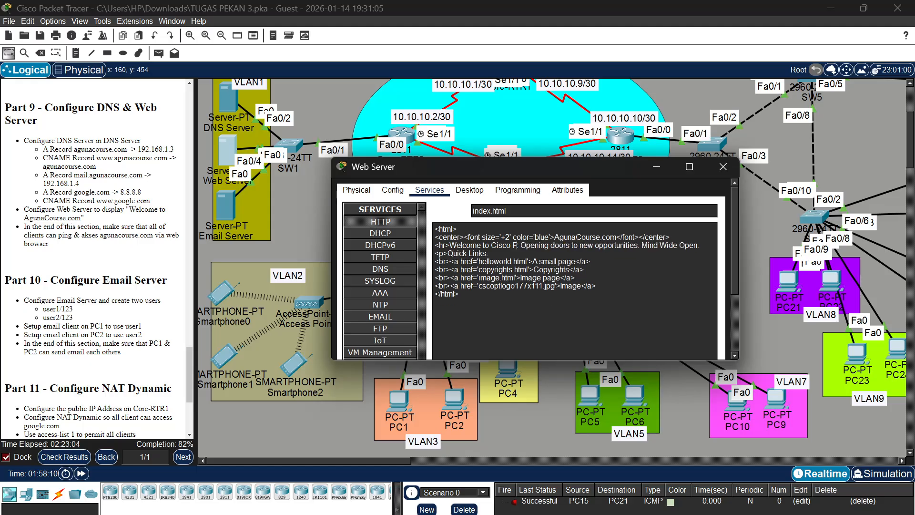
key("BackSpace")
key("BackSpace")
key("BackSpace")
key("BackSpace")
key("BackSpace")
key("BackSpace")
key("BackSpace")
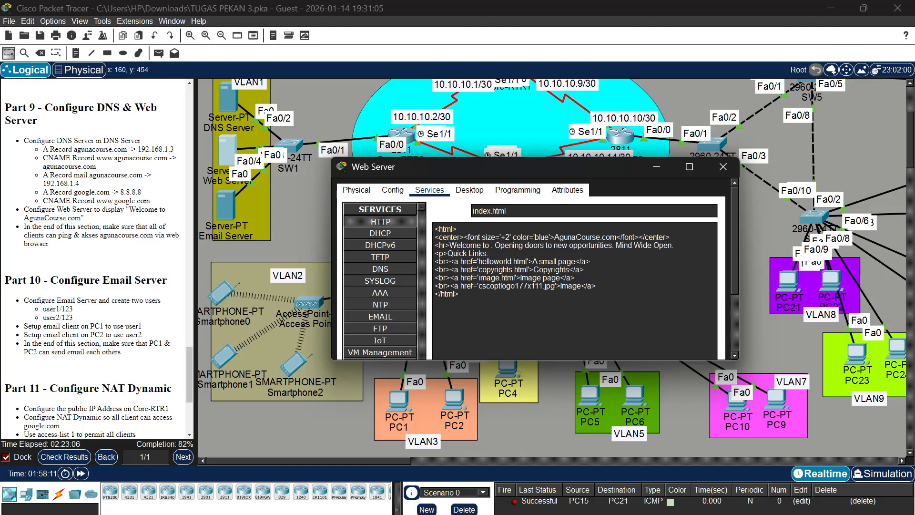
type("A")
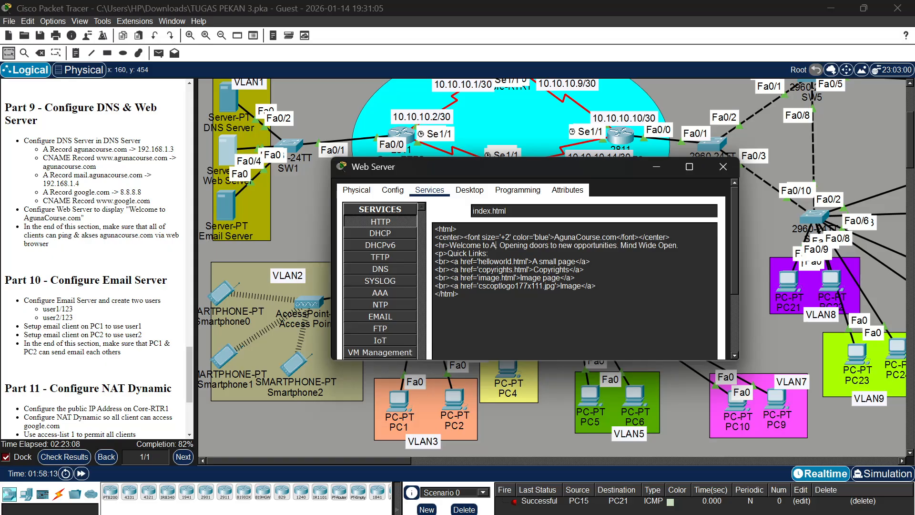
type("gunaC")
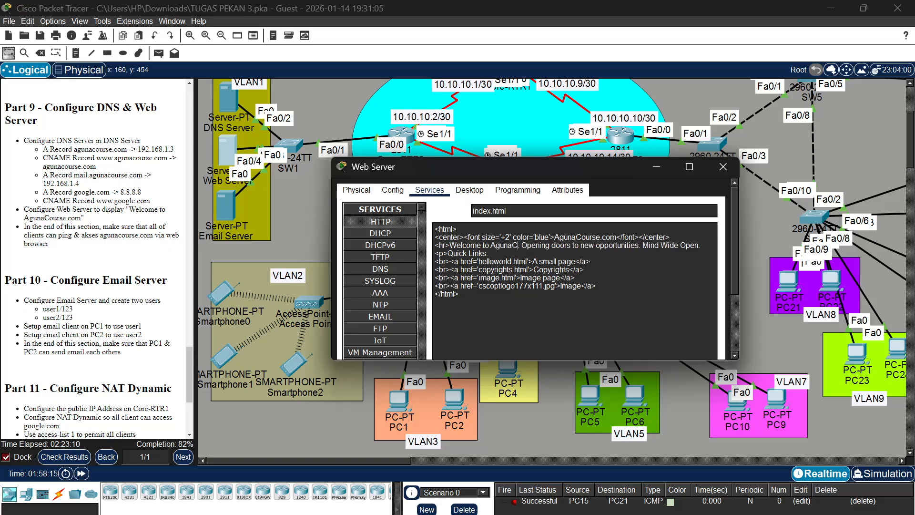
type("ourse.co")
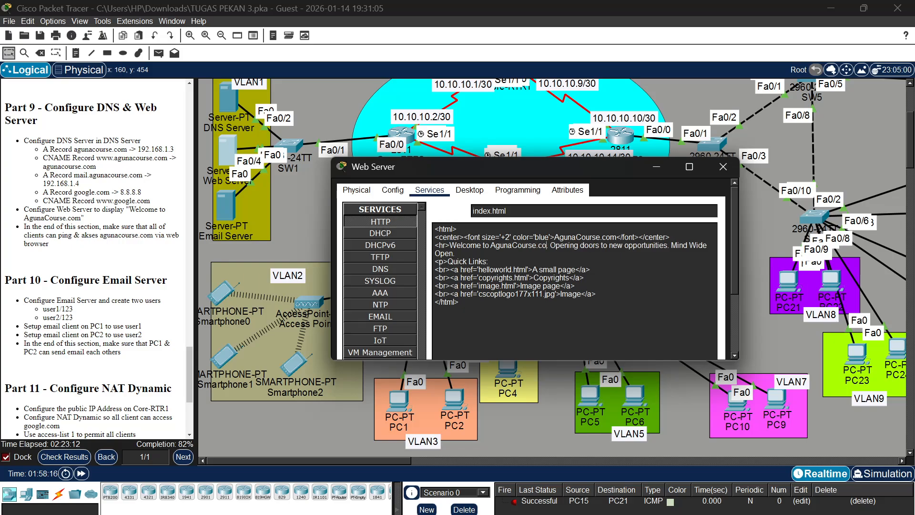
type("m")
Save index.html on the Web Server, overwriting the existing file
scroll(537, 267, "down", 3)
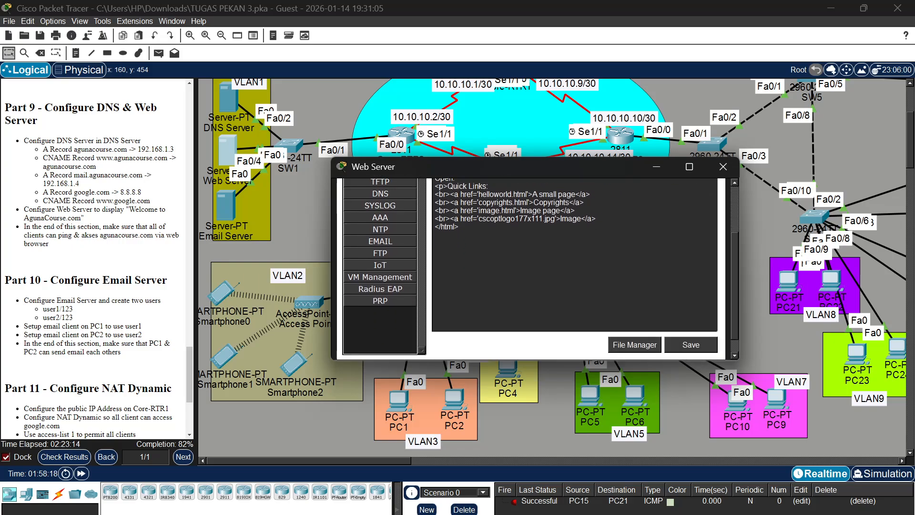
left_click(684, 337)
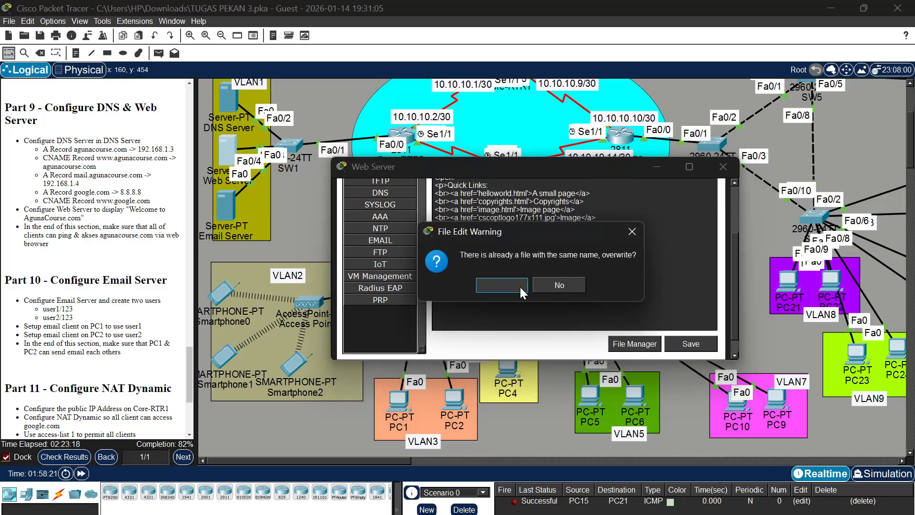
left_click(519, 286)
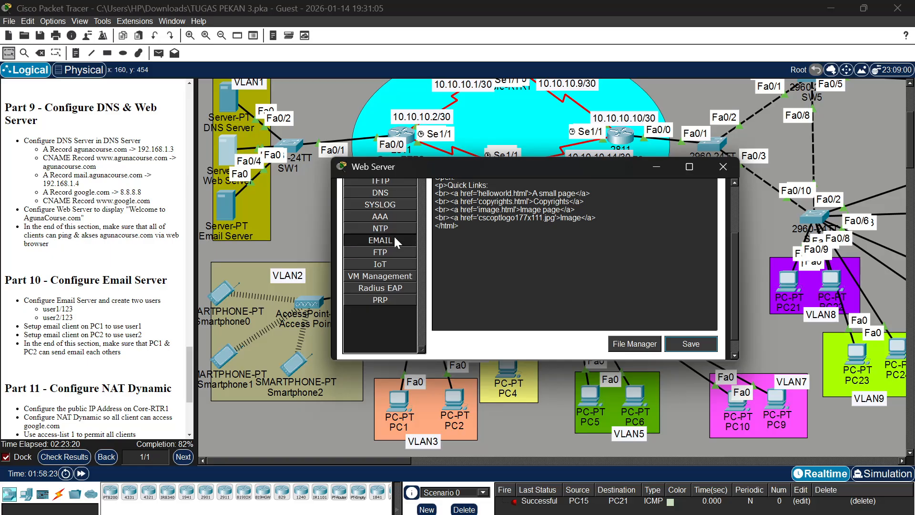
scroll(385, 208, "up", 3)
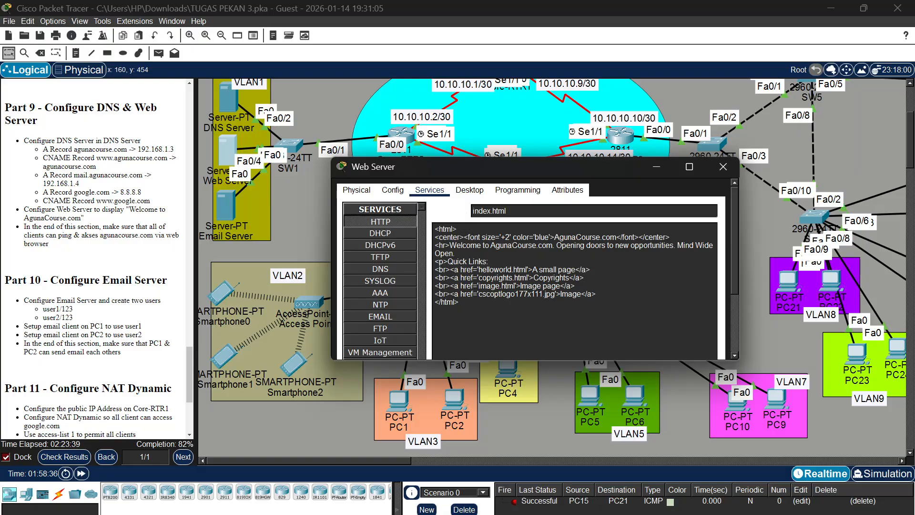
Ping agunacourse.com from the Web Server's command prompt to test name resolution
left_click(476, 193)
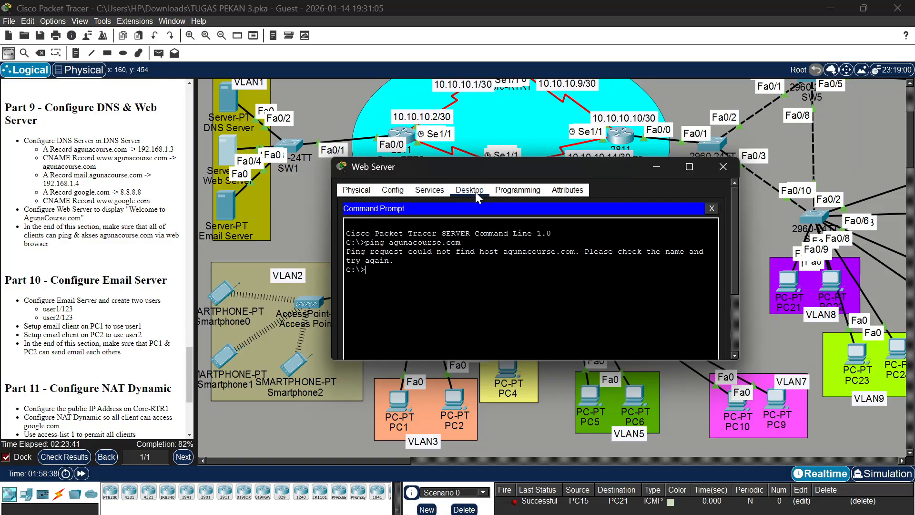
left_click(713, 208)
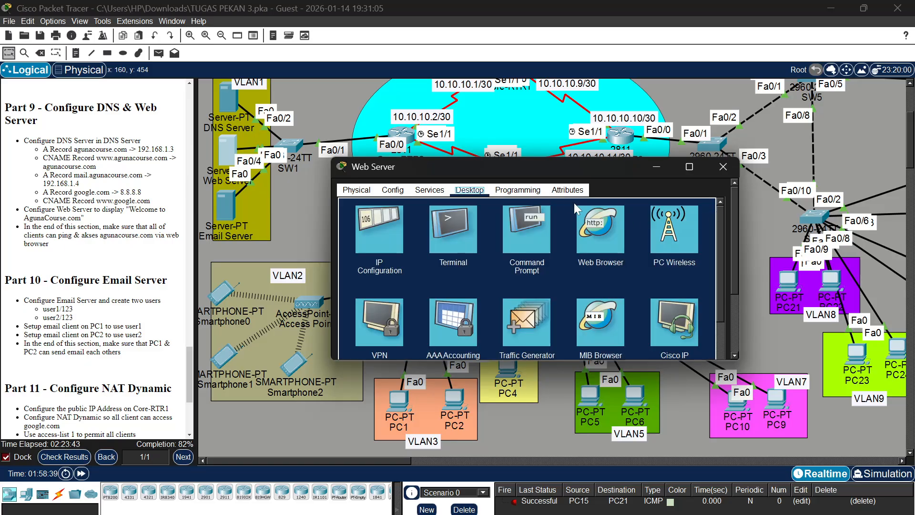
left_click(543, 224)
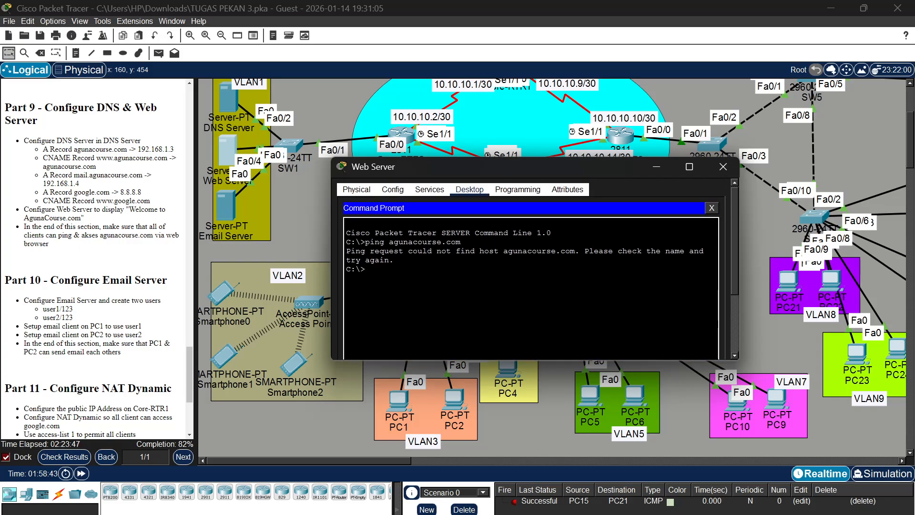
type("ping agunacourse.c")
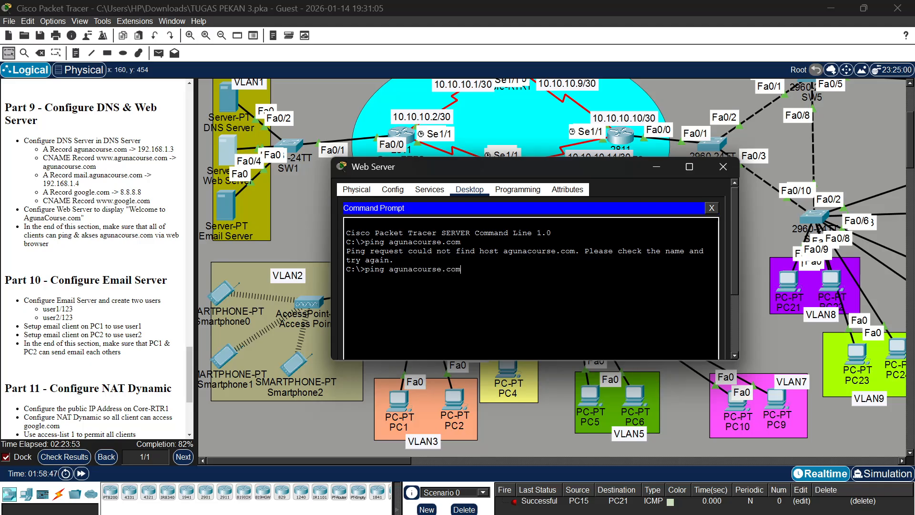
type("om")
key("Return")
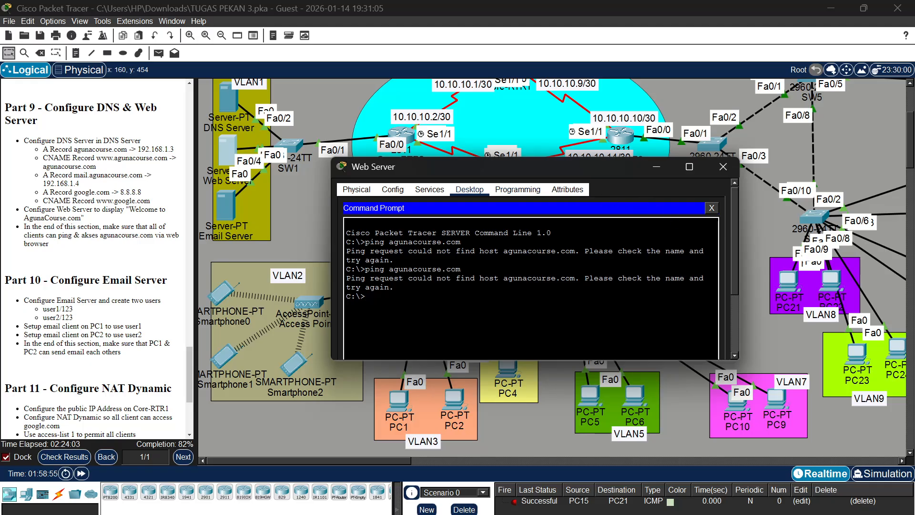
Browse to agunacourse.com in the Web Server's own web browser to check the edited page
left_click(711, 210)
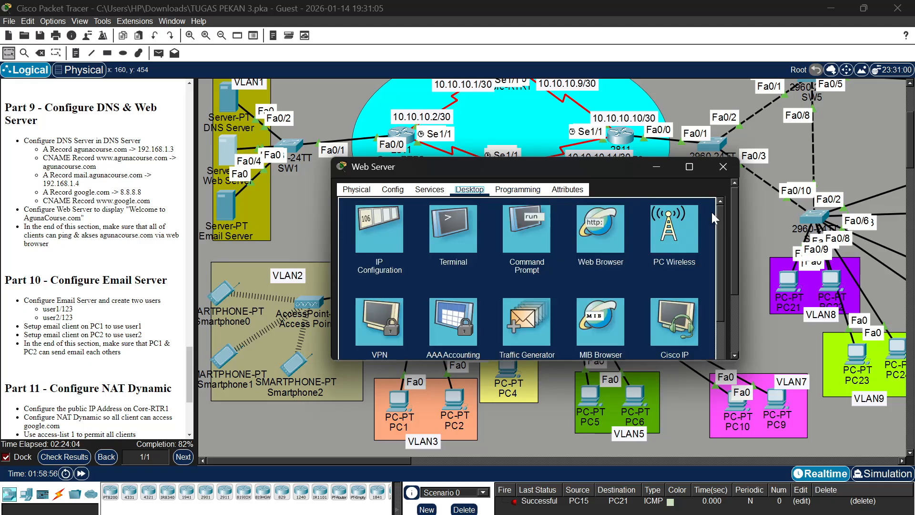
left_click(604, 225)
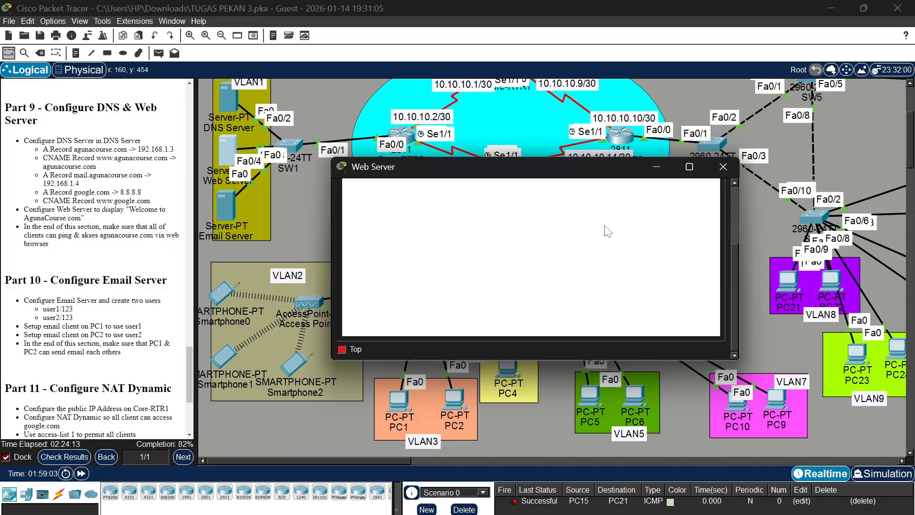
type("a")
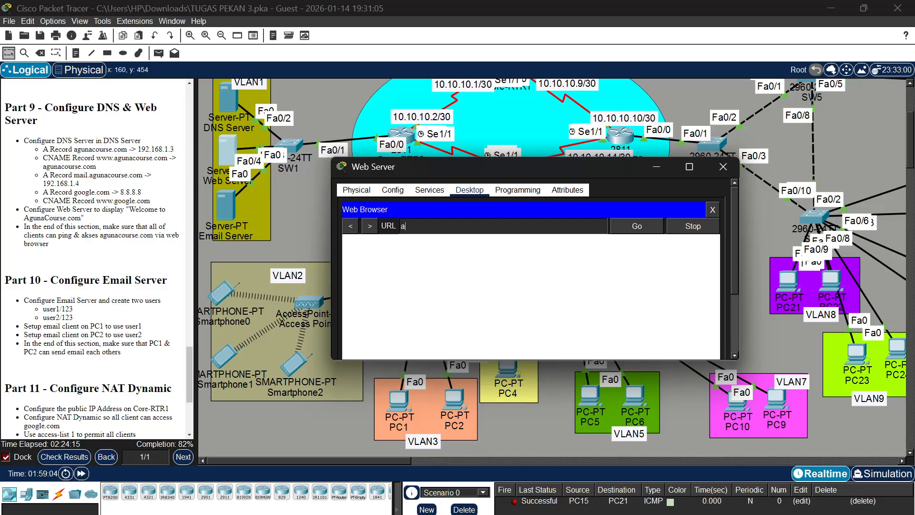
type("gunacourse.com")
left_click(649, 230)
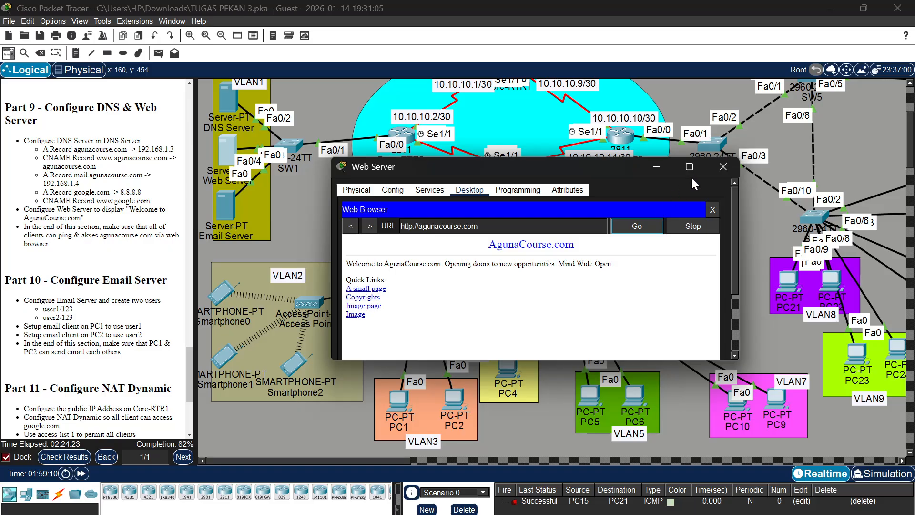
Set the DNS server address in the DNS Server's IPv4 configuration to 192.168.1.2 and close its window
left_click(228, 95)
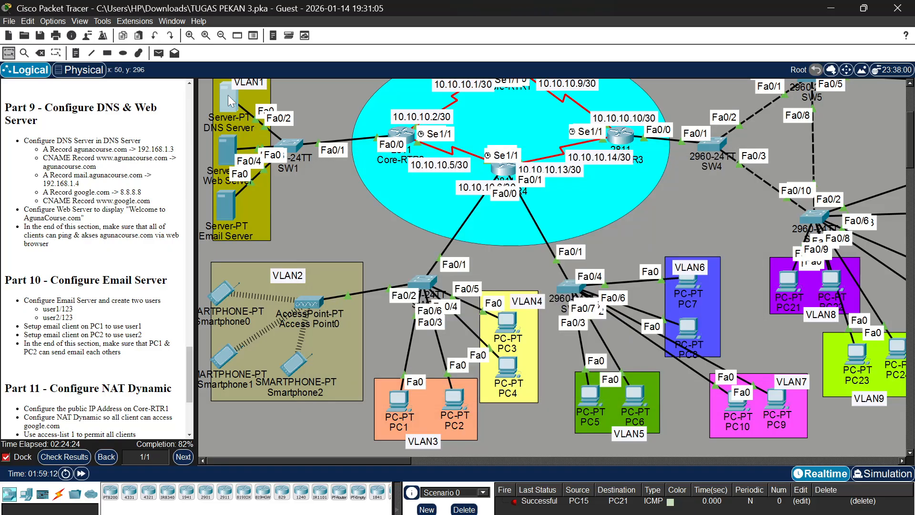
left_click(228, 95)
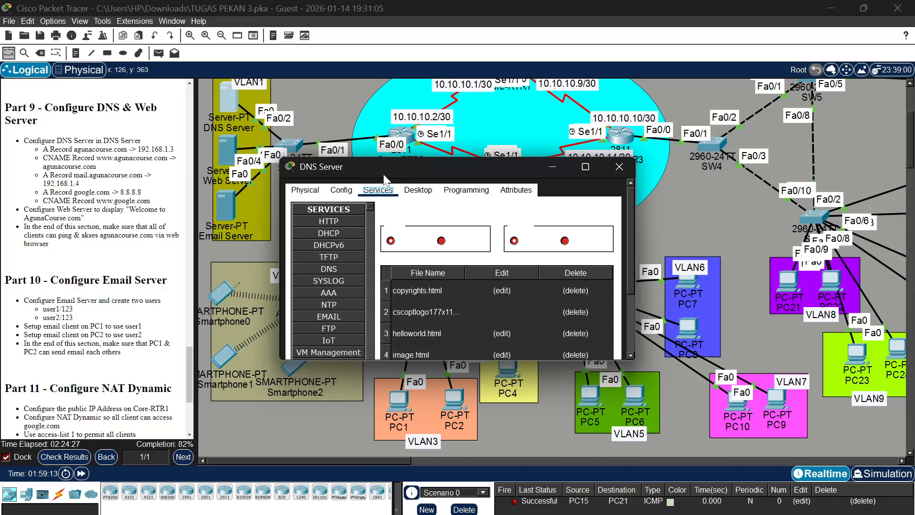
left_click(417, 190)
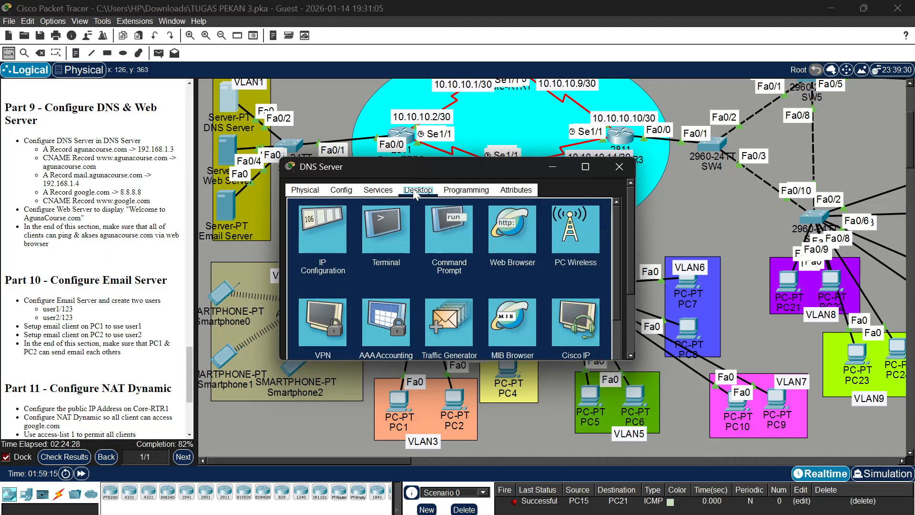
left_click(345, 222)
scroll(344, 222, "up", 1)
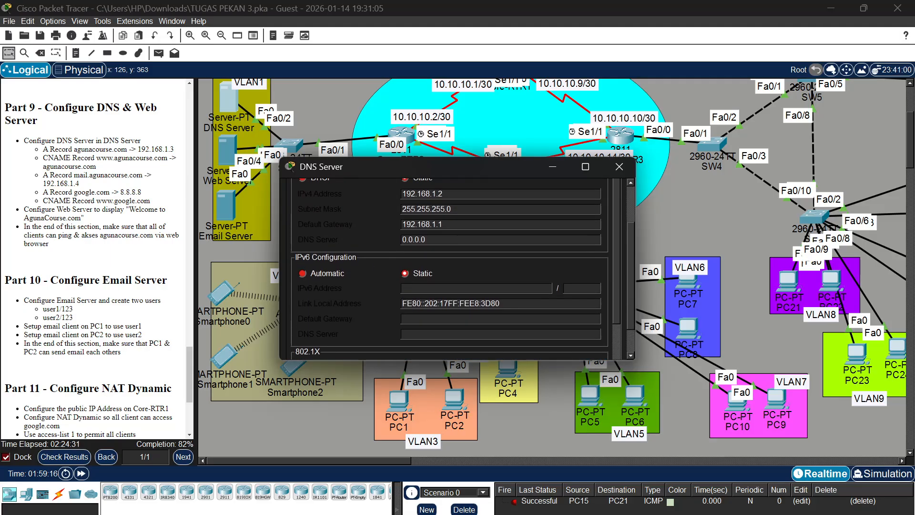
scroll(449, 267, "up", 1)
left_click(448, 253)
key("BackSpace")
key("BackSpace")
key("BackSpace")
key("BackSpace")
key("BackSpace")
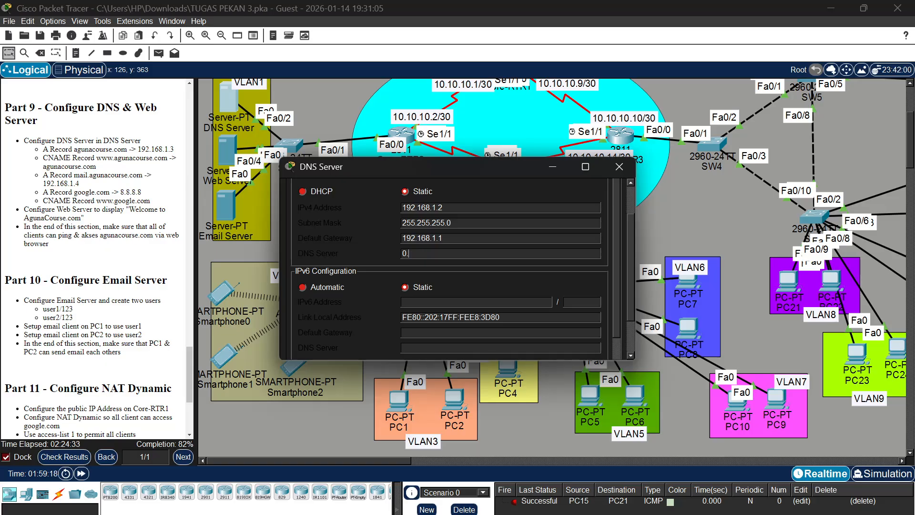
key("BackSpace")
key("BackSpace")
type("192.17")
key("BackSpace")
type("68.1.2")
left_click(618, 172)
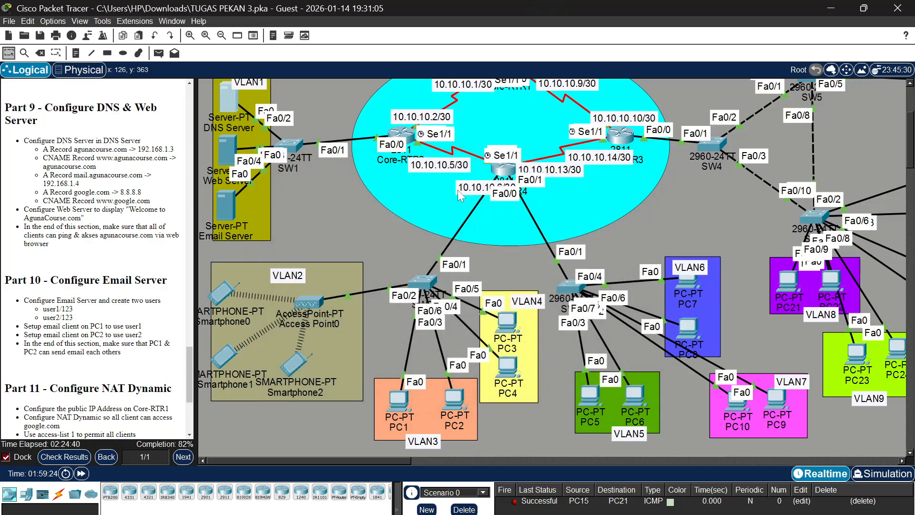
Set the DNS server address in the Web Server's IPv4 configuration to 192.168.1.2 and close its window
left_click(232, 146)
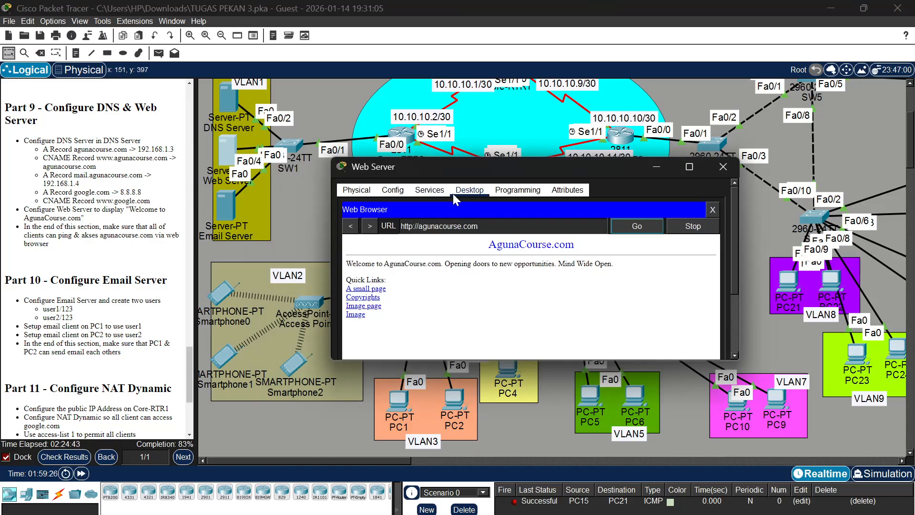
left_click(712, 210)
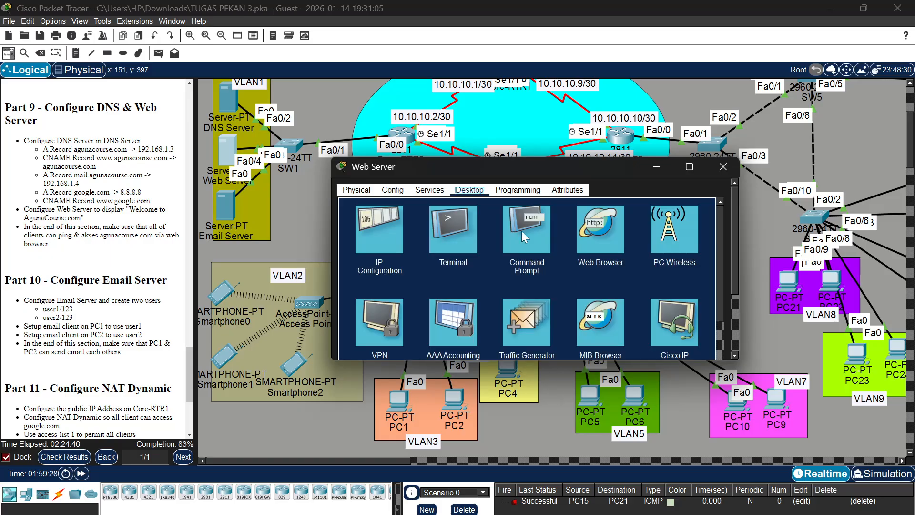
left_click(393, 232)
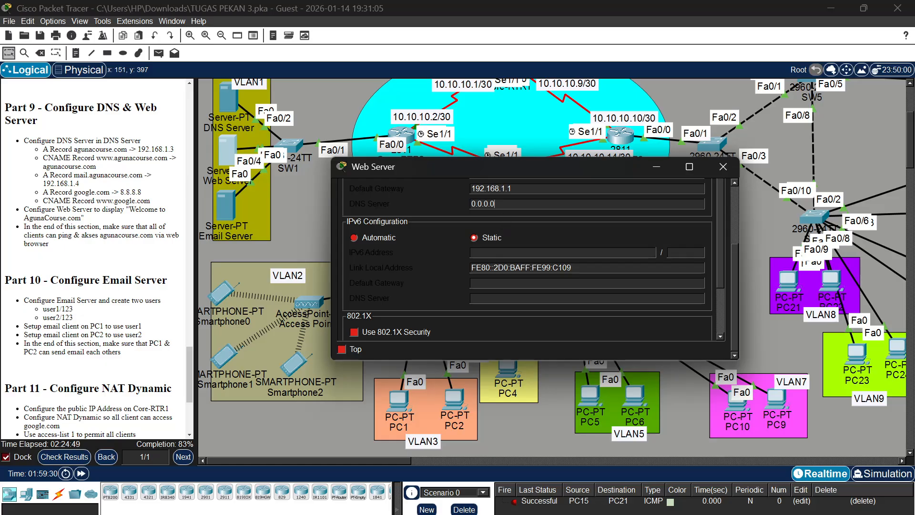
left_click(504, 208)
key("BackSpace")
key("BackSpace")
key("BackSpace")
key("BackSpace")
key("BackSpace")
key("BackSpace")
key("BackSpace")
type("192.168.1.2")
left_click(723, 166)
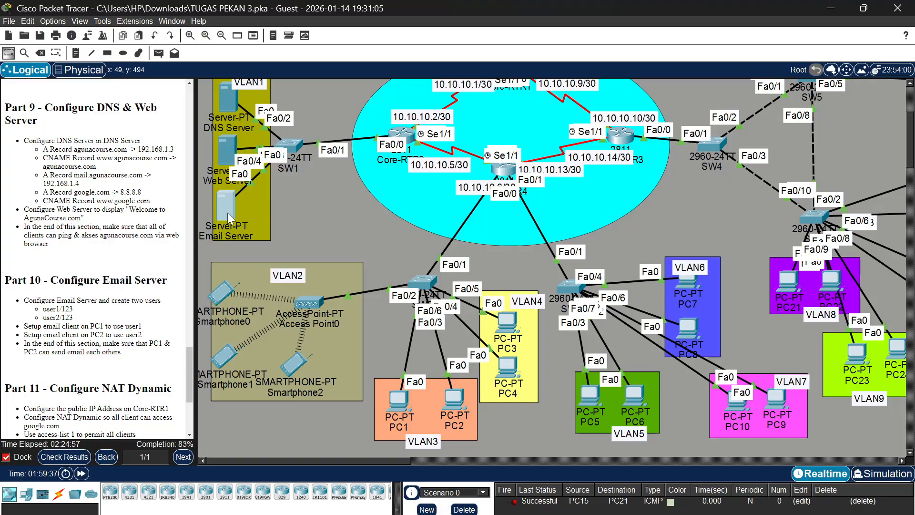
Set the DNS server address in the Email Server's IPv4 configuration to 192.168.1.2 and close its window
left_click(227, 213)
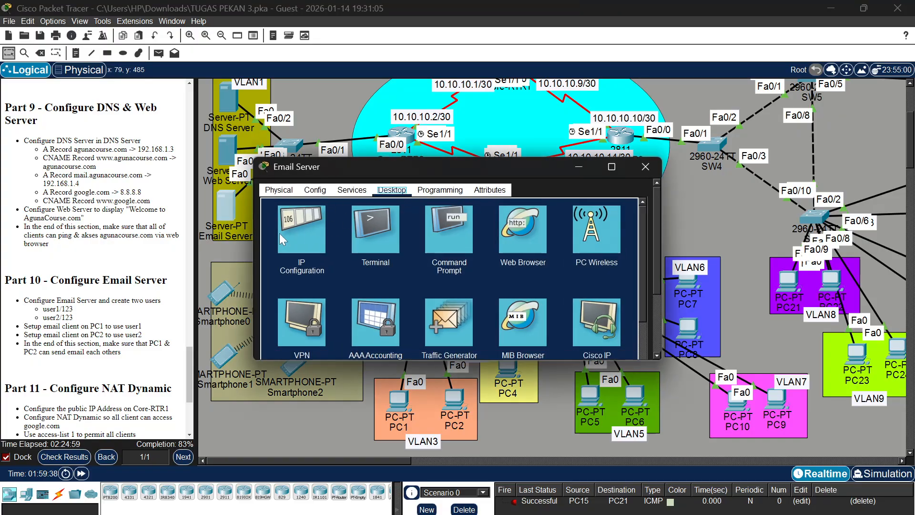
left_click(285, 230)
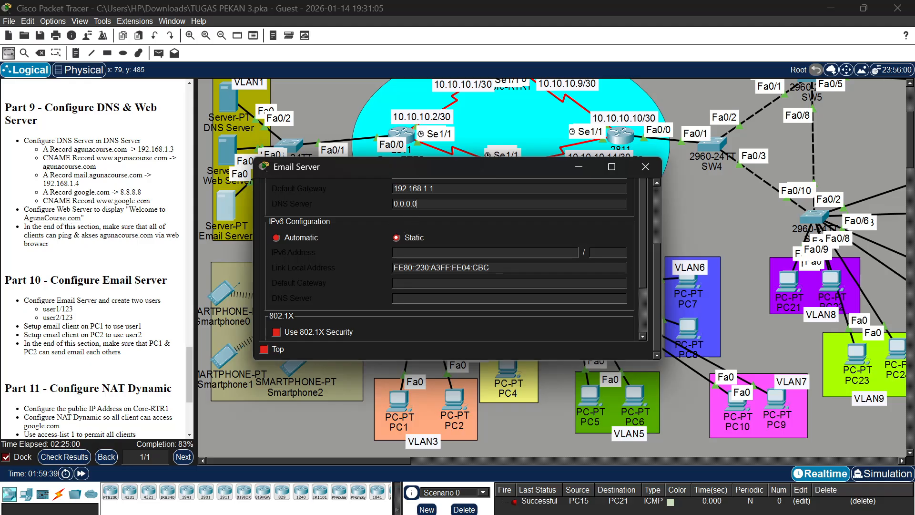
key("BackSpace")
key("BackSpace")
key("BackSpace")
key("BackSpace")
key("BackSpace")
key("BackSpace")
key("BackSpace")
type("192.168.1.2")
left_click(646, 167)
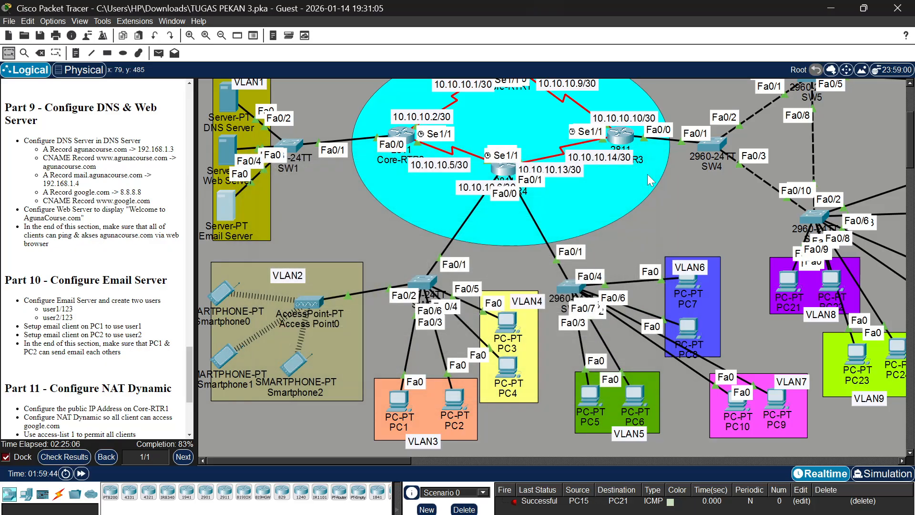
Repeat the ping to agunacourse.com from the Web Server's command prompt and close its window
left_click(228, 140)
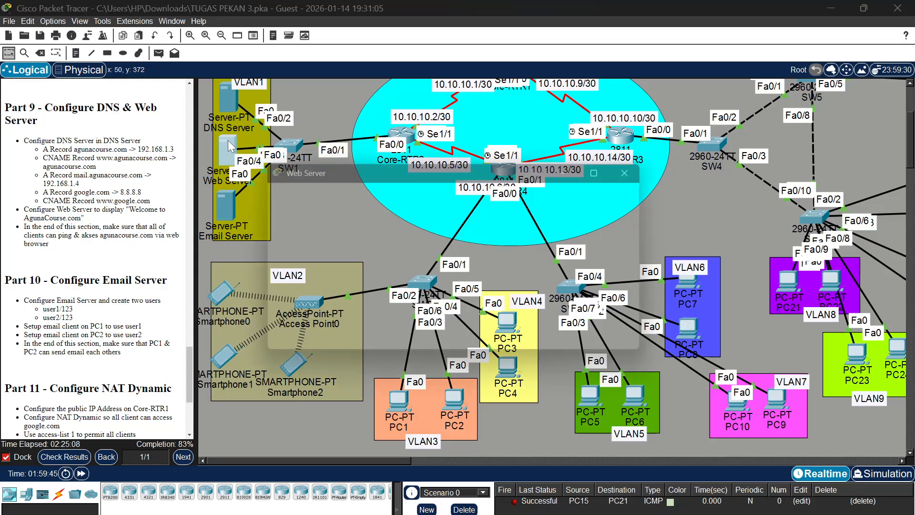
left_click(431, 238)
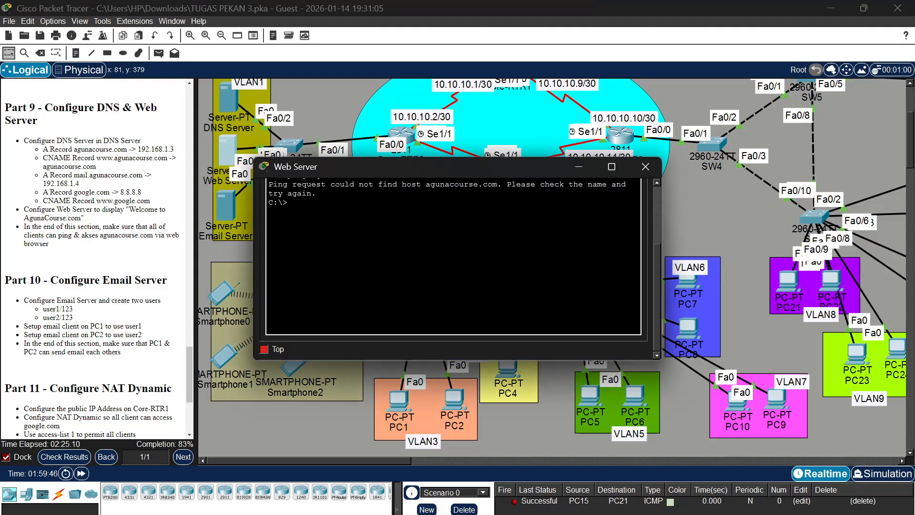
type("ping agunacourse.com")
key("Return")
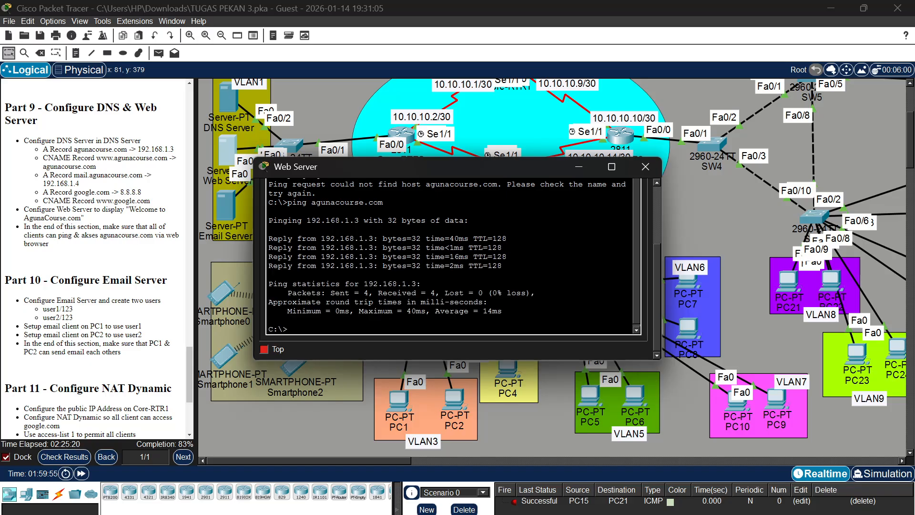
left_click(645, 166)
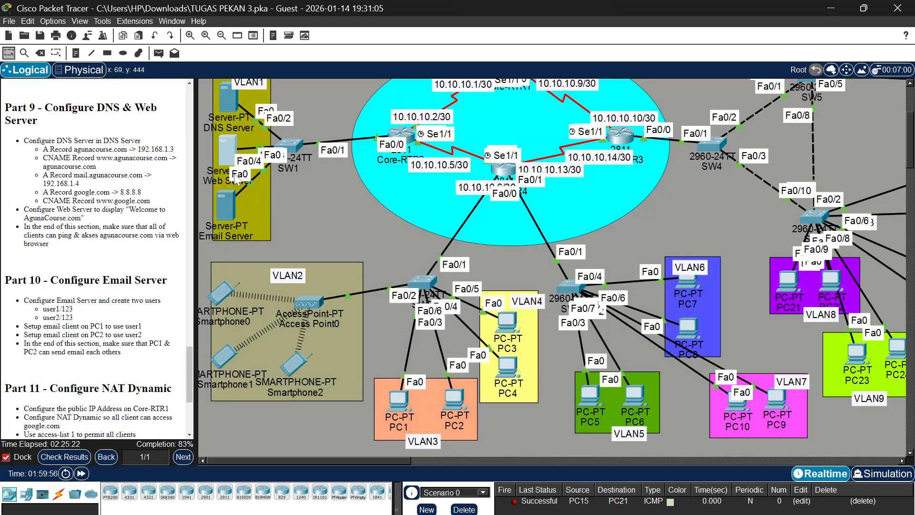
Browse to agunacourse.com from Smartphone0's web browser to check client access, then close its window
left_click(222, 290)
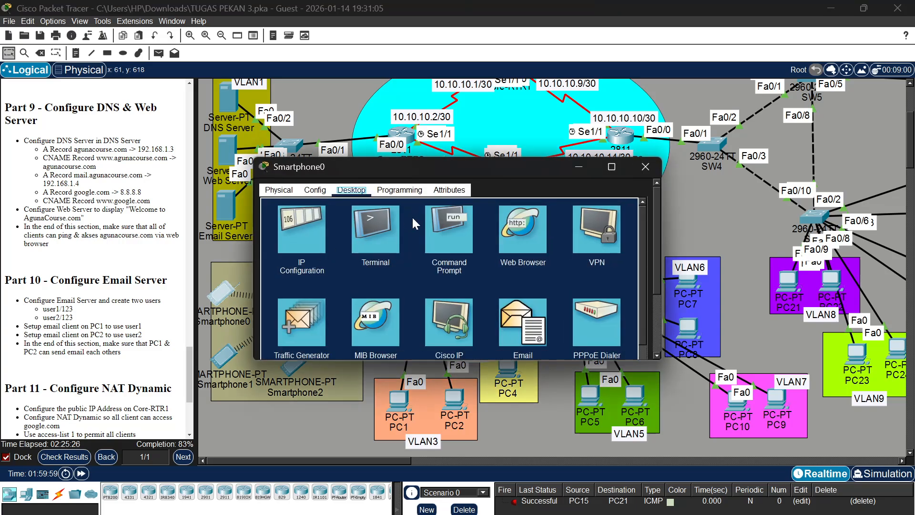
left_click(513, 227)
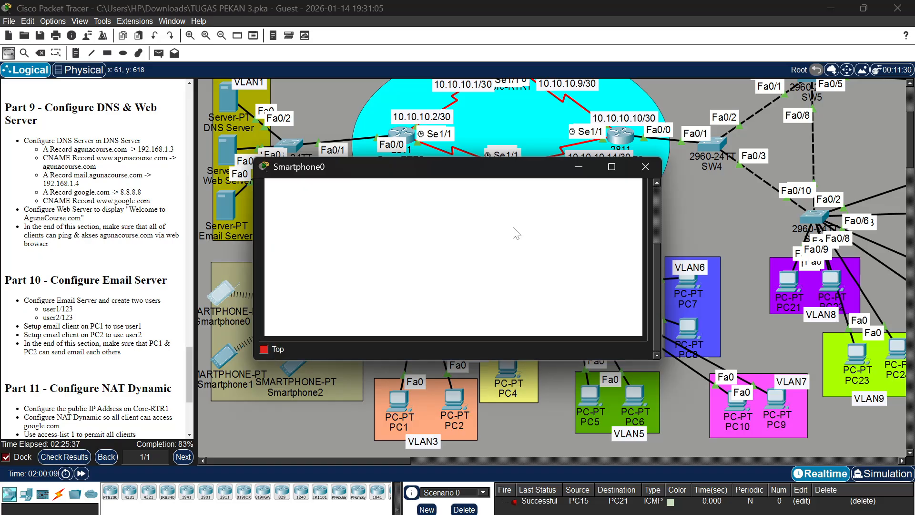
type("ag")
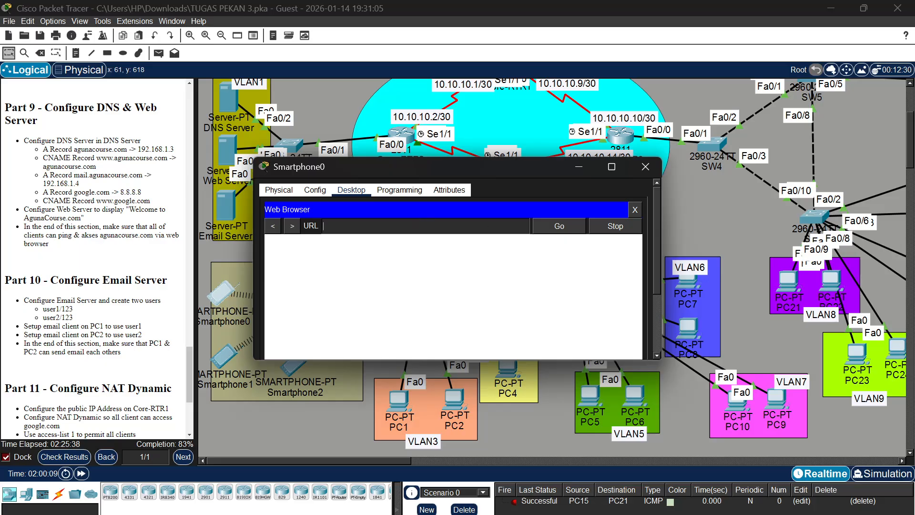
type("una.cou")
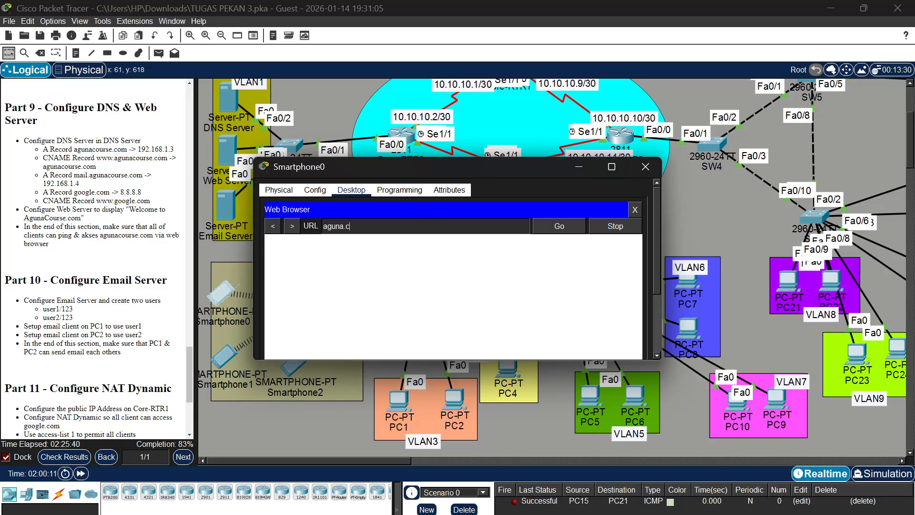
key("BackSpace")
key("BackSpace")
key("BackSpace")
key("BackSpace")
type("course.com")
key("Return")
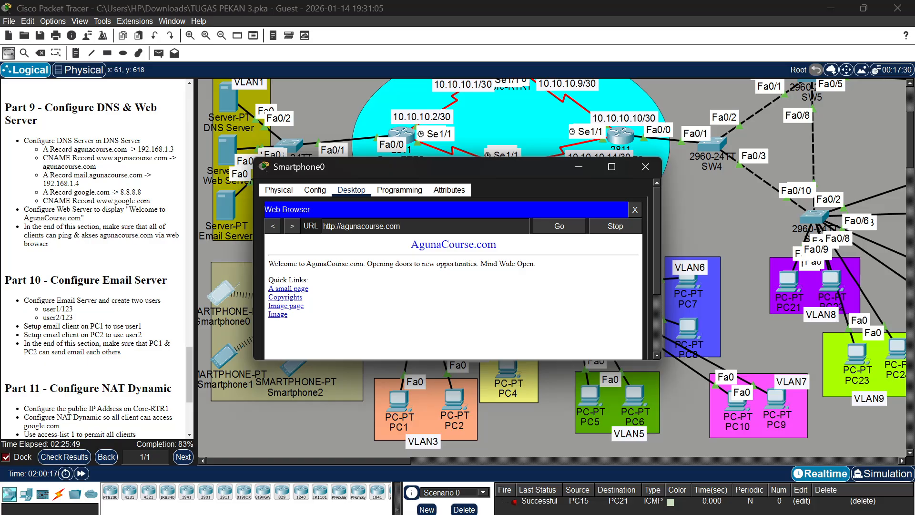
left_click(646, 167)
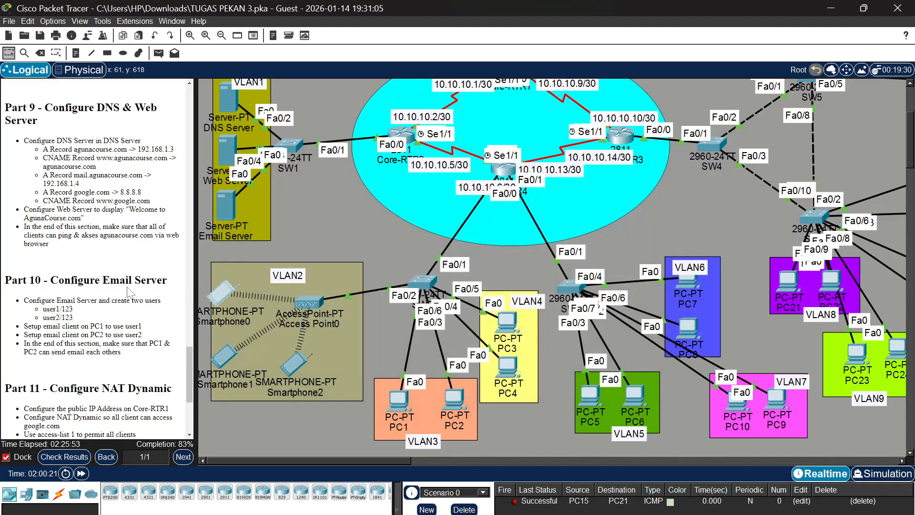
Read the Part 10 email server requirements in the assignment instructions
scroll(130, 292, "down", 2)
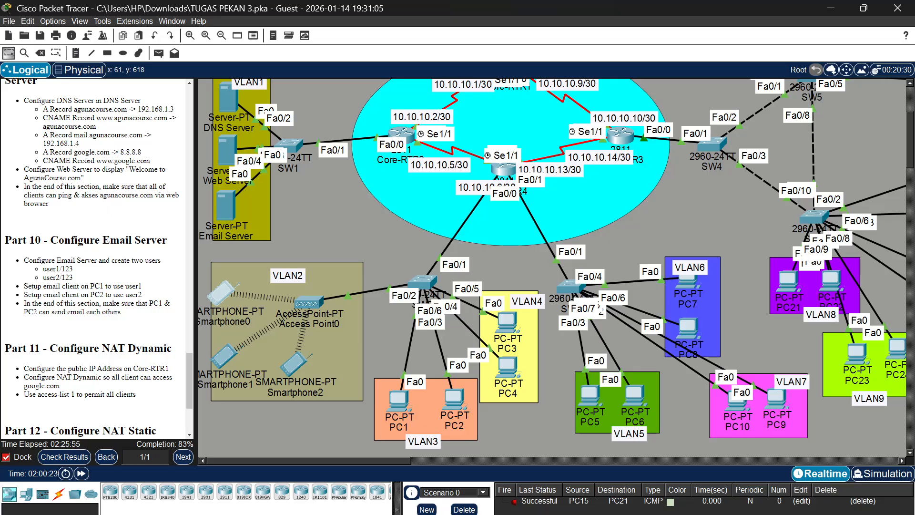
scroll(98, 252, "up", 2)
scroll(98, 257, "down", 4)
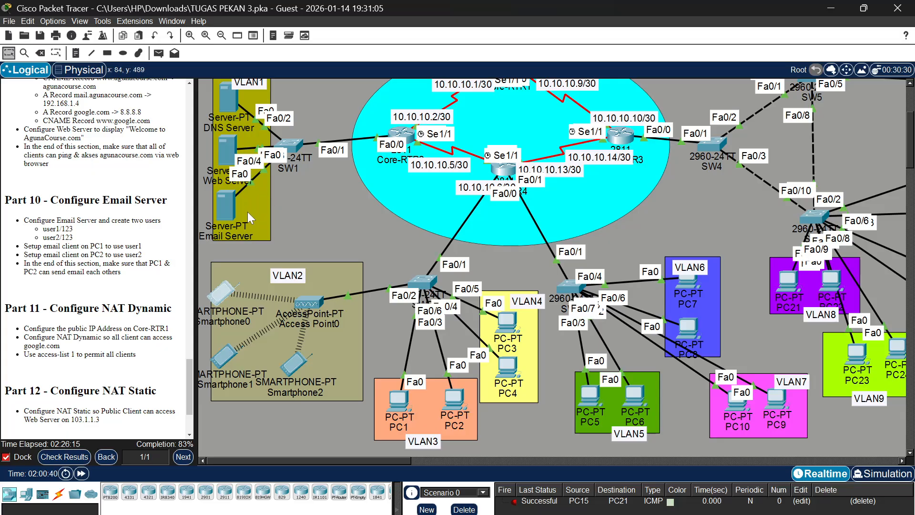
left_click(222, 202)
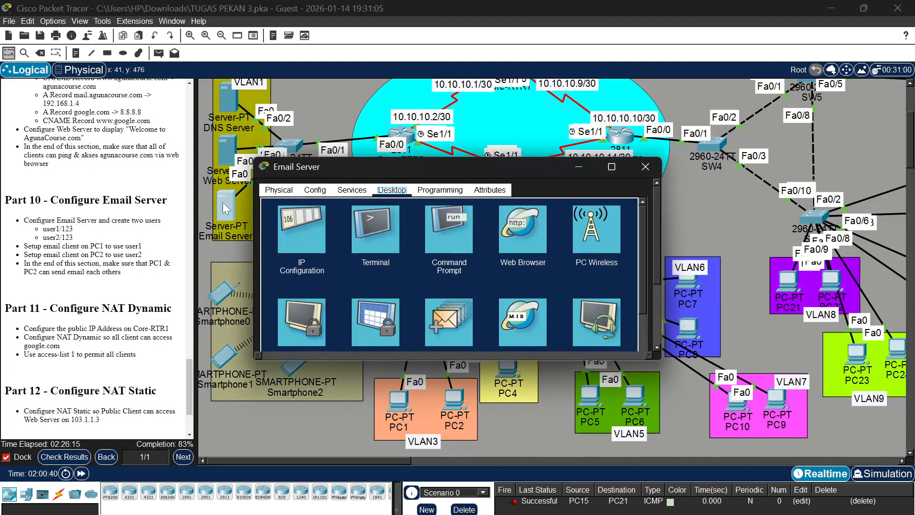
left_click(349, 192)
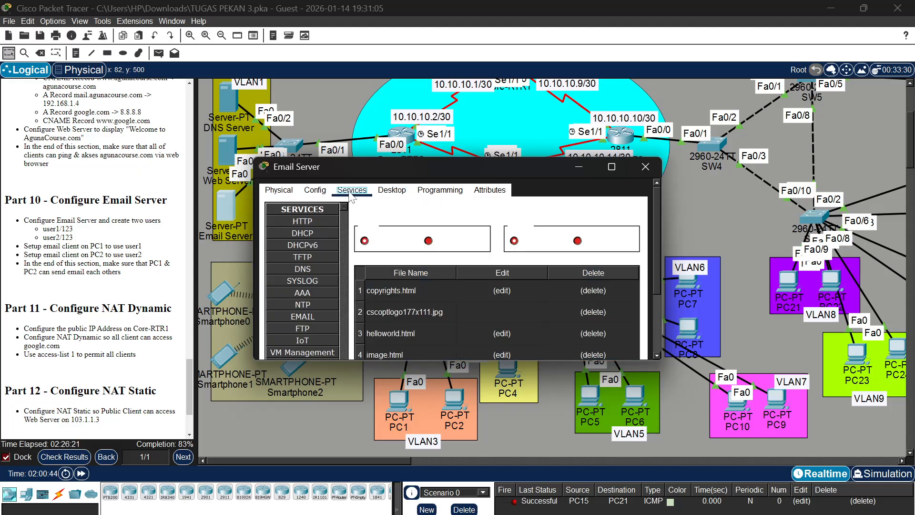
left_click(305, 324)
left_click(307, 316)
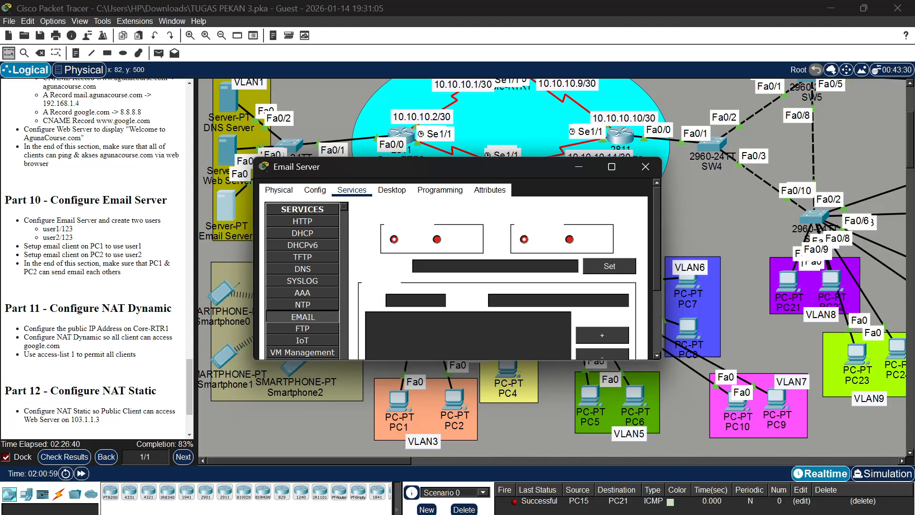
type("agunacour")
type("se.com")
Fill in user1 with its account password and apply the agunacourse.com domain name on the email service
left_click(437, 298)
type("user")
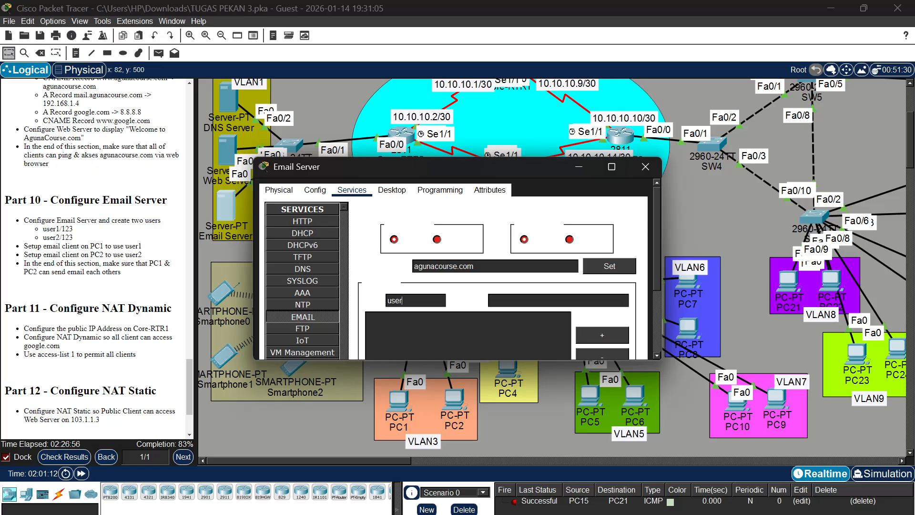
type("1")
type("123")
left_click(618, 270)
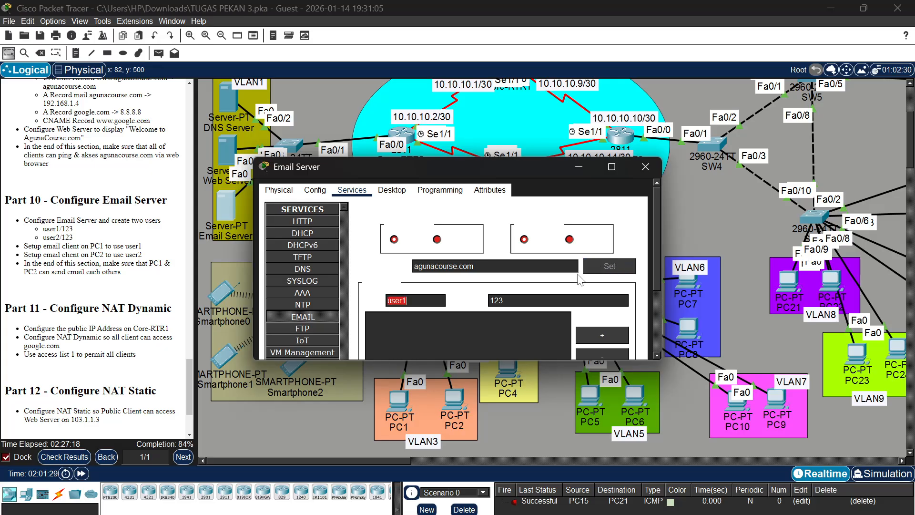
left_click(449, 302)
left_click(422, 301)
type("2")
scroll(541, 312, "down", 3)
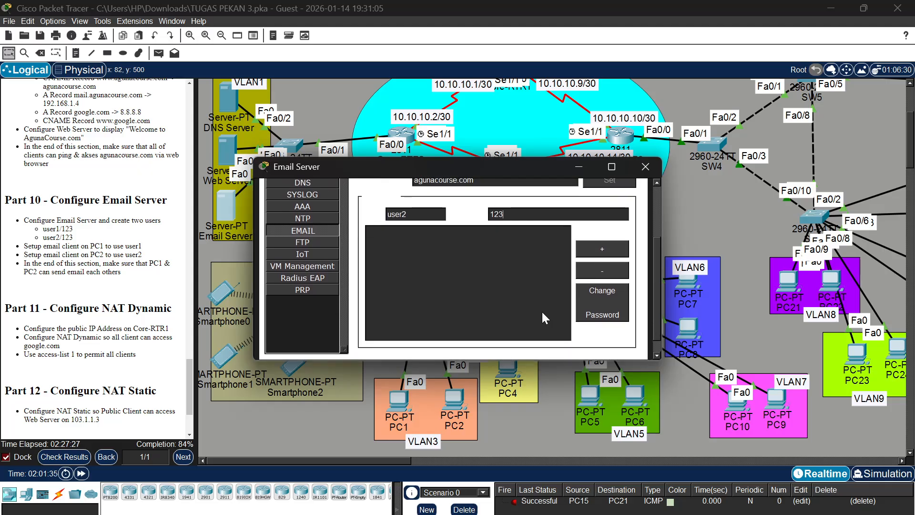
scroll(542, 310, "up", 1)
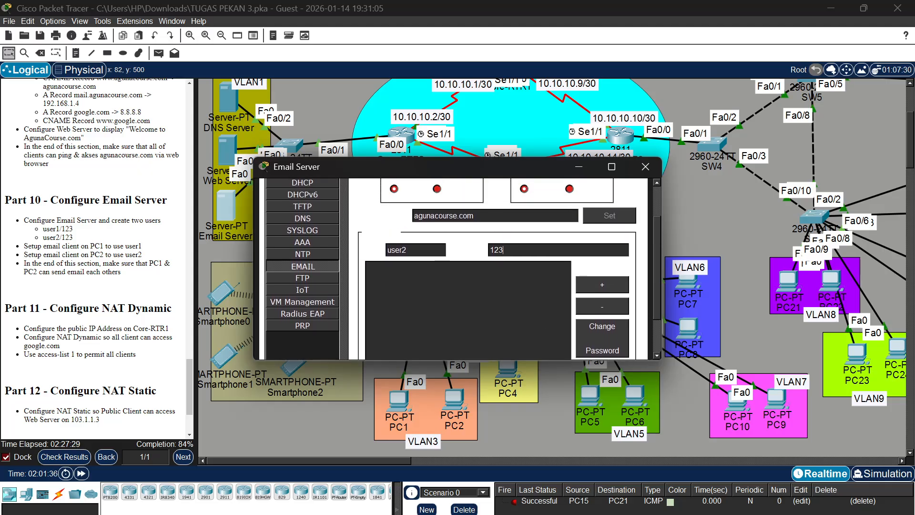
key("BackSpace")
type("1")
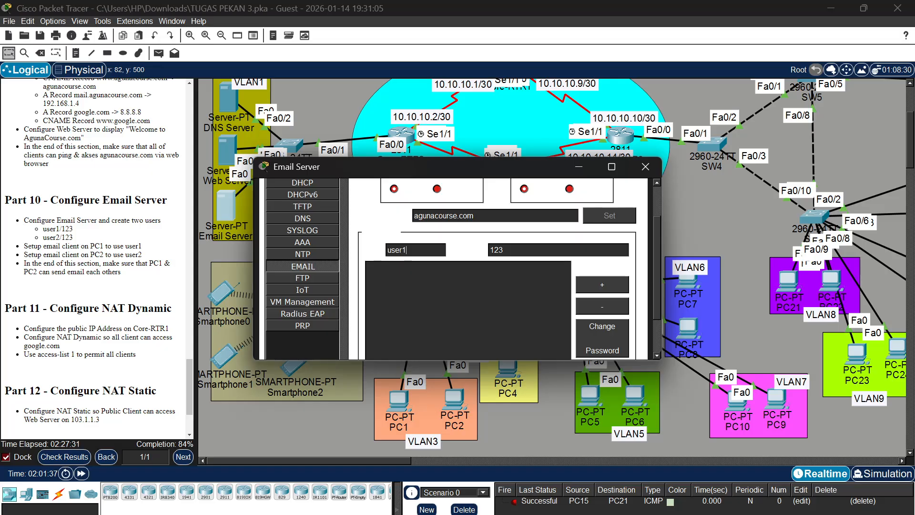
Add the filled-in user1 account and a second account, user2, with its password, then close the Email Server's window
left_click(598, 286)
left_click(412, 250)
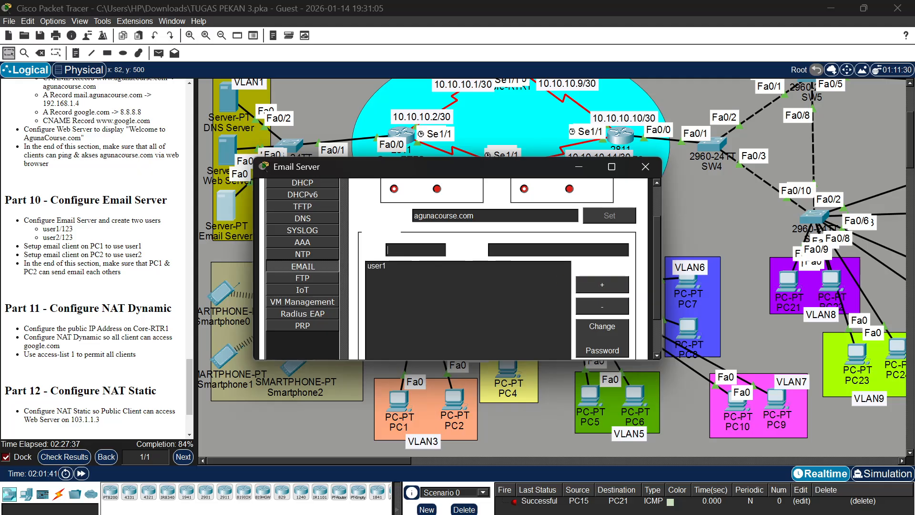
type("user2")
key("Tab")
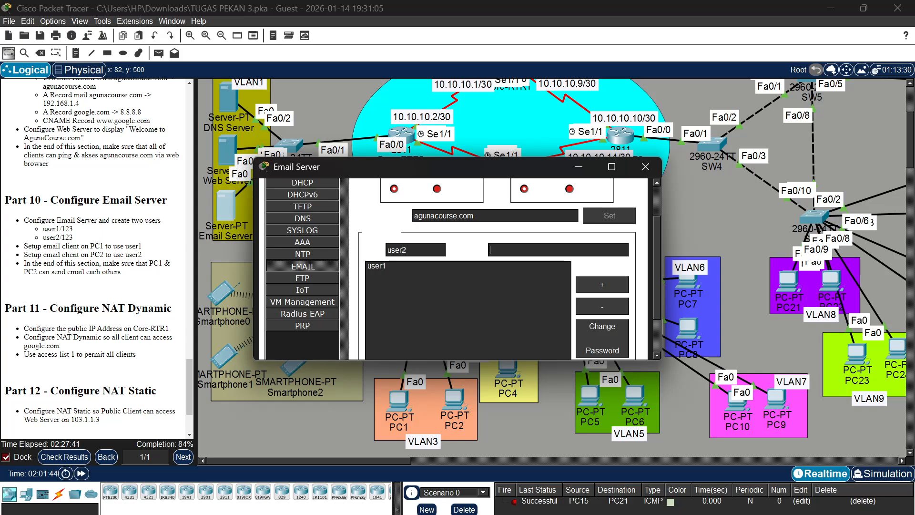
type("123")
left_click(603, 282)
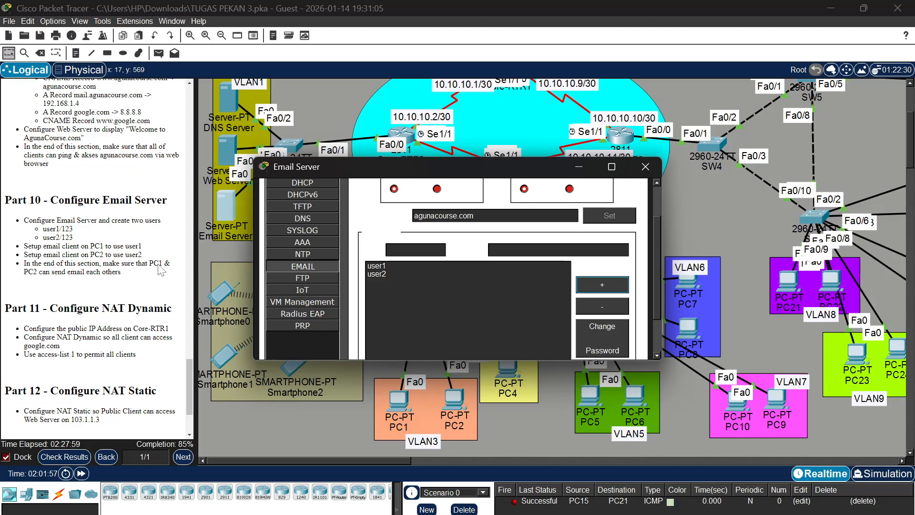
left_click(645, 167)
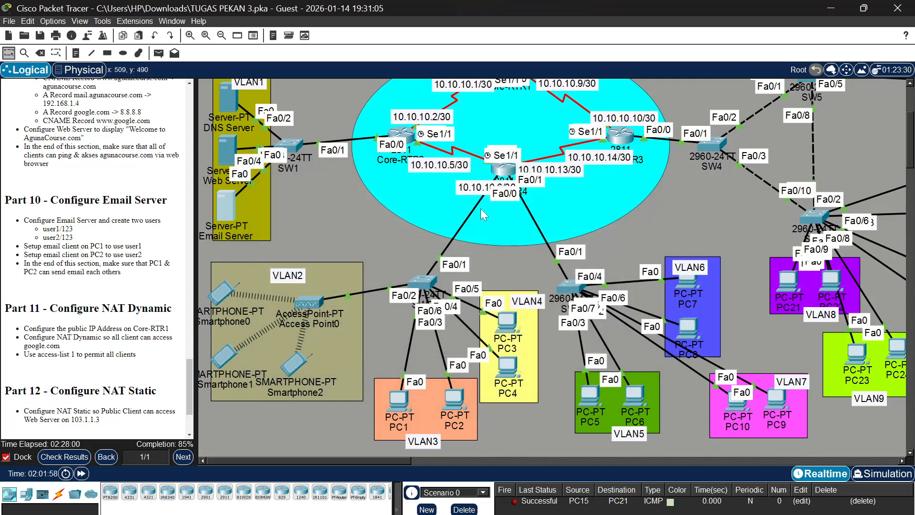
Open the mail configuration of PC1's email client
scroll(467, 236, "up", 5)
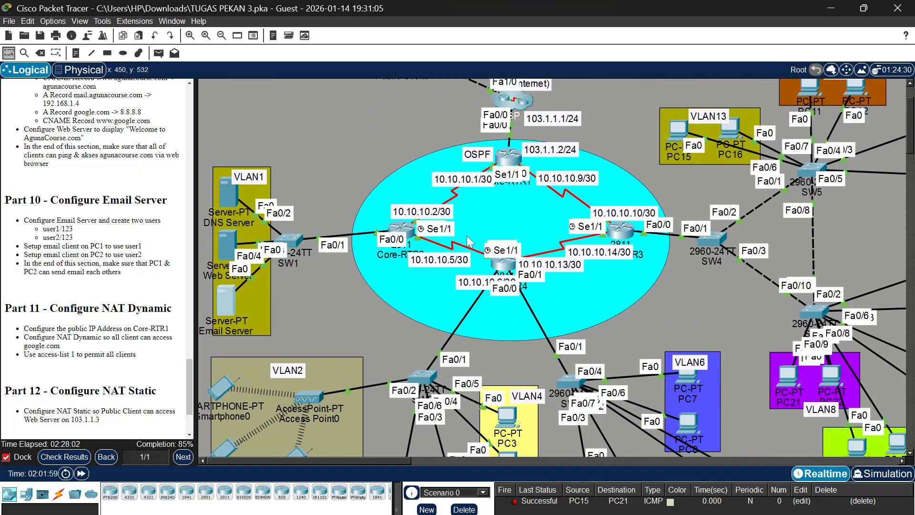
scroll(467, 235, "down", 6)
scroll(467, 235, "down", 2)
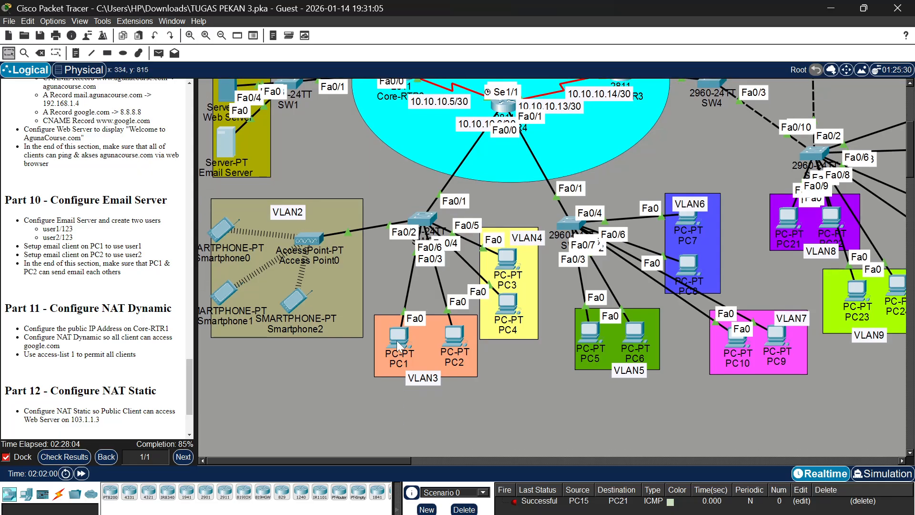
left_click(397, 341)
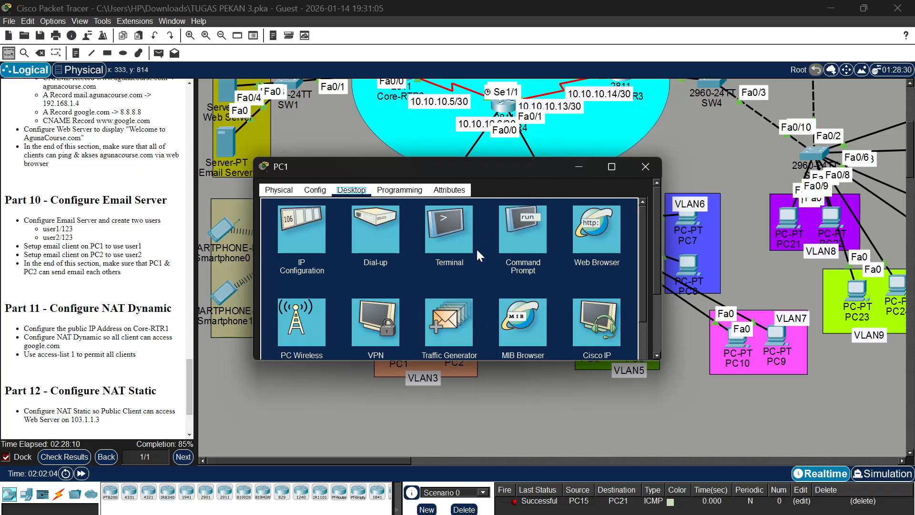
scroll(476, 253, "down", 3)
scroll(476, 252, "down", 5)
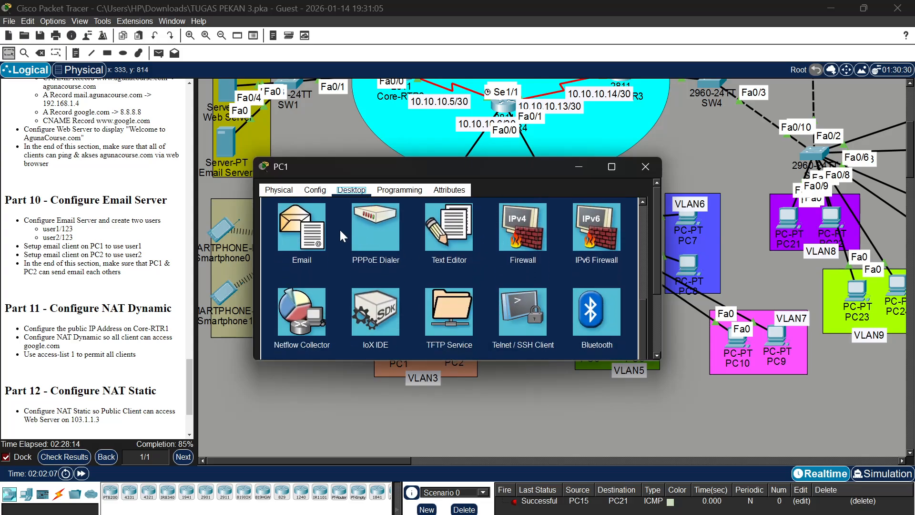
left_click(318, 221)
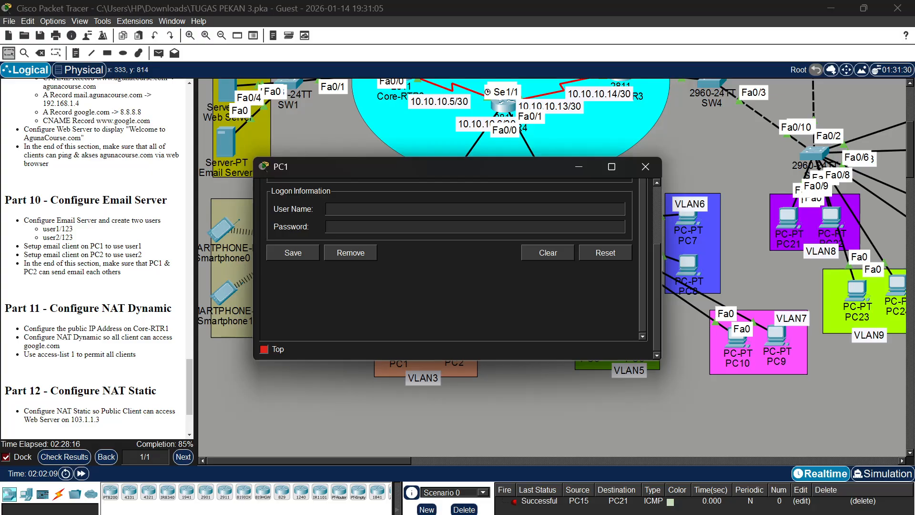
scroll(319, 223, "up", 7)
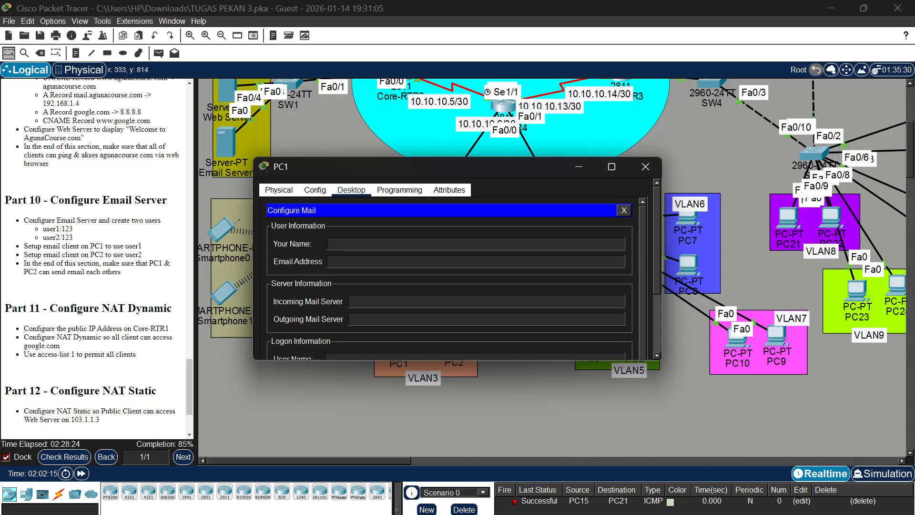
Set the name in PC1's mail user information to User1
type("use1")
key("BackSpace")
type("r1")
left_click(329, 261)
double_click(344, 244)
type("User1")
Enter User1's email address at the agunacourse.com domain in PC1's mail configuration
left_click(330, 261)
type("User1@agunac")
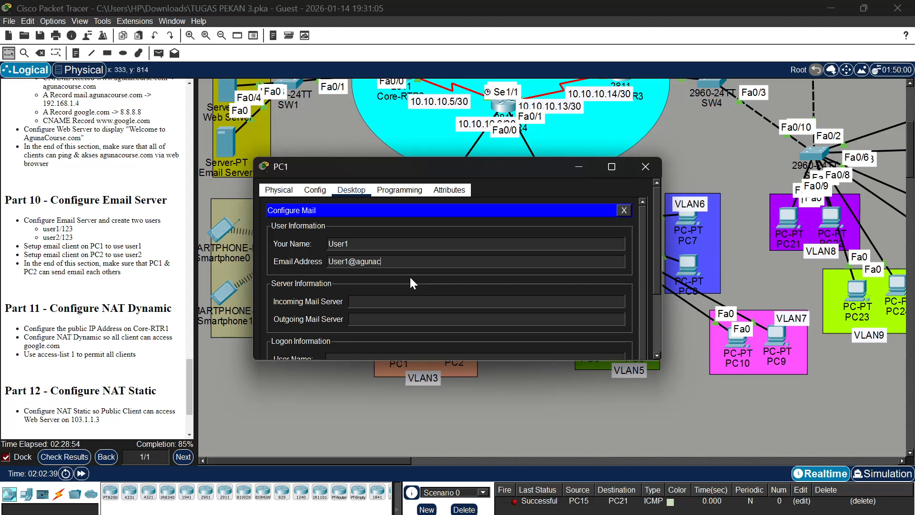
type("ourse.com")
Set both the incoming and outgoing mail servers on PC1 to mail.agunacourse.com
left_click(362, 301)
type("mail.agunacour")
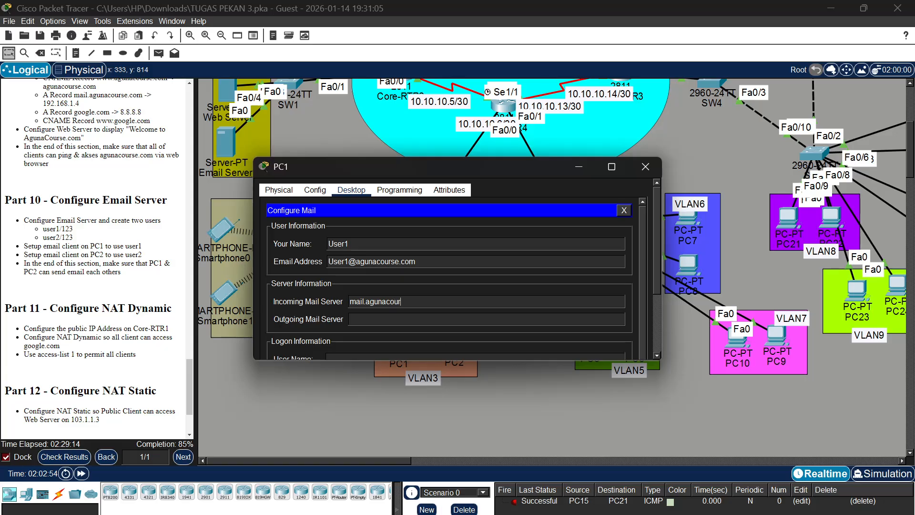
type("se.com")
type("mail")
type(".agunaco")
type("urse")
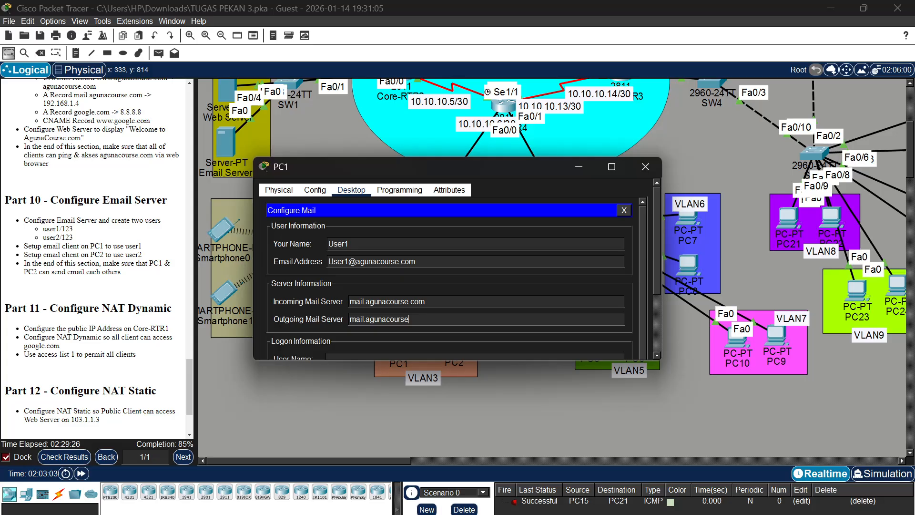
type(".com")
Enter the logon user name user1 and its password on PC1, save the mail configuration and minimize PC1's window
scroll(449, 278, "down", 3)
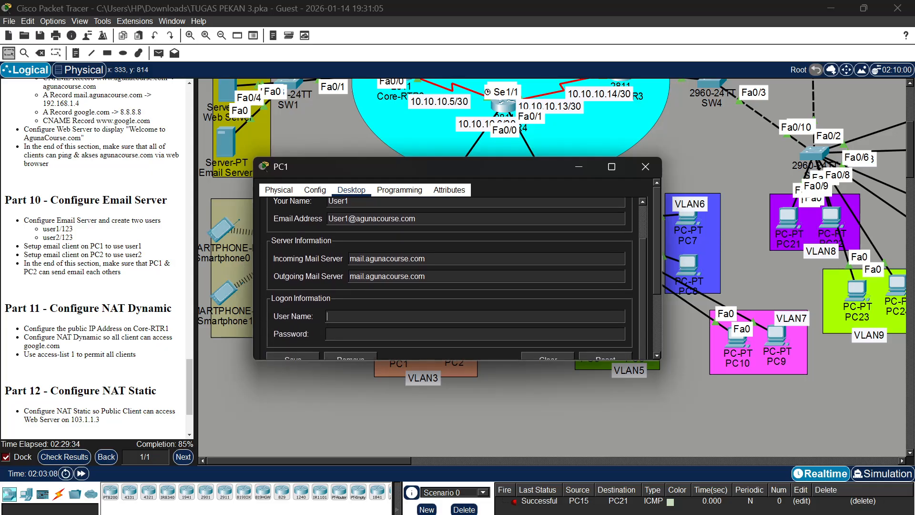
type("user1")
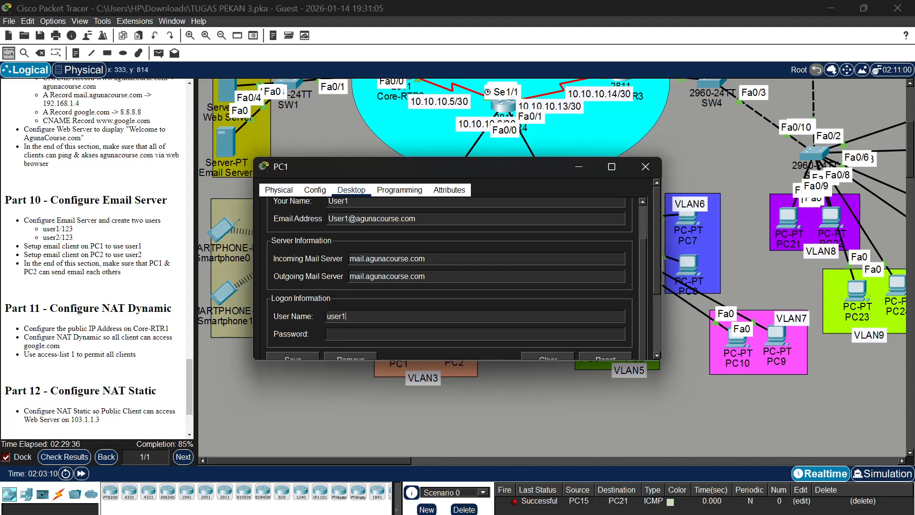
key("Tab")
type("123")
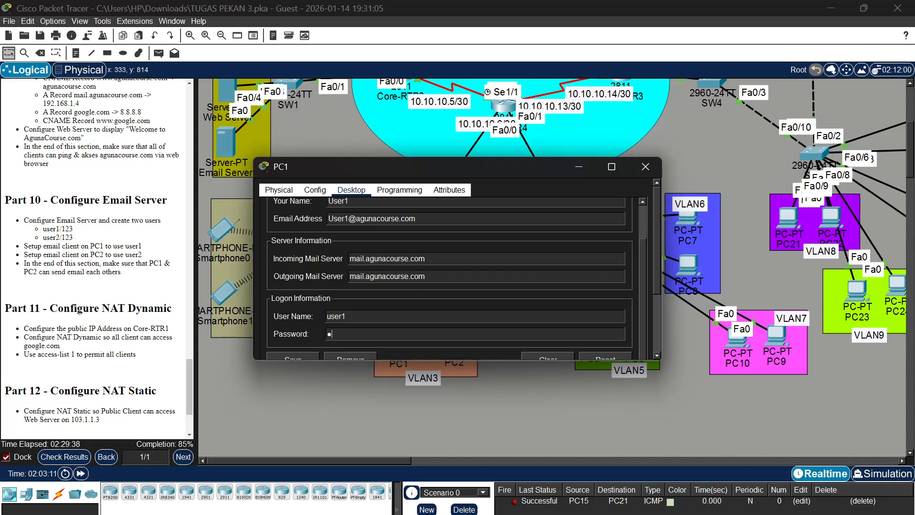
scroll(326, 339, "down", 2)
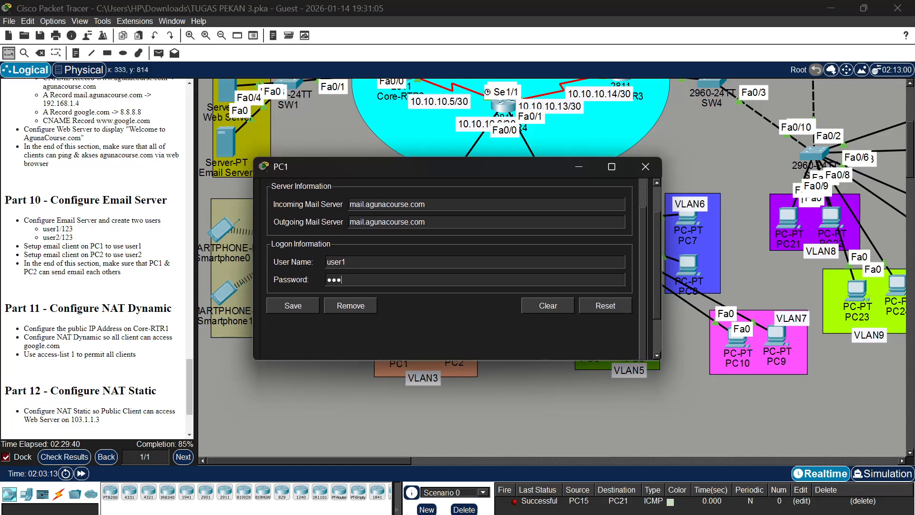
left_click(292, 304)
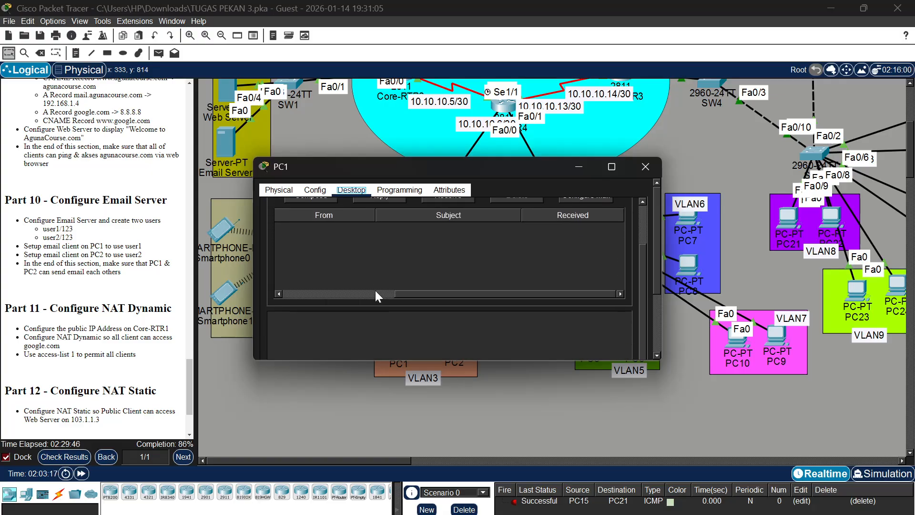
left_click(589, 165)
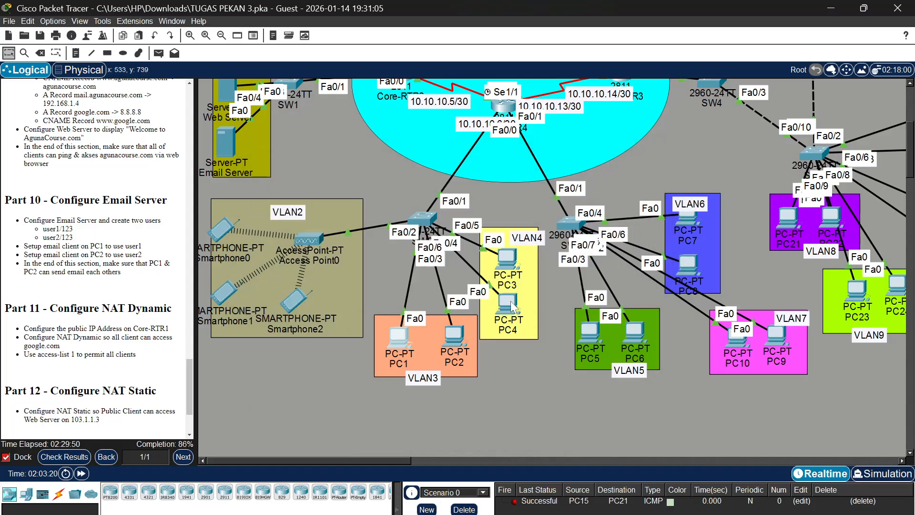
Open the mail configuration of PC2's email client
left_click(452, 340)
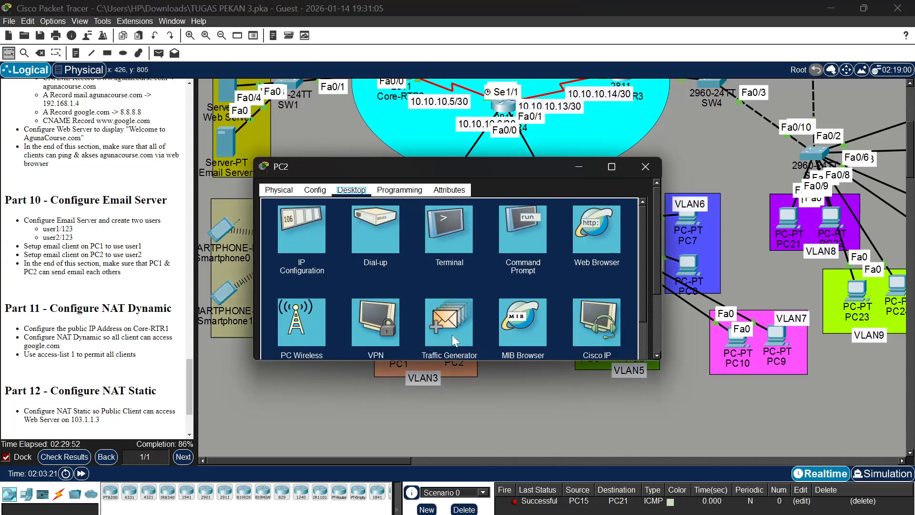
scroll(401, 236, "down", 3)
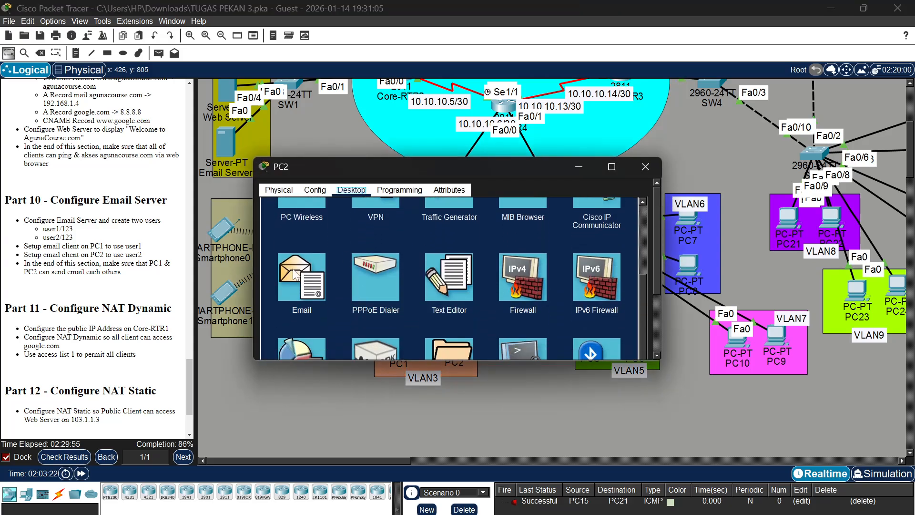
left_click(290, 277)
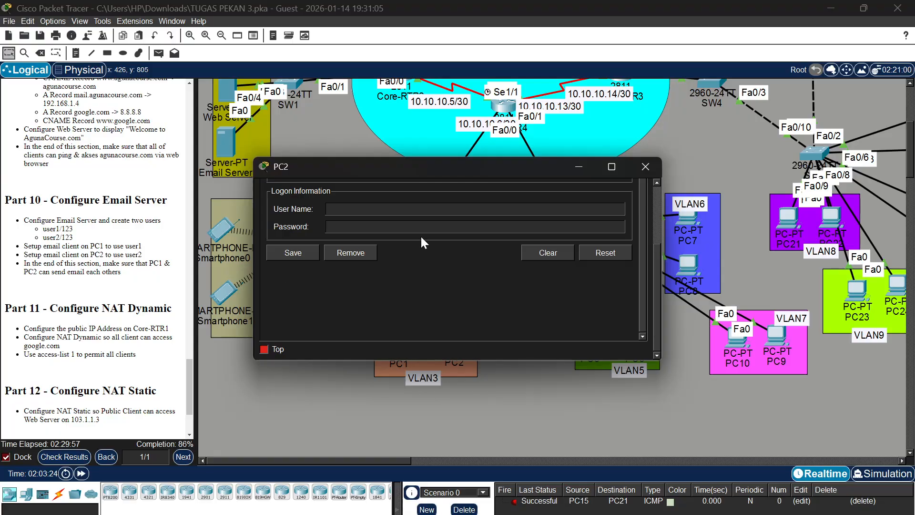
scroll(420, 235, "up", 3)
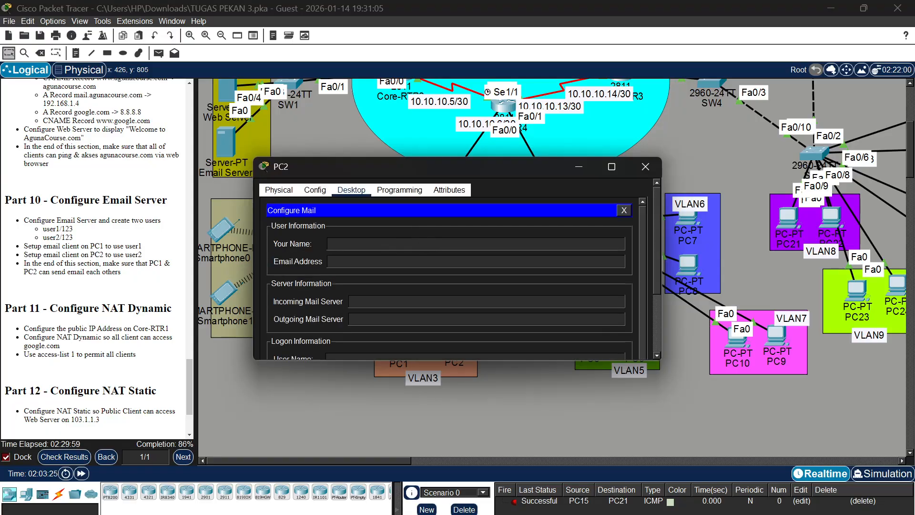
Enter User2 as the name and User2's email address at the agunacourse.com domain in PC2's mail configuration
type("User2")
type("U")
key("BackSpace")
type("er2")
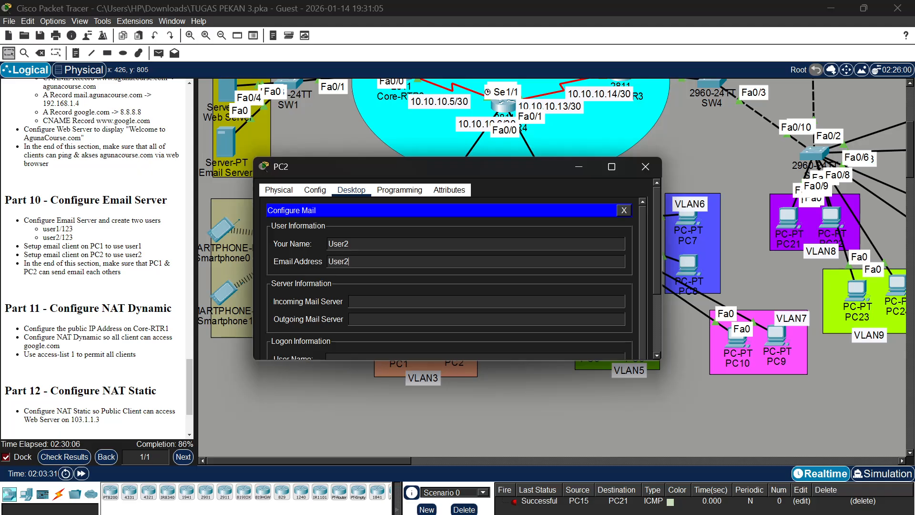
type("@ag")
type("unacourse")
type(".com")
type("mail")
type(".")
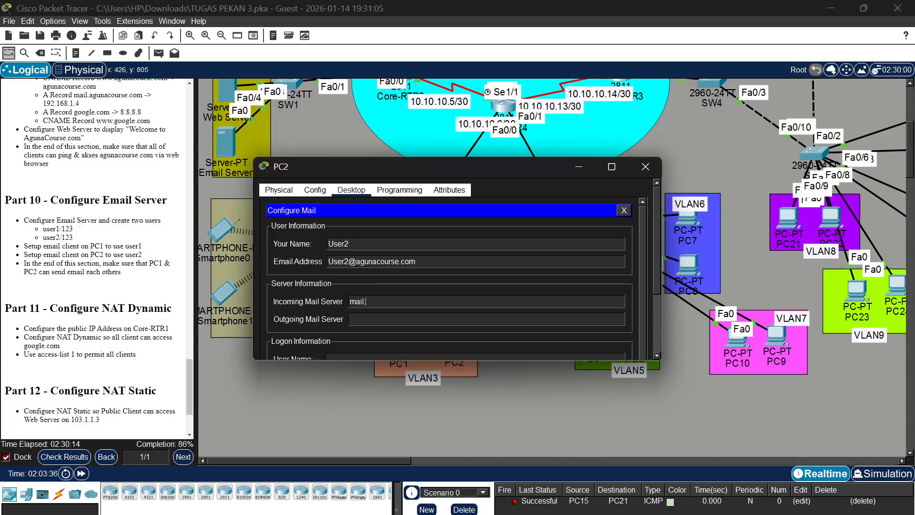
type("co")
Set both the incoming and outgoing mail servers on PC2 to mail.agunacourse.com
key("BackSpace")
key("BackSpace")
type("agunac")
type("ourse")
type(".com")
type("mail")
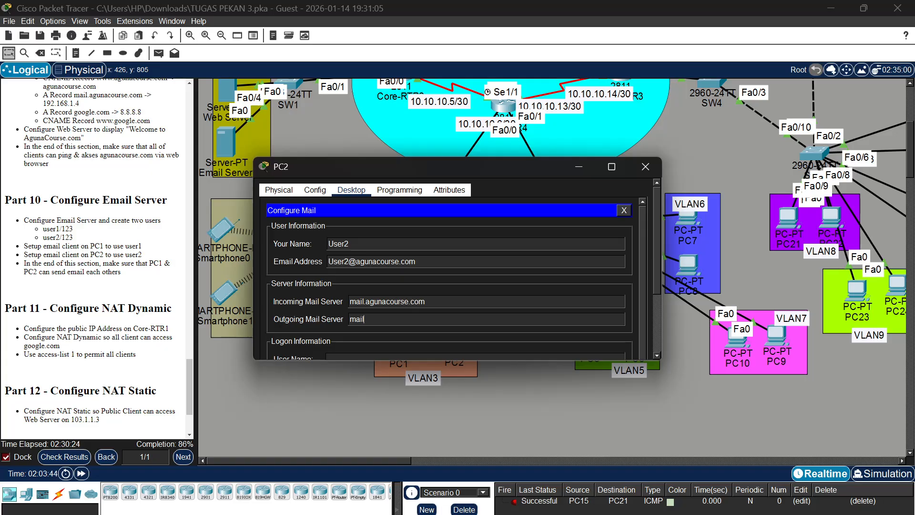
type(".agunacourse.com")
key("Tab")
scroll(381, 307, "down", 2)
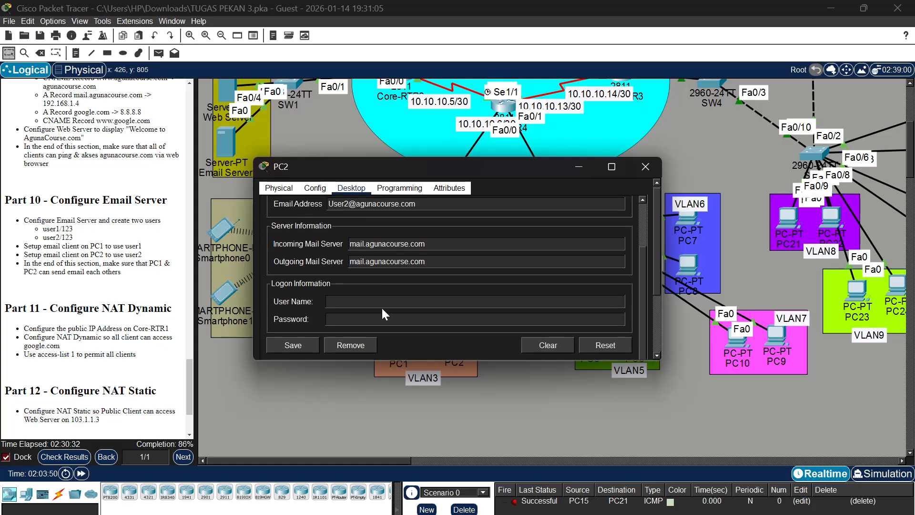
Enter the logon user name user2 and its password on PC2, save the mail configuration and minimize PC2's window
type("user2")
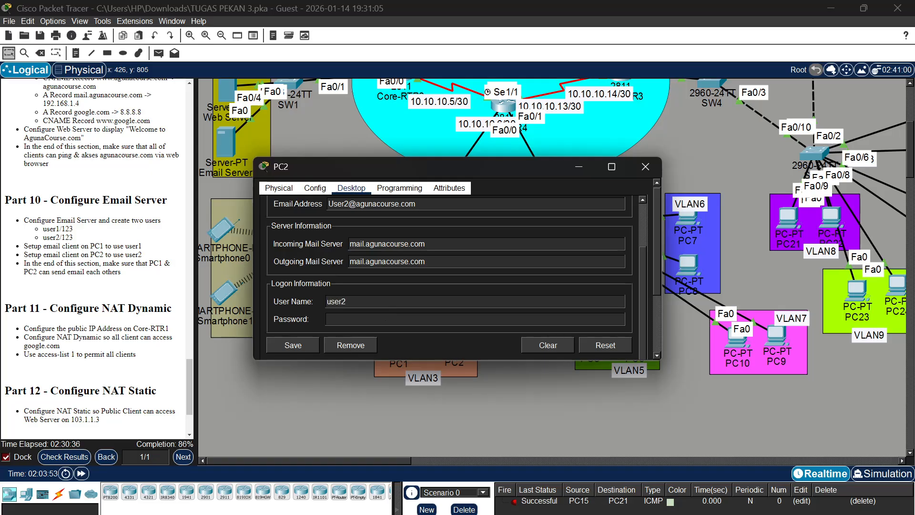
type("123")
left_click(299, 343)
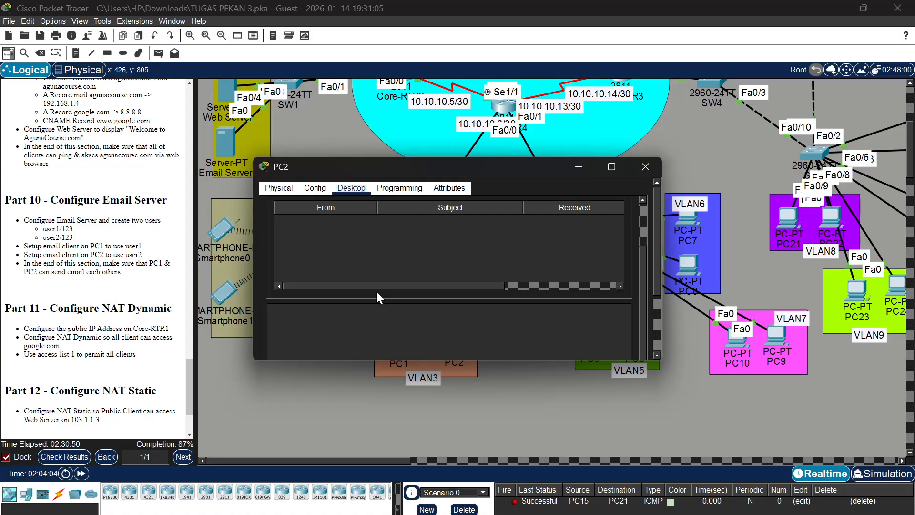
scroll(427, 244, "up", 2)
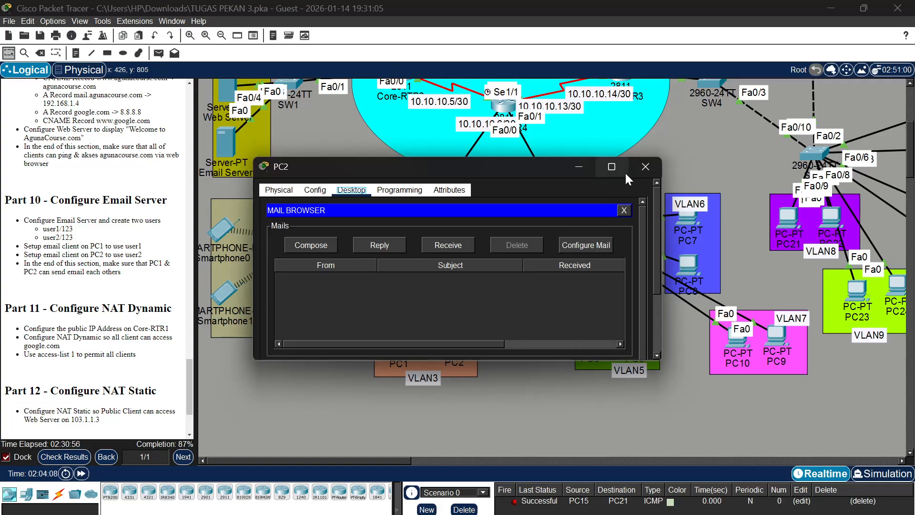
left_click(580, 168)
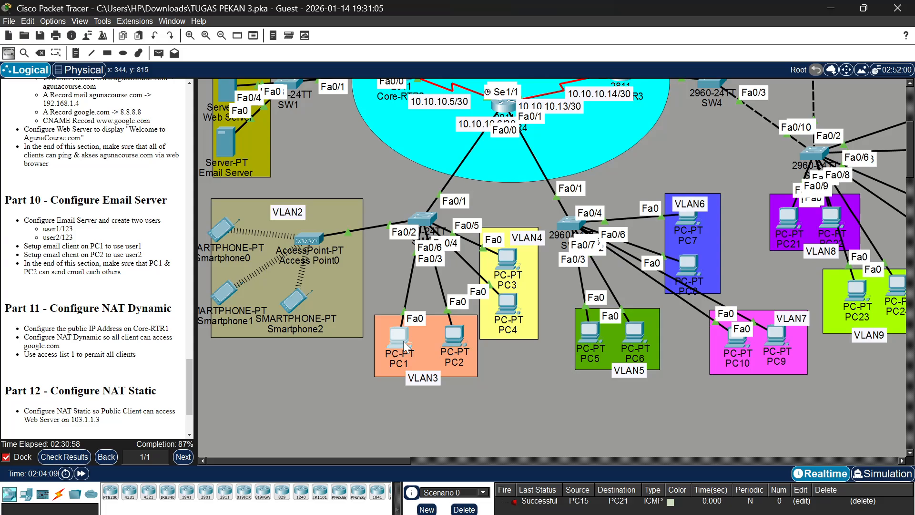
Review the user, server and logon settings in PC1's mail configuration and save it again
left_click(403, 341)
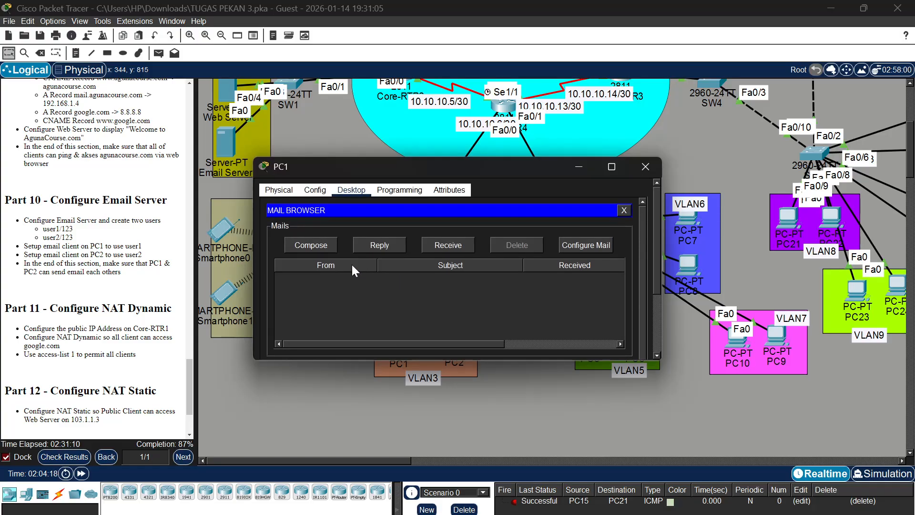
left_click(577, 249)
scroll(577, 249, "down", 1)
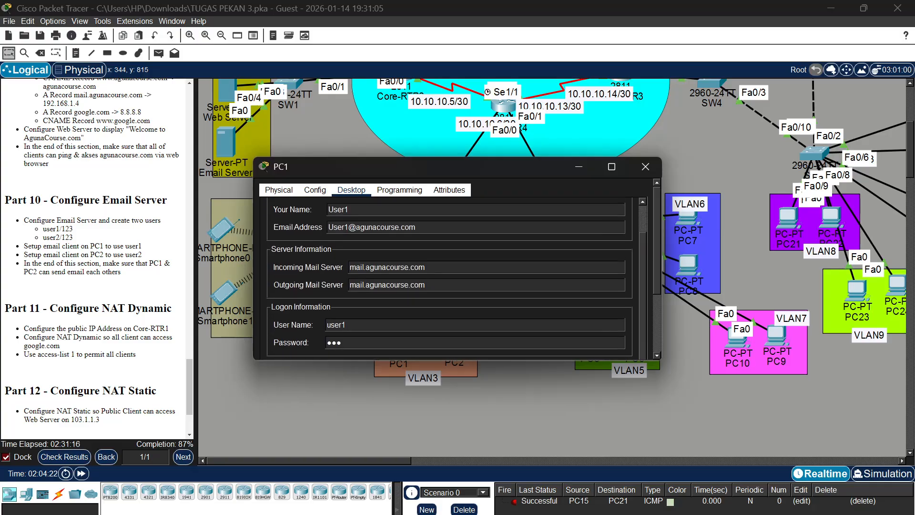
scroll(576, 249, "down", 3)
scroll(577, 248, "up", 4)
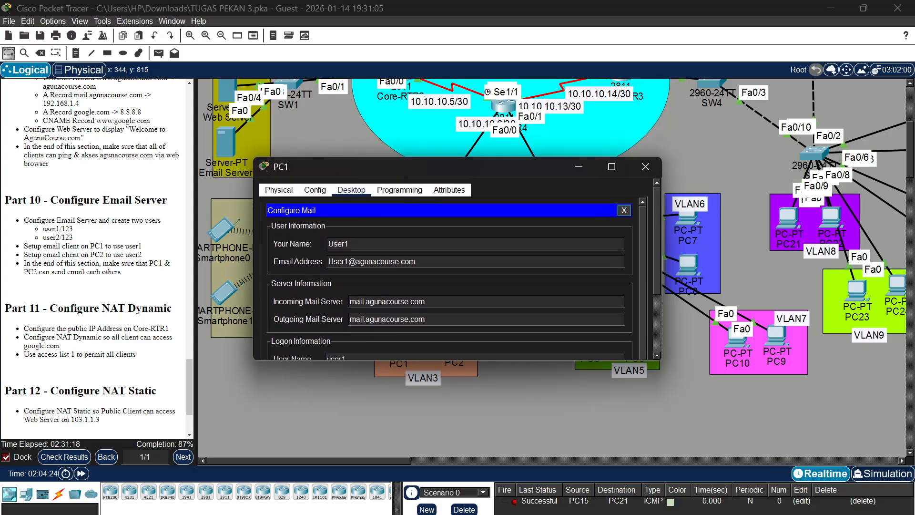
scroll(577, 249, "down", 3)
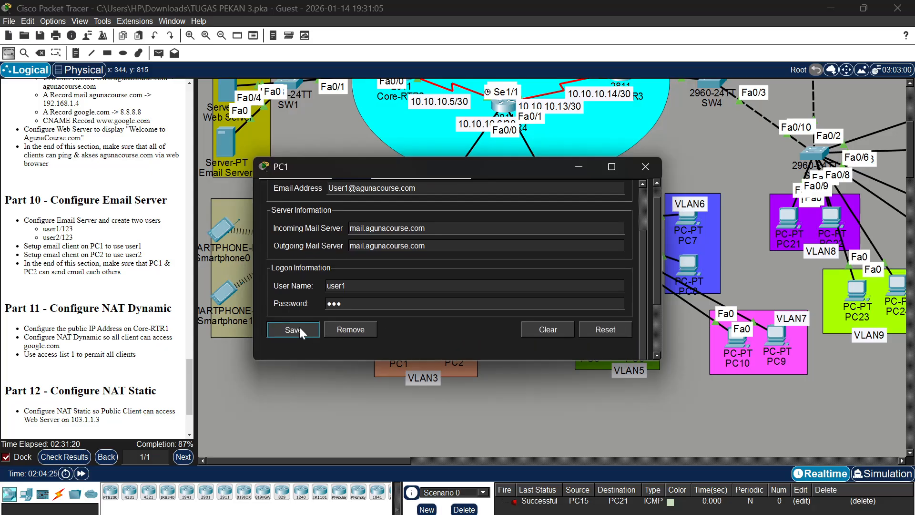
left_click(299, 327)
scroll(342, 264, "up", 3)
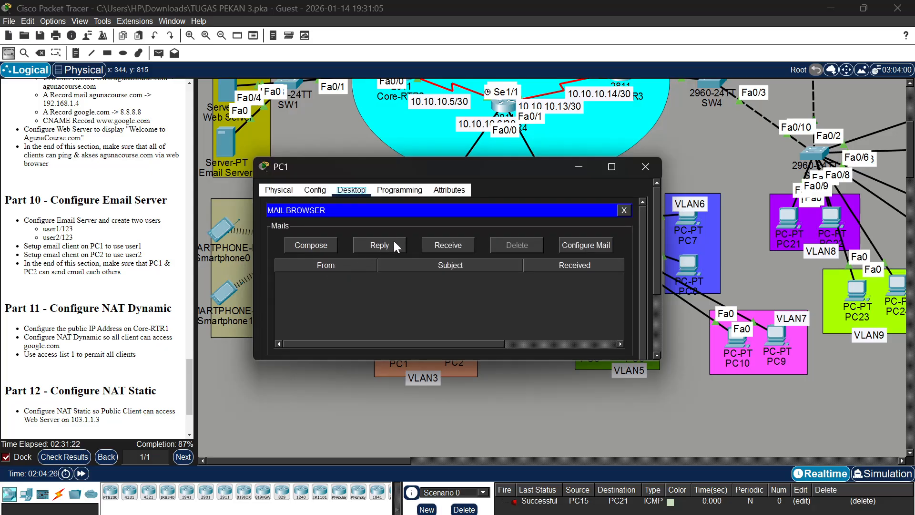
Compose a new mail on PC1 addressed to User2's email address at the agunacourse.com domain
left_click(327, 245)
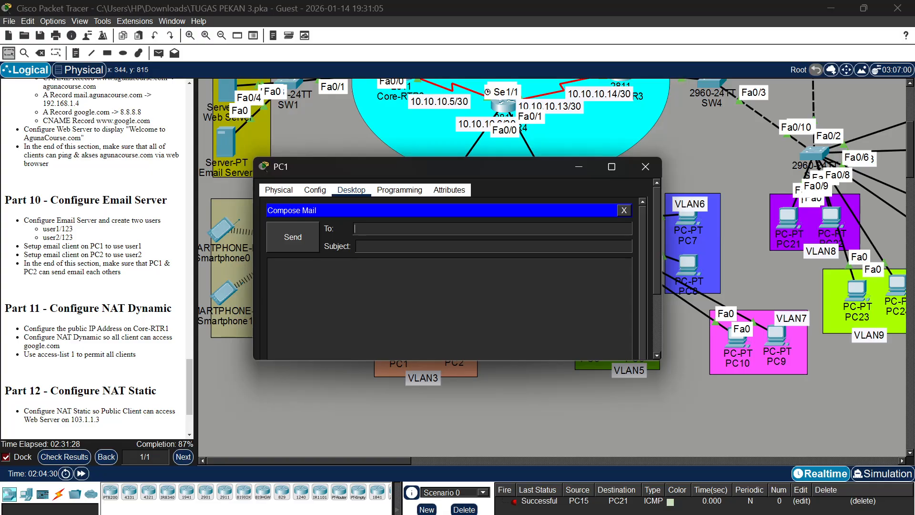
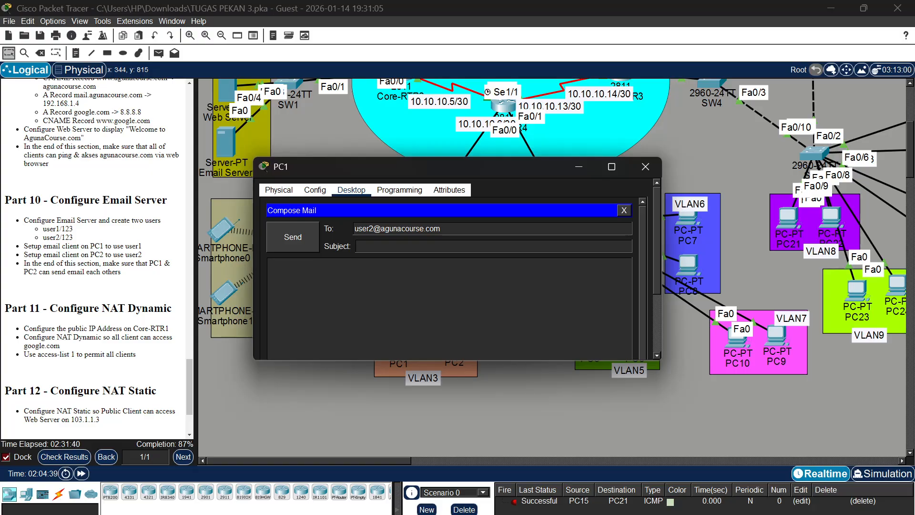
Give the mail the subject GoodMorning, send it and minimize PC1's window
left_click(357, 246)
type("GoodMorning")
left_click(284, 236)
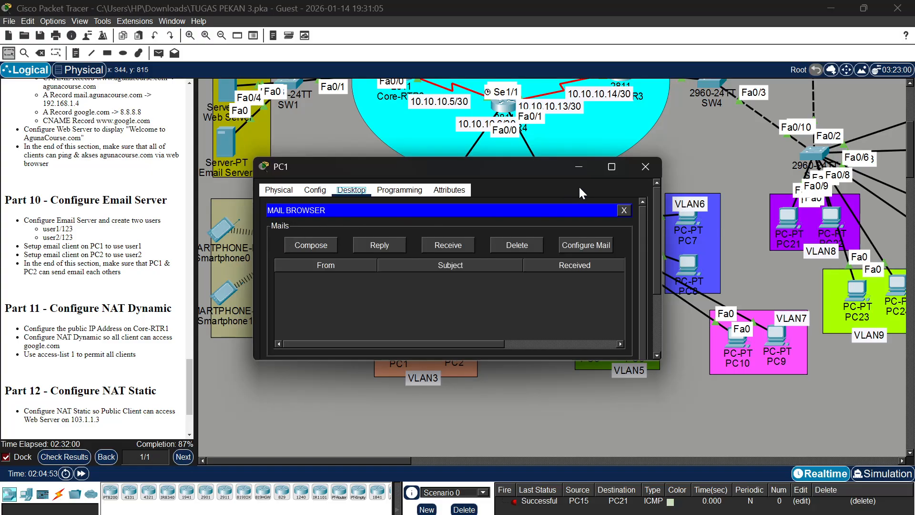
left_click(581, 167)
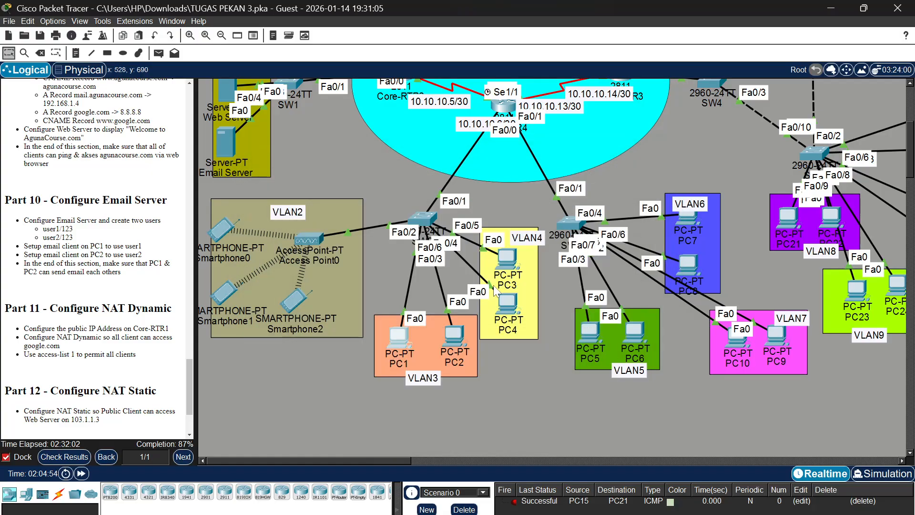
Receive the mail in PC2's mail browser, select the GoodMorning message from User1 and close PC2's window
left_click(453, 330)
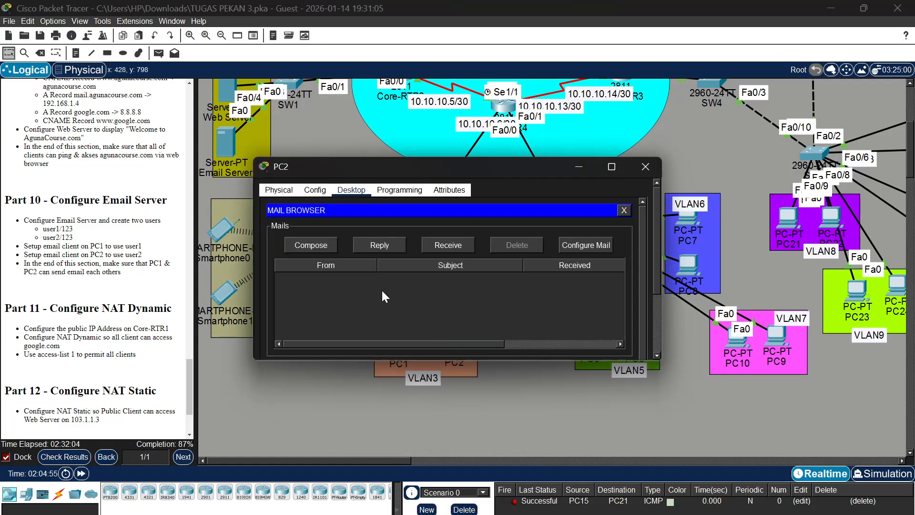
left_click(448, 243)
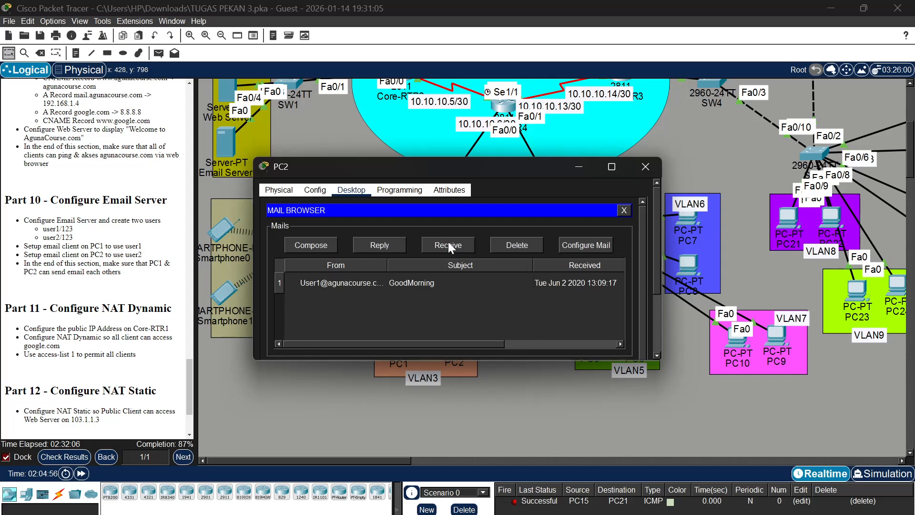
left_click(432, 281)
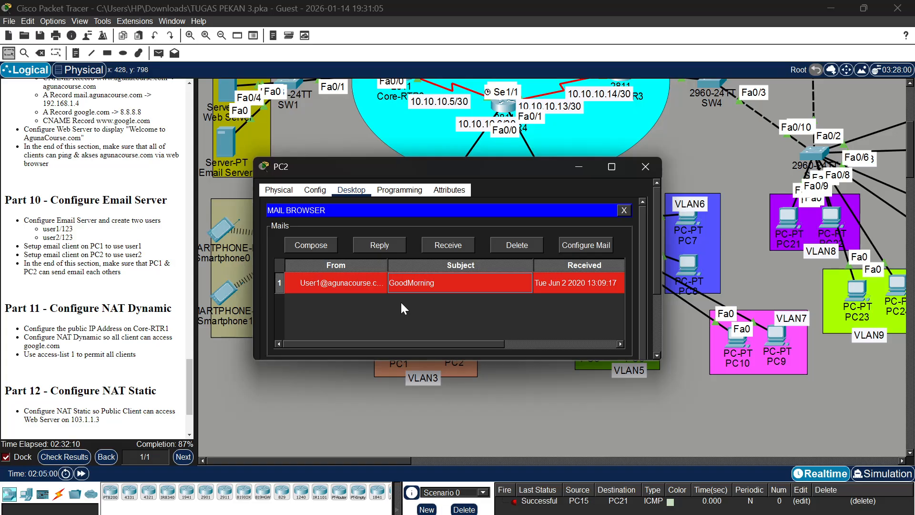
scroll(99, 299, "down", 4)
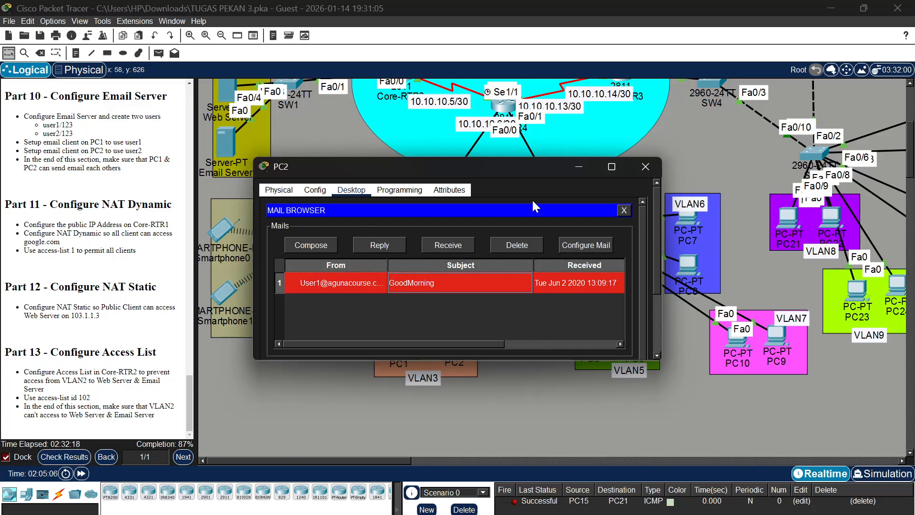
left_click(649, 175)
Open the command line of Core-RTR1, enter privileged mode with its password and start global configuration with conf t
scroll(526, 207, "up", 5)
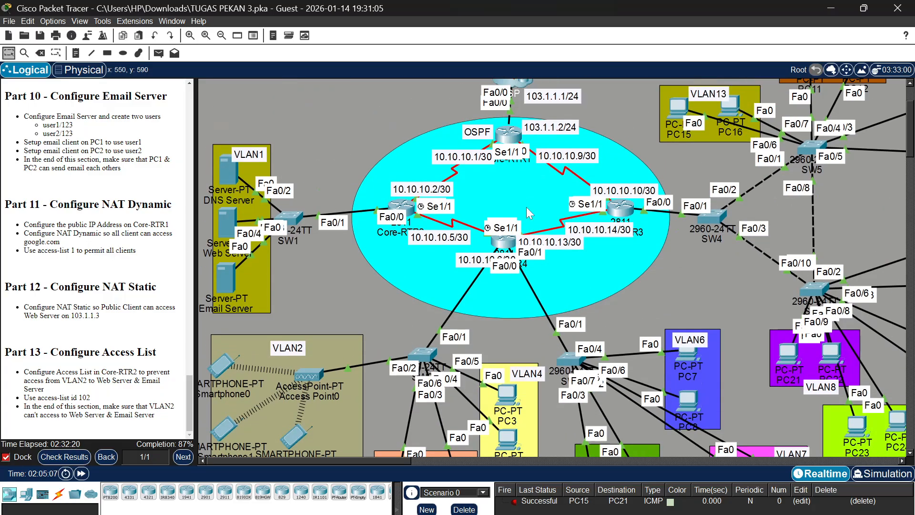
left_click(511, 208)
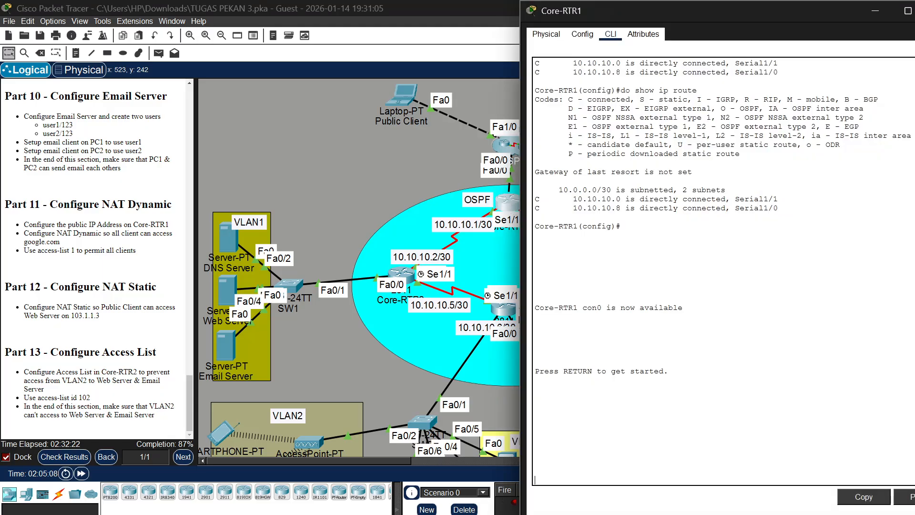
key("Return")
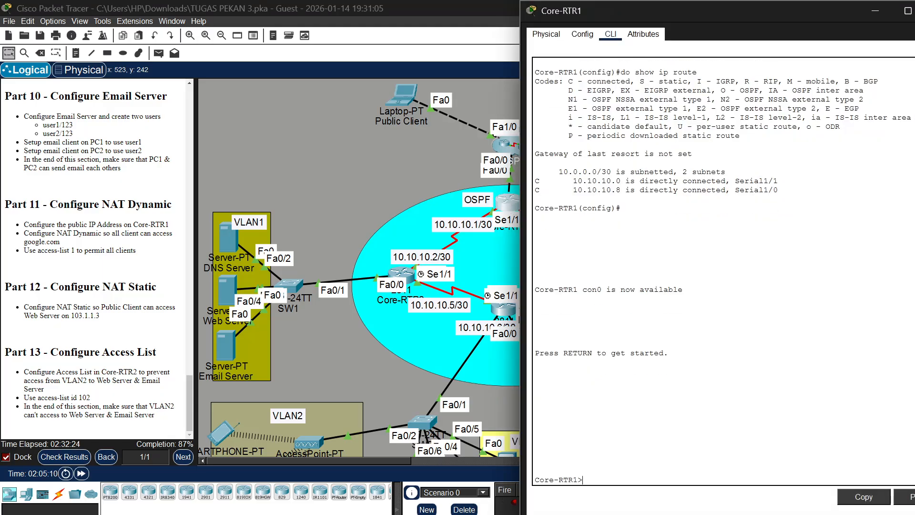
type("en")
key("Return")
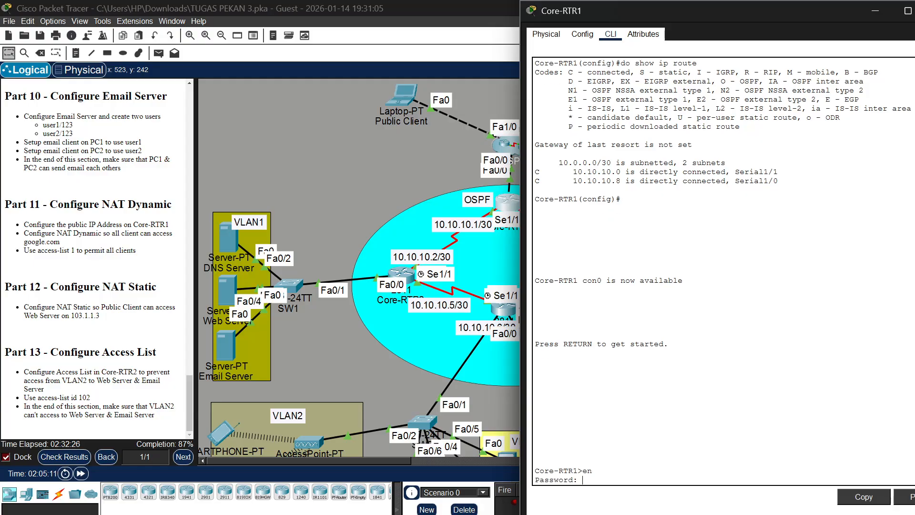
key("Return")
type("conf t")
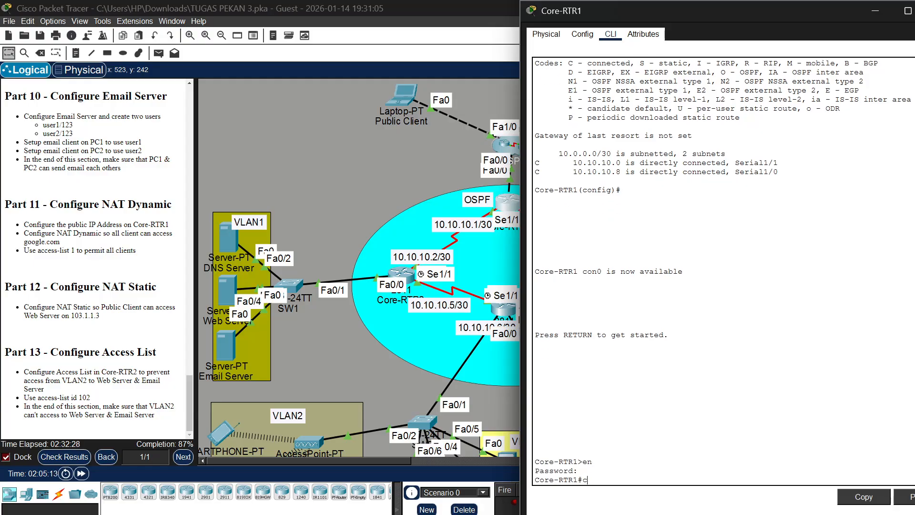
key("Return")
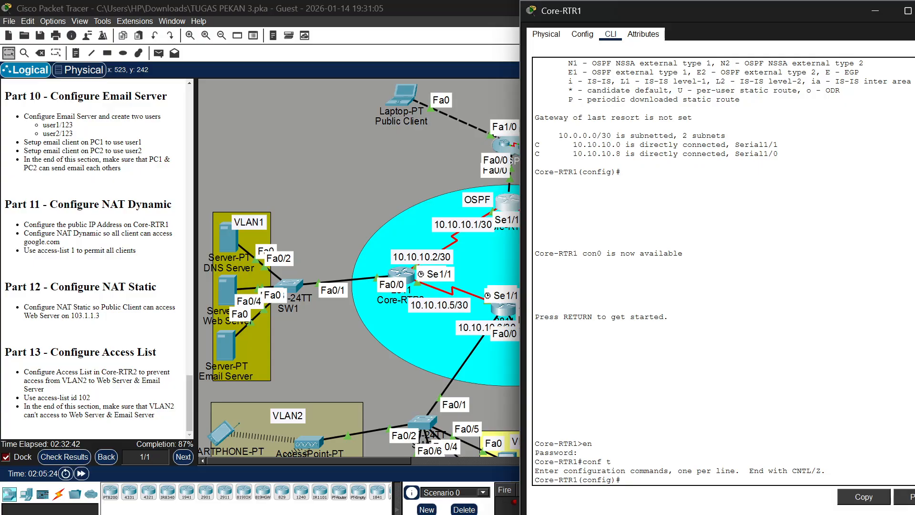
Enter int fa0/1 at Core-RTR1's prompt and move Core-RTR1 and the ISP apart in the topology to uncover their port labels
type("int fa0/1")
scroll(457, 202, "right", 5)
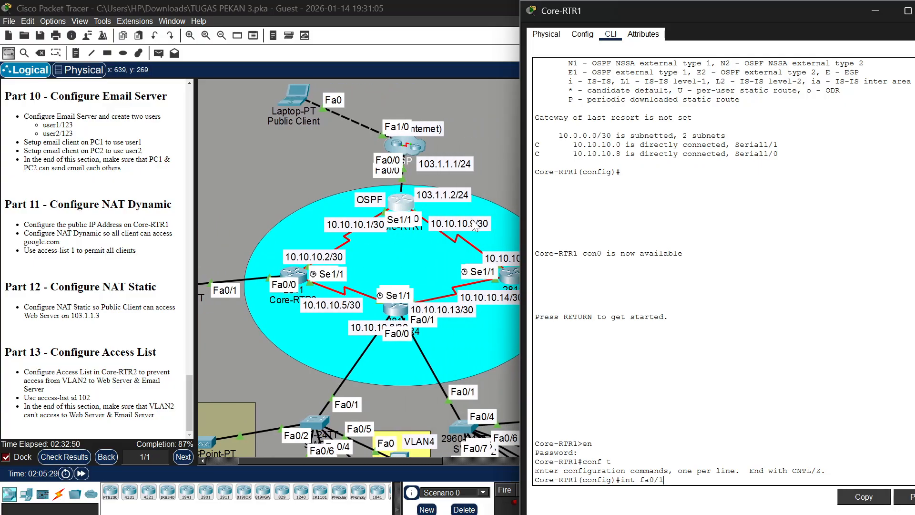
left_click_drag(401, 203, 401, 228)
left_click(400, 228)
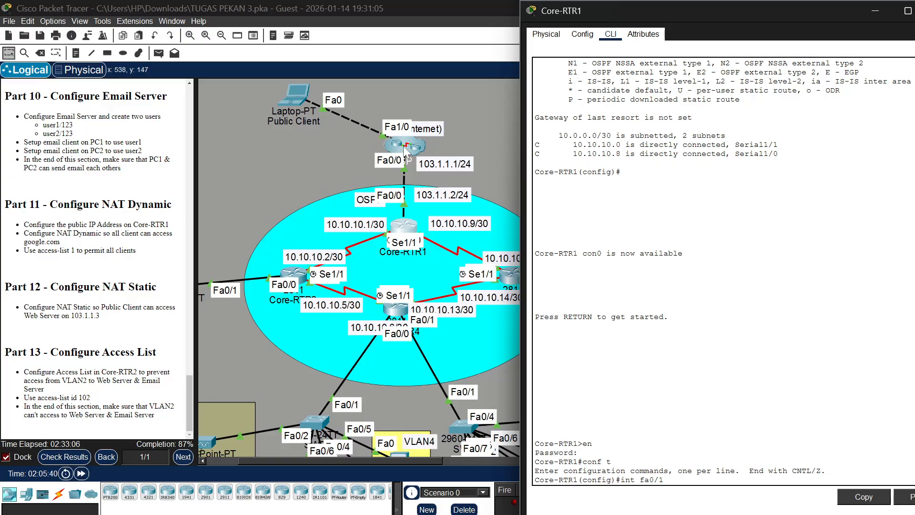
left_click_drag(398, 148, 367, 144)
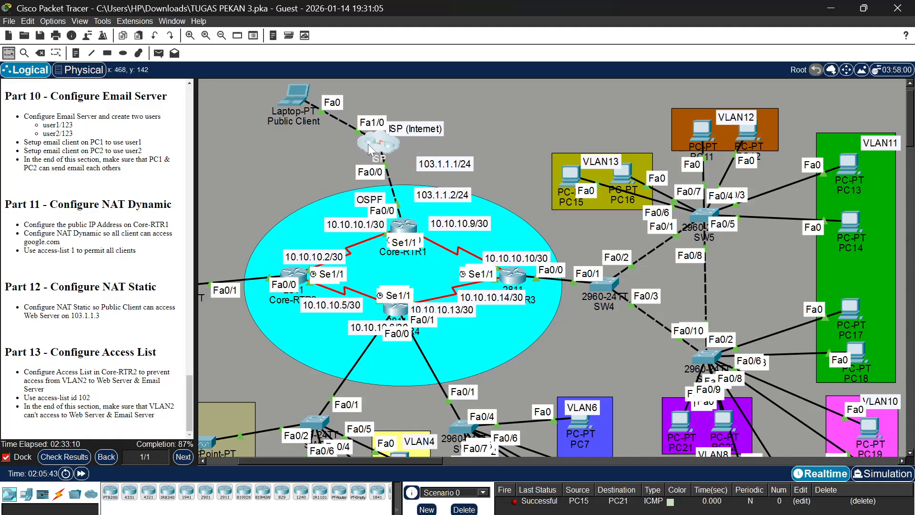
left_click(403, 223)
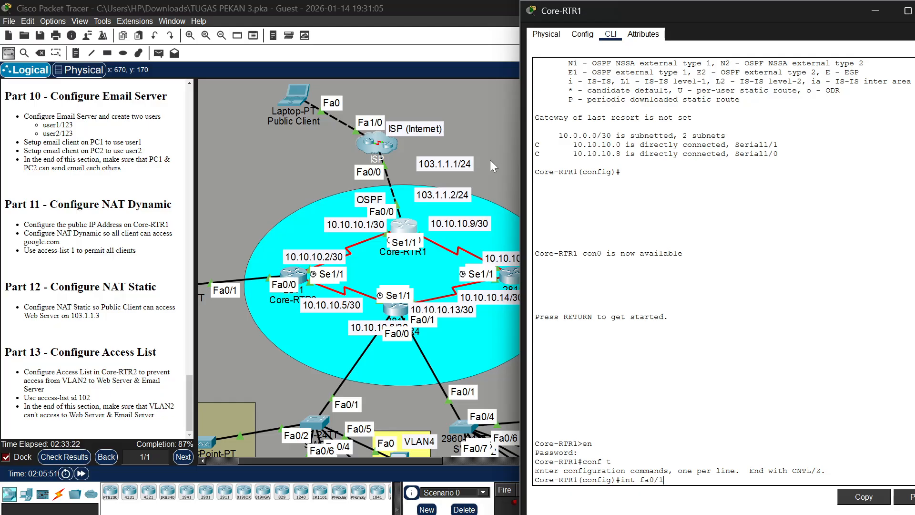
Switch to interface fa0/0 on Core-RTR1 and enable it with no shu
key("Return")
type("nt")
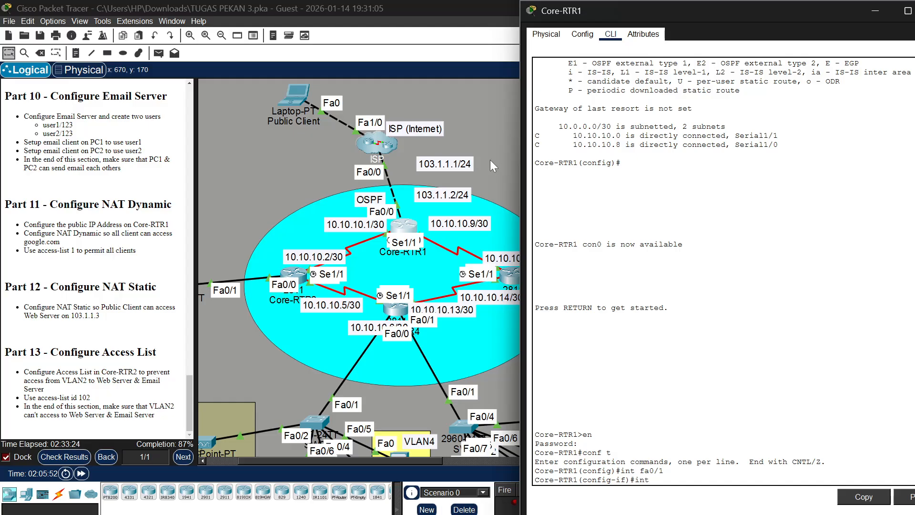
type(" fa0/0")
key("Return")
type("no s")
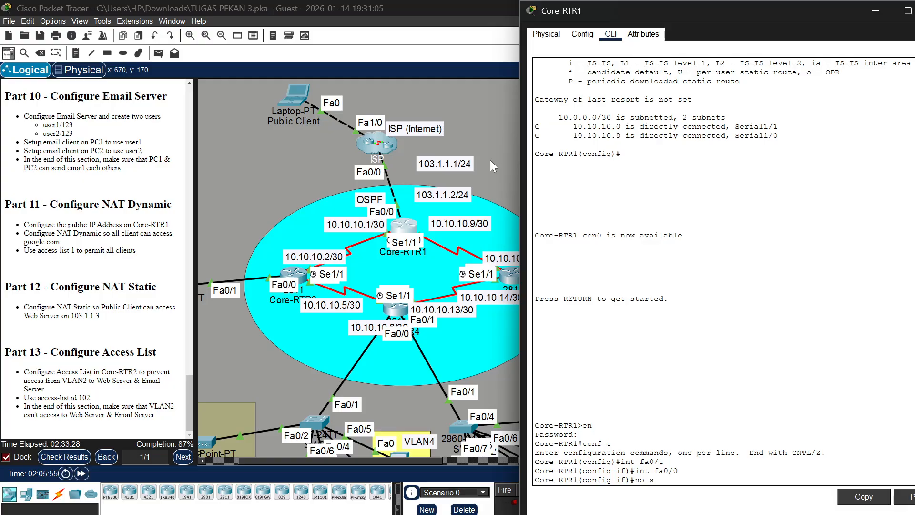
type("hu")
key("Return")
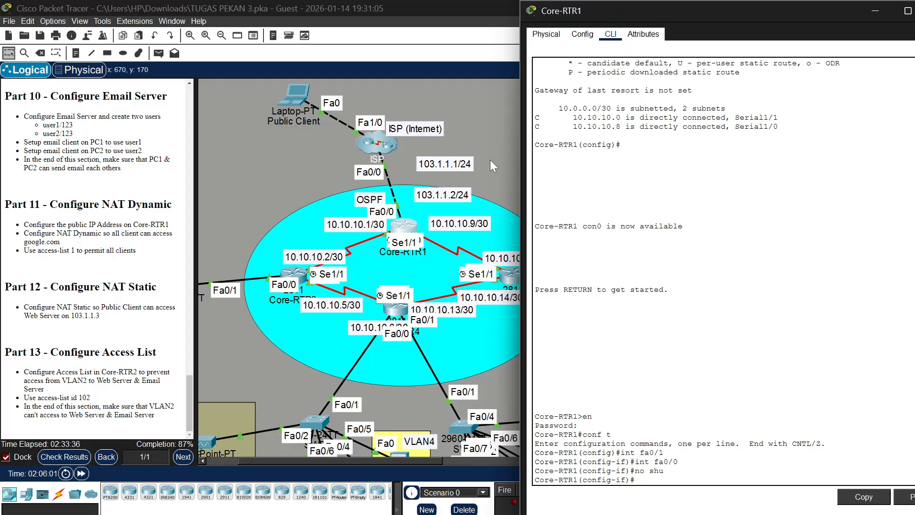
Assign IP address 103.1.1.2 with mask 255.255.255.0 to Core-RTR1's interface fa0/0
type("p add 102")
key("BackSpace")
type("3.1.1.")
type("2 ")
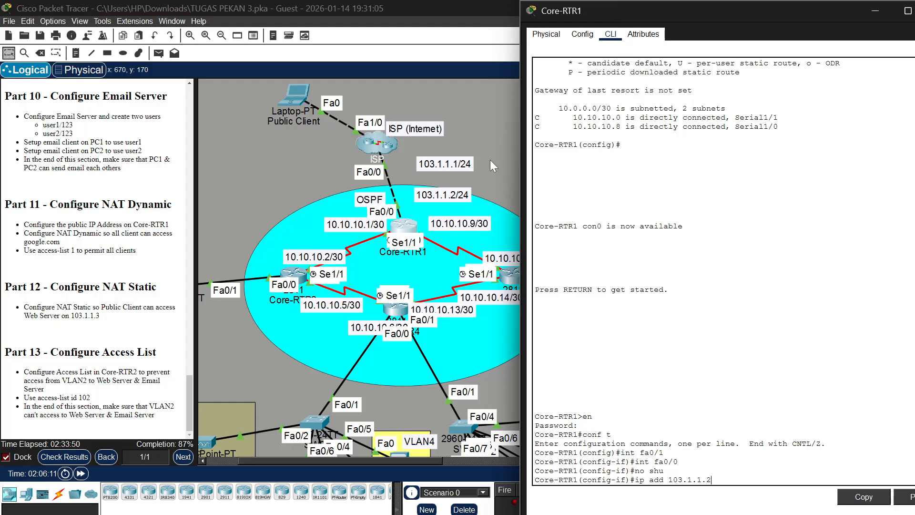
type("255.255.255.0")
key("Return")
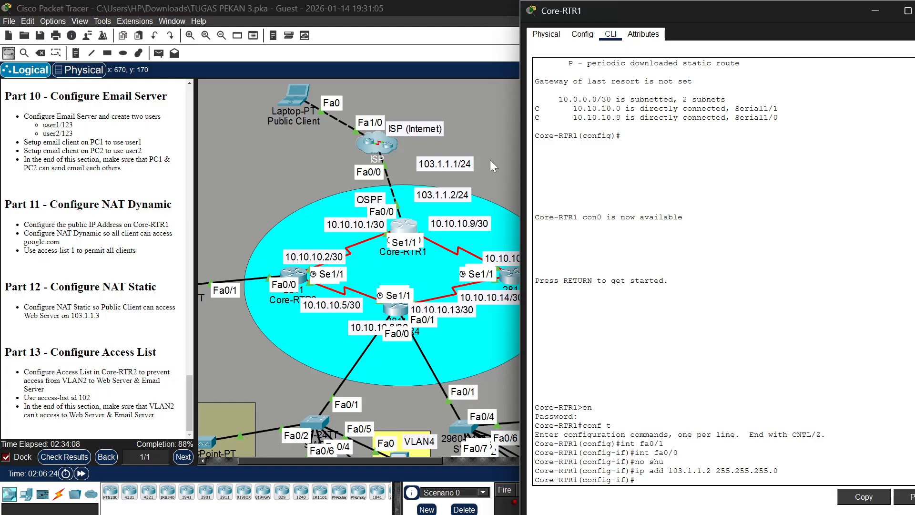
Ping the ISP address 103.1.1.1 from Core-RTR1's configuration mode
type("do ping 103.1.1.1")
key("Return")
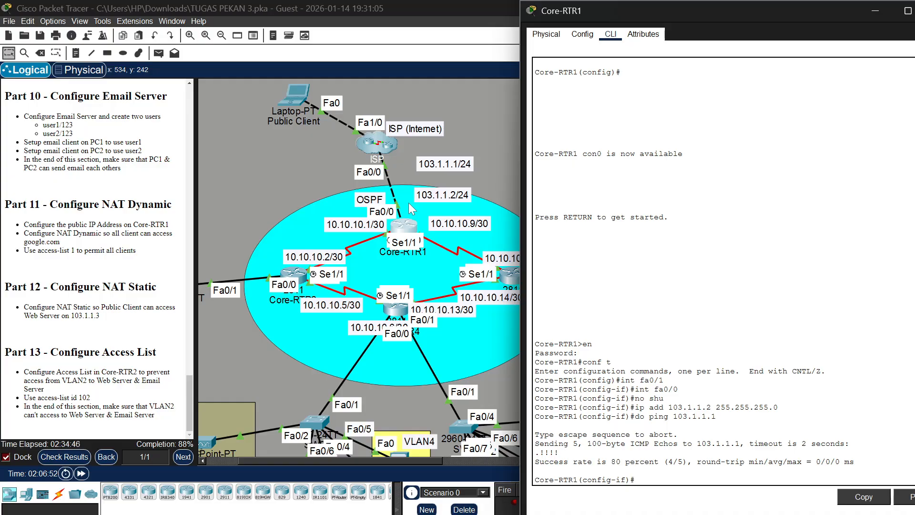
Add a default route 0.0.0.0 0.0.0.0 through 103.1.1.1 on Core-RTR1
type("ip route")
type("0.0")
key("BackSpace")
type("0.0.0 0.0.0.0")
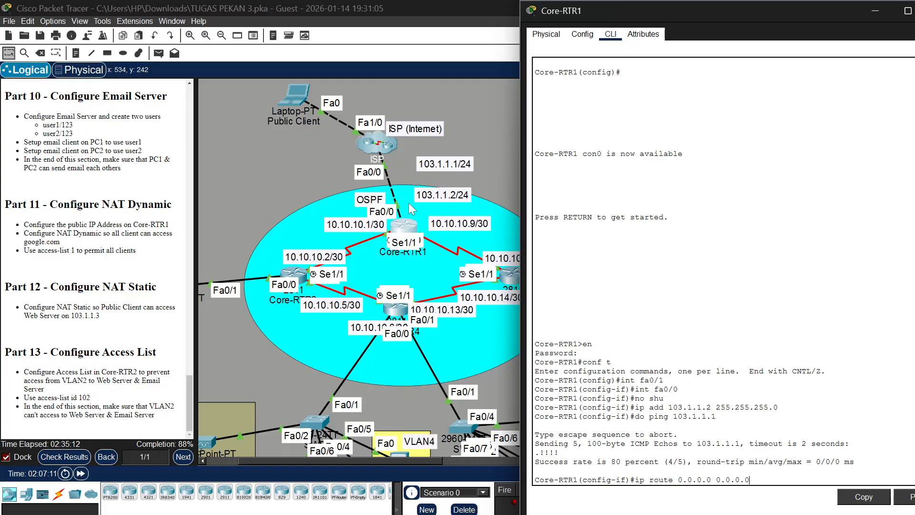
type("103.1.1.1")
key("Return")
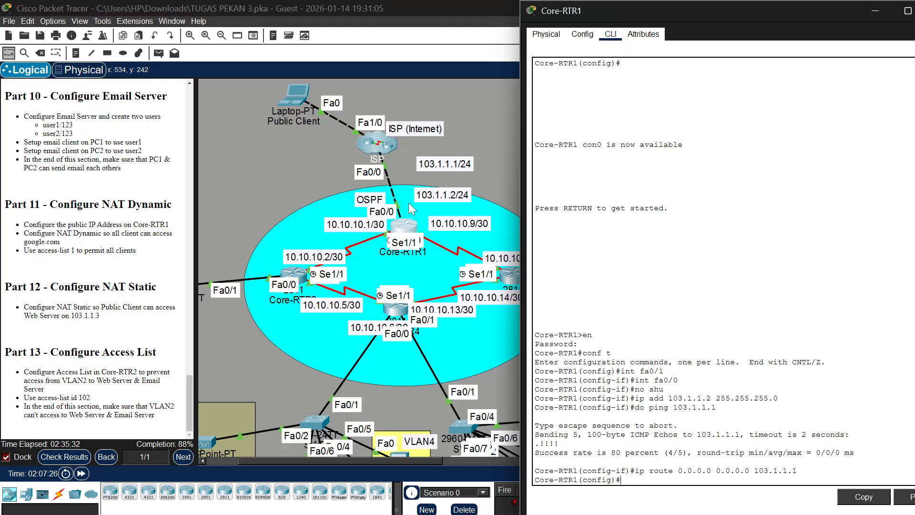
Ping the external address 8.8.8.8 from Core-RTR1's configuration mode
type("do ping 8.8.8.8")
key("Return")
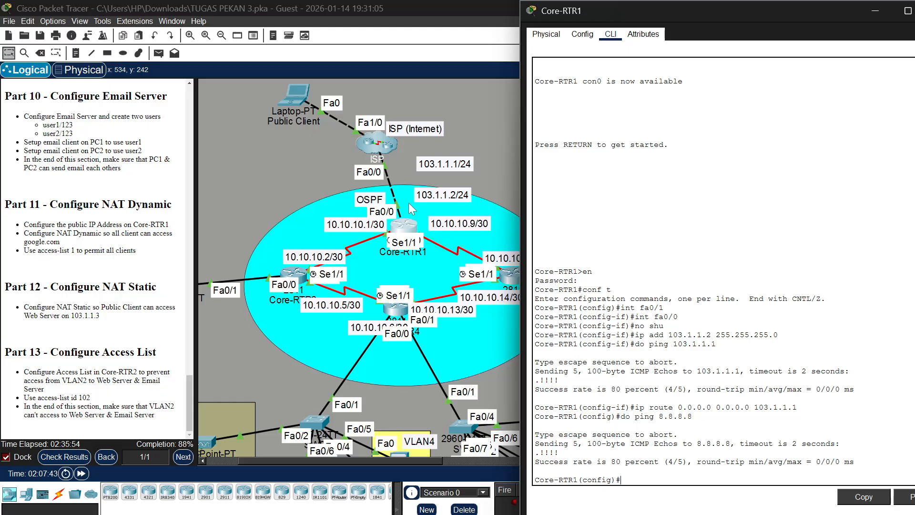
Create access-list 1 on Core-RTR1 with a permit any rule
type("access-list")
type("1 permit any")
key("Return")
Add an inside source NAT rule on Core-RTR1 that translates list 1 through interface FastEthernet0/0 with overload
type("ip")
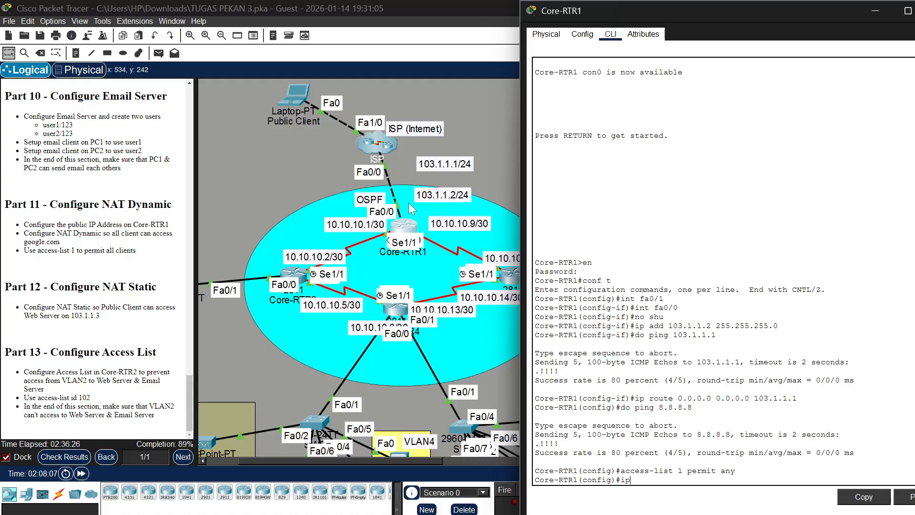
type(" nat inside source")
type("lis")
type("t 1 interface")
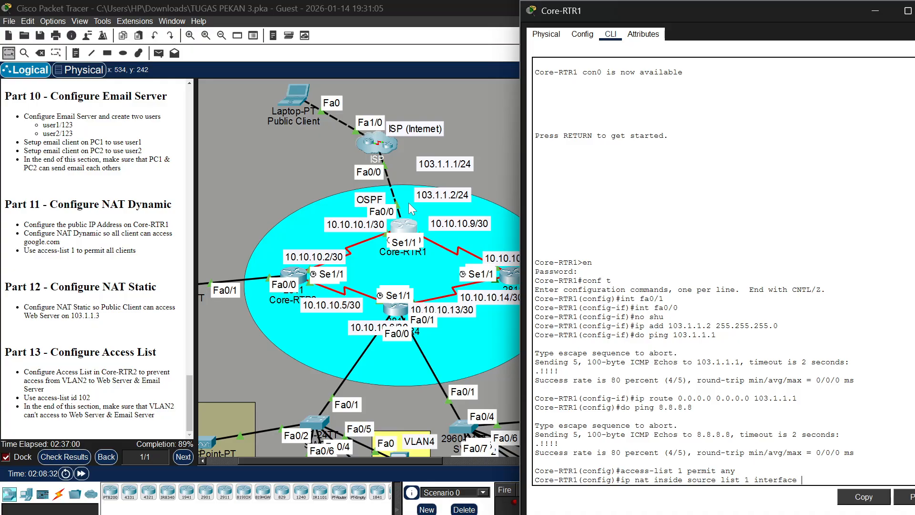
type("FastEthernet0/1")
key("BackSpace")
type("0 overload")
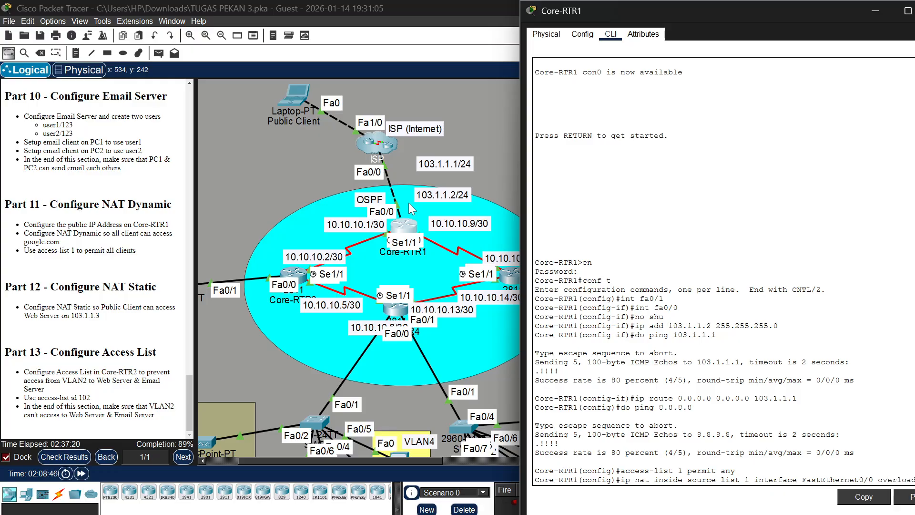
key("Return")
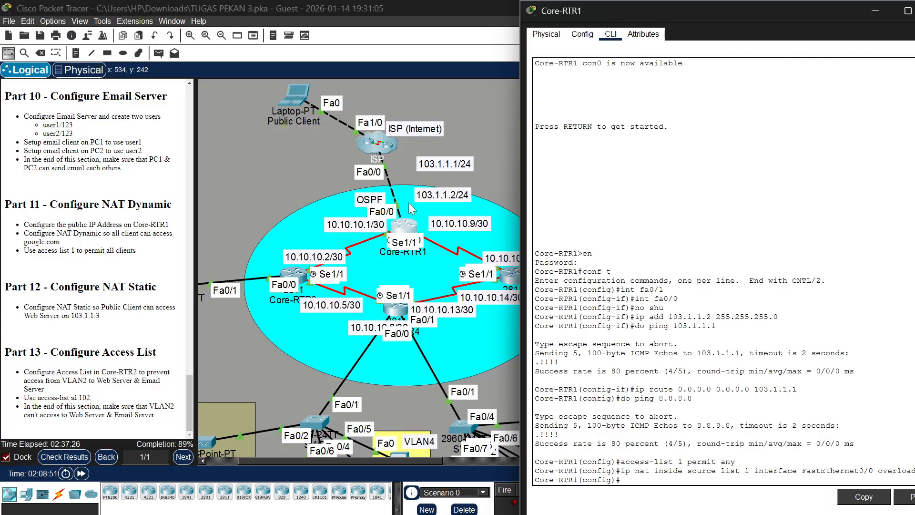
Mark Core-RTR1's interface fa0/0 as the NAT outside interface
type("int fa0/0")
key("Return")
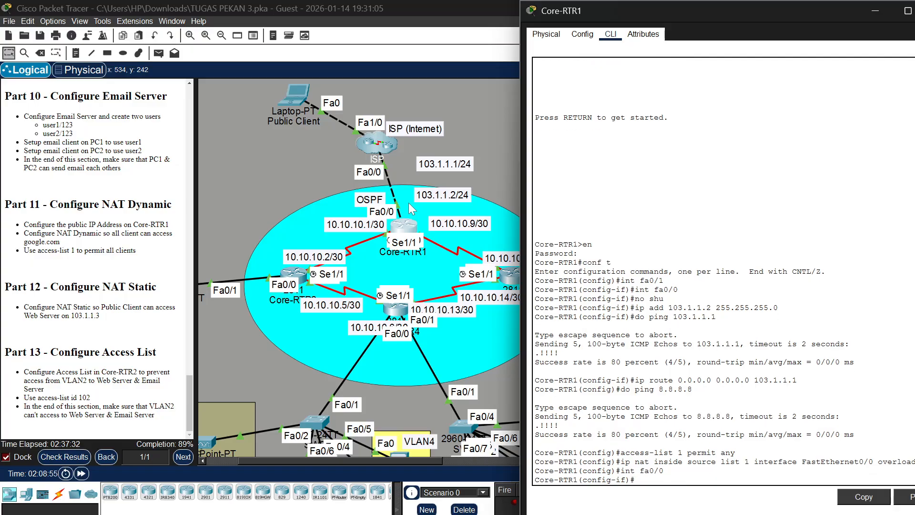
type("ip nat out")
key("Return")
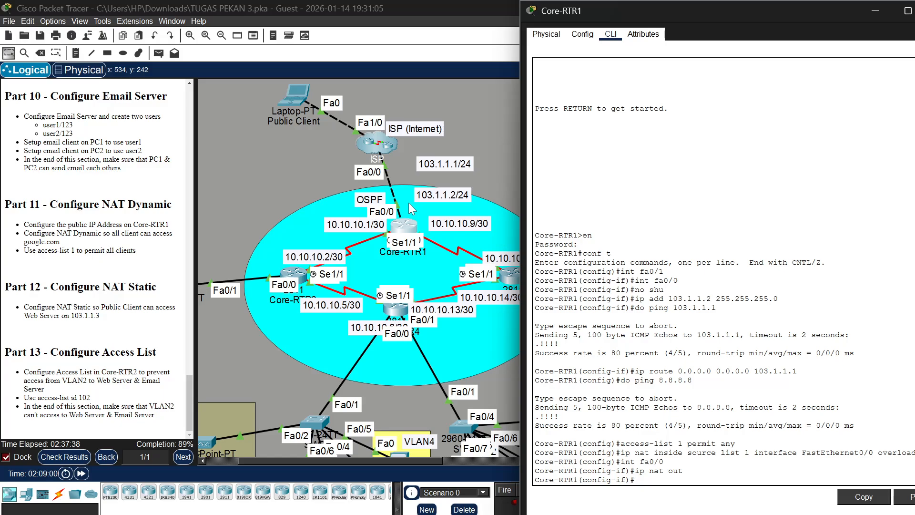
Mark Core-RTR1's serial interface se1/0 as a NAT inside interface
type("int se1/0")
key("Return")
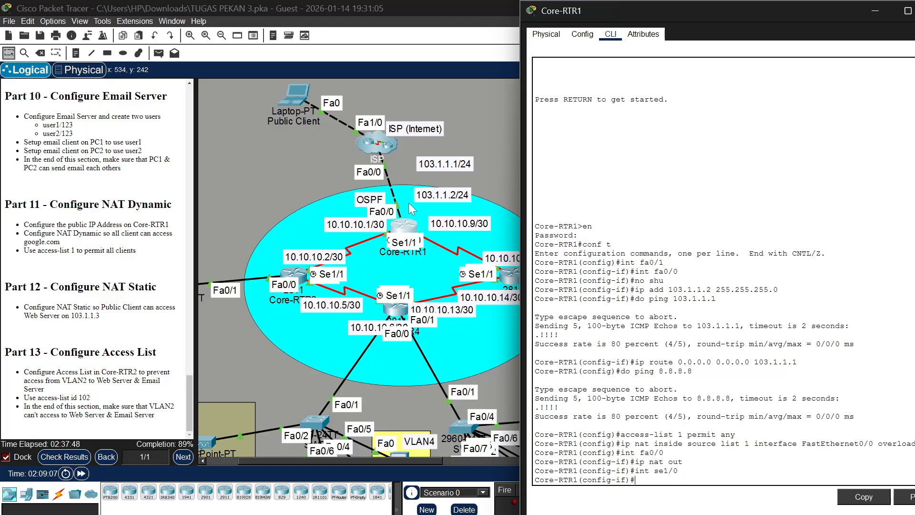
type("ip nat ins")
key("Return")
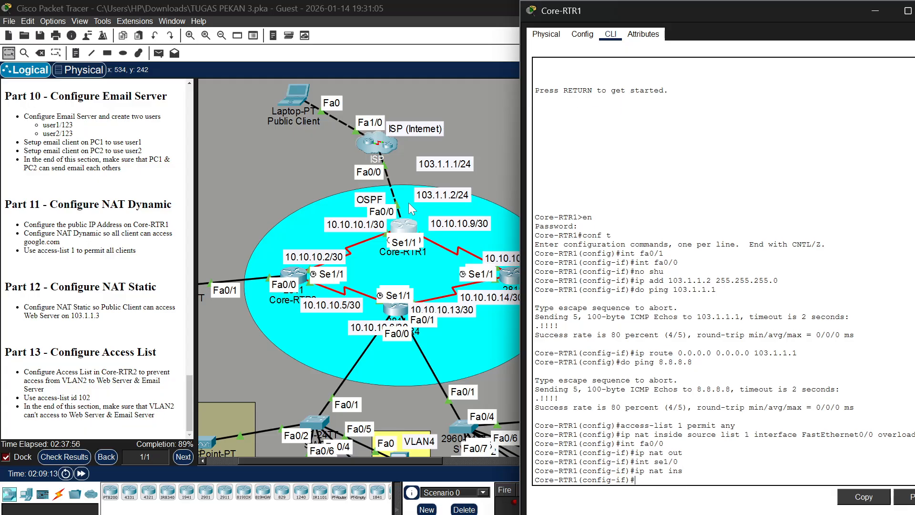
Mark Core-RTR1's serial interface se1/1 as a NAT inside interface
type("int se1/1")
key("Return")
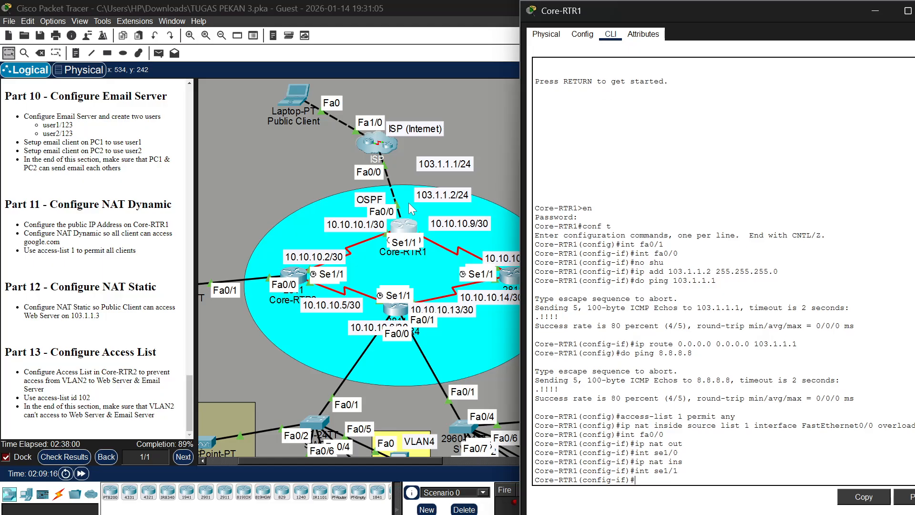
type("ip nat ins")
key("Return")
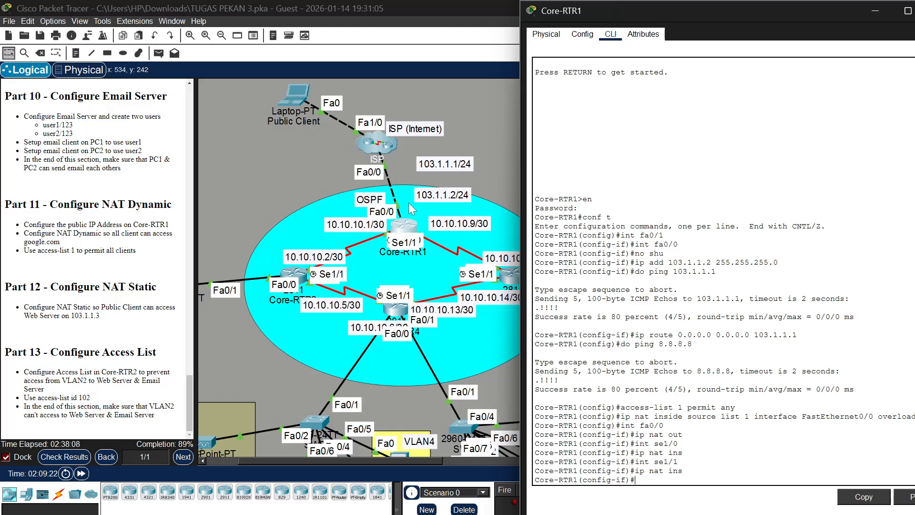
Advertise the default route from Core-RTR1 through router ospf 1 with default-information originate
type("ex")
key("Return")
type("ro")
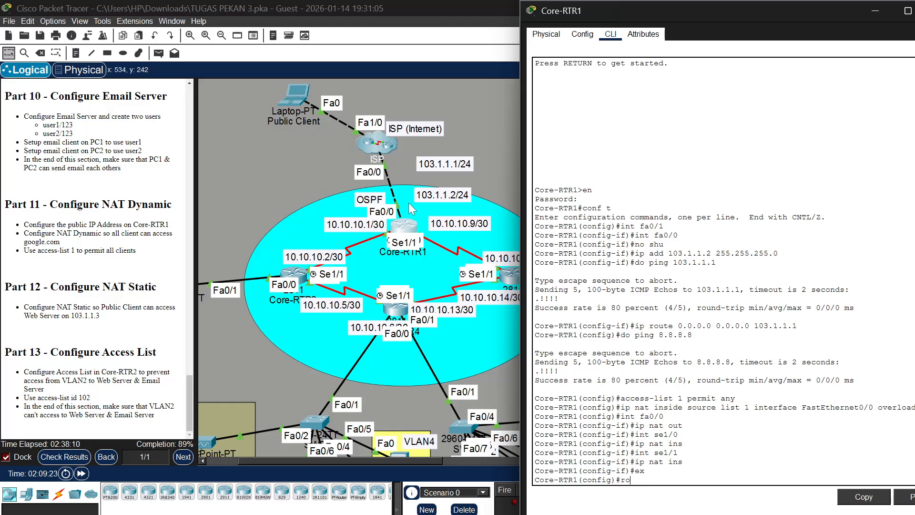
type("uter ospf 1")
key("Return")
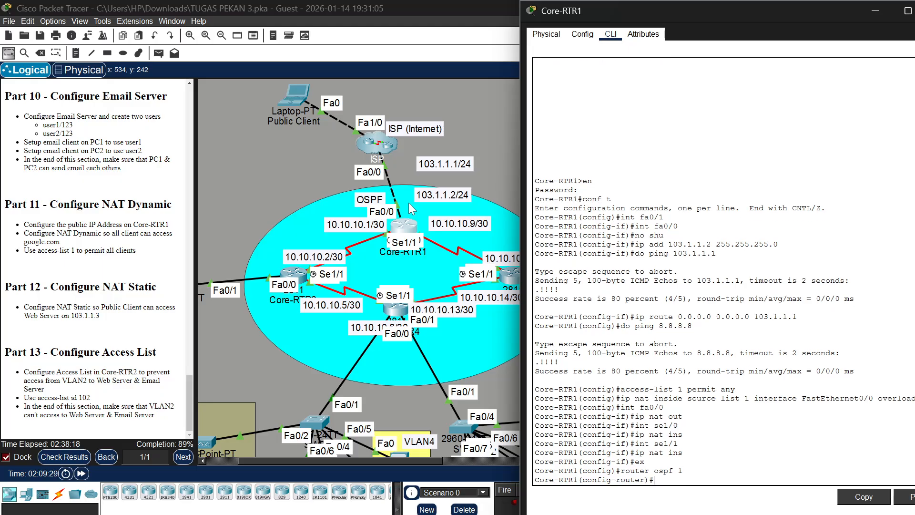
type("default-information originat")
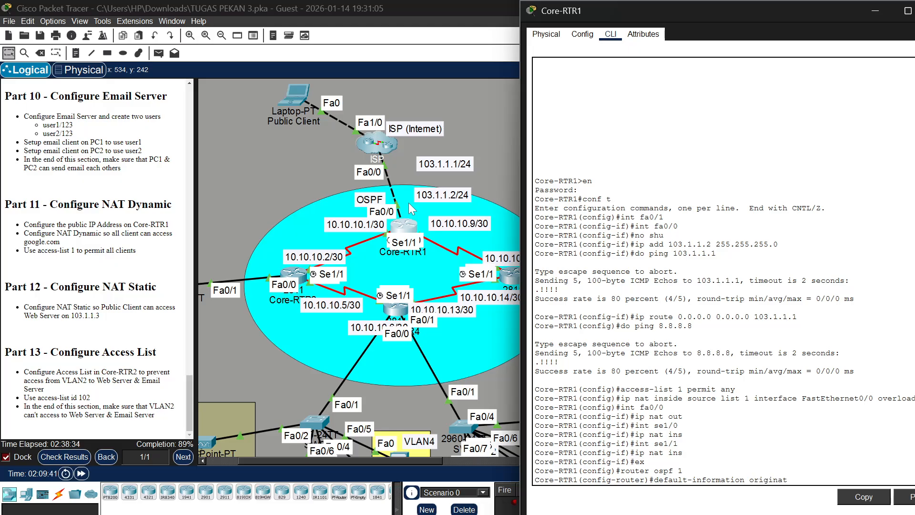
key("Return")
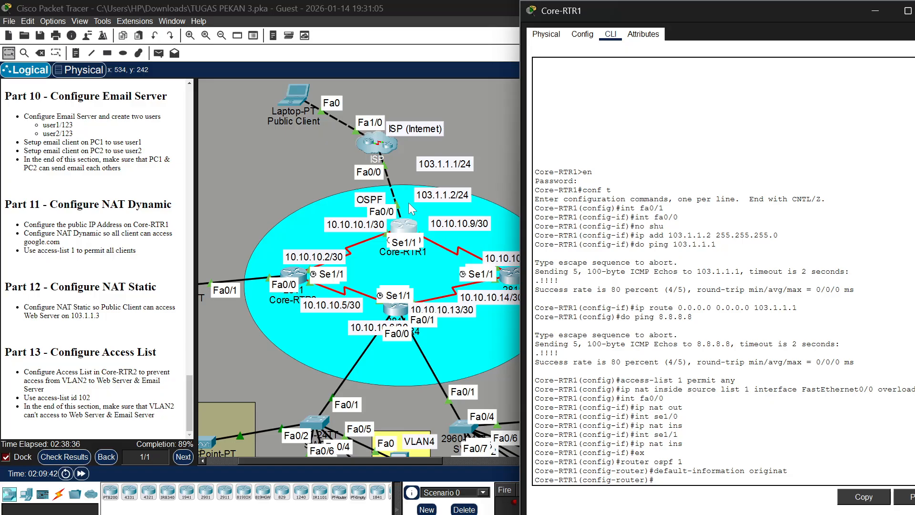
key("Up")
type("e")
key("Return")
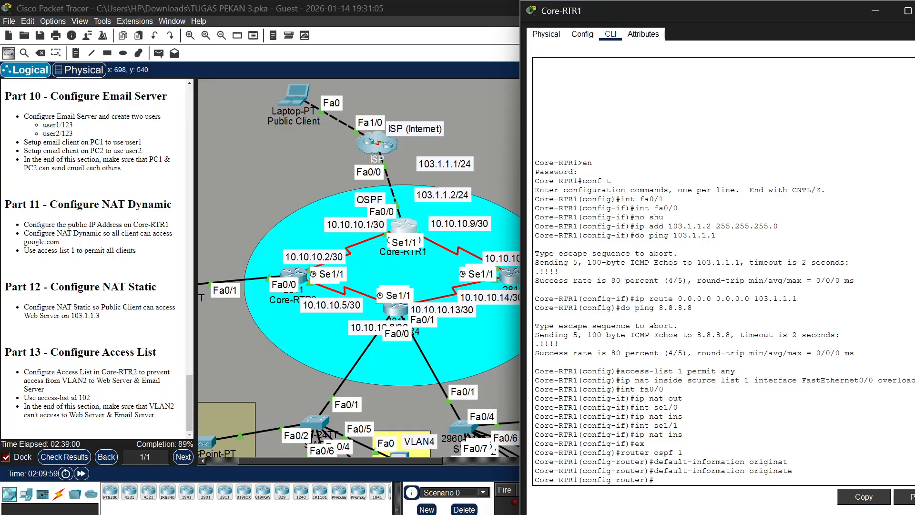
Leave the OSPF configuration and add a static NAT mapping on Core-RTR1 from inside address 192.168.1.3 to public address 103.1.1.3
type("ex")
key("Return")
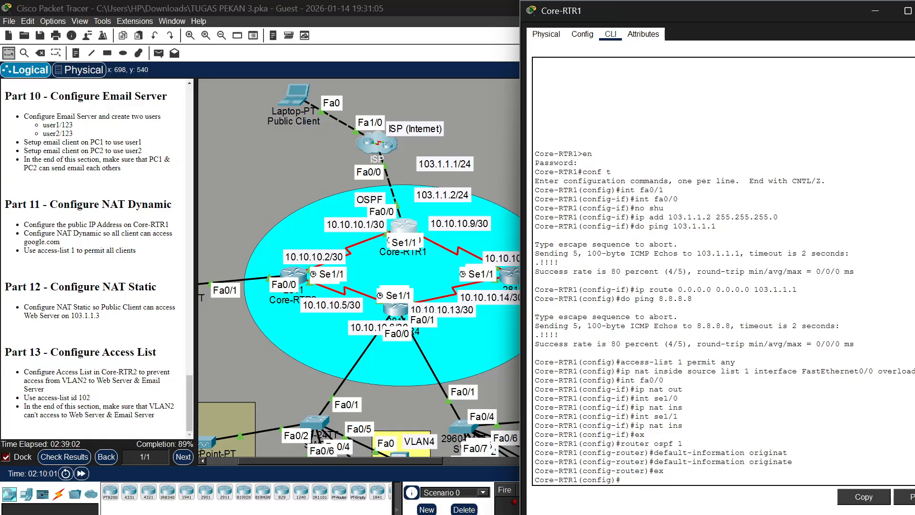
type("ip nat inside source")
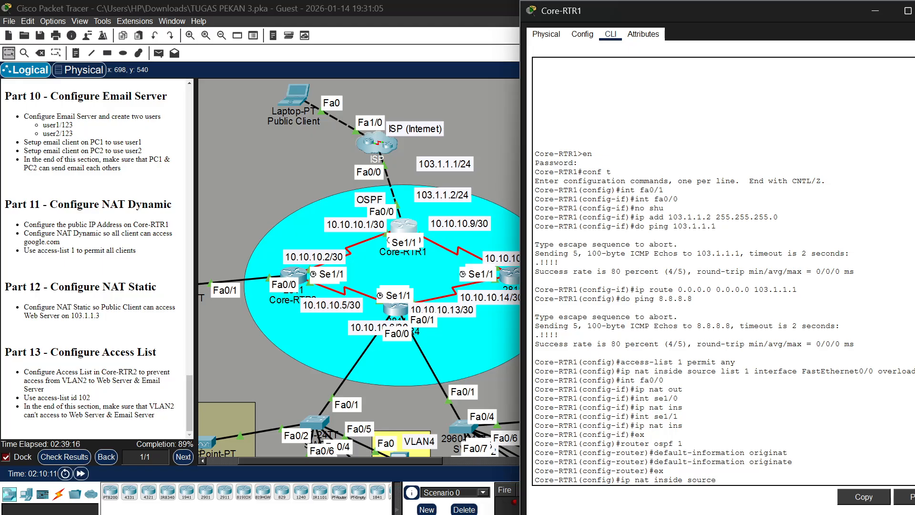
type(" static 192.168.1")
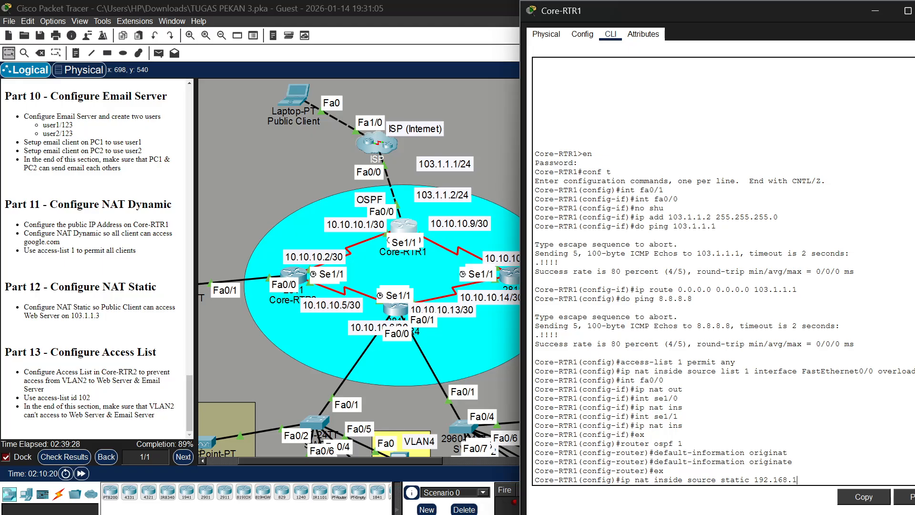
type(".3 103.1.1")
key("BackSpace")
type("3")
key("Return")
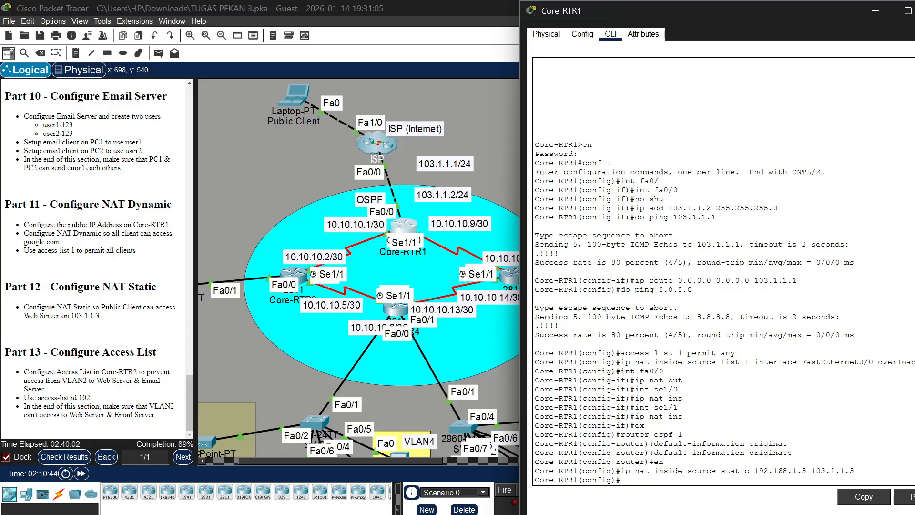
Open the Core-RTR2 console, enter privileged mode with the enable password, and start global configuration mode
scroll(331, 320, "left", 3)
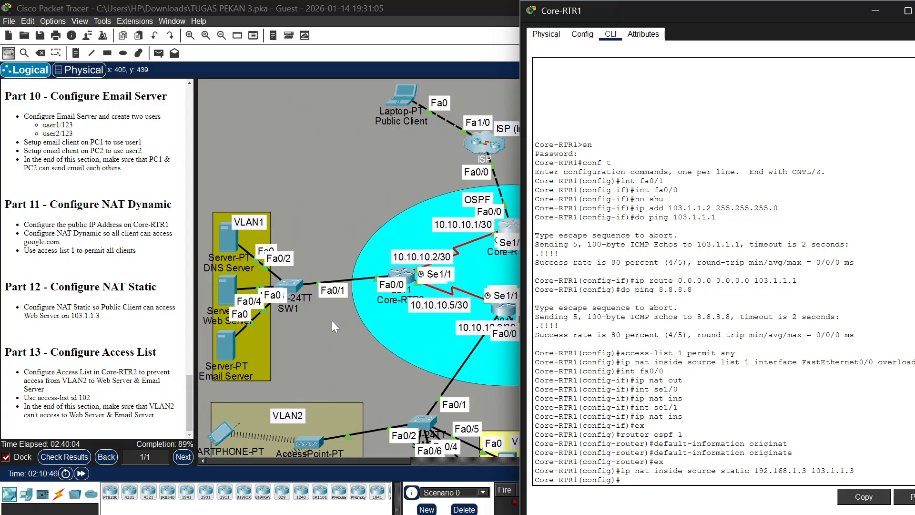
left_click(410, 281)
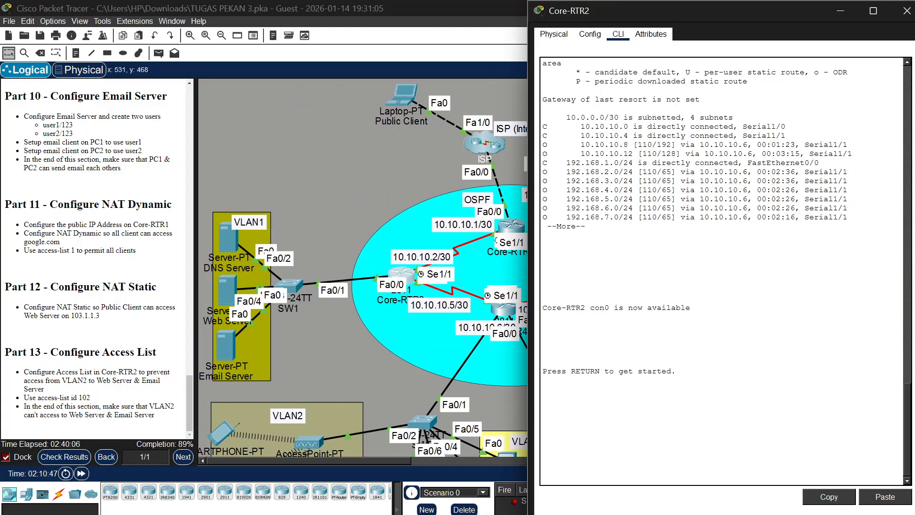
key("Return")
type("en")
key("Return")
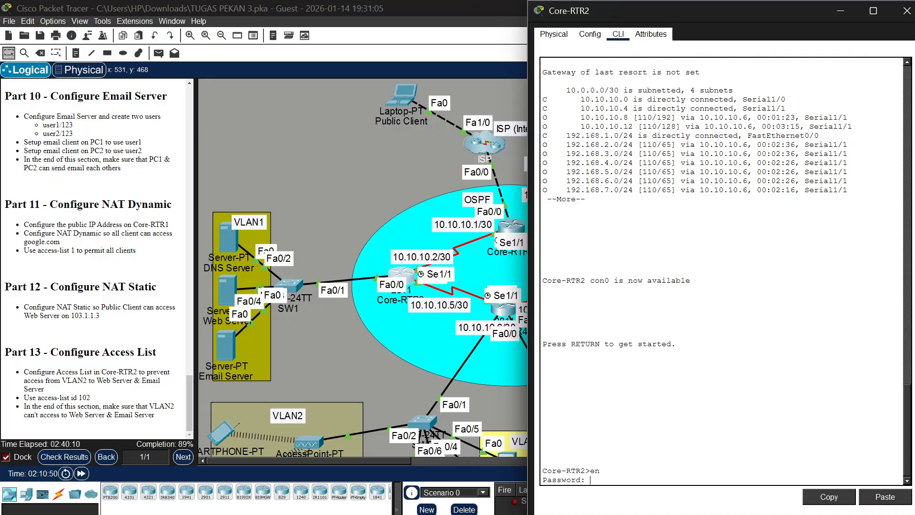
key("Return")
type("conf t")
key("Return")
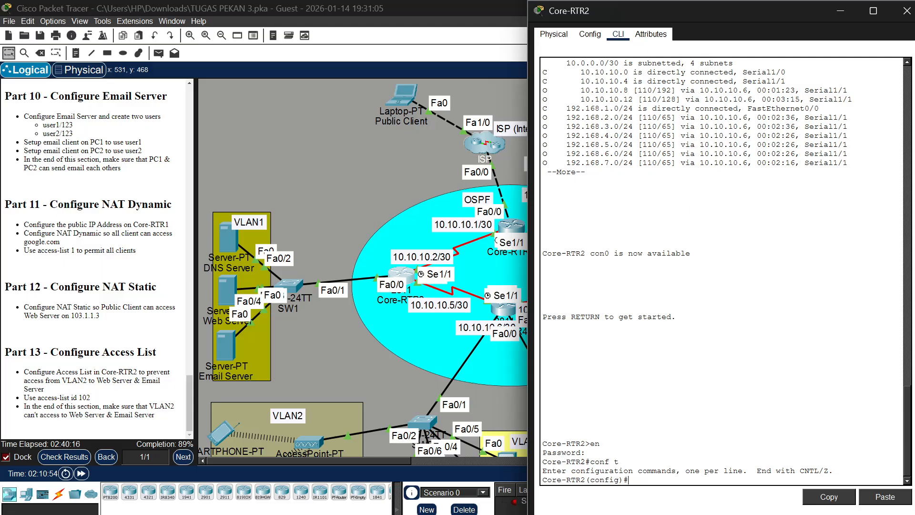
Add an access-list 102 entry on Core-RTR2 denying ip from 192.168.2.0 0.0.0.255 to host 192.168.1.3
type("access-list")
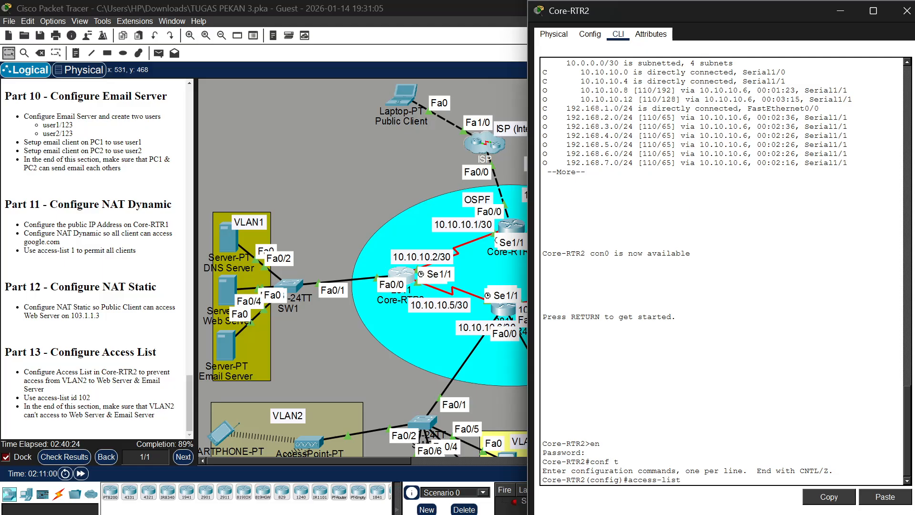
type(" 102 ")
type("d")
type("eny ")
type("ip add")
key("BackSpace")
key("BackSpace")
key("BackSpace")
key("BackSpace")
type("192.168.")
type("2.0 0.0.0.0")
type("255 host")
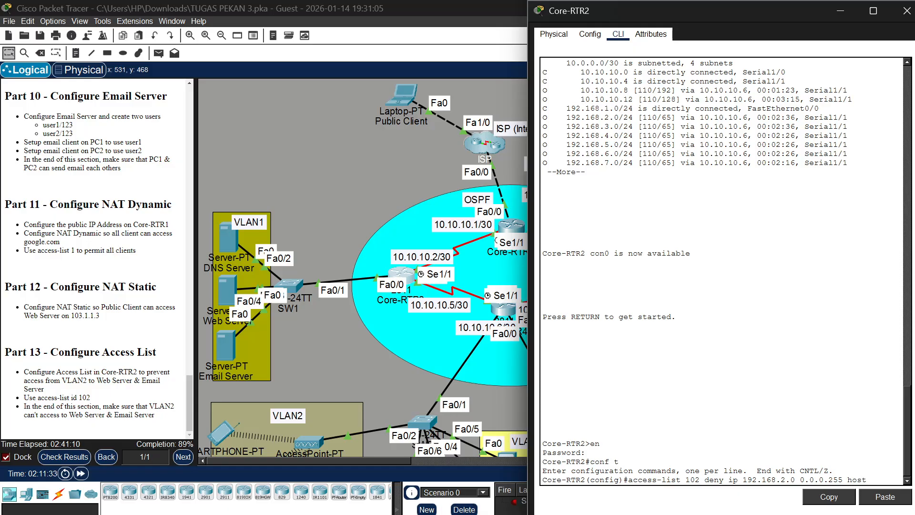
type(" 192.168")
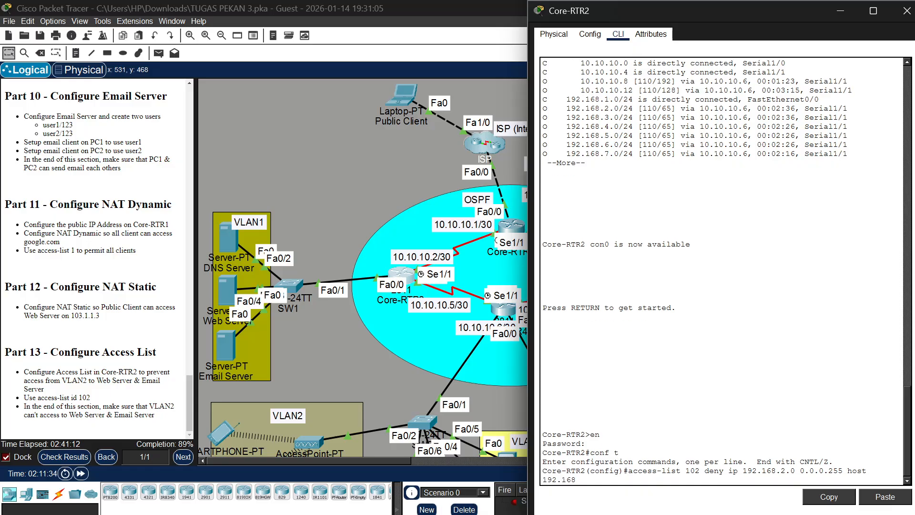
type(".1.3")
key("Return")
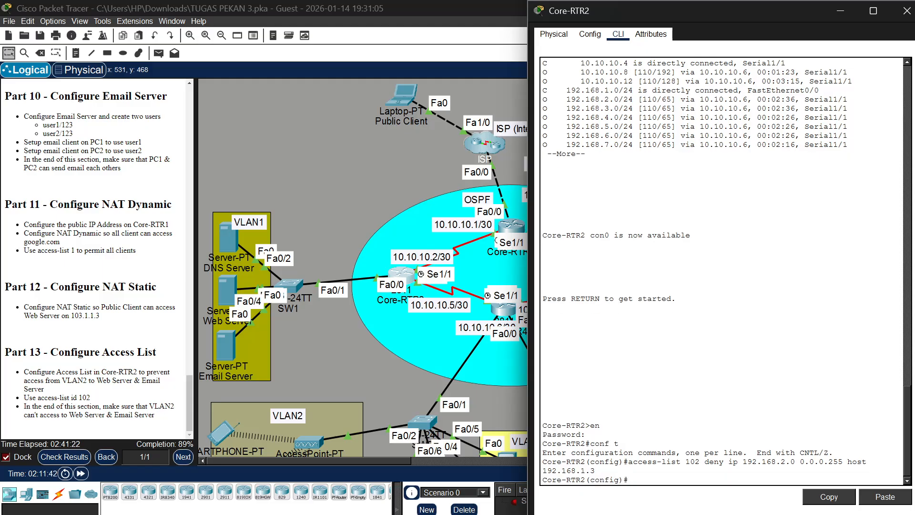
Add a second access-list 102 entry denying ip from 192.168.2.0 0.0.0.255 to host 192.168.1.4
key("Up")
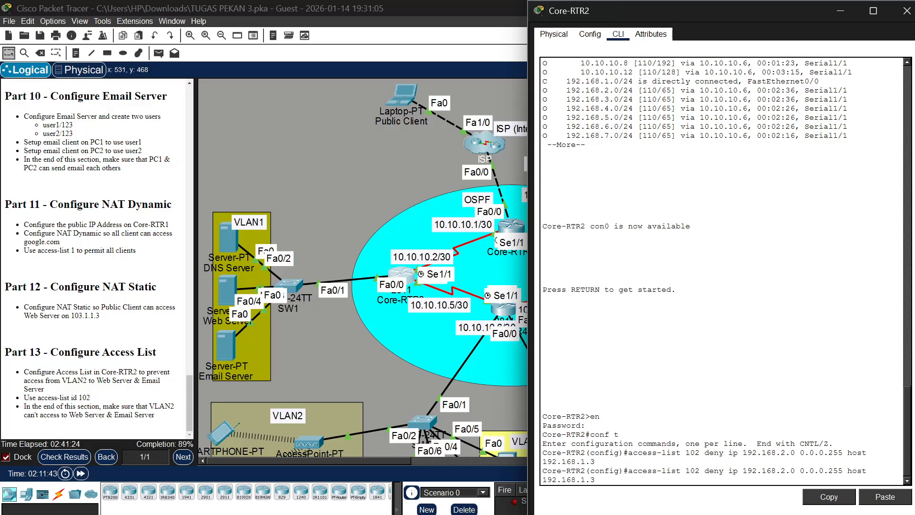
key("BackSpace")
type("4")
key("Return")
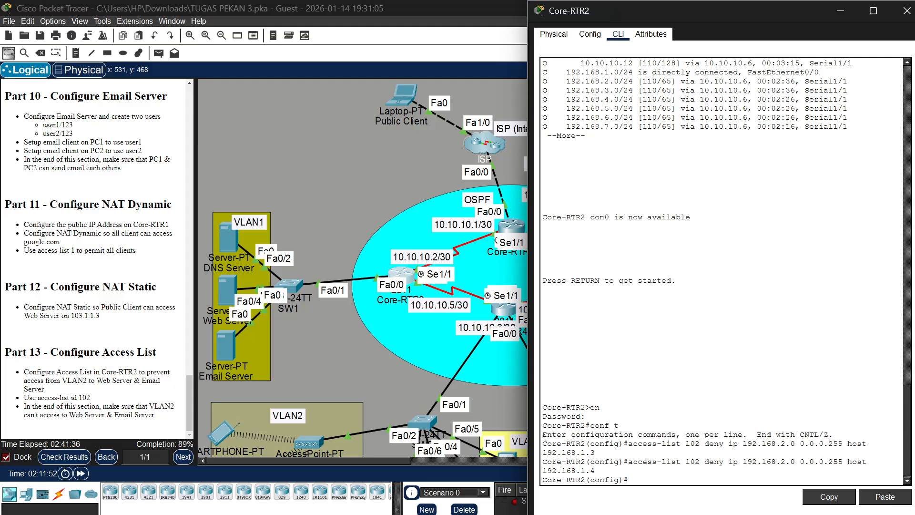
Add a final access-list 102 entry on Core-RTR2 with permit ip any any
key("Up")
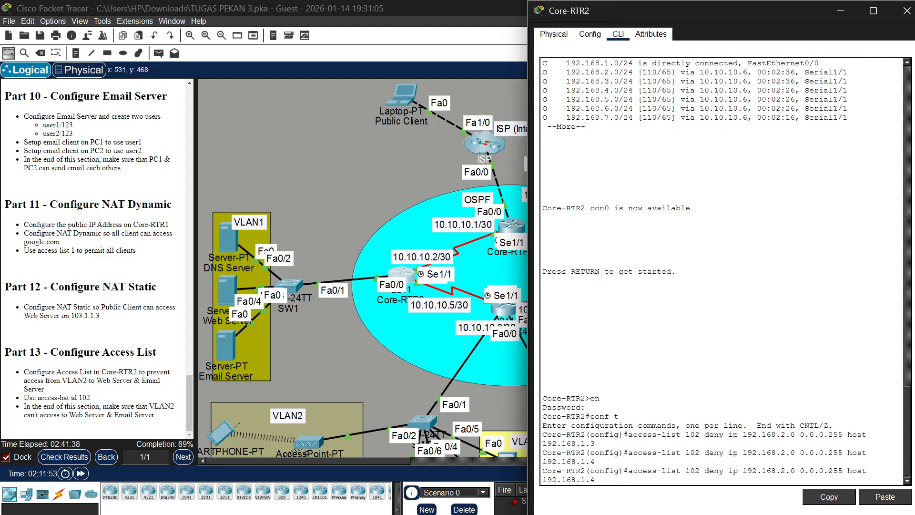
key("BackSpace")
key("BackSpace")
key("BackSpace")
key("BackSpace")
key("BackSpace")
key("BackSpace")
key("BackSpace")
key("BackSpace")
key("BackSpace")
key("BackSpace")
key("BackSpace")
key("BackSpace")
key("BackSpace")
key("BackSpace")
key("BackSpace")
key("BackSpace")
key("BackSpace")
key("BackSpace")
key("BackSpace")
key("BackSpace")
key("BackSpace")
key("BackSpace")
key("BackSpace")
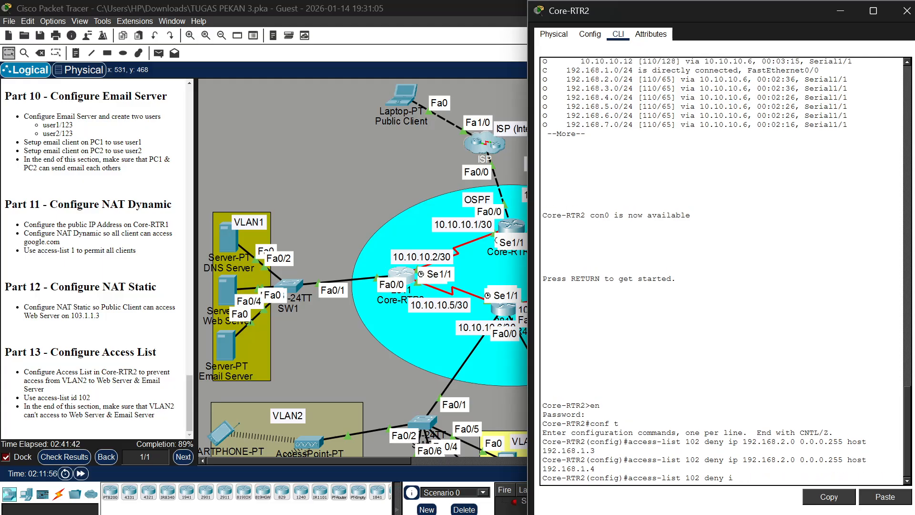
key("BackSpace")
key("BackSpace")
key("BackSpace")
type("permit any any")
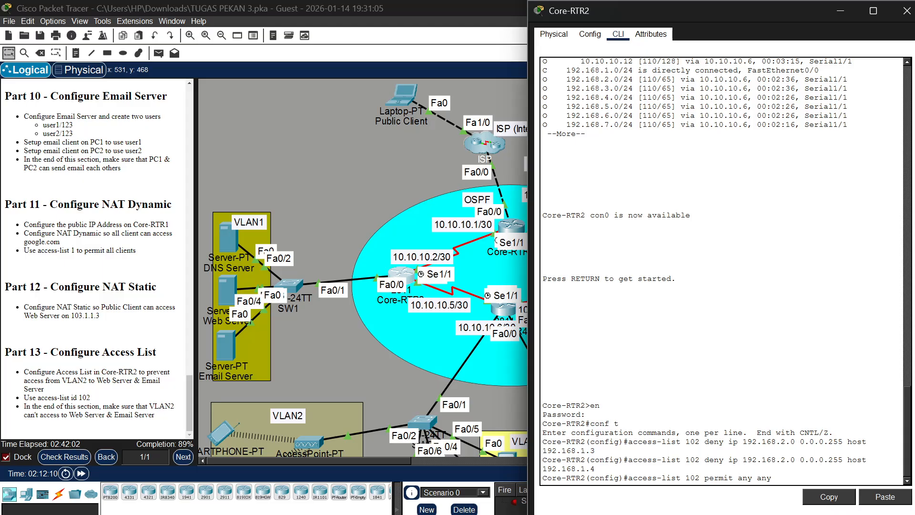
type("ip")
key("Return")
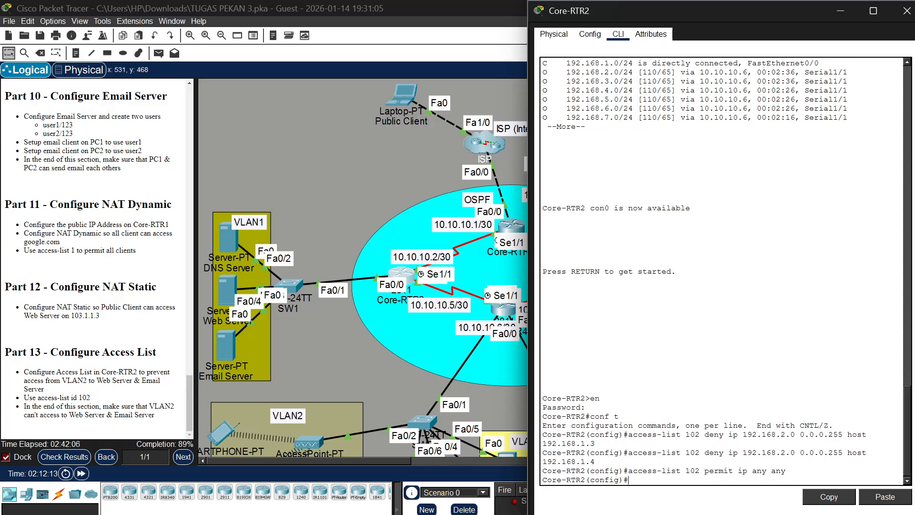
Apply access-list 102 in the outbound direction on Core-RTR2's interface fa0/0
type("int fa0/09")
key("BackSpace")
key("Return")
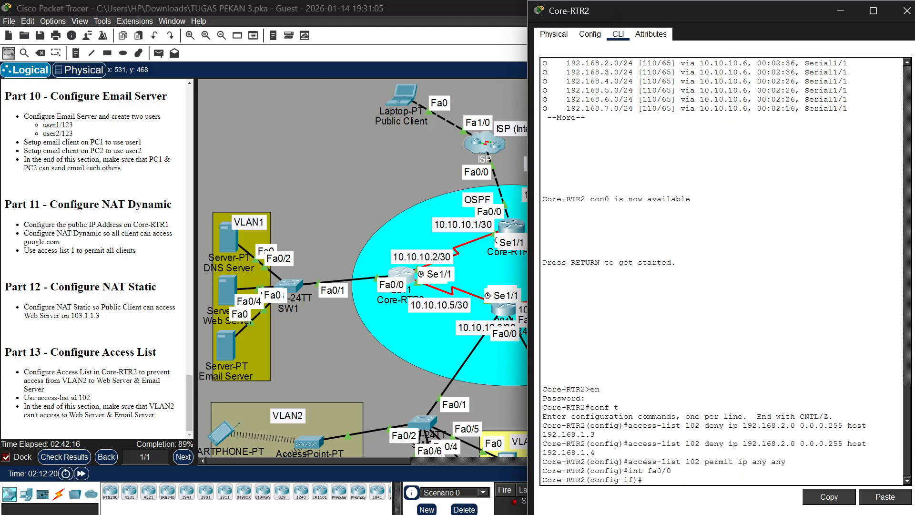
type("ip access-group 102 out")
key("Return")
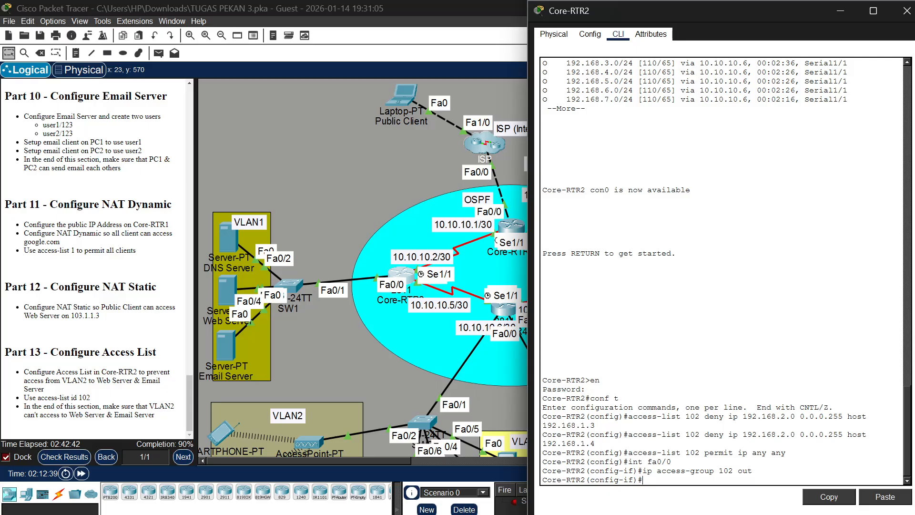
Check the activity results and examine the assessment items for Access Point0, Core-RTR1 and Core-RTR2, then return to the topology
left_click(72, 457)
left_click(72, 458)
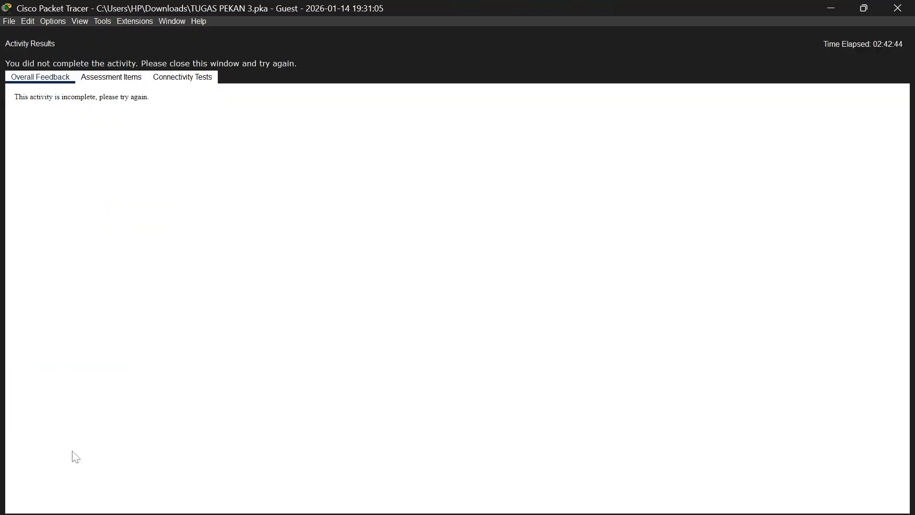
left_click(122, 81)
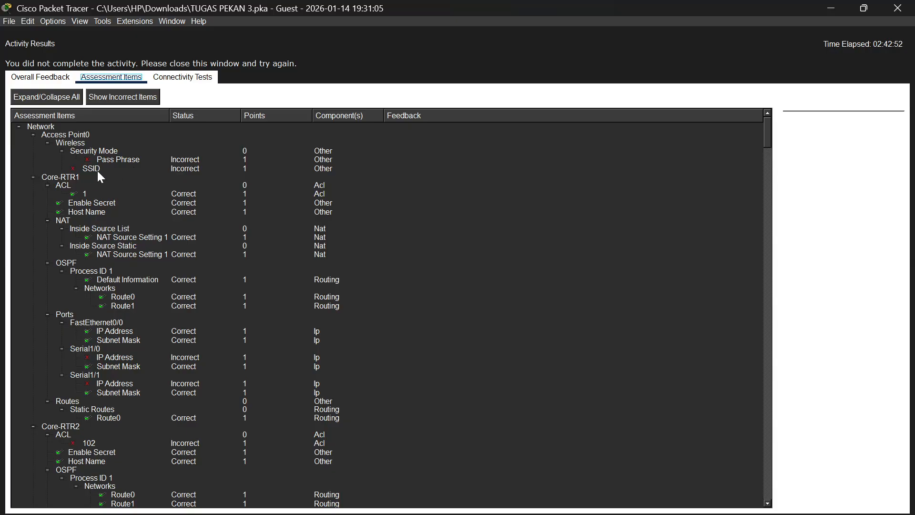
scroll(123, 274, "down", 2)
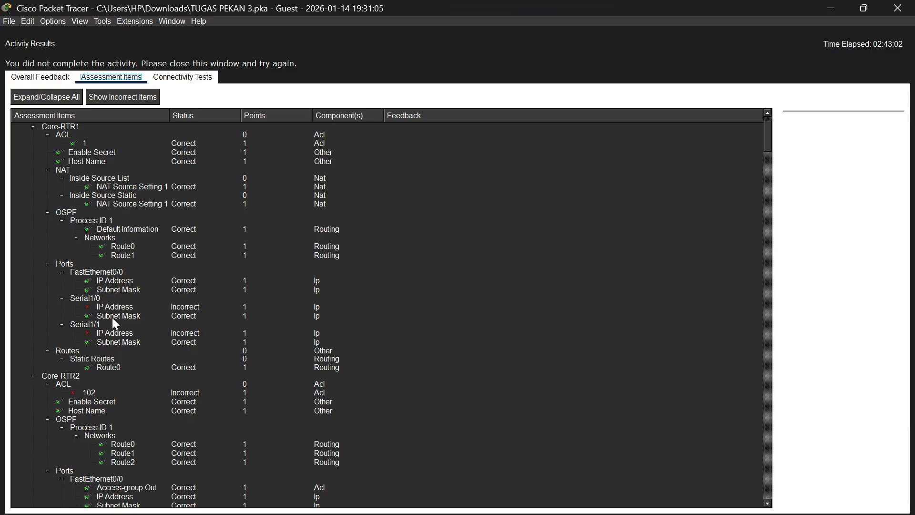
scroll(112, 317, "up", 1)
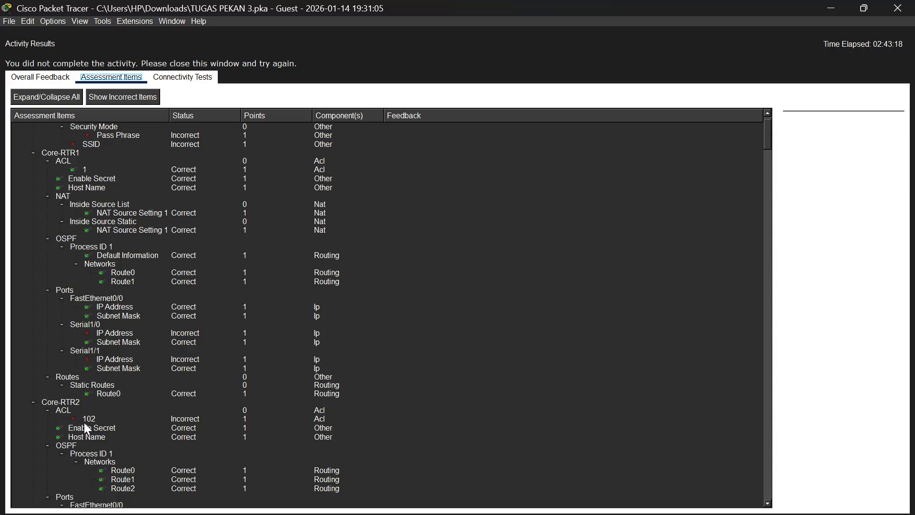
scroll(84, 424, "down", 1)
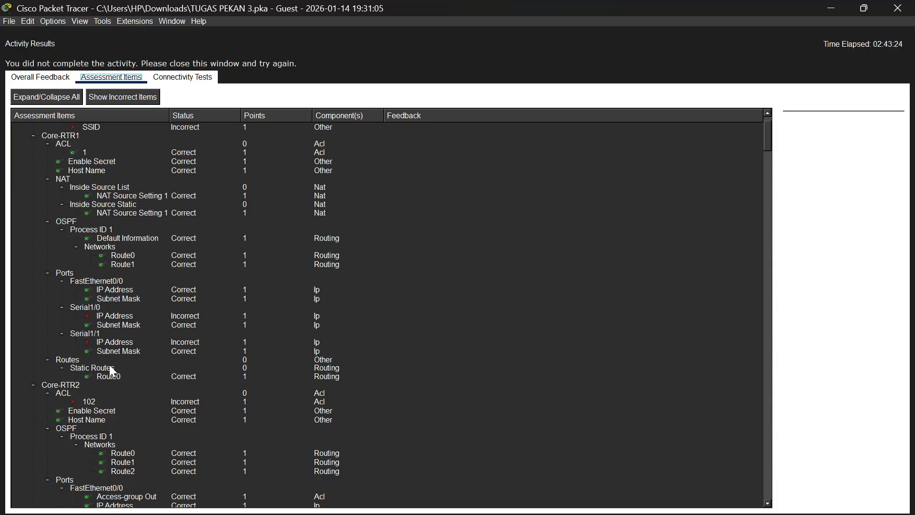
scroll(120, 349, "up", 1)
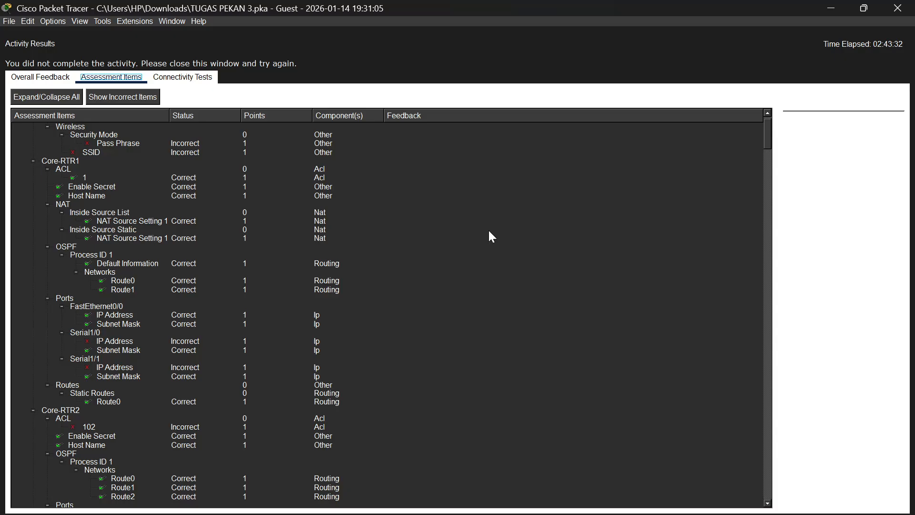
left_click(898, 14)
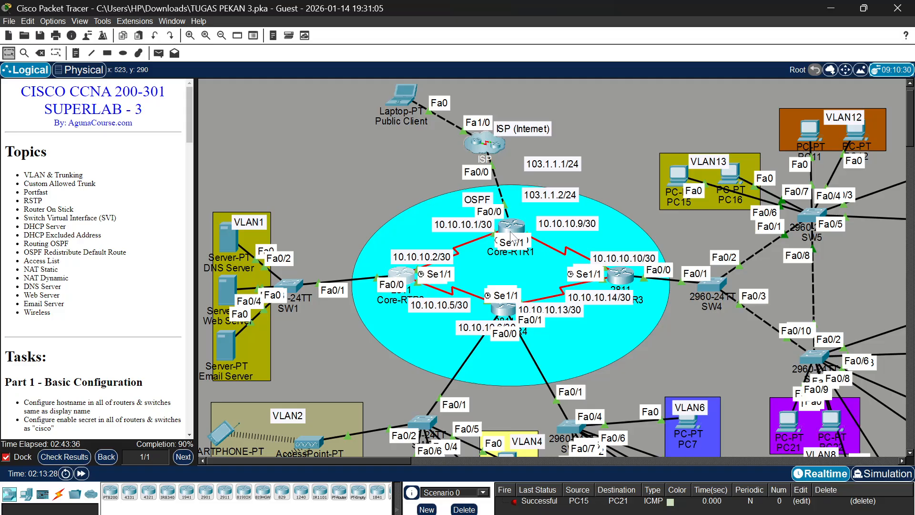
Move Core-RTR1 to the upper left of the OSPF ellipse so its serial links and interface labels are separated
left_click_drag(511, 236, 491, 215)
left_click(500, 256)
left_click_drag(500, 255, 502, 252)
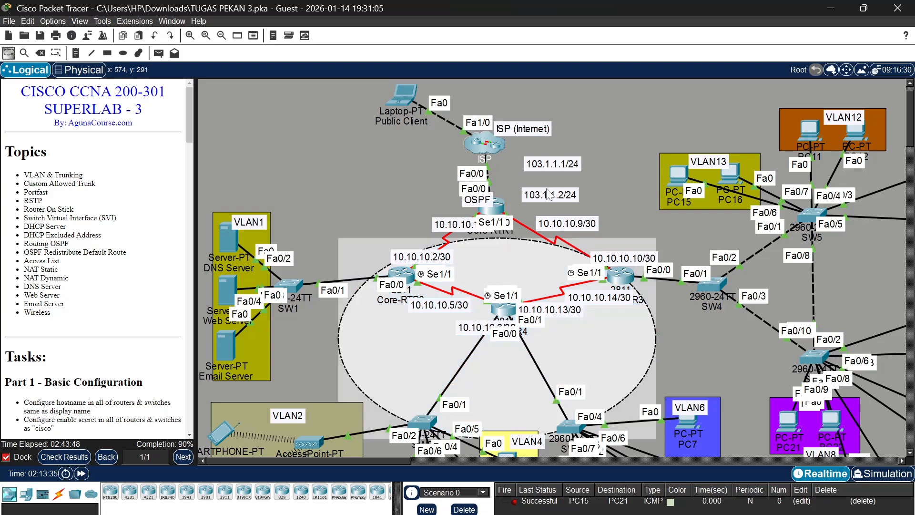
mouse_move(498, 239)
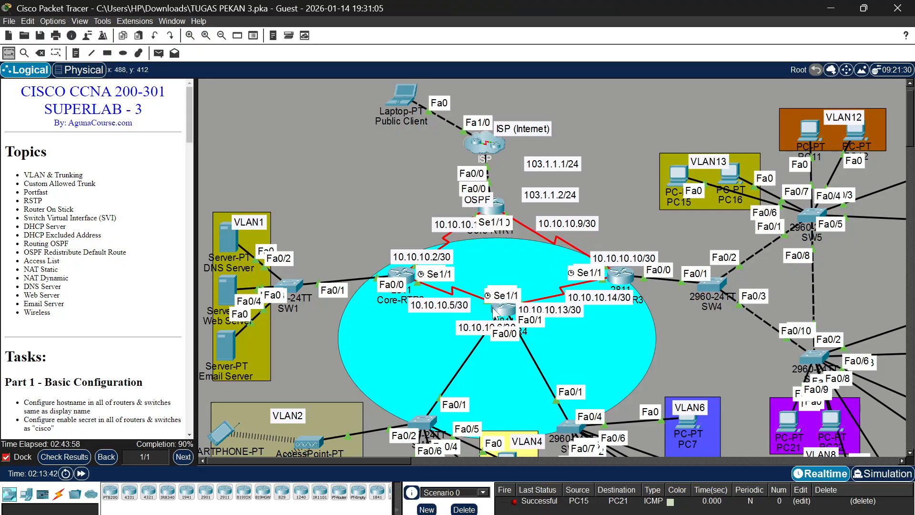
mouse_move(506, 307)
left_mouse_down()
mouse_move(501, 283)
mouse_move(502, 309)
left_mouse_up()
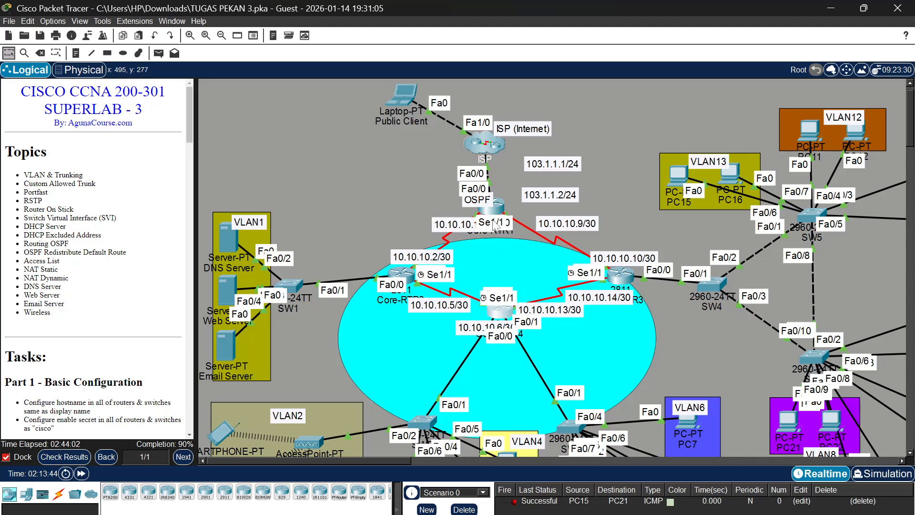
left_click_drag(499, 250, 338, 191)
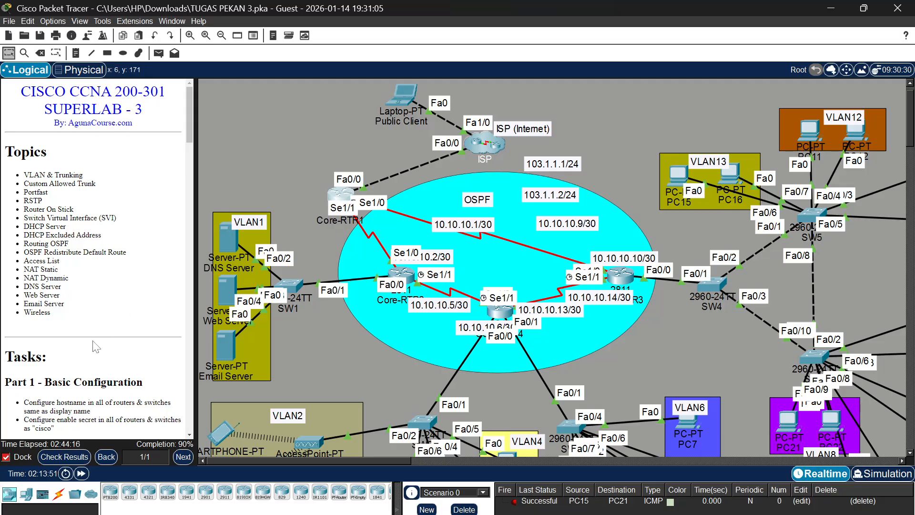
Recheck the assessment items for the Core-RTR1 serial IP addresses and Core-RTR2 access list 102, and close the results
left_click(70, 457)
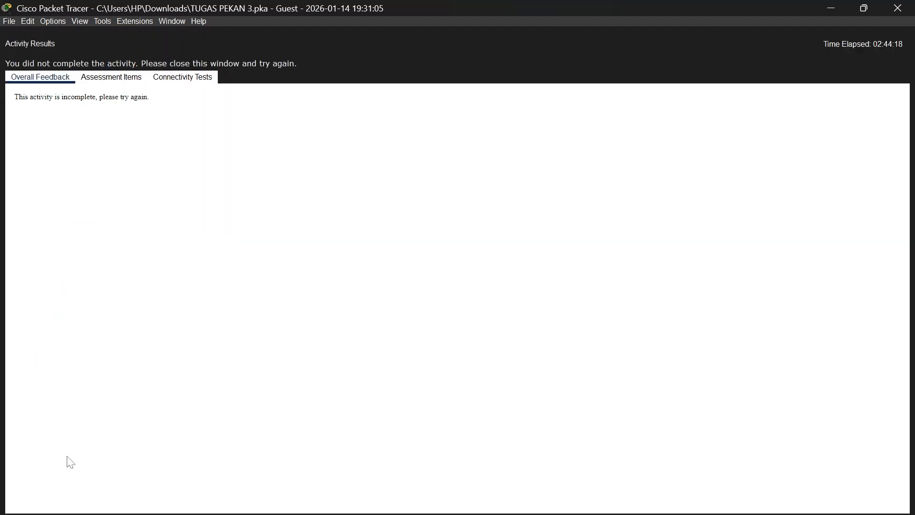
left_click(113, 77)
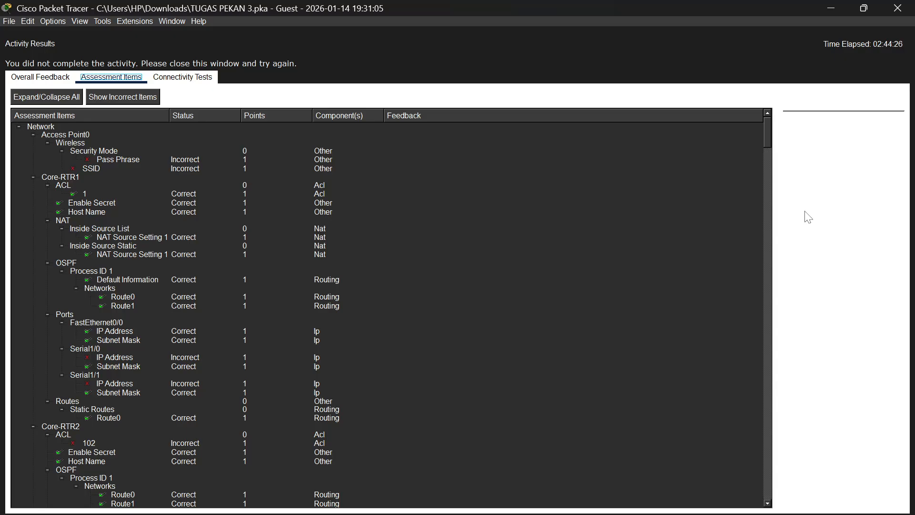
left_click(898, 8)
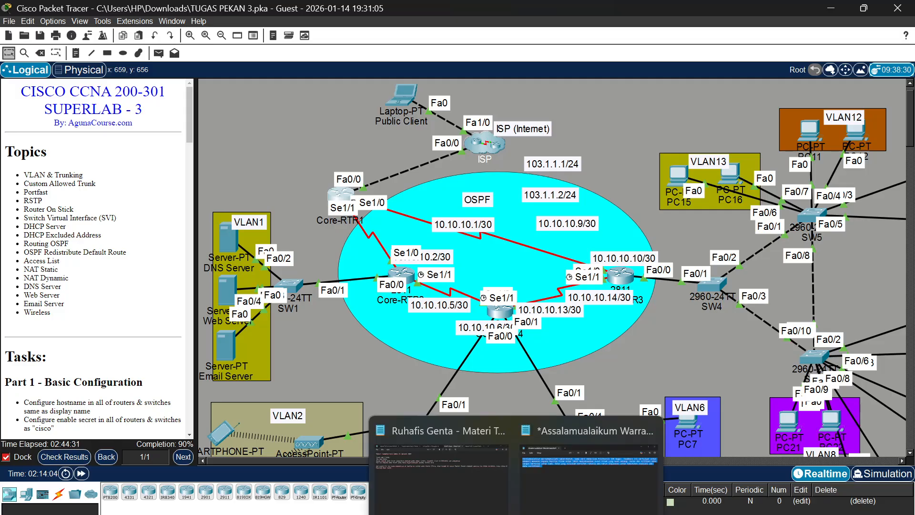
mouse_move(491, 513)
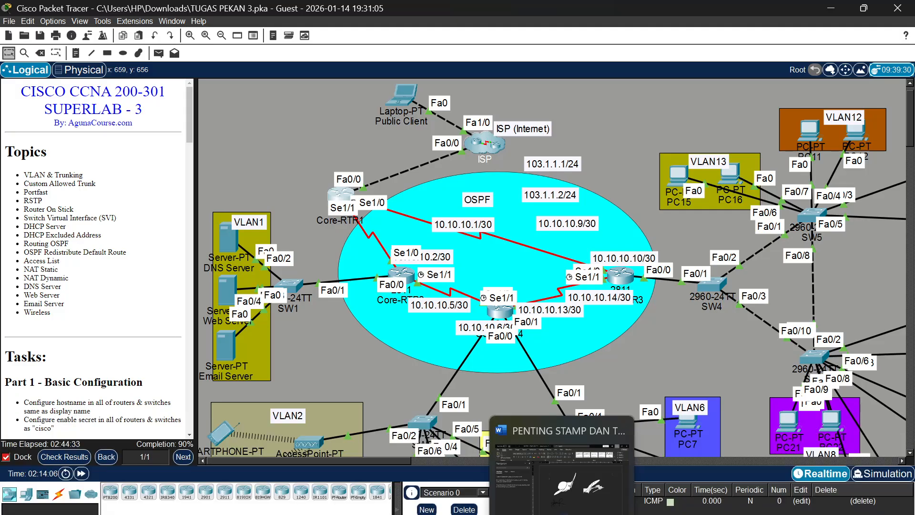
mouse_move(607, 514)
left_click(608, 469)
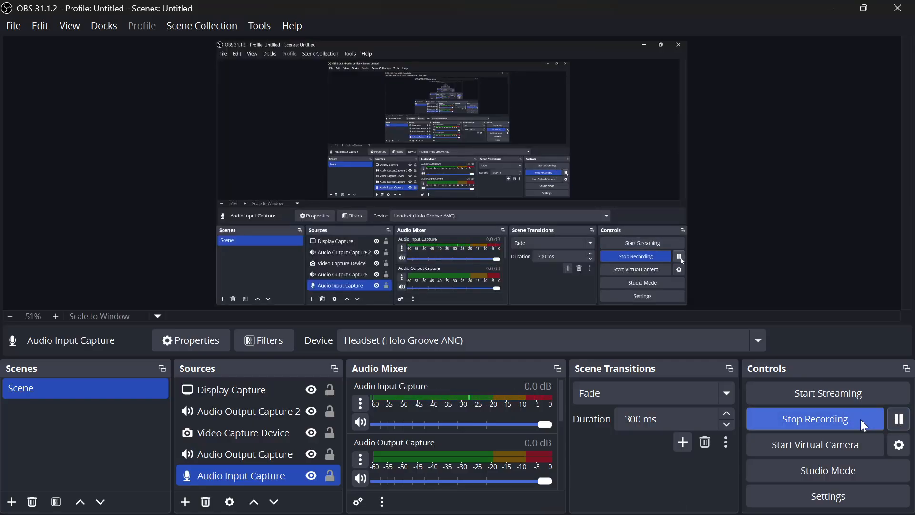
left_click(832, 8)
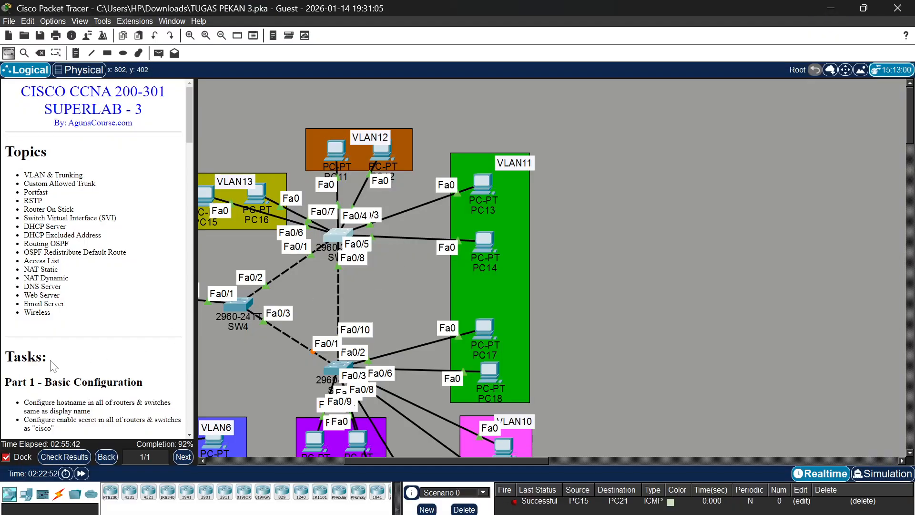
Move Core-RTR1 back inside the OSPF ellipse, at its upper centre just below the ISP cloud
scroll(357, 344, "down", 3)
scroll(358, 344, "left", 10)
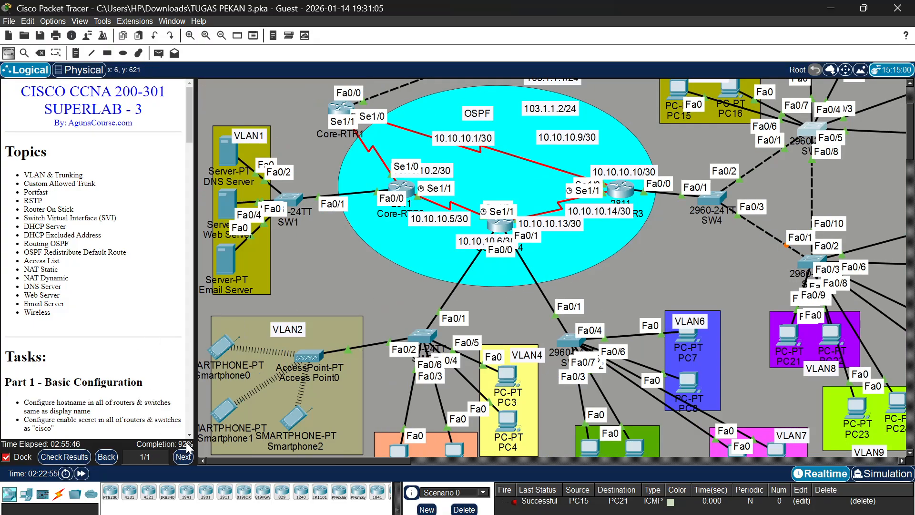
scroll(286, 329, "up", 3)
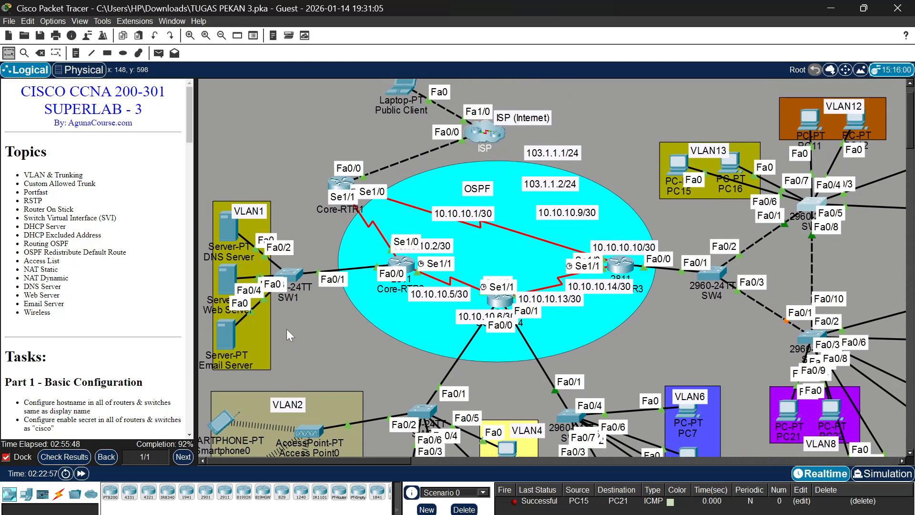
scroll(409, 243, "down", 3)
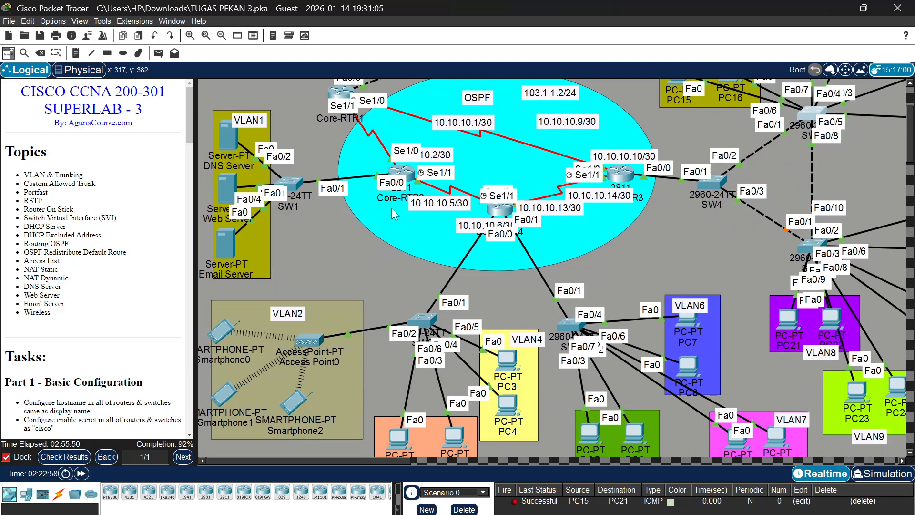
scroll(392, 276, "up", 3)
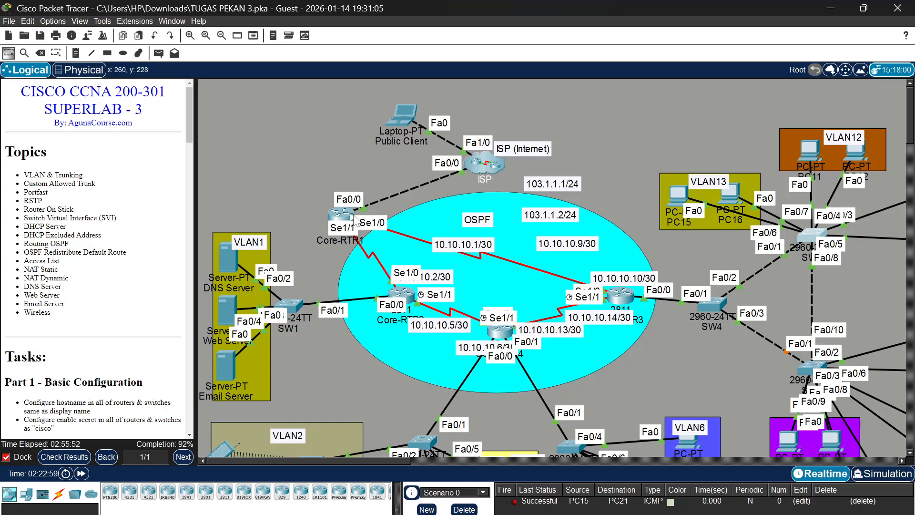
left_click_drag(339, 219, 502, 236)
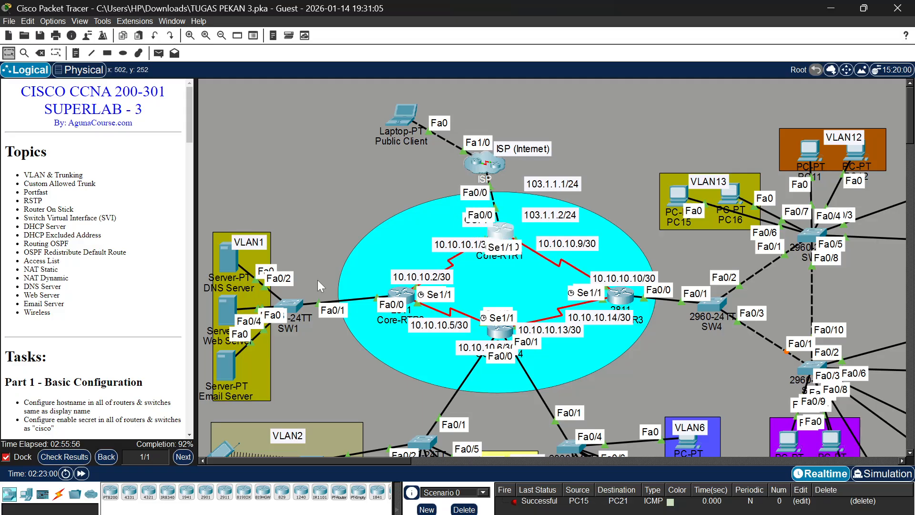
Check the activity results and examine the assessment items for the SW6 access VLANs, SW4 STP priorities and SW3 ports
left_click(64, 456)
left_click(117, 80)
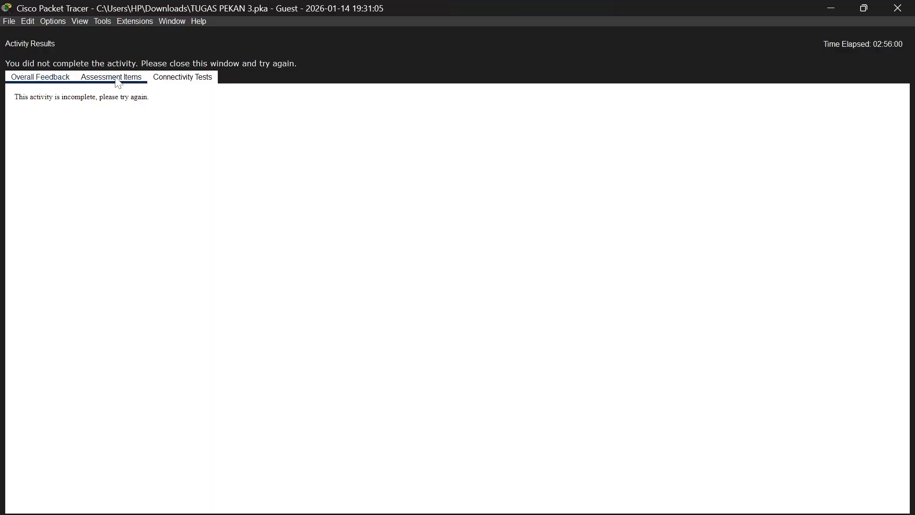
scroll(131, 200, "down", 20)
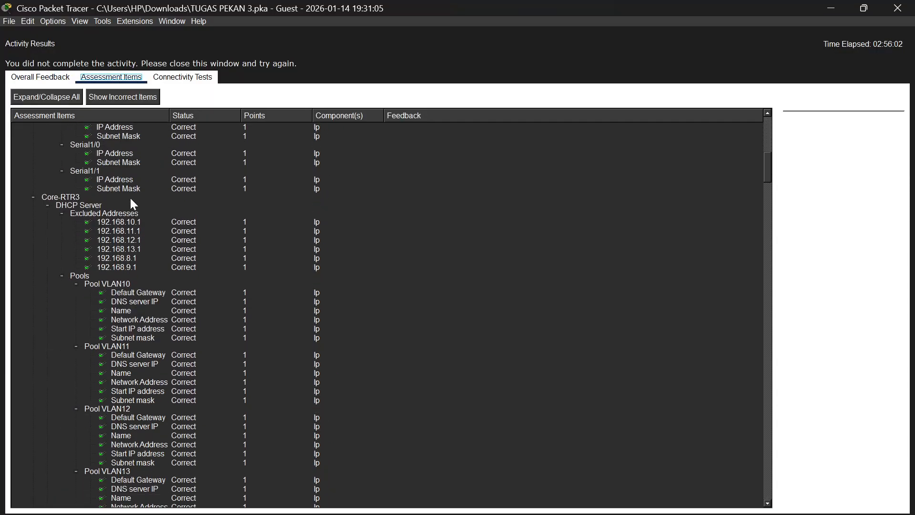
scroll(130, 198, "down", 20)
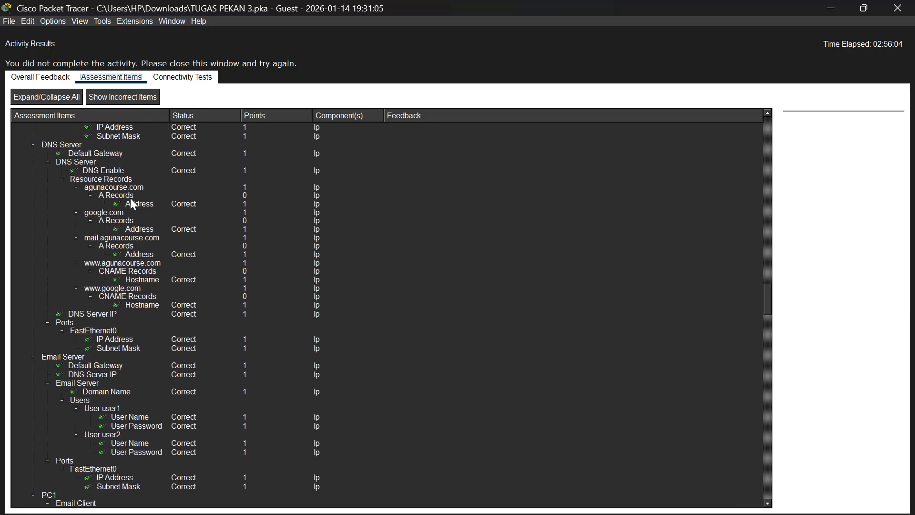
scroll(130, 199, "down", 2)
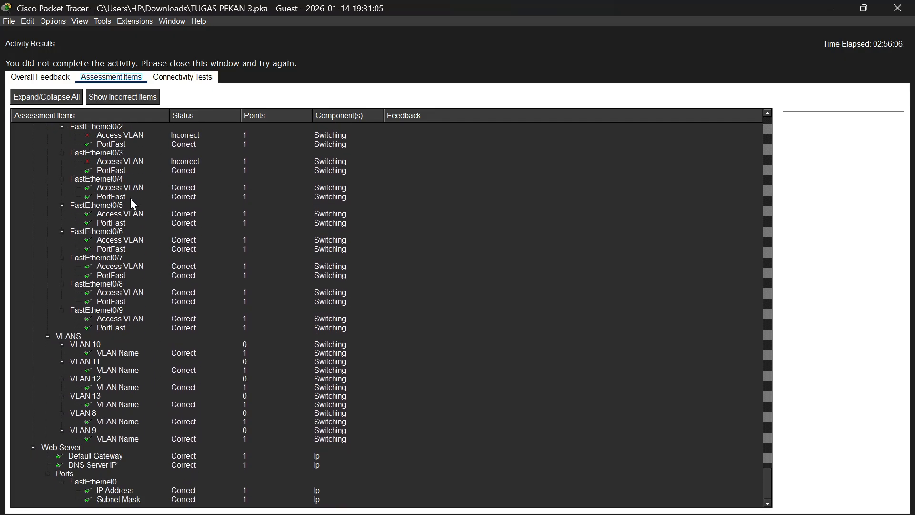
scroll(130, 198, "up", 7)
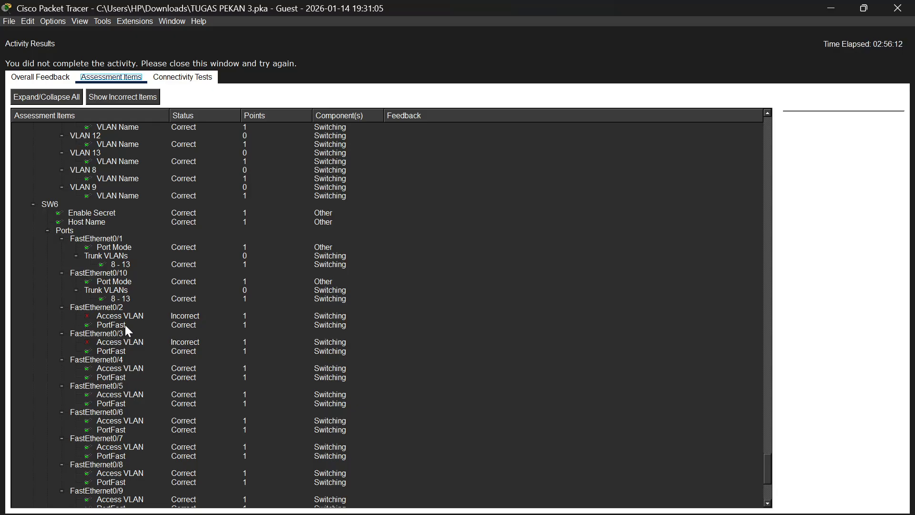
scroll(122, 322, "up", 12)
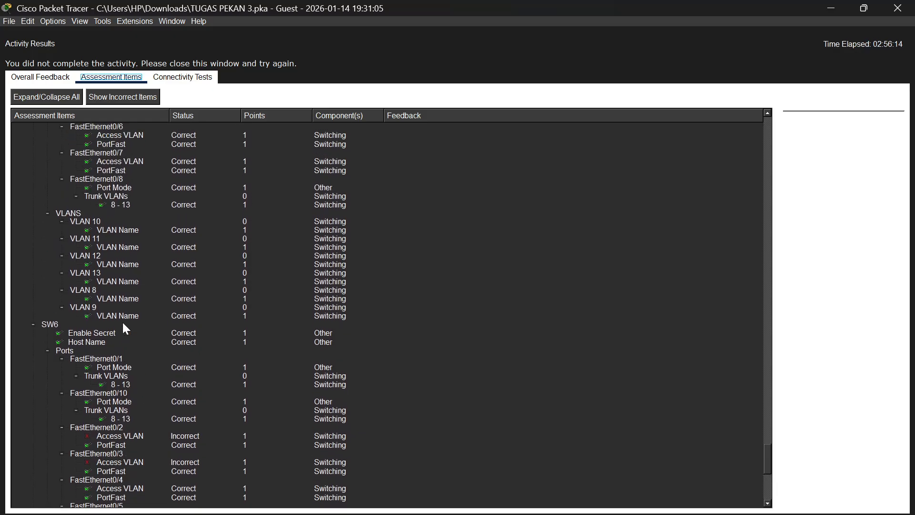
scroll(125, 329, "up", 3)
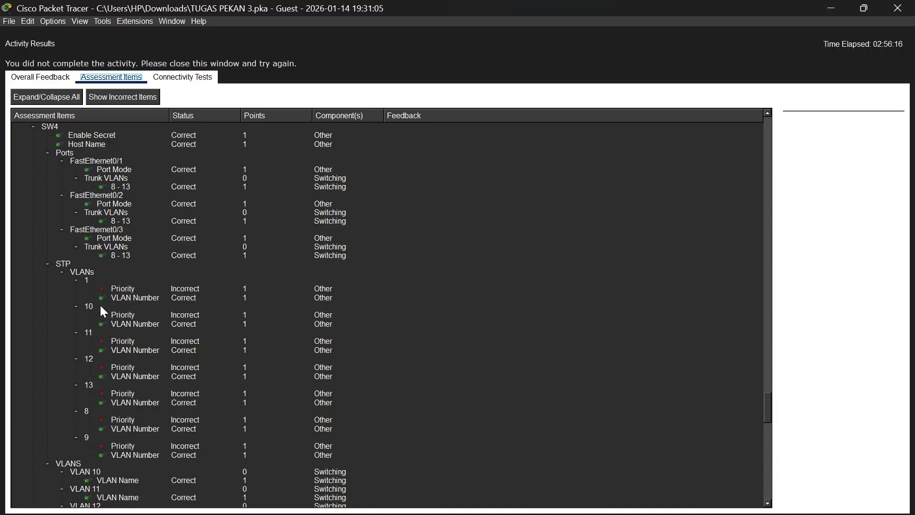
scroll(117, 316, "up", 15)
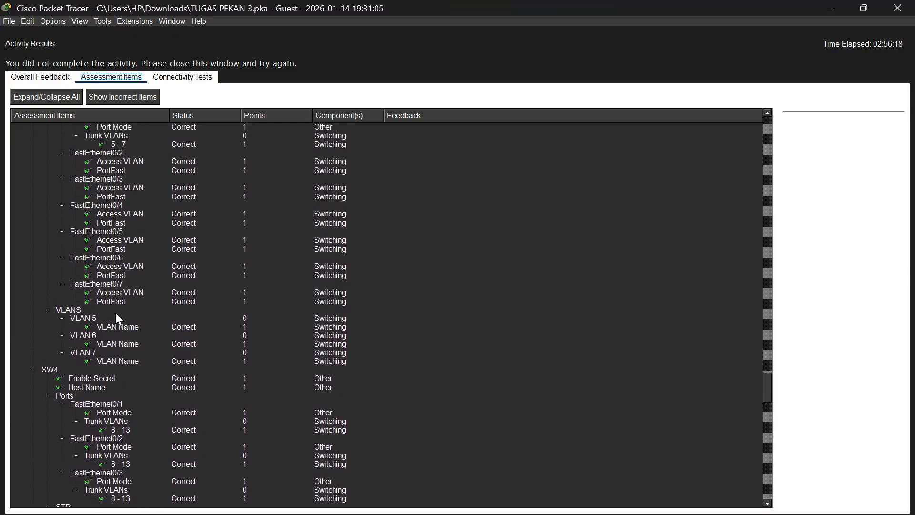
Review the assessment items for the PC email clients, wireless devices, Core-RTR1, Core-RTR2 and switch ports, and close the results
scroll(118, 318, "up", 15)
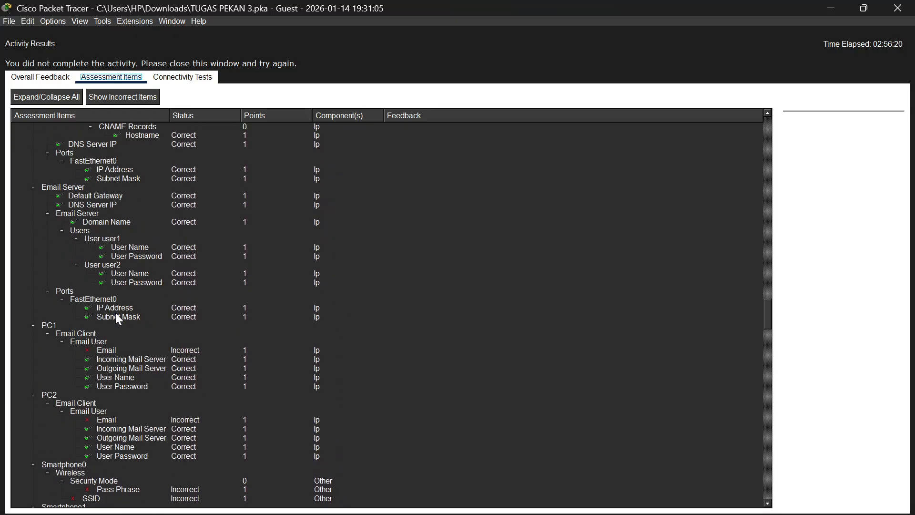
scroll(118, 318, "up", 15)
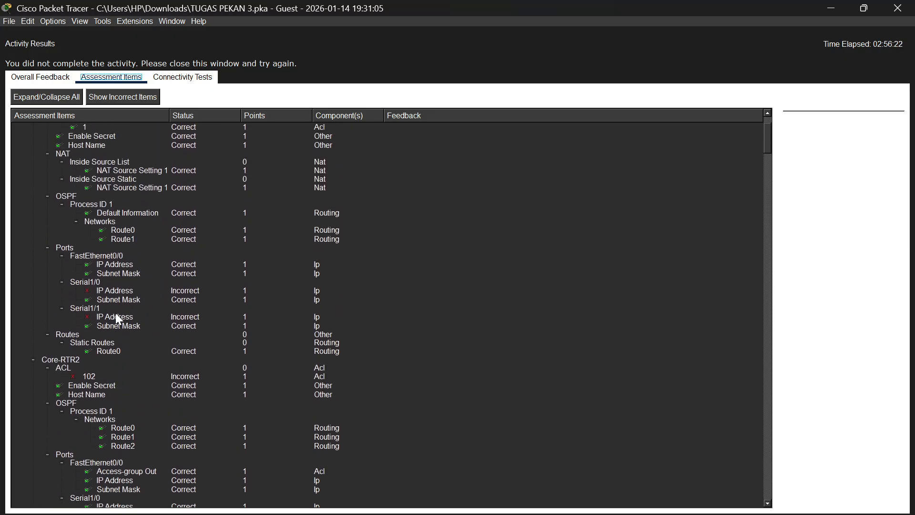
scroll(109, 344, "down", 15)
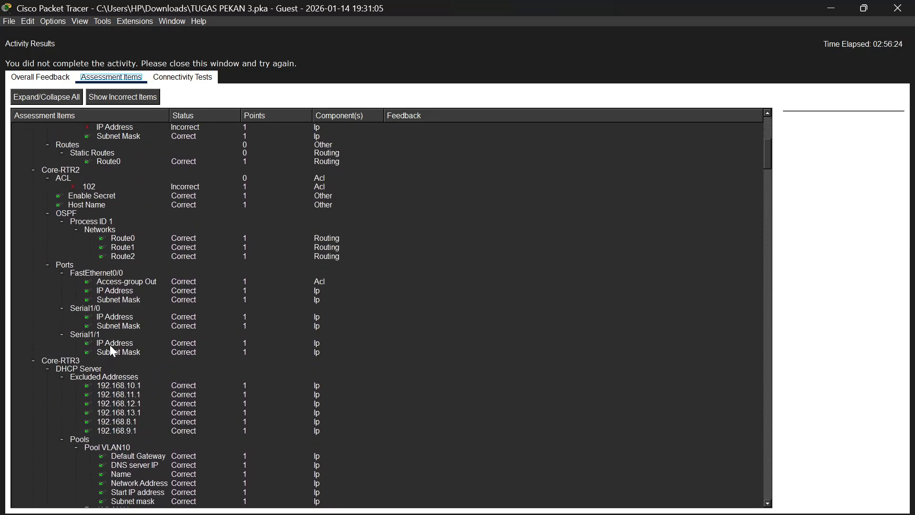
scroll(110, 344, "down", 20)
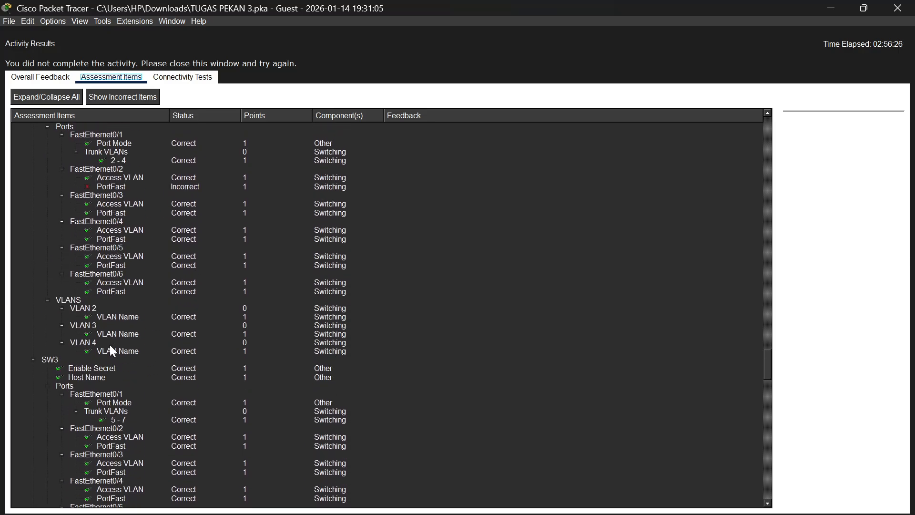
scroll(113, 350, "down", 8)
scroll(113, 350, "up", 20)
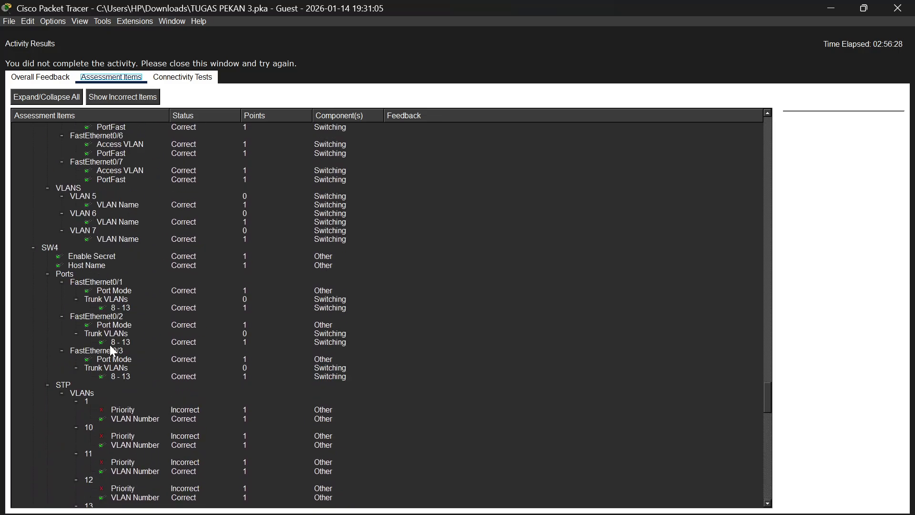
scroll(112, 350, "up", 20)
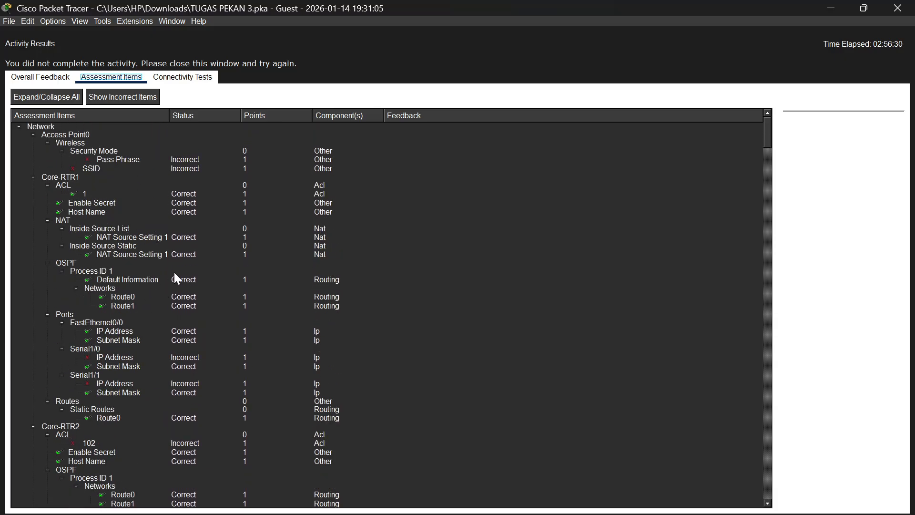
scroll(153, 180, "down", 3)
scroll(153, 180, "up", 3)
scroll(153, 180, "down", 2)
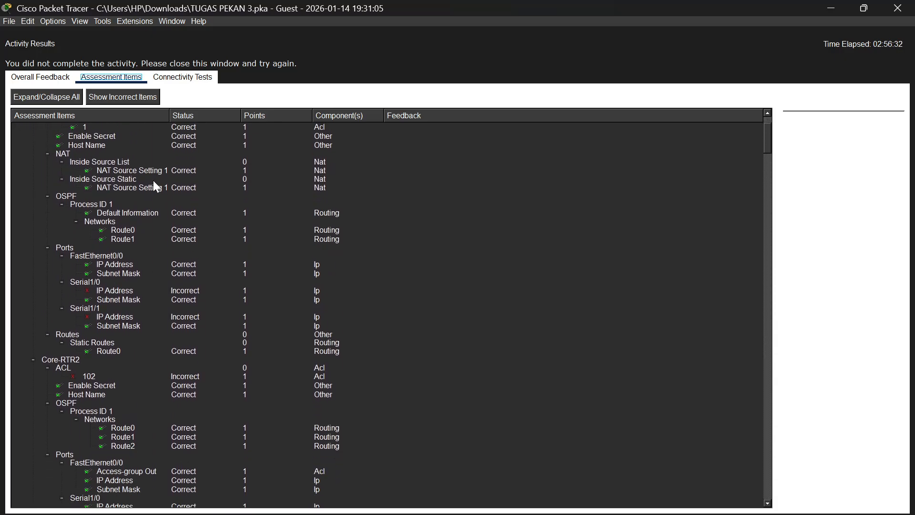
scroll(154, 182, "down", 1)
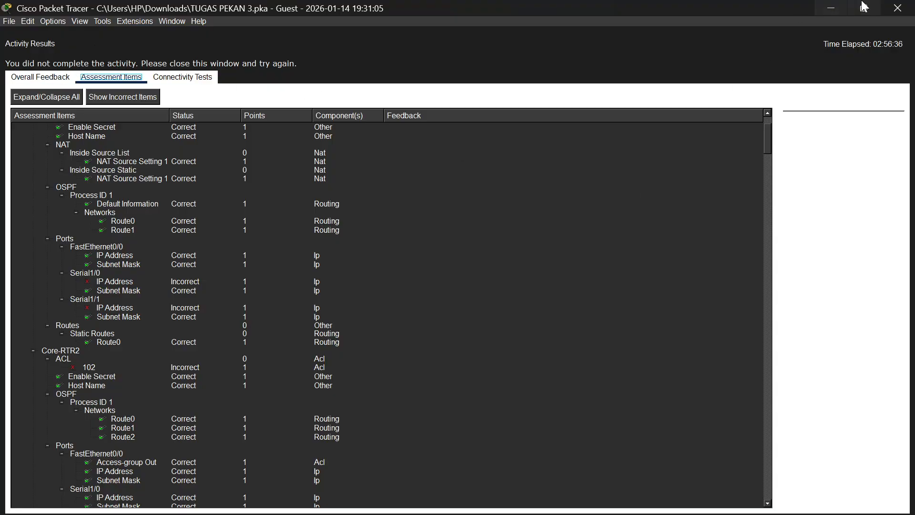
left_click(897, 8)
scroll(501, 210, "down", 5)
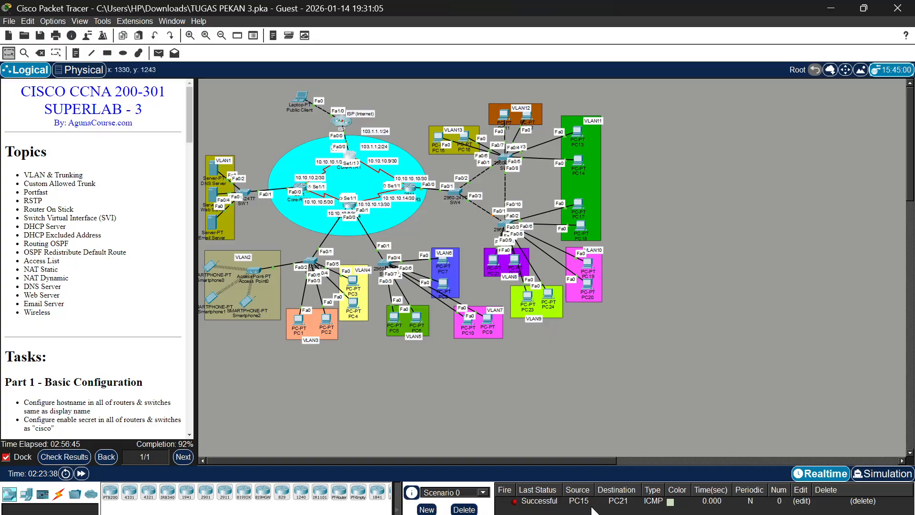
left_click(608, 514)
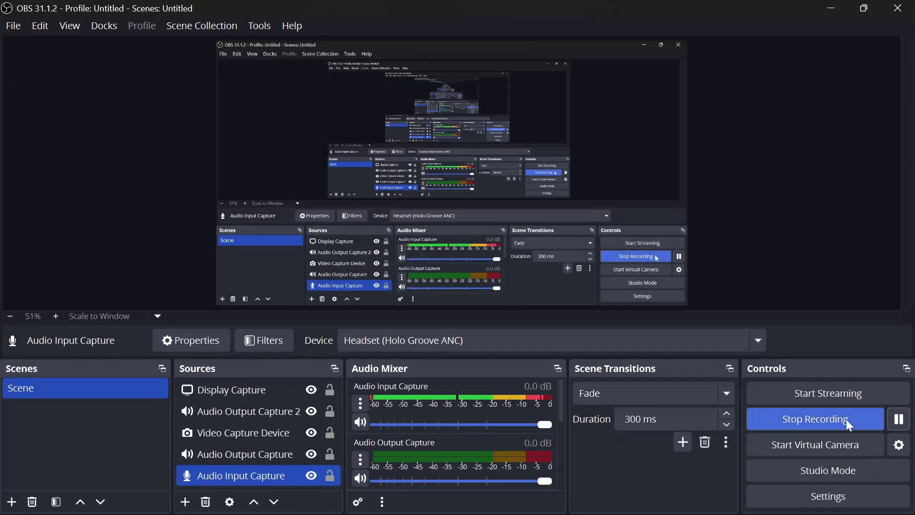